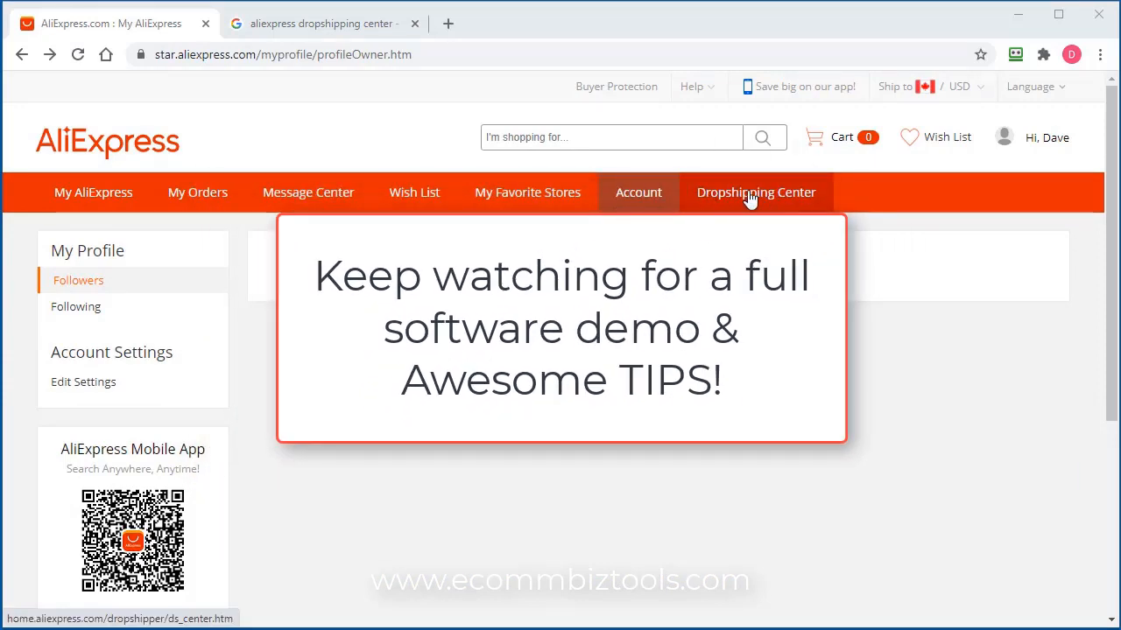
Check the Google results, then open the Dropshipping Center from the AliExpress tab
click(300, 29)
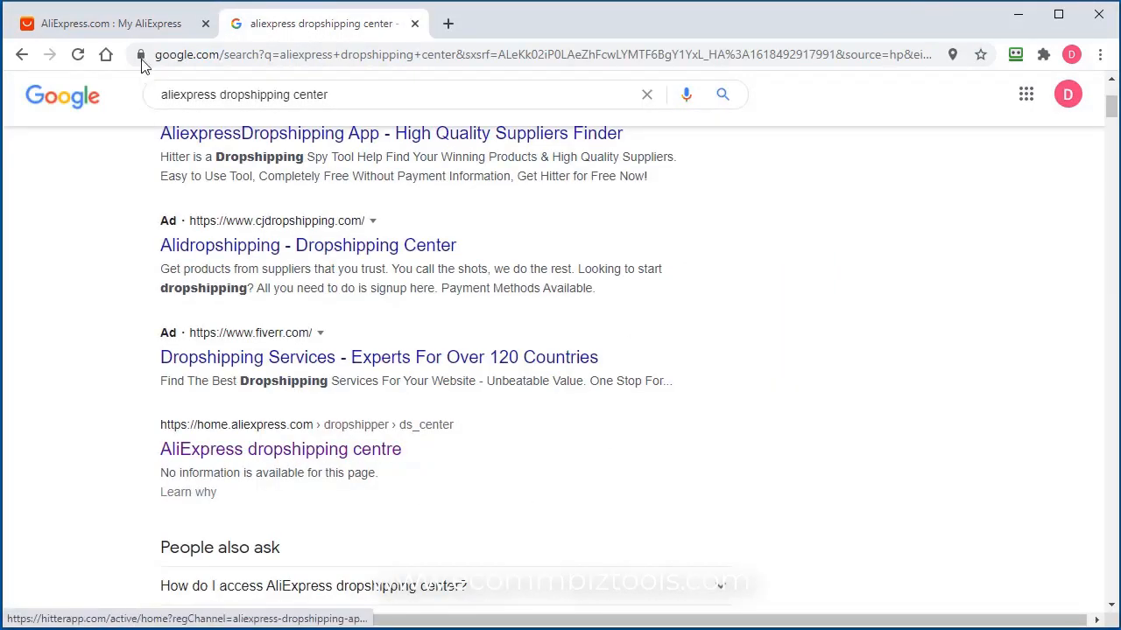
click(140, 28)
click(741, 202)
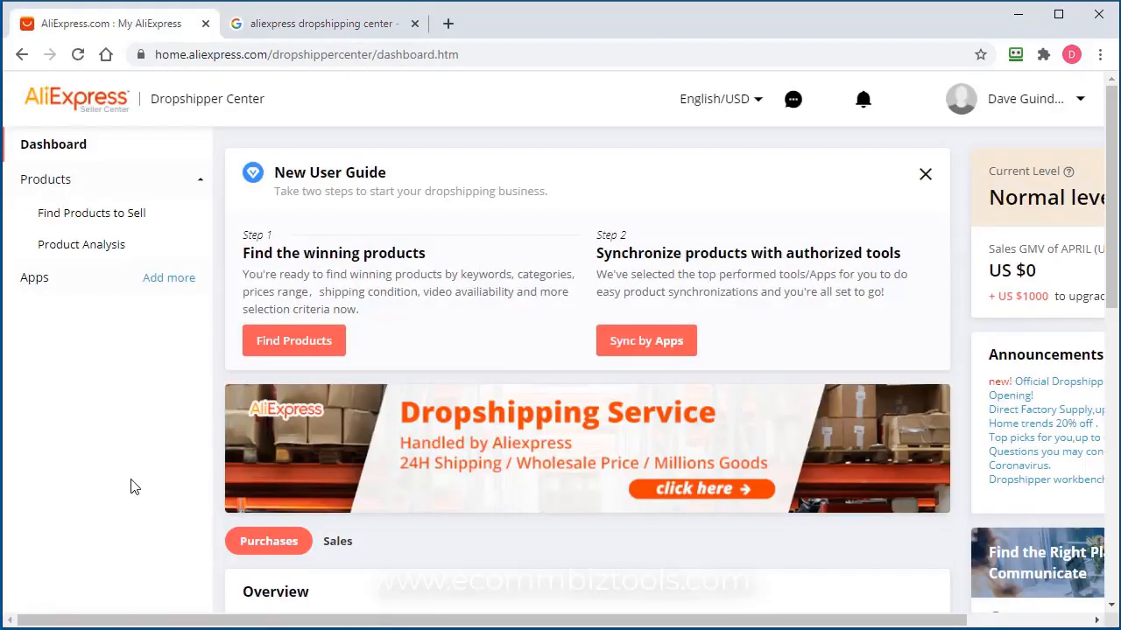
Open Find Products to Sell and analyze the first hot-selling product, the crystal soil water beads
click(105, 216)
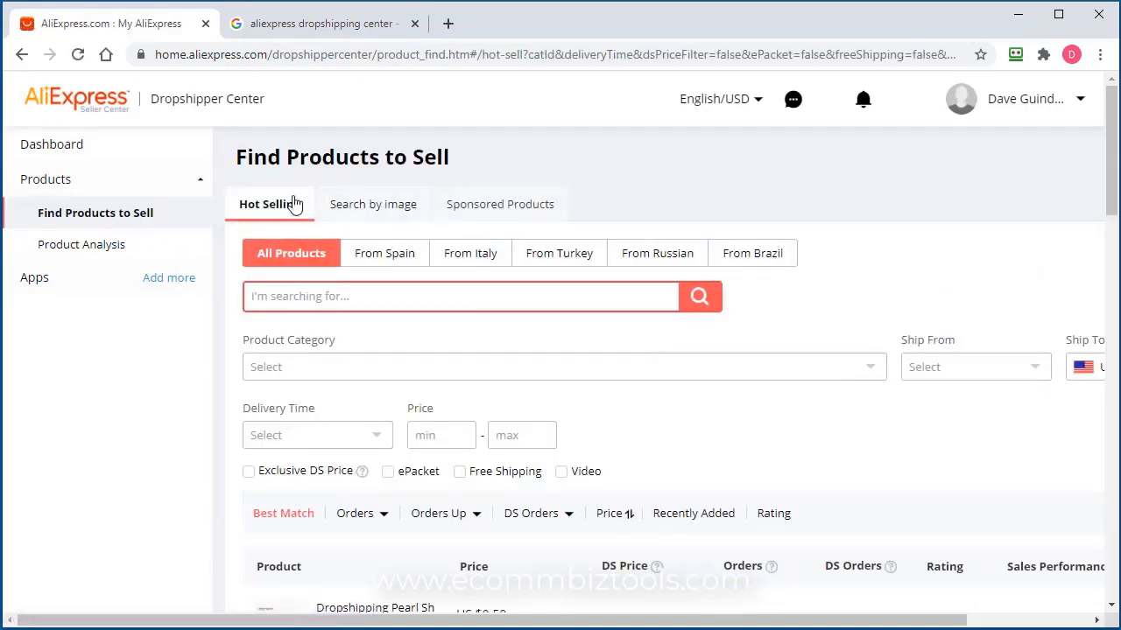
scroll(1005, 465, down, 15)
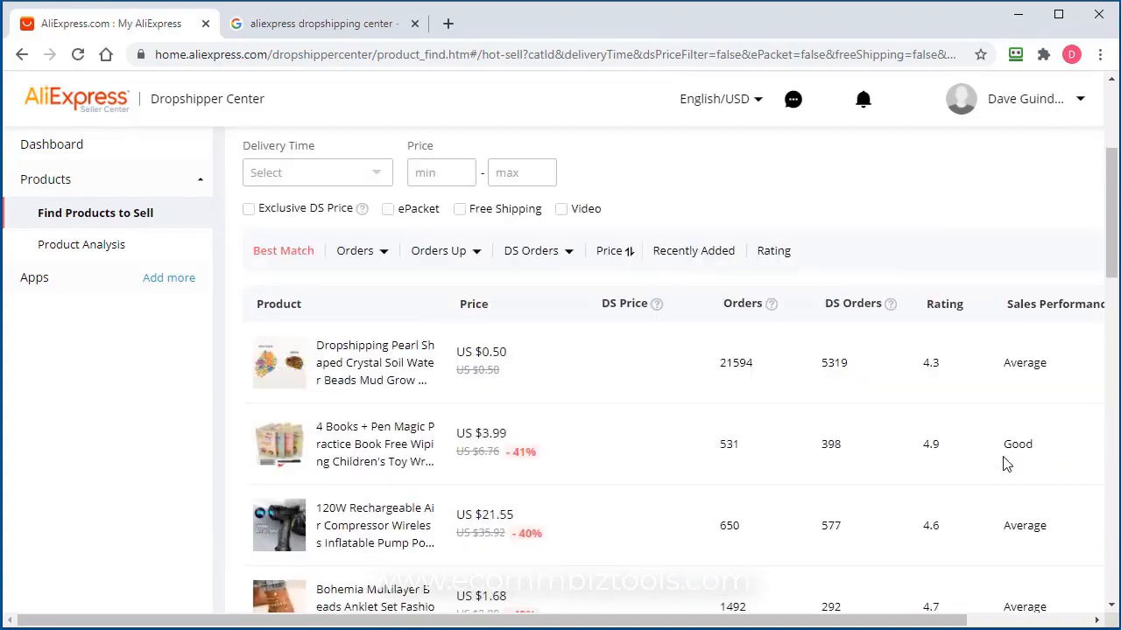
scroll(878, 476, up, 12)
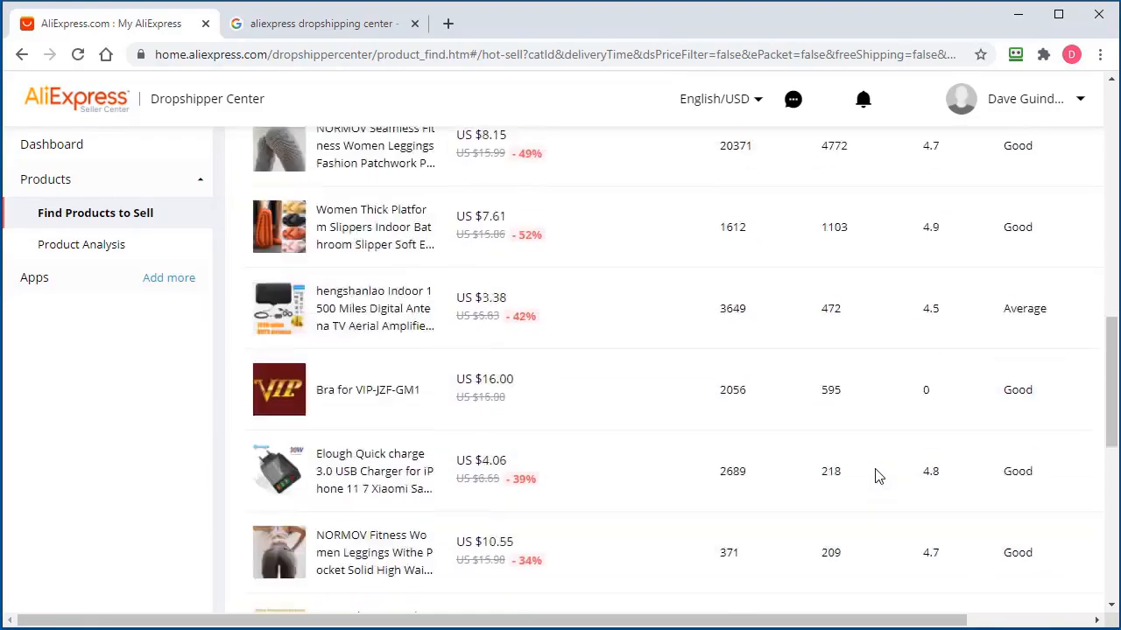
scroll(873, 477, down, 2)
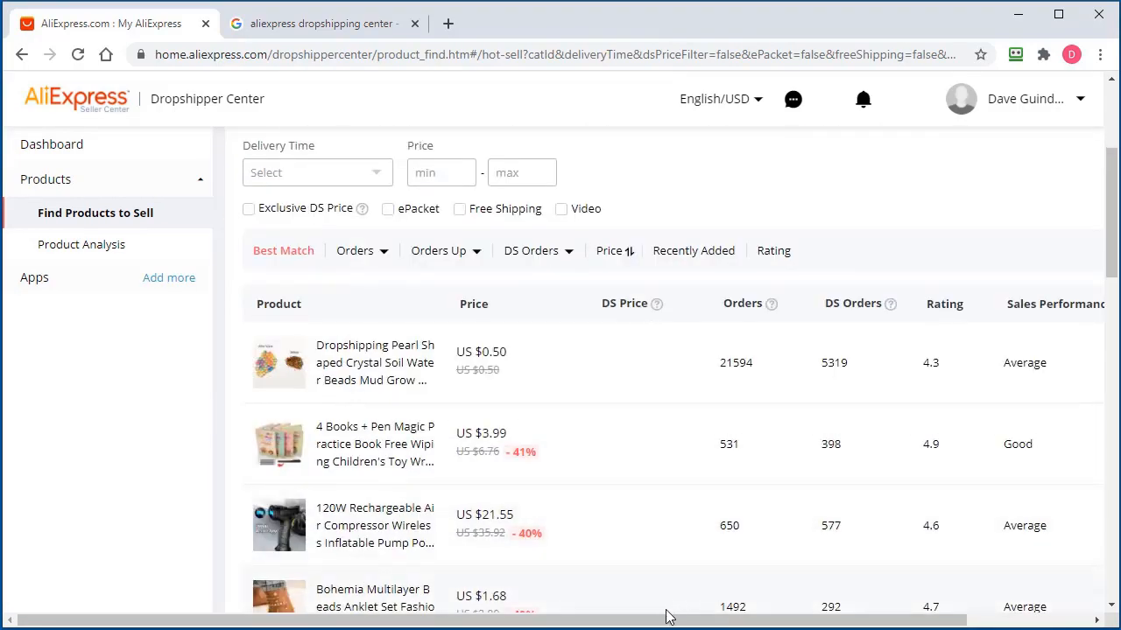
scroll(671, 617, right, 2)
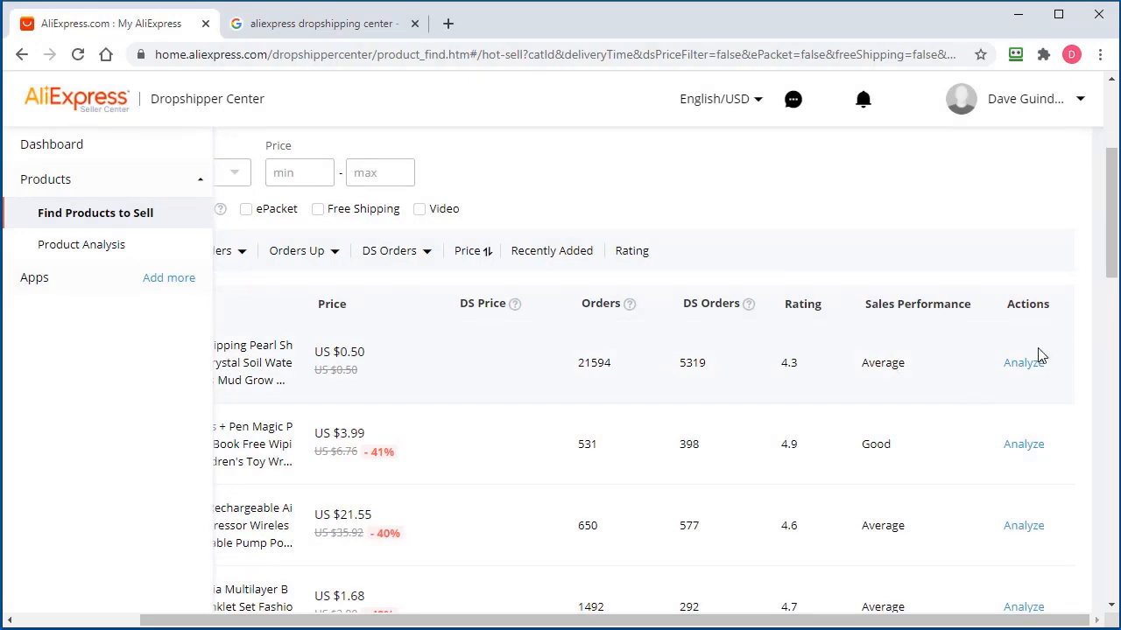
scroll(972, 621, left, 2)
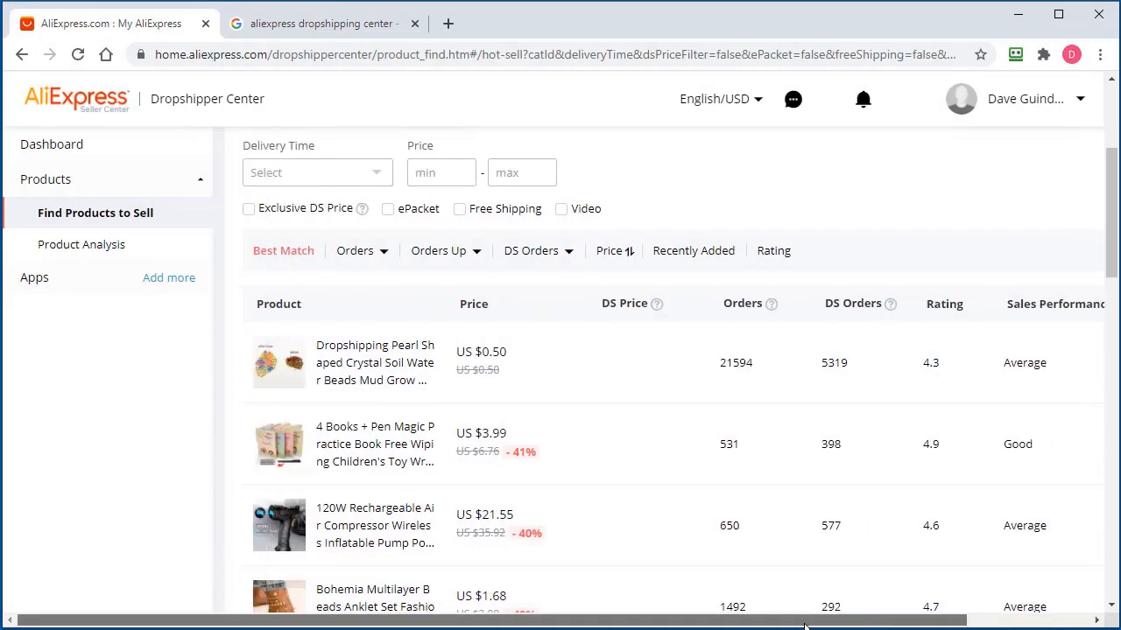
scroll(757, 622, right, 2)
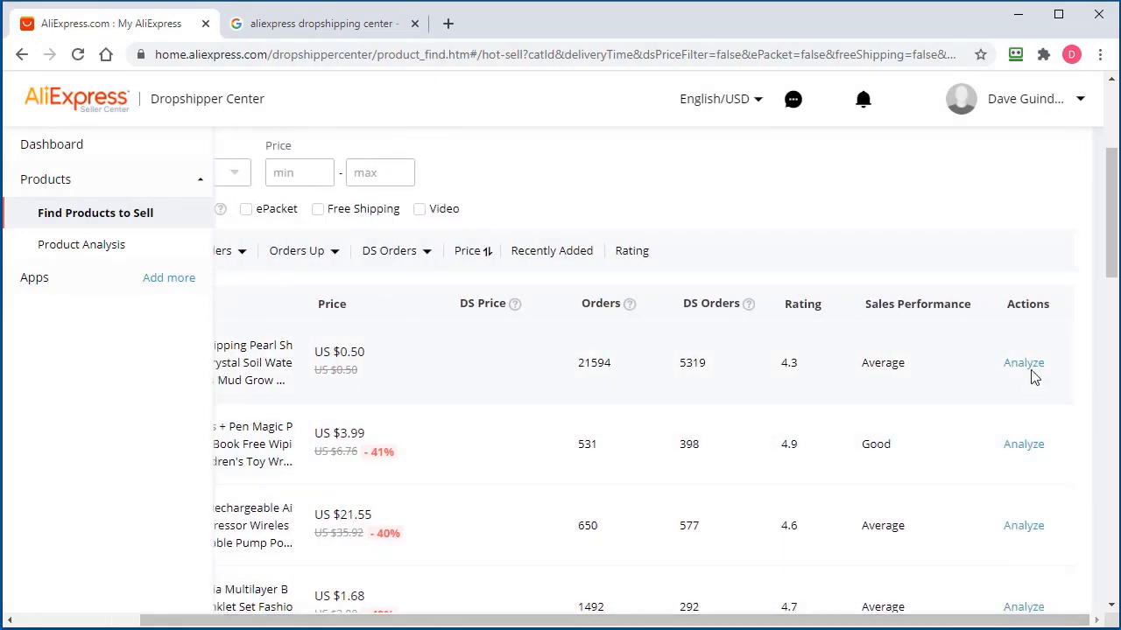
click(1033, 376)
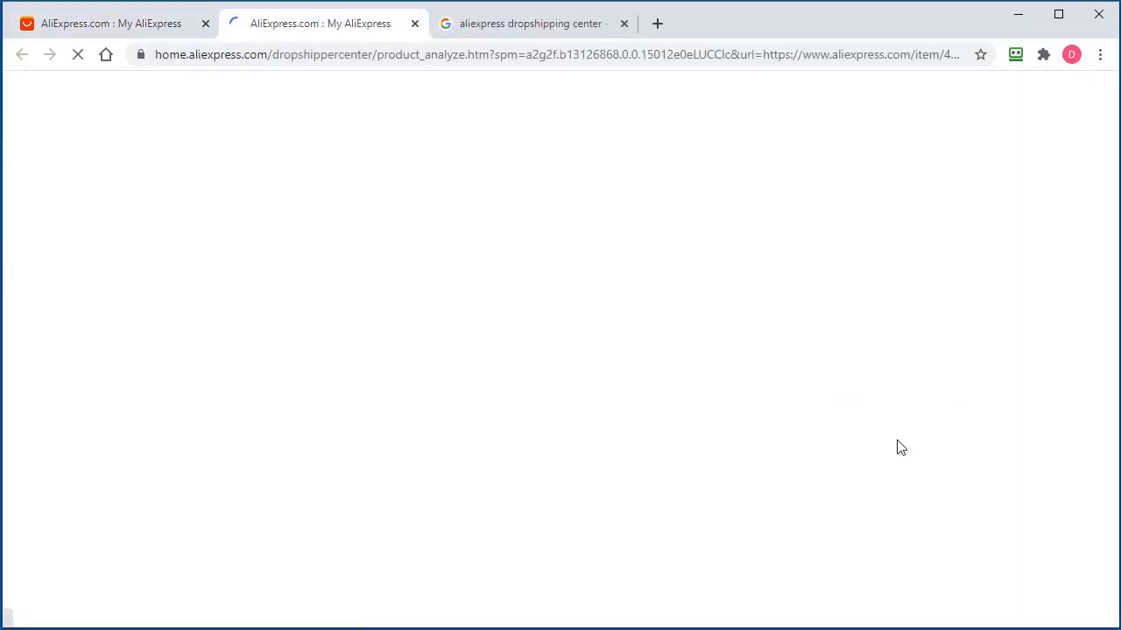
Review the water beads' store, logistics reliability and daily sales chart, then return to Find Products to Sell
scroll(936, 400, down, 5)
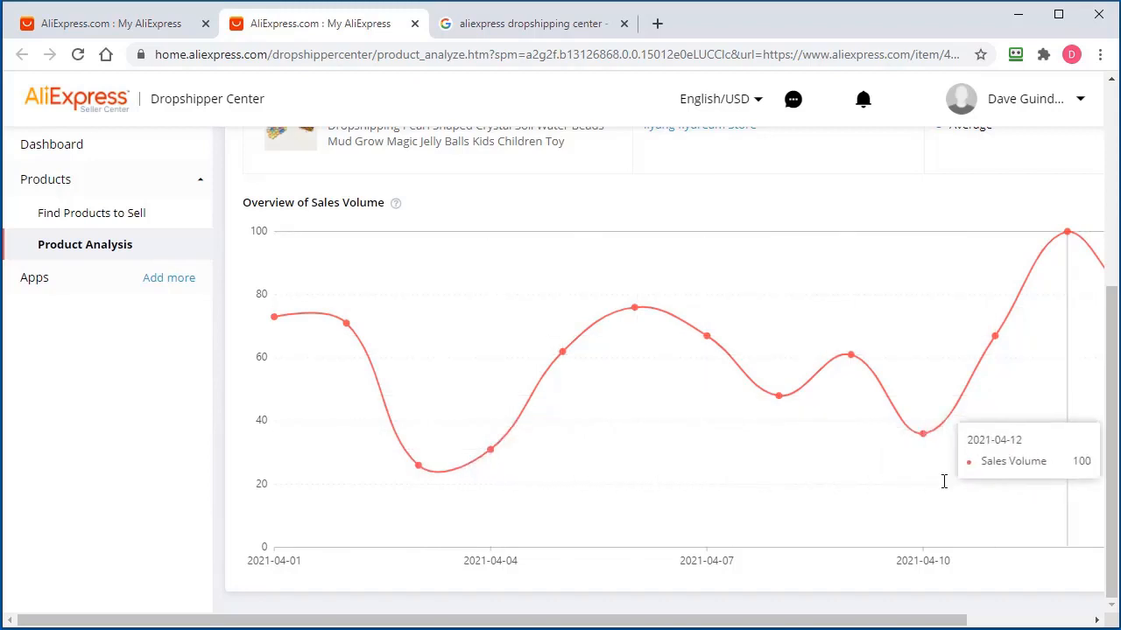
drag(705, 623, 886, 627)
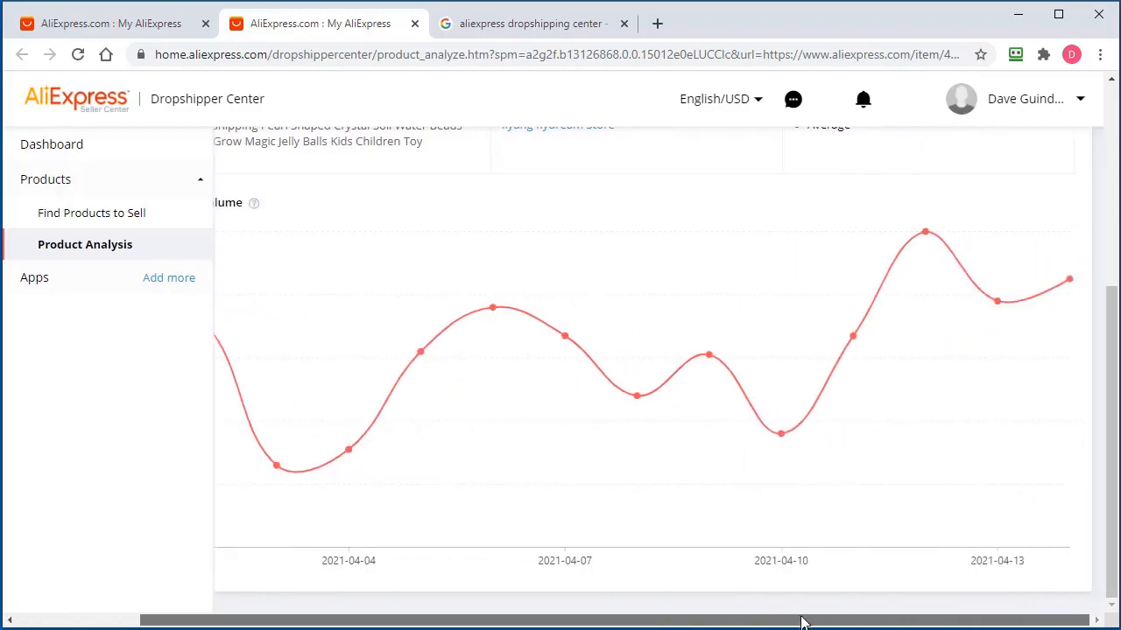
drag(802, 623, 740, 623)
scroll(805, 530, up, 2)
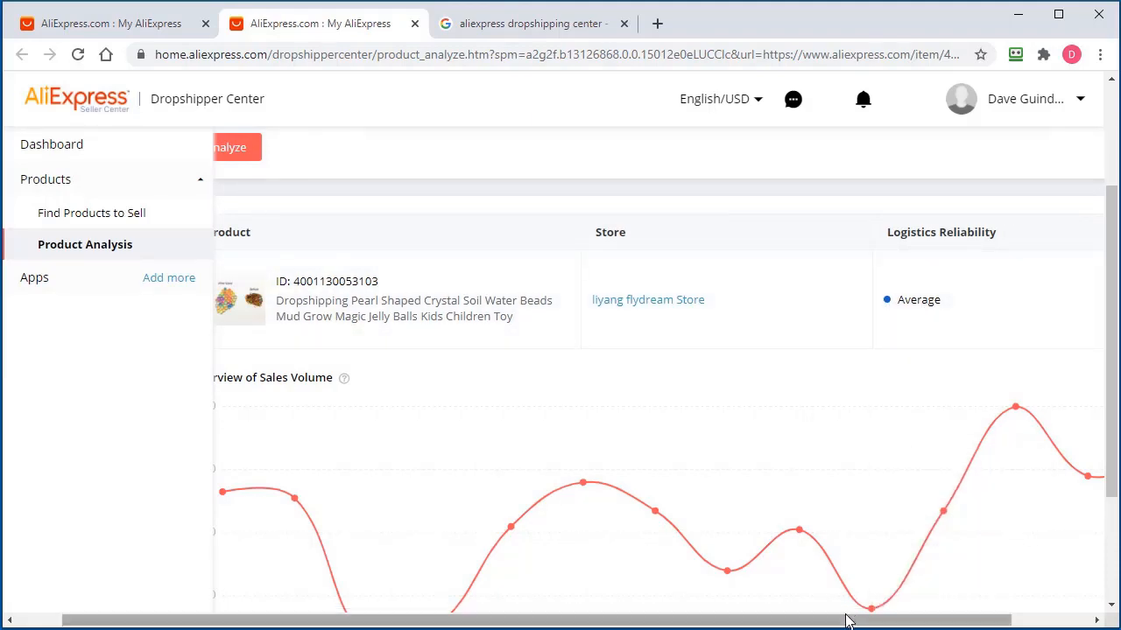
drag(846, 621, 928, 621)
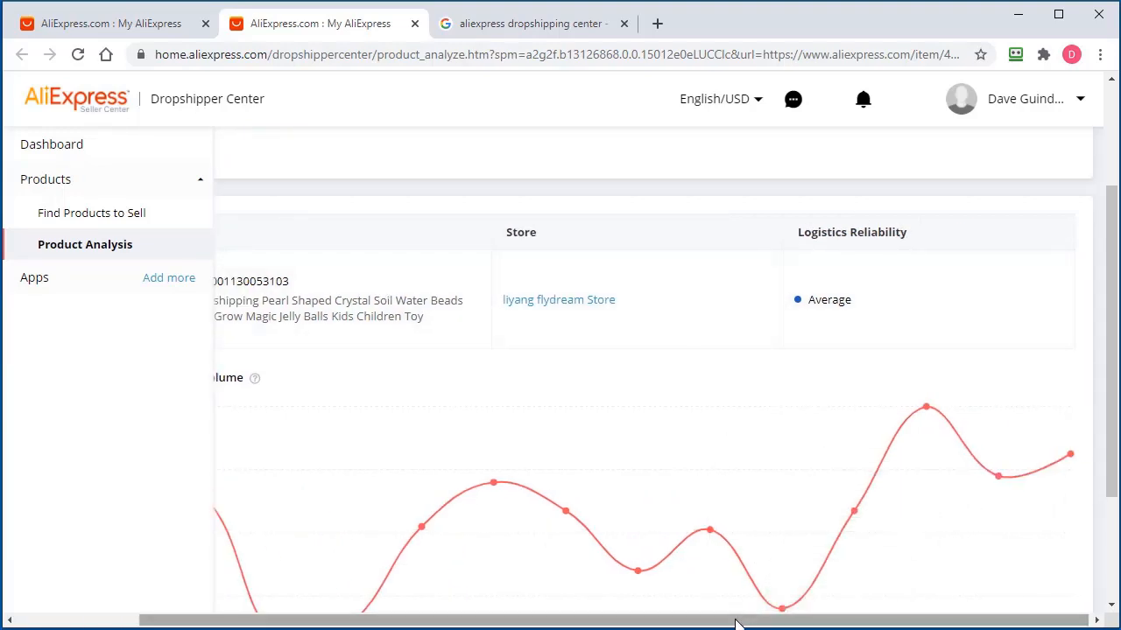
drag(738, 619, 640, 621)
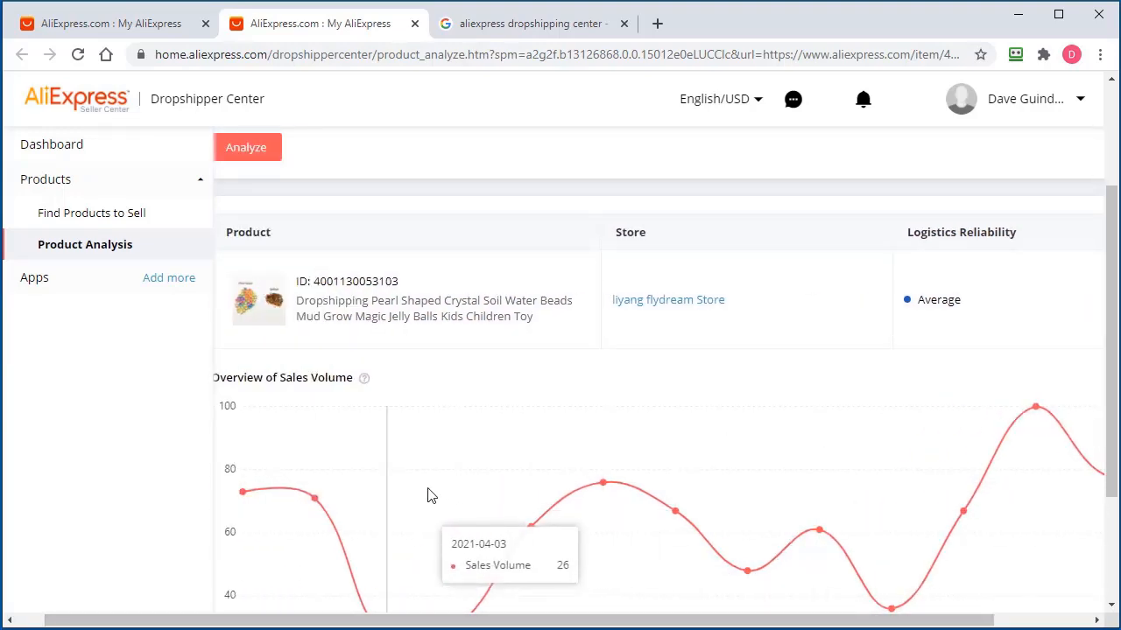
click(44, 216)
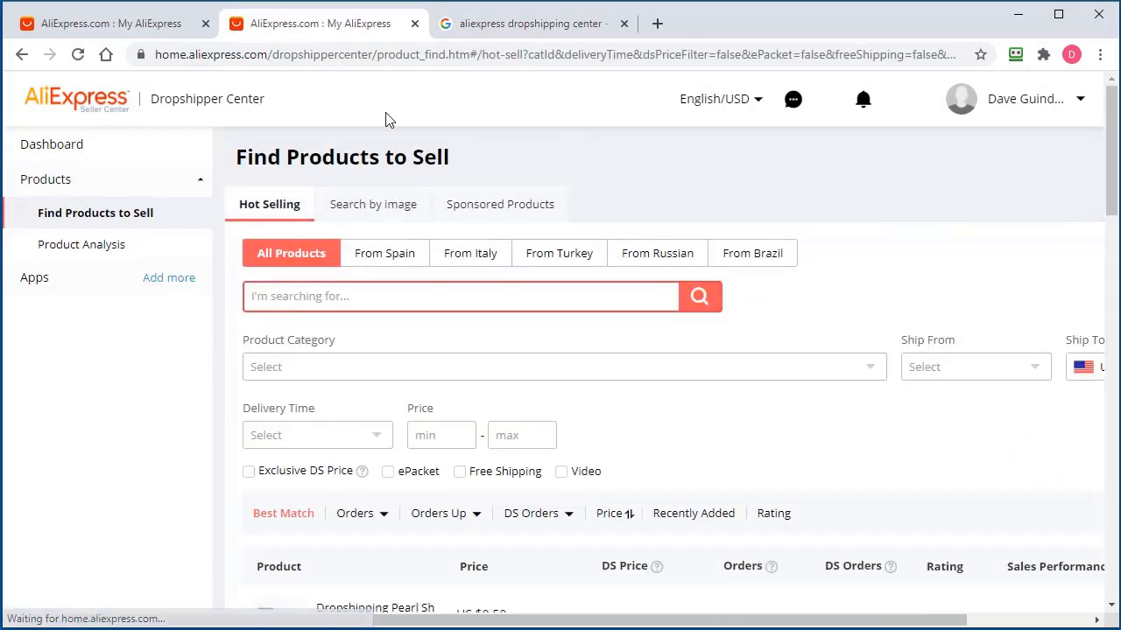
Scroll through the Hot Selling product table and its columns
scroll(836, 439, down, 3)
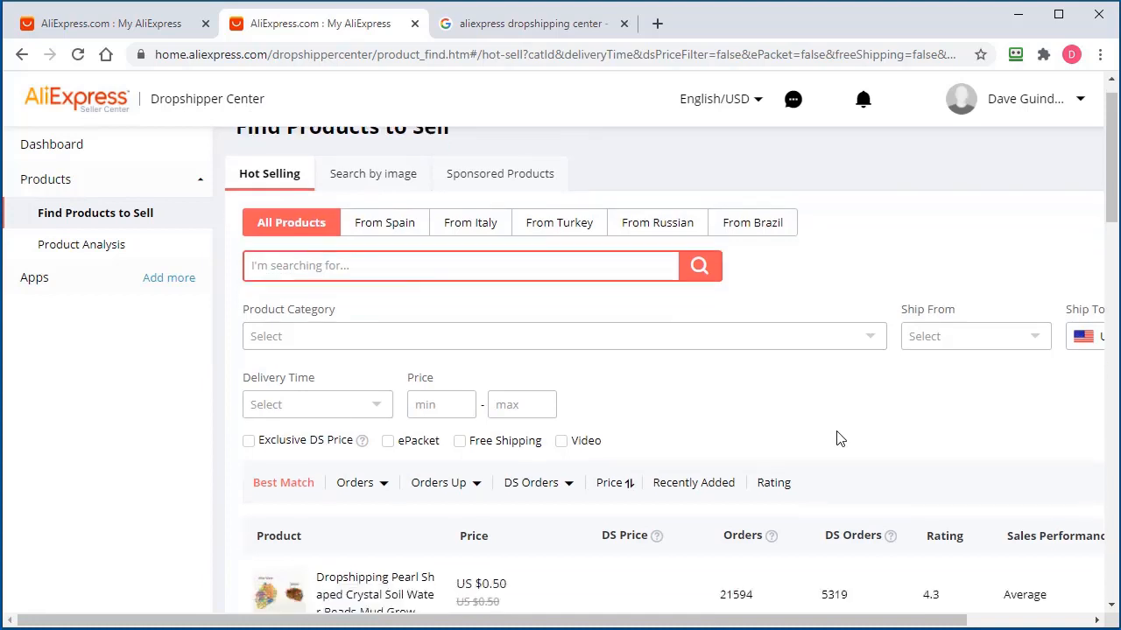
drag(714, 624, 837, 624)
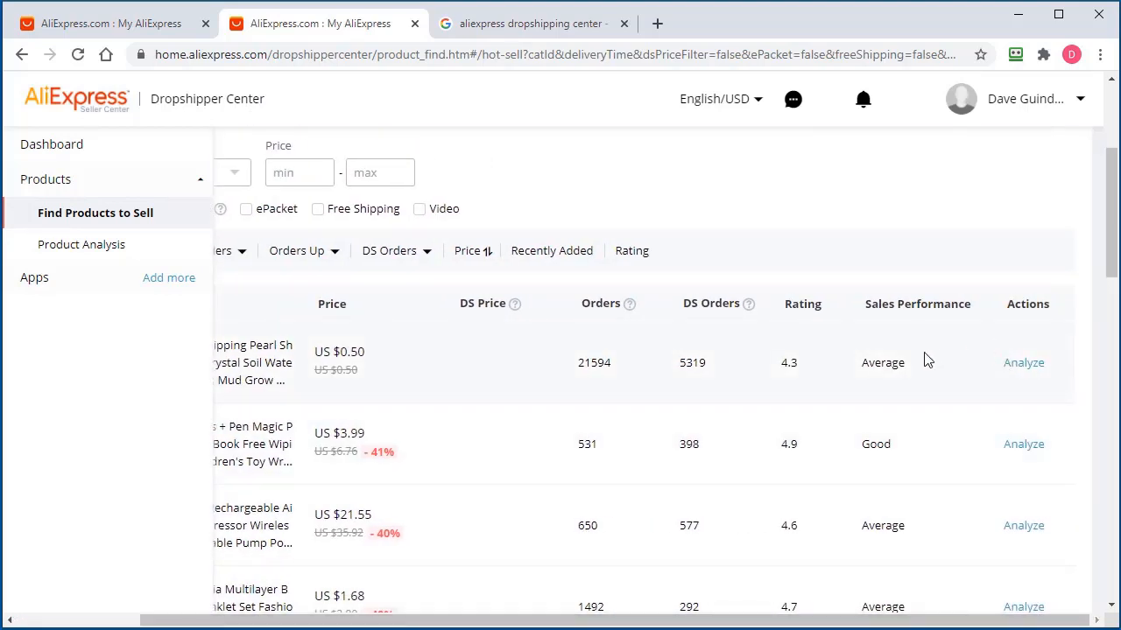
scroll(904, 574, down, 10)
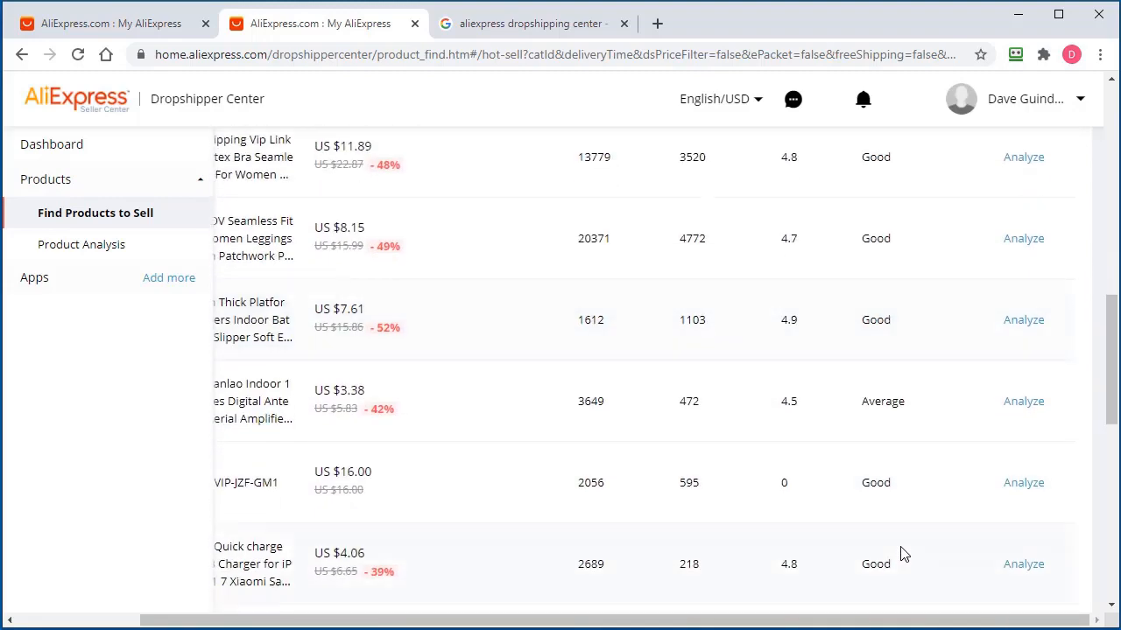
scroll(904, 565, up, 13)
drag(825, 621, 698, 622)
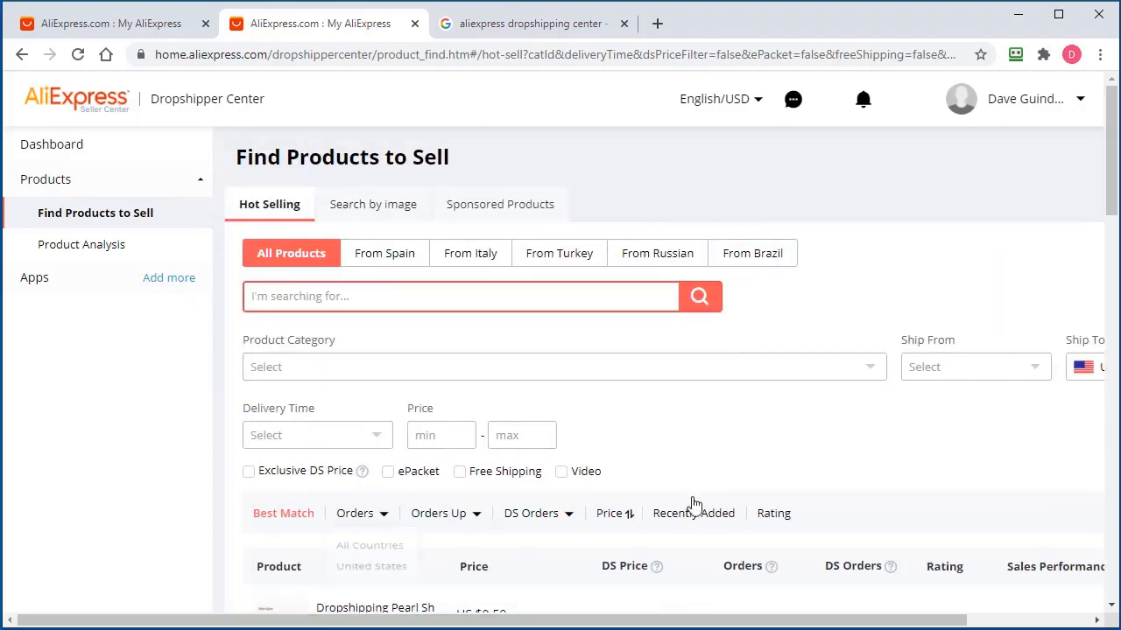
Look at the Search by image option, go back to Hot Selling, and bring up Dropship Analyzer
click(393, 213)
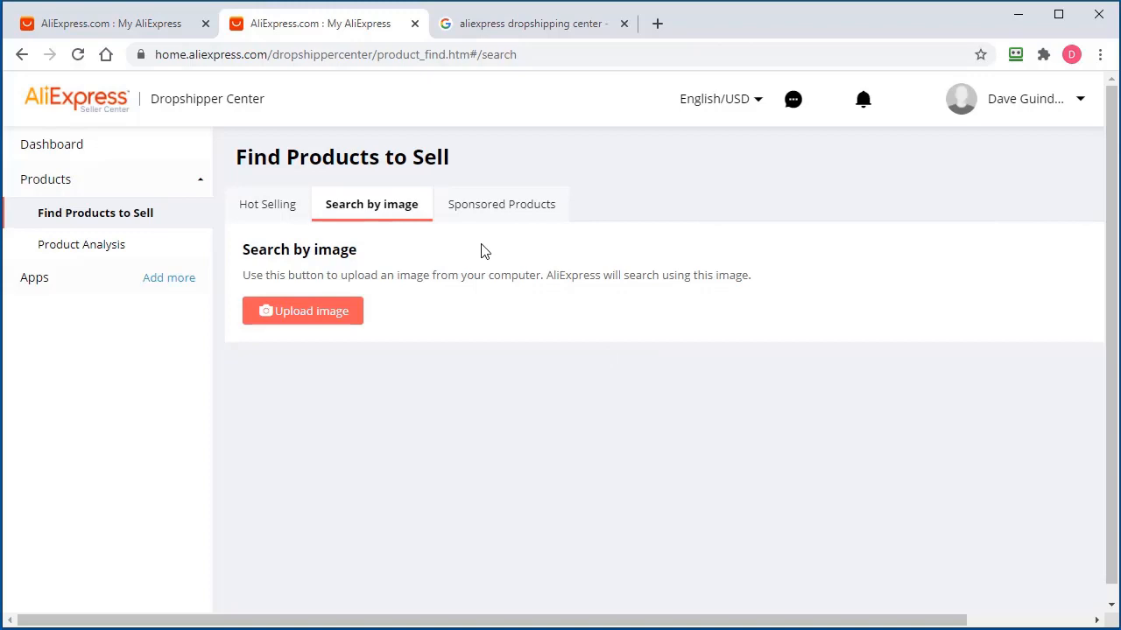
click(253, 212)
scroll(854, 482, down, 5)
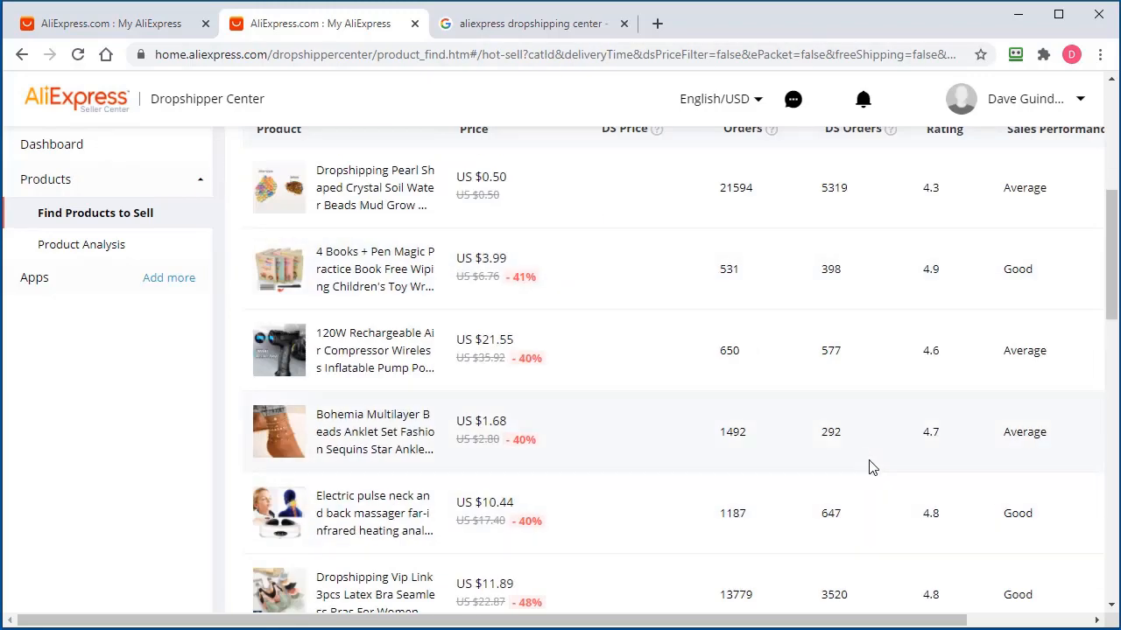
scroll(869, 466, up, 5)
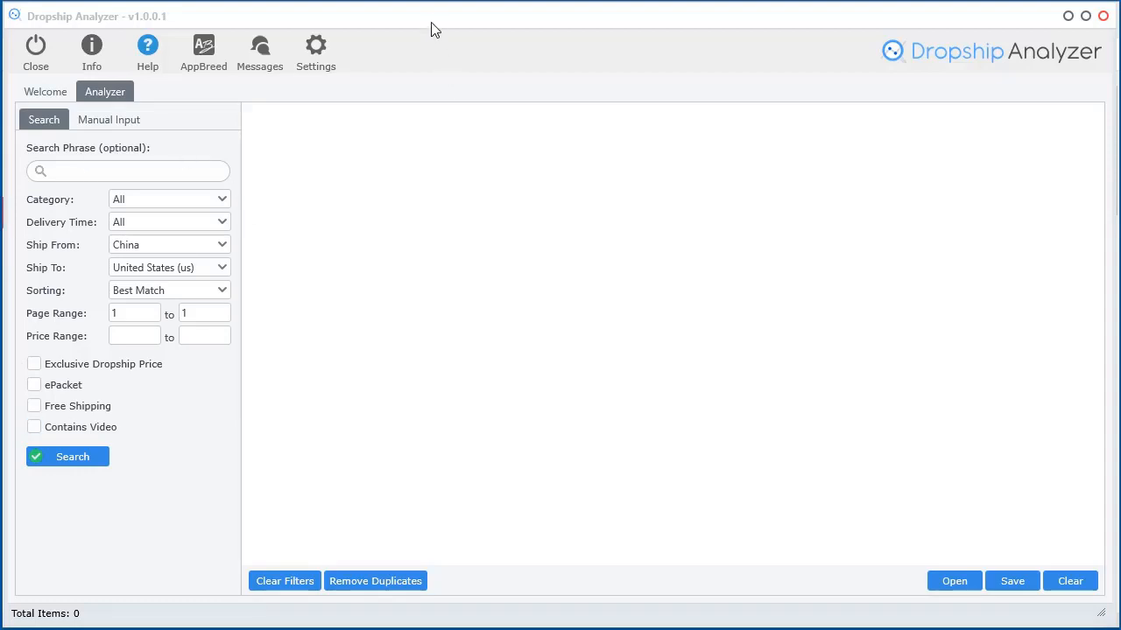
drag(431, 18, 1063, 15)
click(161, 385)
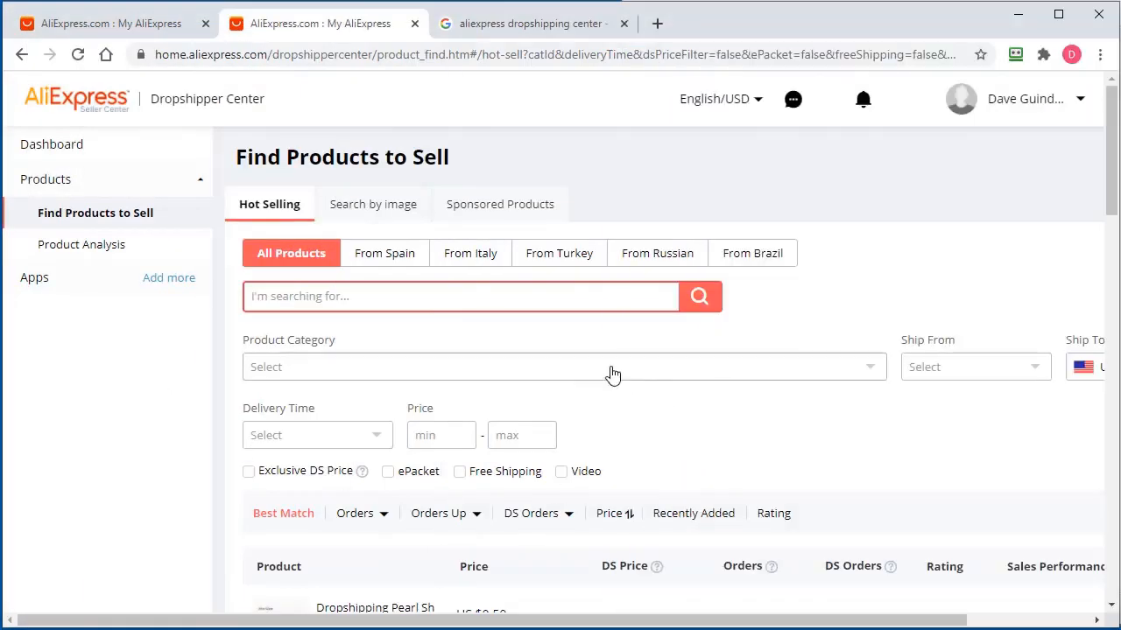
scroll(806, 508, down, 1)
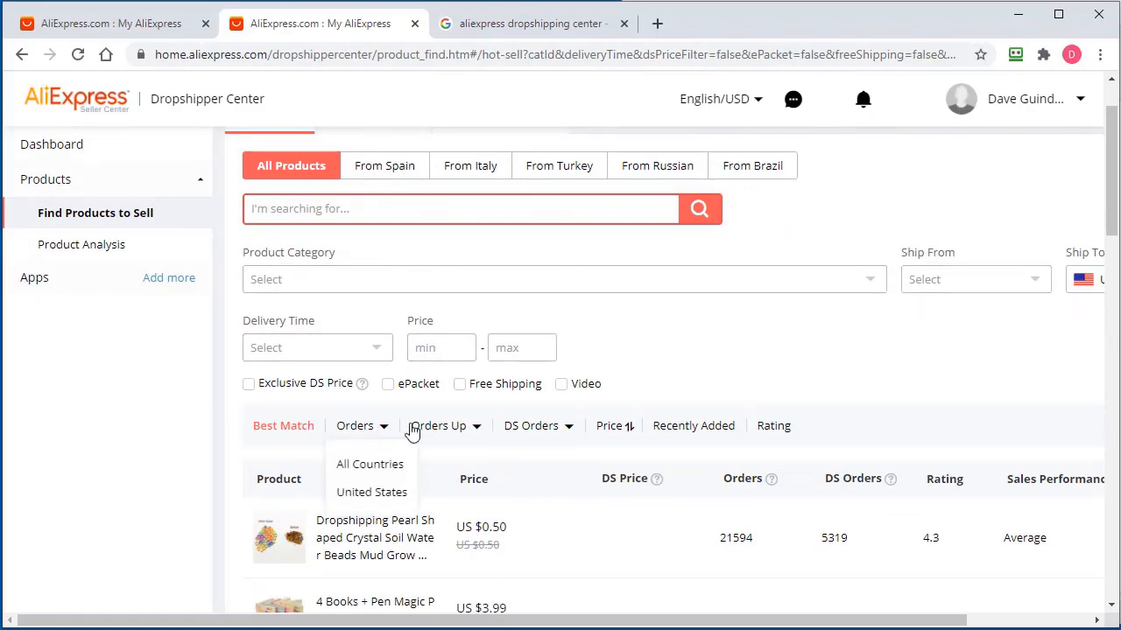
mouse_move(471, 433)
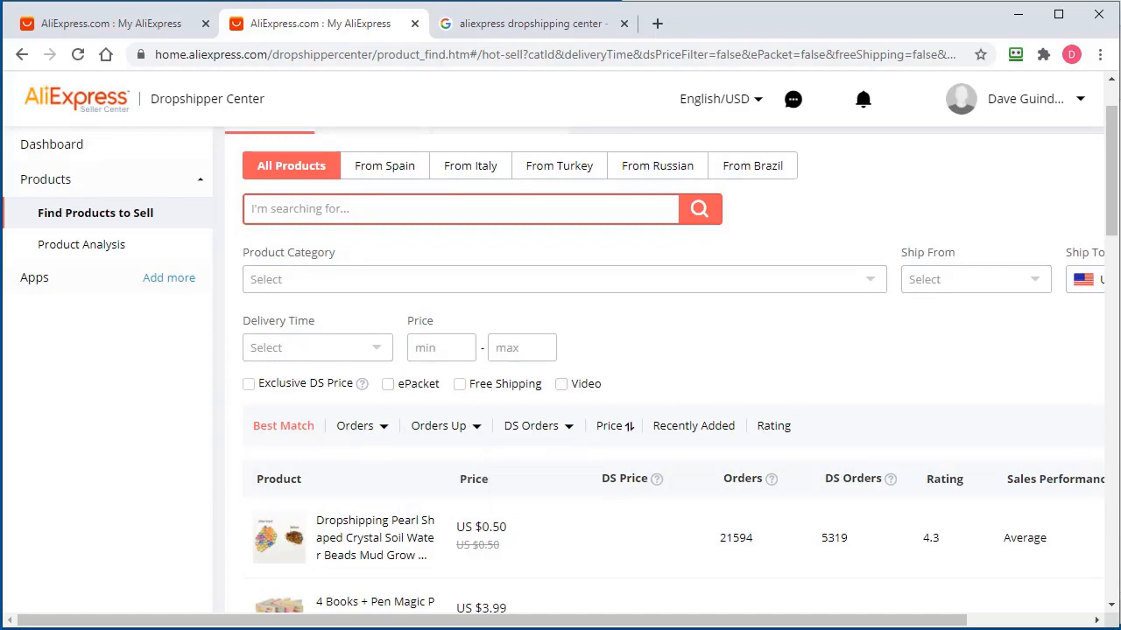
drag(1120, 18, 799, 30)
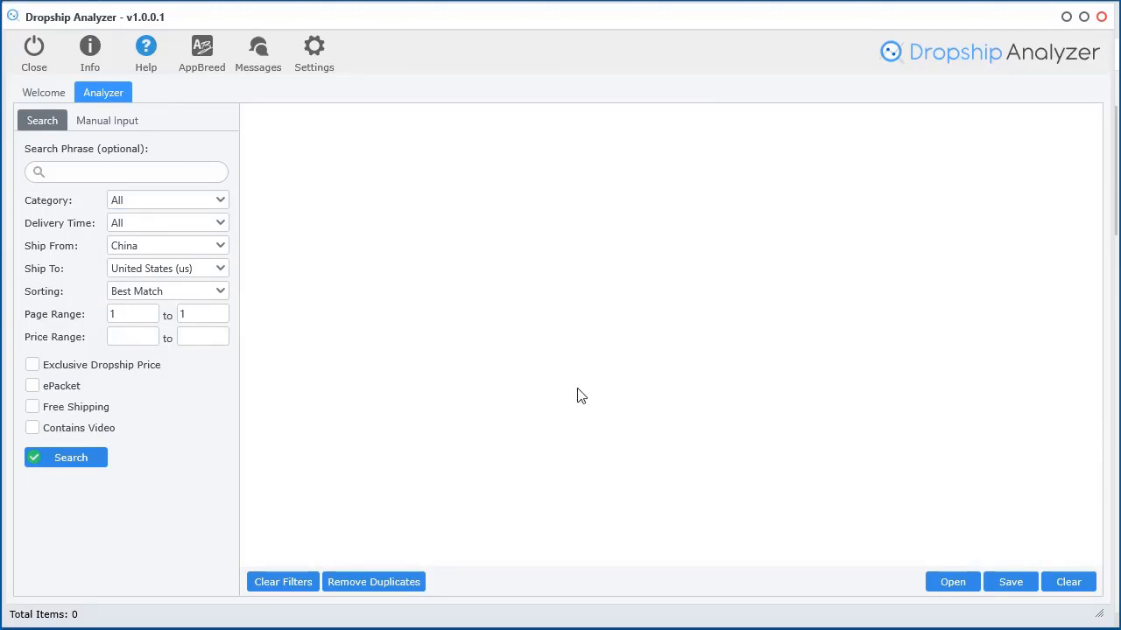
Confirm the saved AliExpress login, then search with default filters to list 20 products
click(312, 51)
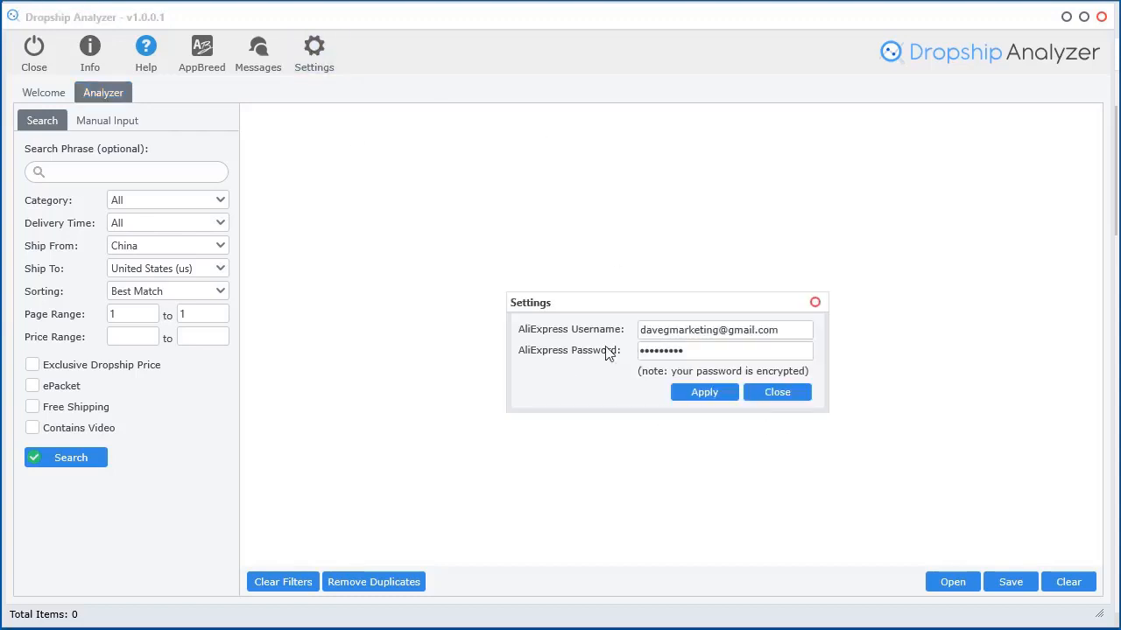
click(815, 303)
click(67, 464)
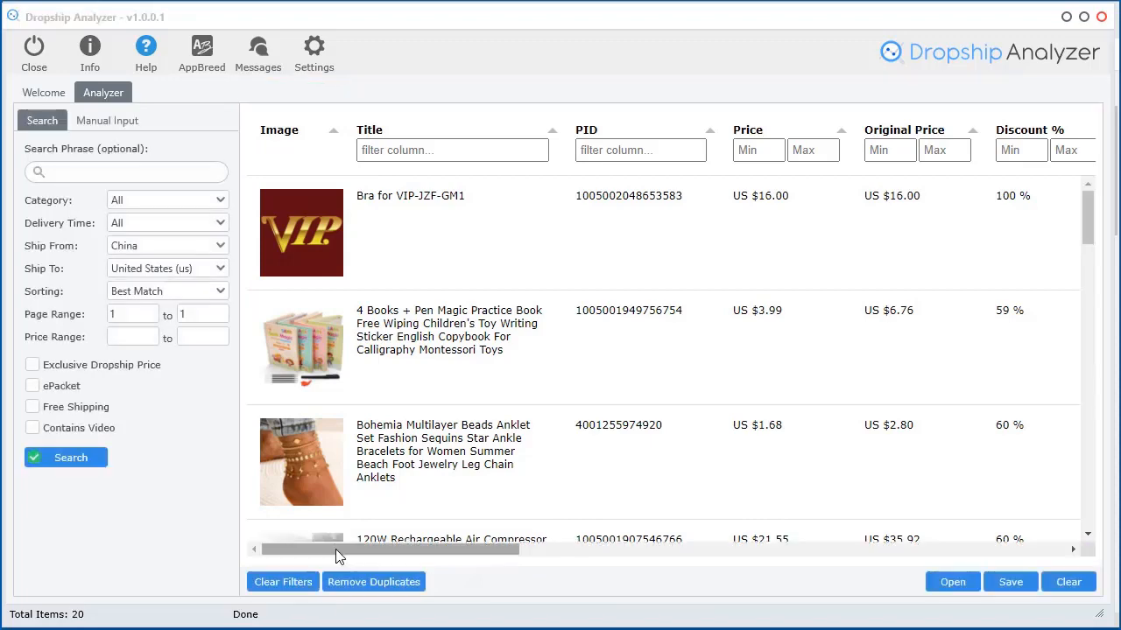
drag(336, 549, 559, 531)
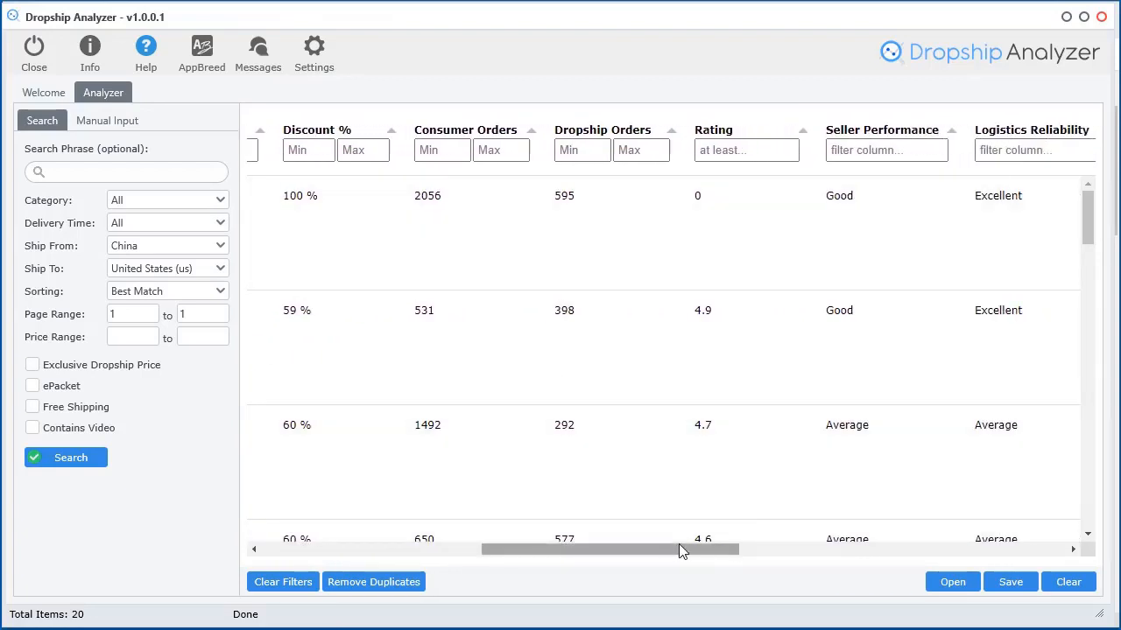
mouse_move(678, 550)
mouse_down()
mouse_move(844, 543)
mouse_move(917, 557)
mouse_up()
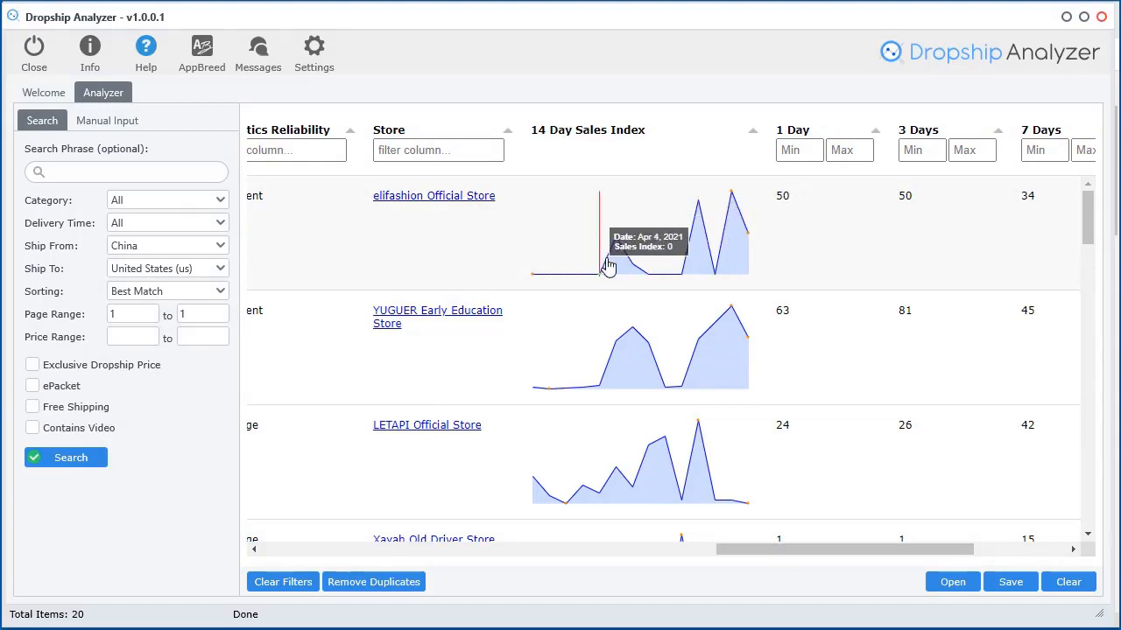
scroll(670, 402, down, 10)
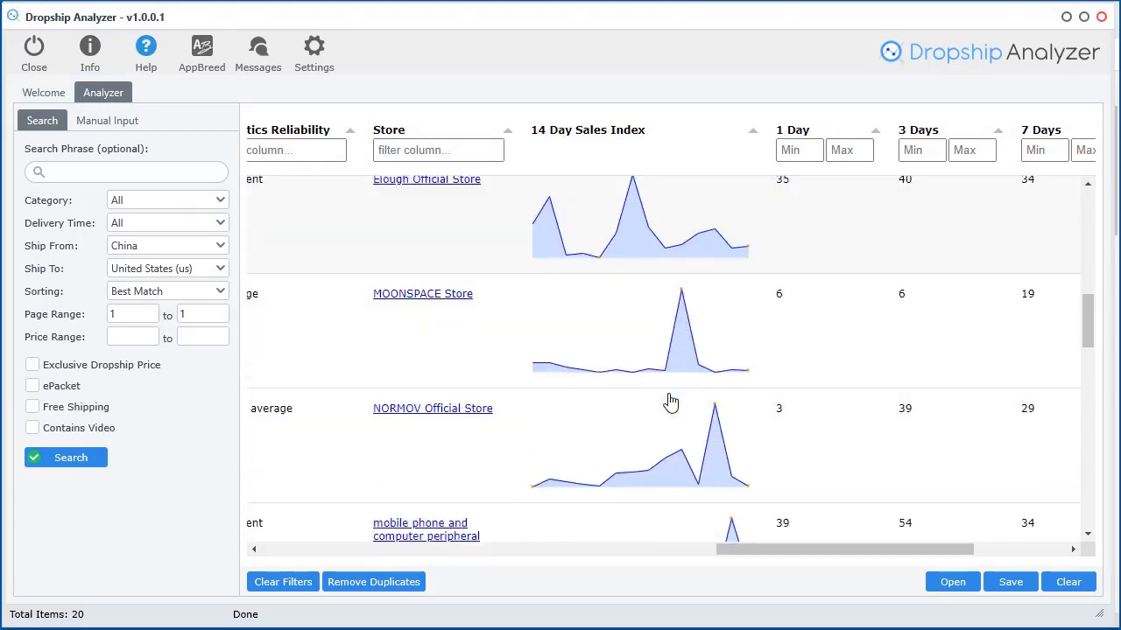
scroll(669, 402, down, 10)
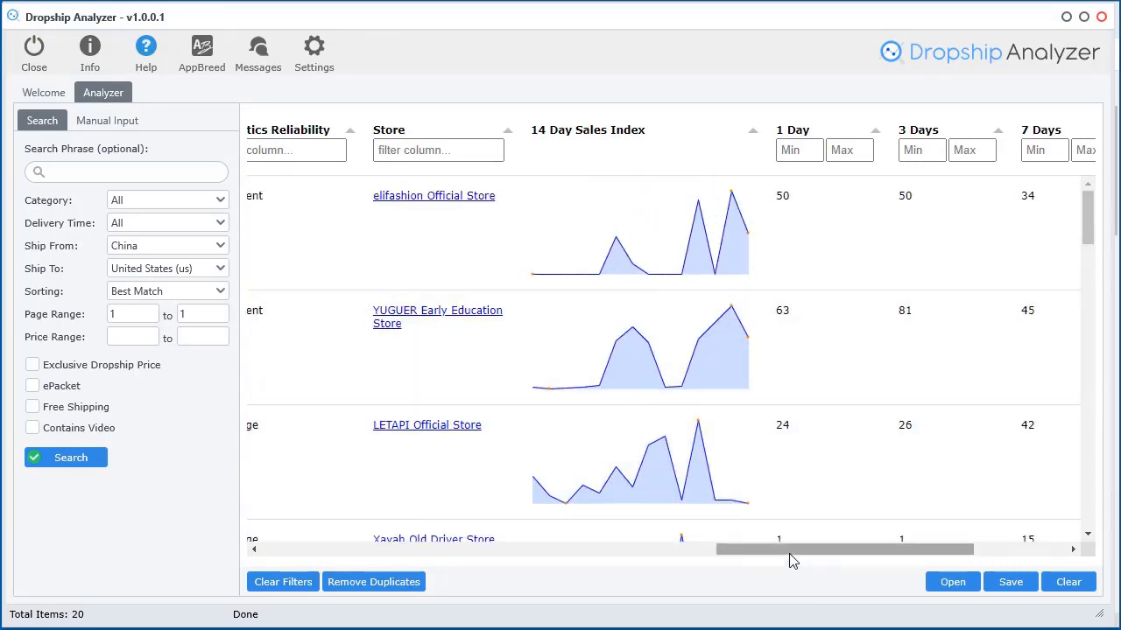
drag(790, 561, 888, 555)
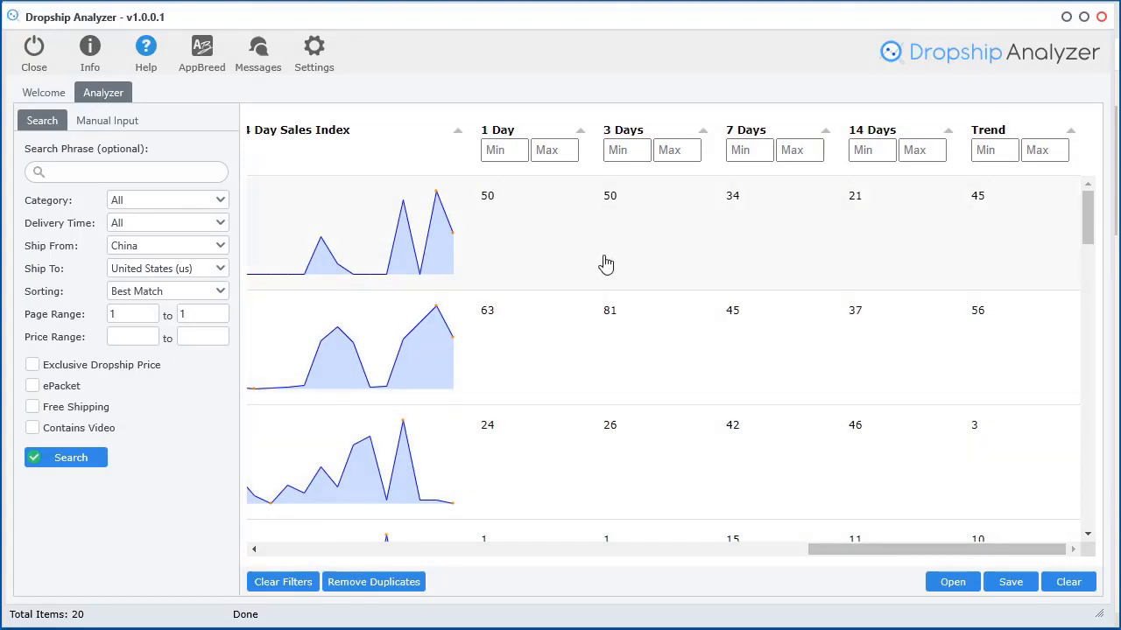
Sort the results by 1 Day, 3 Days, 7 Days, 14 Days sales and by Trend
click(531, 131)
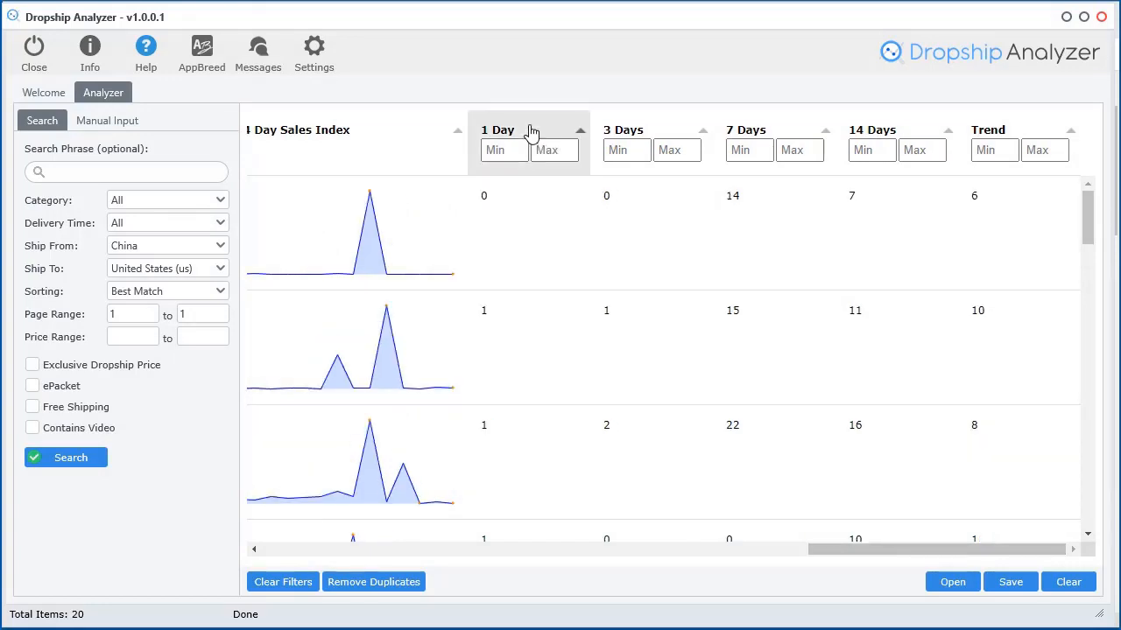
click(531, 132)
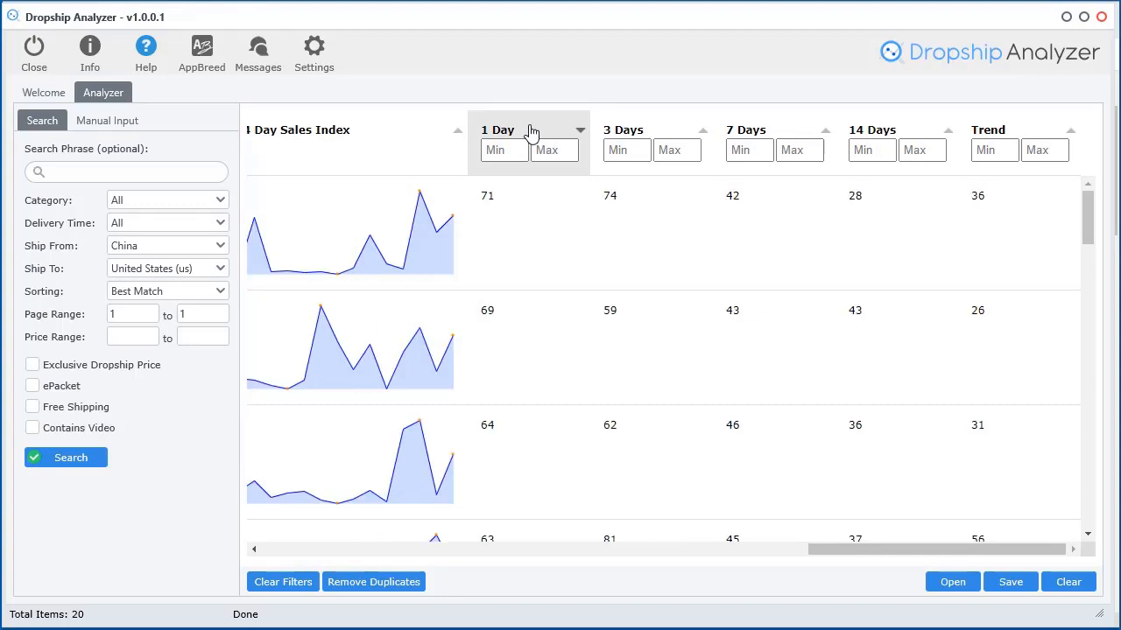
click(656, 142)
click(757, 138)
click(757, 140)
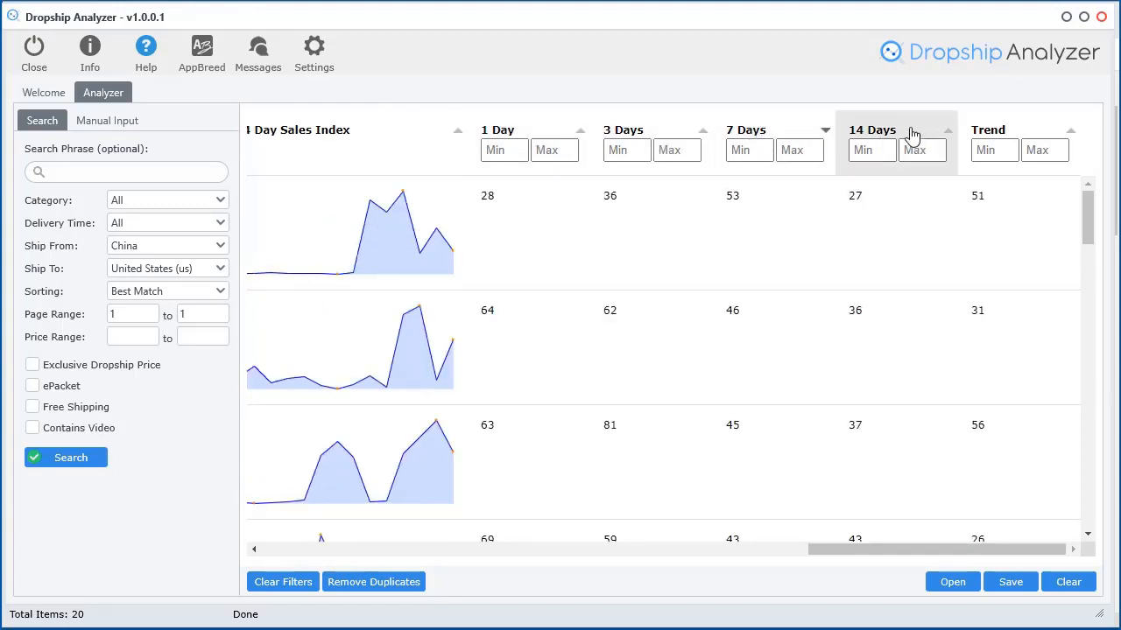
click(894, 131)
click(893, 129)
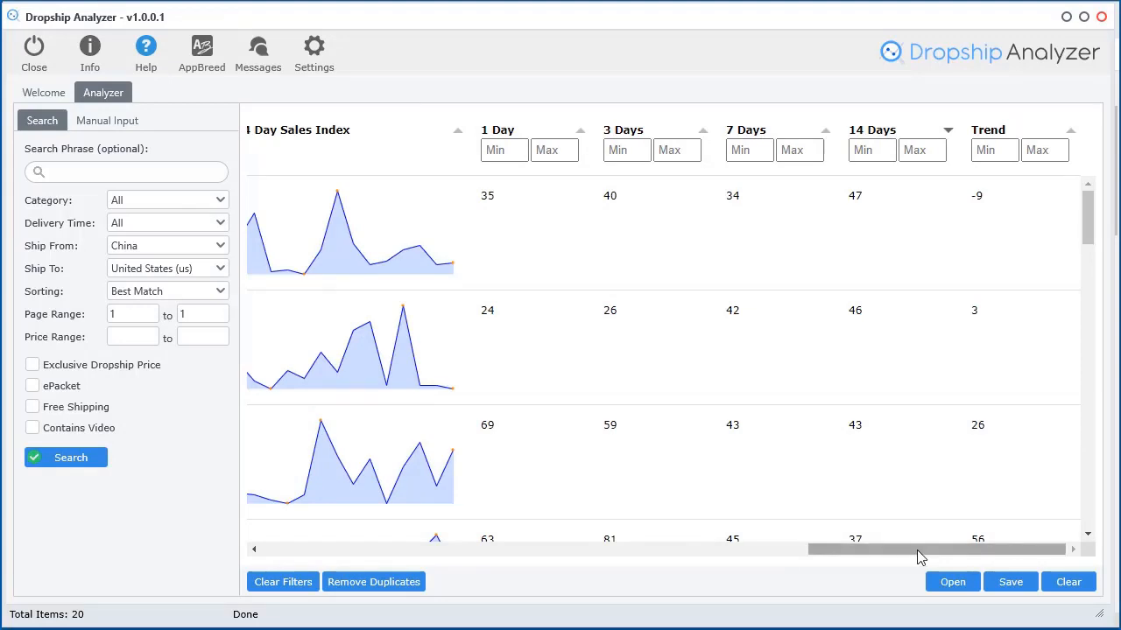
mouse_move(919, 555)
mouse_down()
mouse_move(783, 555)
mouse_move(928, 561)
mouse_up()
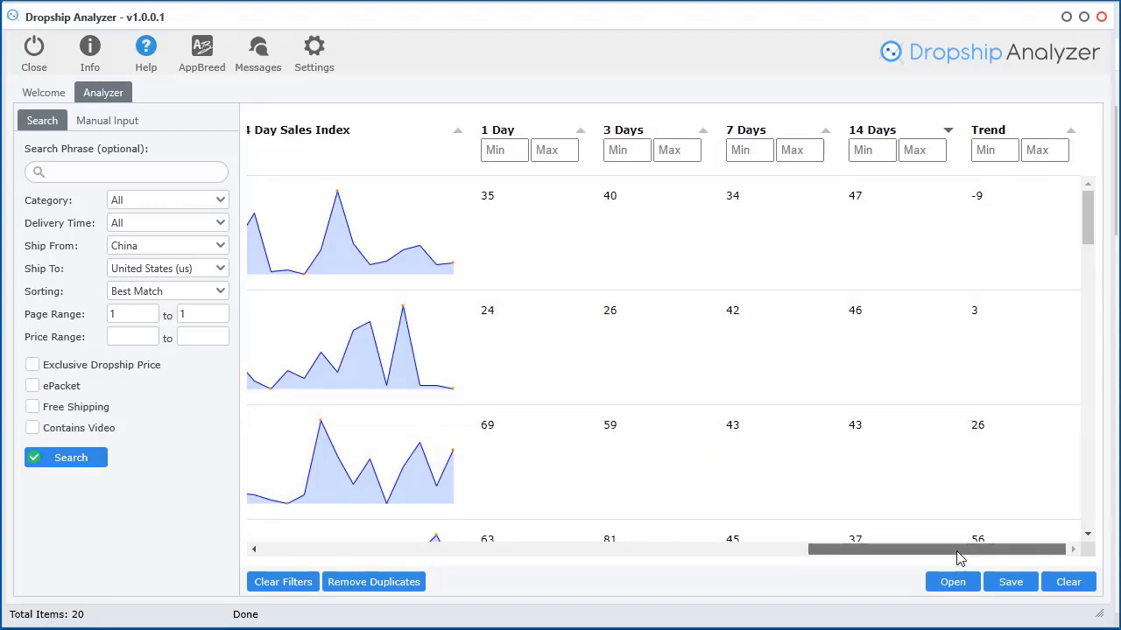
click(994, 133)
click(992, 136)
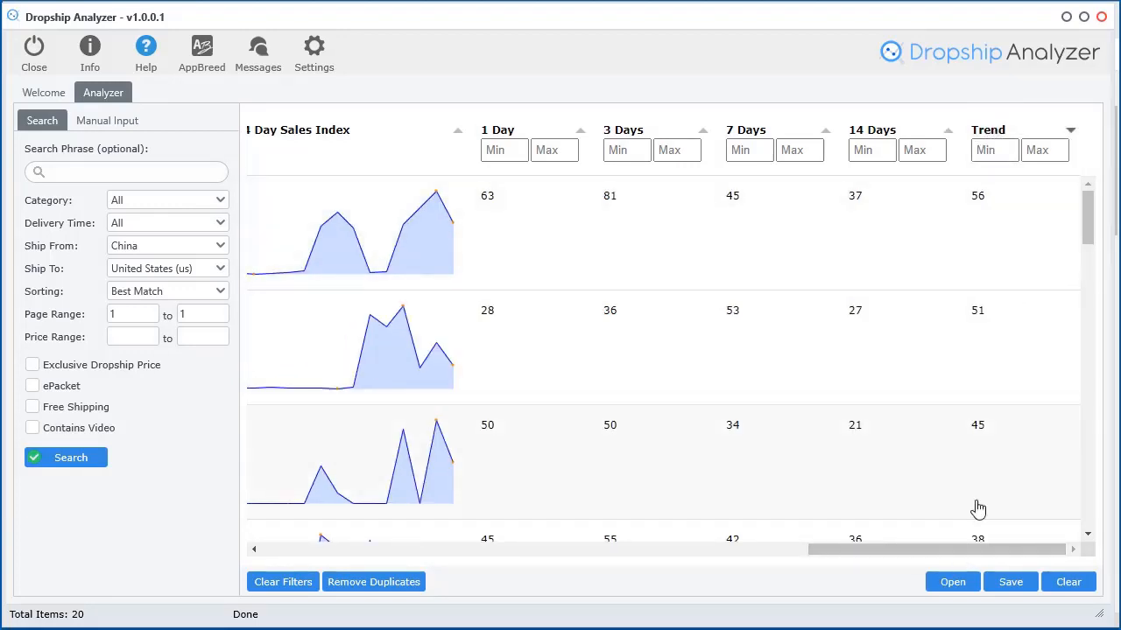
drag(966, 550, 916, 549)
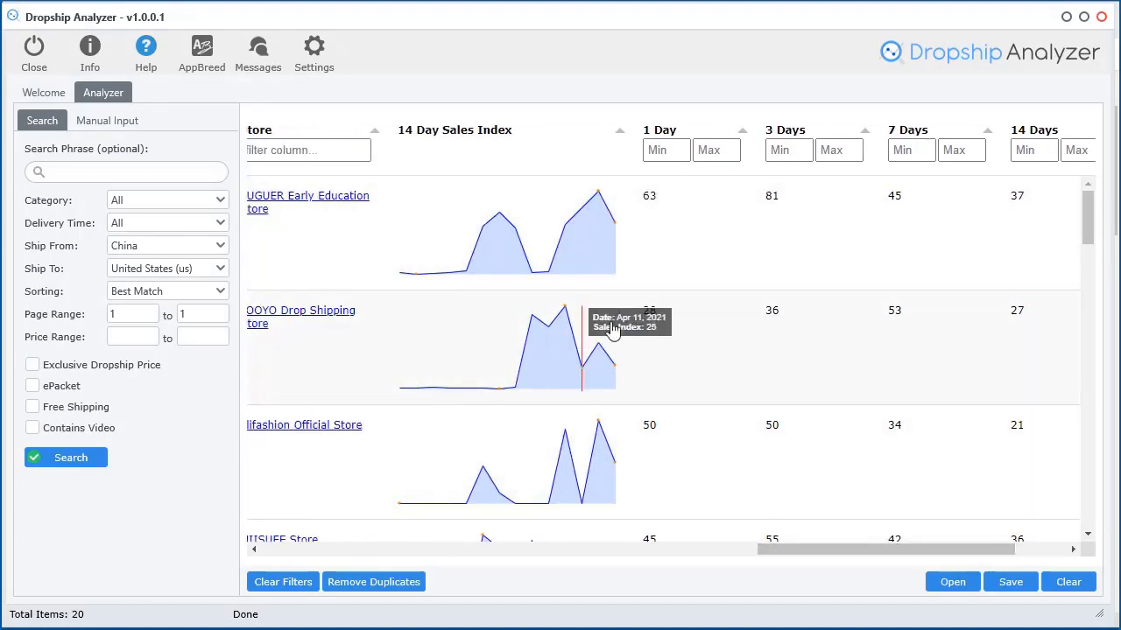
Browse the sorted table, then clear all results so it shows 0 items
scroll(738, 426, down, 3)
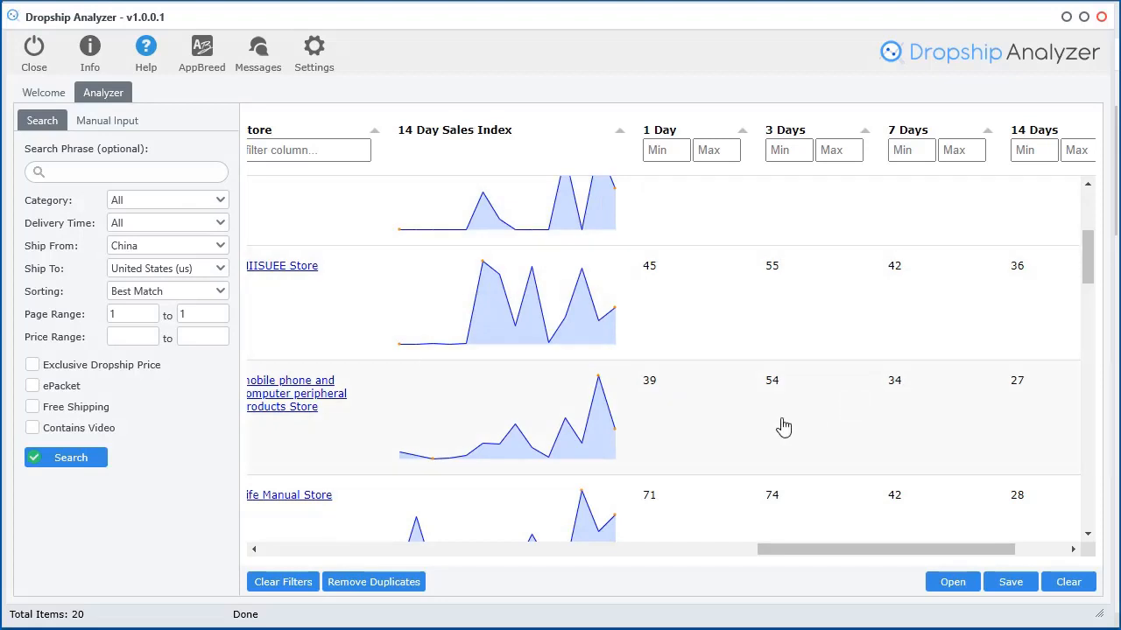
scroll(783, 426, down, 2)
scroll(784, 426, up, 5)
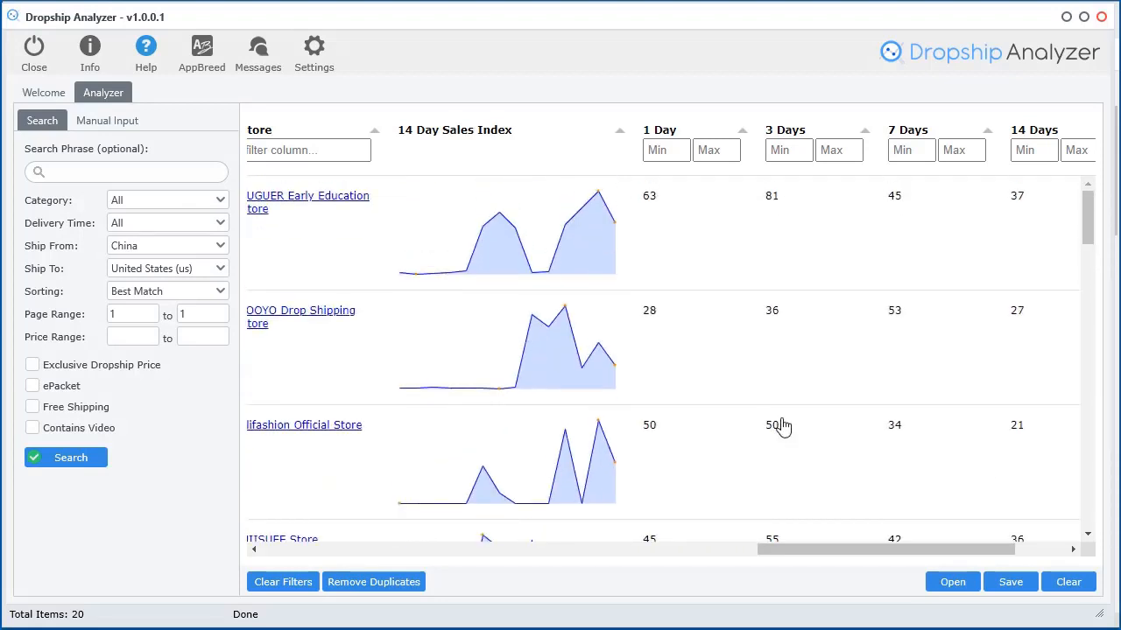
drag(843, 549, 324, 561)
scroll(833, 420, down, 5)
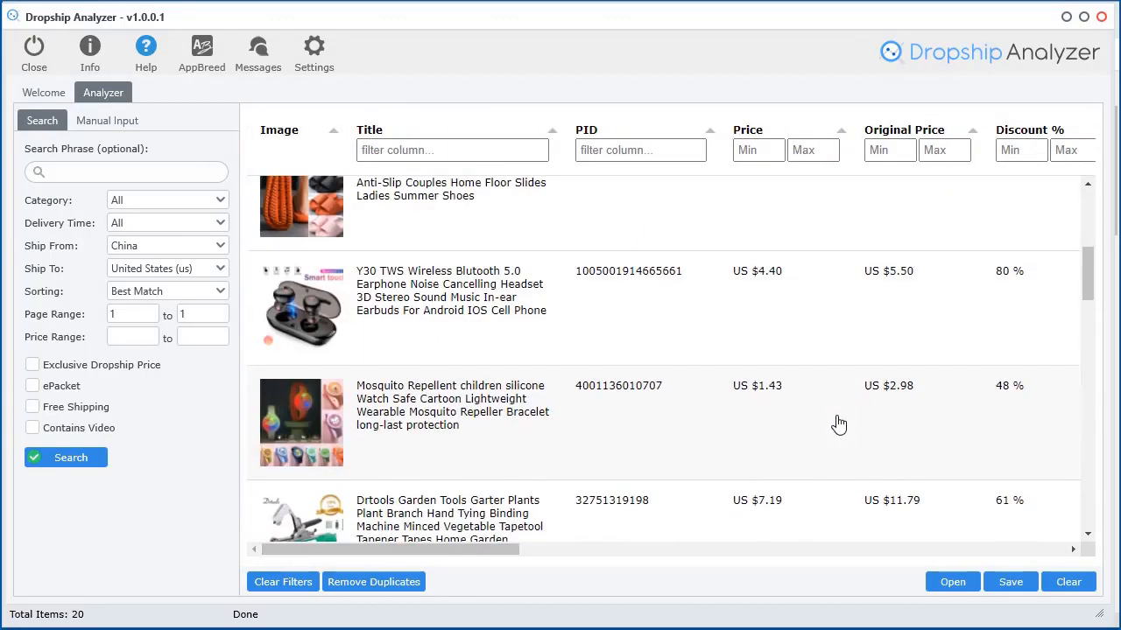
scroll(1091, 298, down, 1)
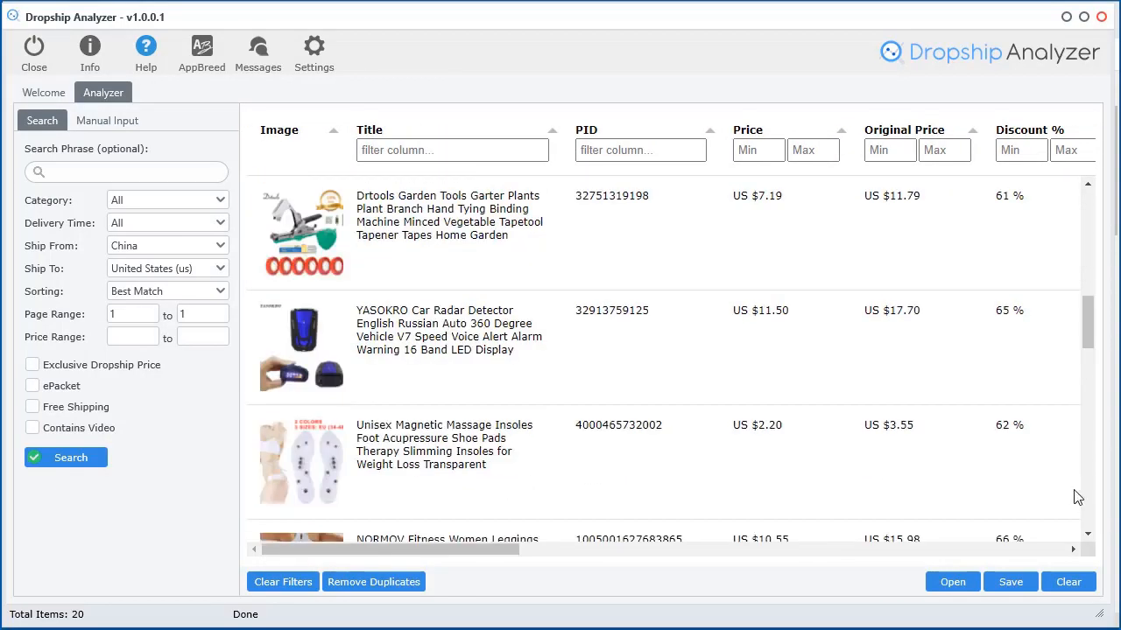
drag(1089, 331, 1087, 214)
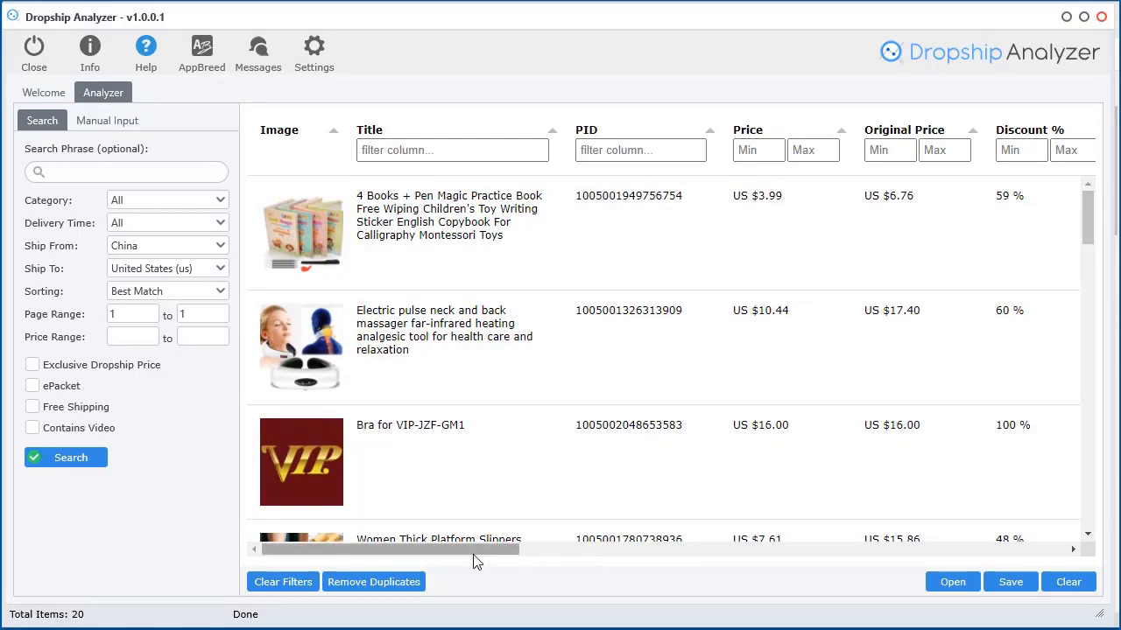
drag(470, 546, 1038, 546)
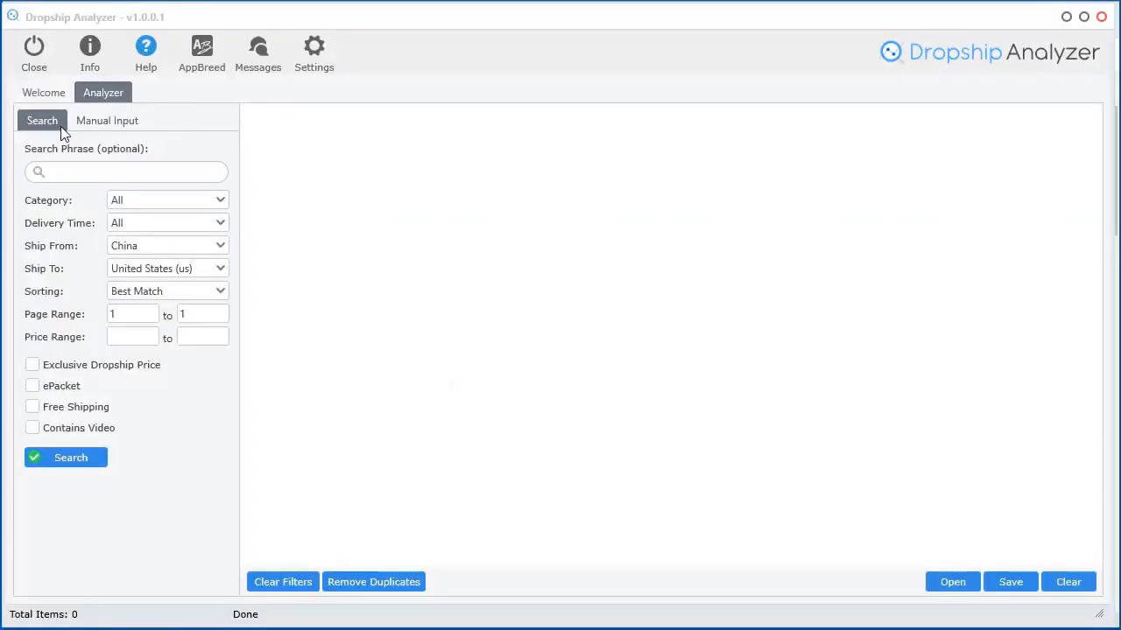
Switch to Manual Input for product links and open the link-extracting Browser window
click(109, 127)
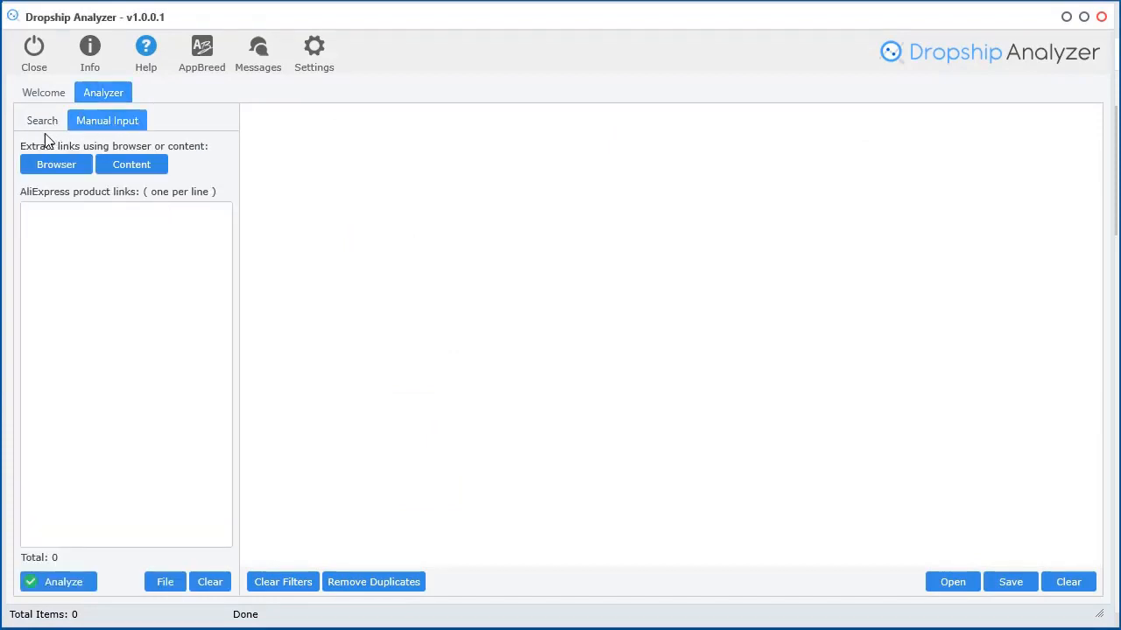
click(107, 251)
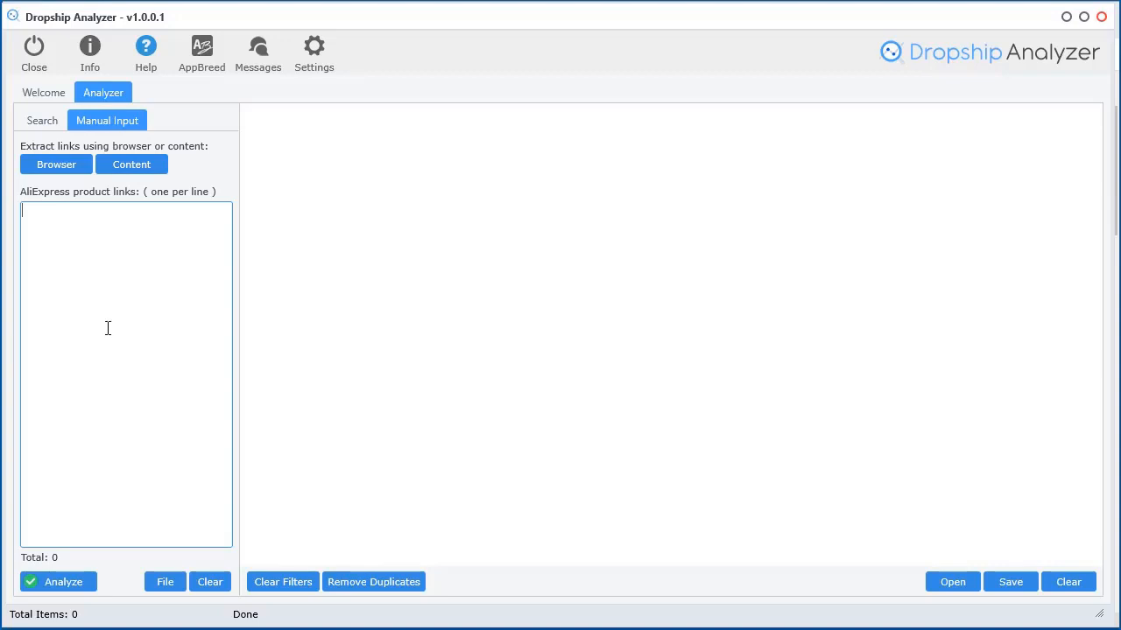
click(49, 165)
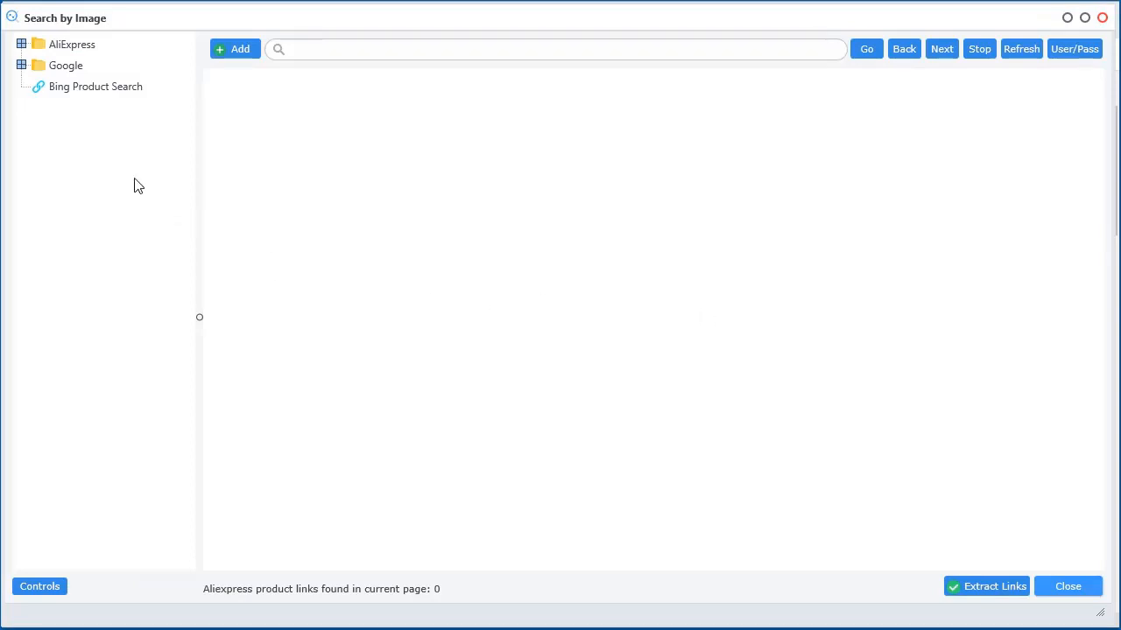
Expand the AliExpress and Google bookmarks and load AliExpress's Search by Image page
click(21, 44)
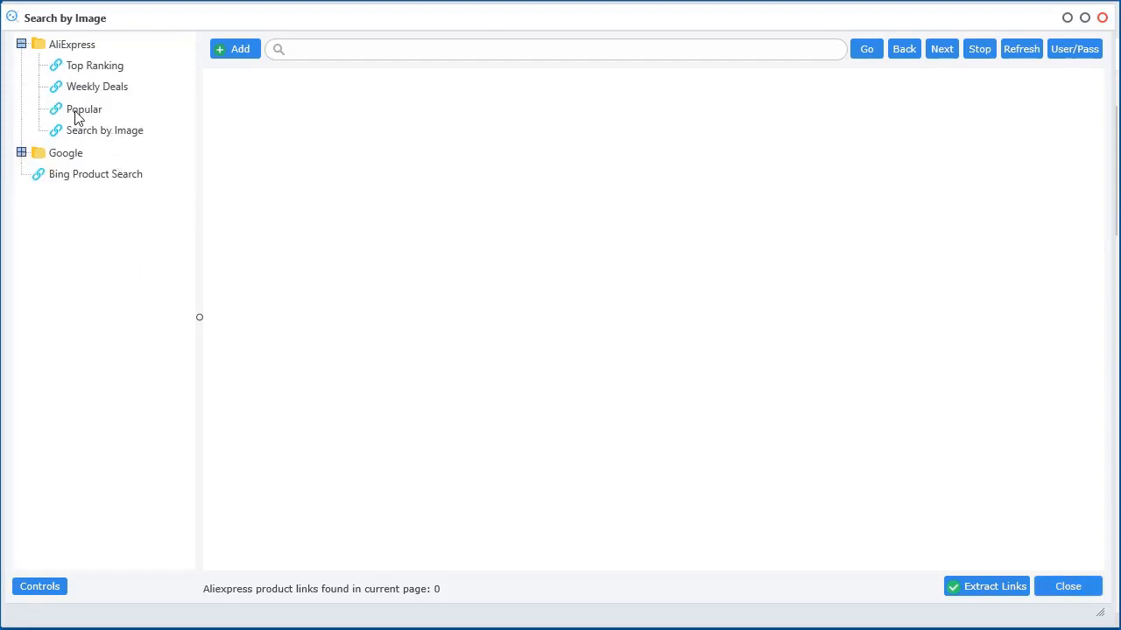
click(21, 153)
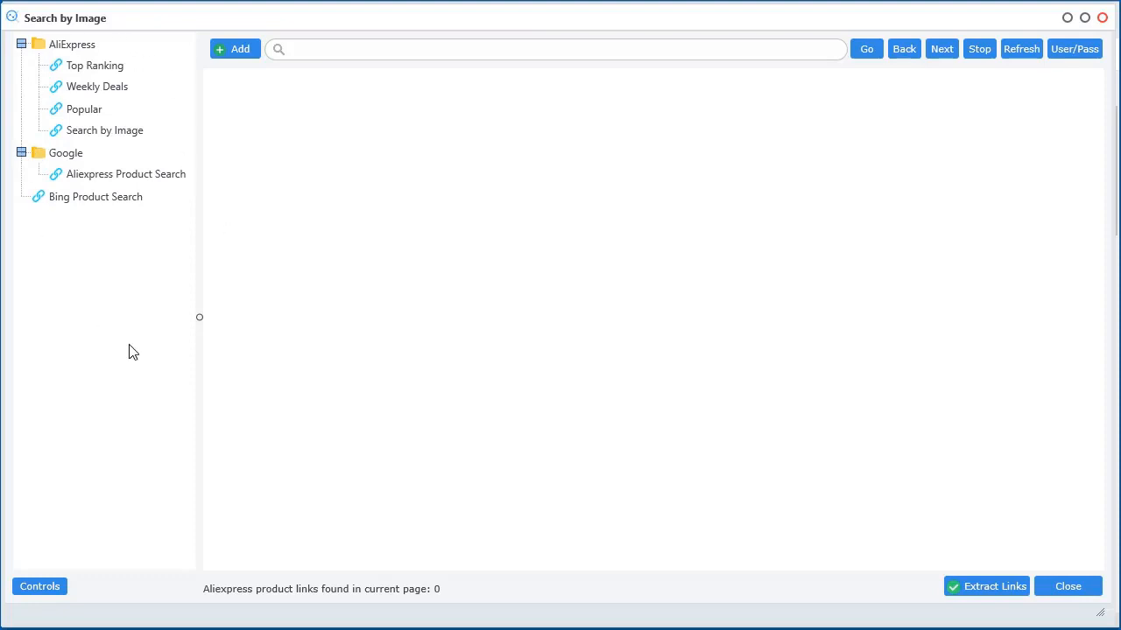
click(89, 133)
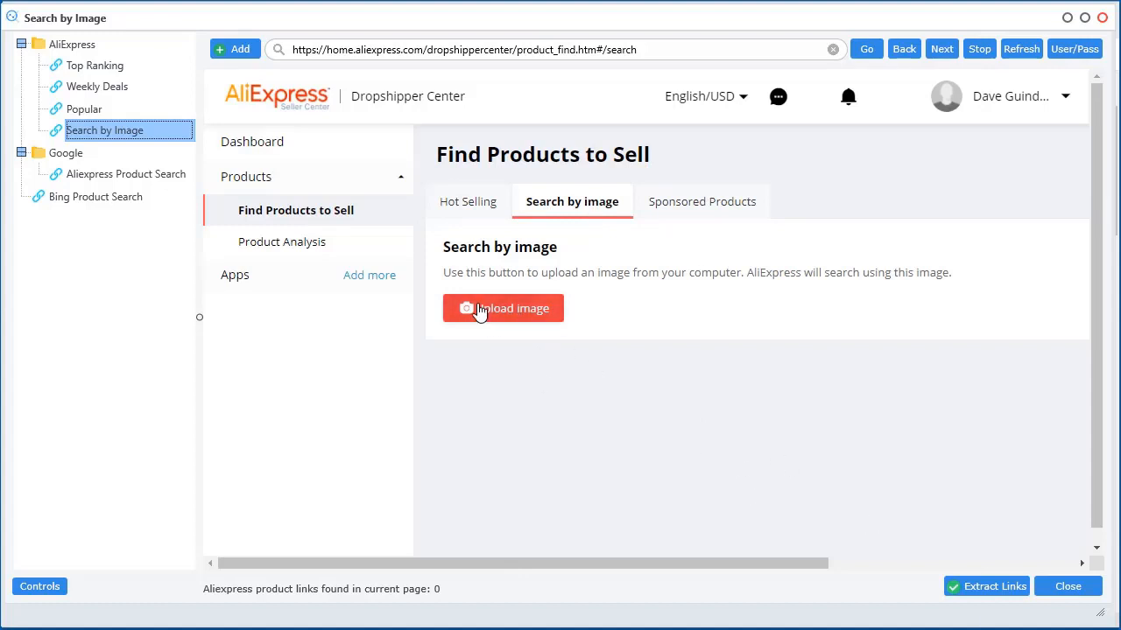
Upload image.png as the AliExpress search image to find similar garlic choppers
click(490, 316)
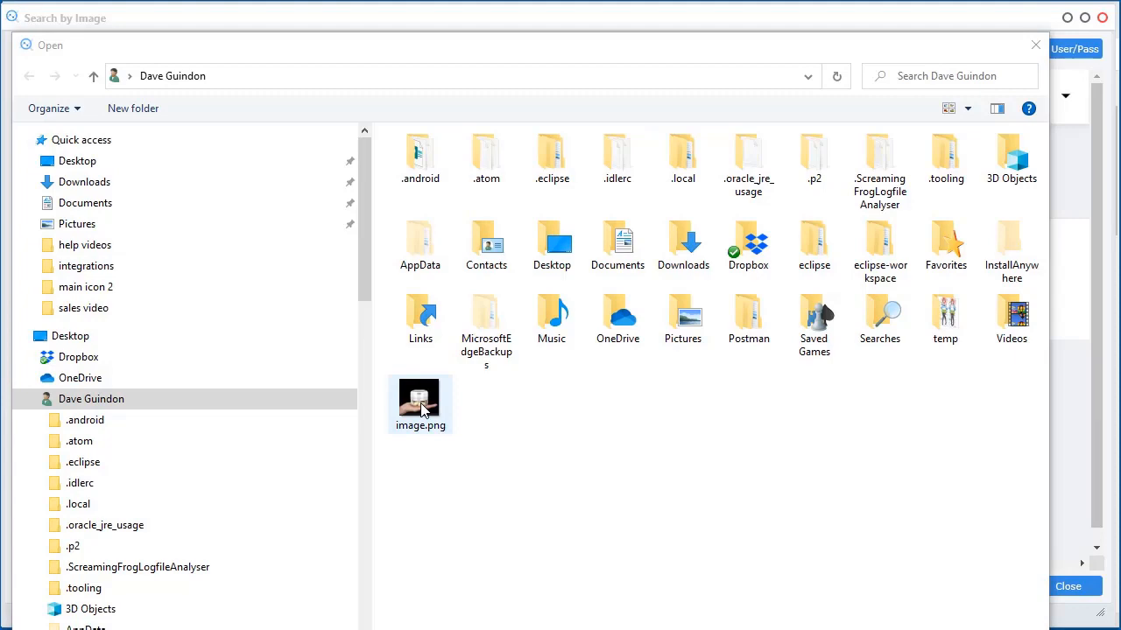
double_click(420, 405)
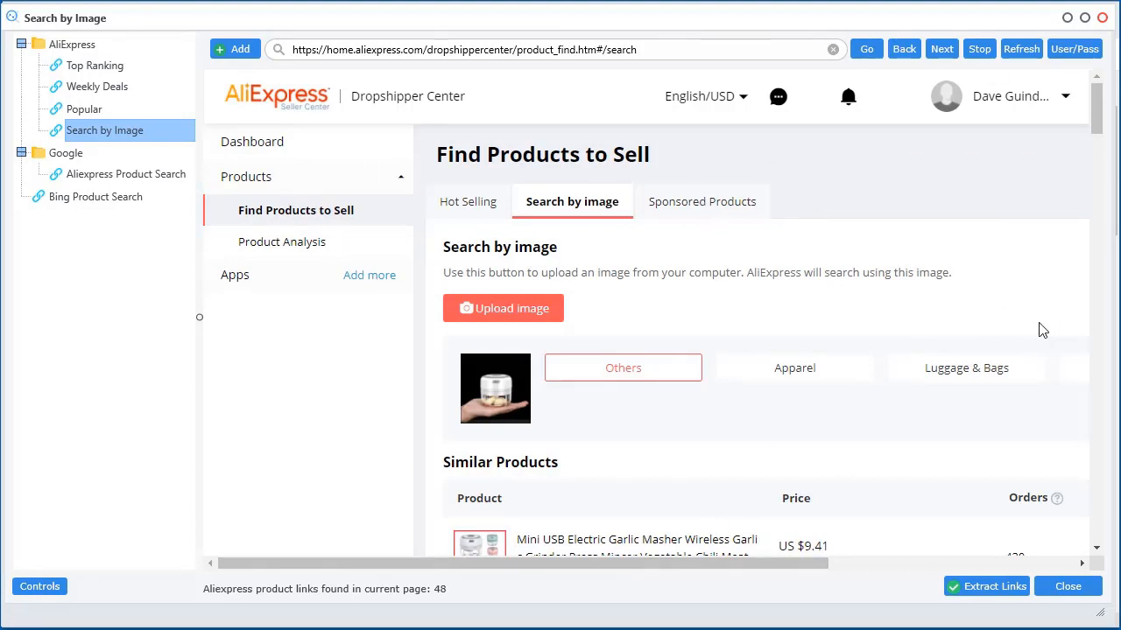
Browse the garlic chopper results and extract all 48 product links into the analyzer
scroll(1042, 331, down, 2)
scroll(1042, 331, down, 1)
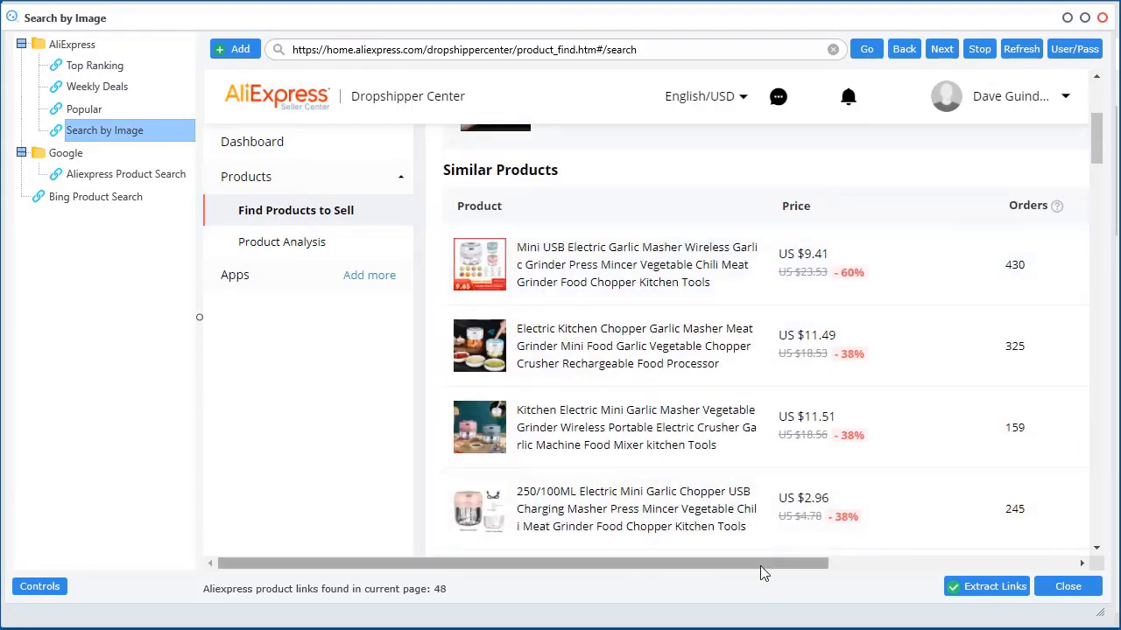
scroll(590, 342, down, 6)
scroll(584, 426, up, 3)
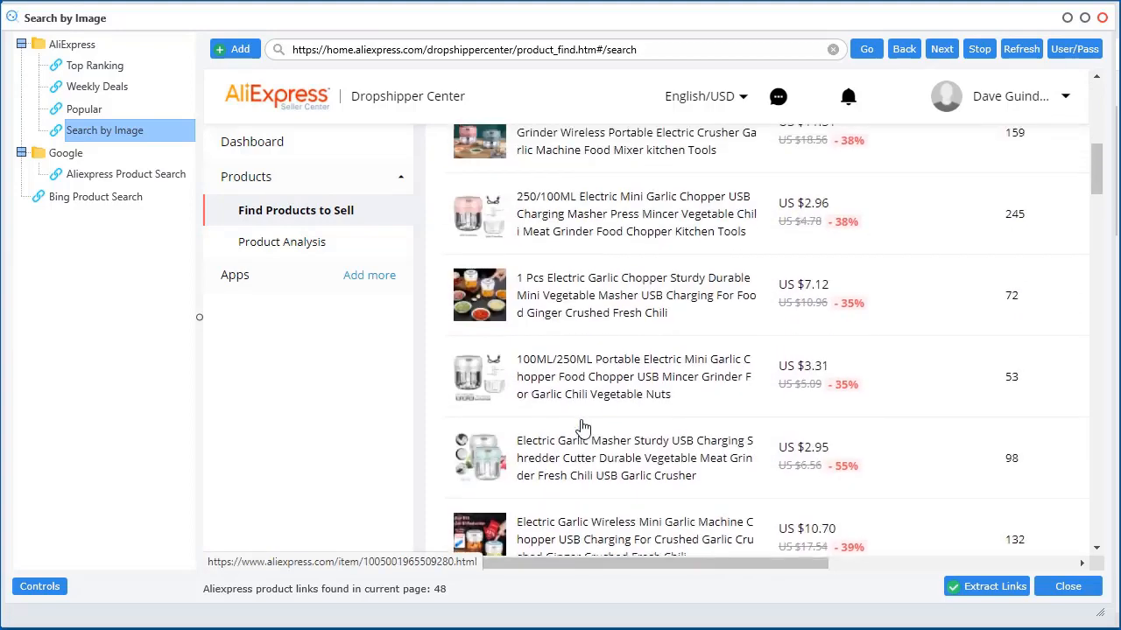
scroll(584, 426, up, 4)
drag(653, 560, 786, 560)
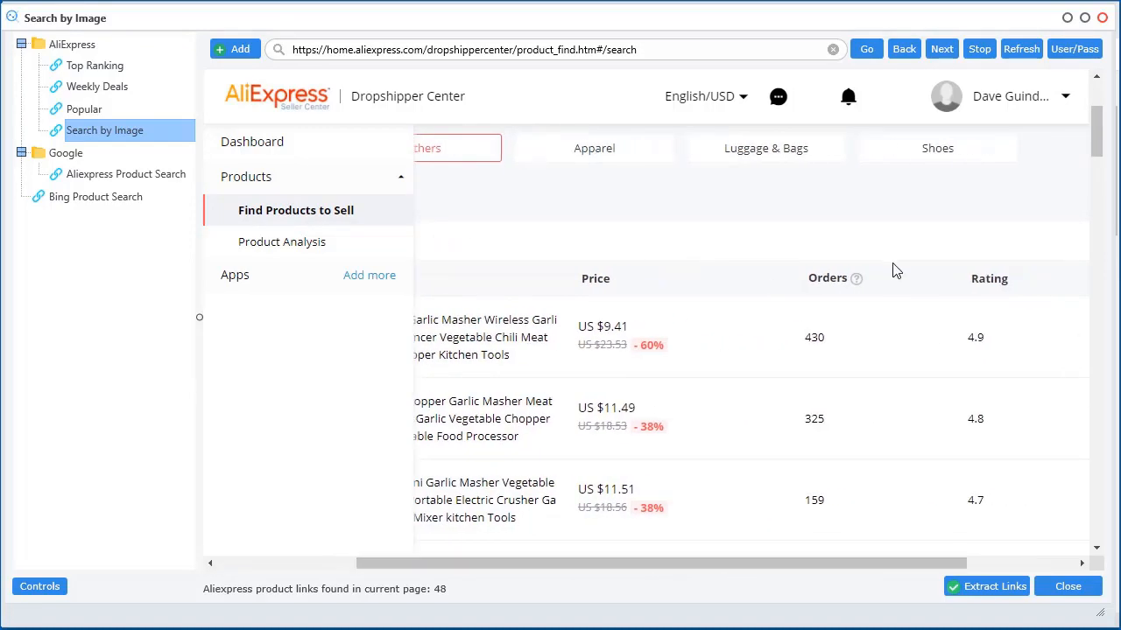
drag(875, 560, 984, 561)
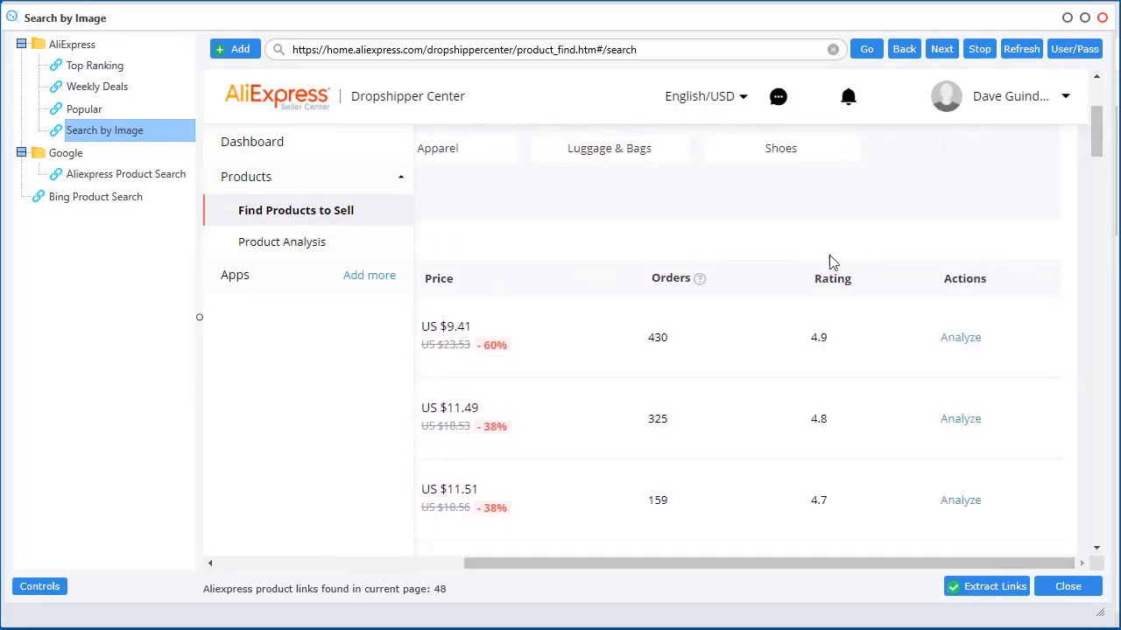
scroll(823, 415, down, 2)
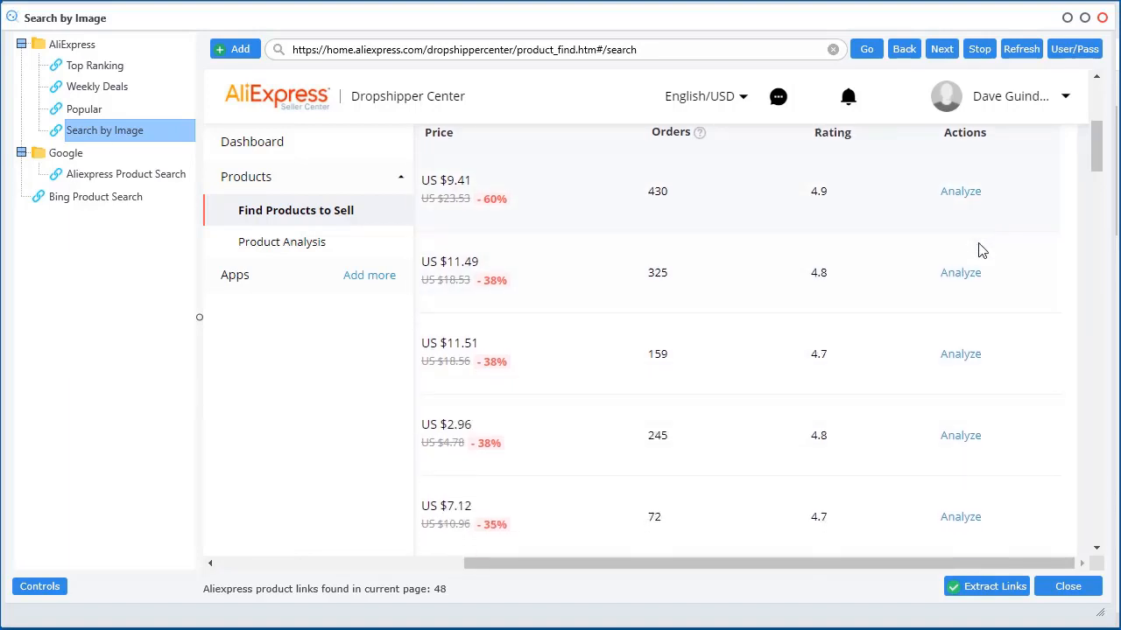
drag(887, 565, 736, 565)
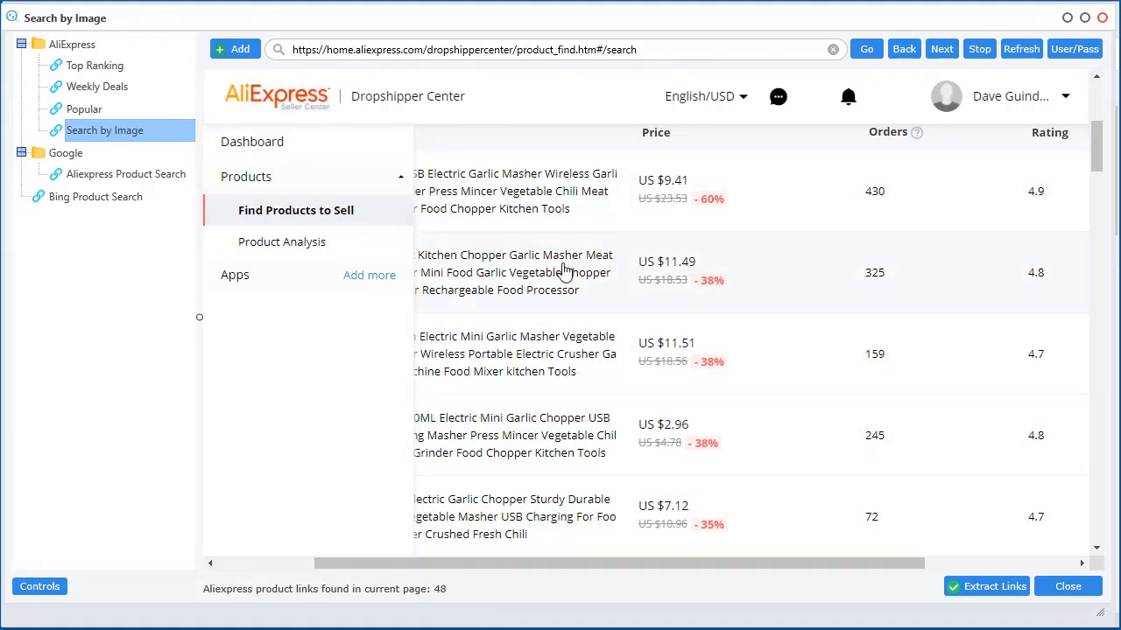
scroll(560, 271, down, 3)
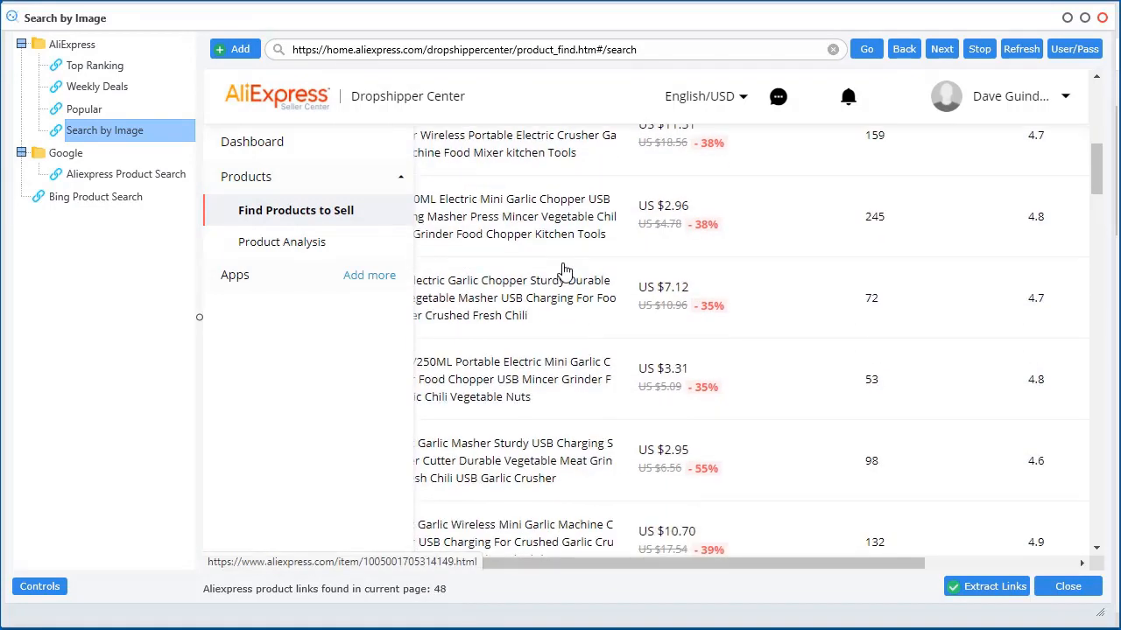
click(988, 592)
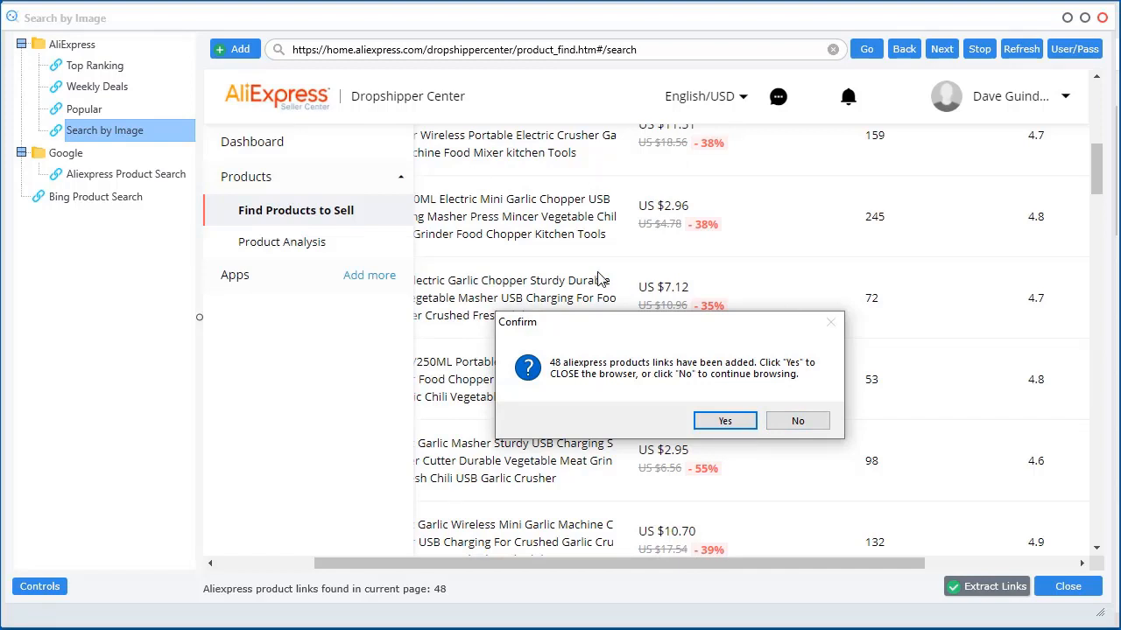
Accept the 48 collected garlic chopper links, close the browser, and start analysing them
click(724, 428)
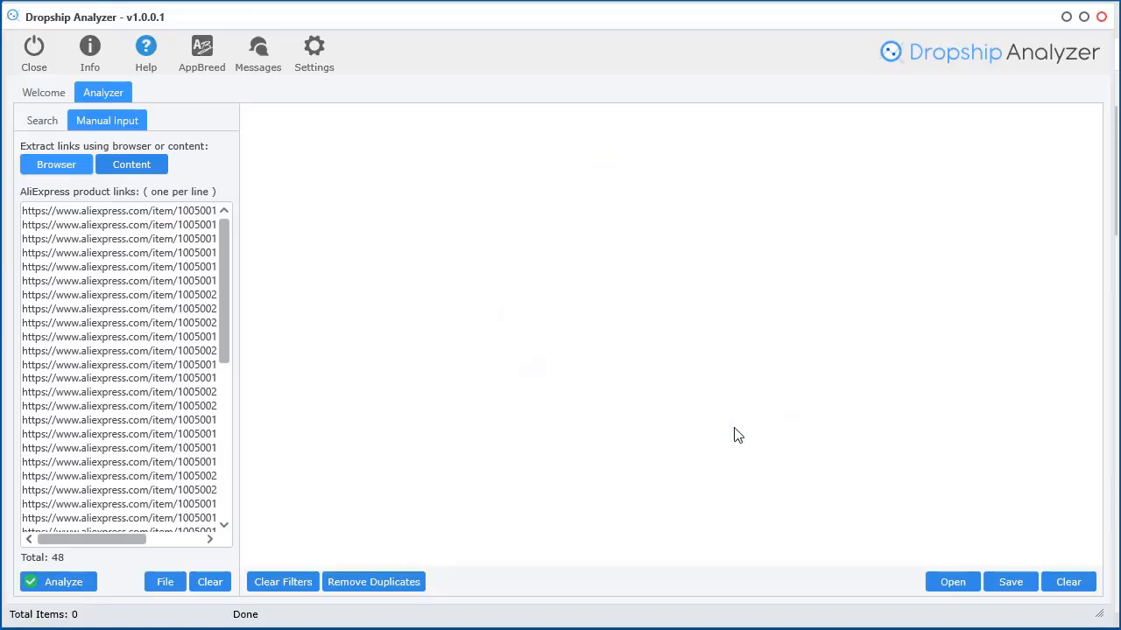
mouse_move(225, 252)
mouse_down()
mouse_move(236, 456)
mouse_move(226, 248)
mouse_up()
click(36, 175)
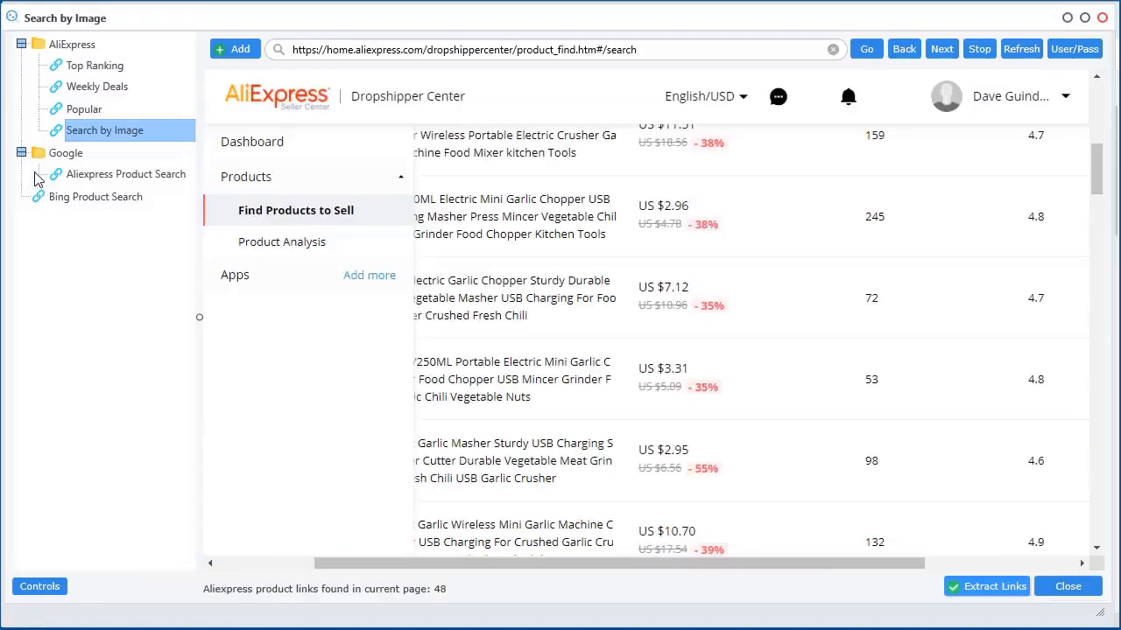
drag(440, 31, 731, 35)
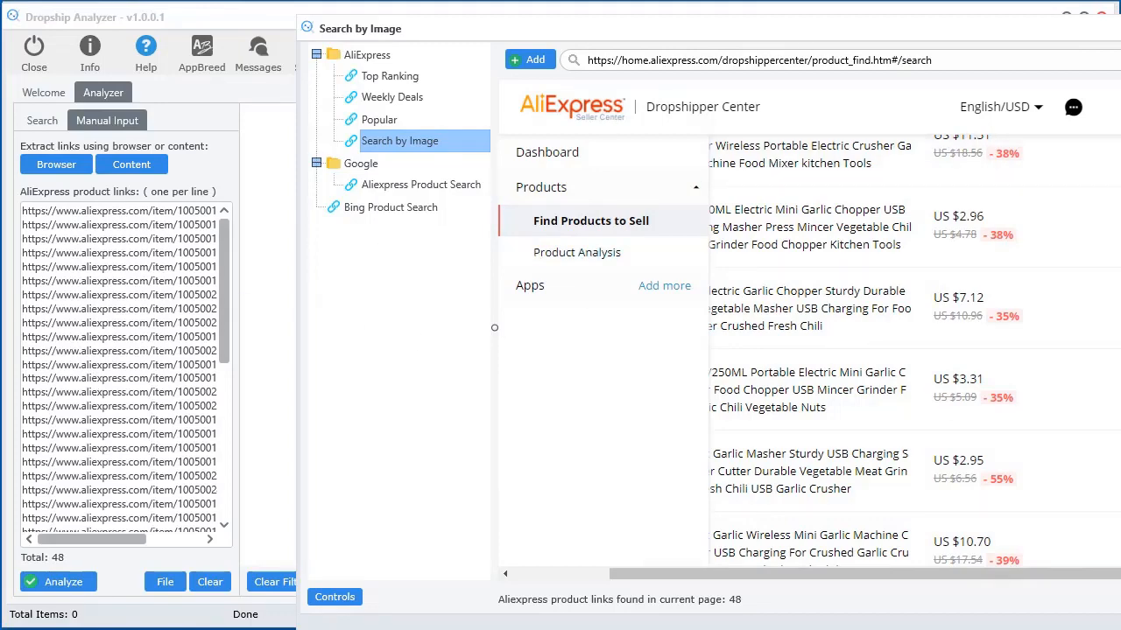
drag(1116, 28, 798, 0)
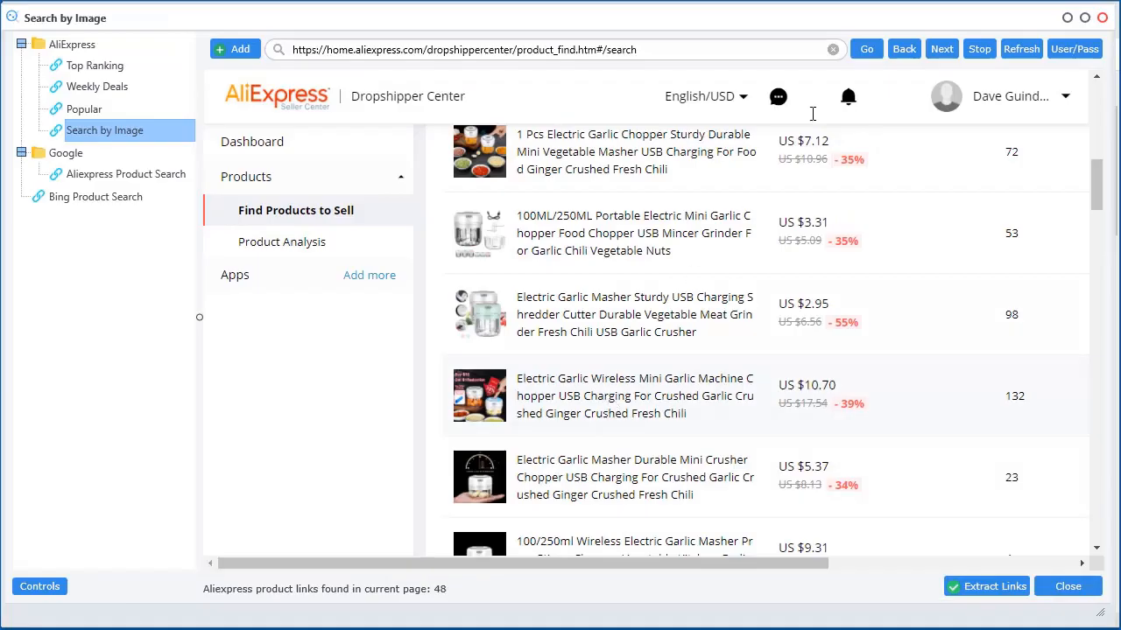
click(1103, 21)
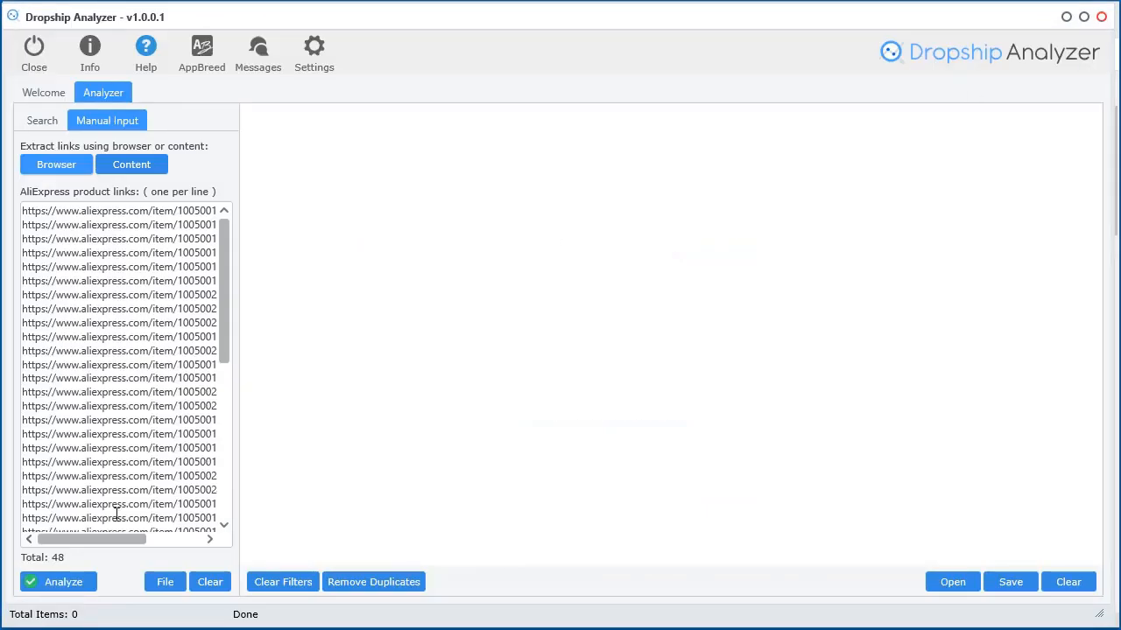
click(61, 582)
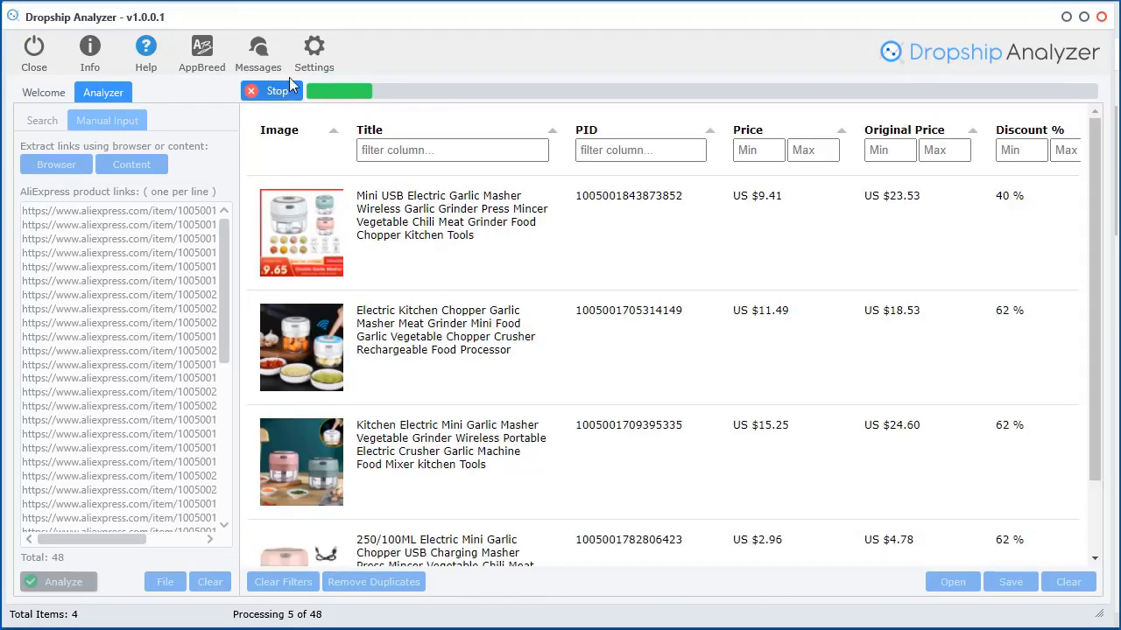
Stop analysis at five products and review their Consumer Orders, Store, 14 Day Sales Index and Trend columns
click(271, 91)
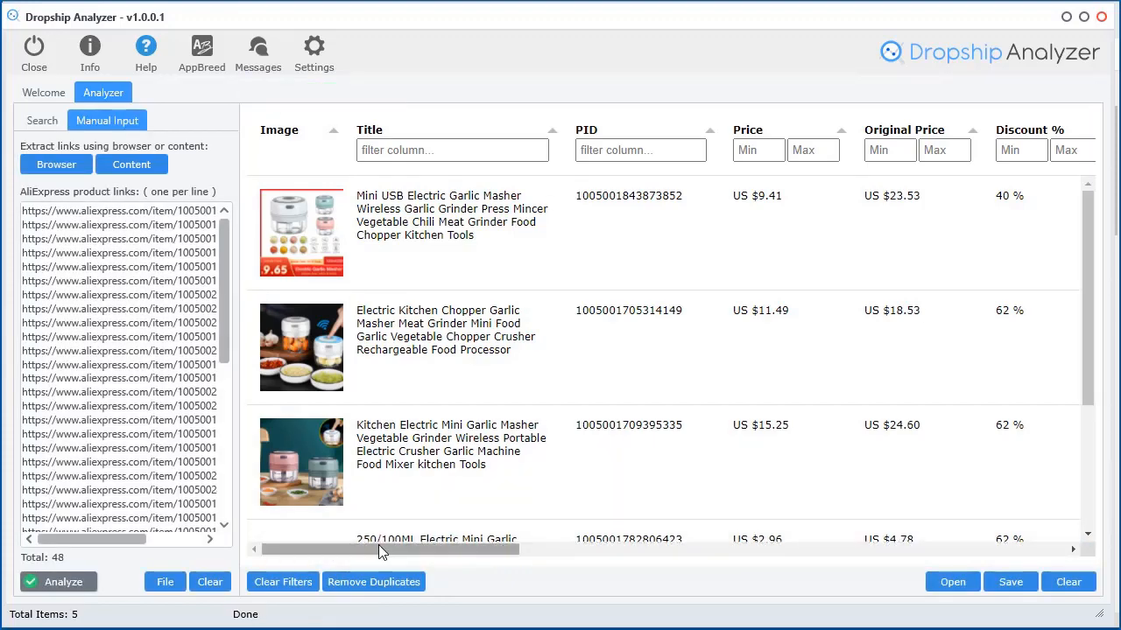
drag(379, 546, 563, 552)
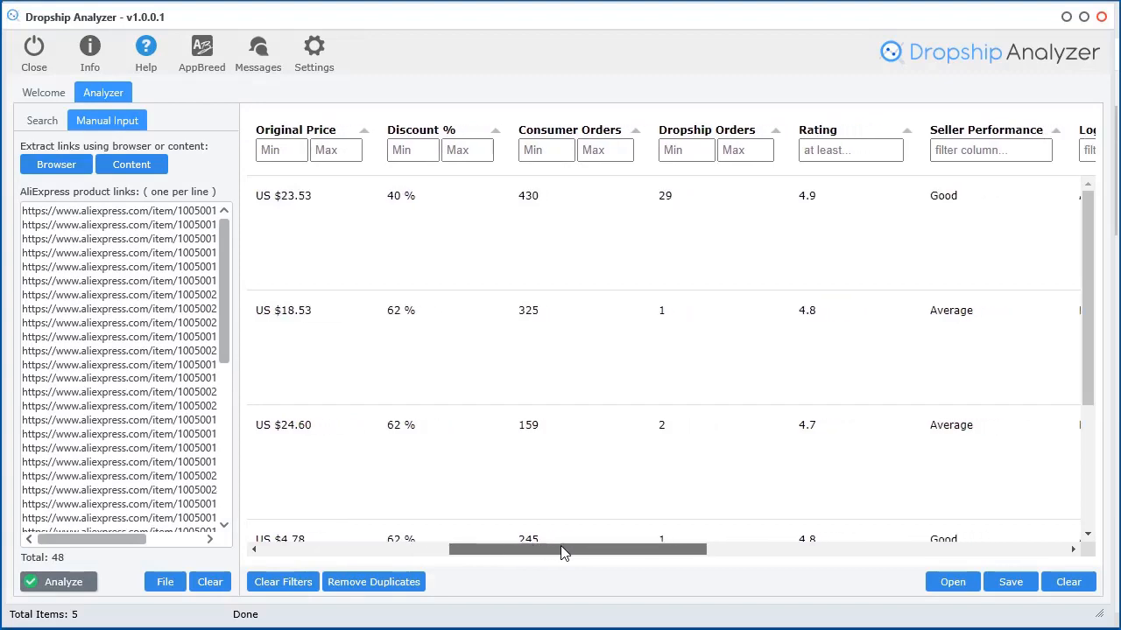
click(63, 166)
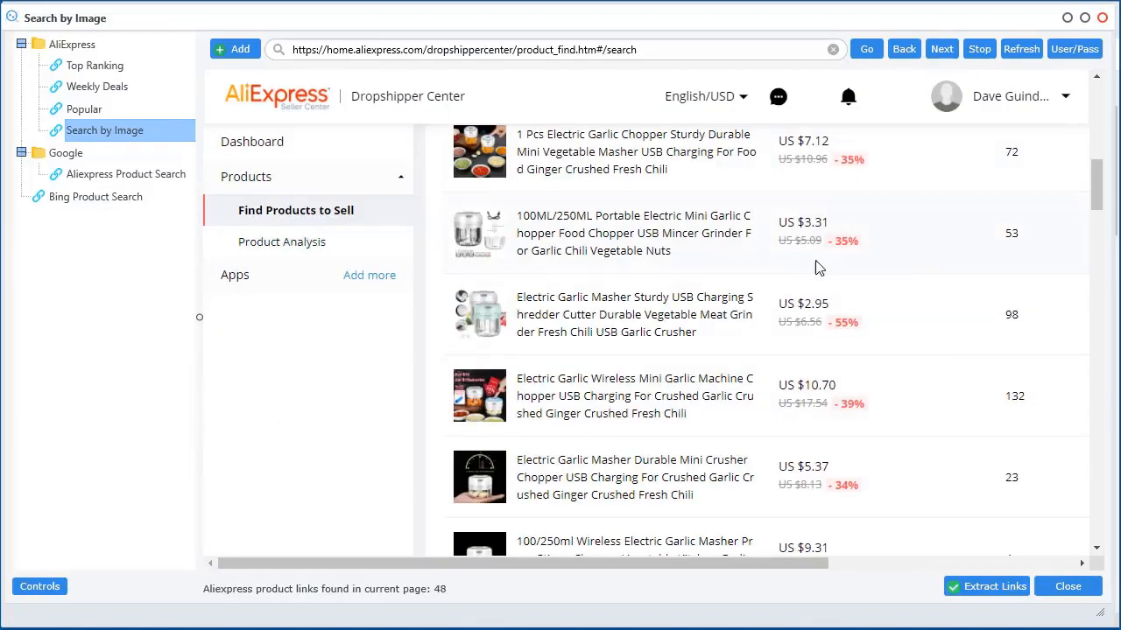
scroll(964, 245, up, 5)
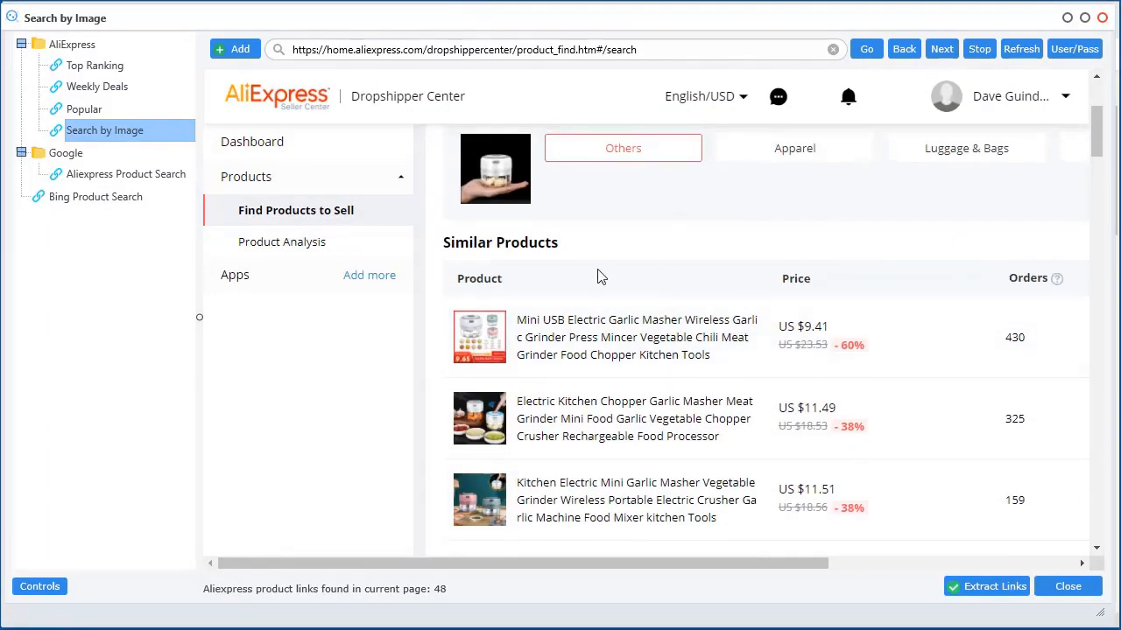
scroll(602, 276, up, 3)
drag(641, 567, 848, 568)
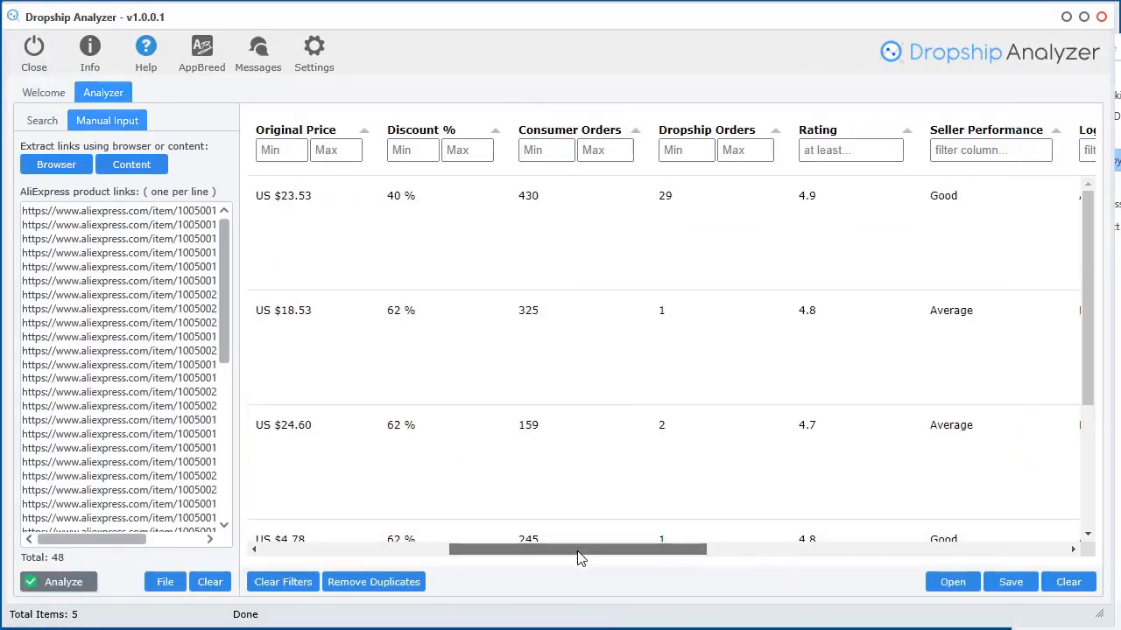
drag(577, 554, 878, 572)
scroll(760, 264, down, 2)
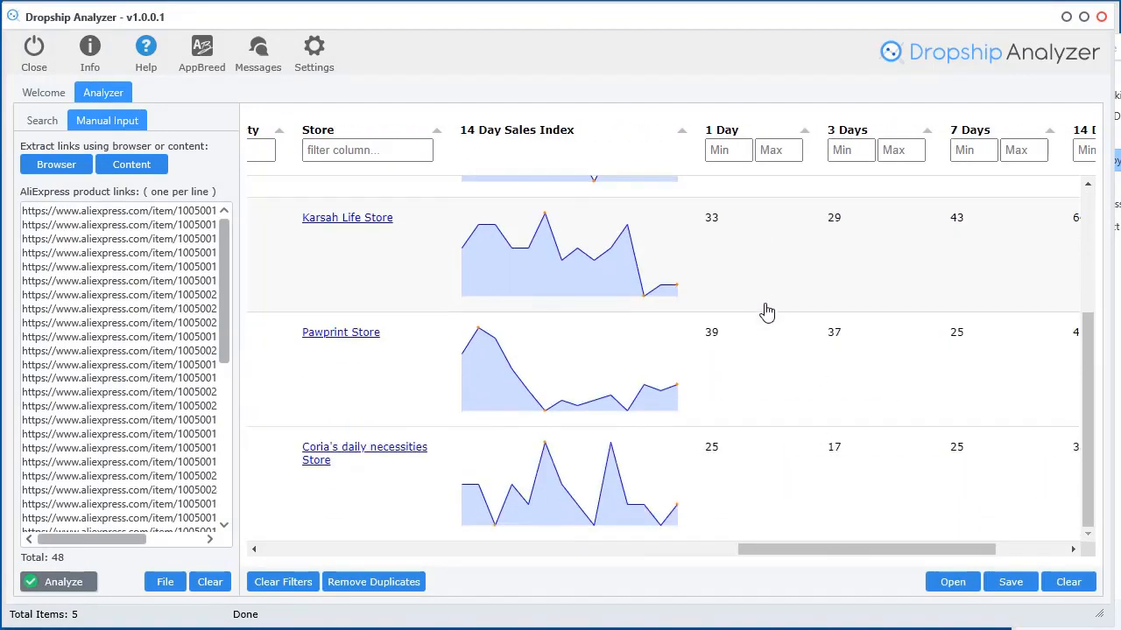
scroll(754, 368, up, 2)
mouse_move(629, 272)
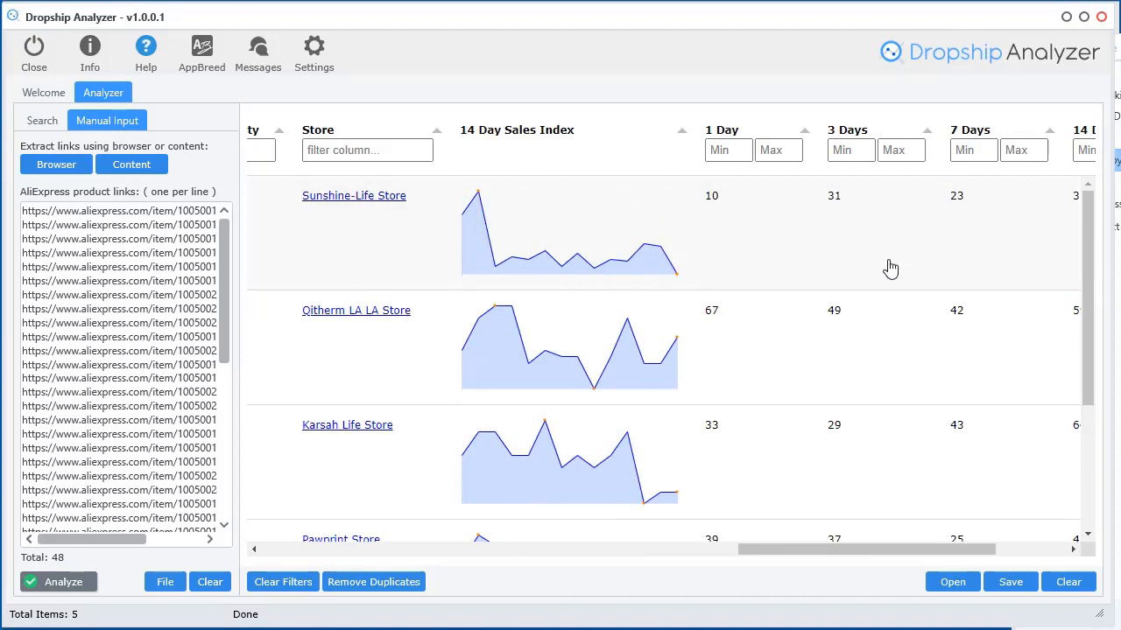
drag(785, 549, 891, 552)
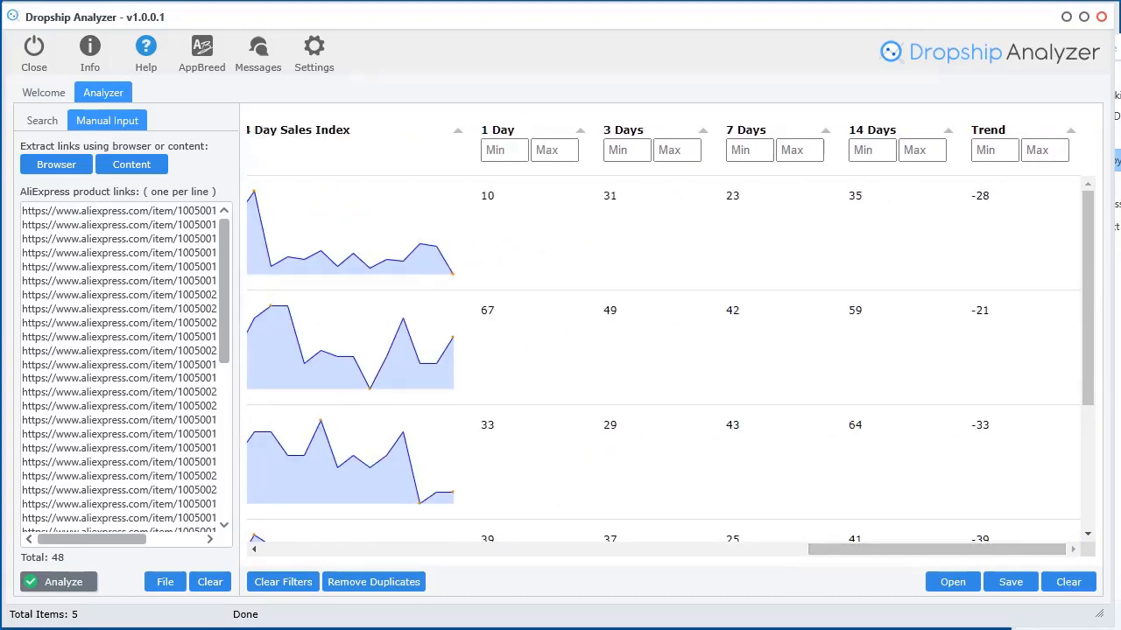
drag(1120, 51, 1071, 49)
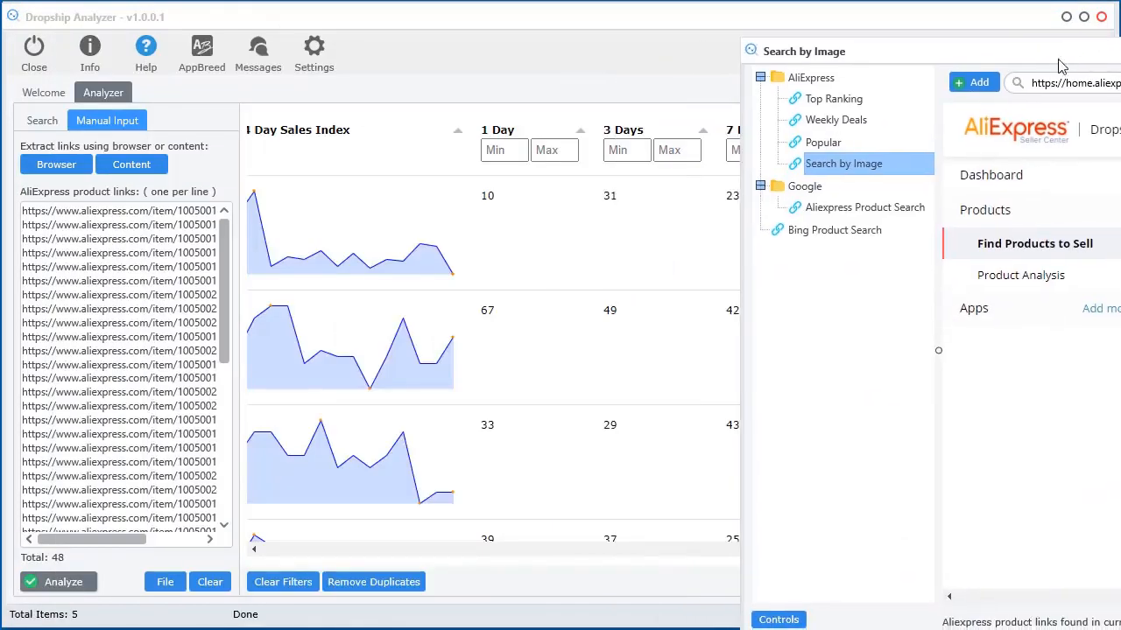
Clear the link list and results table, then open AliExpress Top Ranking in the browser
click(211, 585)
click(1061, 585)
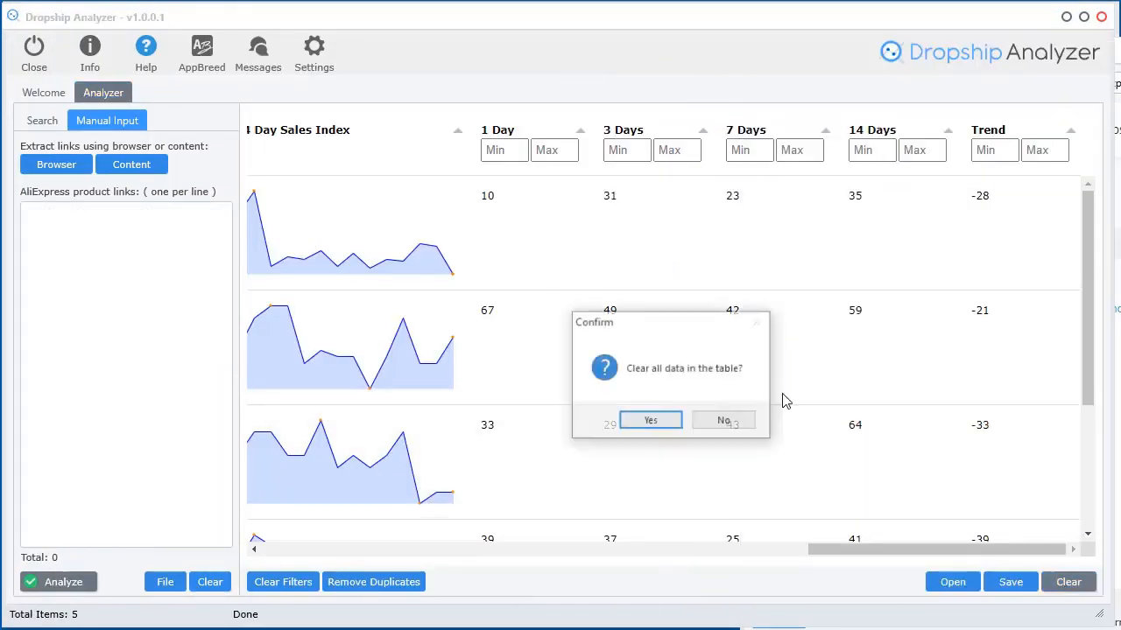
click(645, 422)
drag(1117, 49, 552, 33)
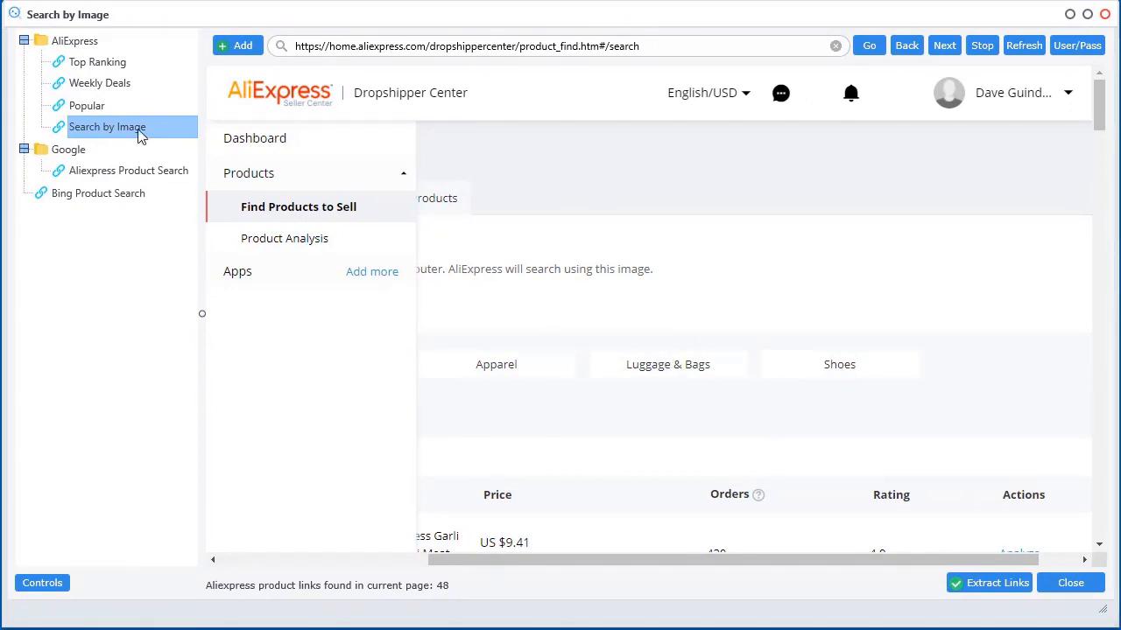
click(99, 66)
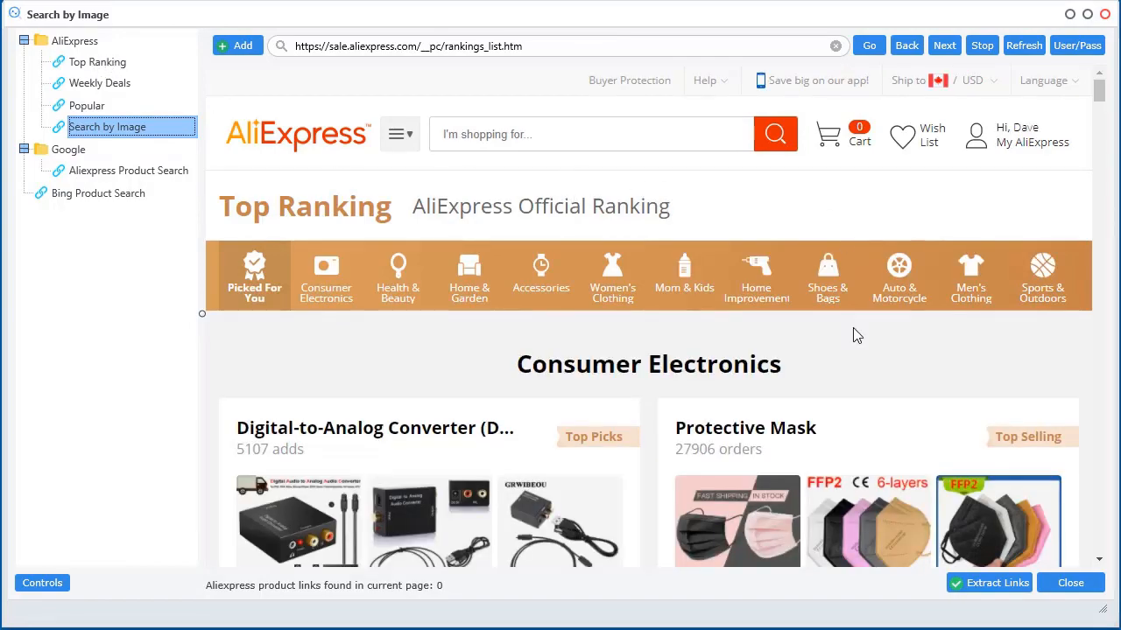
Show the Home Improvement category rankings and browse through them
scroll(875, 367, down, 8)
scroll(902, 421, up, 6)
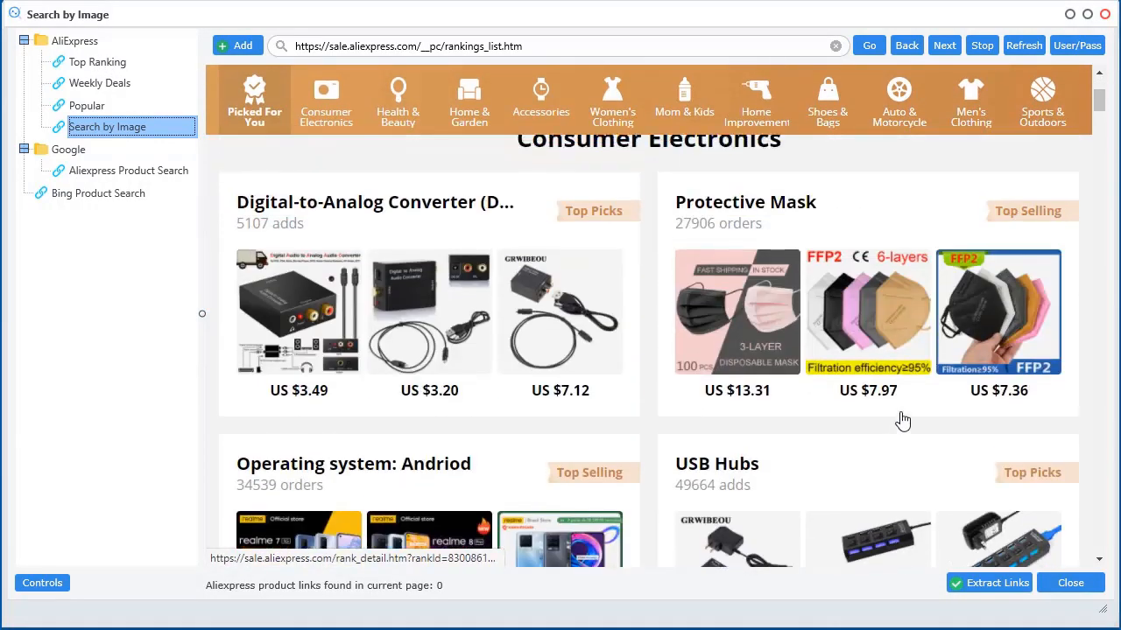
scroll(903, 421, up, 3)
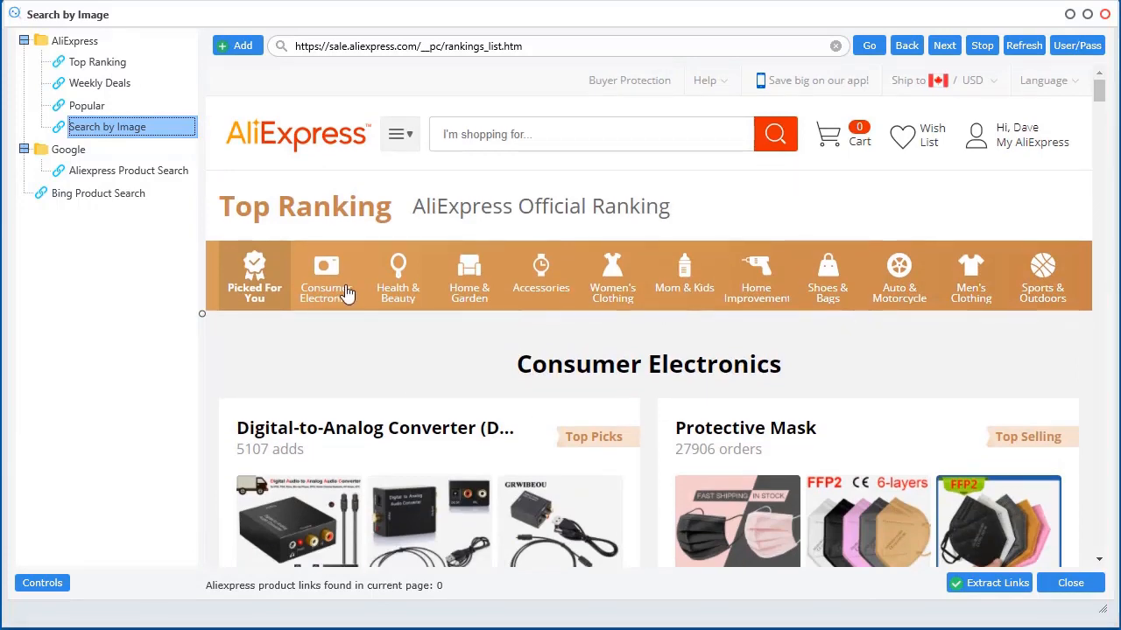
click(779, 298)
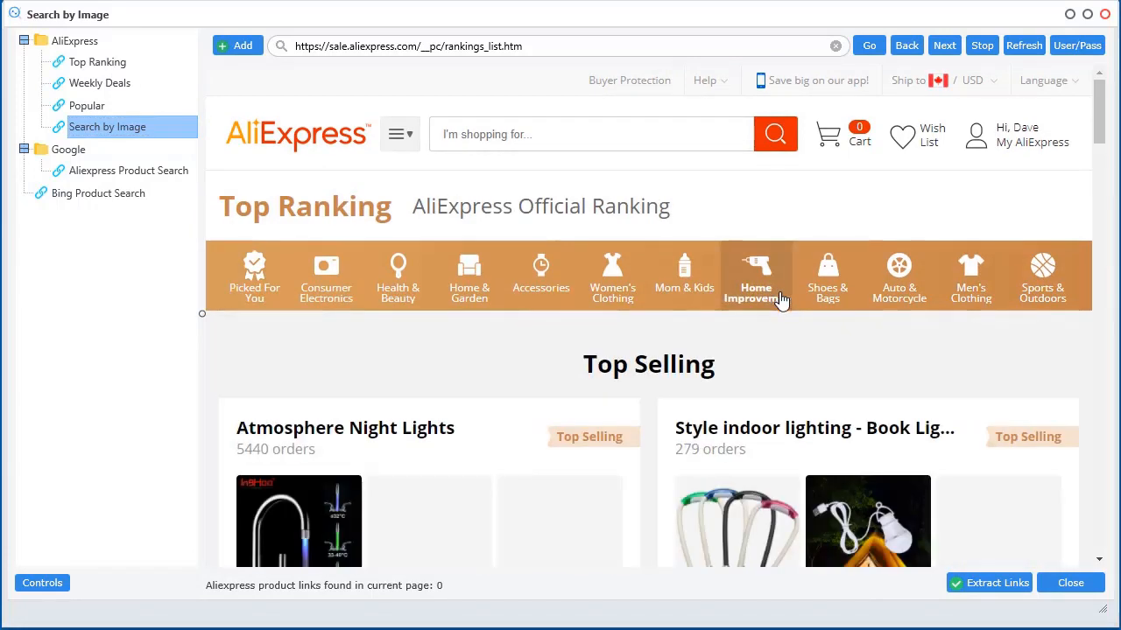
scroll(723, 462, down, 2)
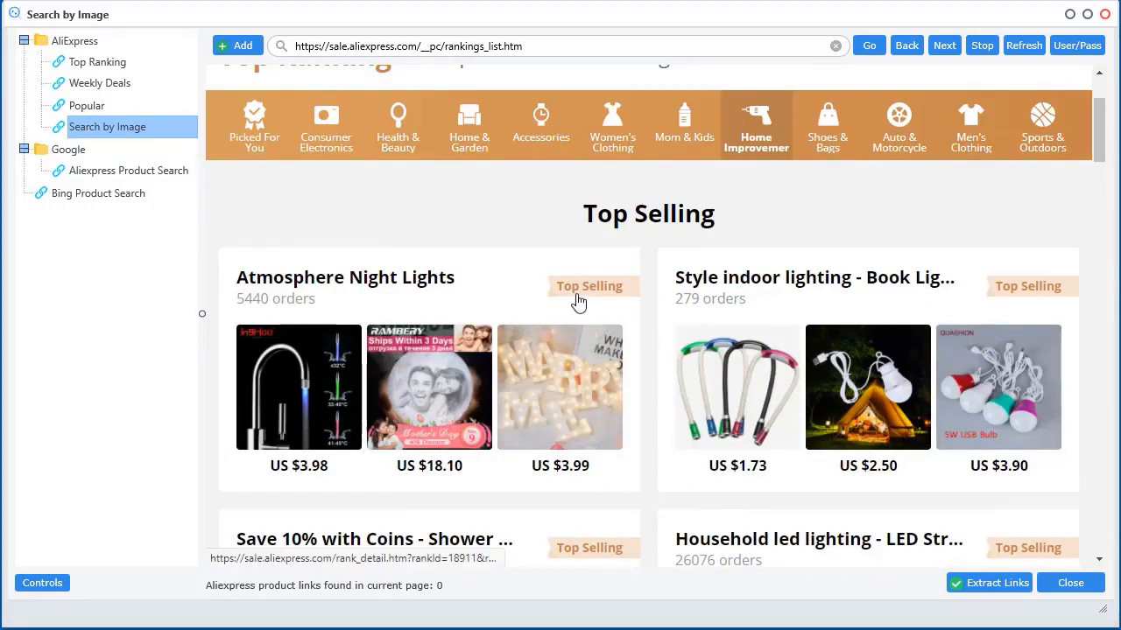
scroll(775, 474, down, 5)
scroll(775, 474, down, 15)
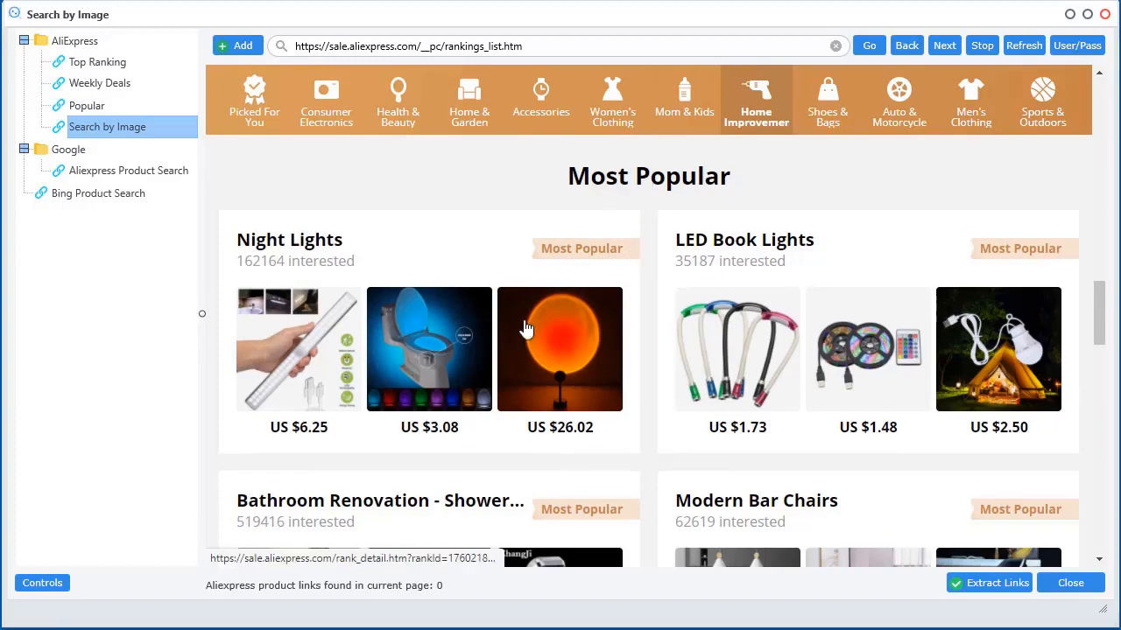
scroll(349, 380, down, 1)
scroll(298, 200, down, 12)
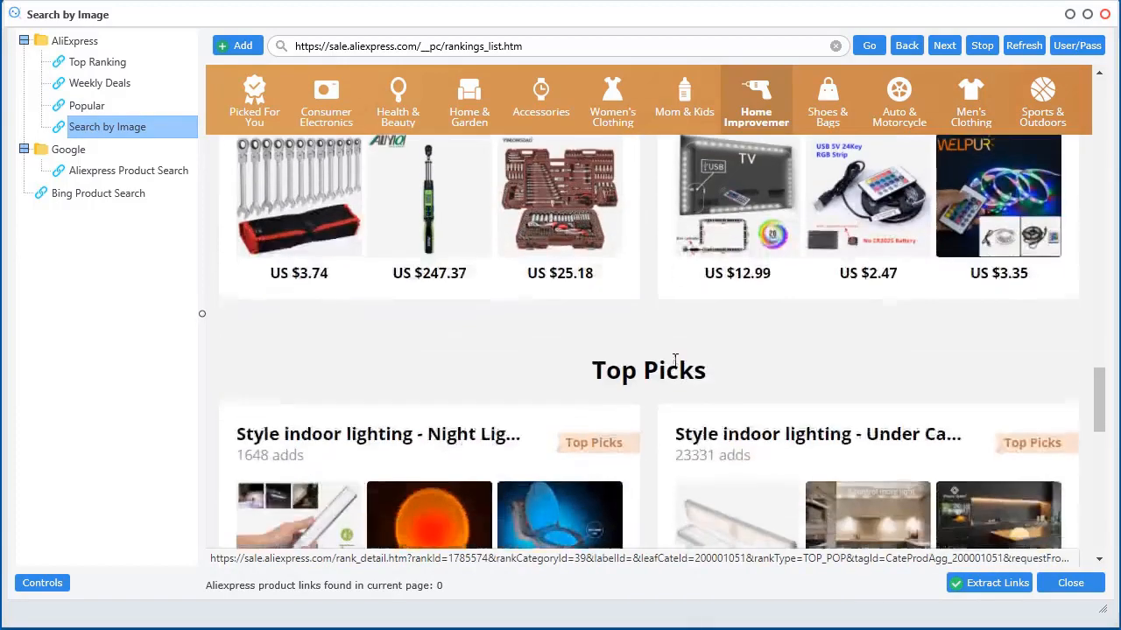
scroll(663, 424, down, 10)
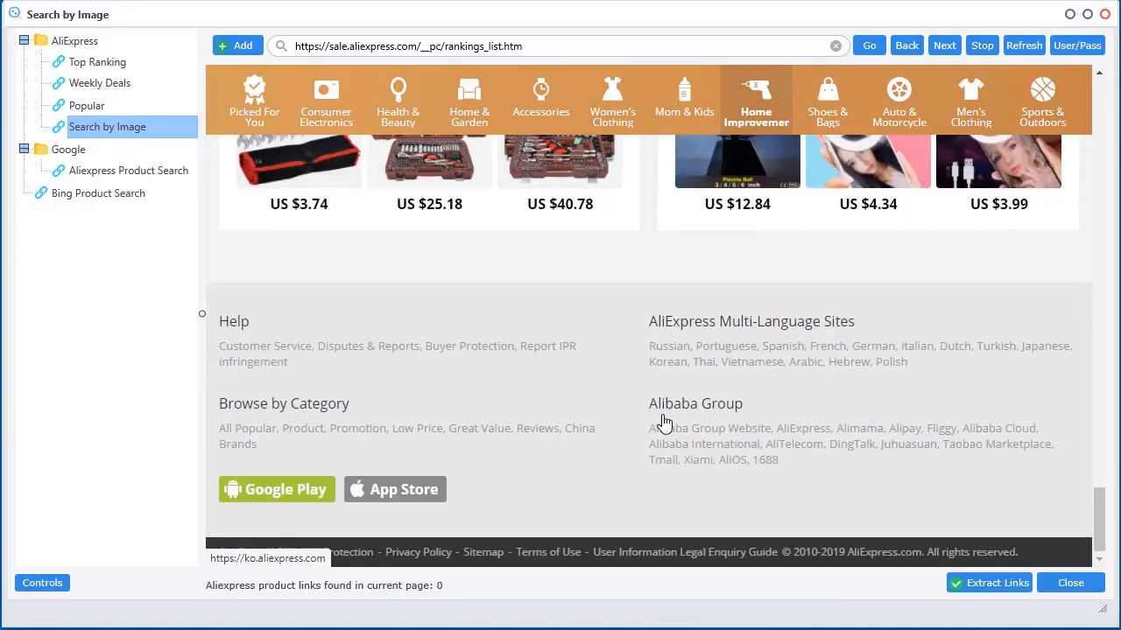
scroll(663, 424, up, 13)
scroll(662, 423, up, 5)
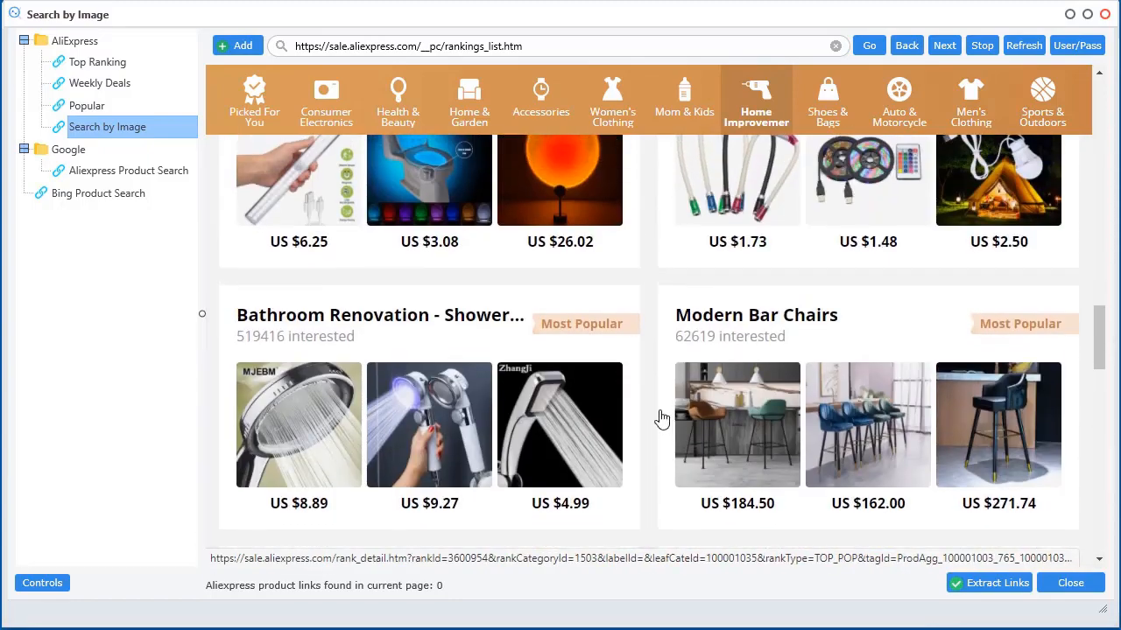
Open the Bathroom Renovation – Shower Head ranking and scroll through its items
click(599, 327)
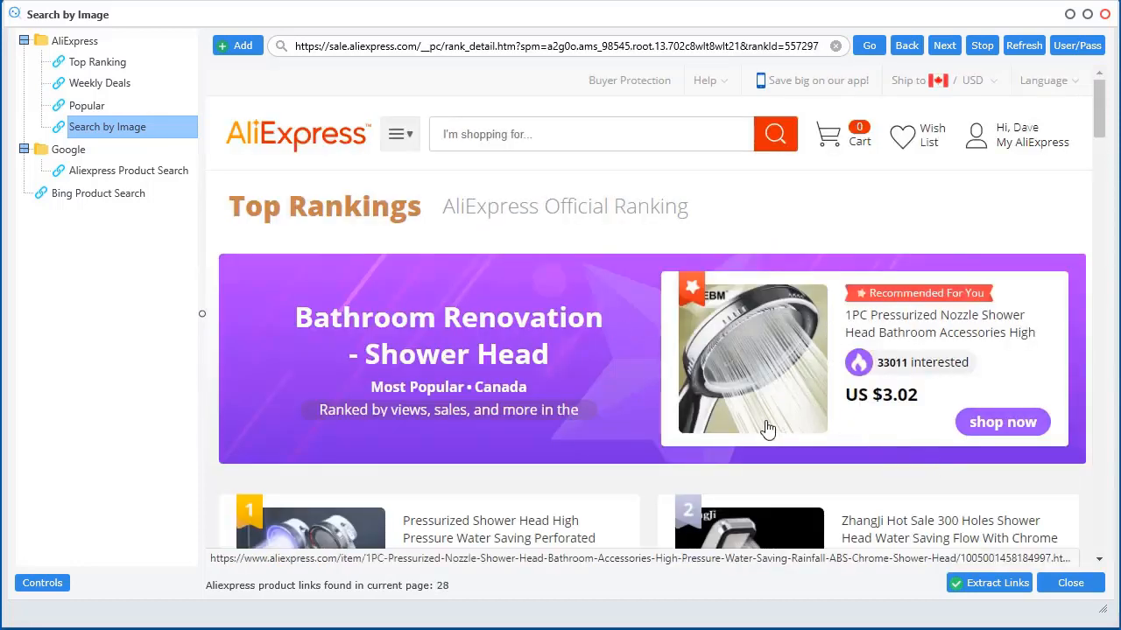
scroll(767, 430, down, 2)
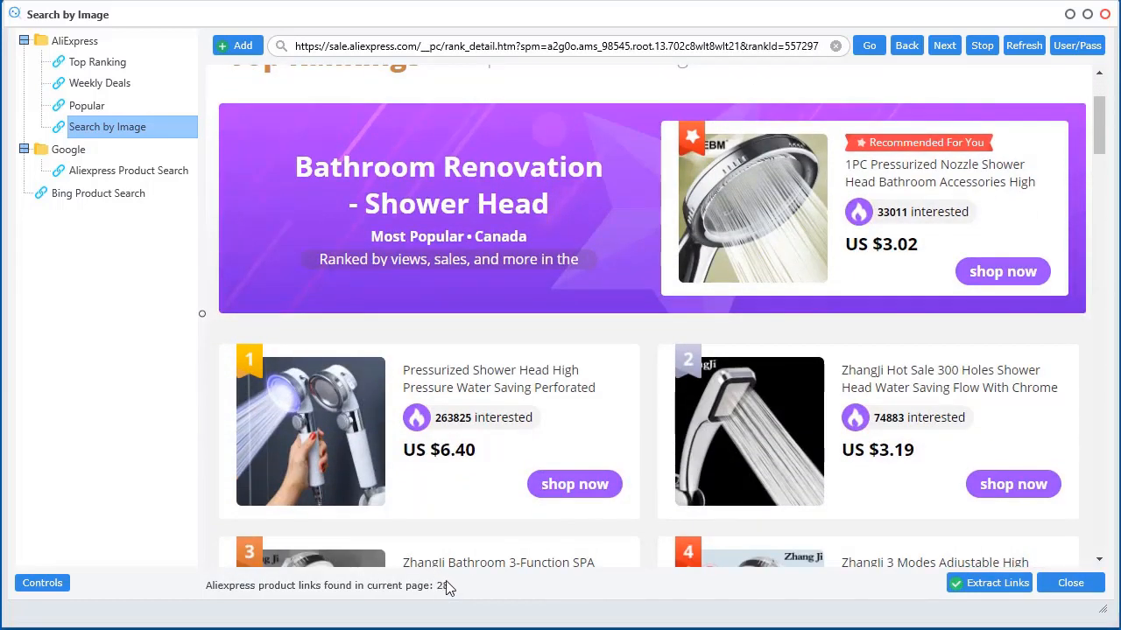
scroll(705, 447, down, 2)
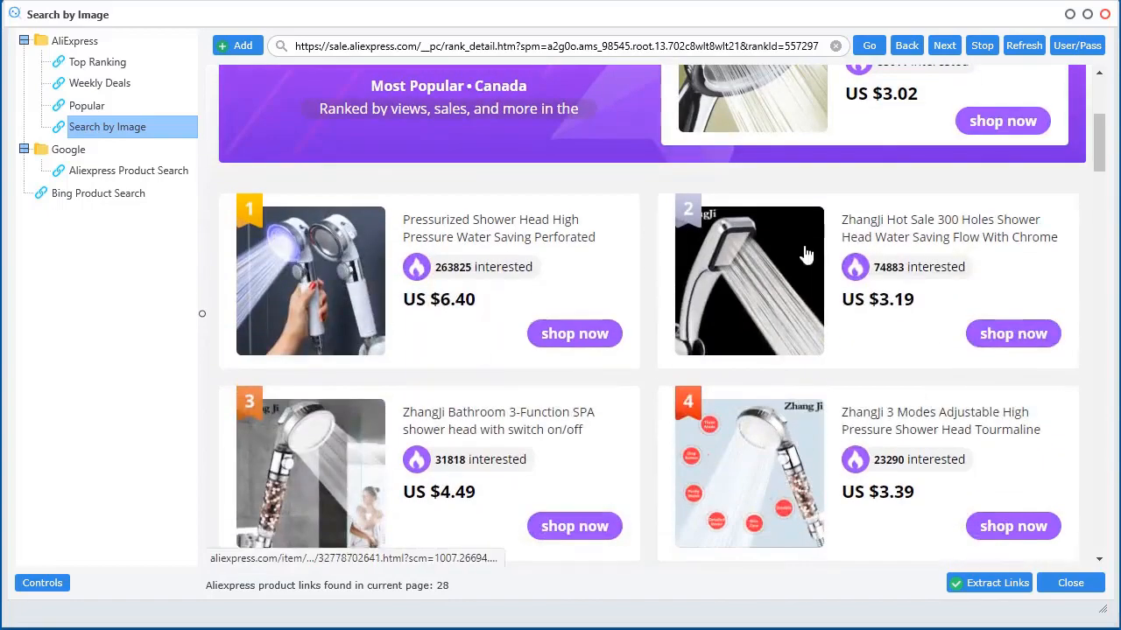
scroll(806, 255, down, 4)
scroll(806, 254, down, 10)
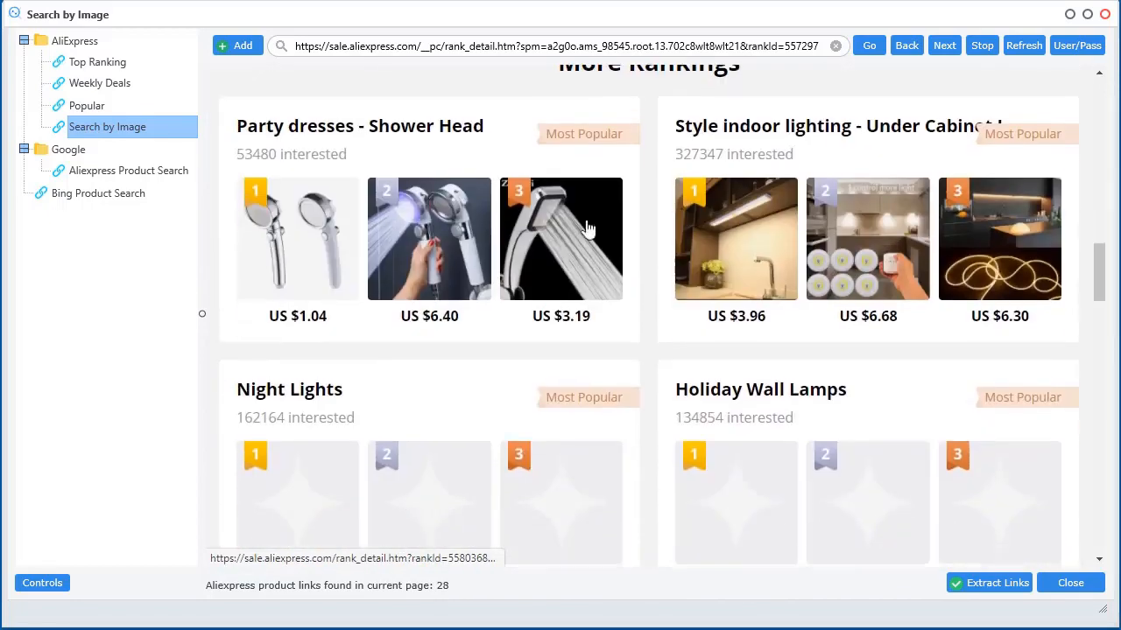
scroll(491, 202, down, 4)
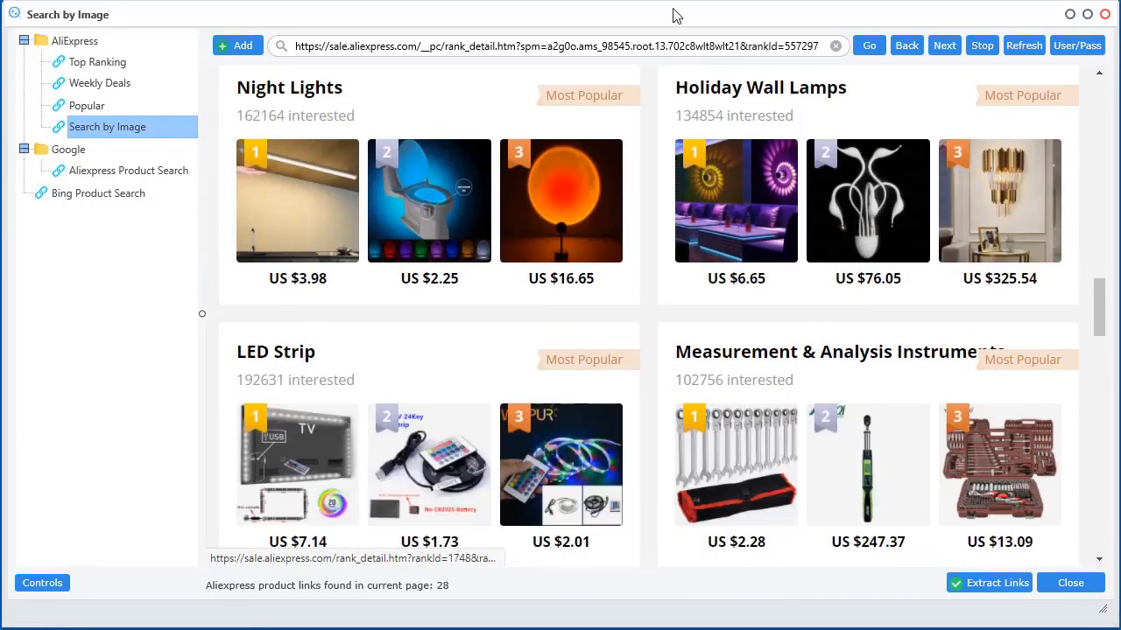
Extract the shower head ranking's product links, keeping the browser open
drag(713, 5, 796, 0)
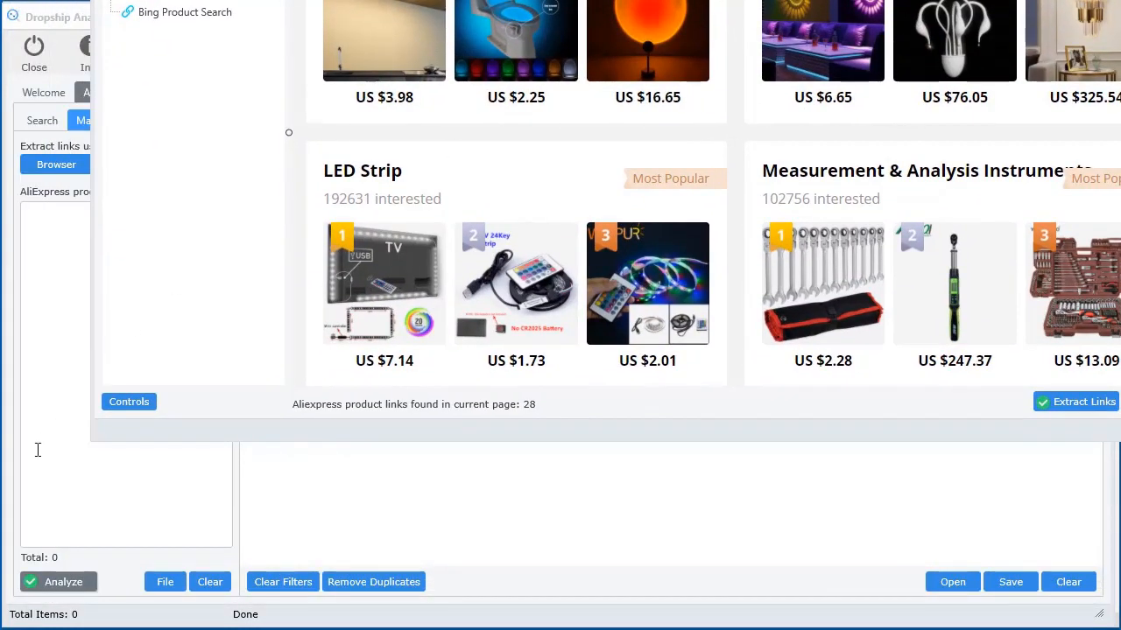
click(1060, 403)
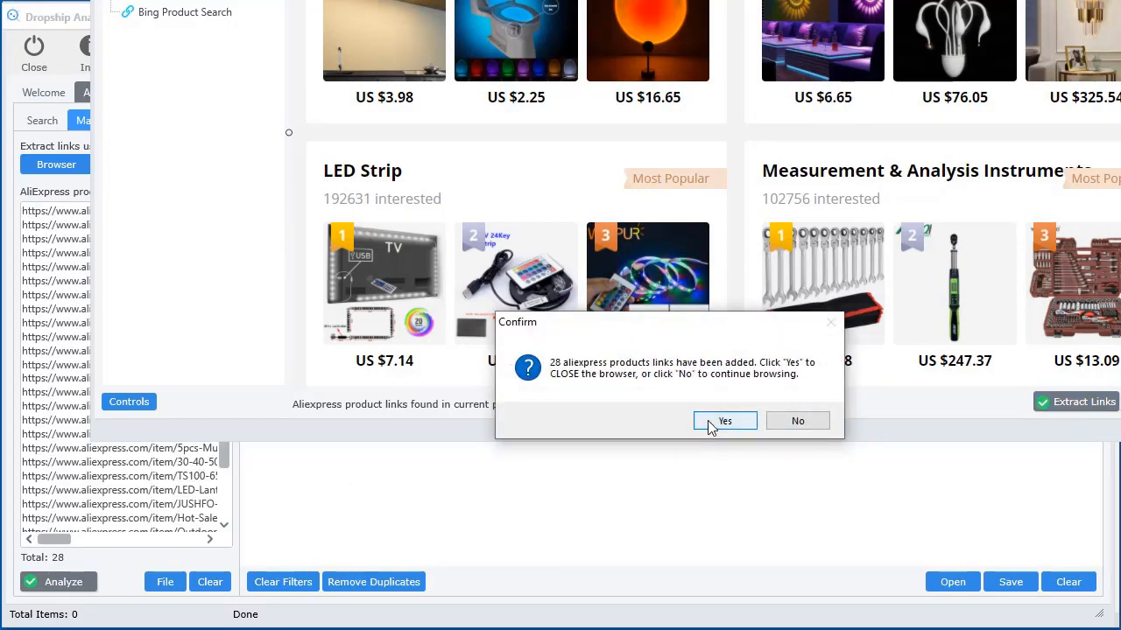
click(795, 421)
Open the LED Strip ranking and extract its product links, keeping the browser open
scroll(823, 244, down, 2)
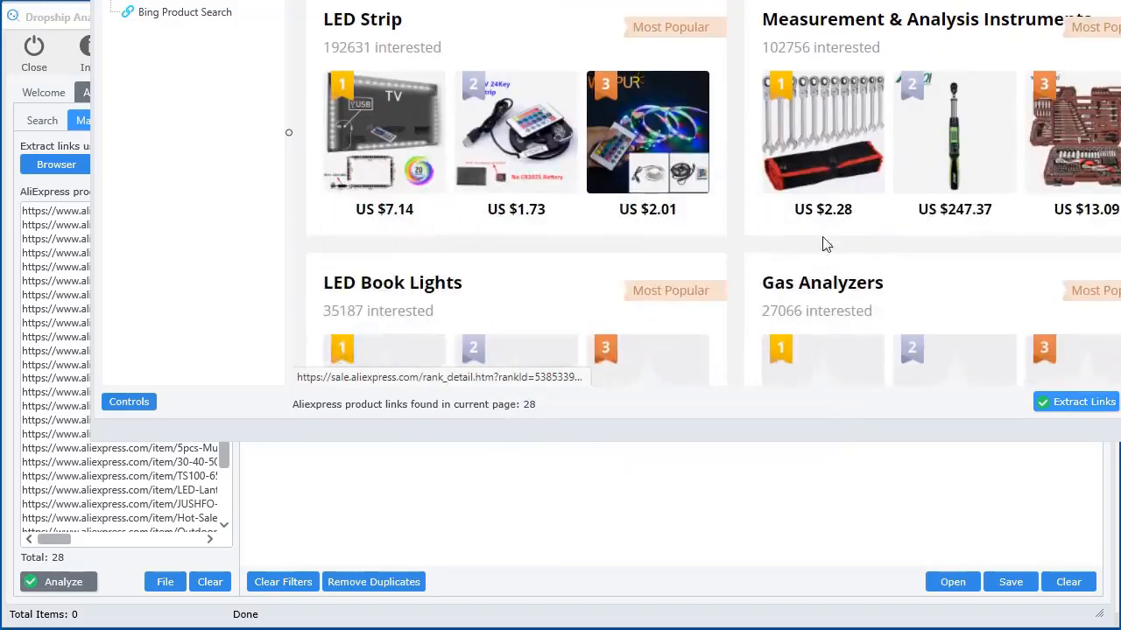
click(363, 29)
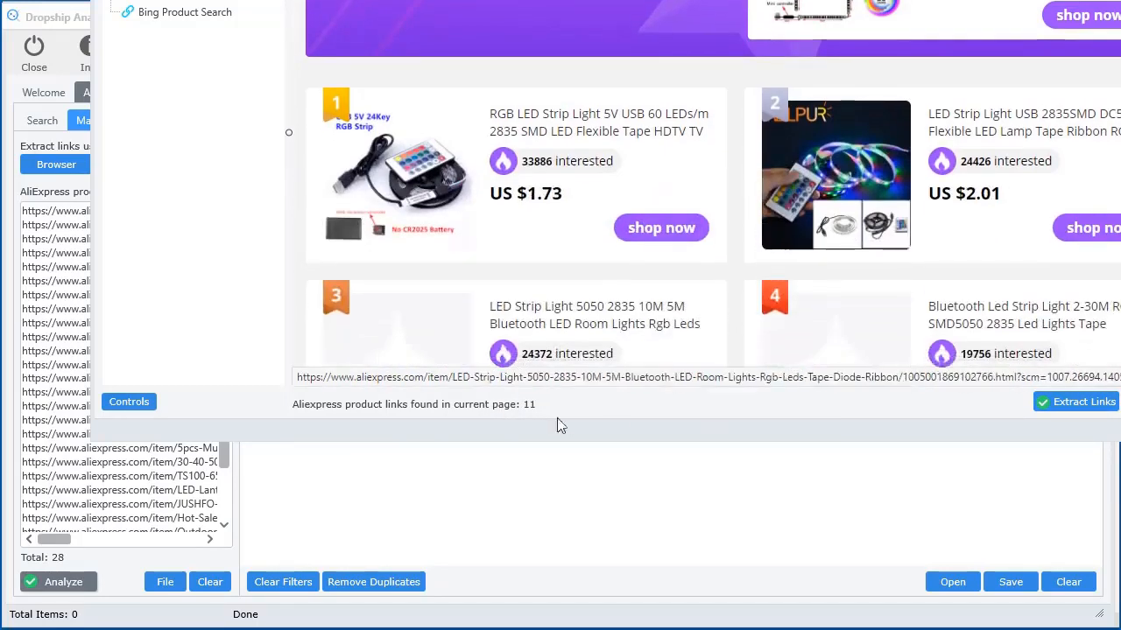
click(1072, 410)
click(795, 420)
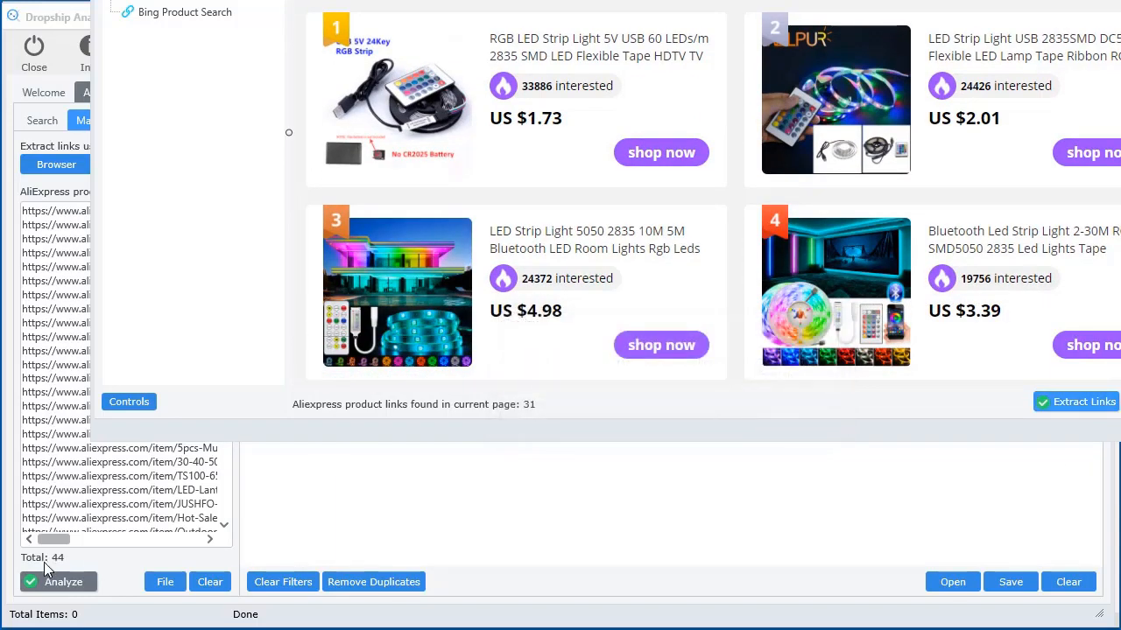
Open the Outdoor courtyard lighting ranking and extract its links, bringing the list to 55
scroll(688, 204, down, 10)
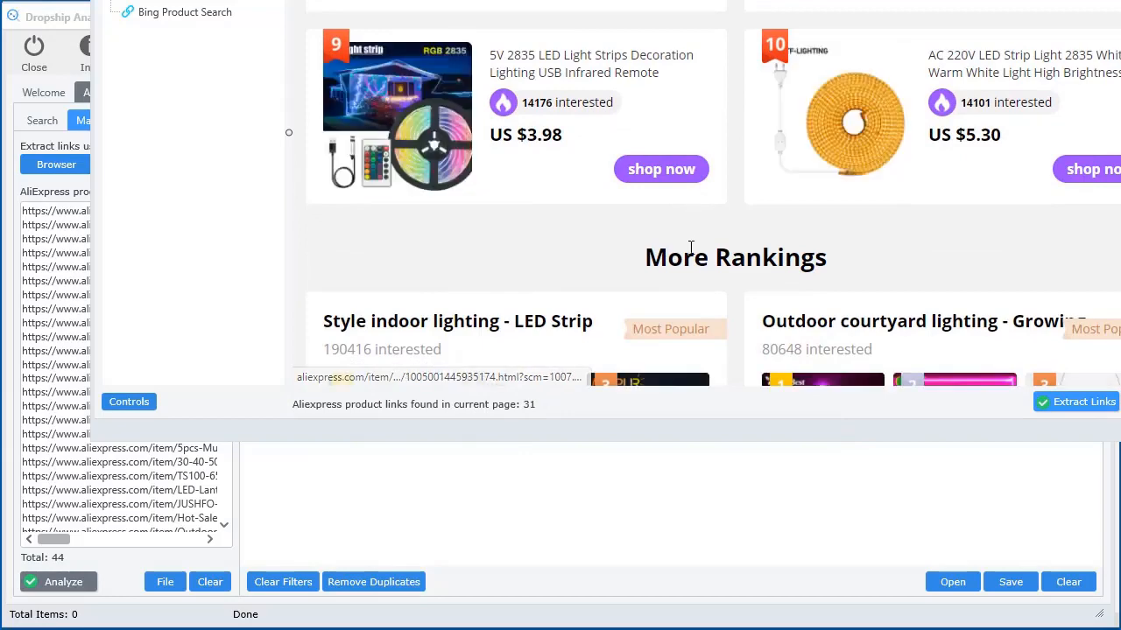
click(1108, 180)
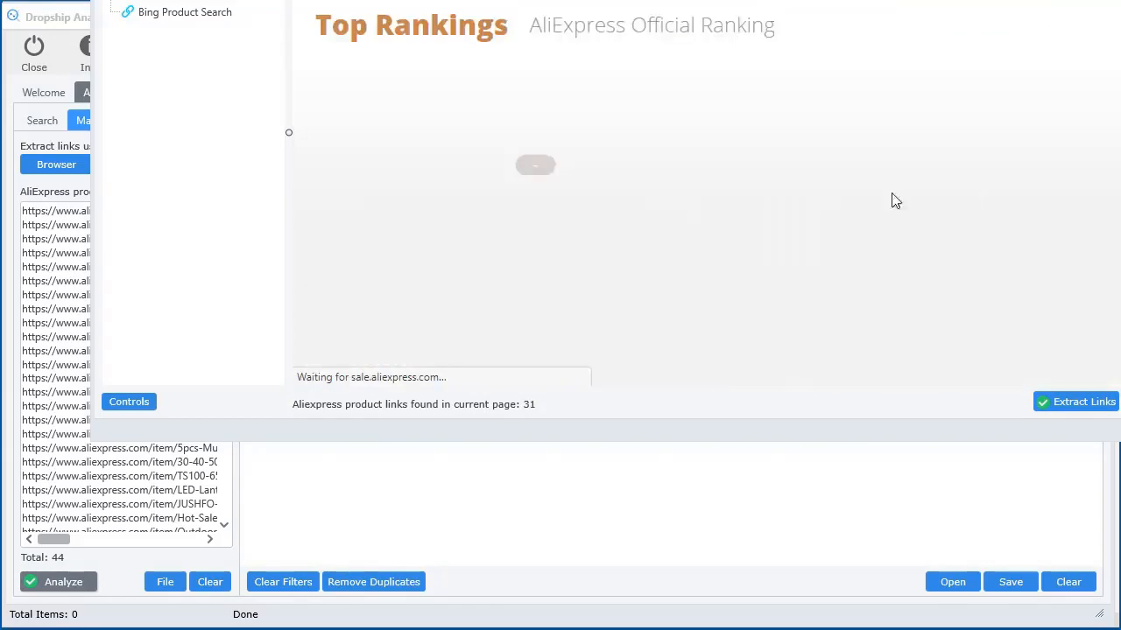
scroll(695, 283, down, 5)
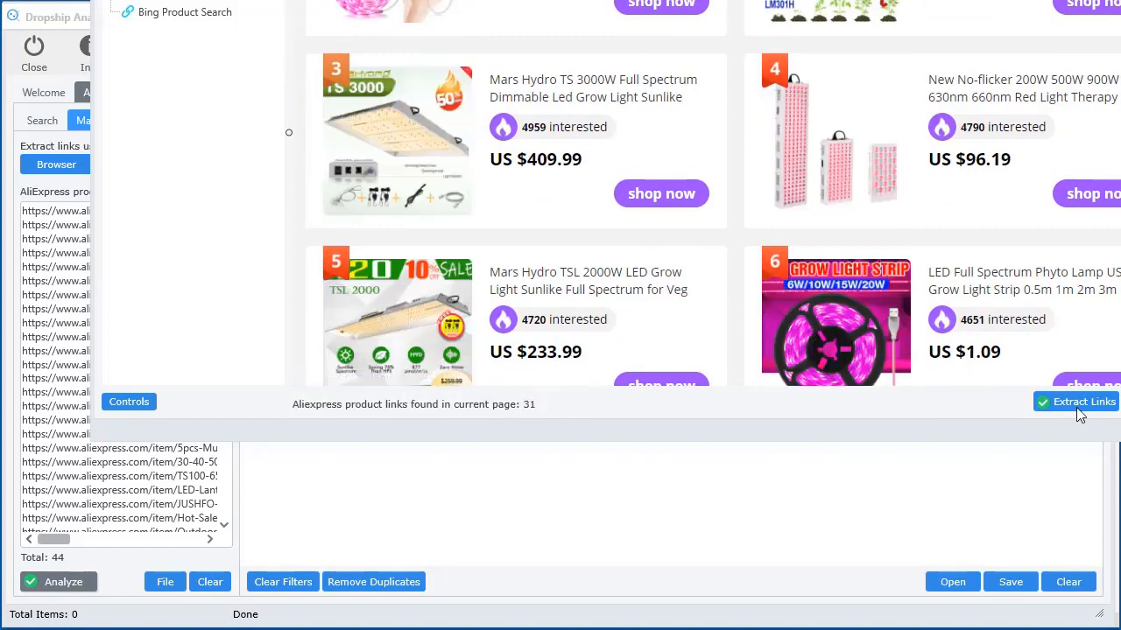
click(1077, 402)
click(798, 423)
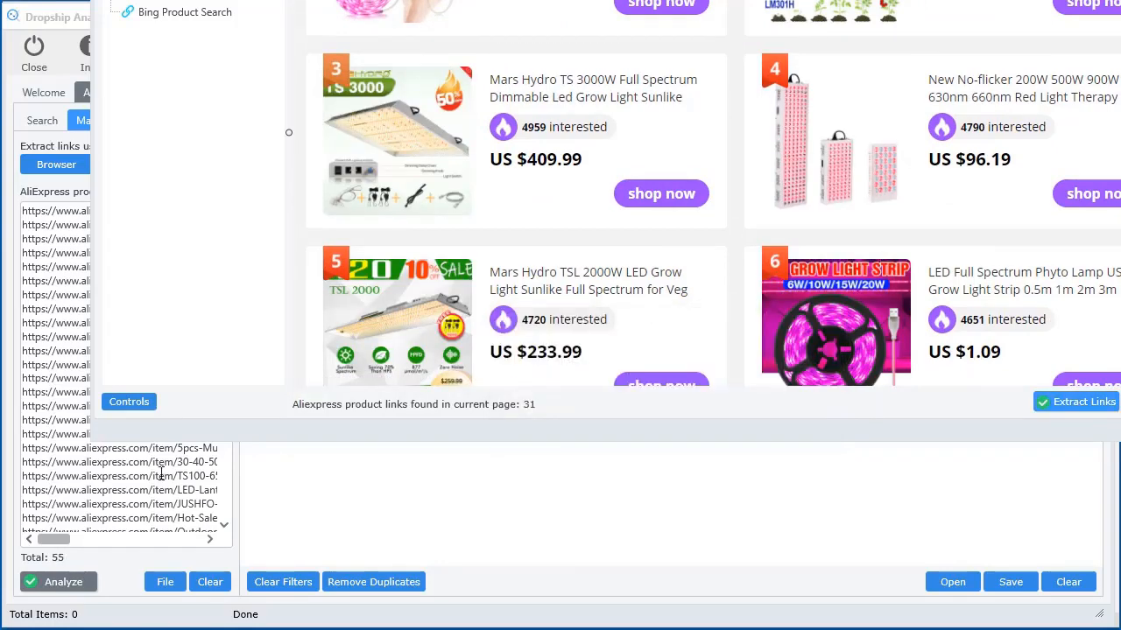
scroll(726, 193, down, 10)
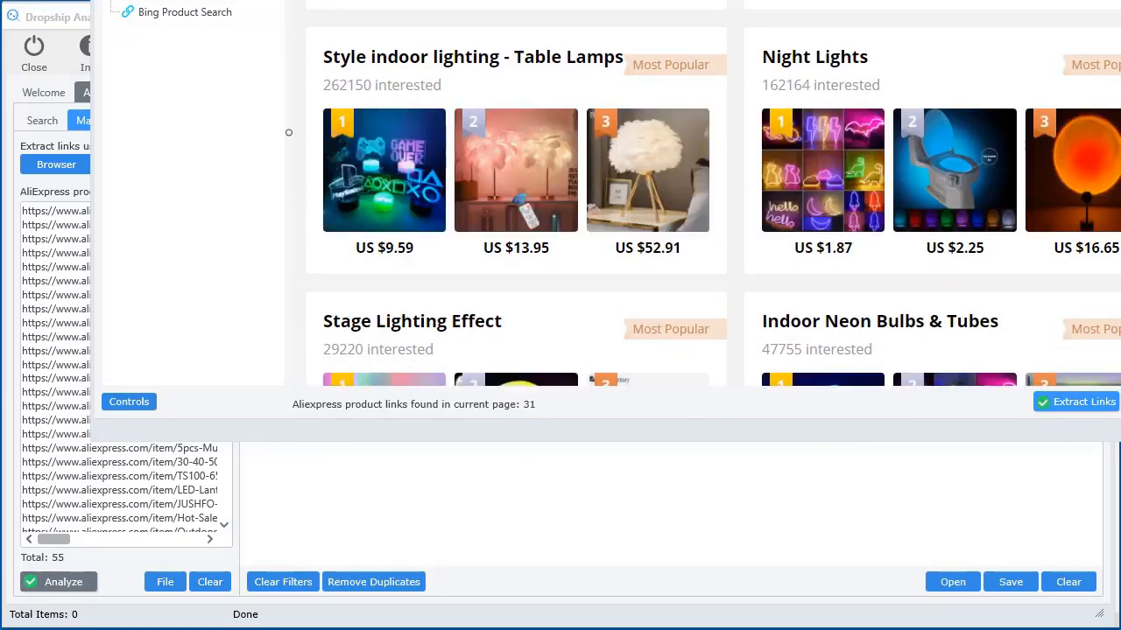
drag(792, 0, 701, 20)
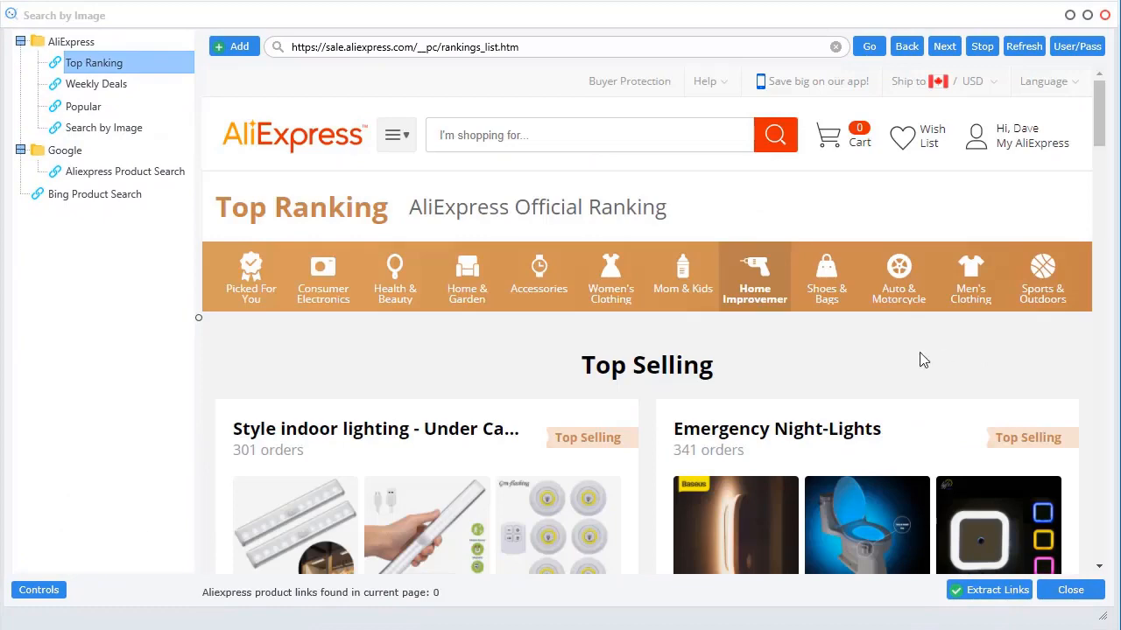
From the AliExpress home page, browse Men's Clothing and a sweater, then open Flash Deals
scroll(970, 372, down, 2)
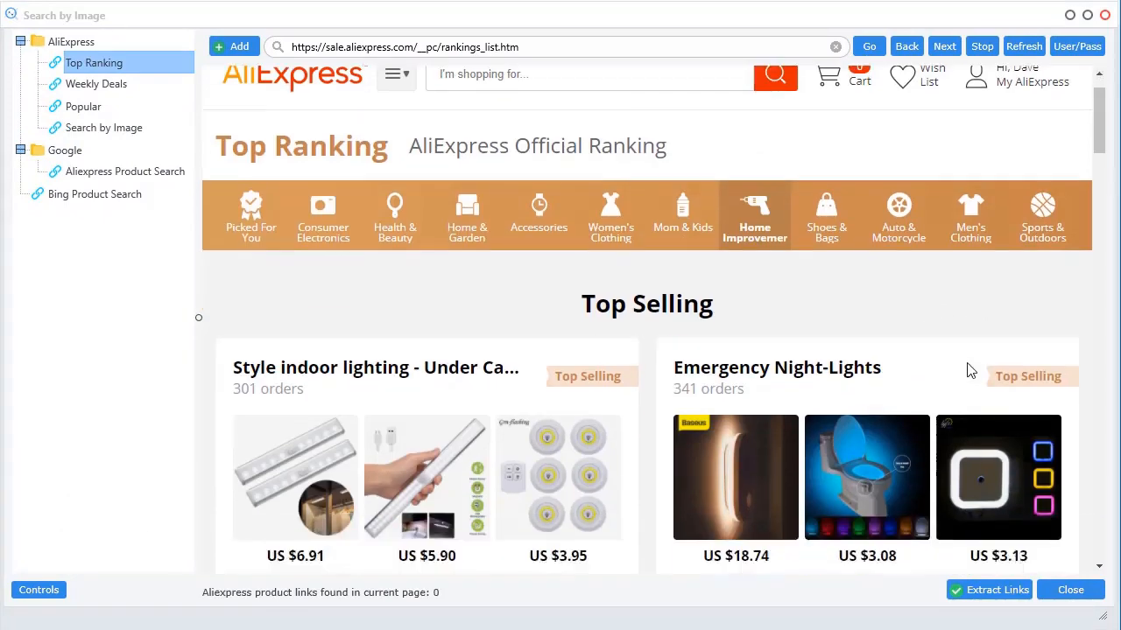
scroll(838, 247, up, 2)
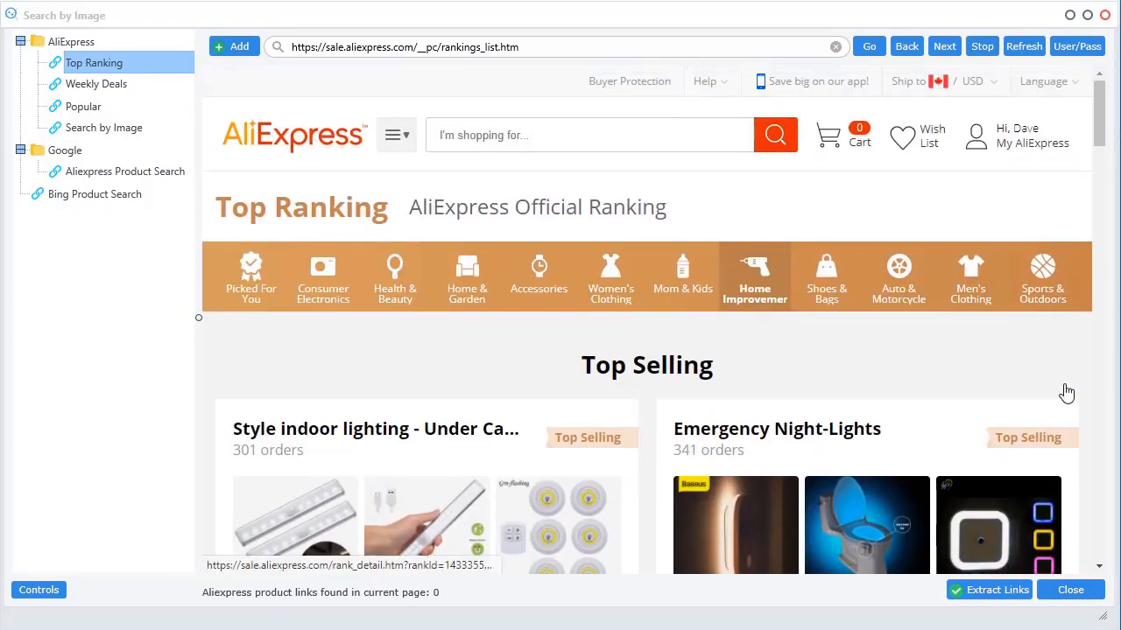
click(286, 137)
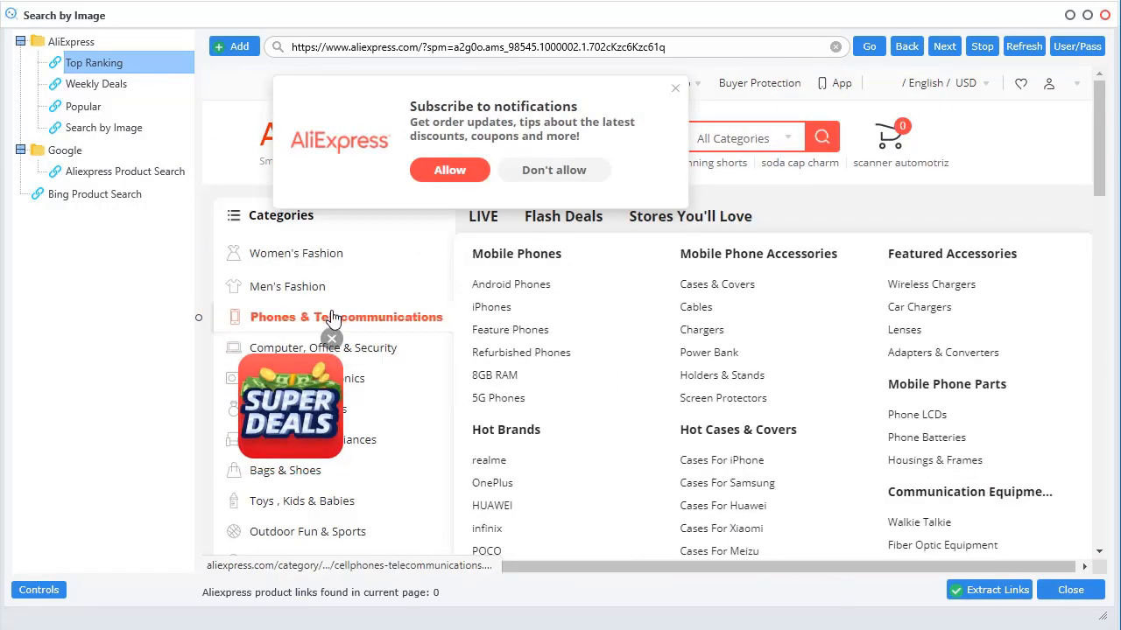
click(294, 286)
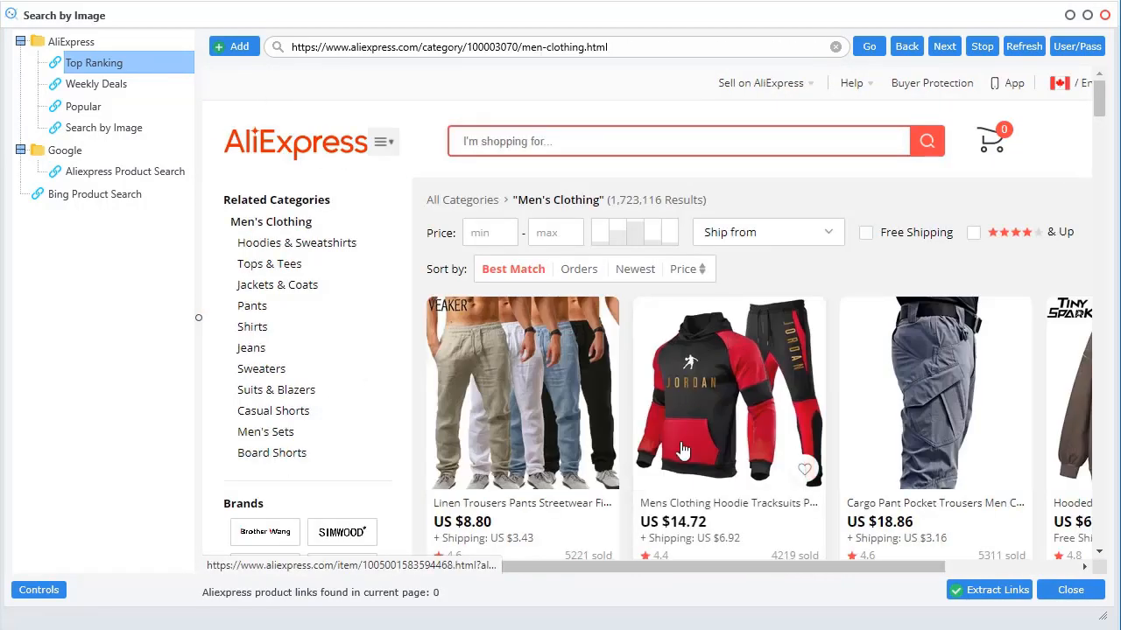
scroll(714, 375, down, 5)
click(714, 375)
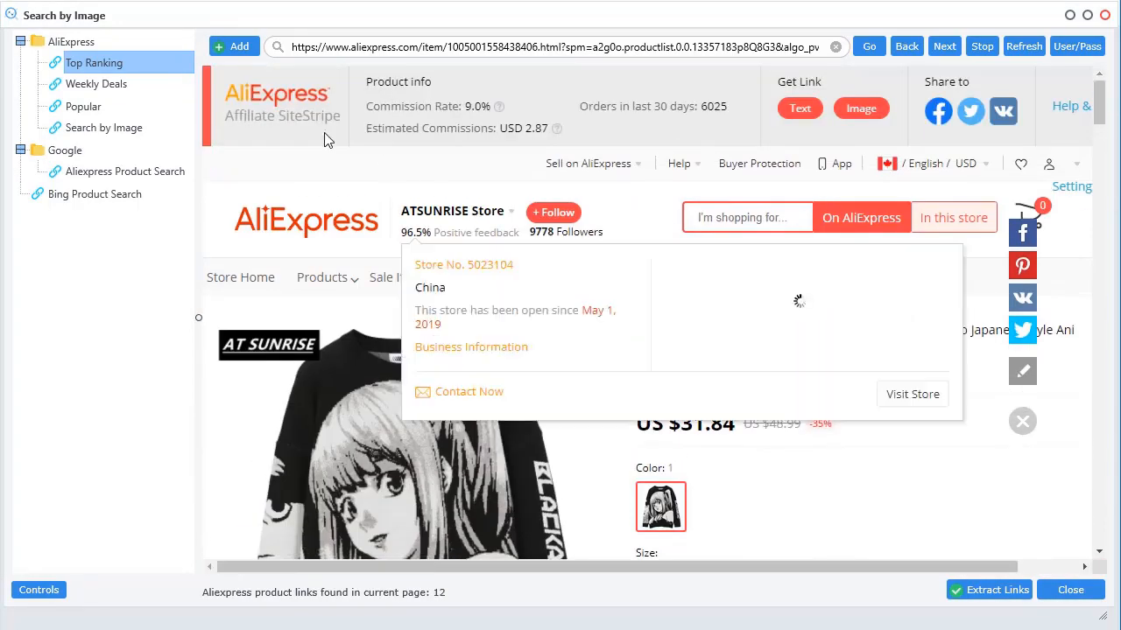
click(313, 223)
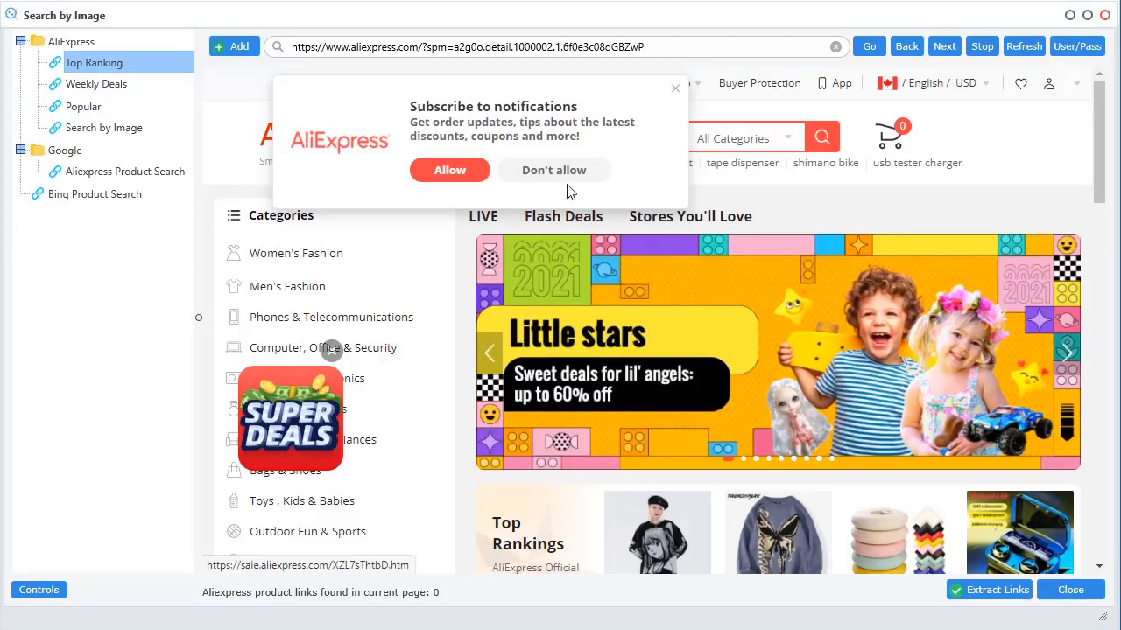
scroll(362, 452, down, 5)
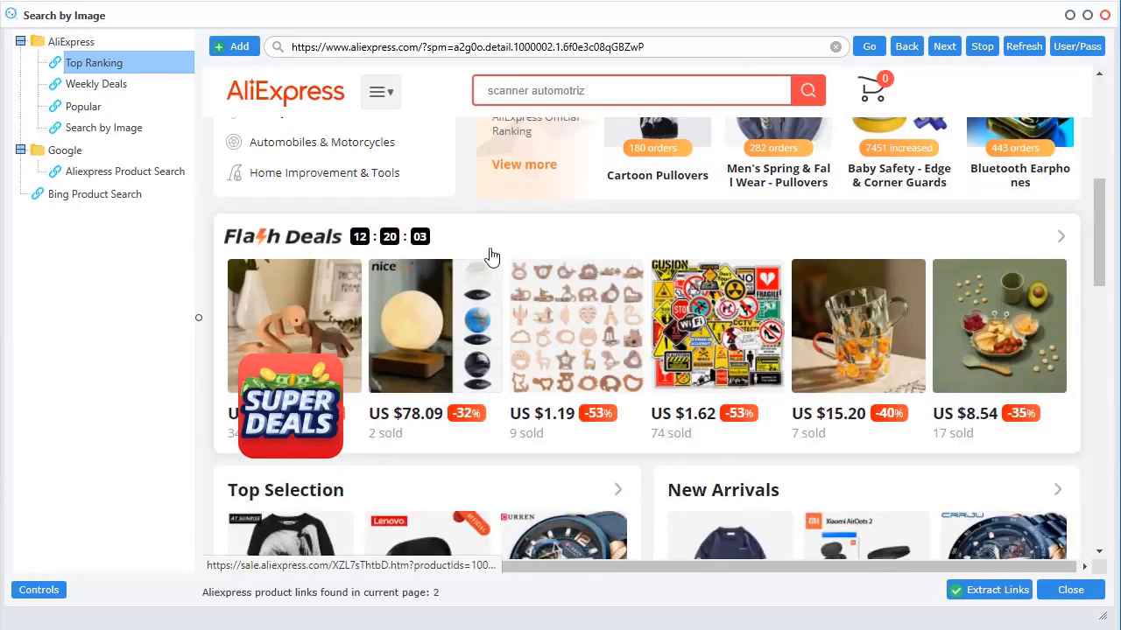
click(315, 245)
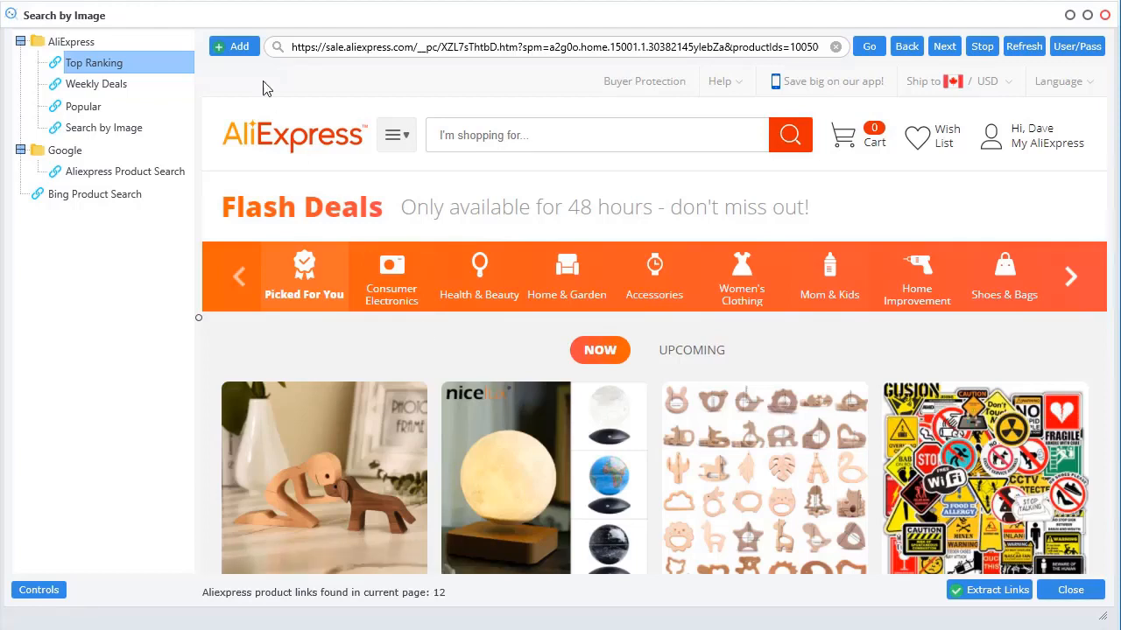
Bookmark the page as 'Flash Deals' under AliExpress and extract its 12 product links
click(232, 49)
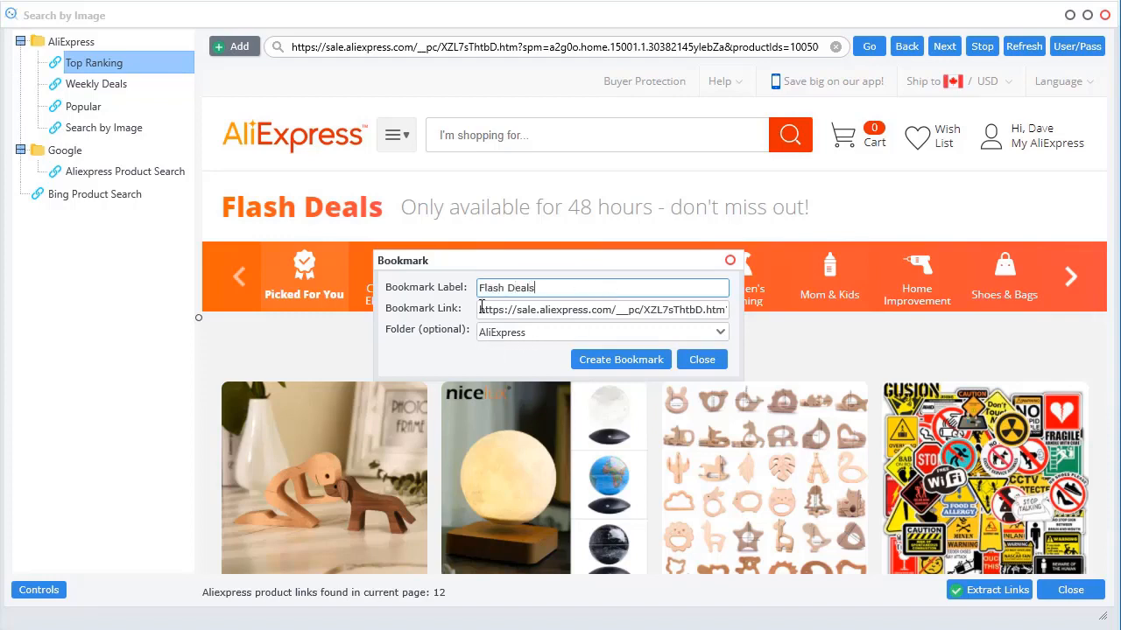
click(615, 360)
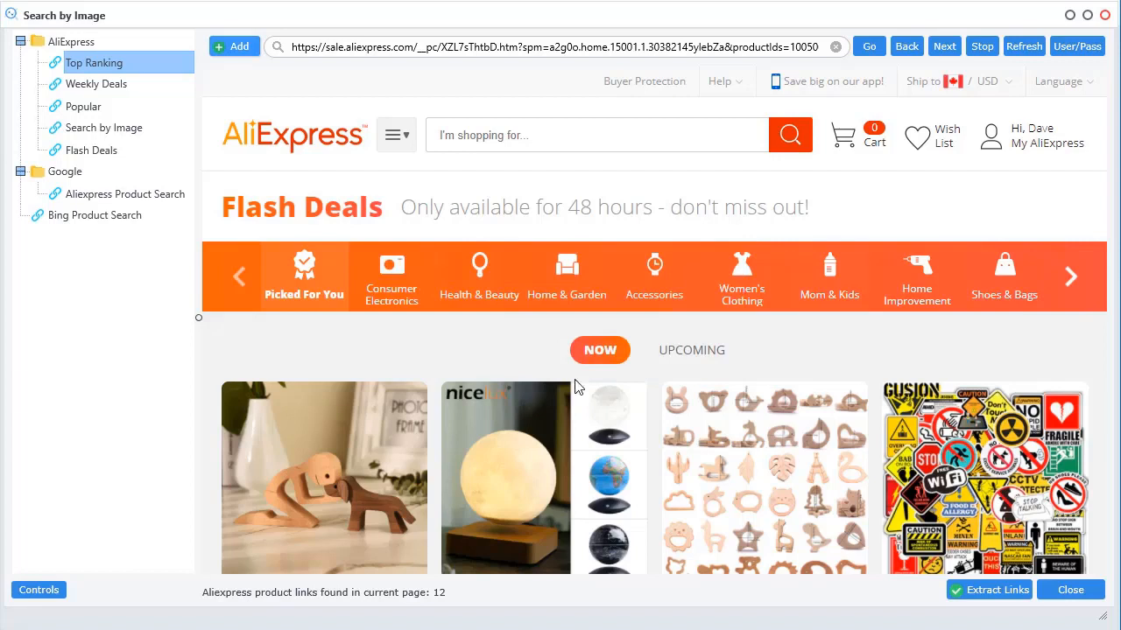
click(75, 150)
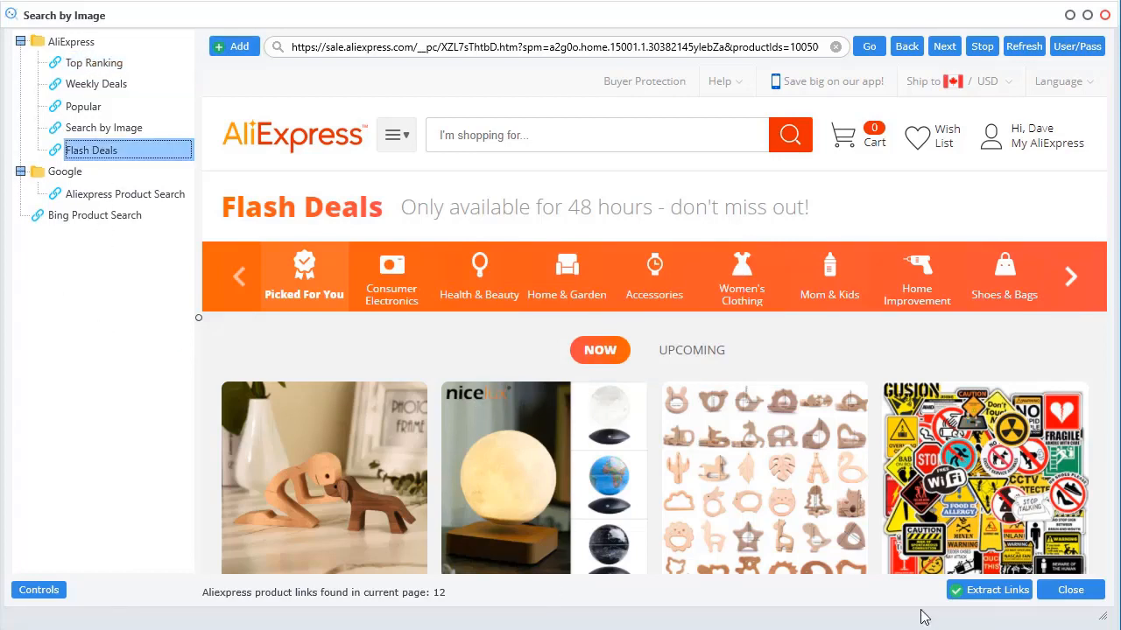
click(982, 592)
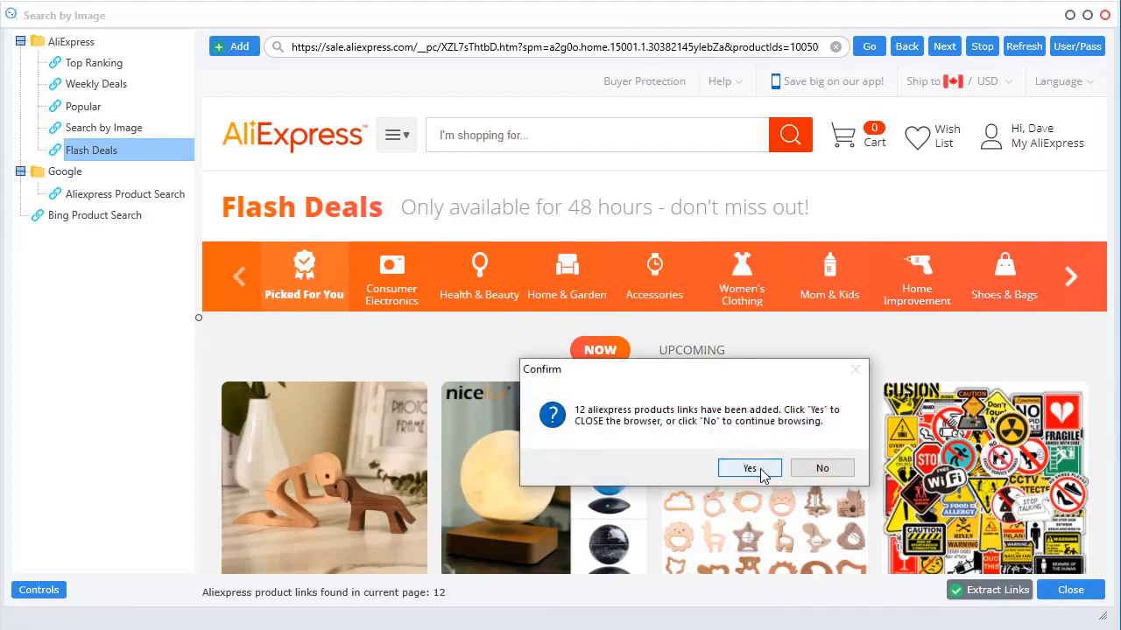
click(803, 469)
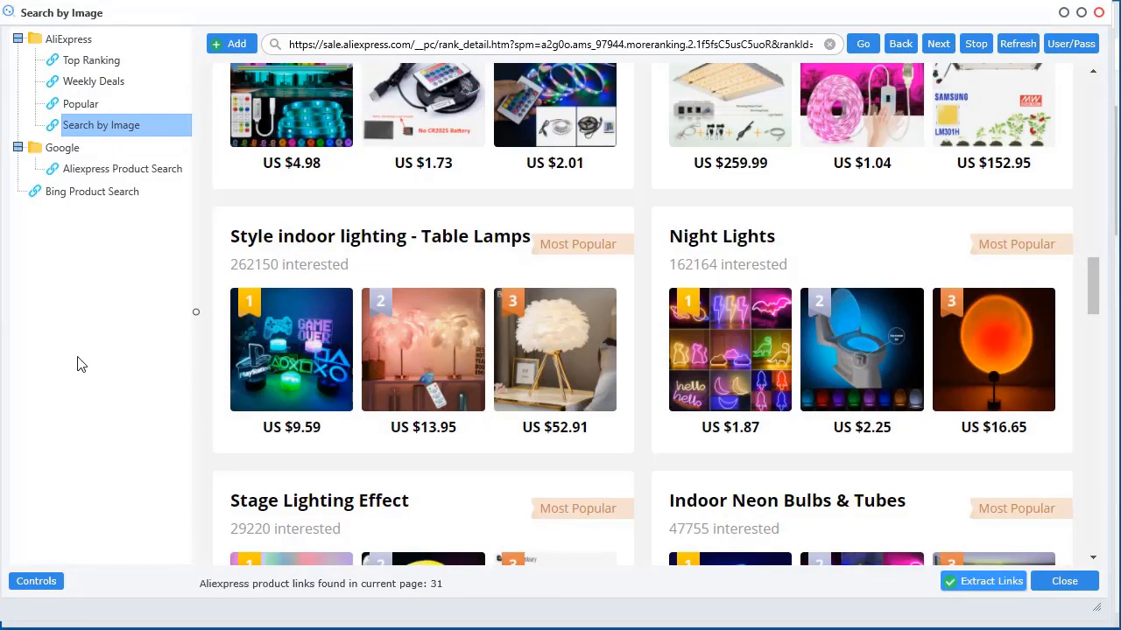
From the Popular page's Bowling category, open the '10 pin bowling ball' results with 60 links
click(81, 104)
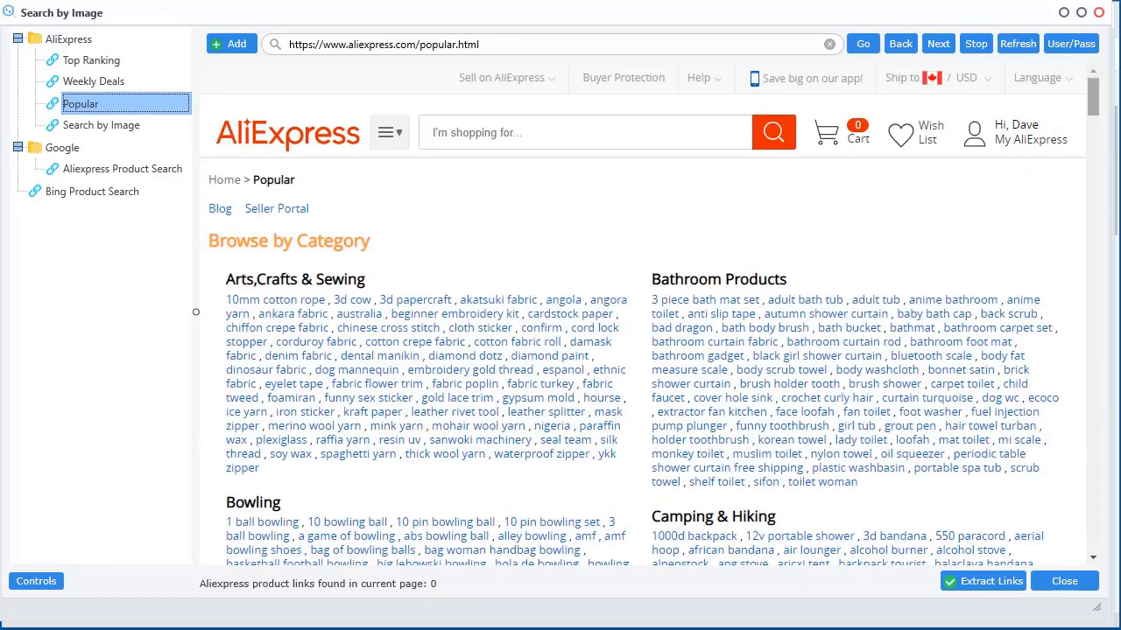
drag(1091, 97, 1095, 535)
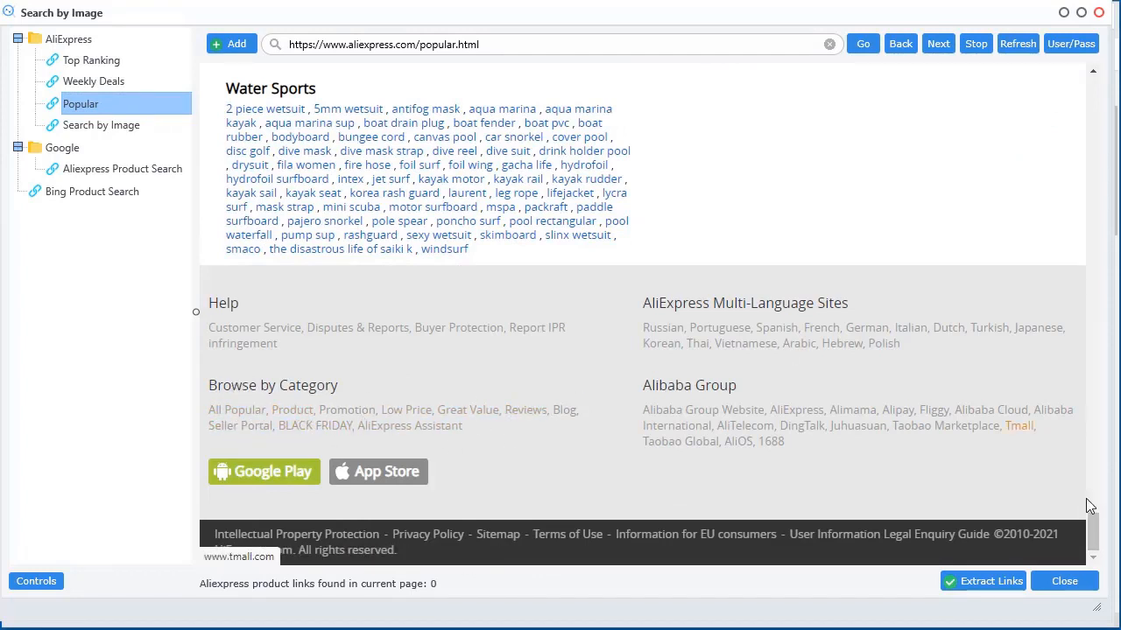
drag(1093, 525, 1091, 88)
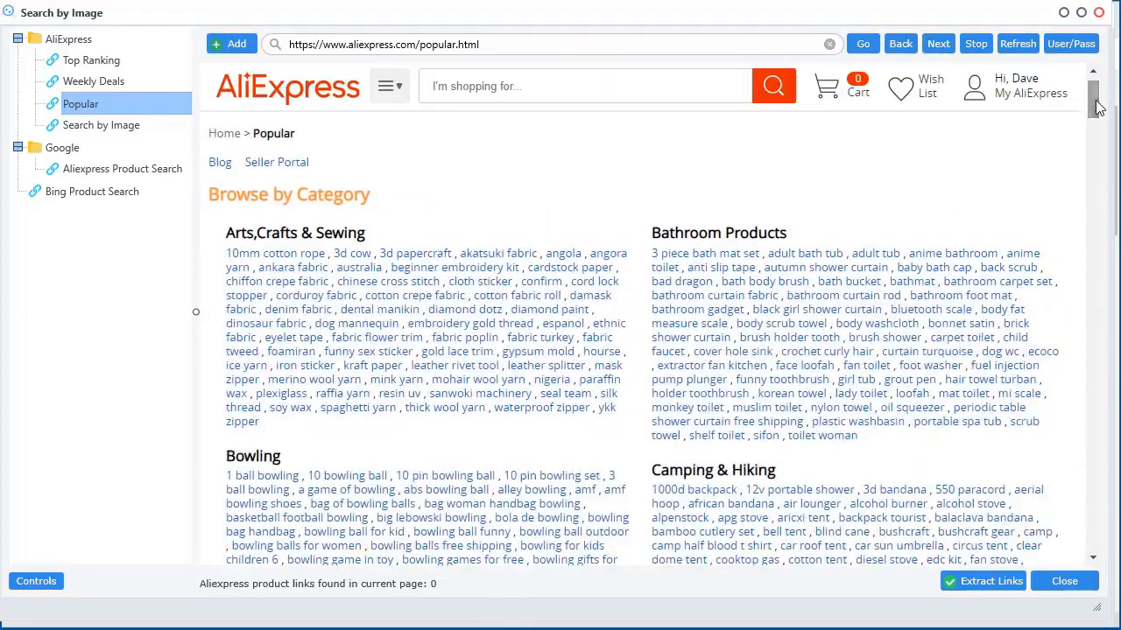
scroll(459, 189, down, 2)
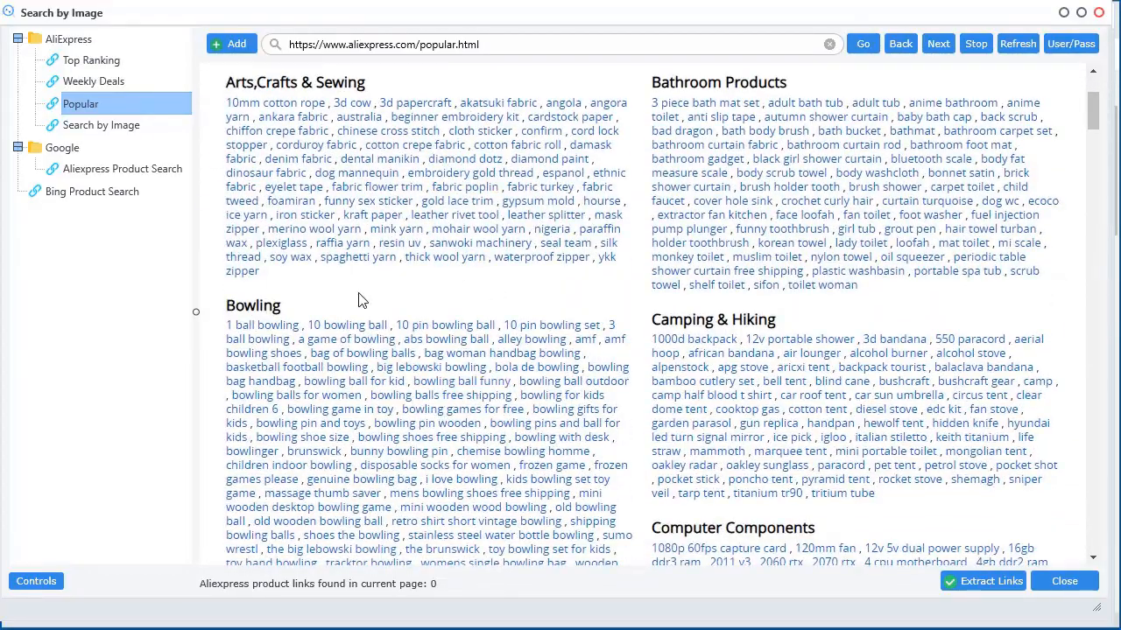
scroll(448, 301, up, 2)
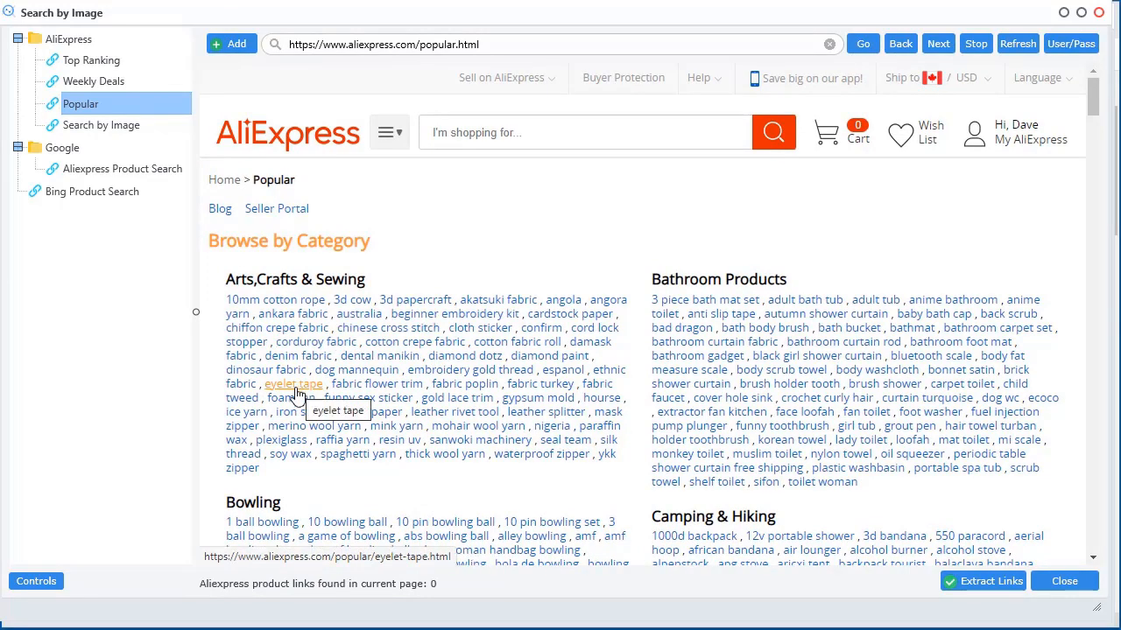
scroll(429, 508, down, 2)
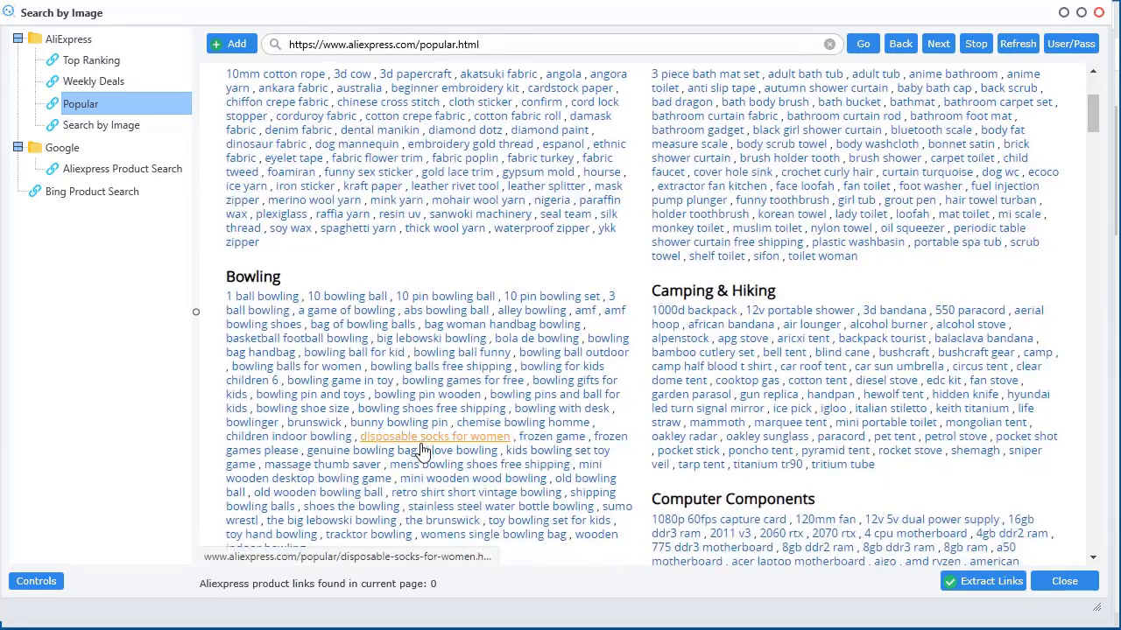
click(437, 300)
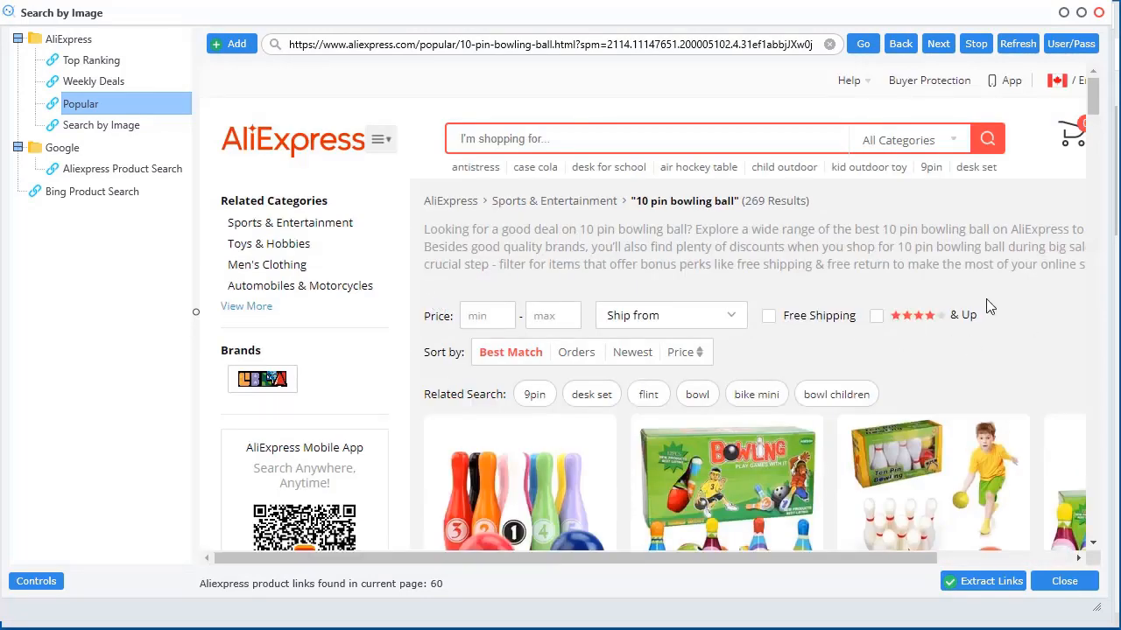
scroll(990, 307, down, 10)
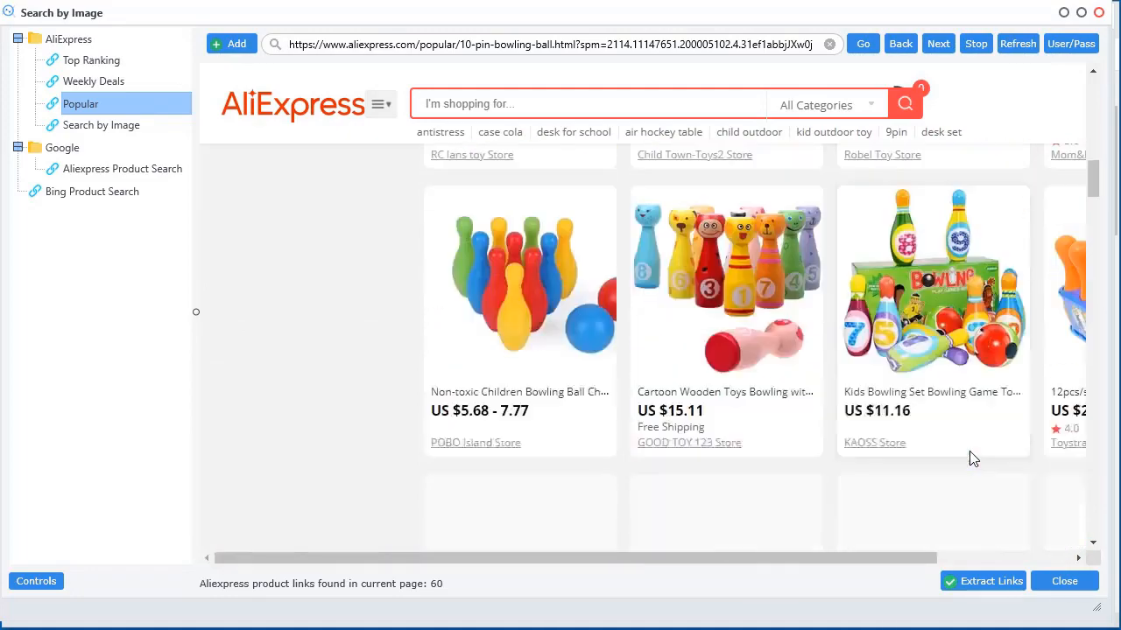
scroll(969, 451, down, 8)
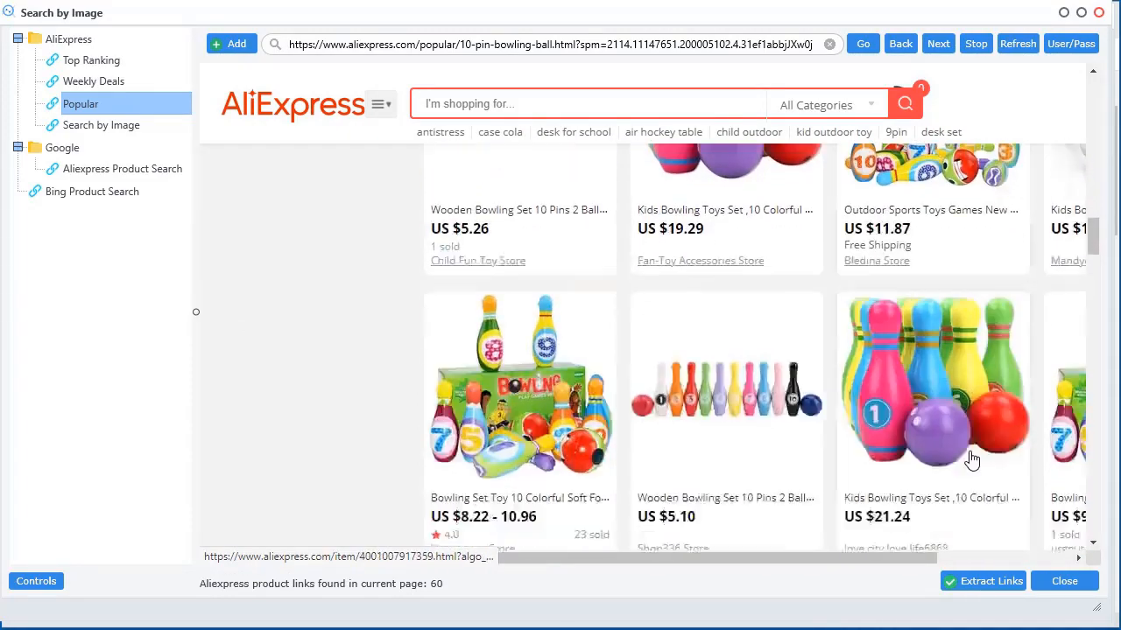
scroll(972, 460, down, 3)
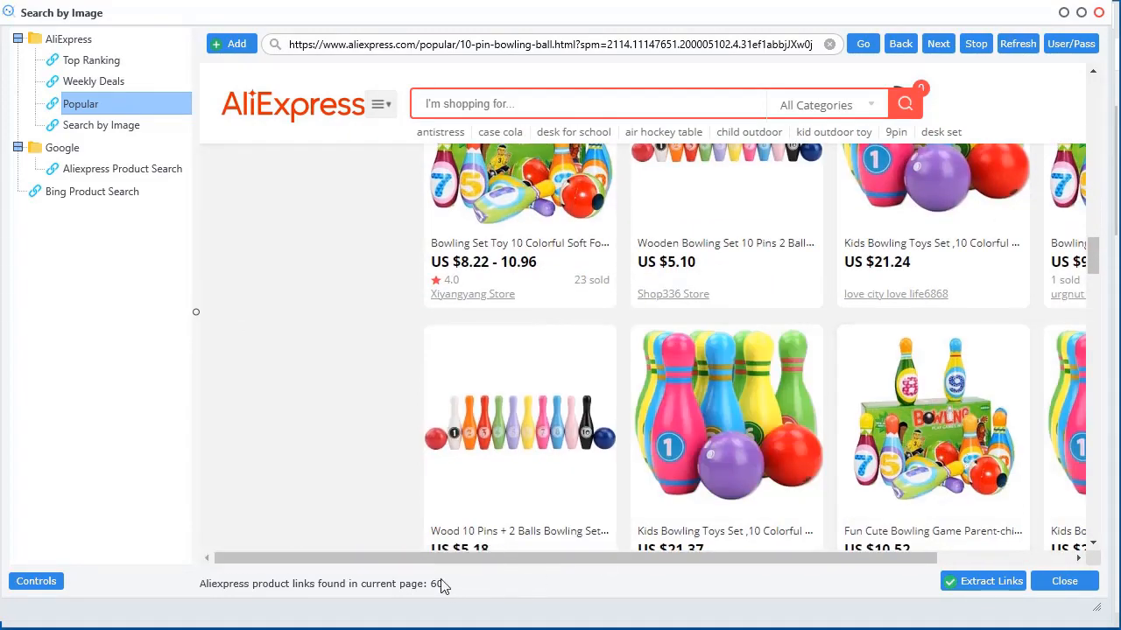
Extract the 60 bowling product links, raising the list to 115, and maximize the browser
drag(528, 18, 643, 0)
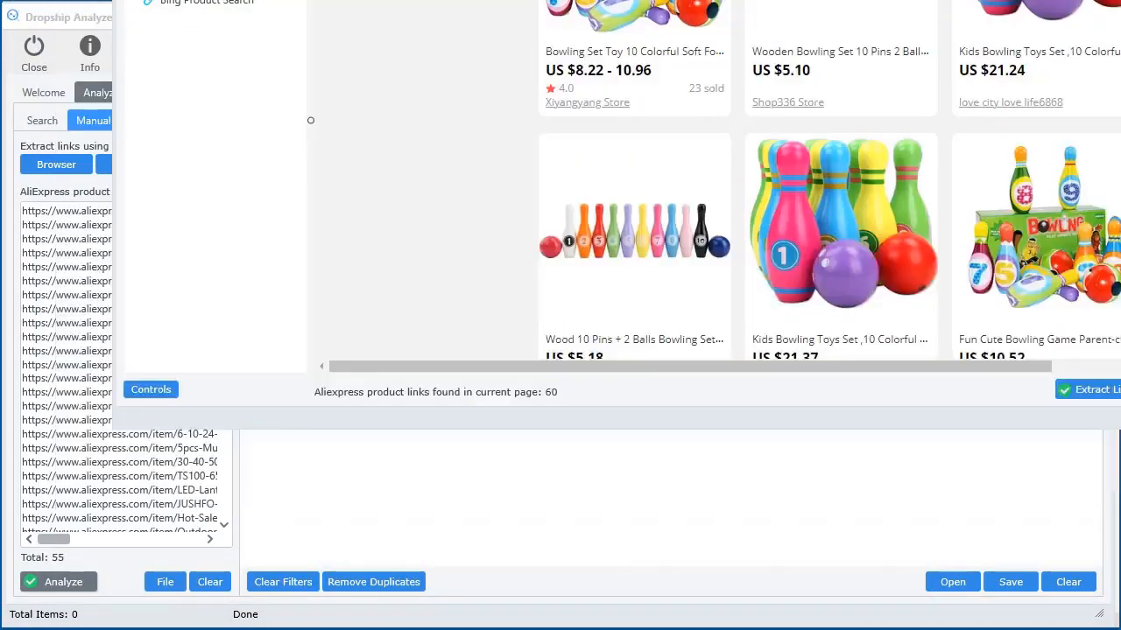
click(1116, 394)
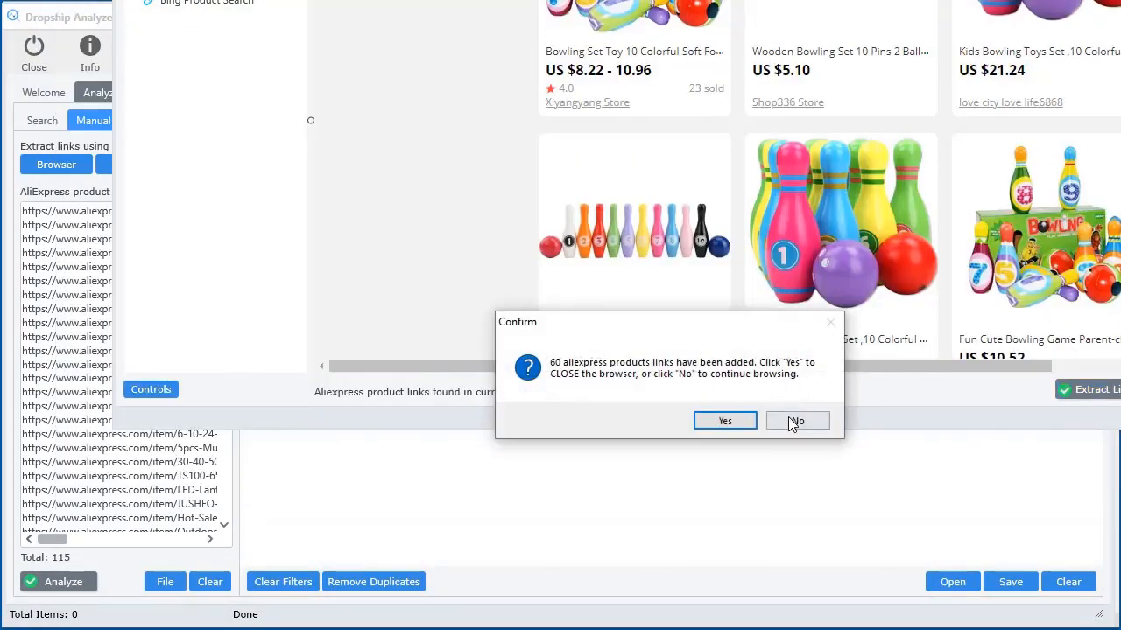
click(797, 422)
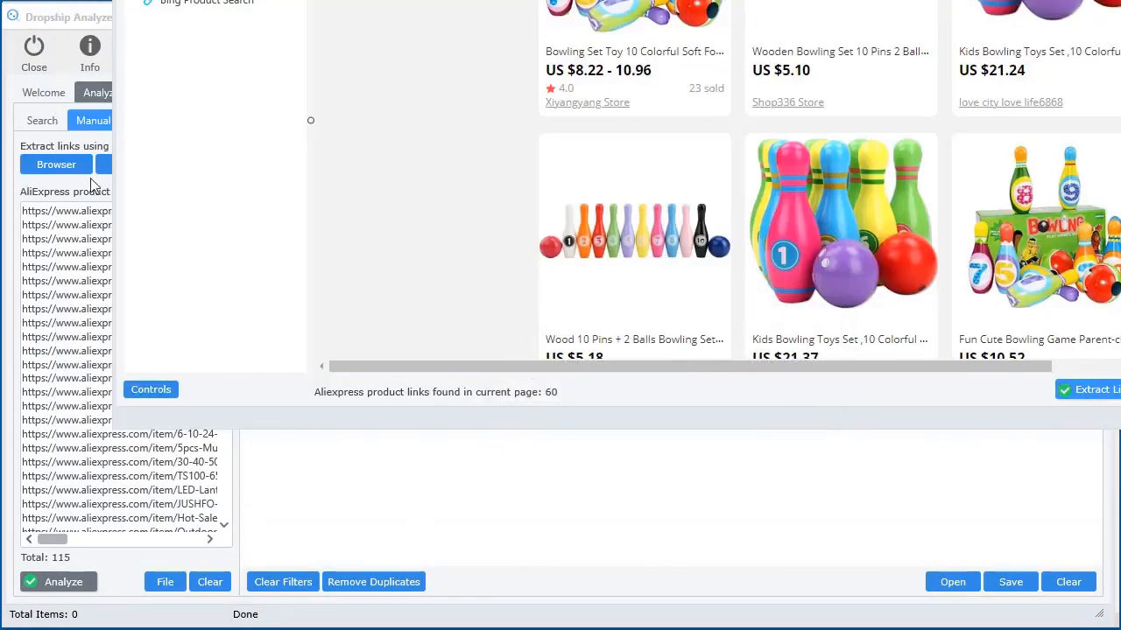
drag(642, 0, 656, 0)
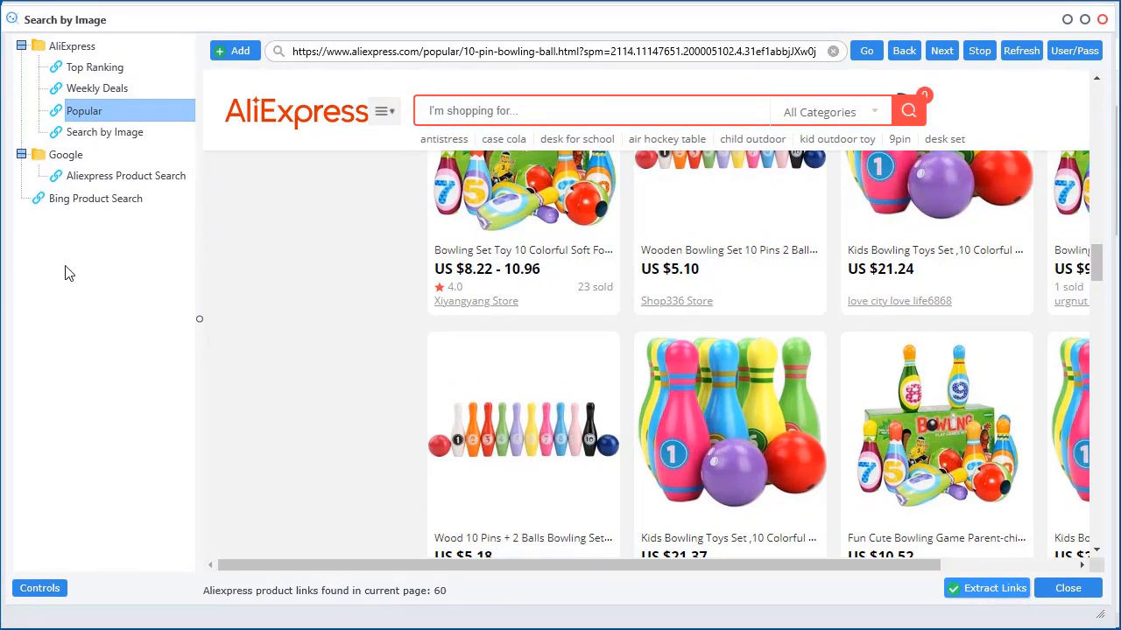
Switch to Aliexpress Product Search and run a Google search for 'mother dress'
click(109, 178)
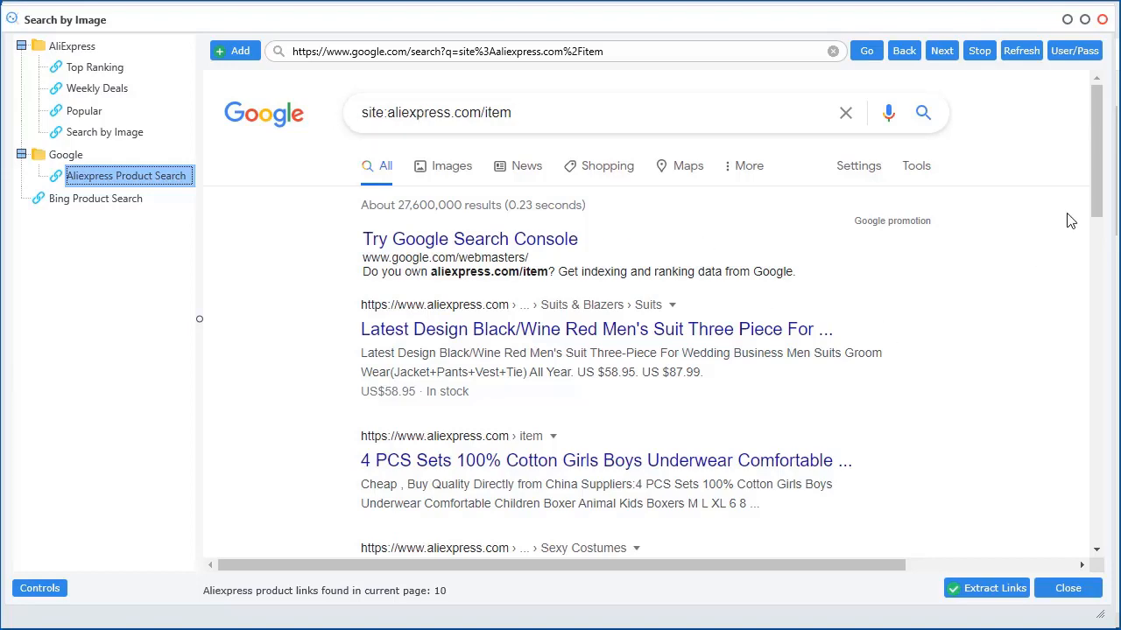
drag(1098, 186, 1085, 155)
click(564, 121)
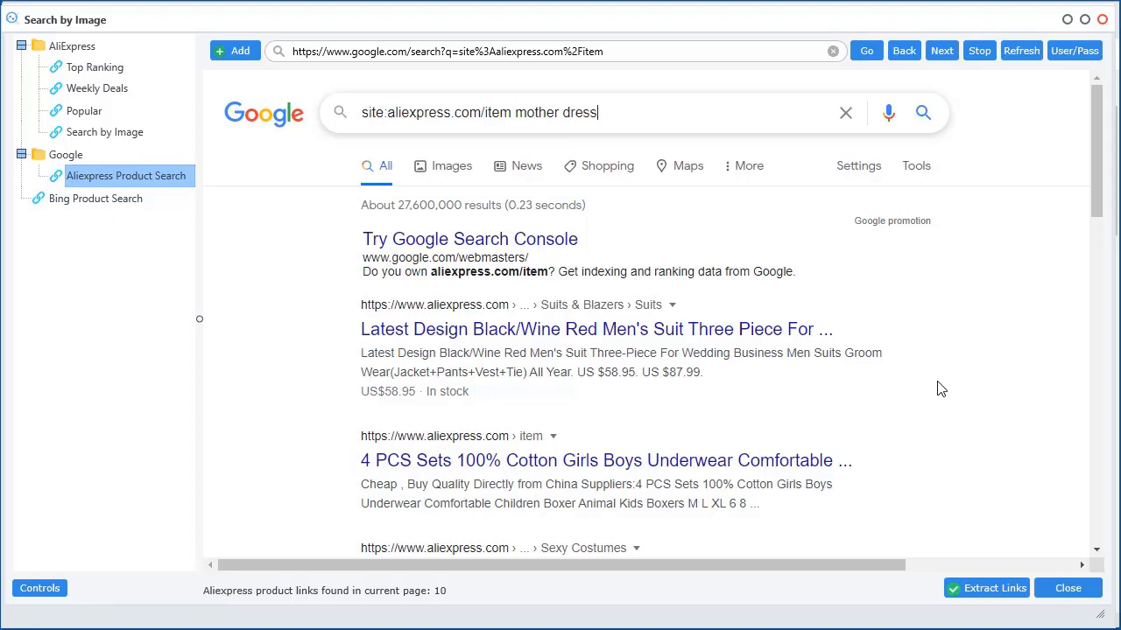
key(Return)
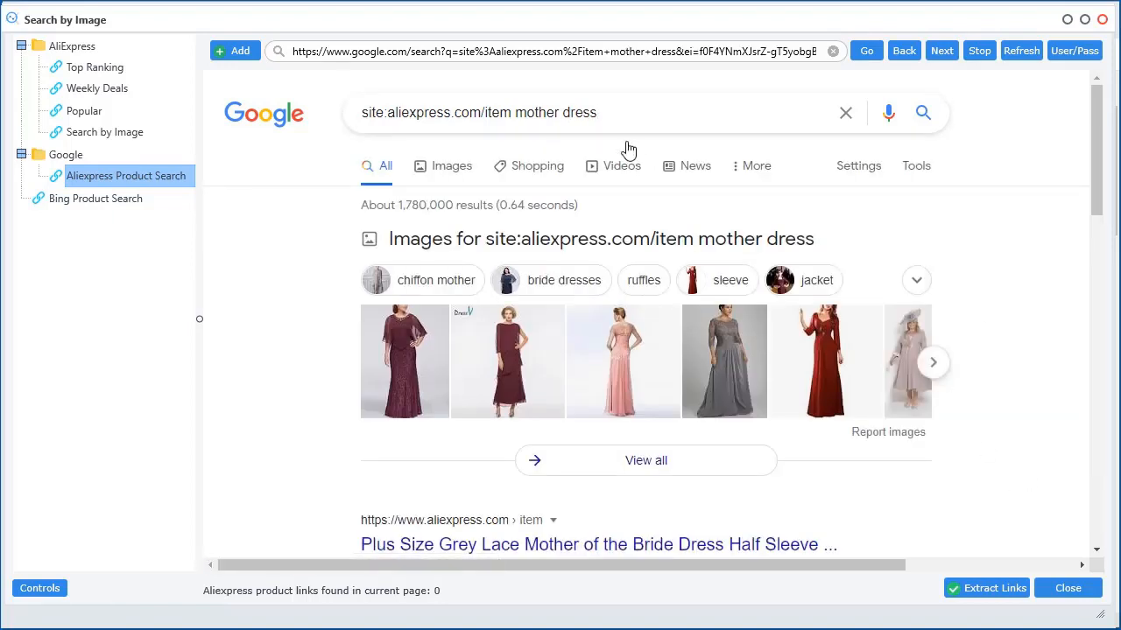
Change the query to 'mother mug' and scroll through the 21 AliExpress results
double_click(590, 110)
text(mug)
key(Return)
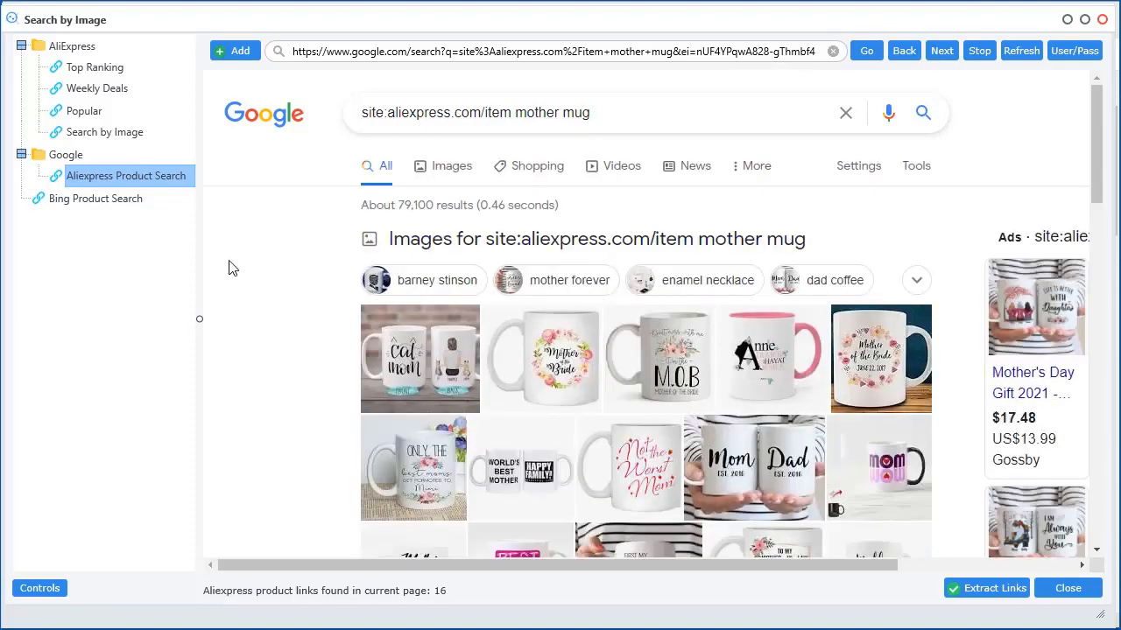
scroll(233, 280, down, 3)
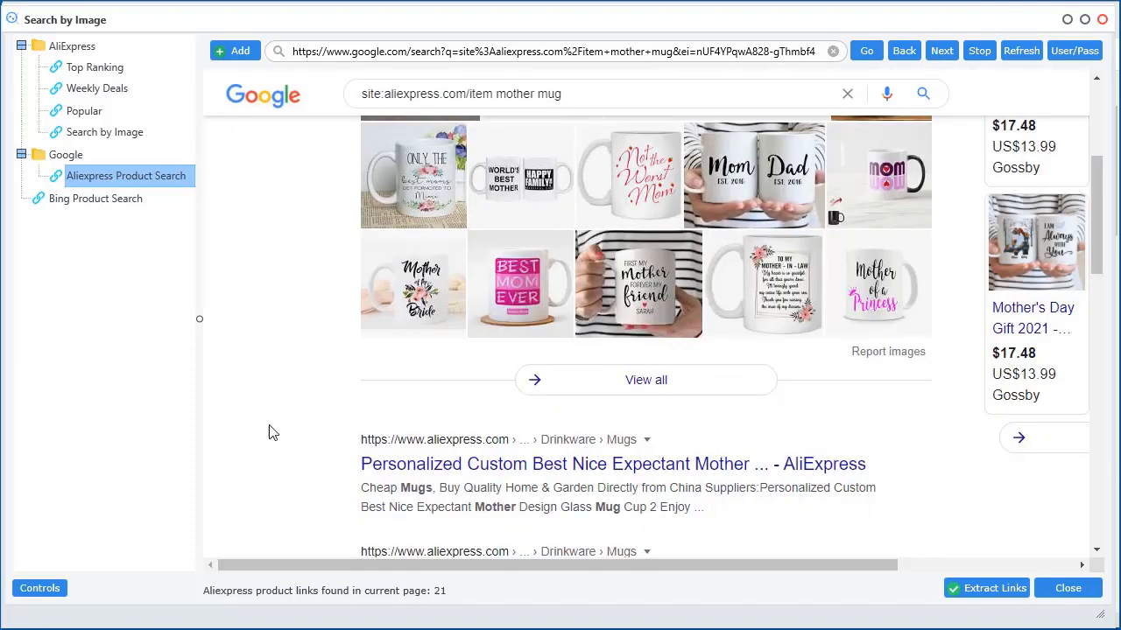
scroll(272, 431, down, 10)
scroll(271, 431, up, 10)
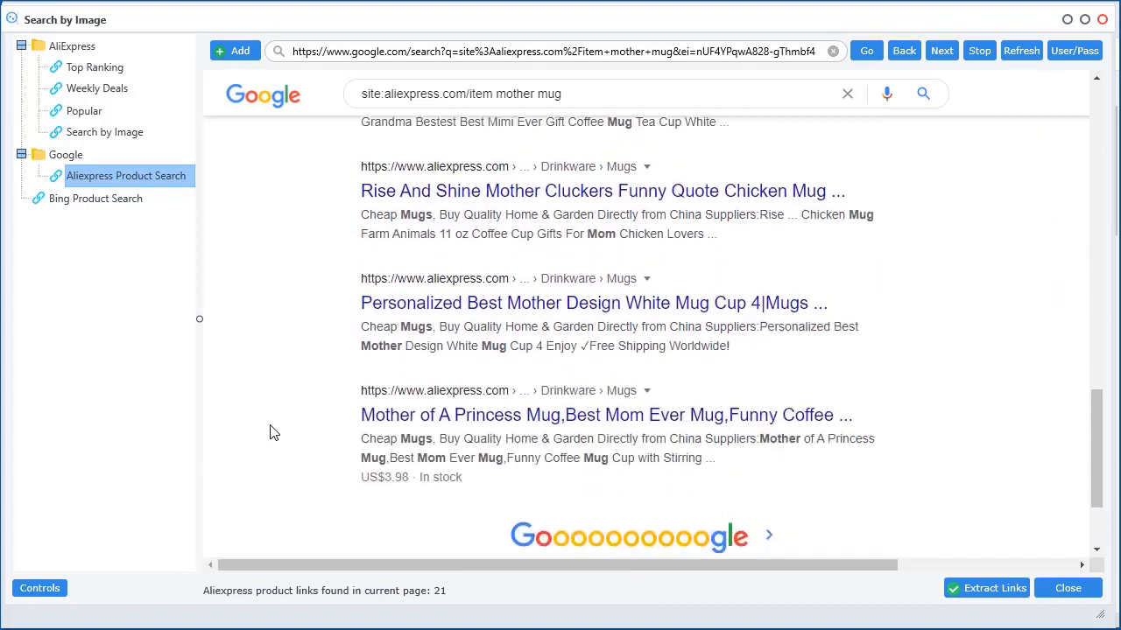
scroll(319, 224, up, 3)
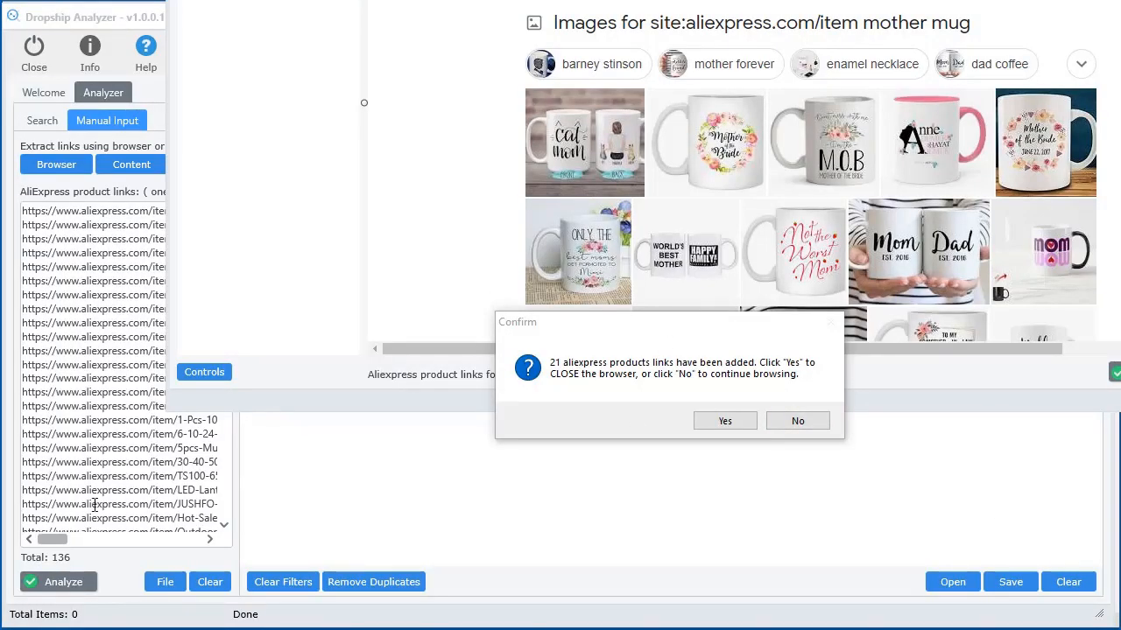
Confirm the added mug links, close the product browser, and reopen it on Bing Product Search
click(814, 427)
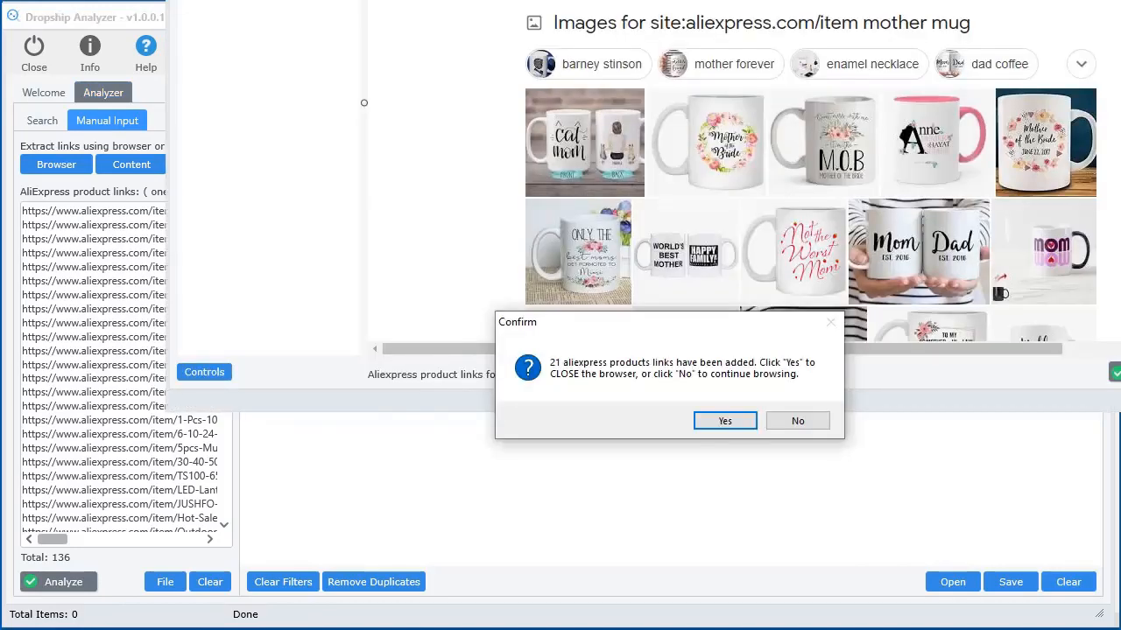
click(724, 421)
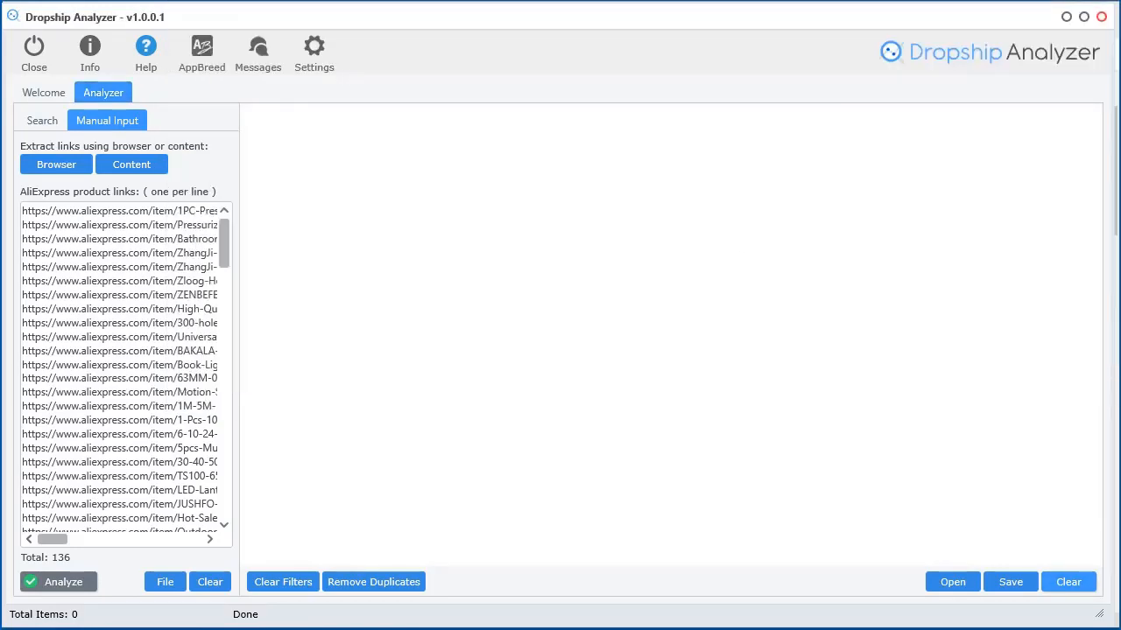
click(56, 166)
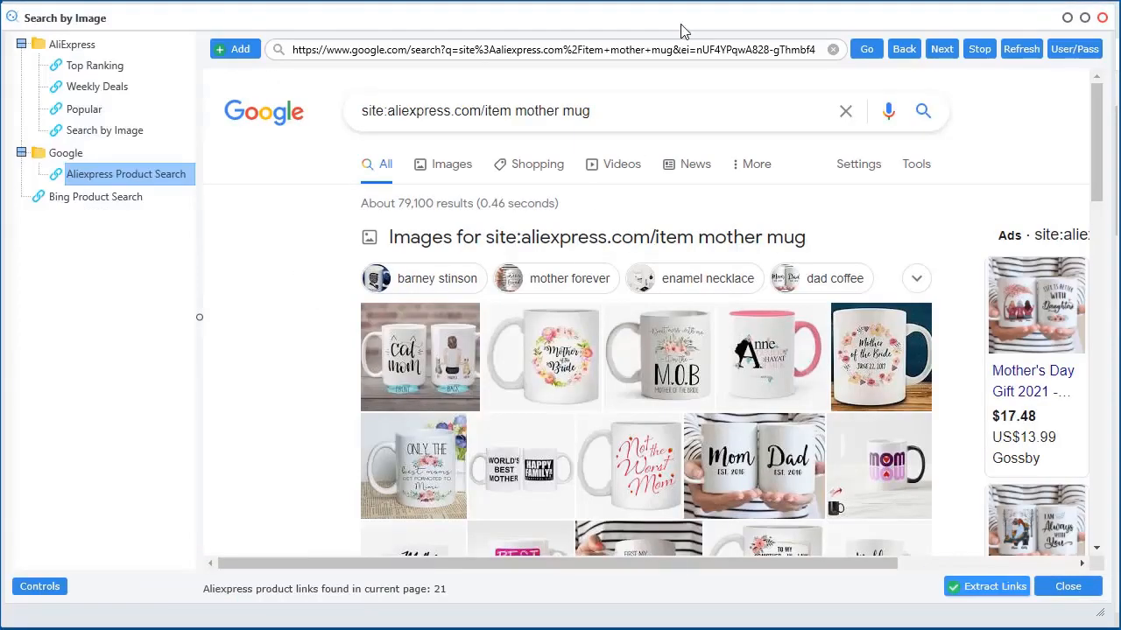
click(96, 198)
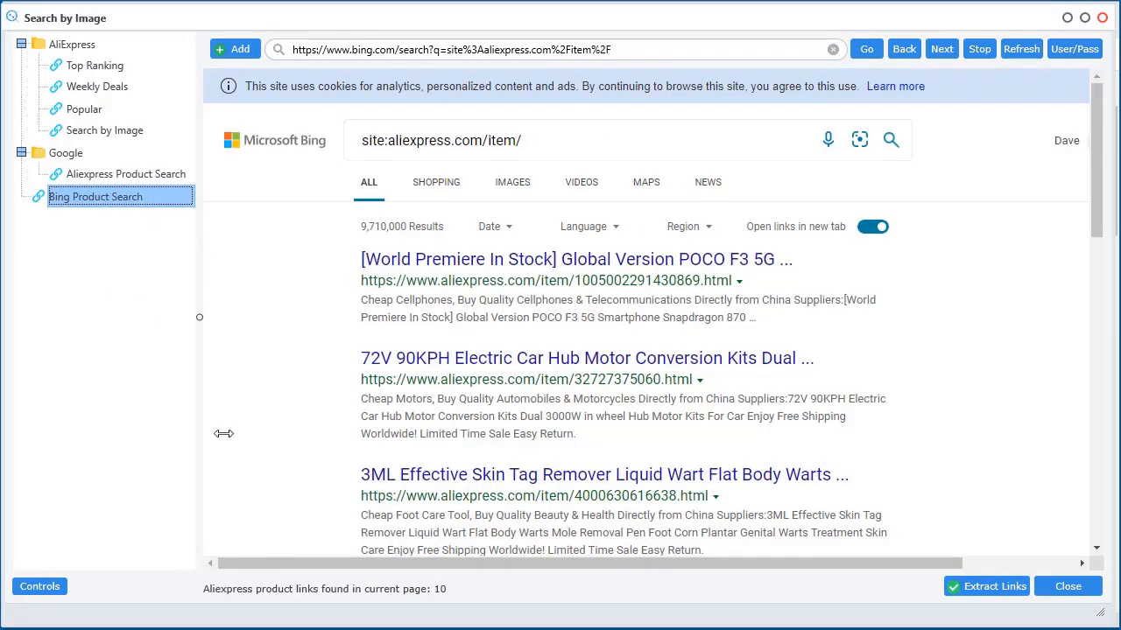
Glance over Bing's AliExpress item results, then move the browser aside and return to Dropship Analyzer
scroll(1045, 345, down, 3)
scroll(979, 345, up, 3)
drag(523, 17, 1120, 57)
click(560, 206)
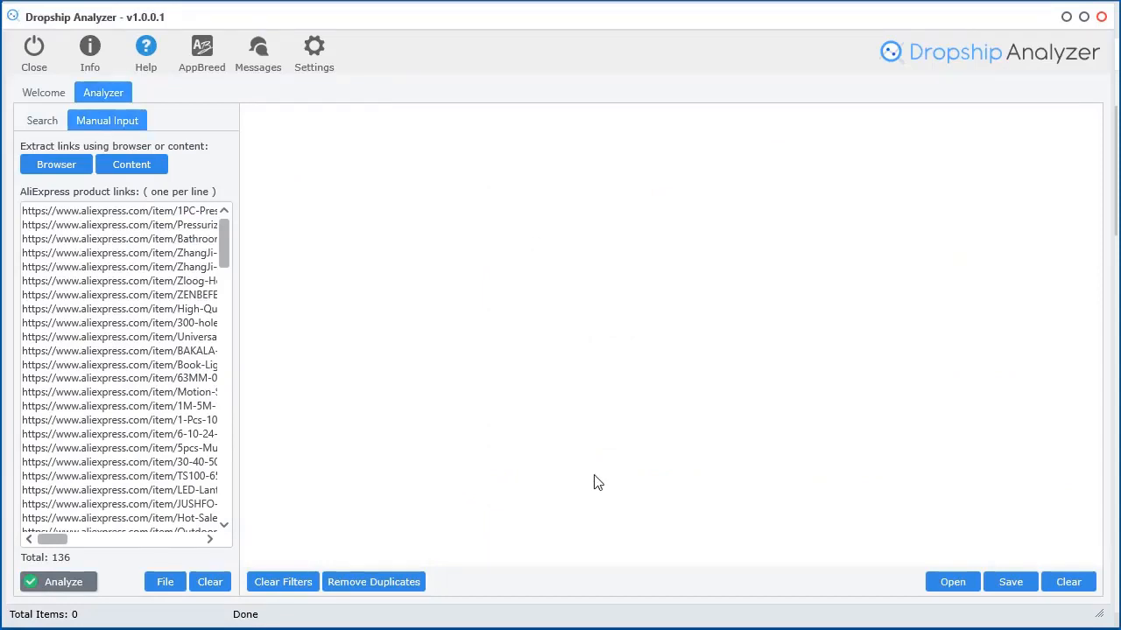
Analyze all 136 links and save the results as plain HTML, overwriting untitled.html
click(70, 581)
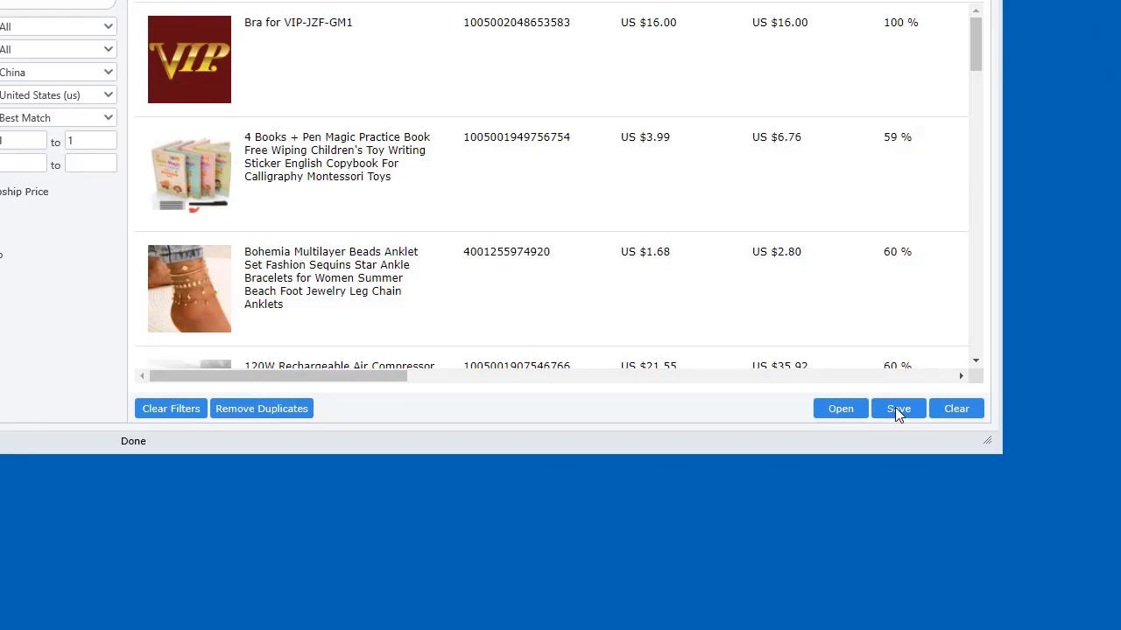
click(895, 408)
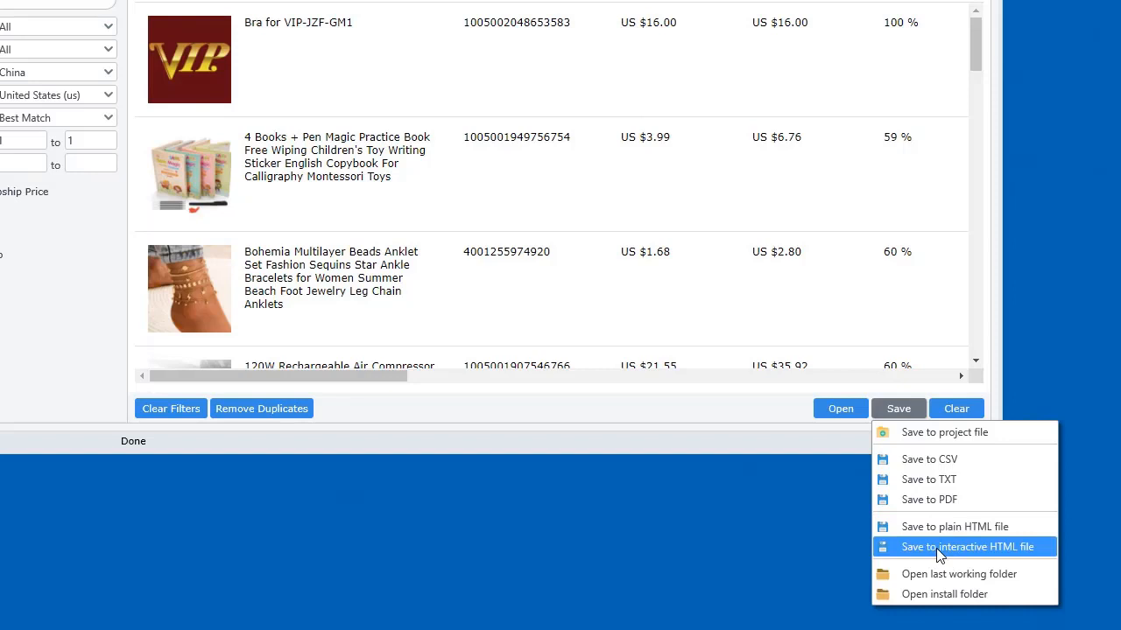
click(946, 527)
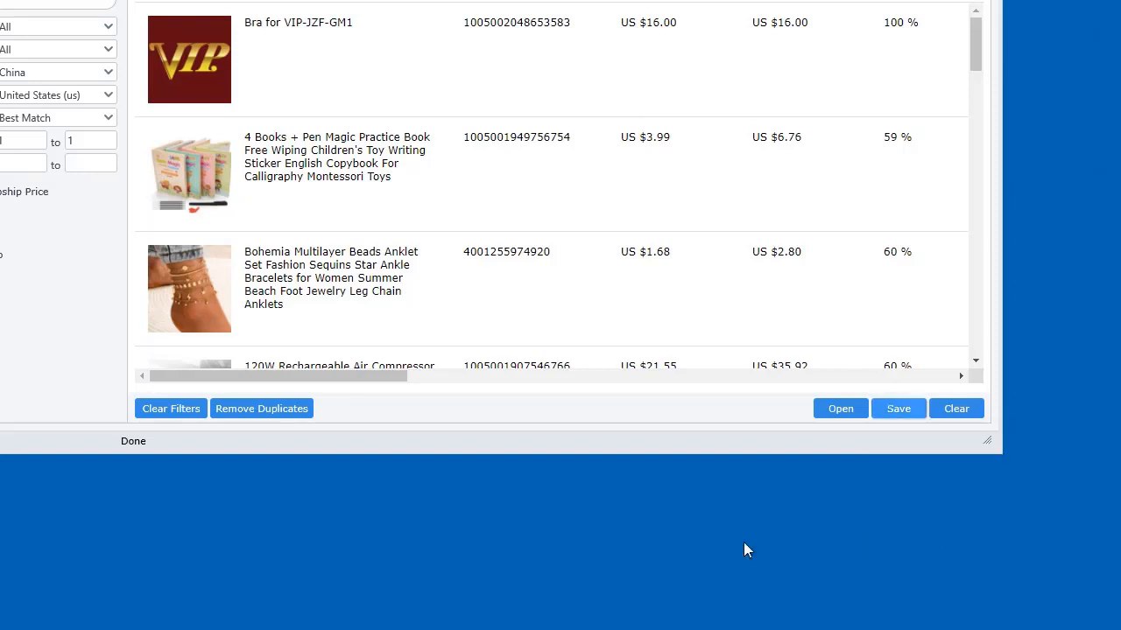
click(823, 528)
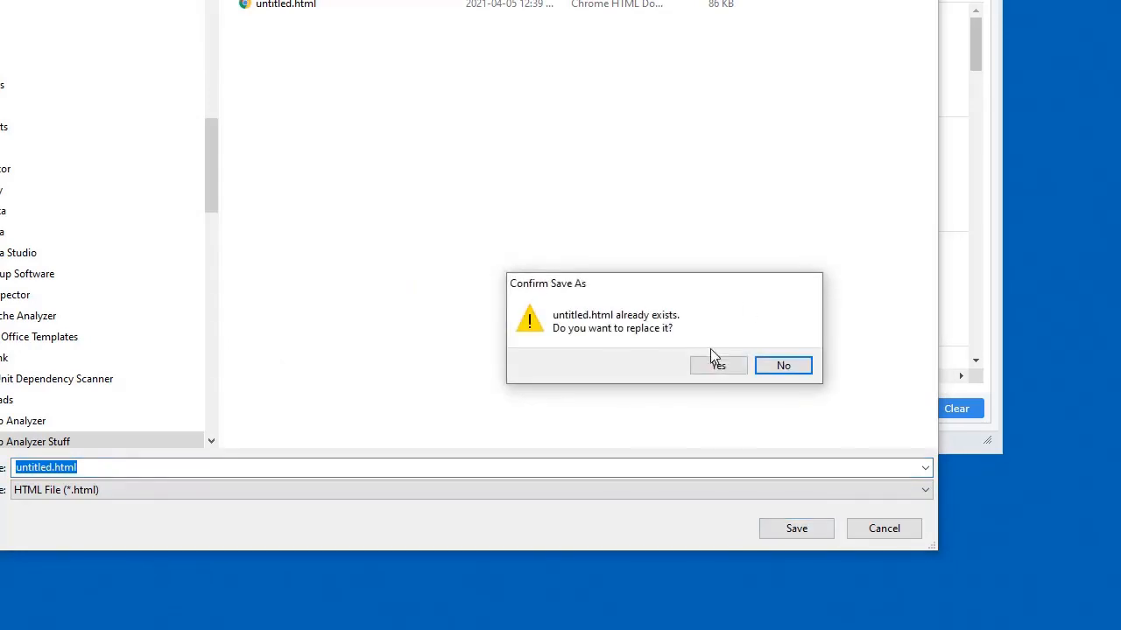
click(718, 372)
drag(614, 621, 832, 599)
Scroll through the plain HTML report in Chrome
scroll(1037, 367, down, 10)
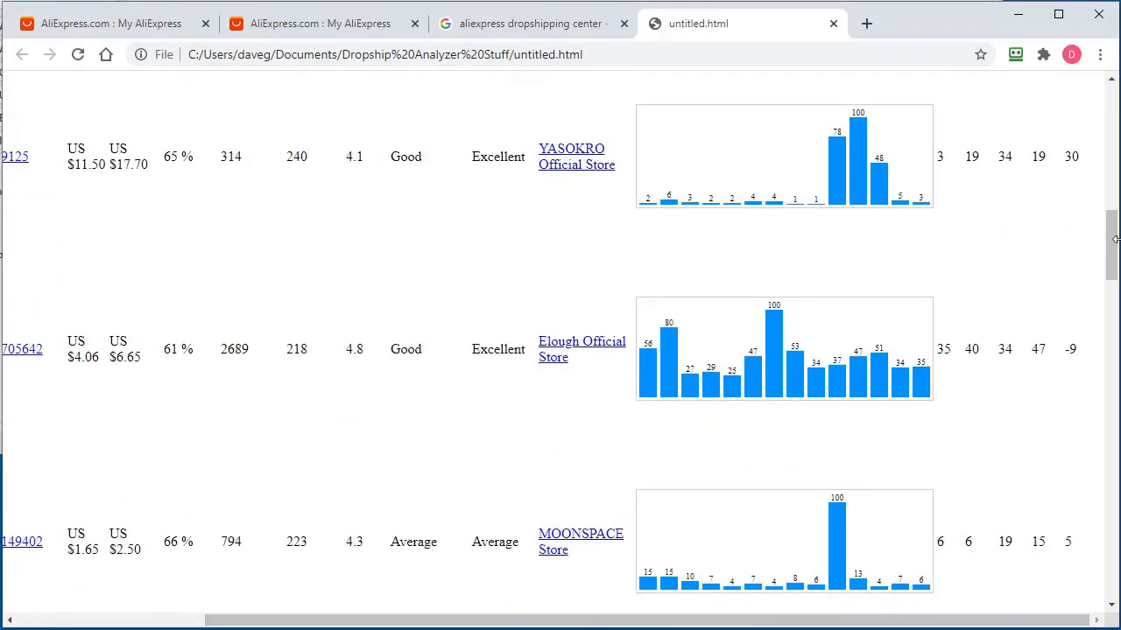
drag(1111, 249, 1110, 132)
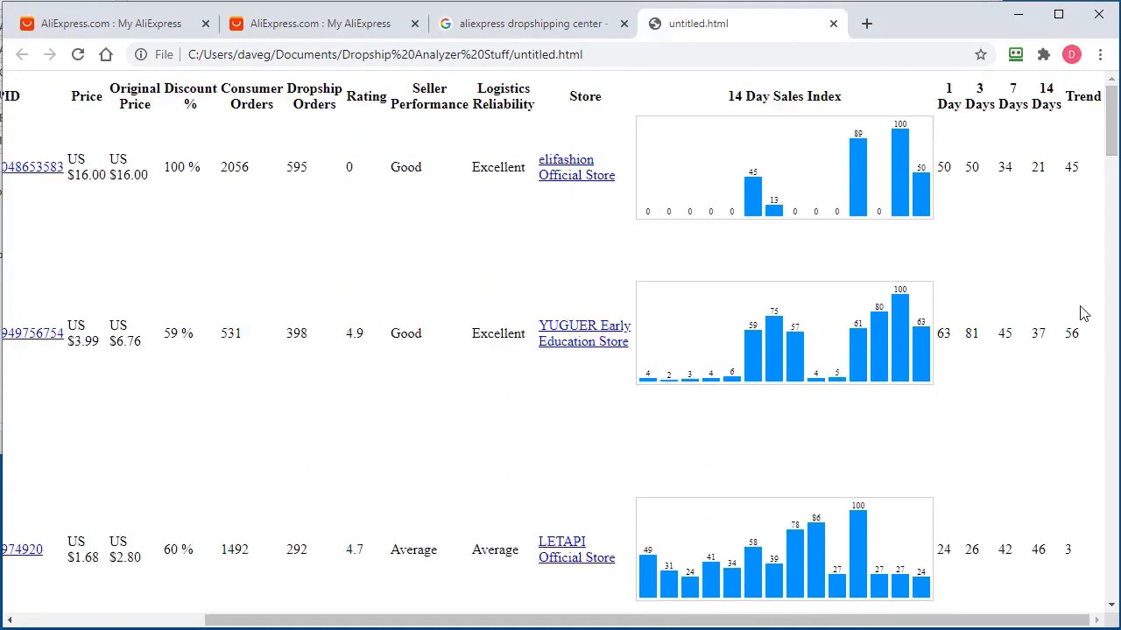
drag(800, 621, 613, 600)
scroll(513, 240, down, 3)
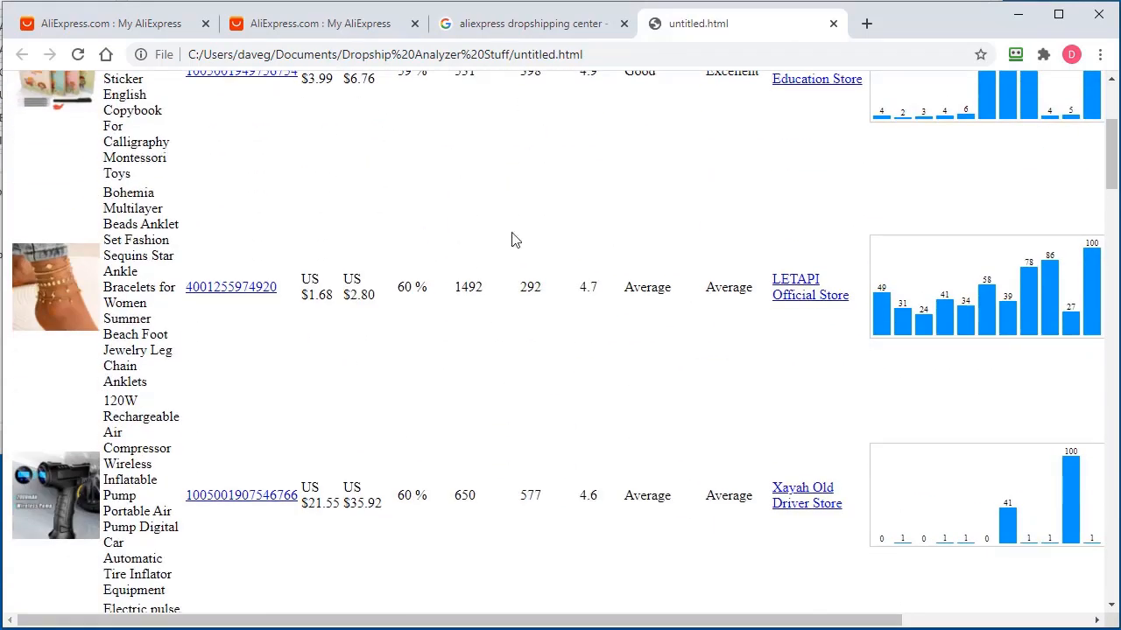
Save the Dropship Analyzer results as the interactive HTML file untitled2.html
key(alt+Tab)
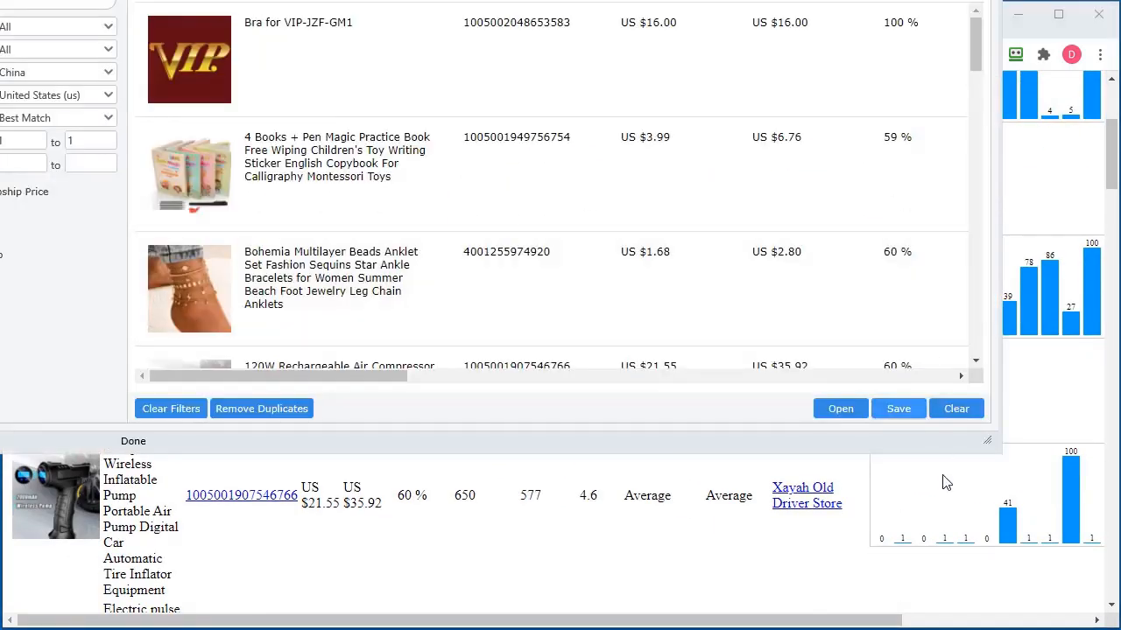
click(888, 416)
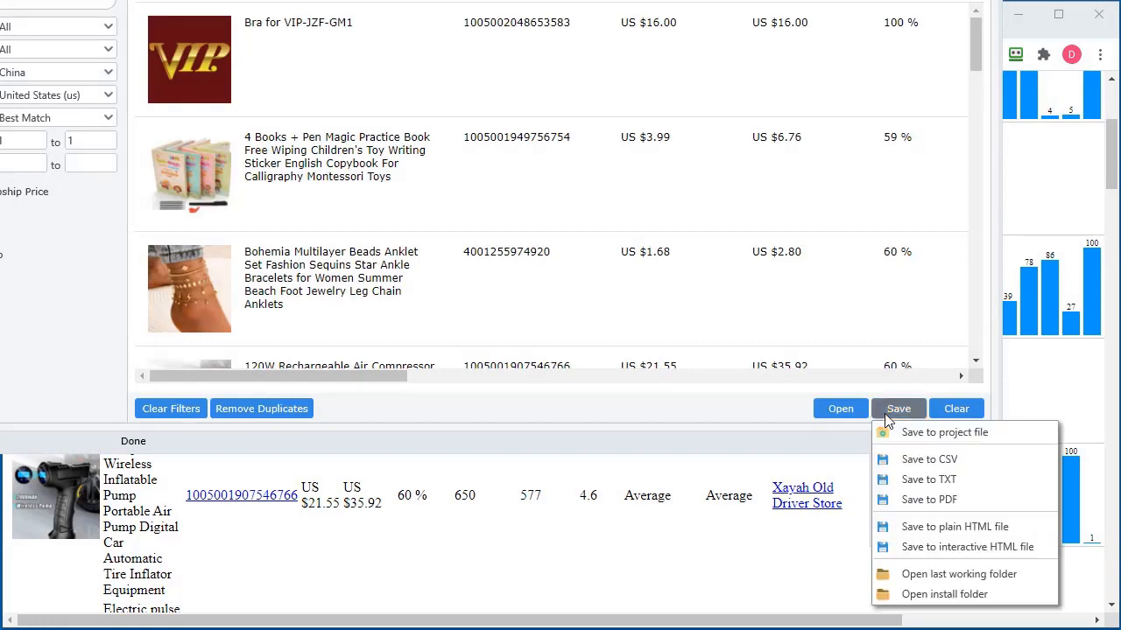
click(956, 545)
click(795, 529)
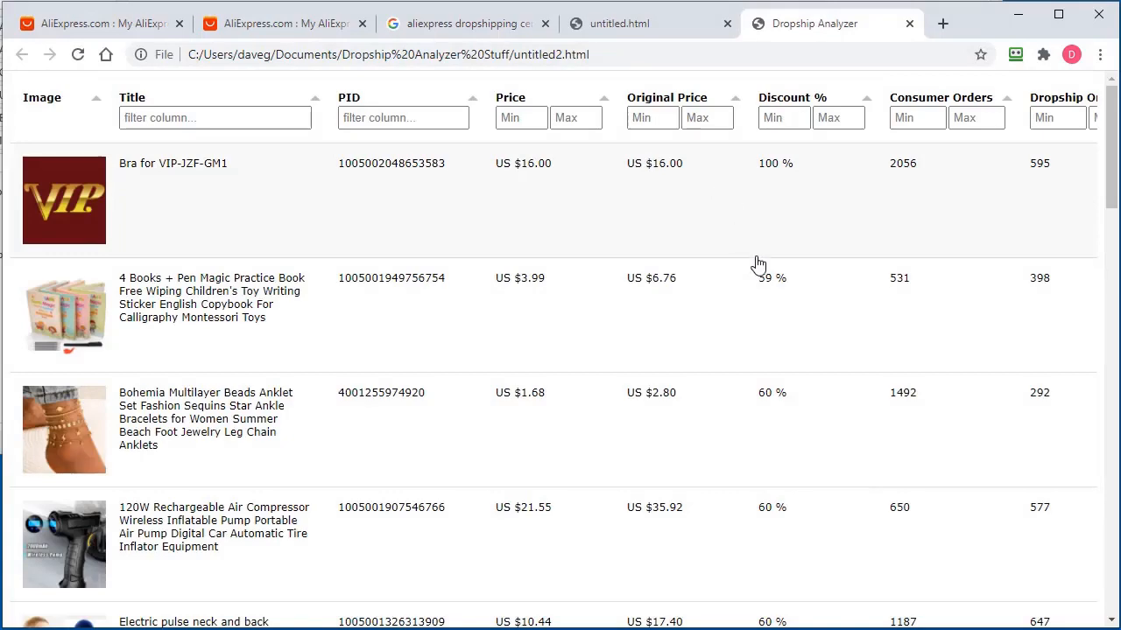
Review the interactive report's sortable columns and sales charts, then minimize Chrome
scroll(788, 315, down, 1)
scroll(762, 262, up, 1)
scroll(644, 511, down, 1)
scroll(532, 570, down, 15)
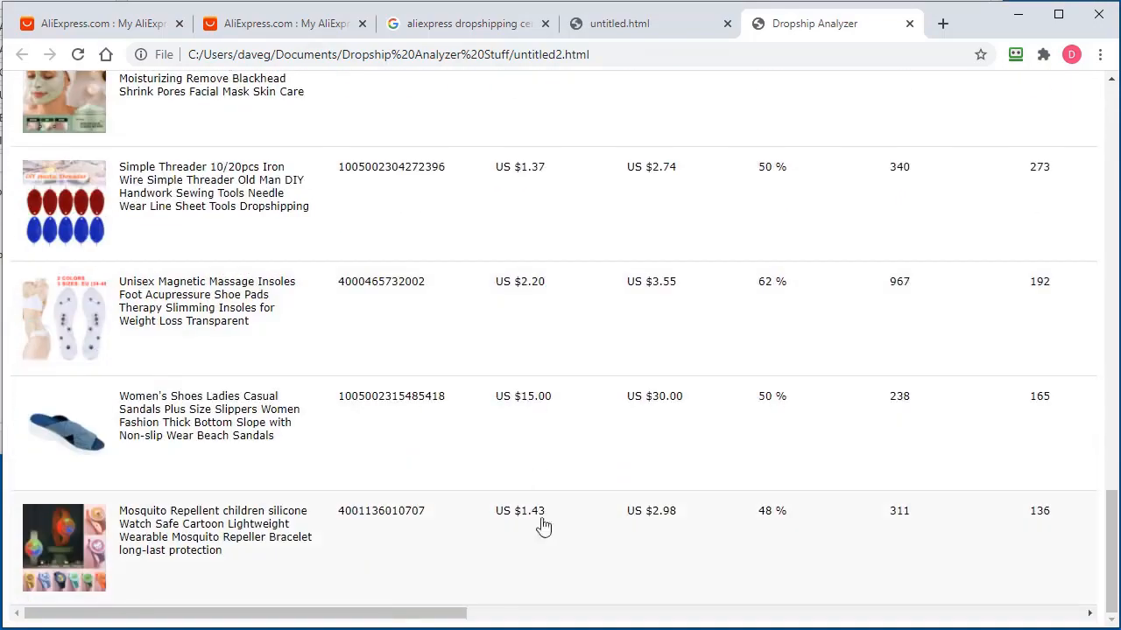
drag(394, 615, 948, 615)
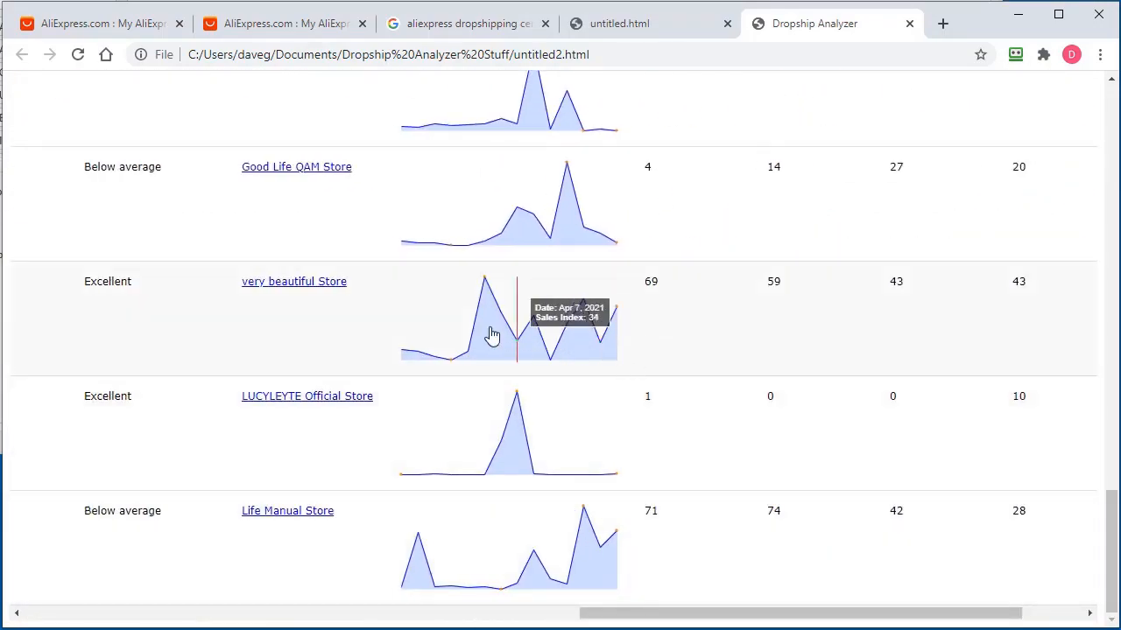
scroll(943, 408, up, 10)
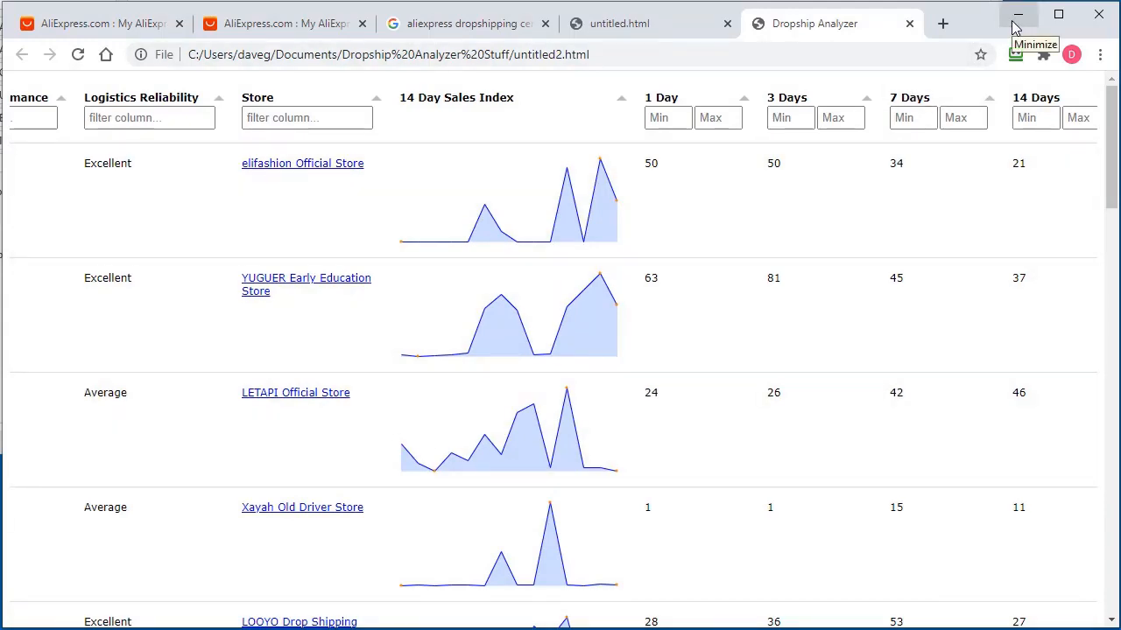
click(1015, 27)
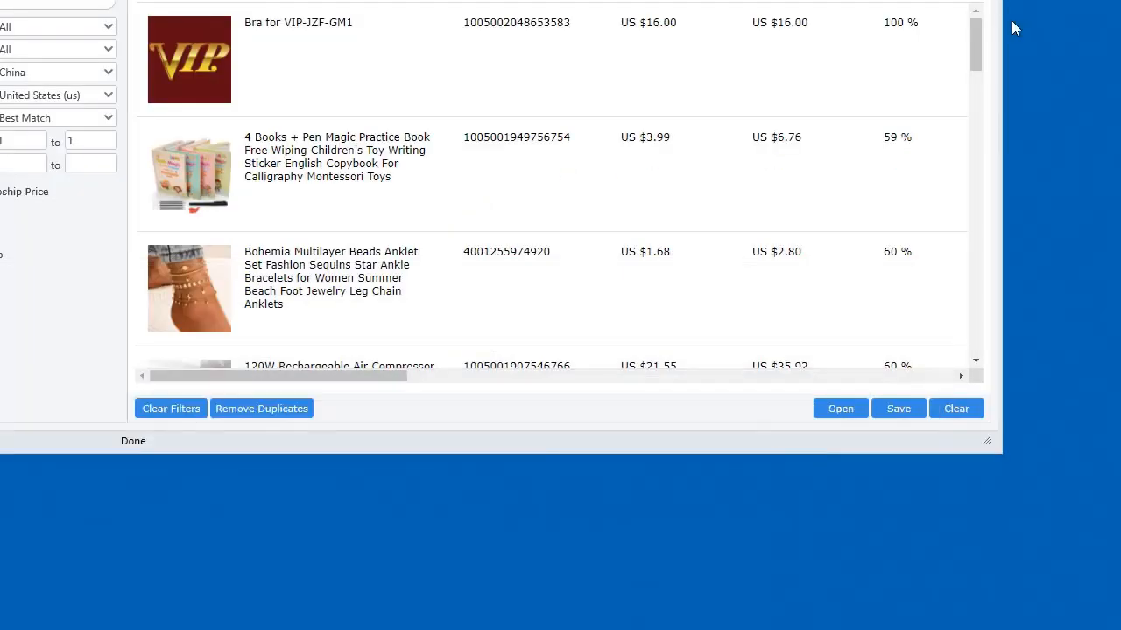
Save the results as a PDF report named untitled.pdf
click(898, 409)
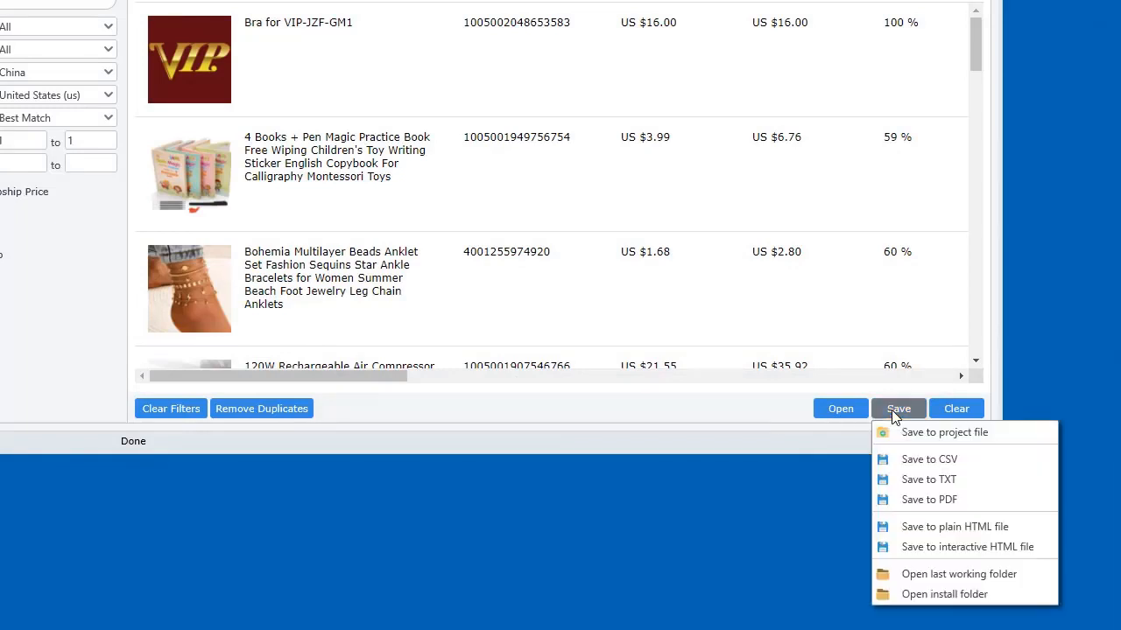
click(926, 504)
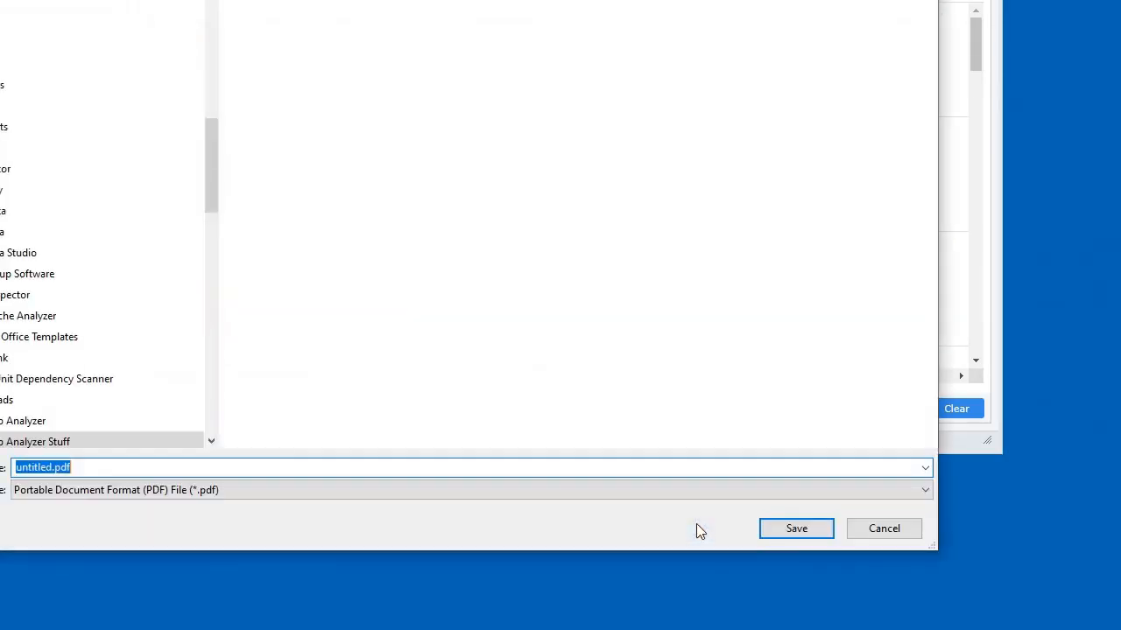
click(795, 528)
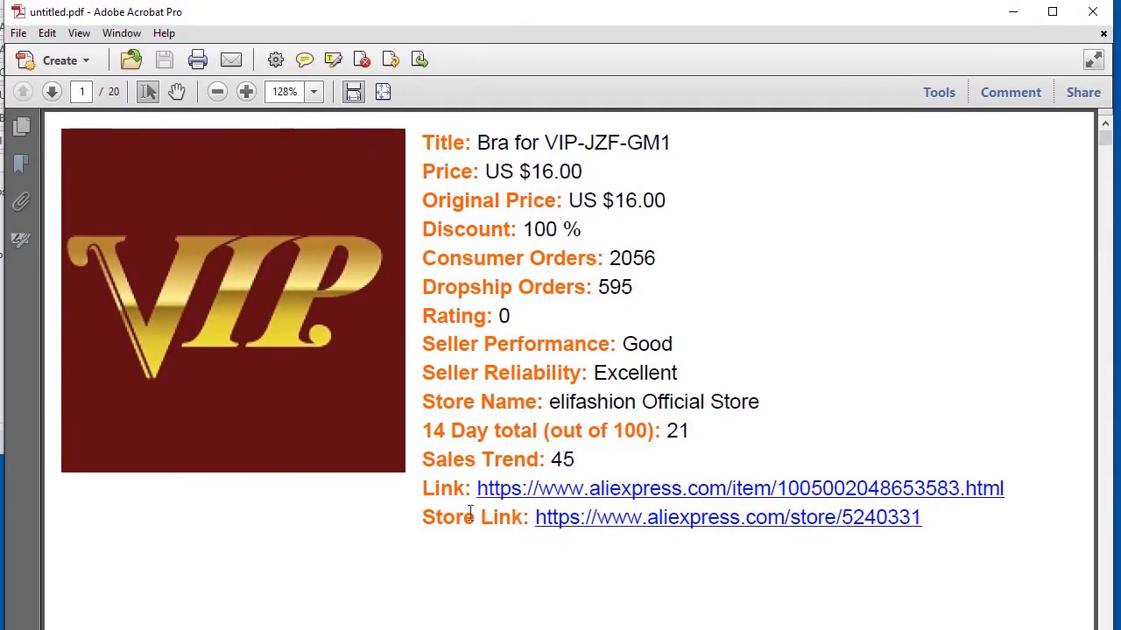
Show the Page Thumbnails panel and view pages 2 and 3 of the report
click(21, 126)
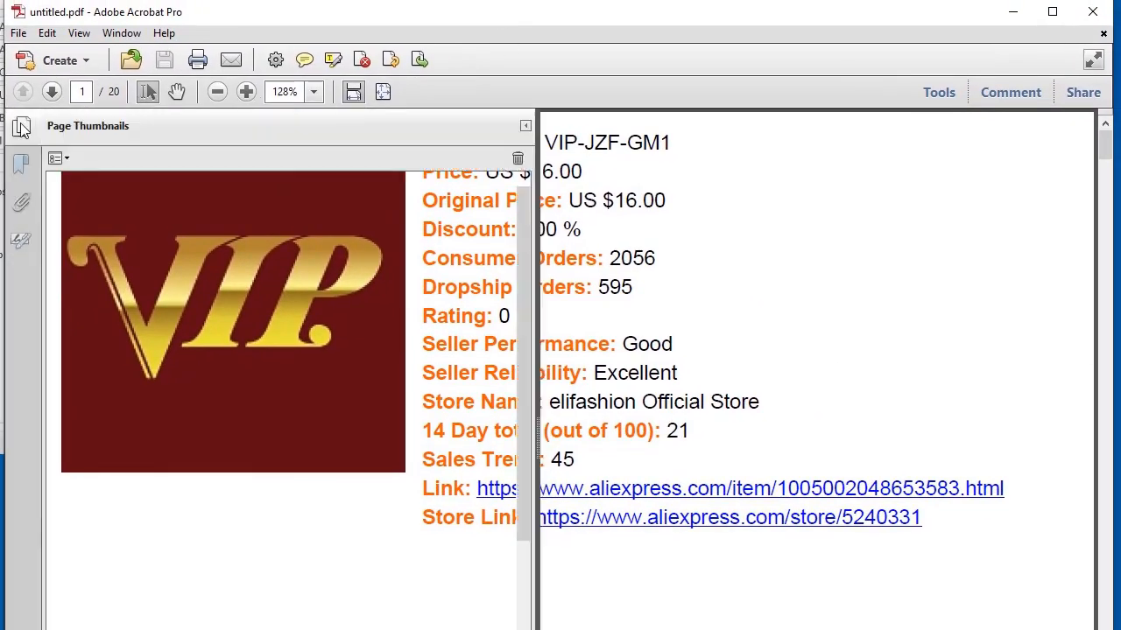
click(275, 260)
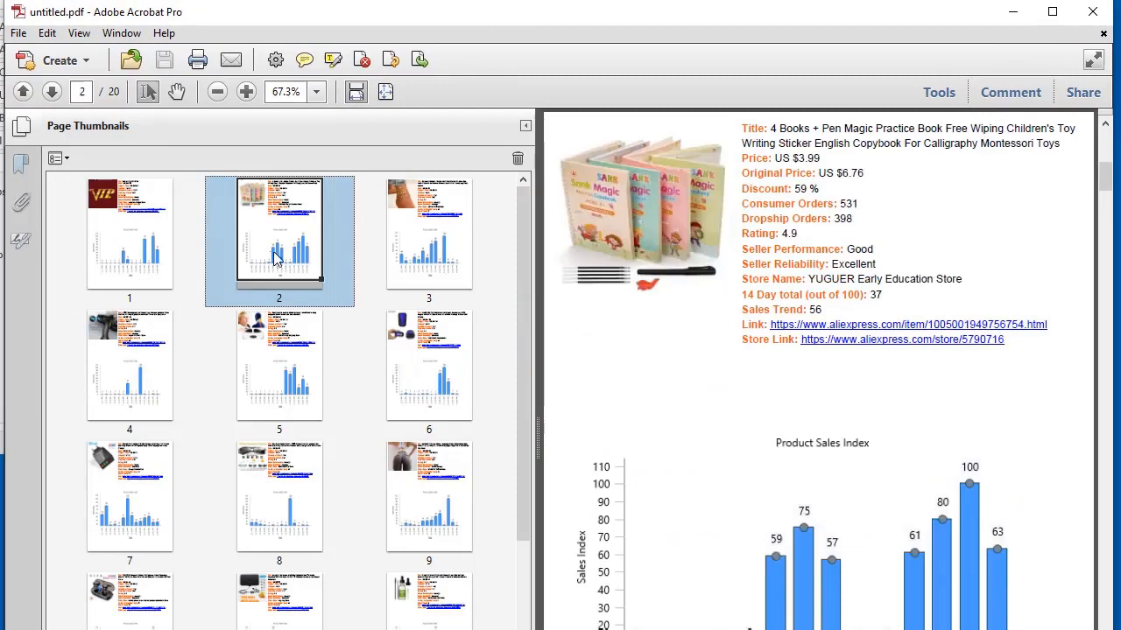
click(438, 266)
scroll(954, 316, down, 2)
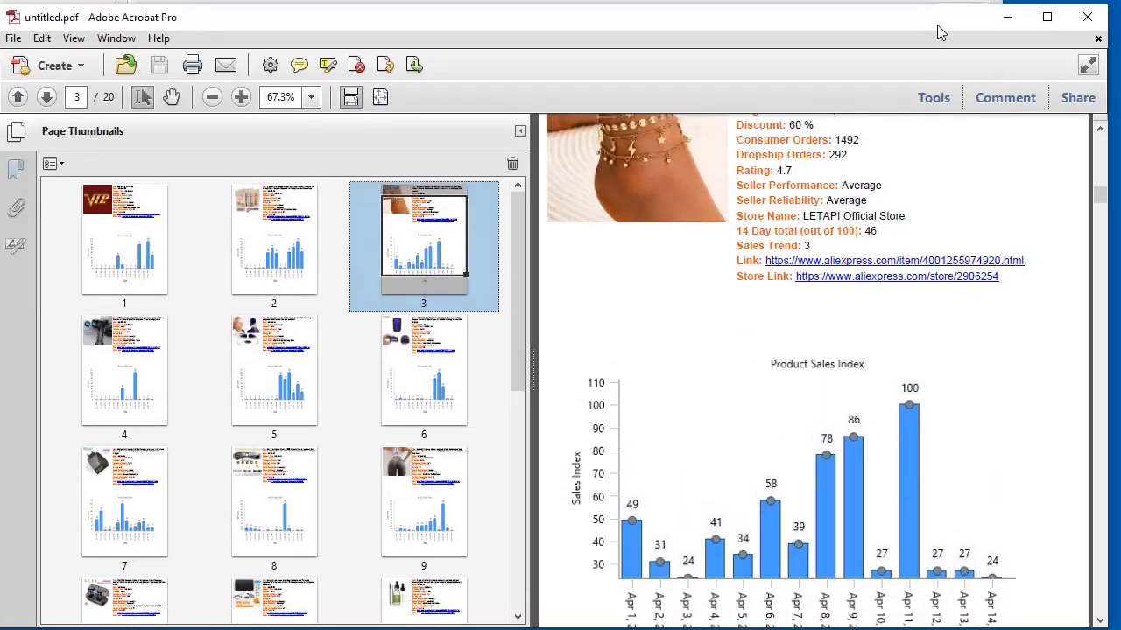
scroll(849, 289, down, 20)
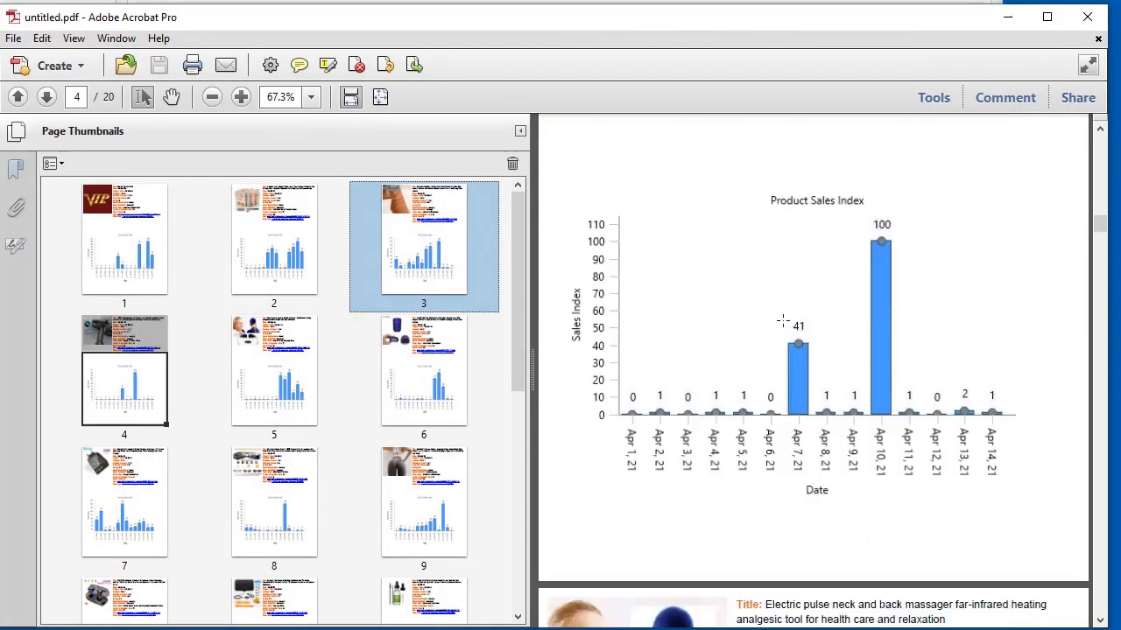
Step through report pages 6, 9, 11 and 12
click(429, 408)
click(375, 520)
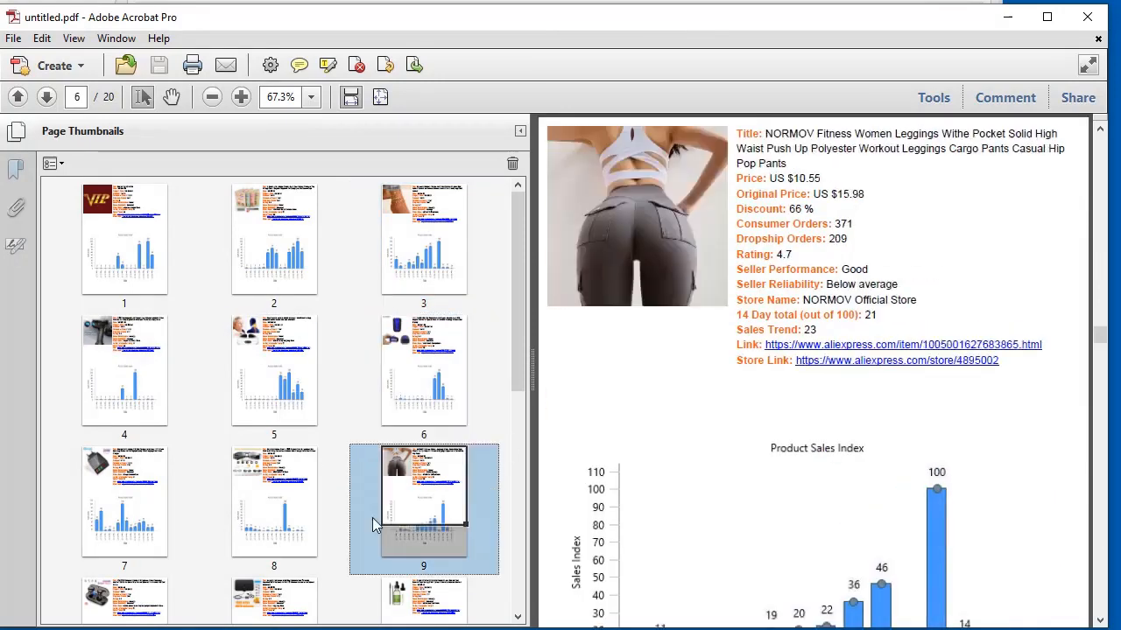
scroll(302, 470, down, 3)
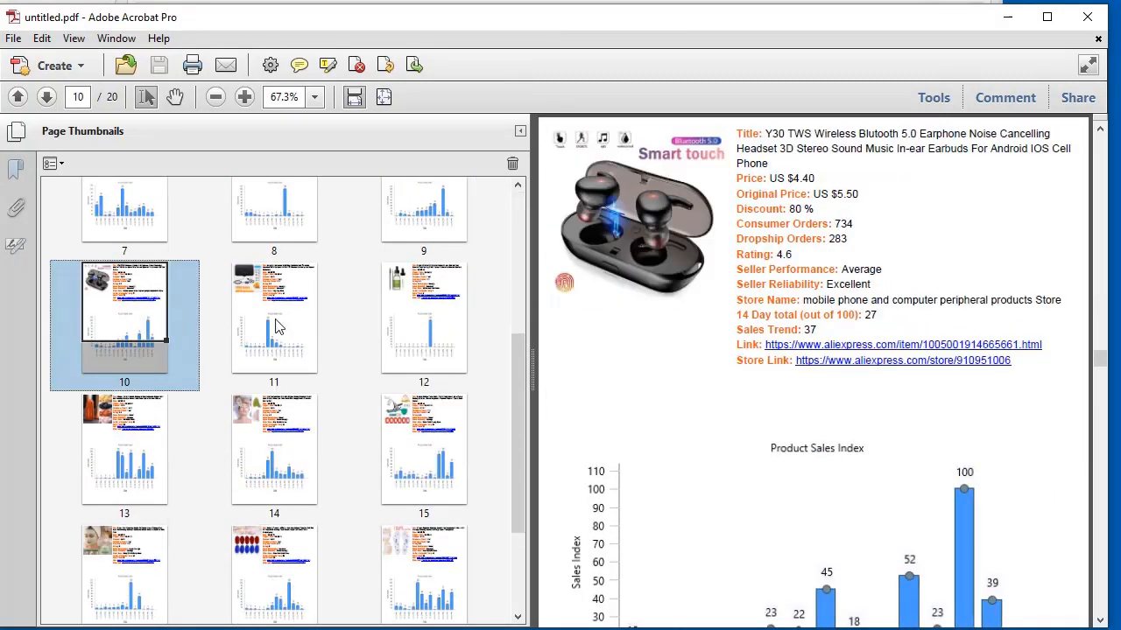
click(277, 326)
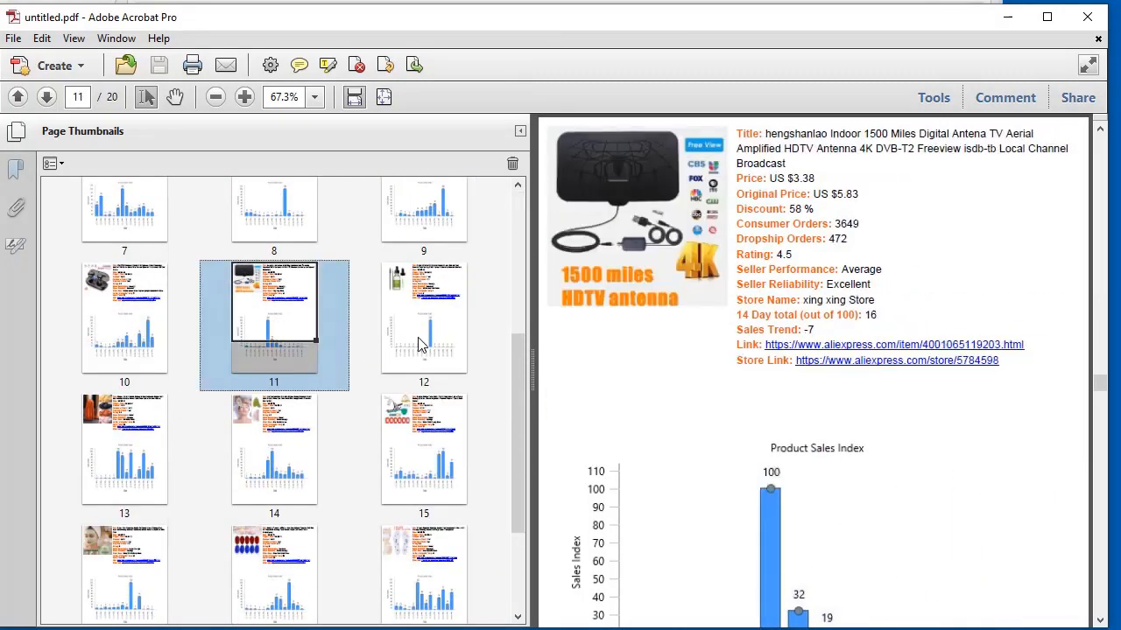
click(421, 344)
scroll(376, 350, down, 4)
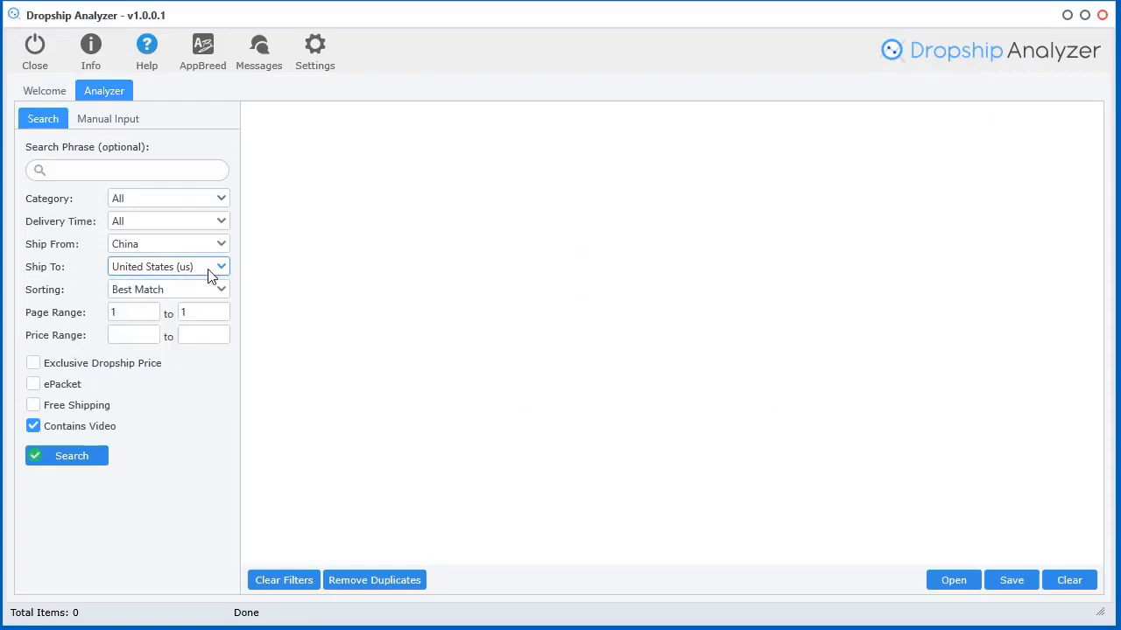
Sort by Recent Orders and choose the Home & Garden > Kitchen,Dining & Bar category
click(211, 289)
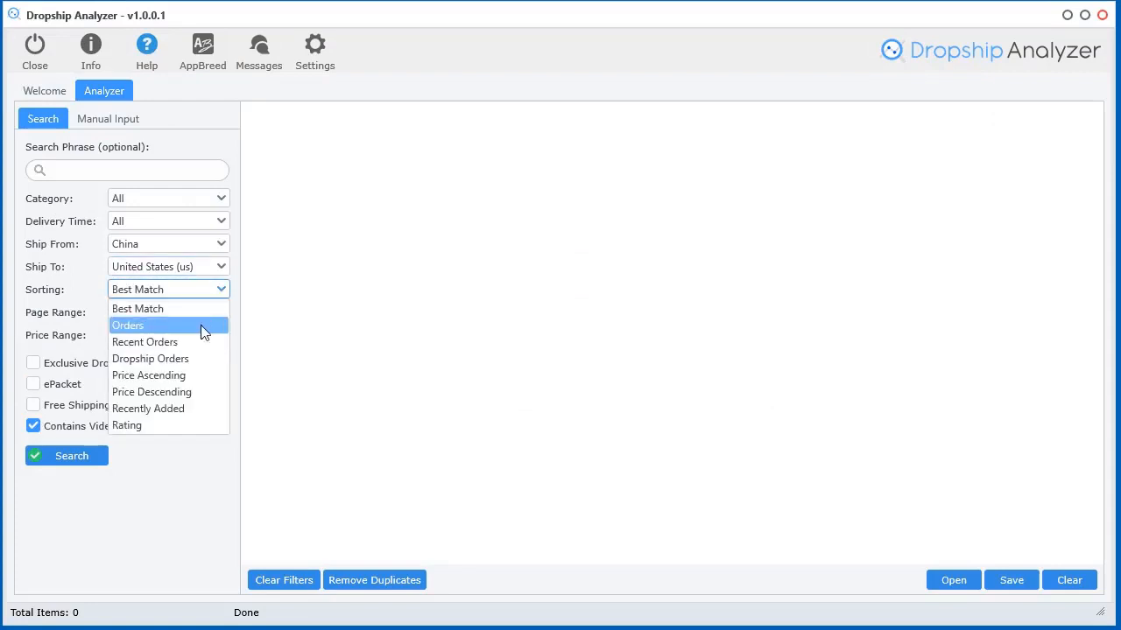
click(144, 342)
click(220, 198)
click(403, 362)
click(441, 383)
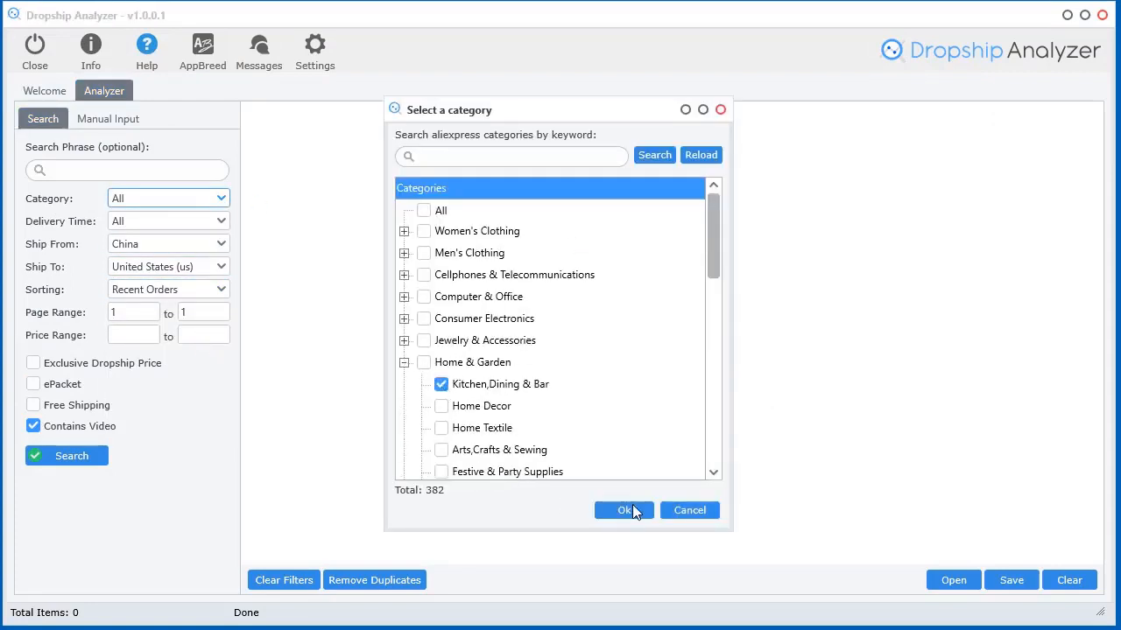
click(623, 509)
Run the search and scroll across the 20 resulting kitchen products
click(67, 455)
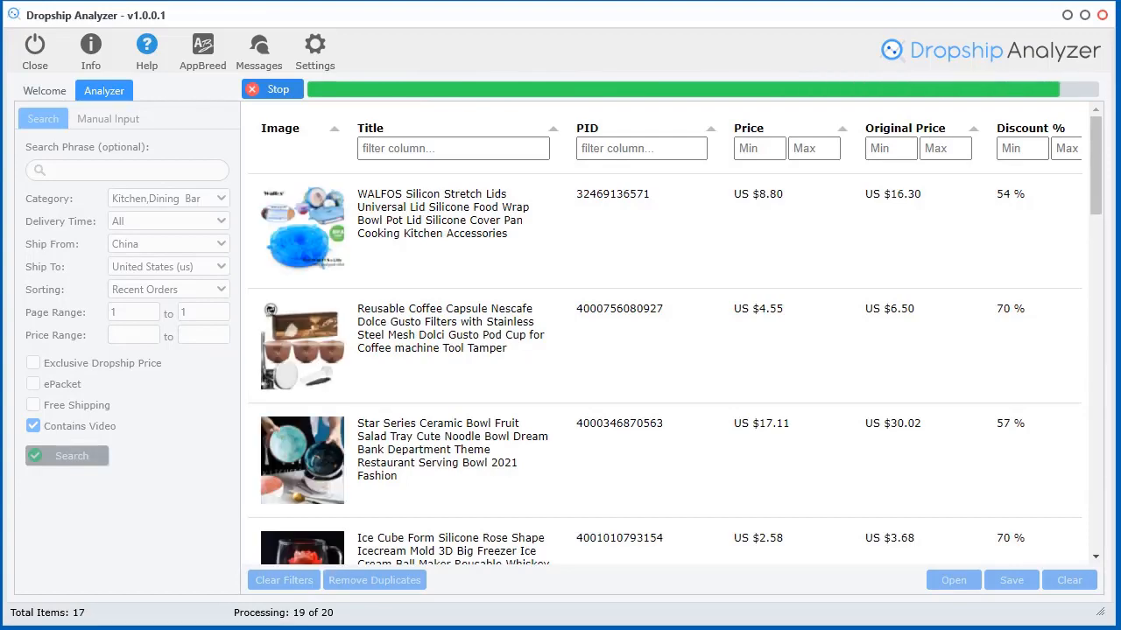
scroll(655, 561, right, 10)
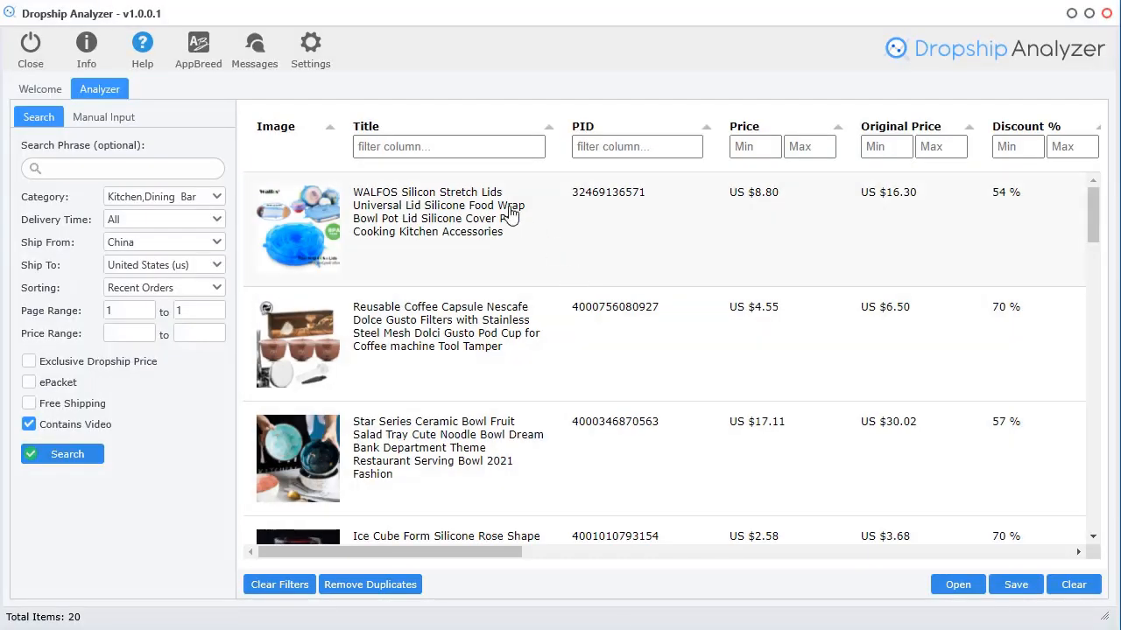
click(149, 58)
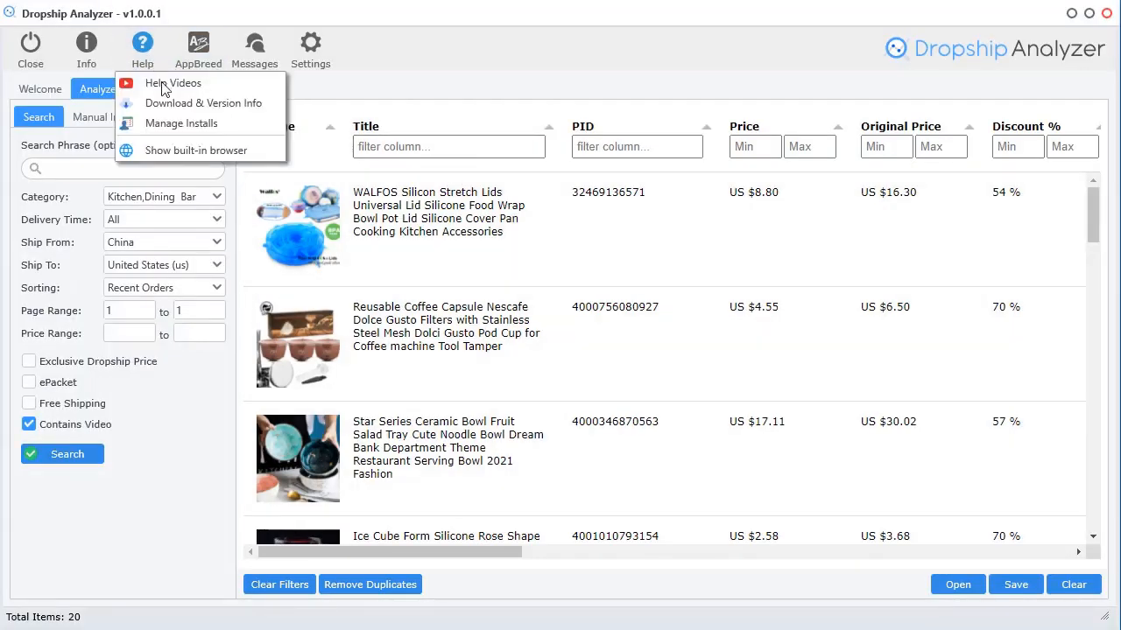
Open Help Videos and preview the Video 3 search tutorial at 07:36, then close the player
click(173, 82)
scroll(994, 514, down, 7)
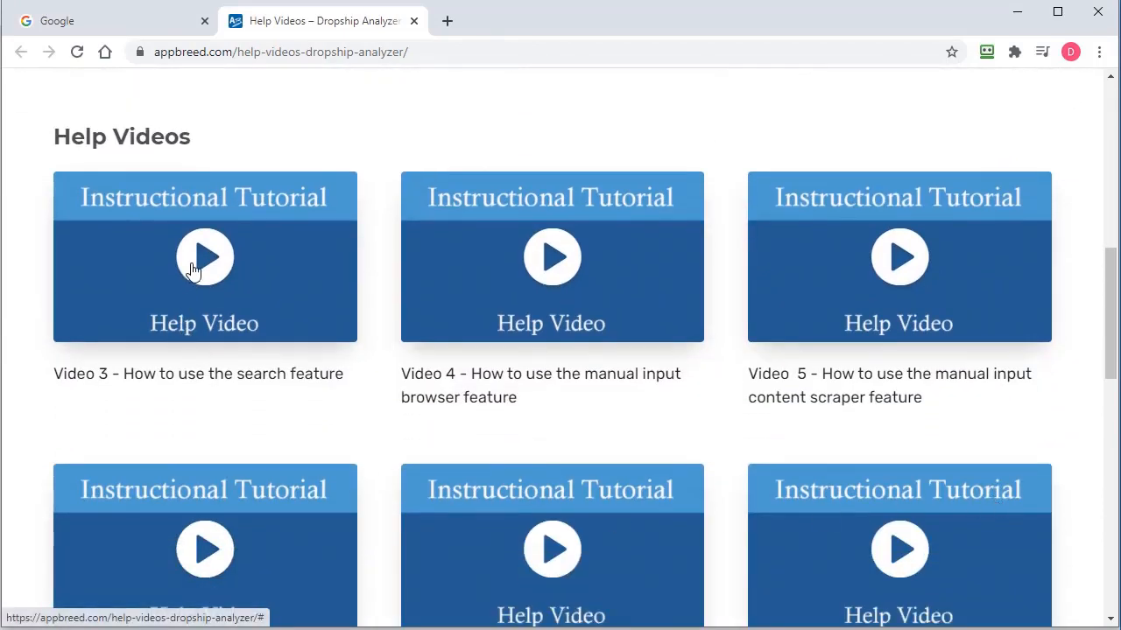
click(195, 263)
click(497, 605)
click(757, 604)
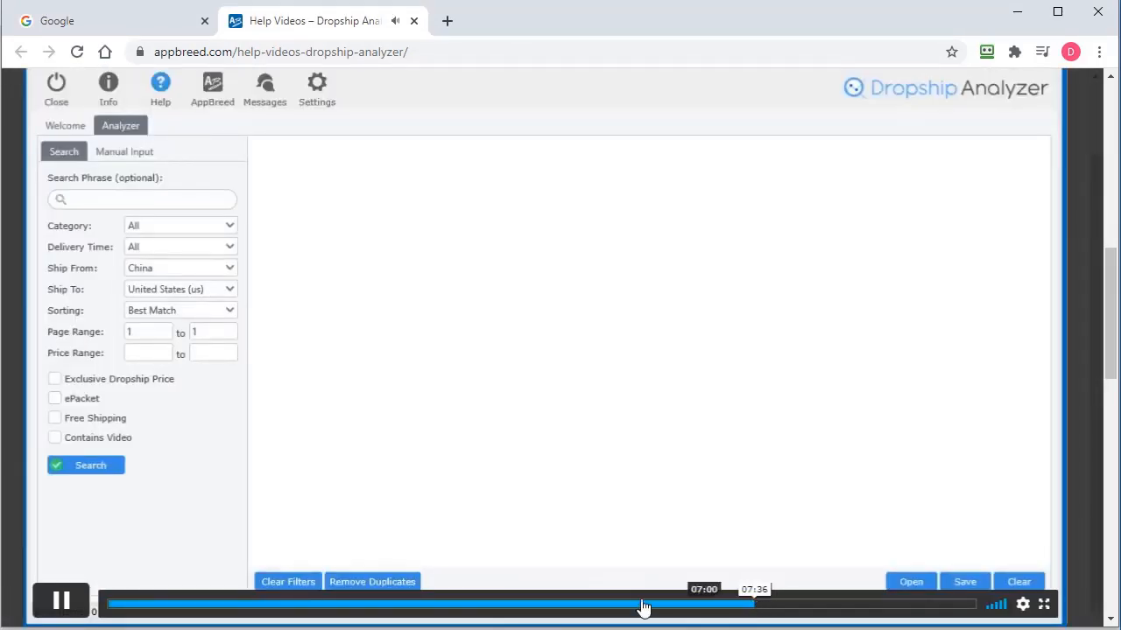
click(67, 616)
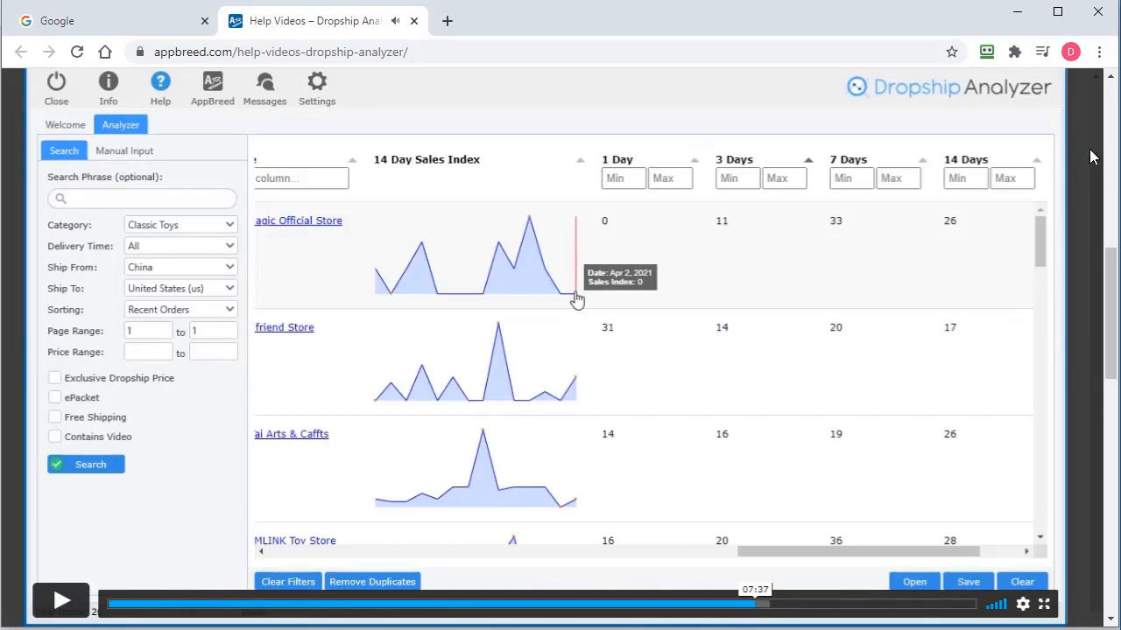
click(1094, 179)
scroll(1051, 380, down, 3)
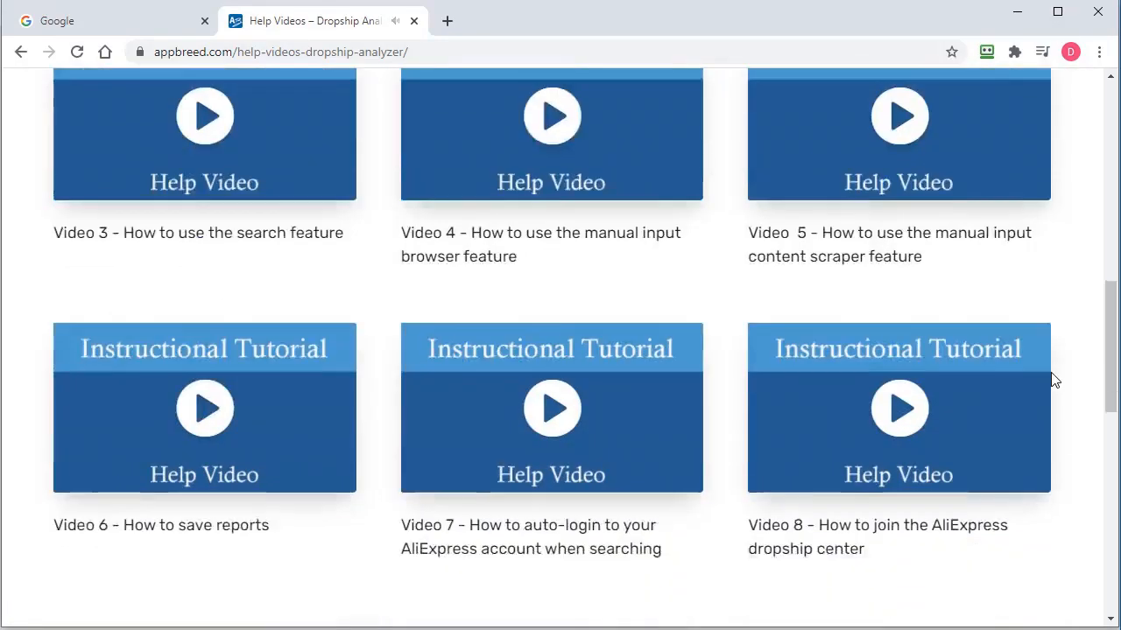
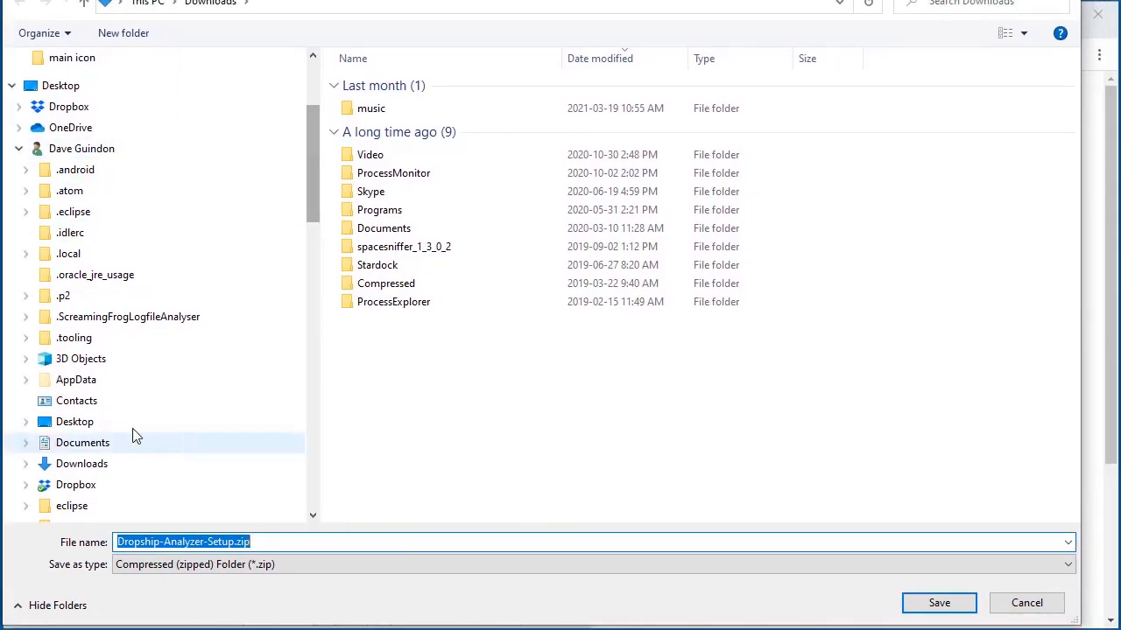
Save Dropship-Analyzer-Setup.zip into Downloads and open the finished download's options menu
scroll(132, 421, down, 2)
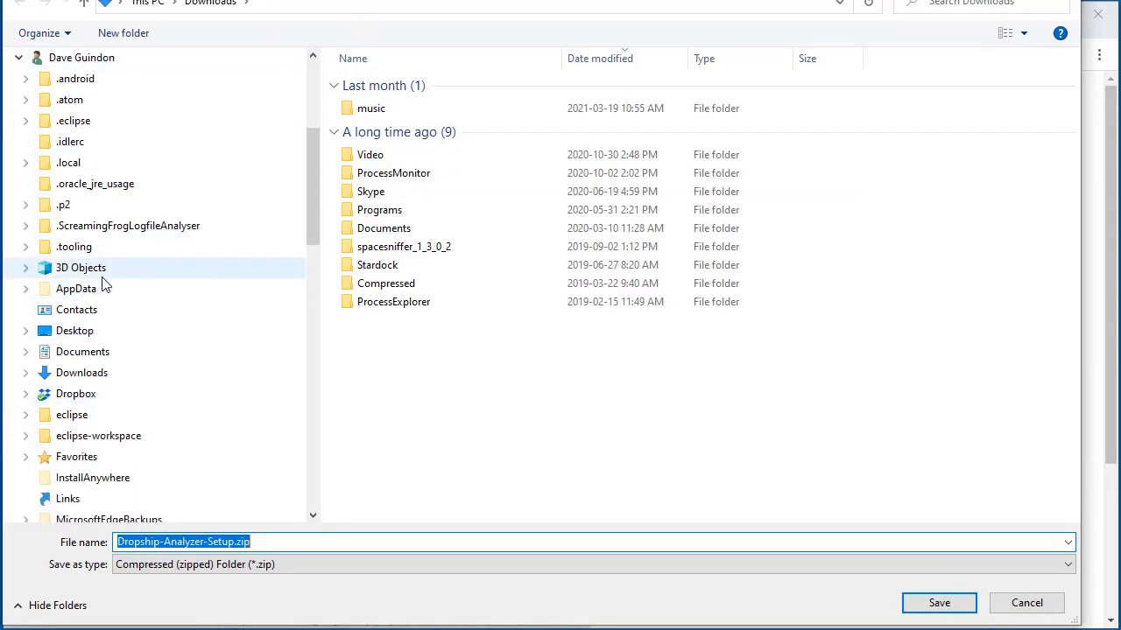
scroll(83, 337, down, 5)
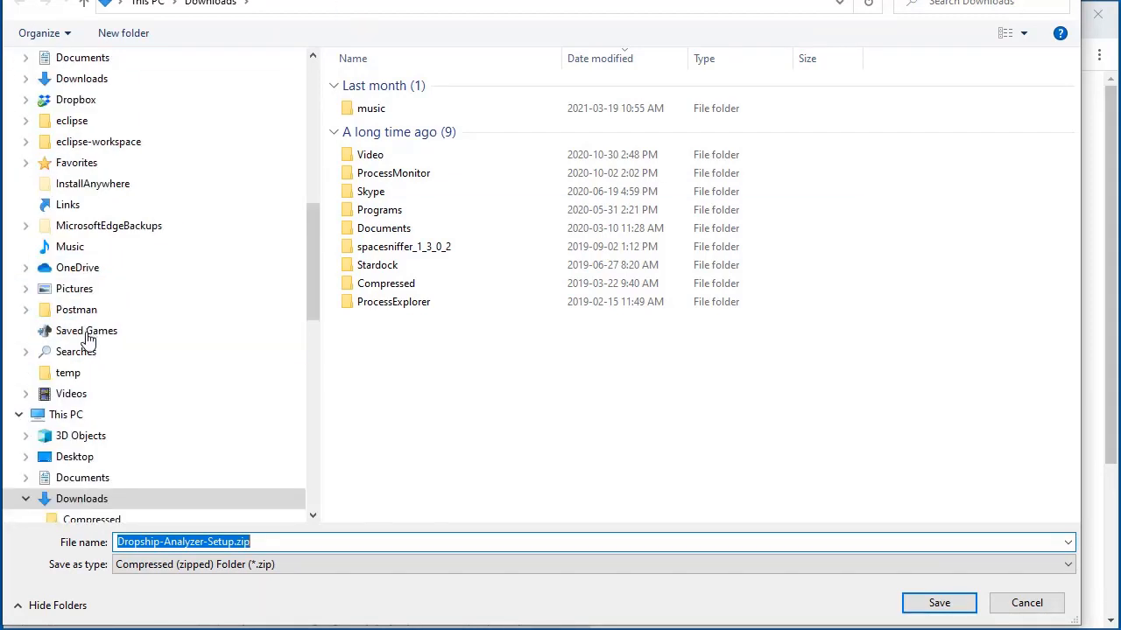
scroll(213, 450, down, 2)
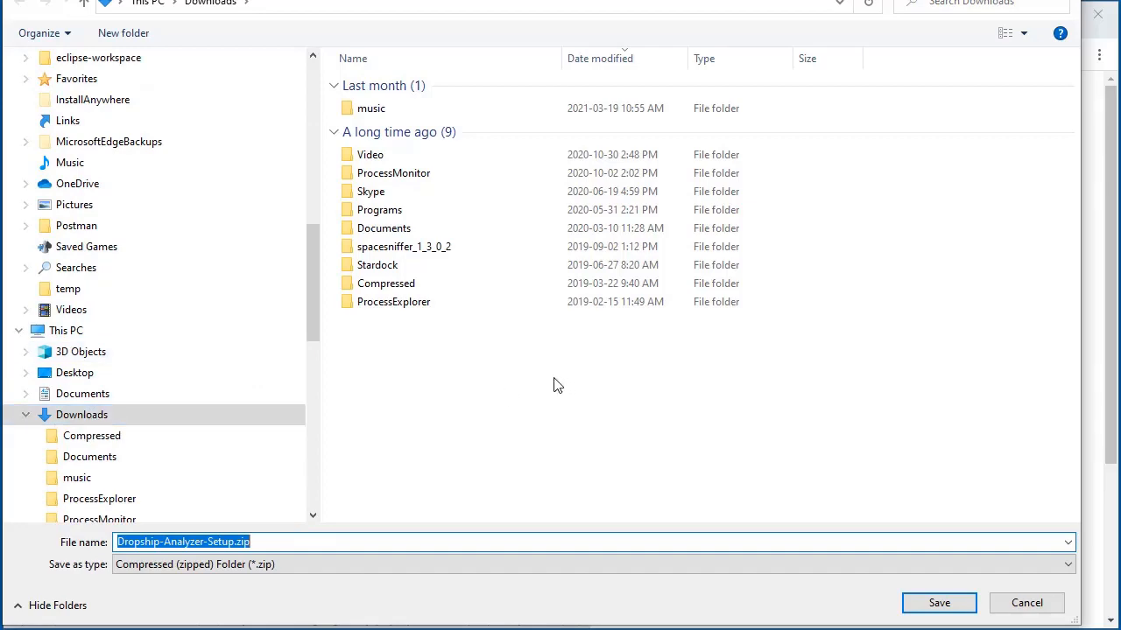
click(938, 603)
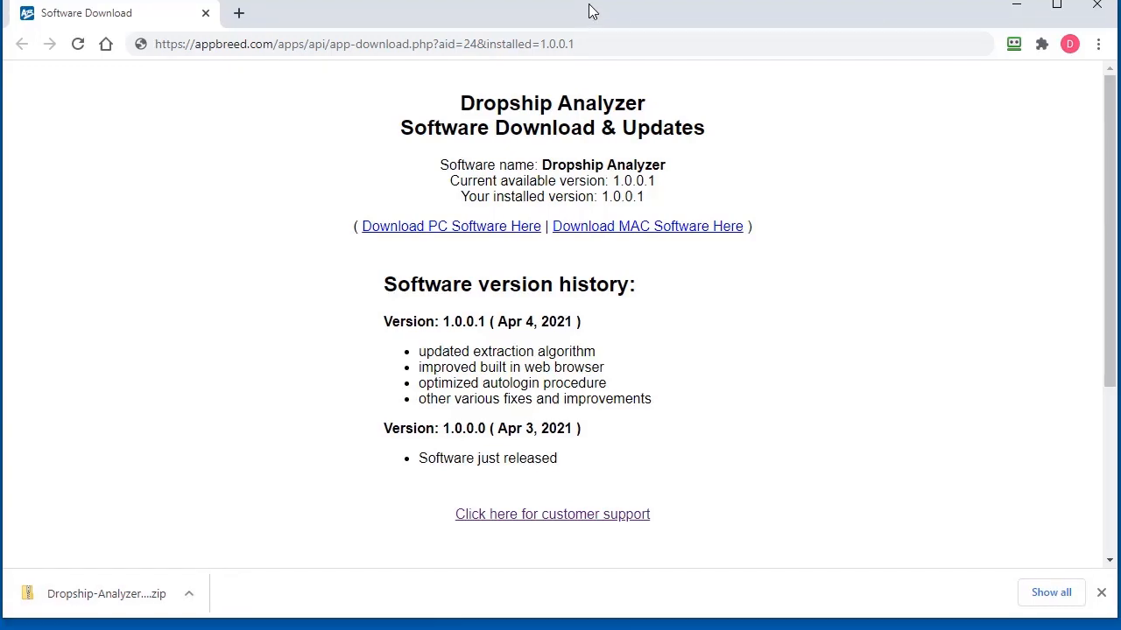
click(189, 604)
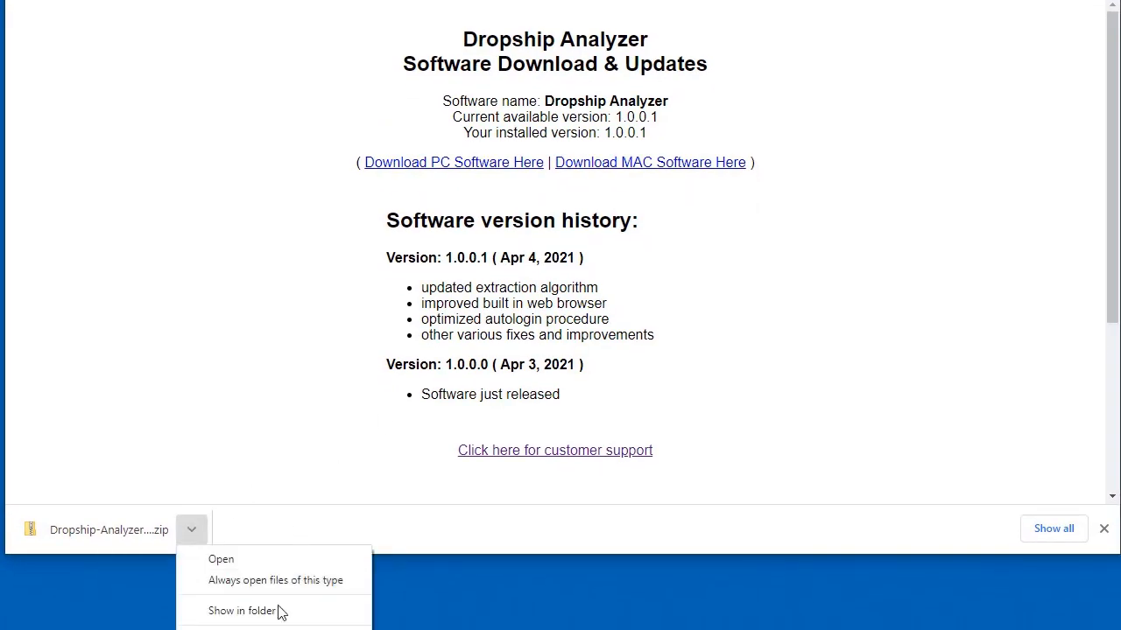
Show the zip in File Explorer and extract it to the suggested Dropship-Analyzer-Setup folder
click(241, 611)
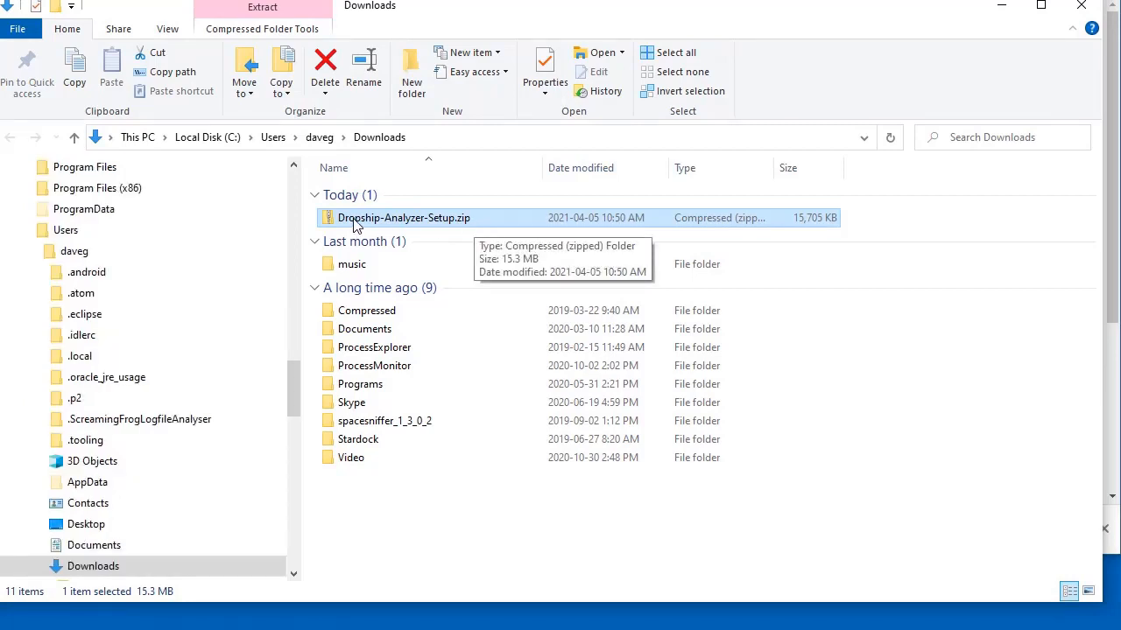
right_click(407, 225)
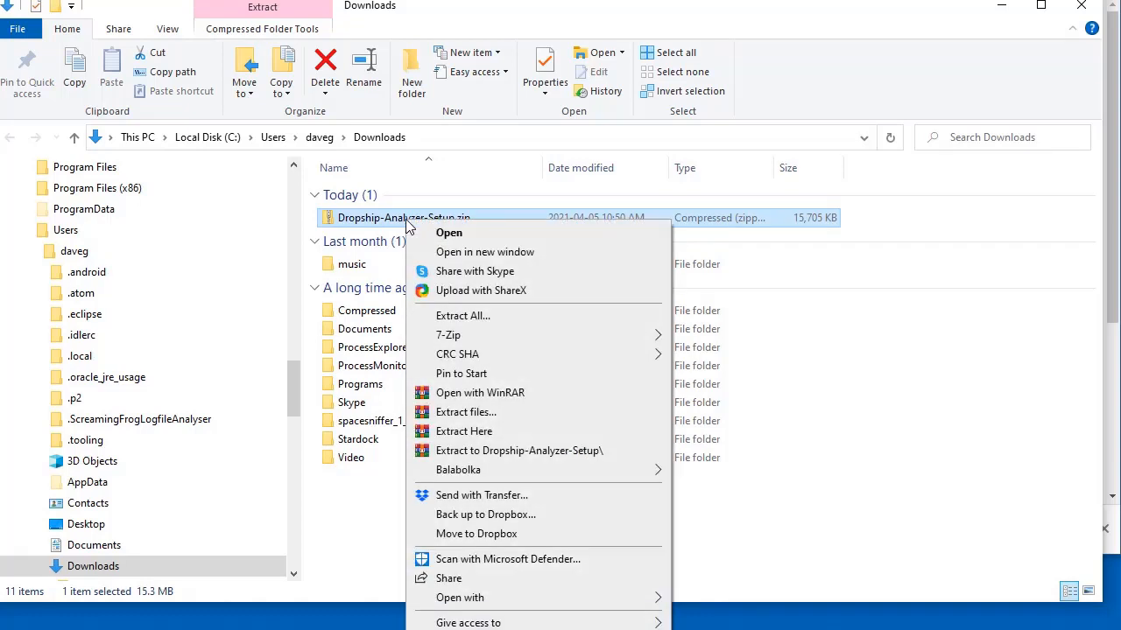
click(464, 317)
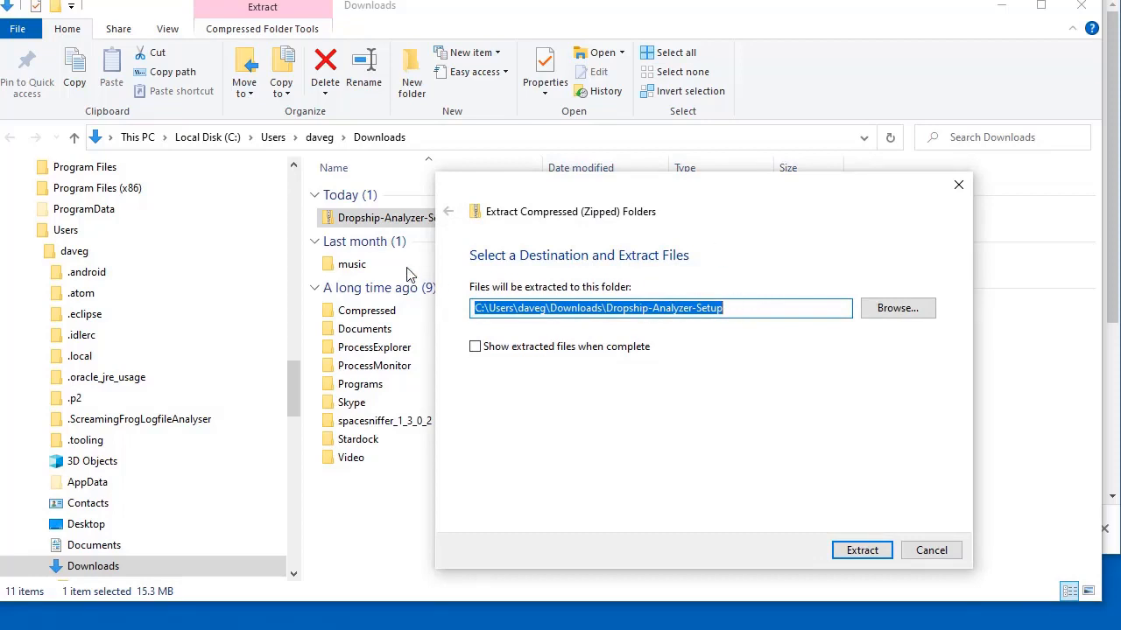
drag(650, 206, 634, 289)
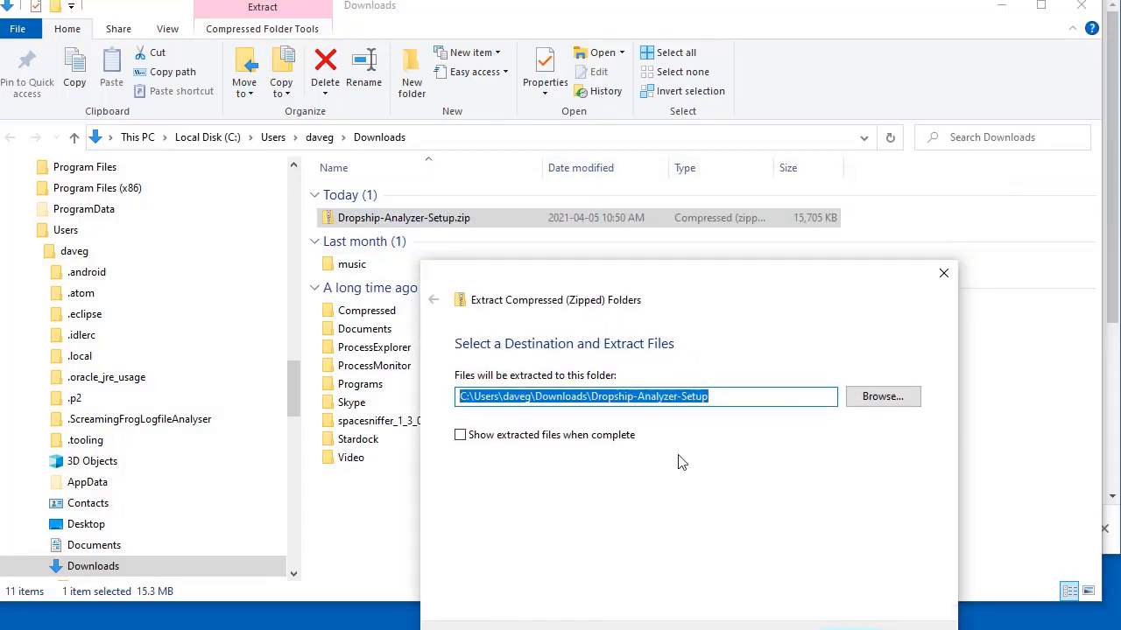
drag(751, 290, 714, 256)
click(743, 537)
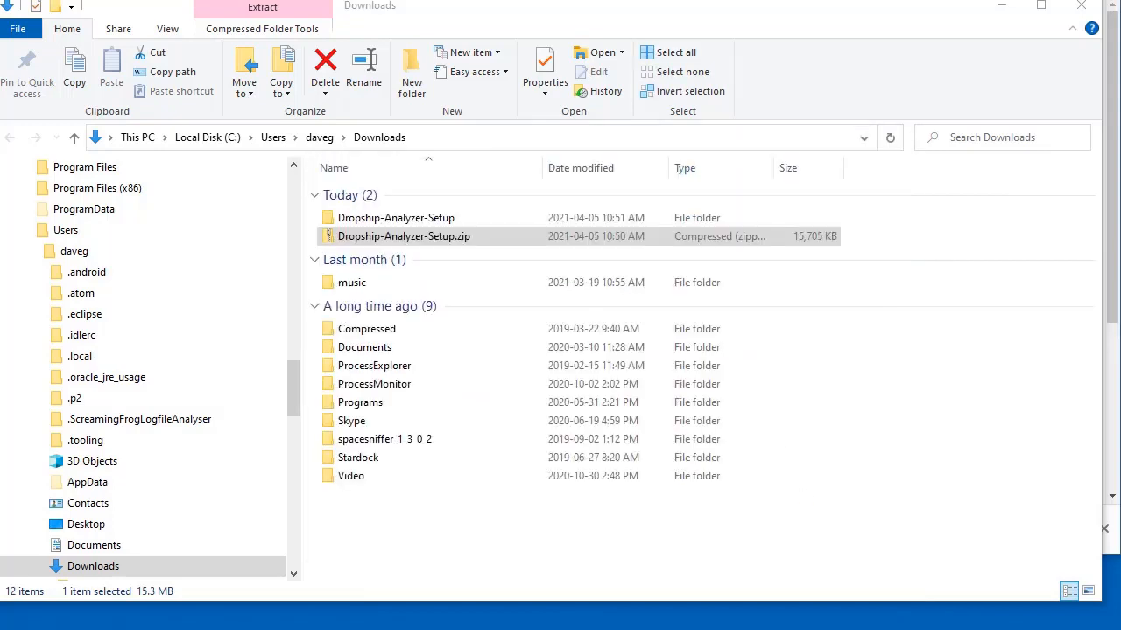
Open the extracted Dropship-Analyzer-Setup folder and run Dropship-Analyzer-Setup.exe as administrator
click(410, 225)
double_click(411, 225)
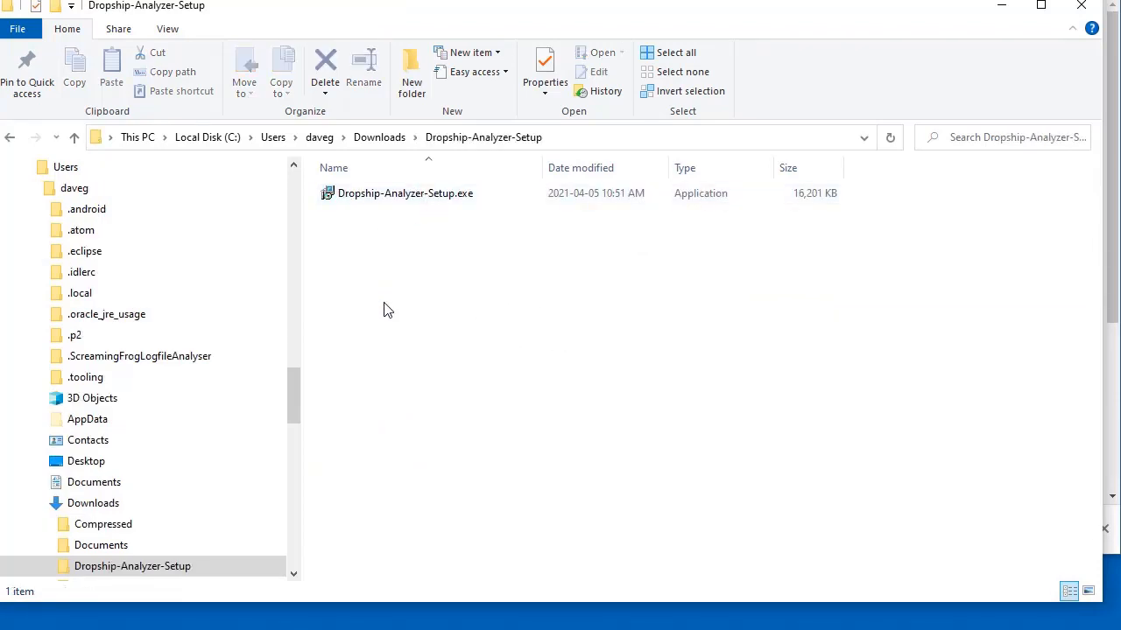
right_click(388, 194)
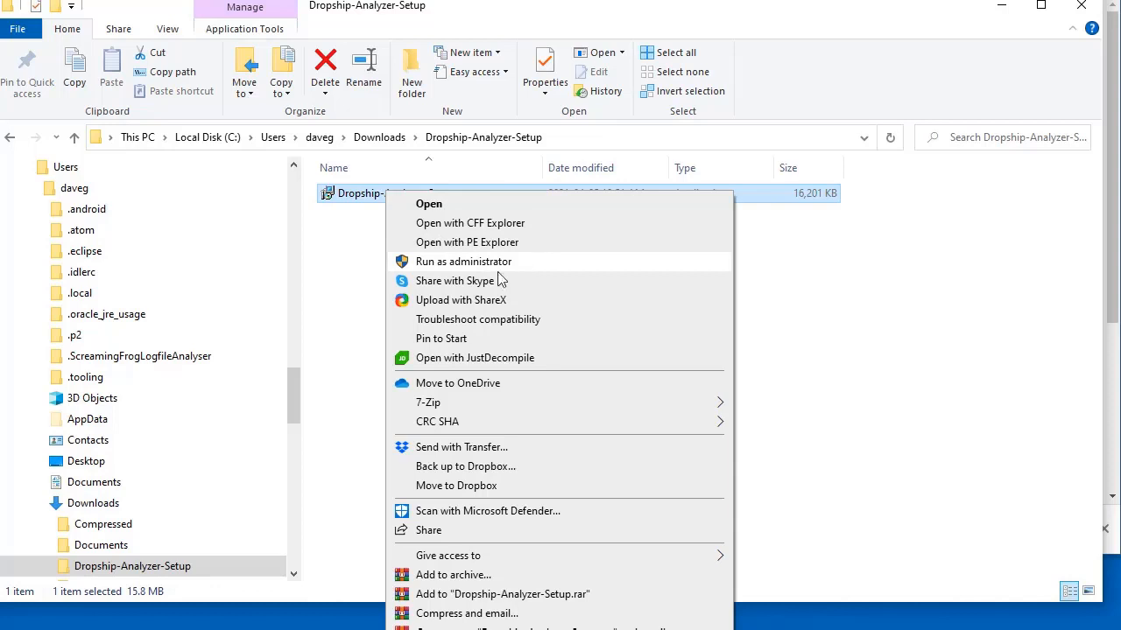
click(336, 266)
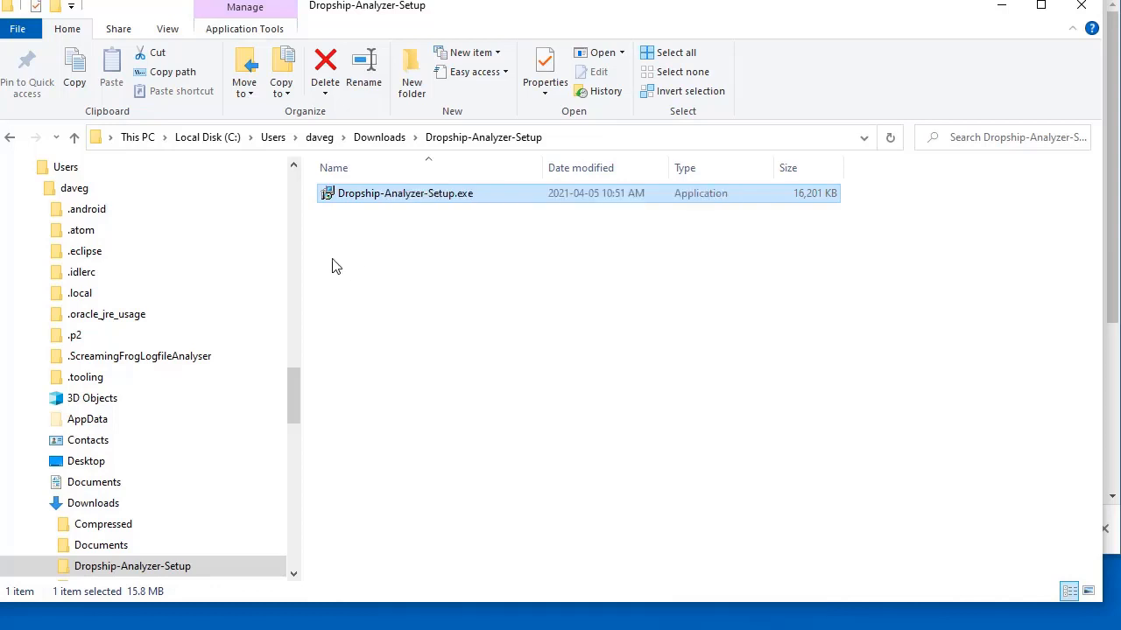
right_click(382, 200)
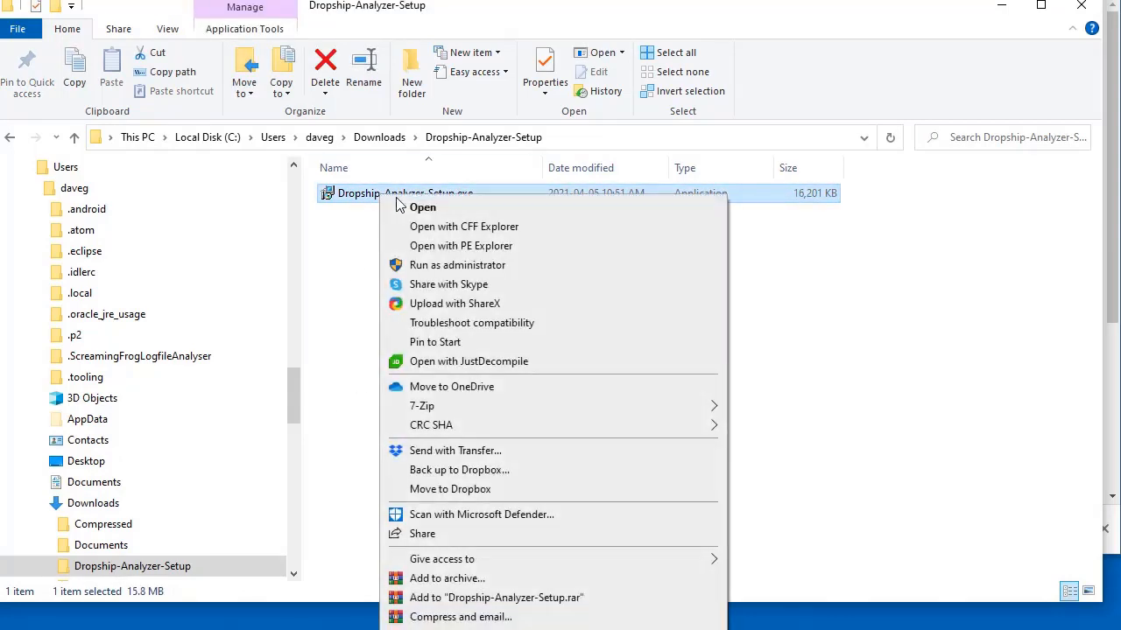
click(395, 253)
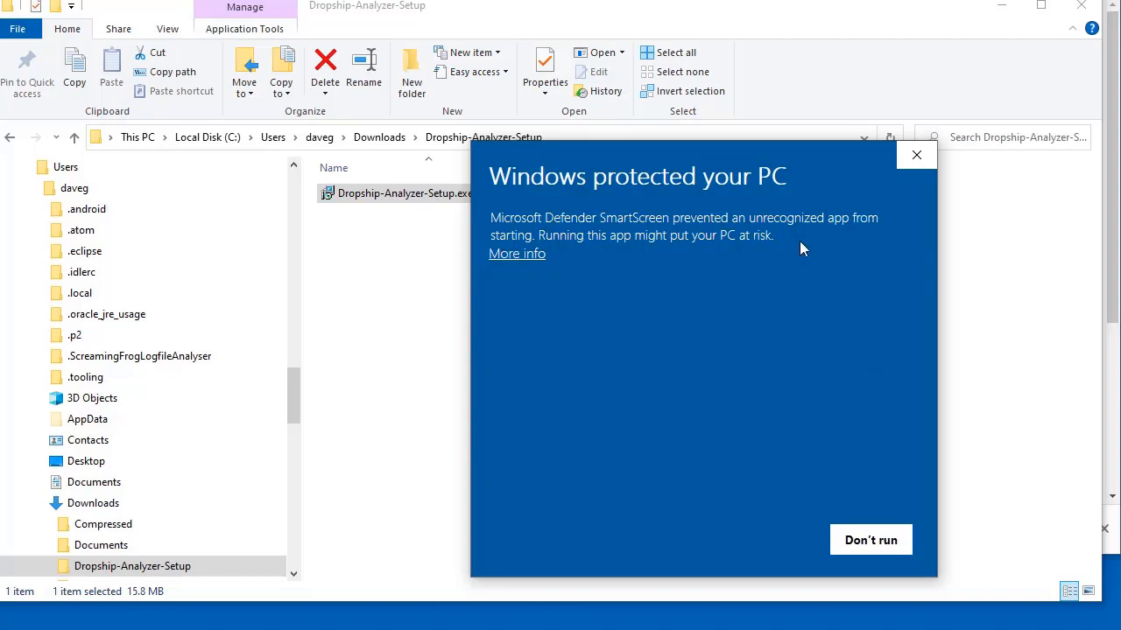
Let the SmartScreen-blocked installer run anyway via More info
drag(792, 162, 699, 155)
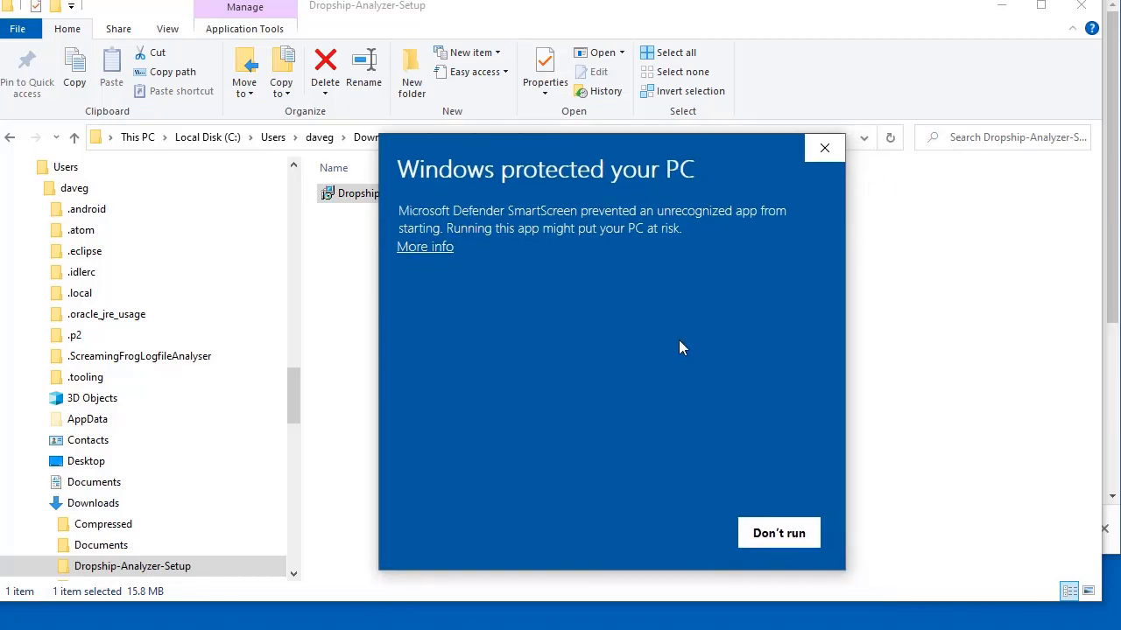
click(425, 248)
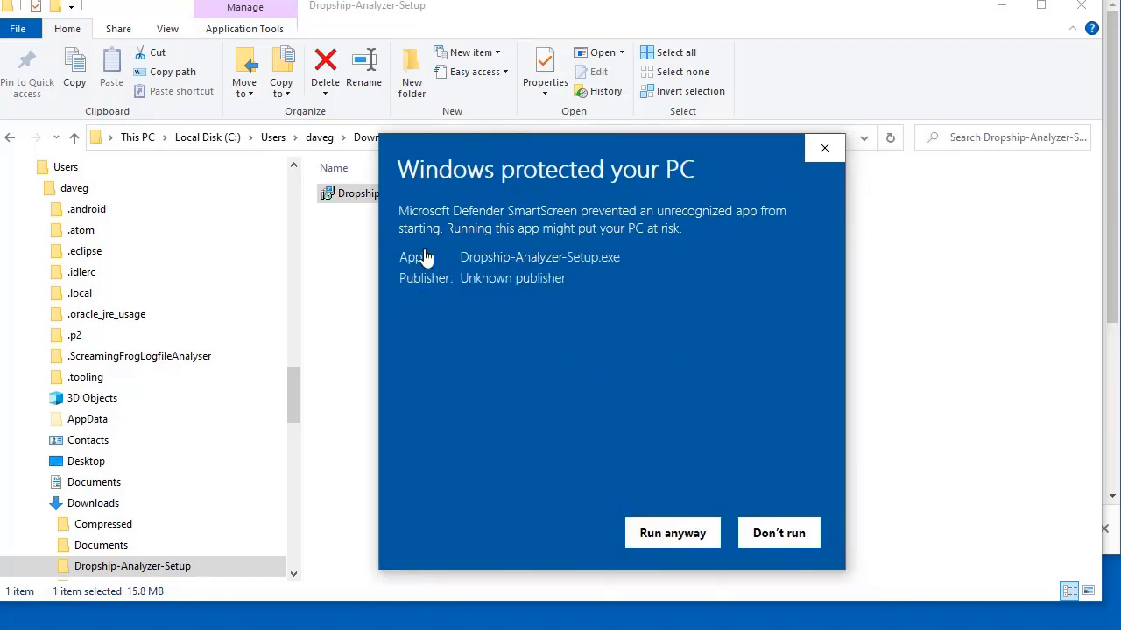
click(696, 533)
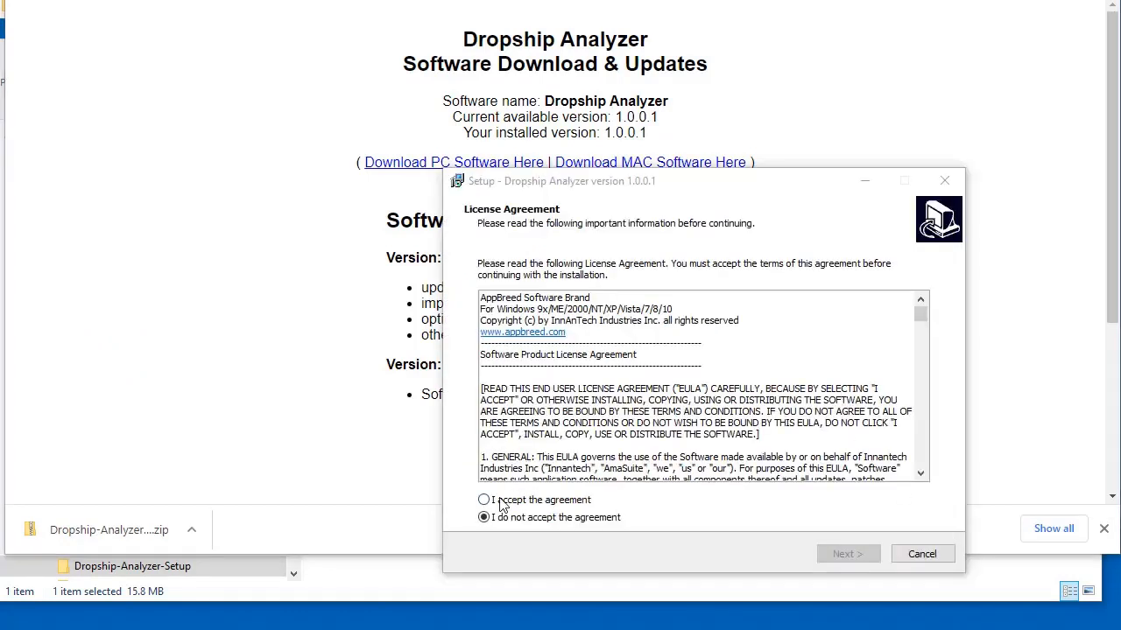
Accept the licence, keep default location and desktop shortcut, install and launch Dropship Analyzer
click(517, 502)
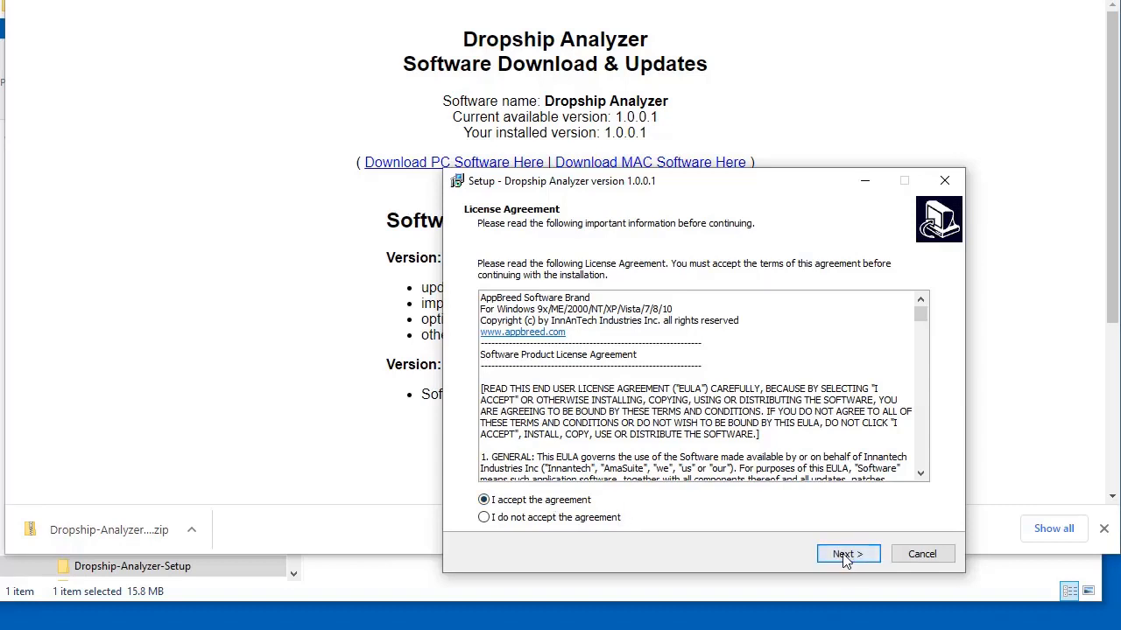
click(848, 557)
click(853, 560)
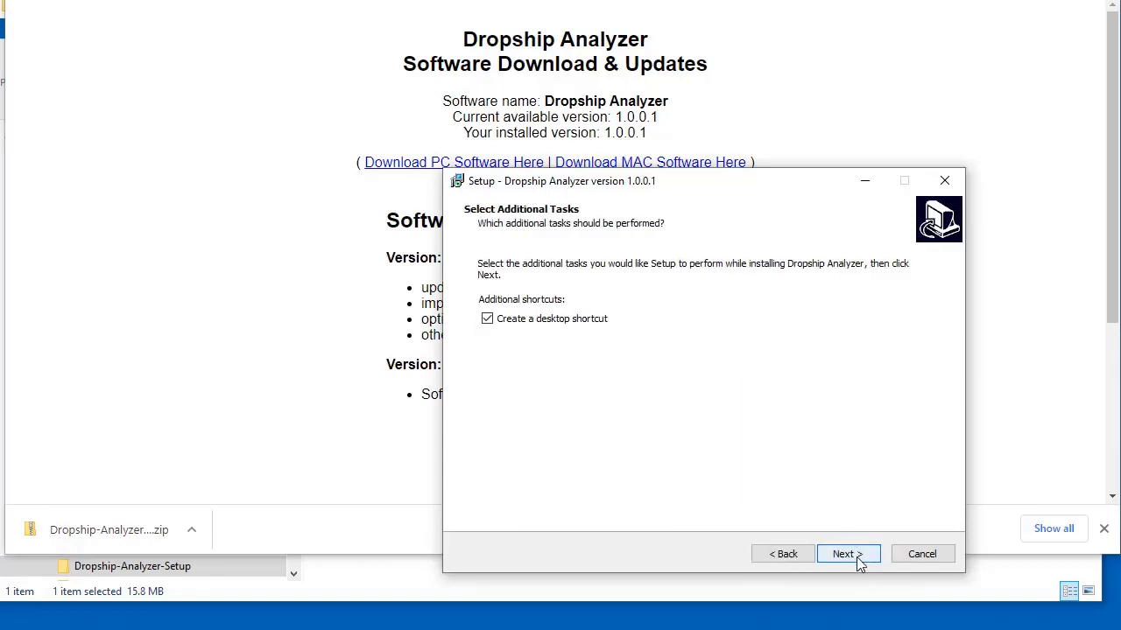
click(858, 559)
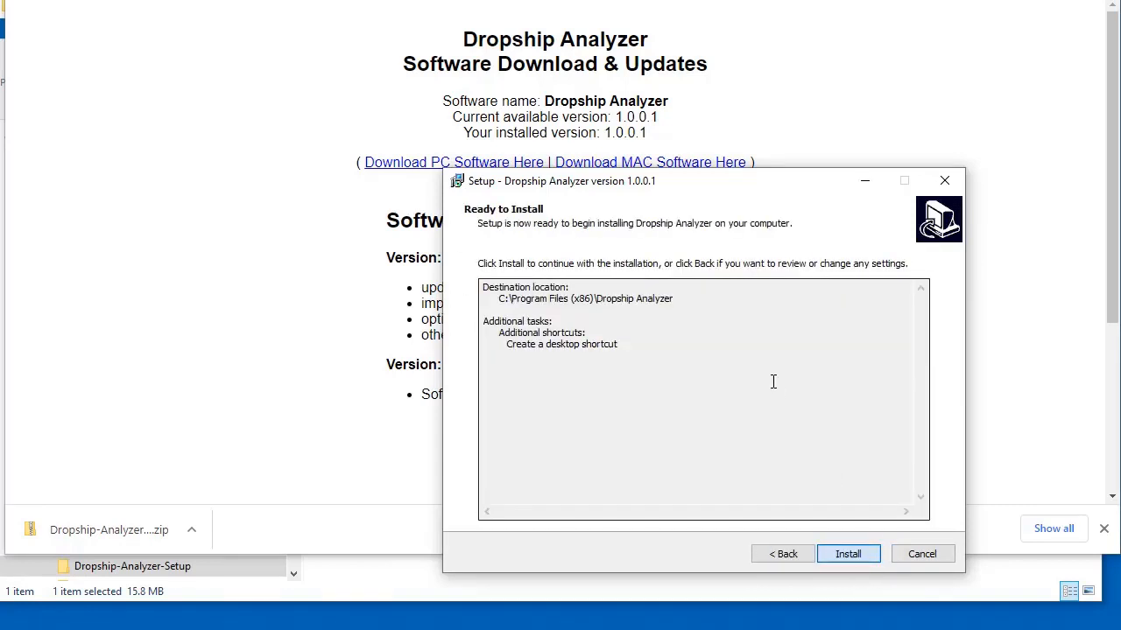
click(869, 556)
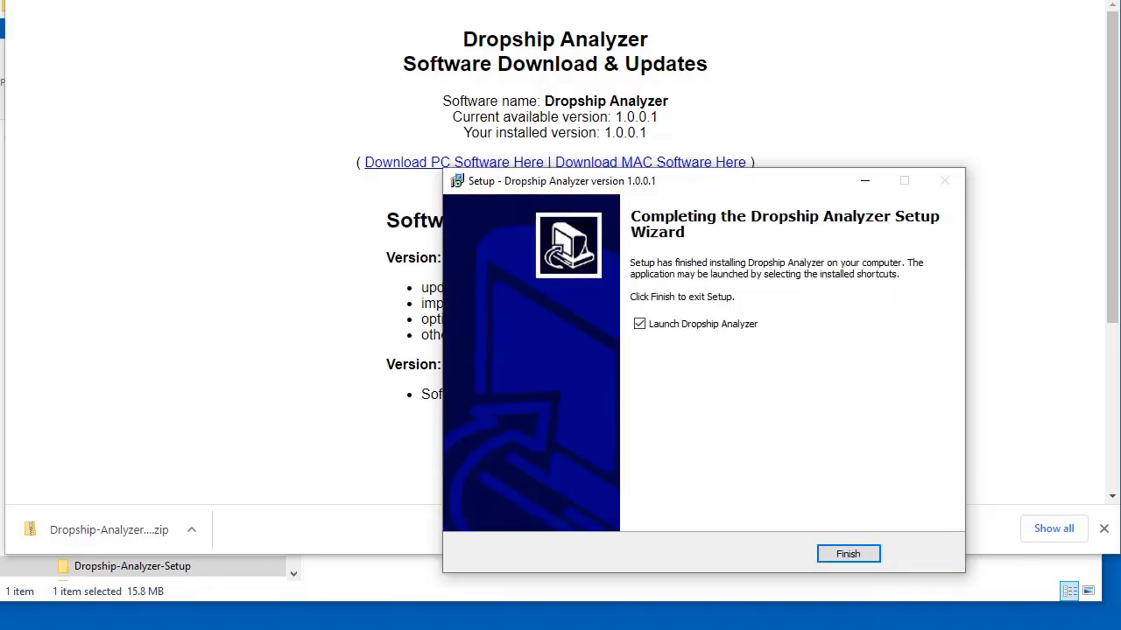
click(849, 557)
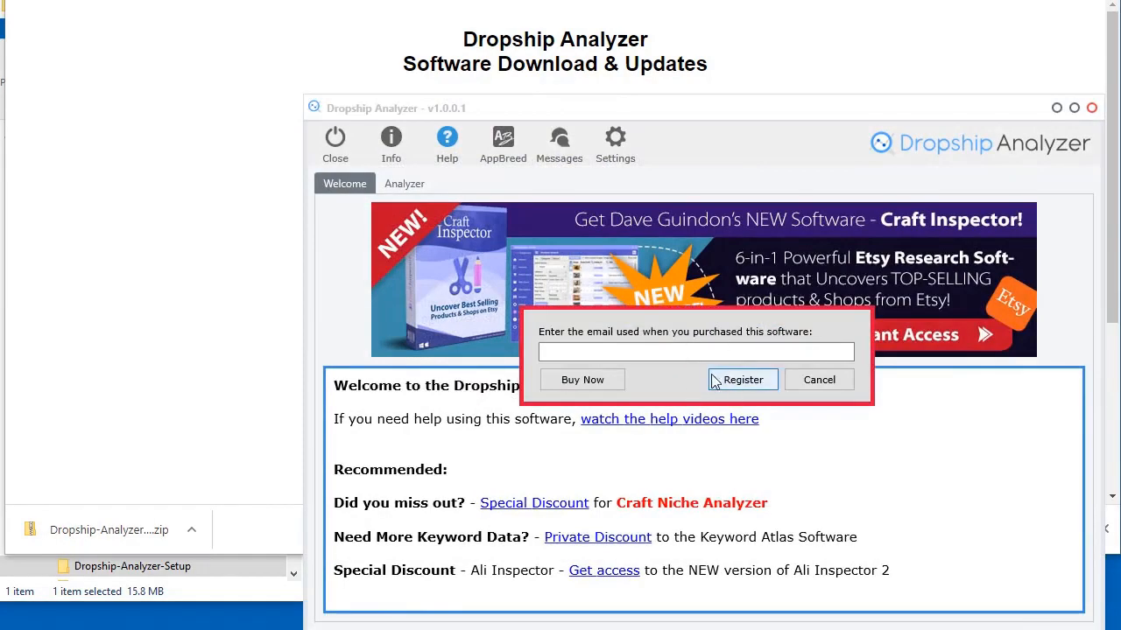
Register Dropship Analyzer with the pasted purchase e-mail, confirm, and open the Help options
click(677, 351)
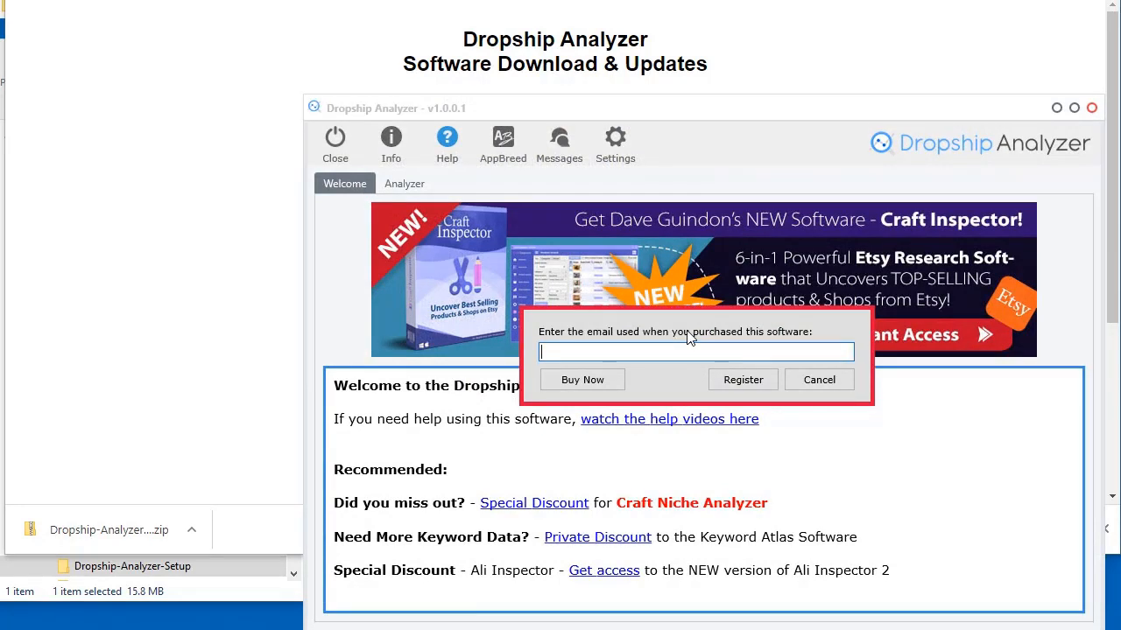
key(ctrl+v)
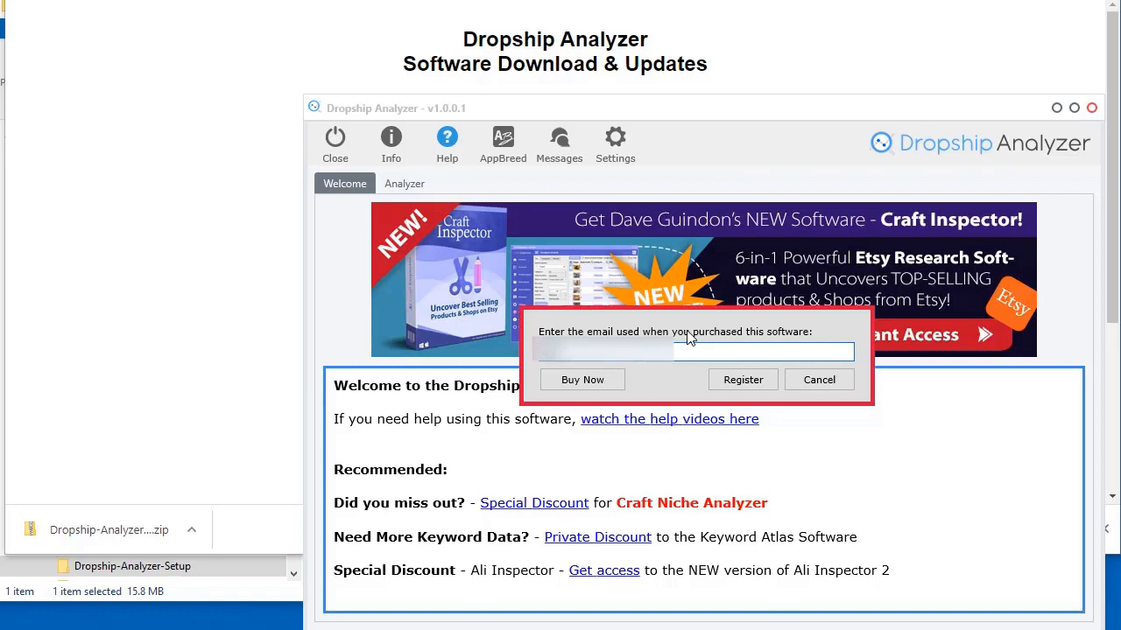
key(Return)
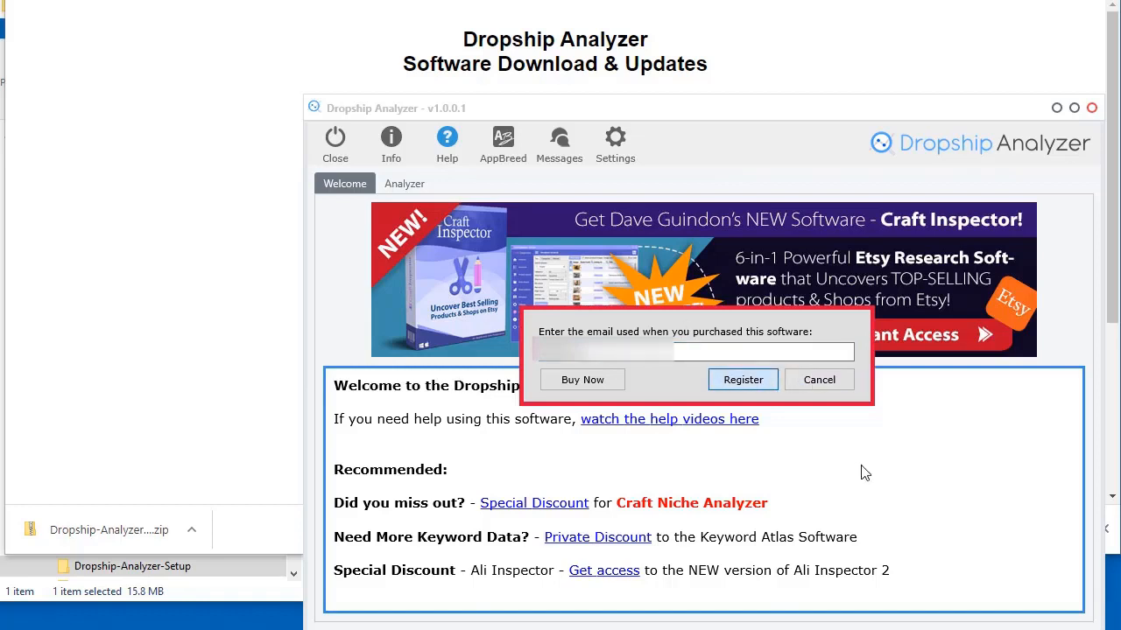
click(836, 435)
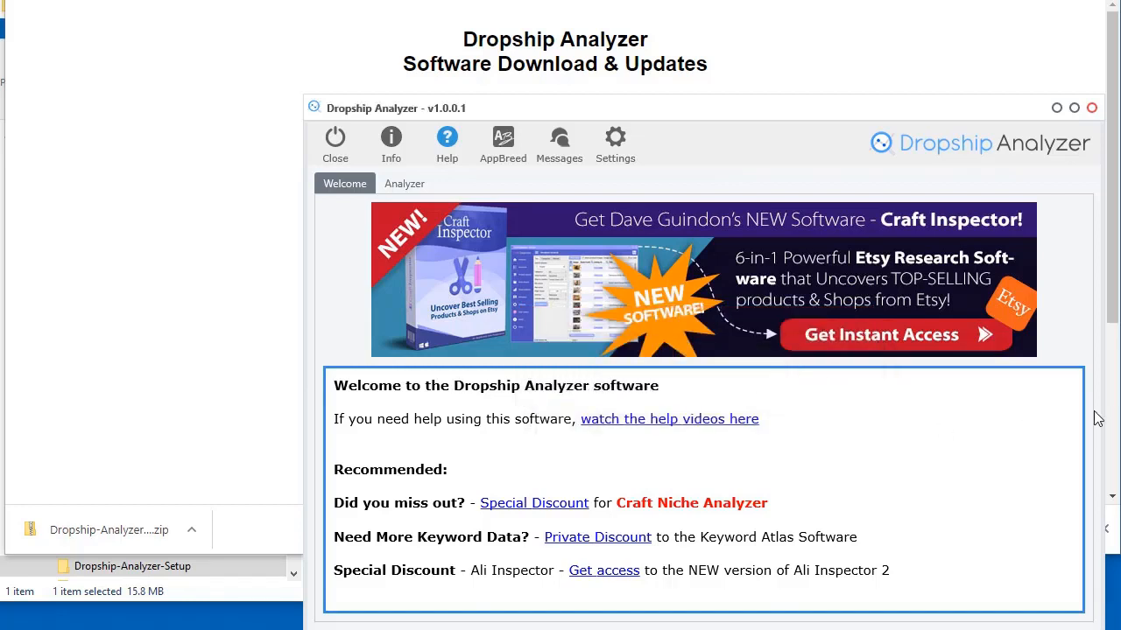
click(449, 155)
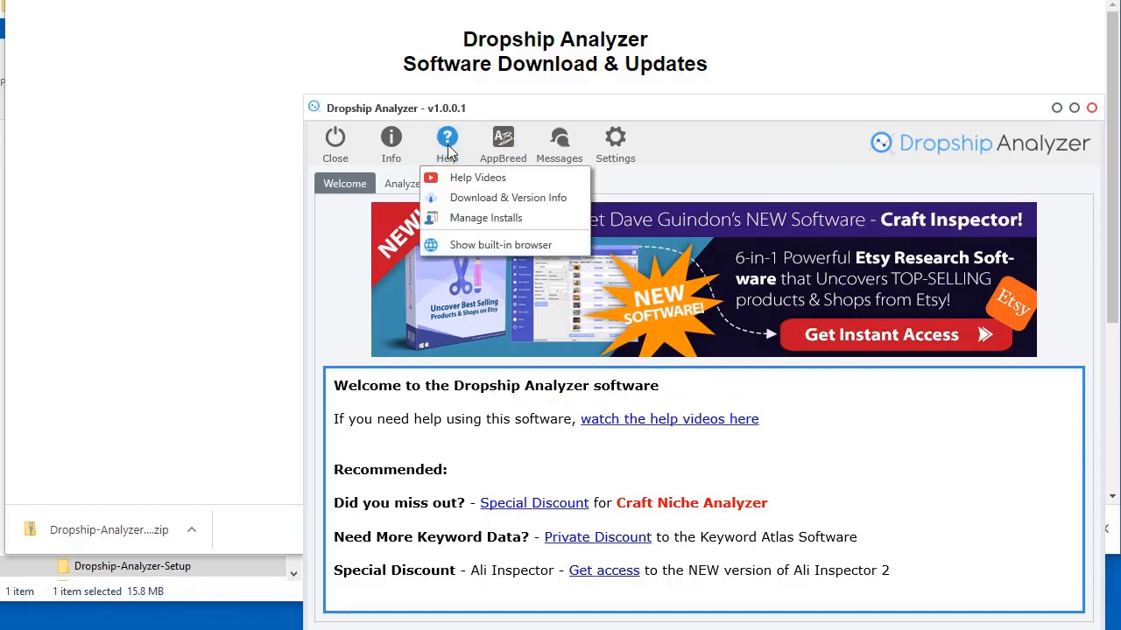
View the Software Download & Updates page, then choose Help > Manage Installs
click(496, 199)
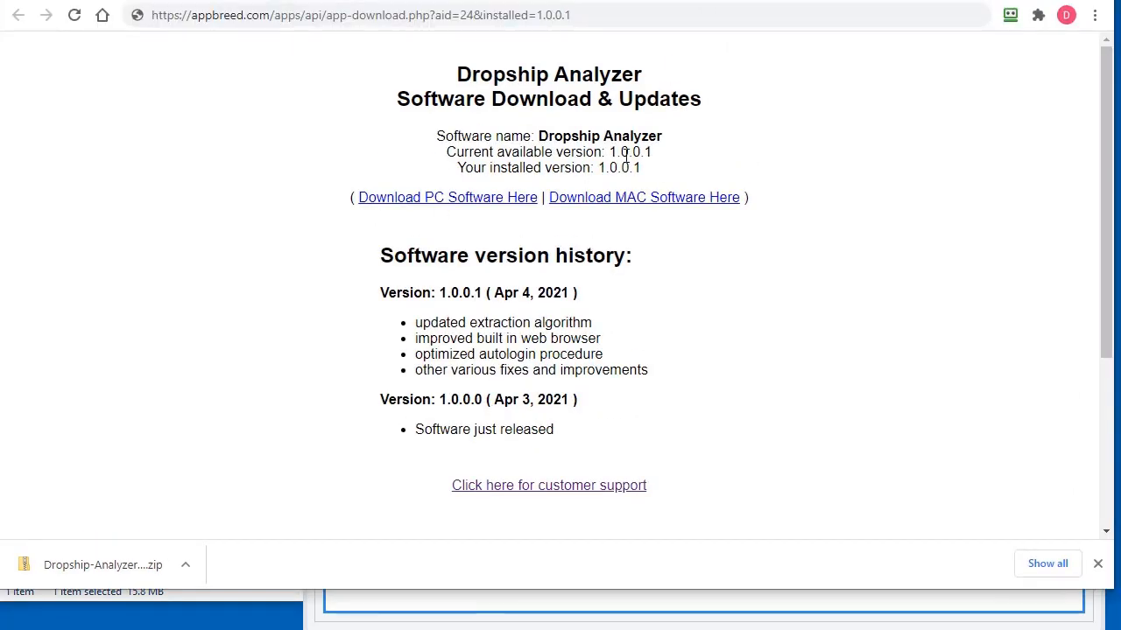
key(alt+Tab)
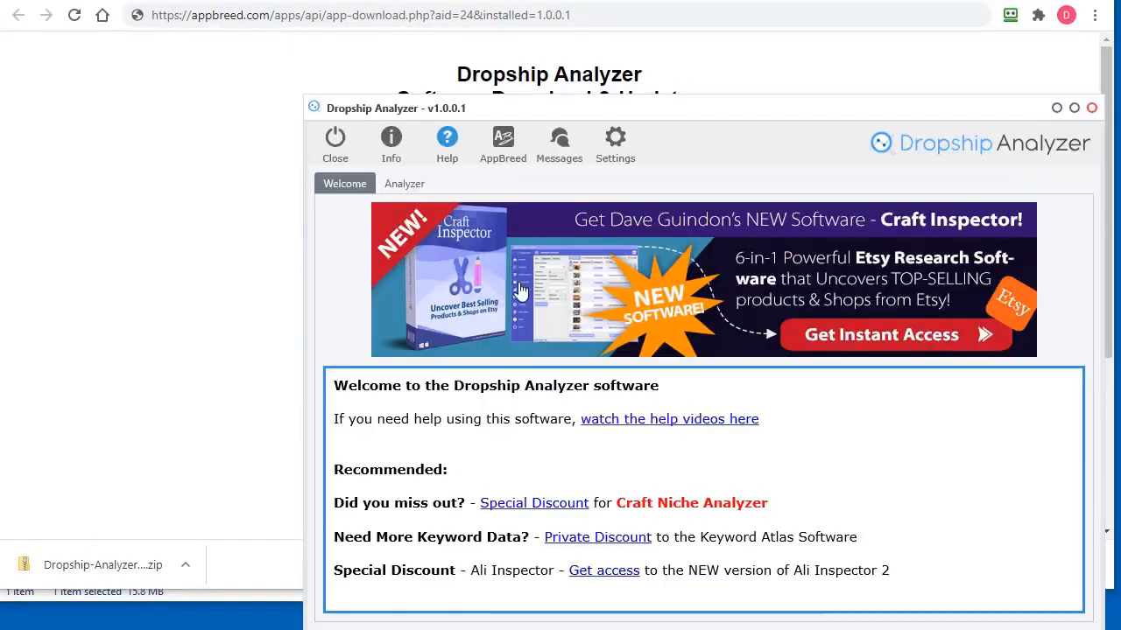
click(446, 145)
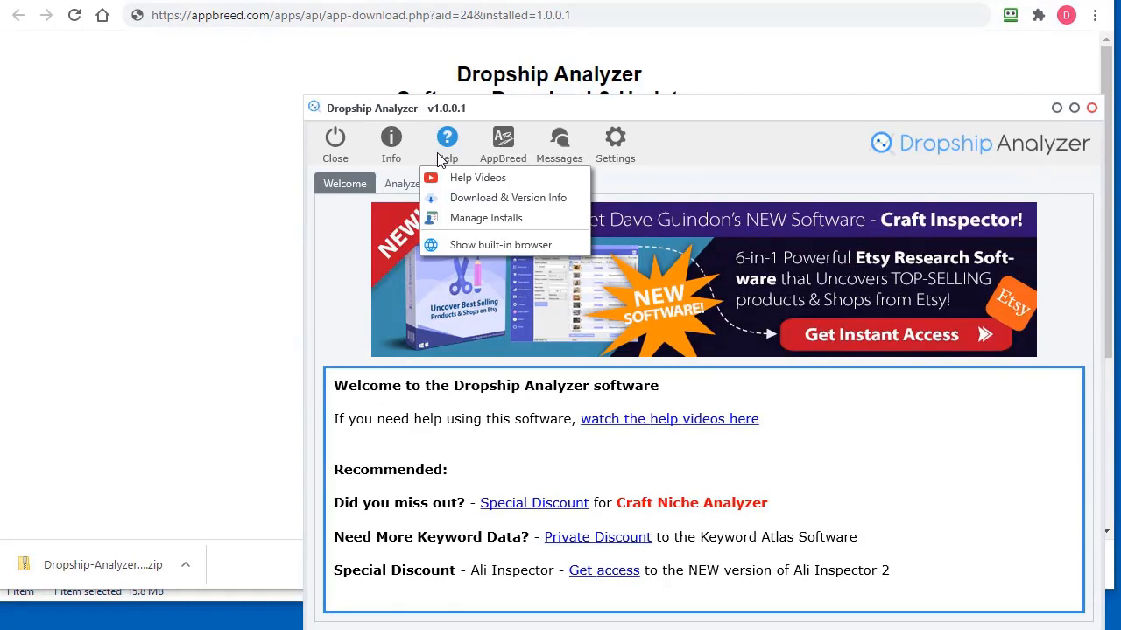
click(488, 220)
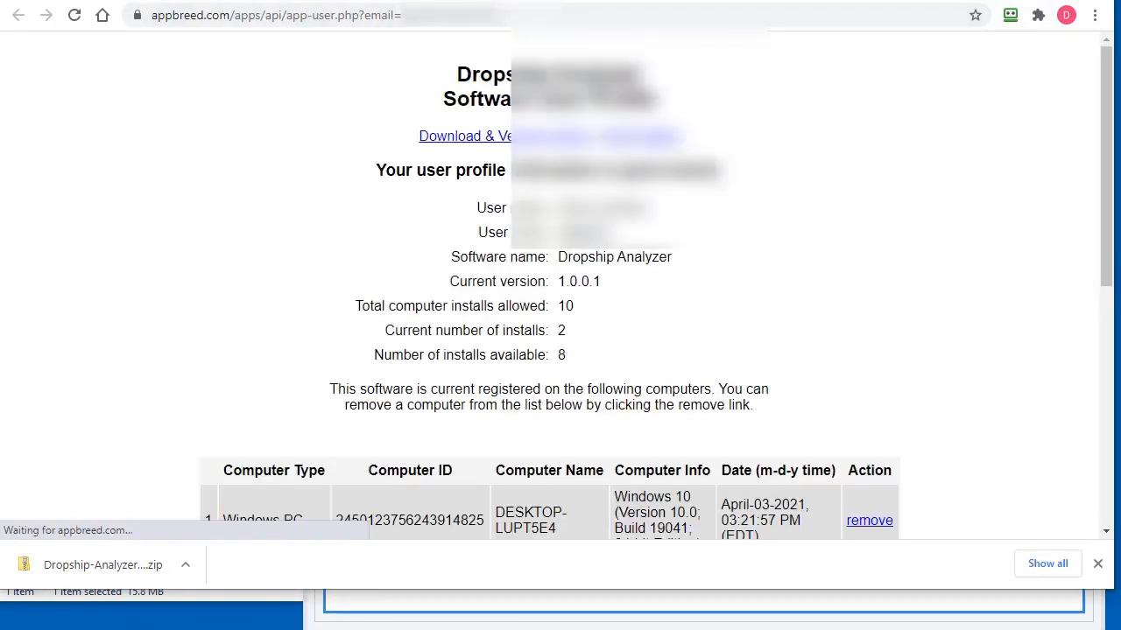
Review the installs table listing the Windows PC and Mac, then minimize Chrome
scroll(969, 344, down, 2)
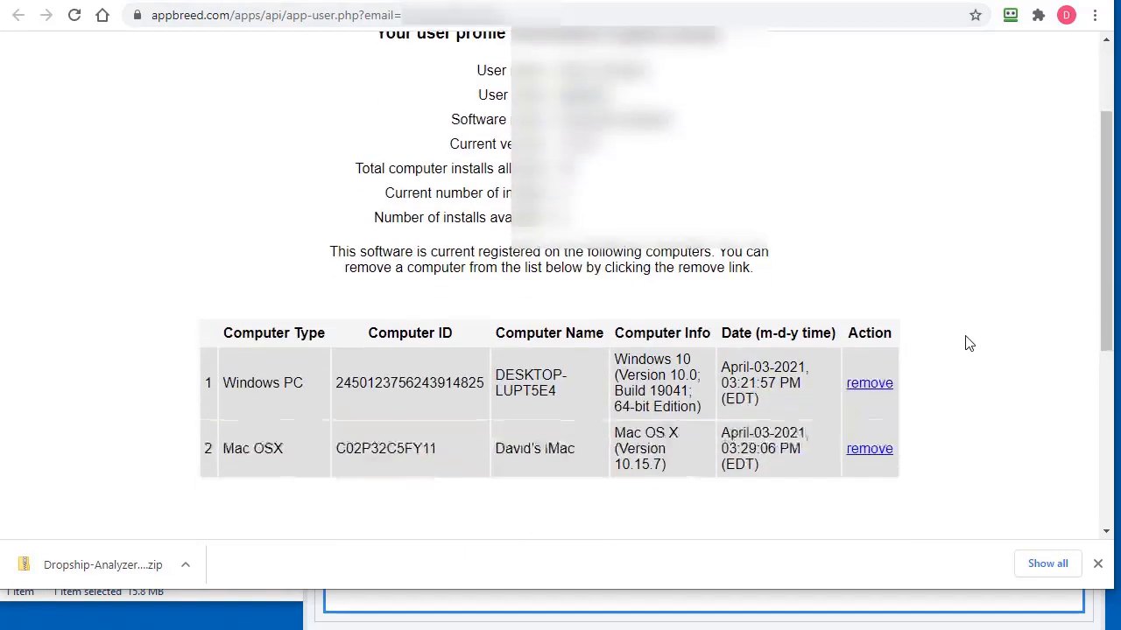
scroll(969, 343, down, 1)
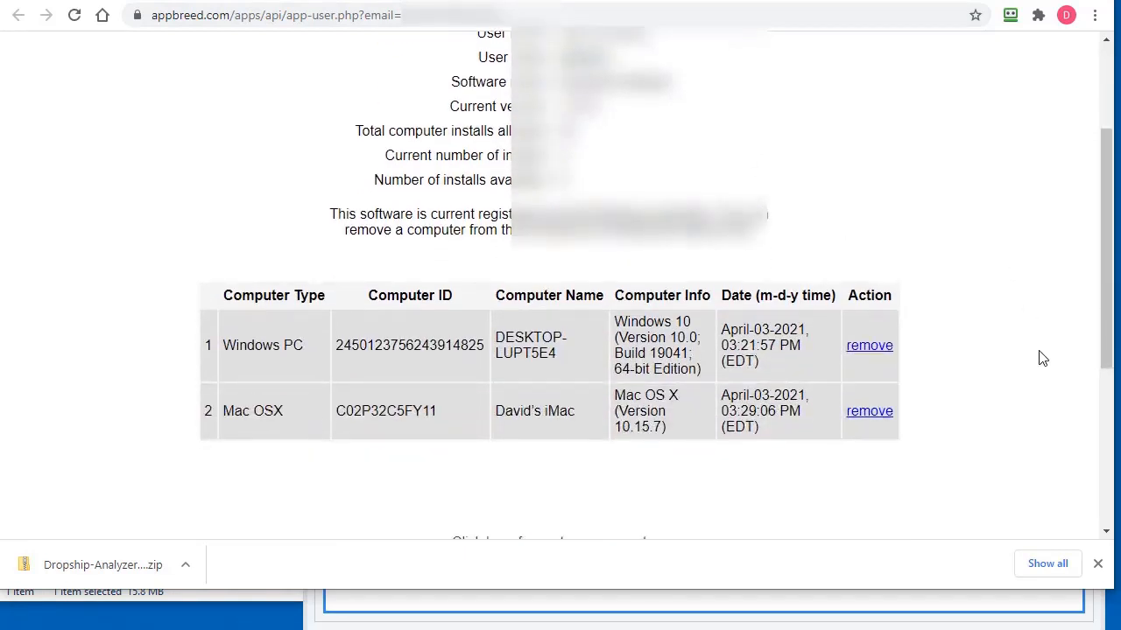
scroll(1020, 340, up, 1)
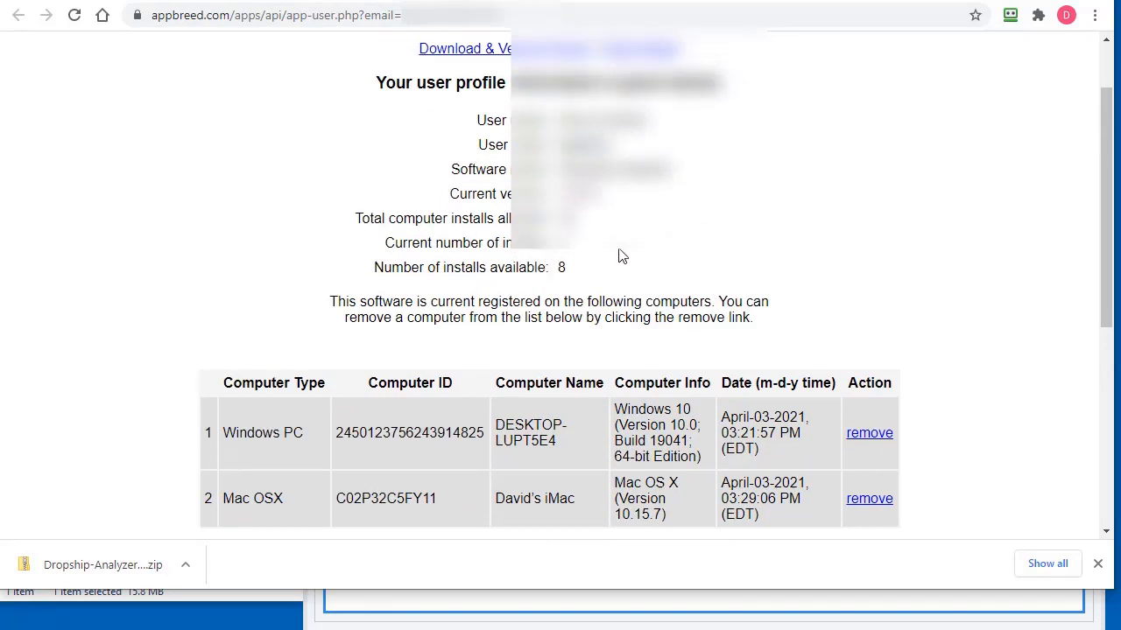
scroll(1038, 388, down, 1)
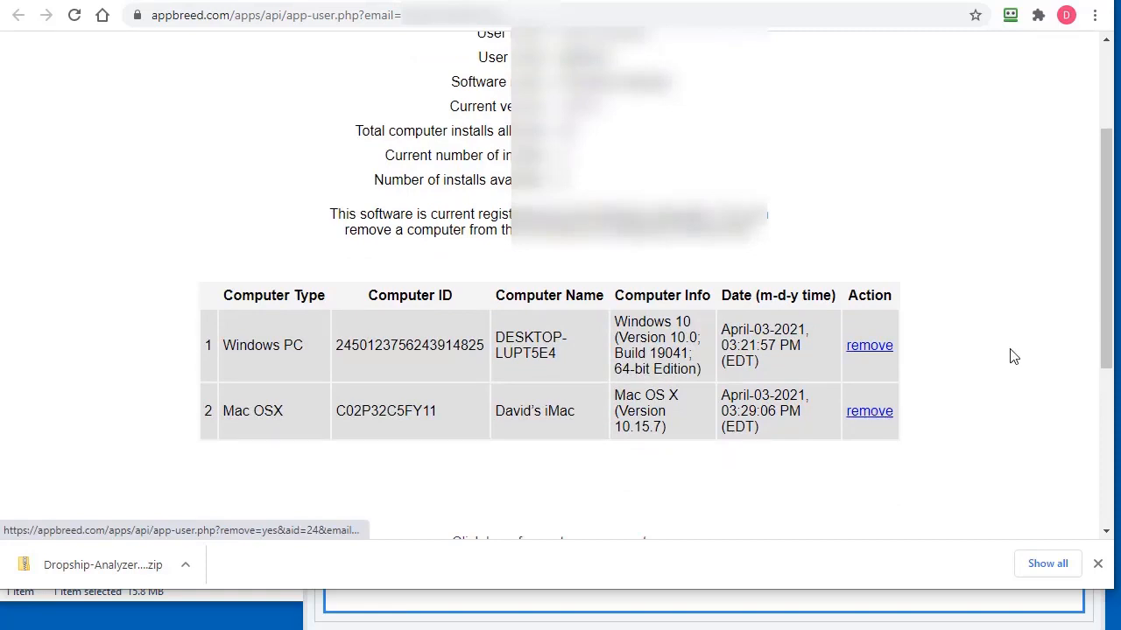
scroll(1013, 355, up, 2)
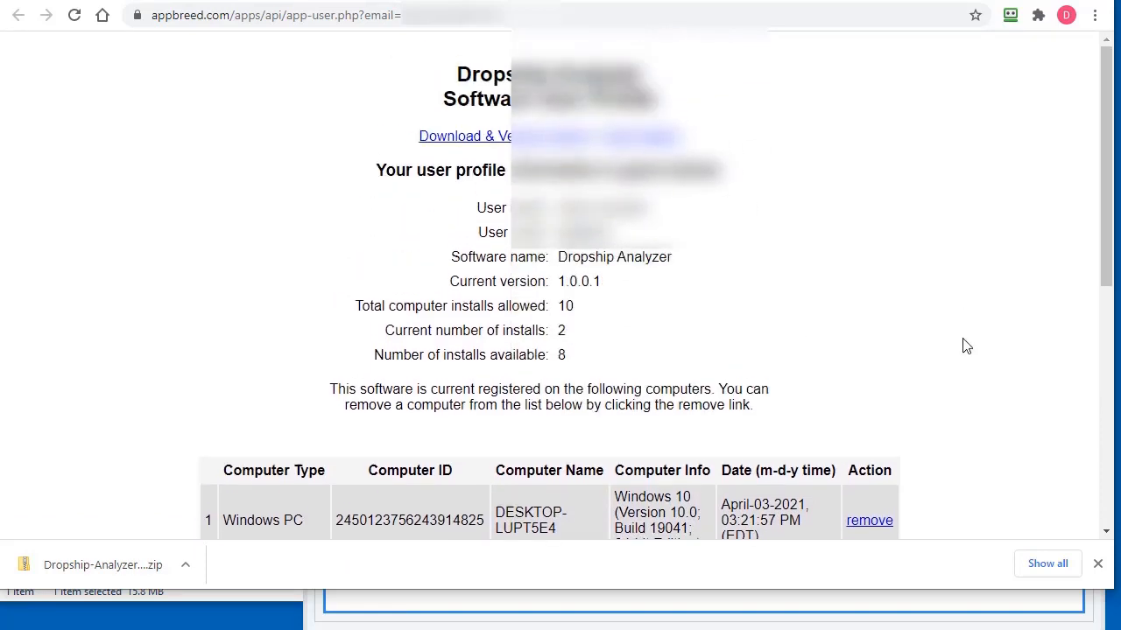
scroll(963, 345, down, 1)
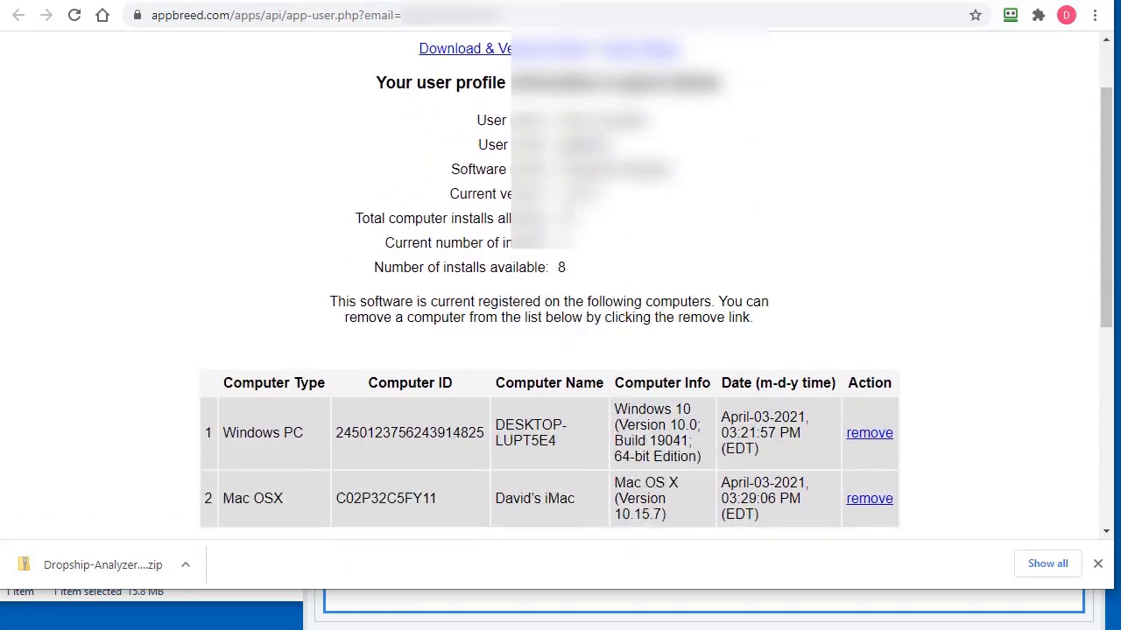
click(1011, 1)
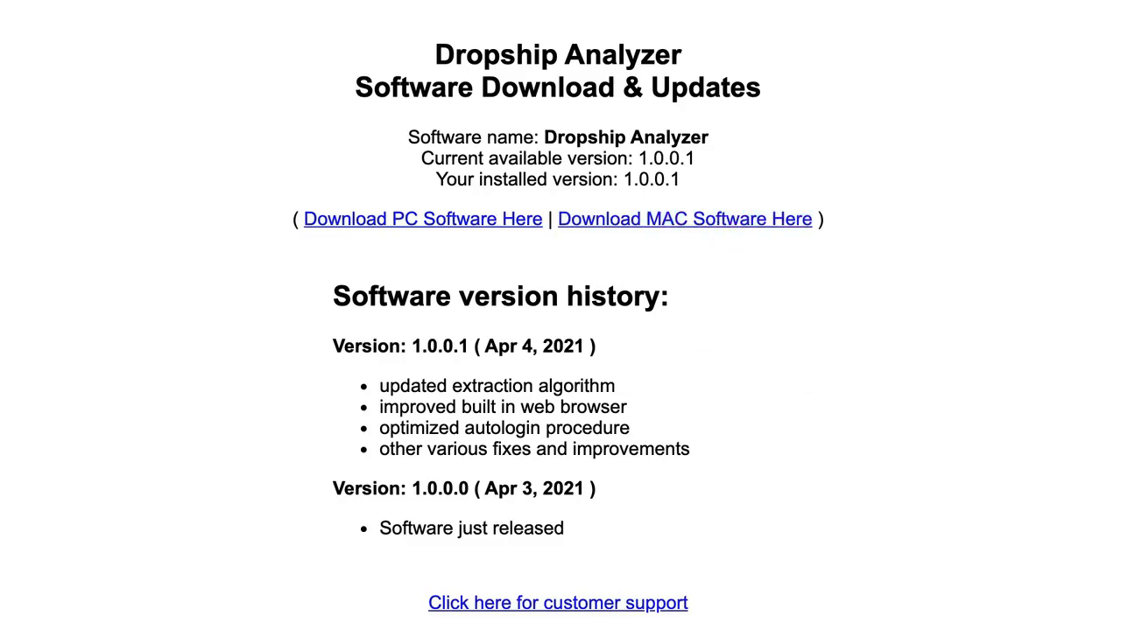
Shrink and reposition the Chrome browser window
drag(1120, 629, 1120, 593)
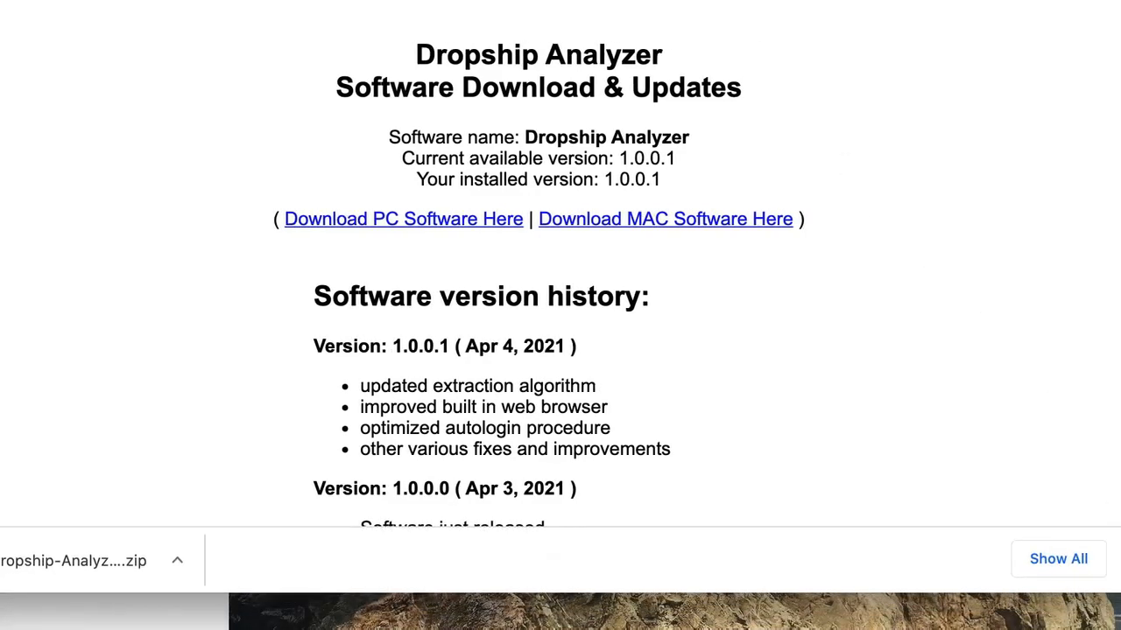
drag(525, 13, 617, 2)
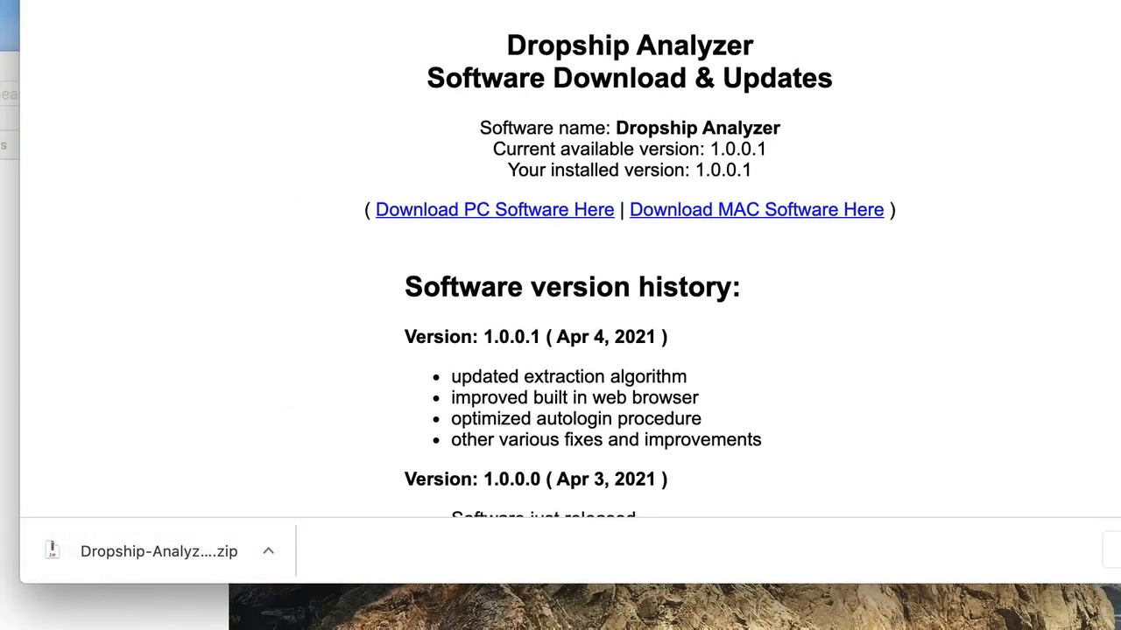
drag(617, 3, 596, 0)
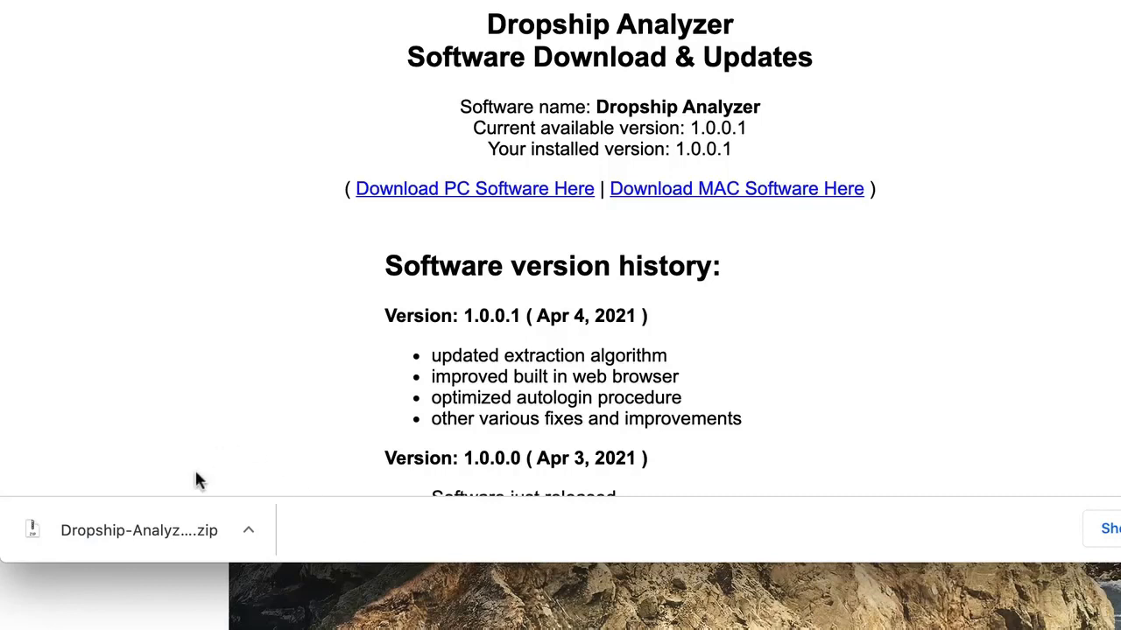
Reveal the downloaded Dropship-Analyzer.dmg.zip in Finder and reopen its download menu
click(248, 532)
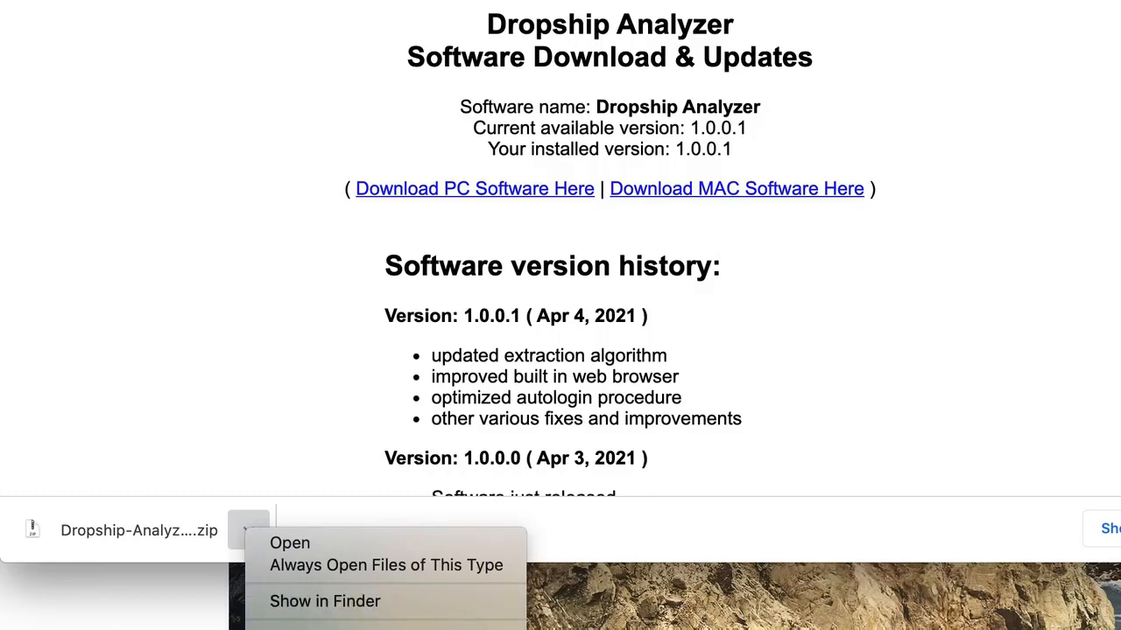
click(325, 601)
drag(0, 58, 637, 37)
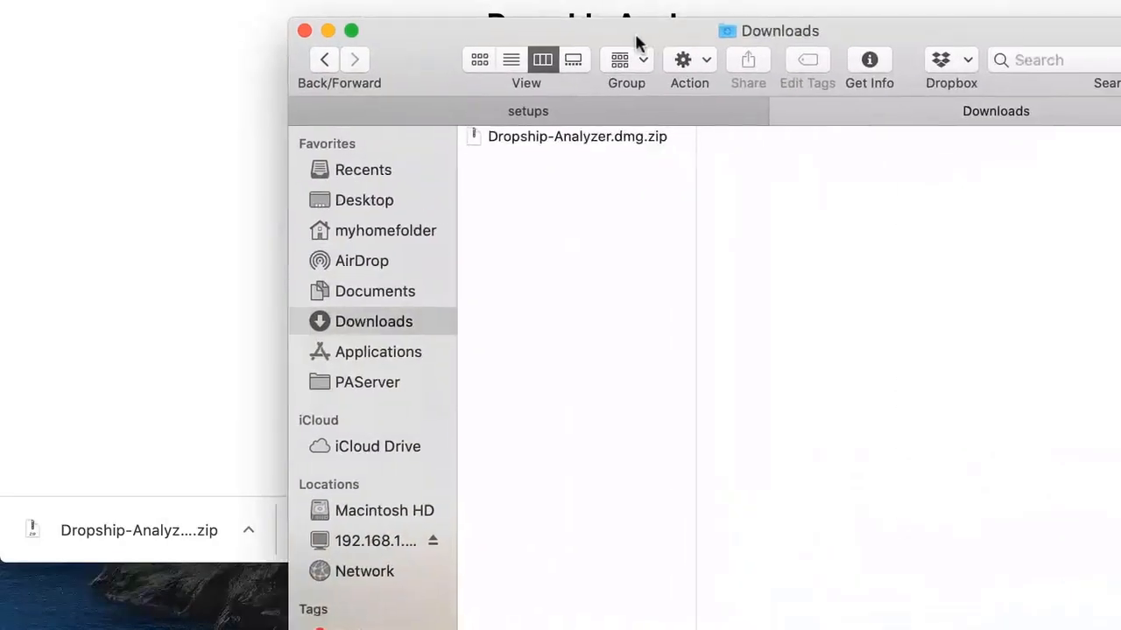
click(249, 529)
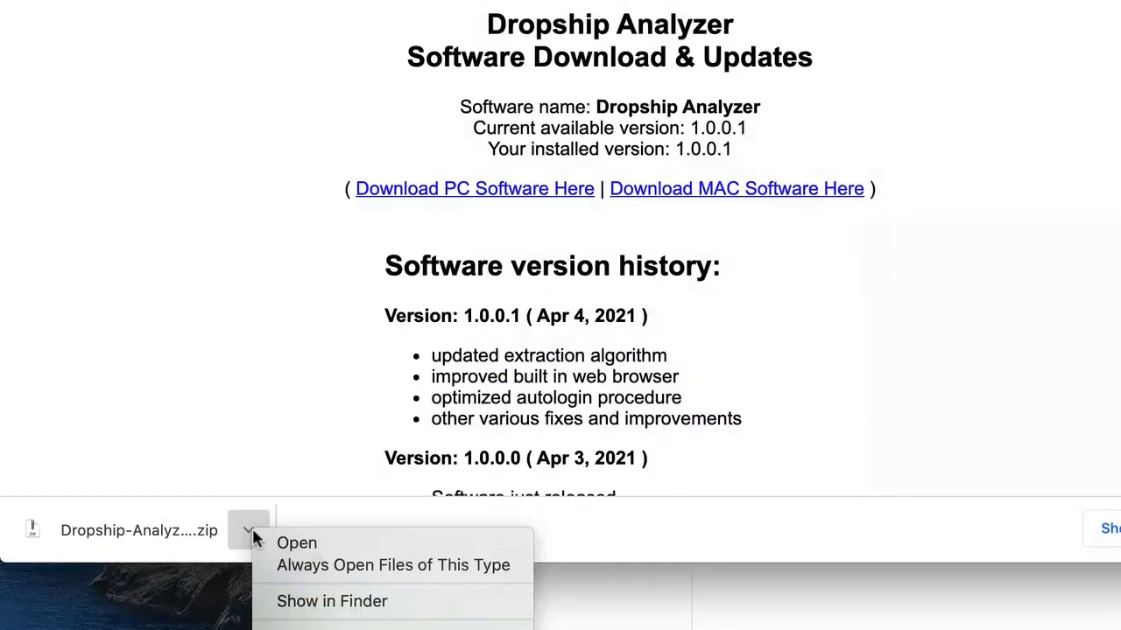
Show the zip in Finder and unzip it into Dropship-Analyzer.dmg
click(338, 604)
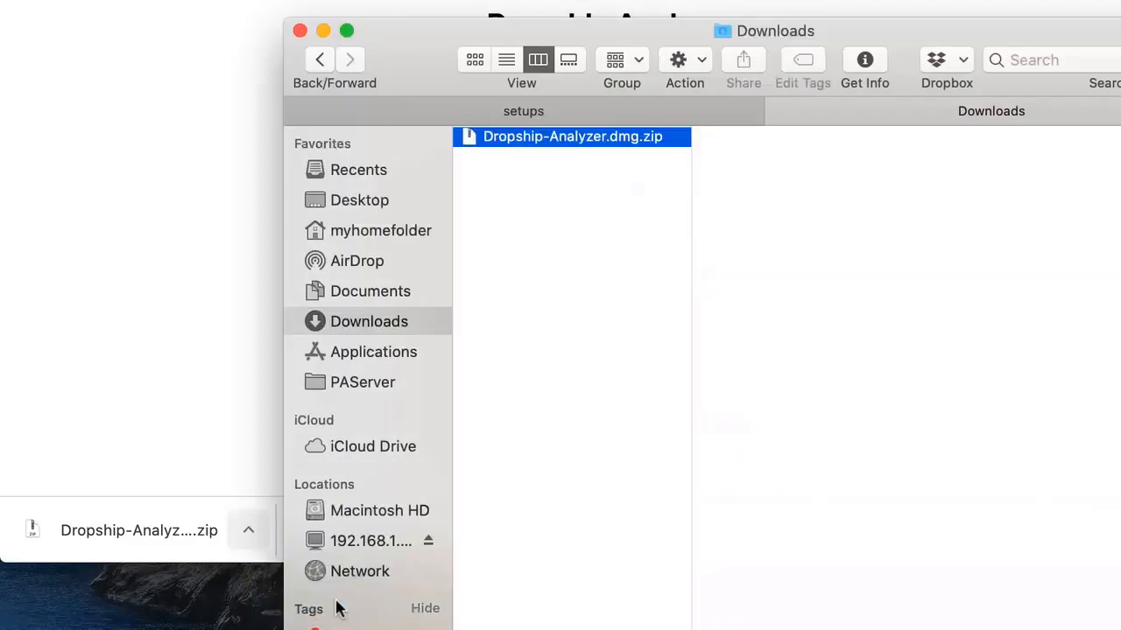
drag(983, 43, 750, 47)
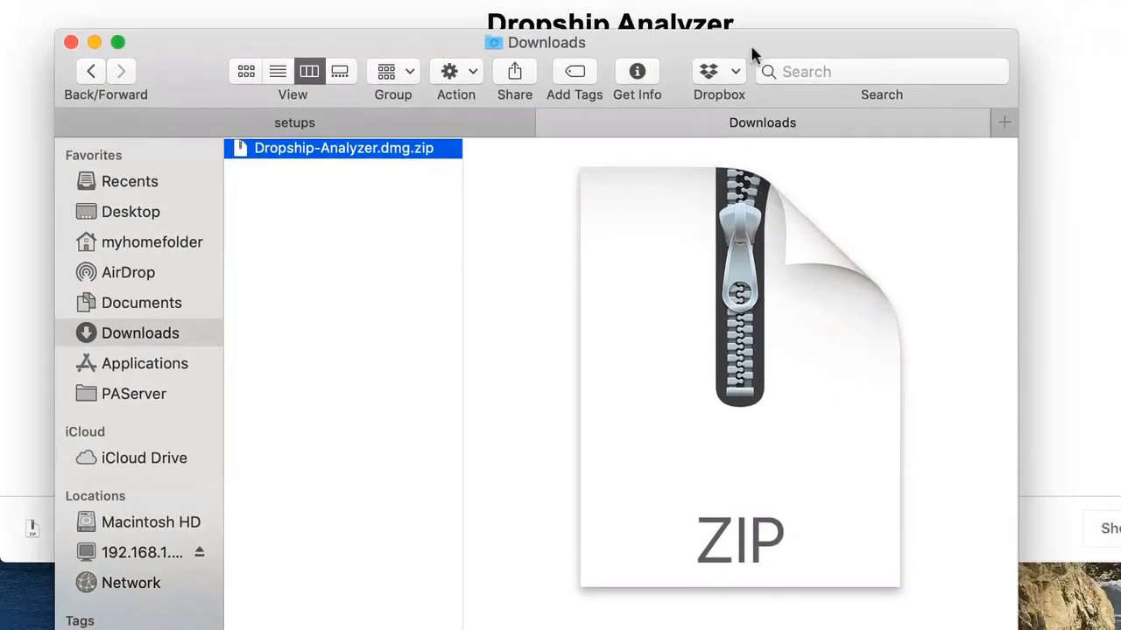
double_click(303, 155)
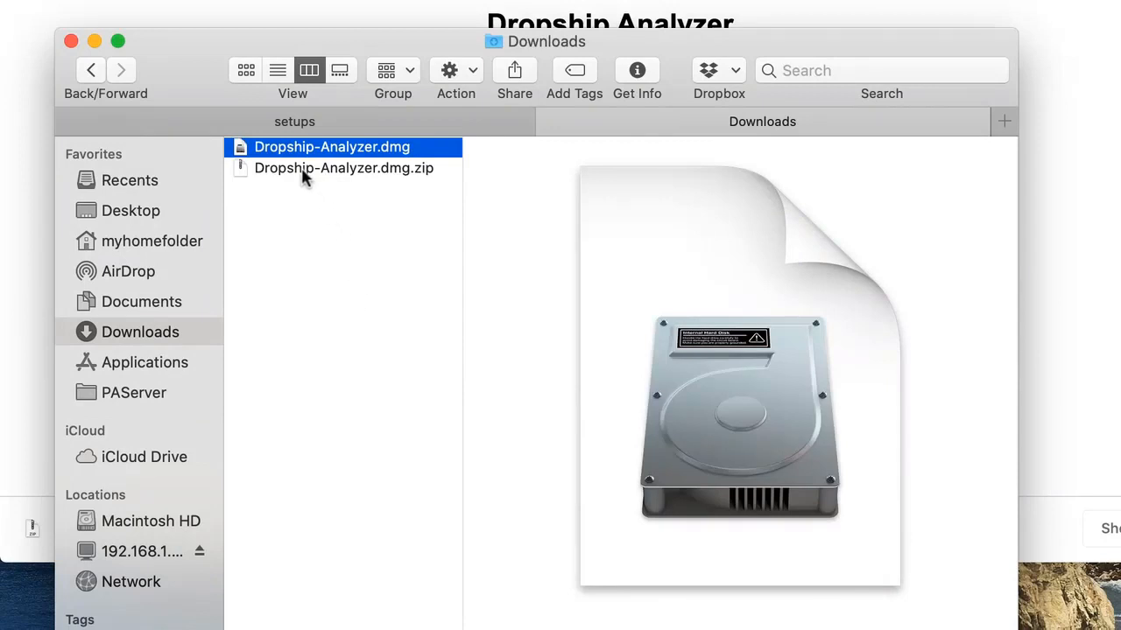
Move Dropship-Analyzer.dmg.zip to the Trash and open the Dropship-Analyzer.dmg disk image
click(303, 171)
right_click(304, 173)
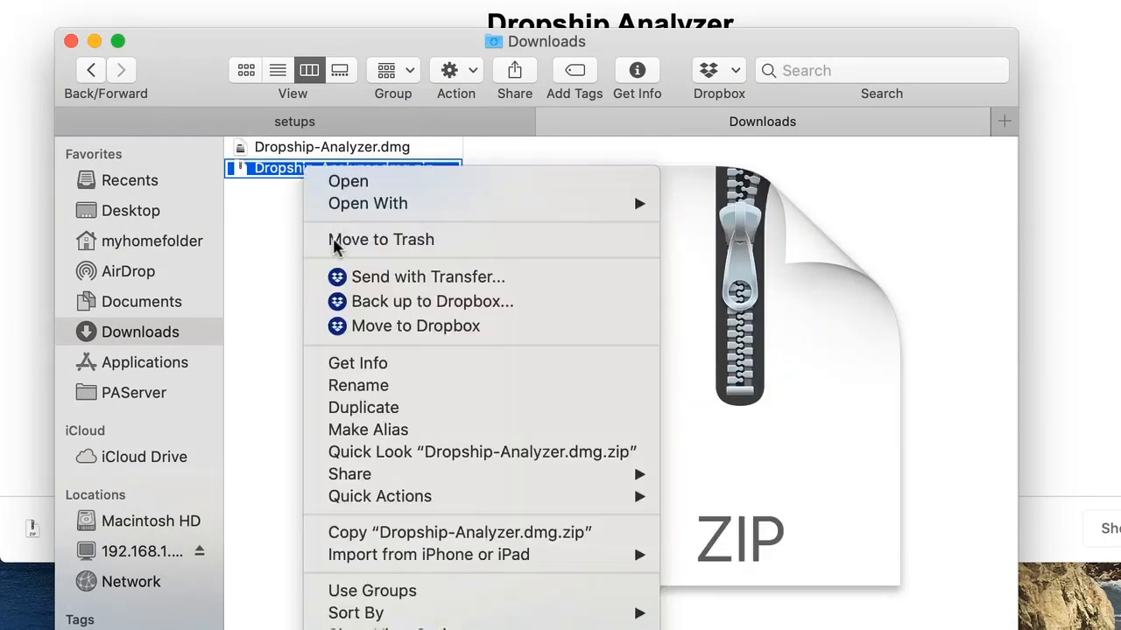
click(337, 241)
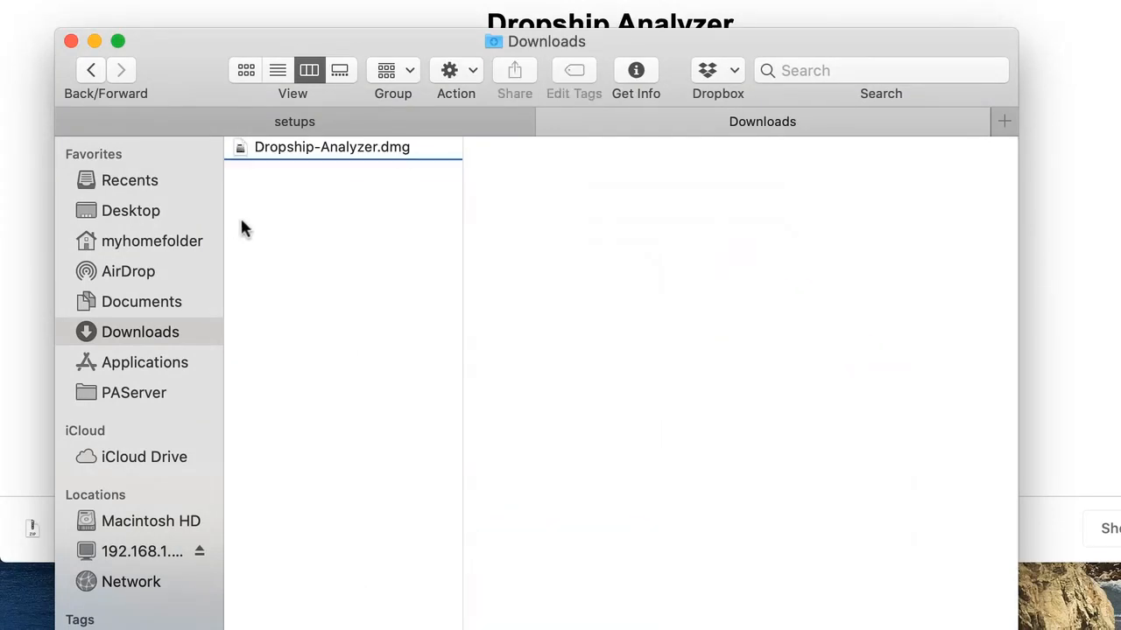
double_click(289, 154)
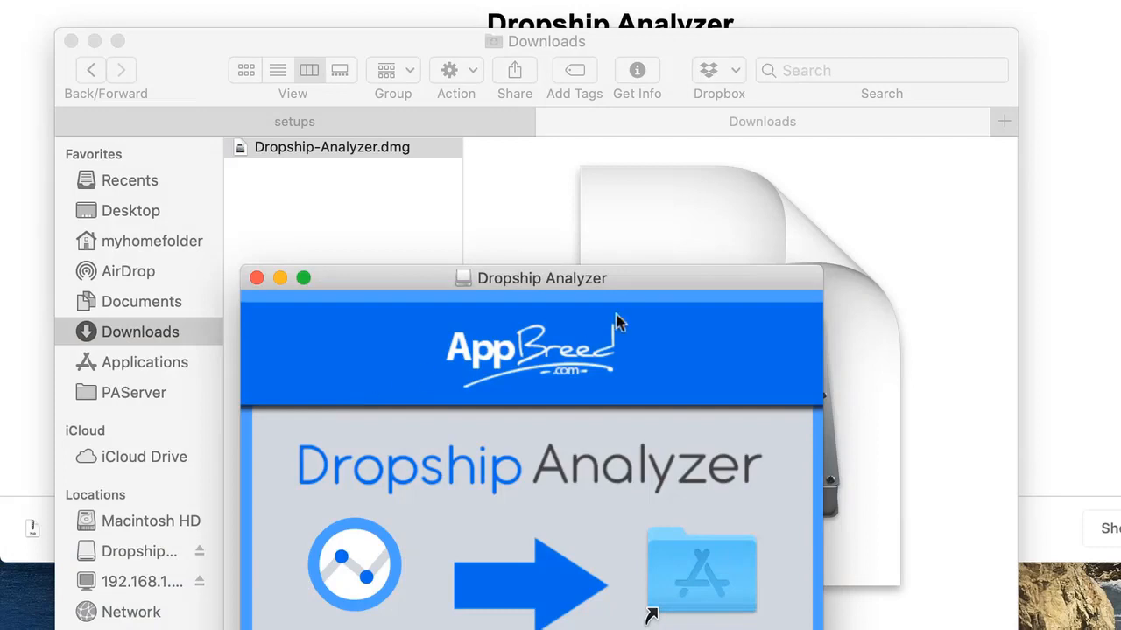
Drag DropshipAnalyzer.app into Applications, then close the installer and Downloads windows
drag(659, 278, 657, 63)
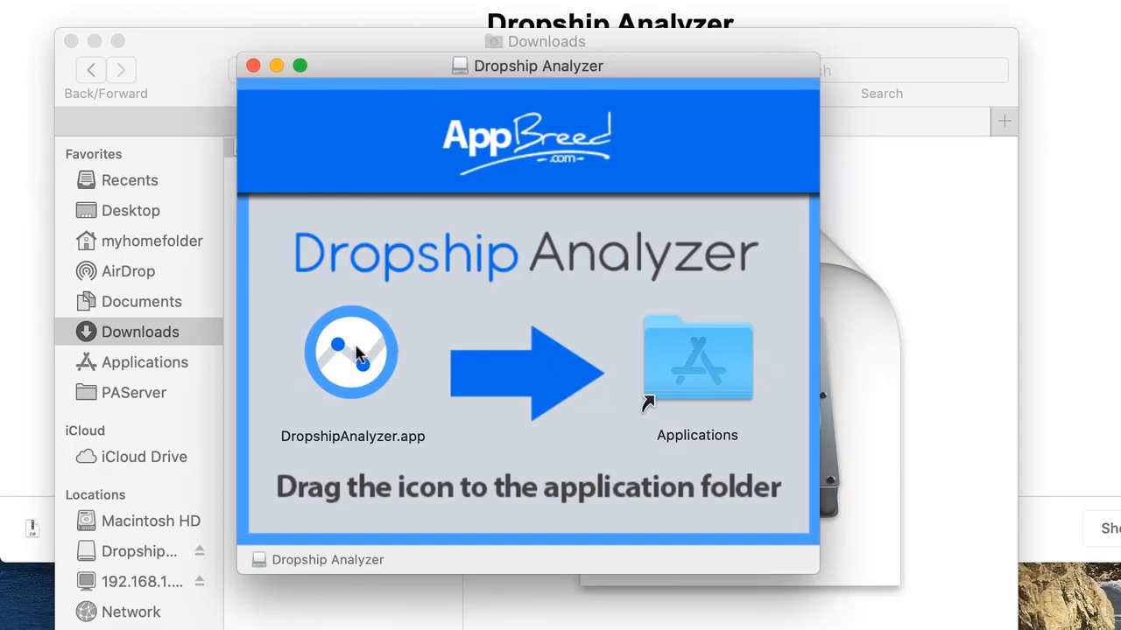
drag(357, 352, 689, 359)
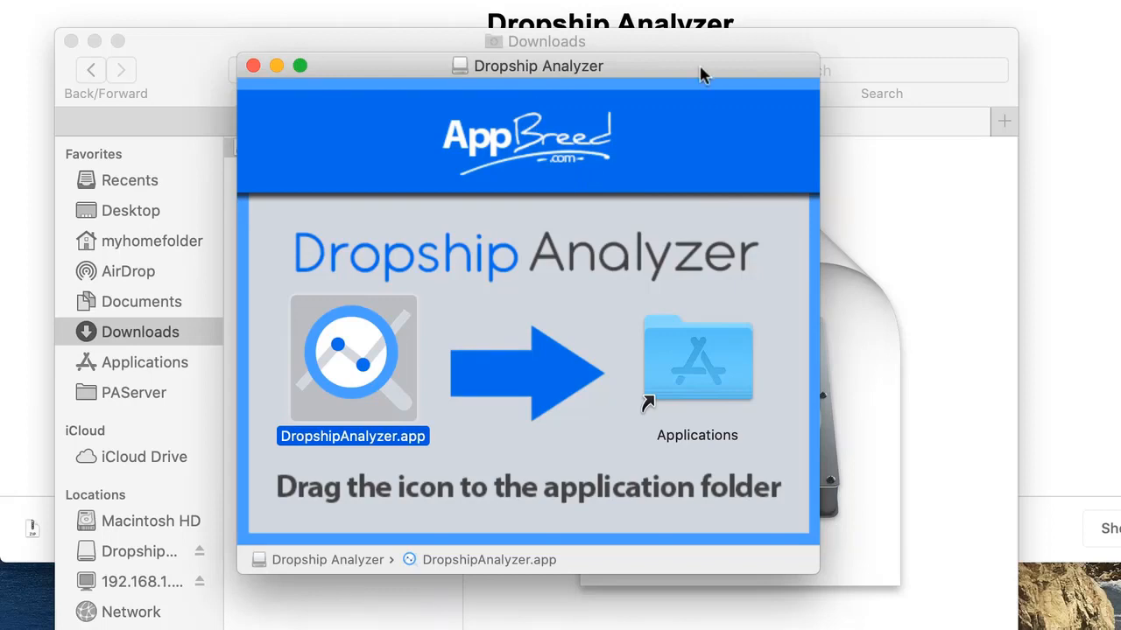
click(253, 67)
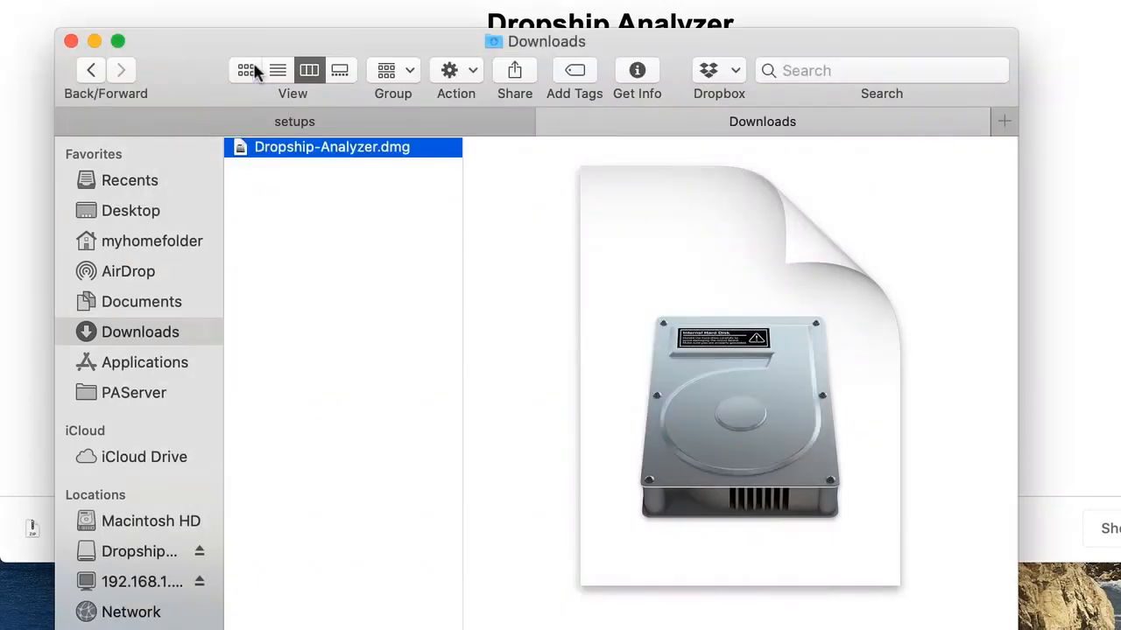
click(94, 41)
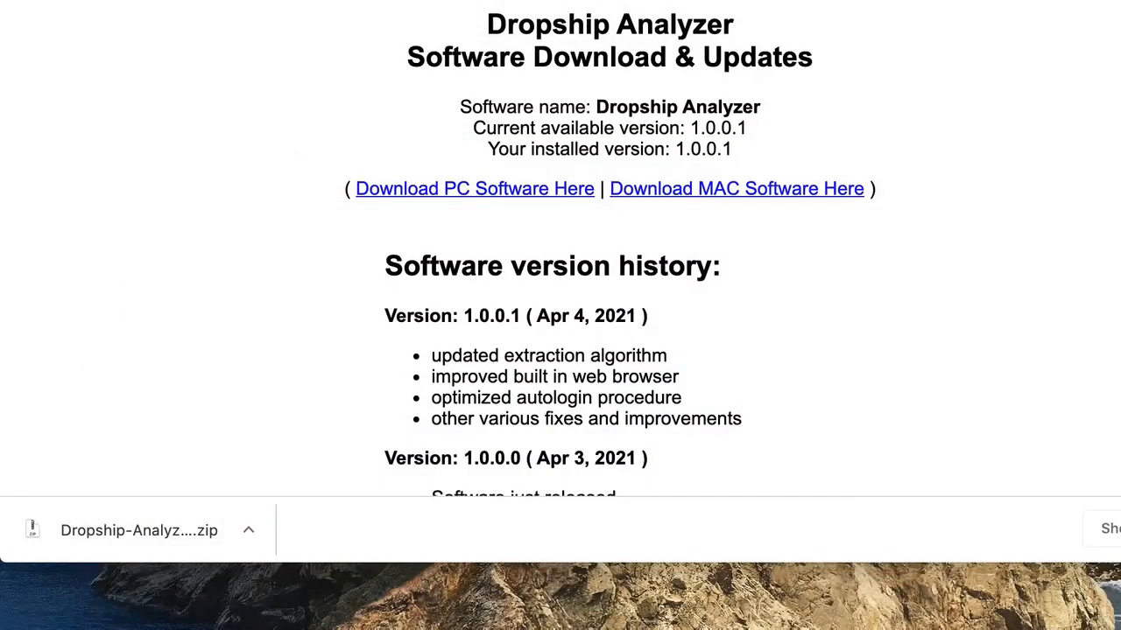
Launch Dropship Analyzer from Applications and cancel the unverified-developer warning
click(1120, 629)
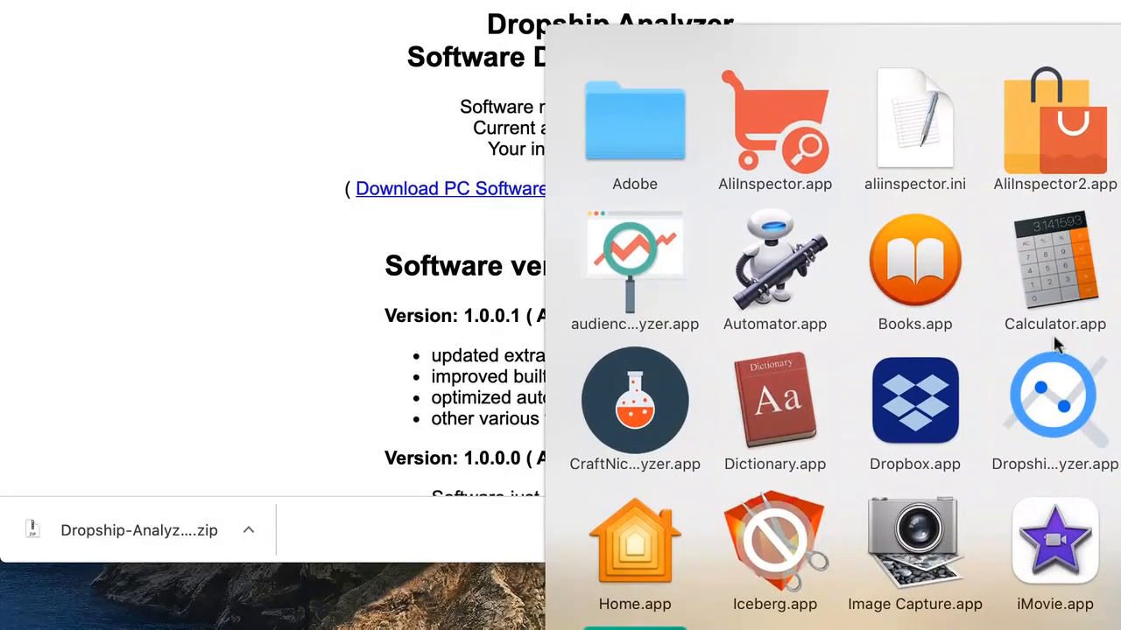
click(1055, 410)
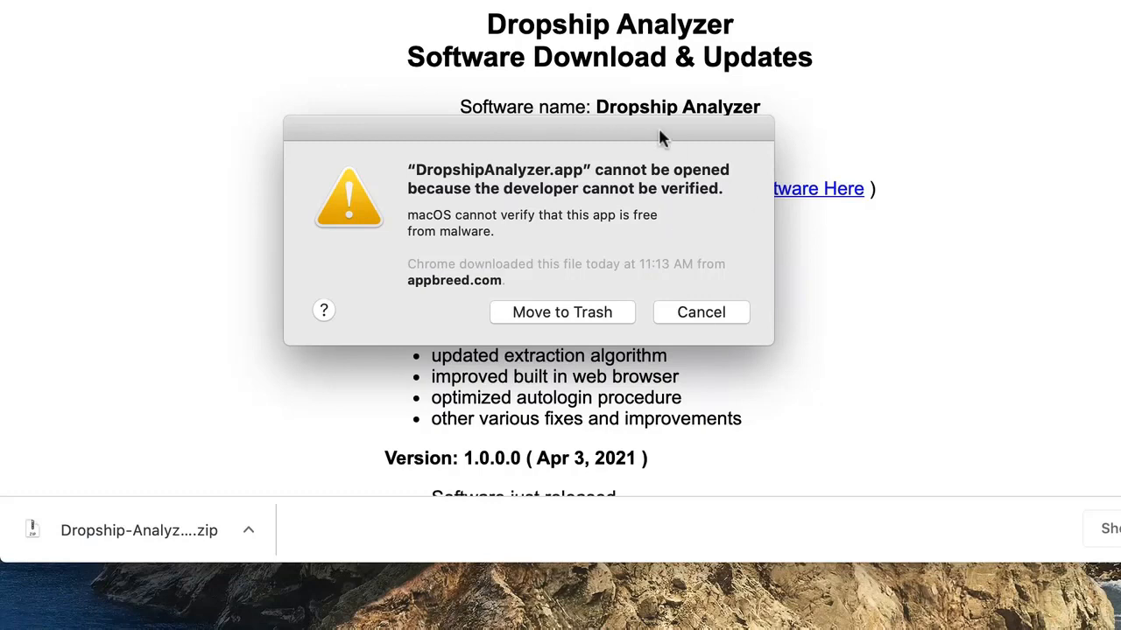
drag(659, 131, 616, 155)
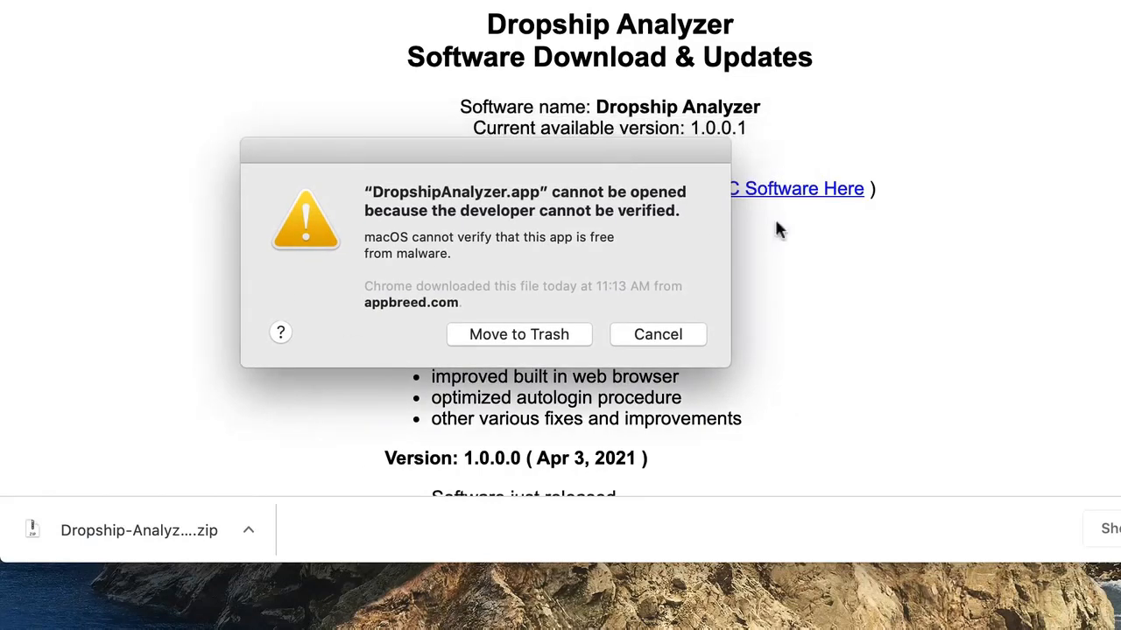
drag(581, 156, 613, 151)
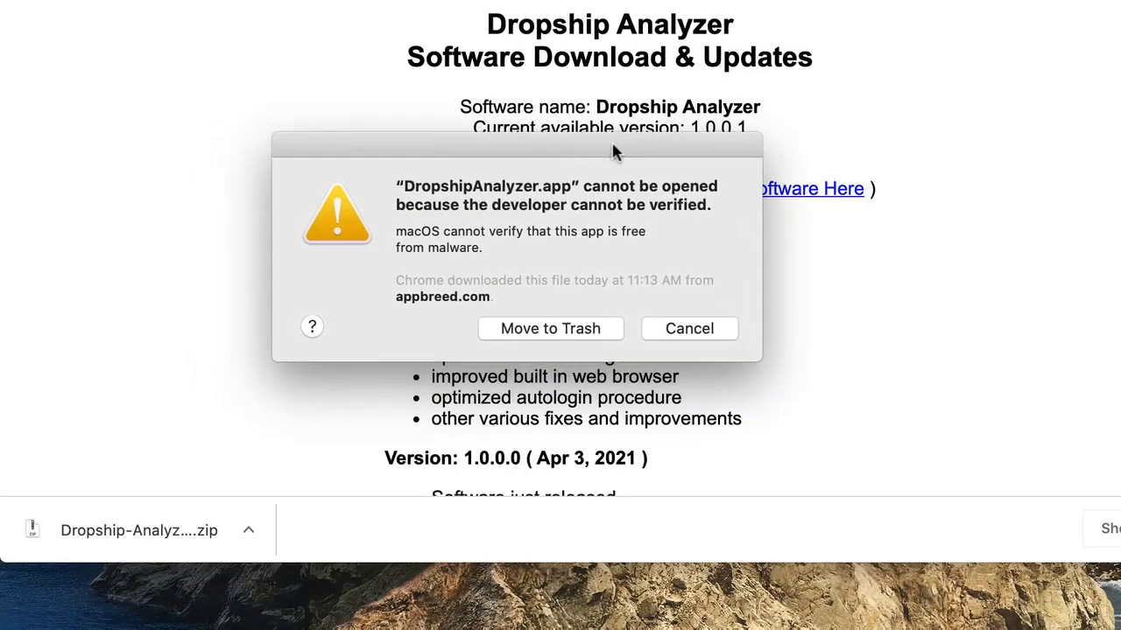
click(691, 329)
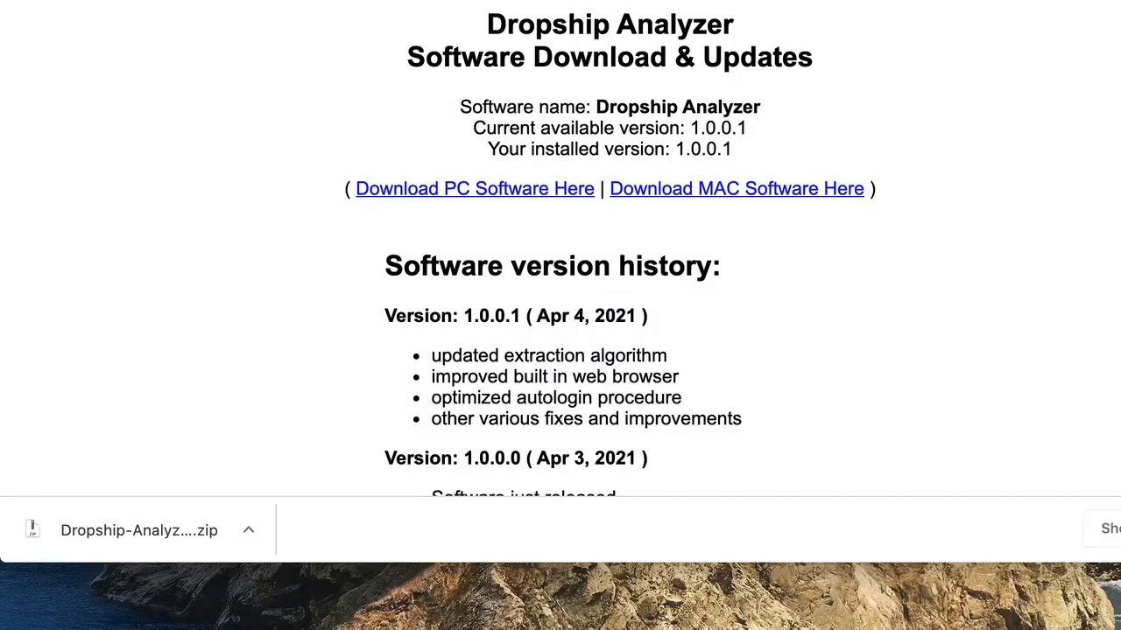
Allow the blocked DropshipAnalyzer.app from Security & Privacy with Open Anyway, confirming Open
drag(1, 434, 627, 32)
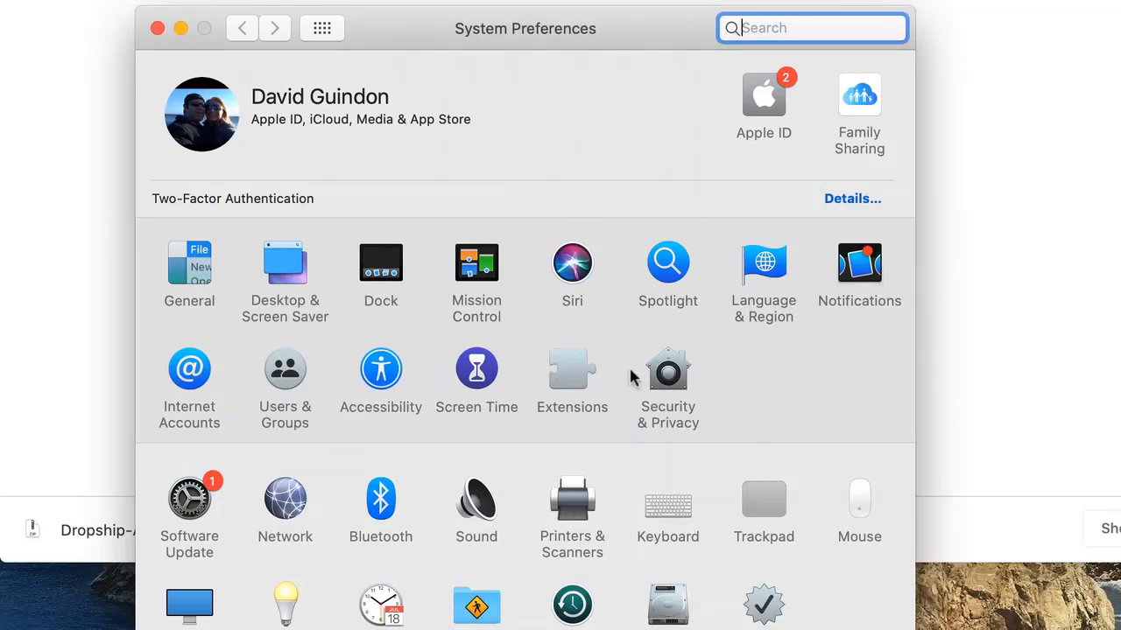
click(678, 375)
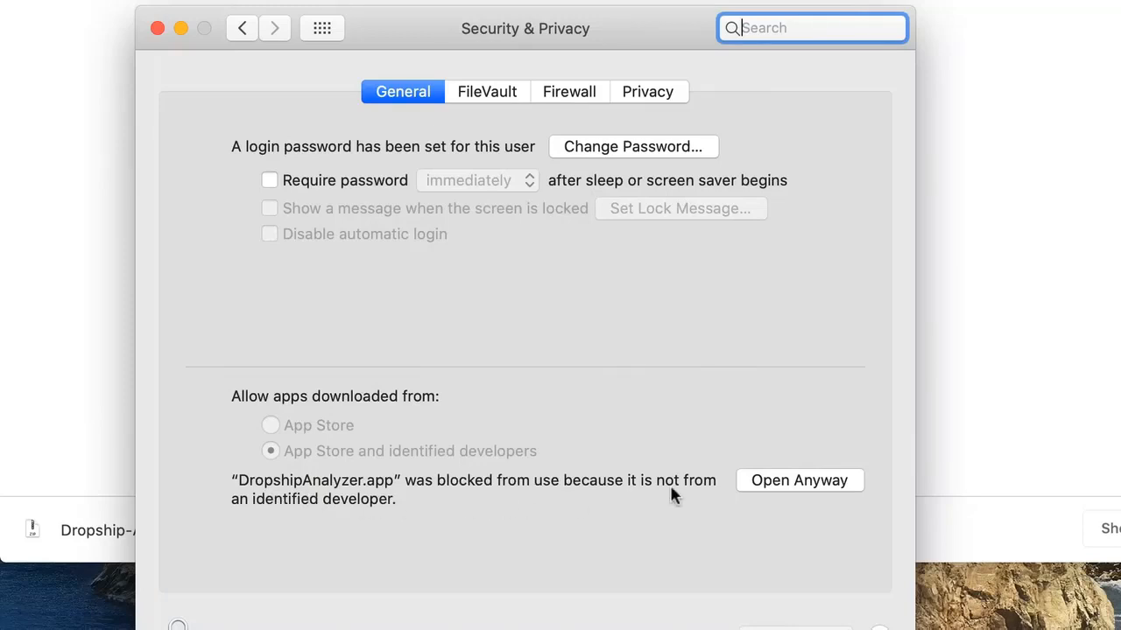
click(767, 481)
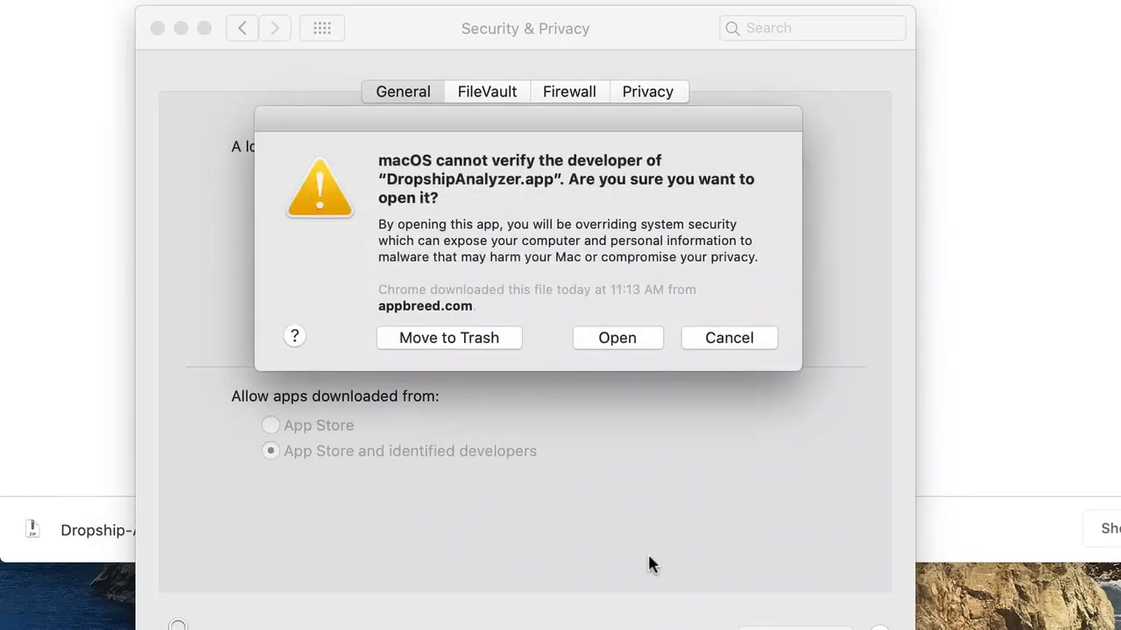
click(618, 338)
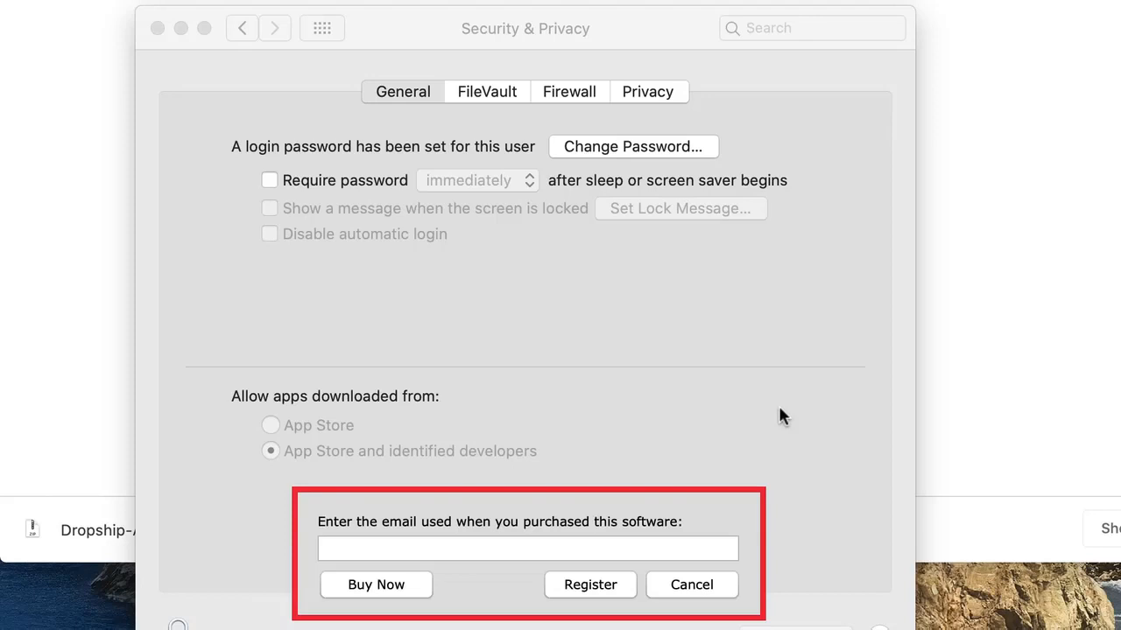
Close Security & Privacy, then register Dropship Analyzer with the pasted purchase e-mail and acknowledge success
click(624, 31)
click(157, 29)
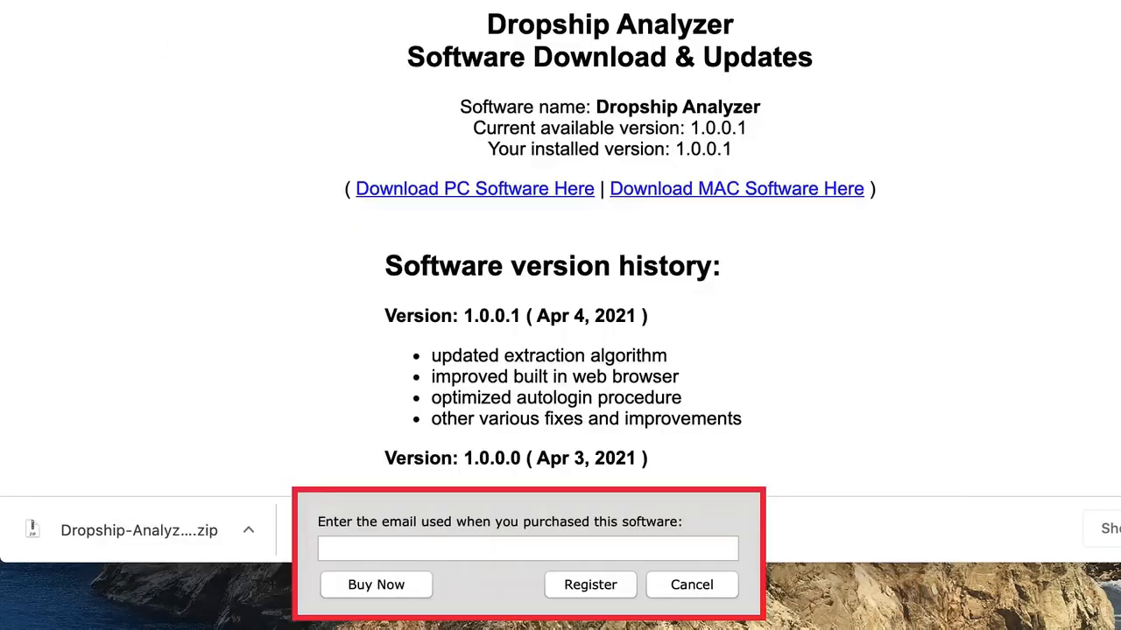
click(499, 552)
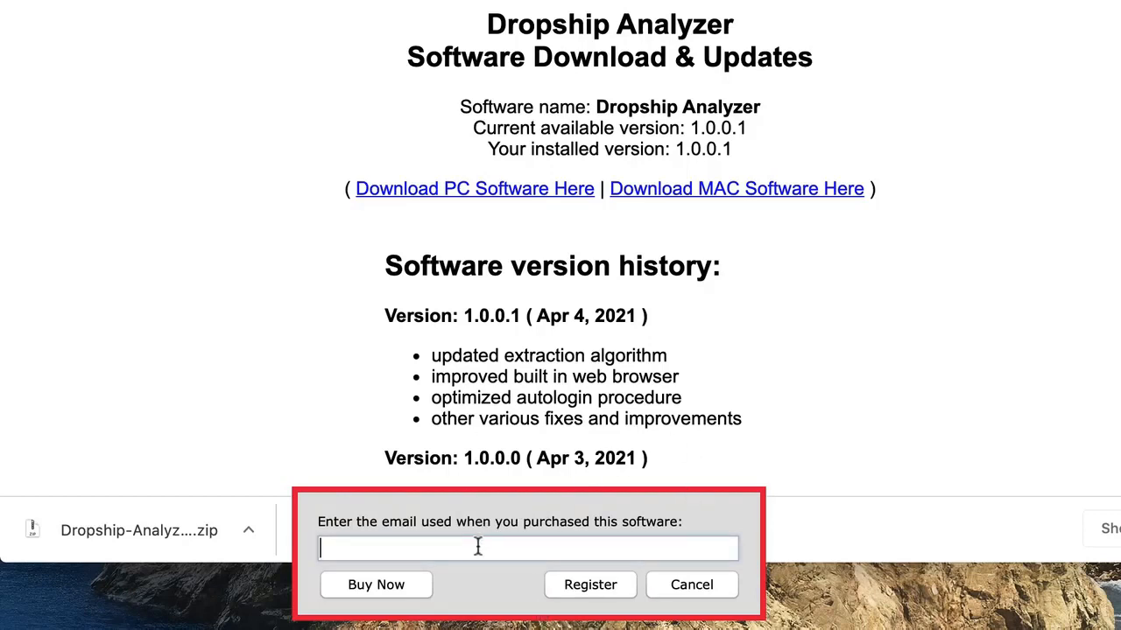
key(super+v)
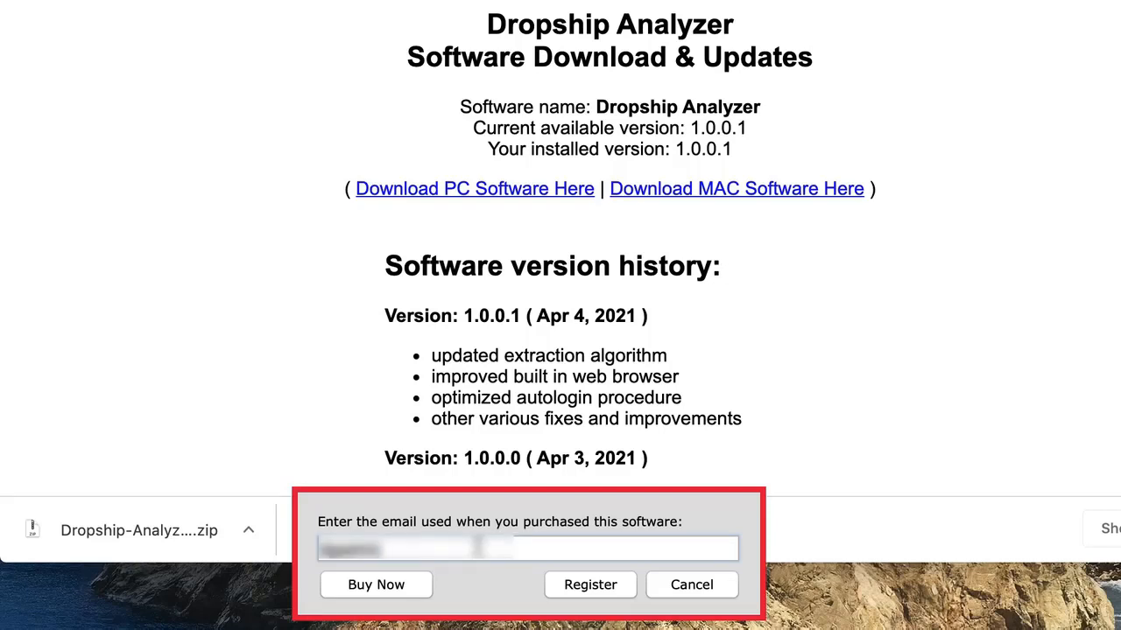
click(592, 586)
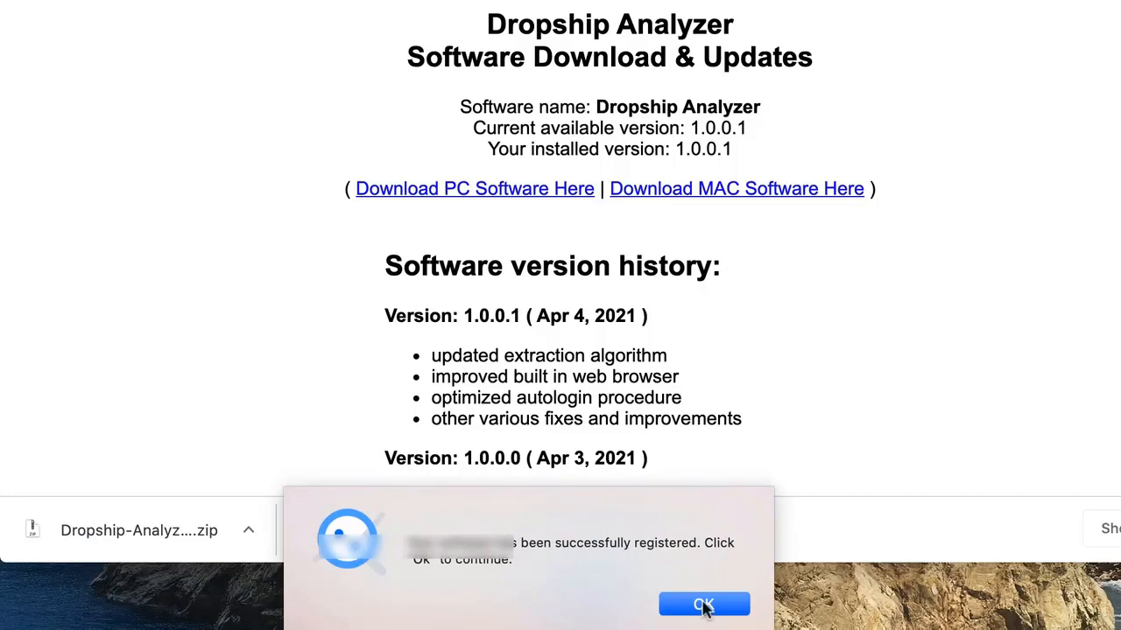
click(703, 604)
drag(726, 213, 725, 23)
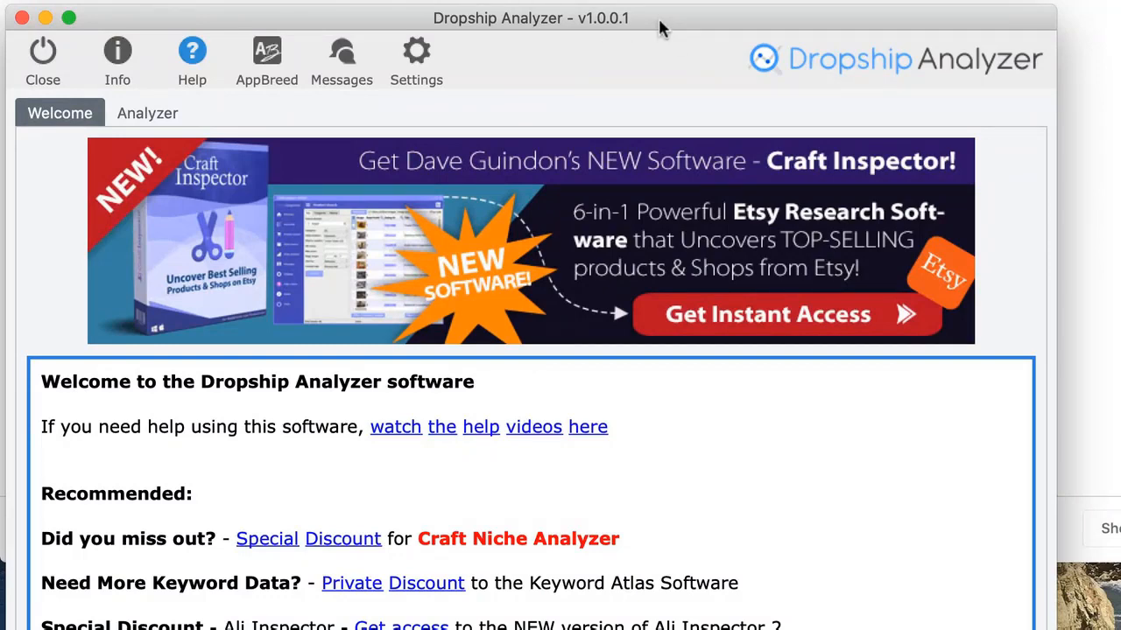
View the software's download and version info from the Help menu
mouse_move(660, 24)
mouse_down()
mouse_move(702, 54)
mouse_move(675, 38)
mouse_up()
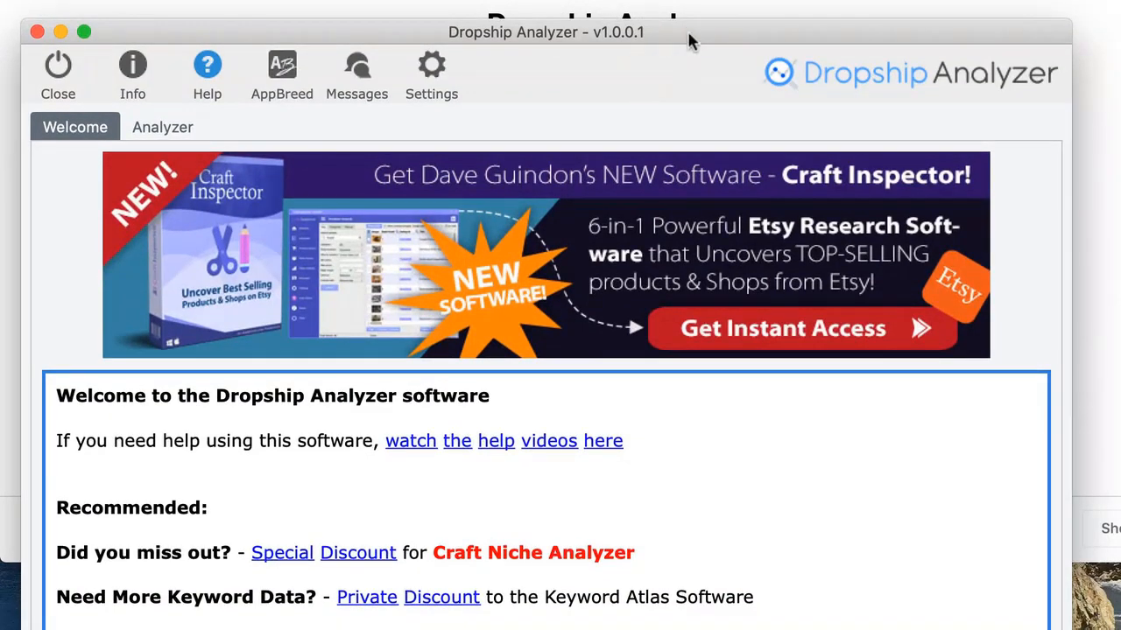
drag(691, 38, 739, 37)
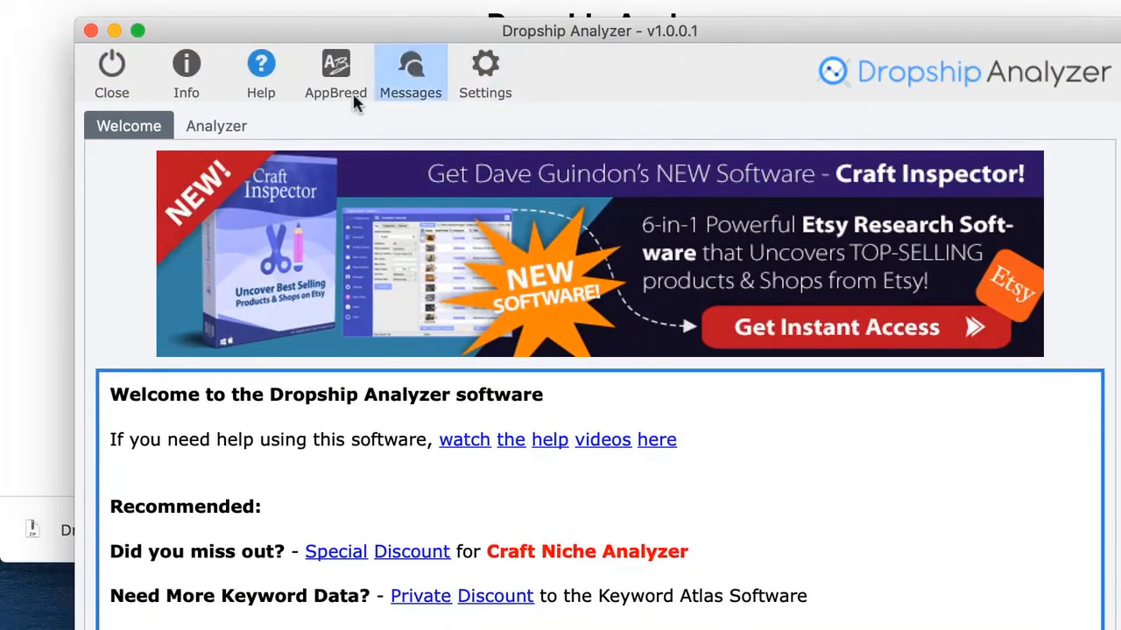
click(272, 74)
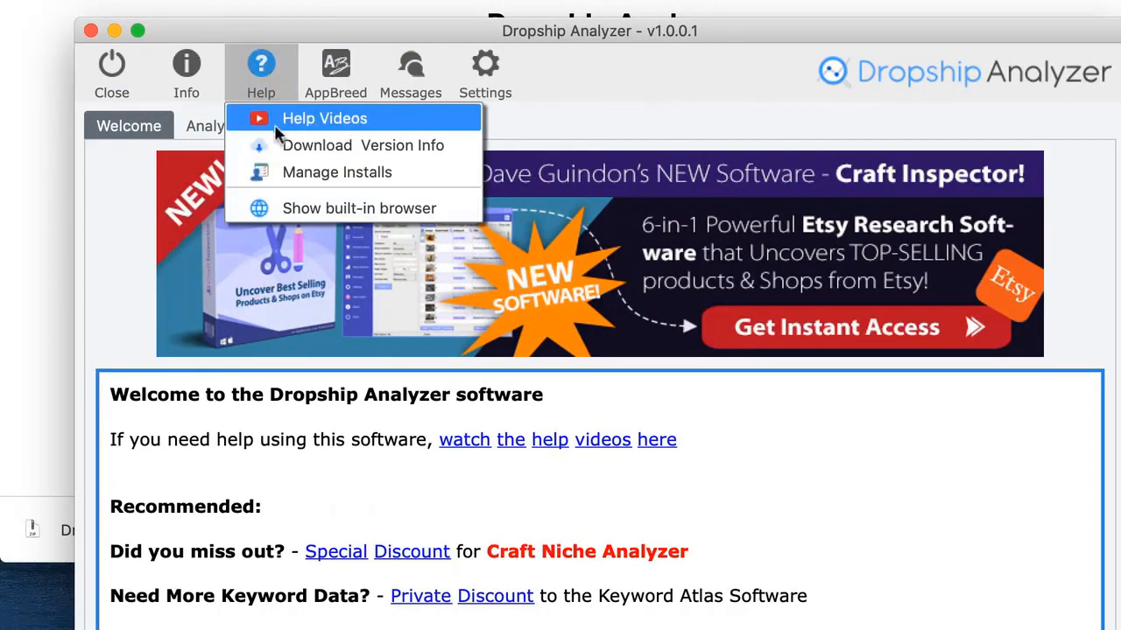
click(324, 151)
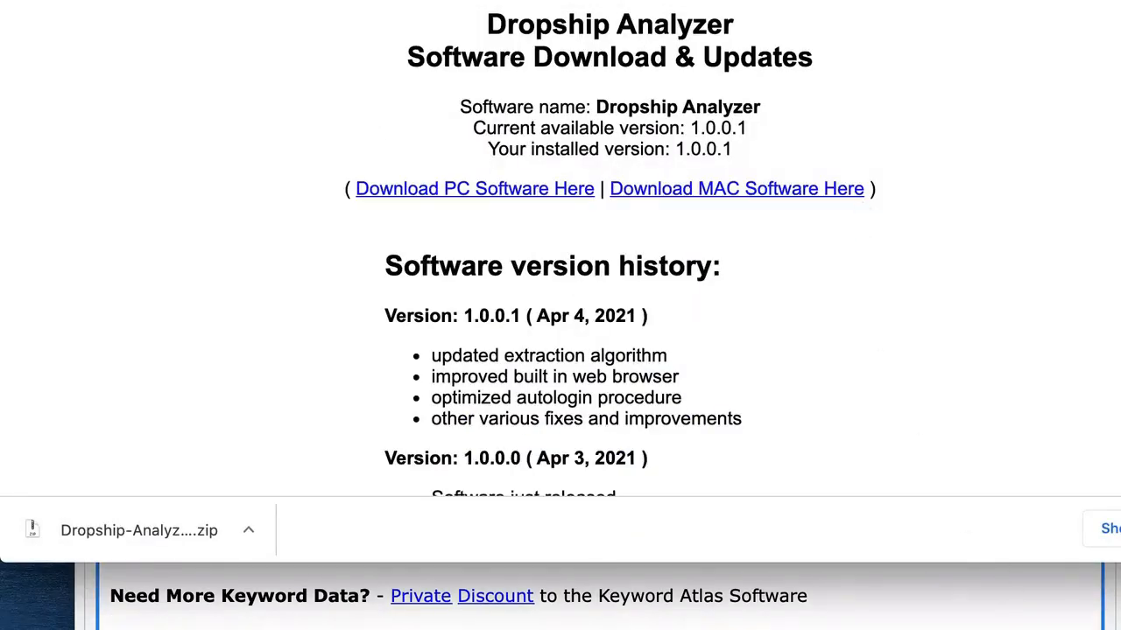
key(super+Tab)
Remove one registered computer from the Manage Installs list and confirm
click(267, 74)
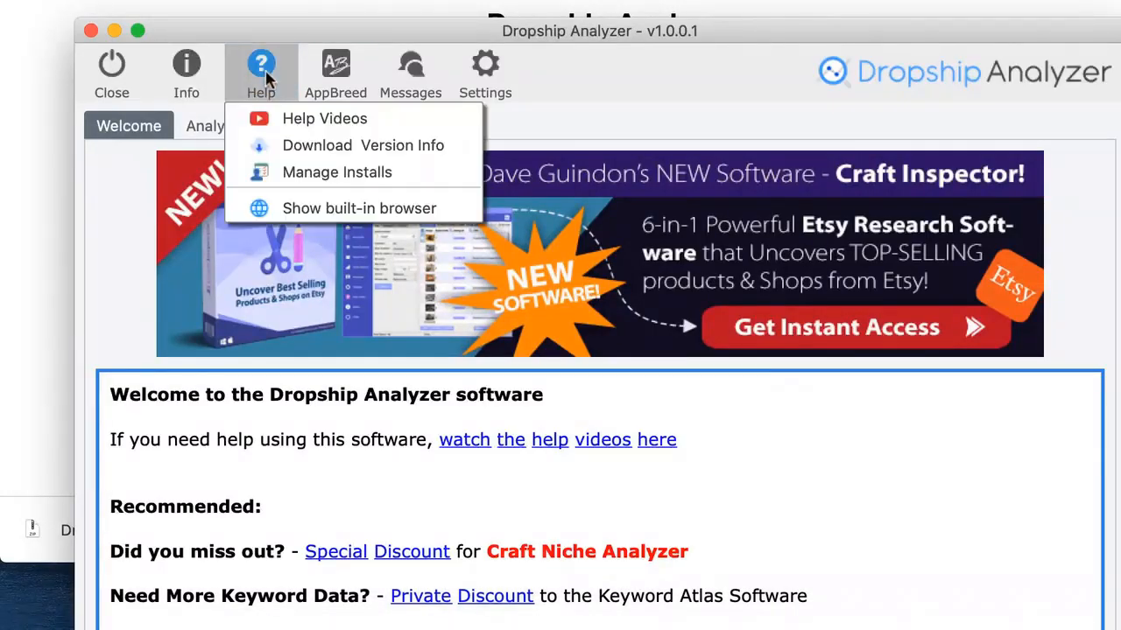
click(324, 186)
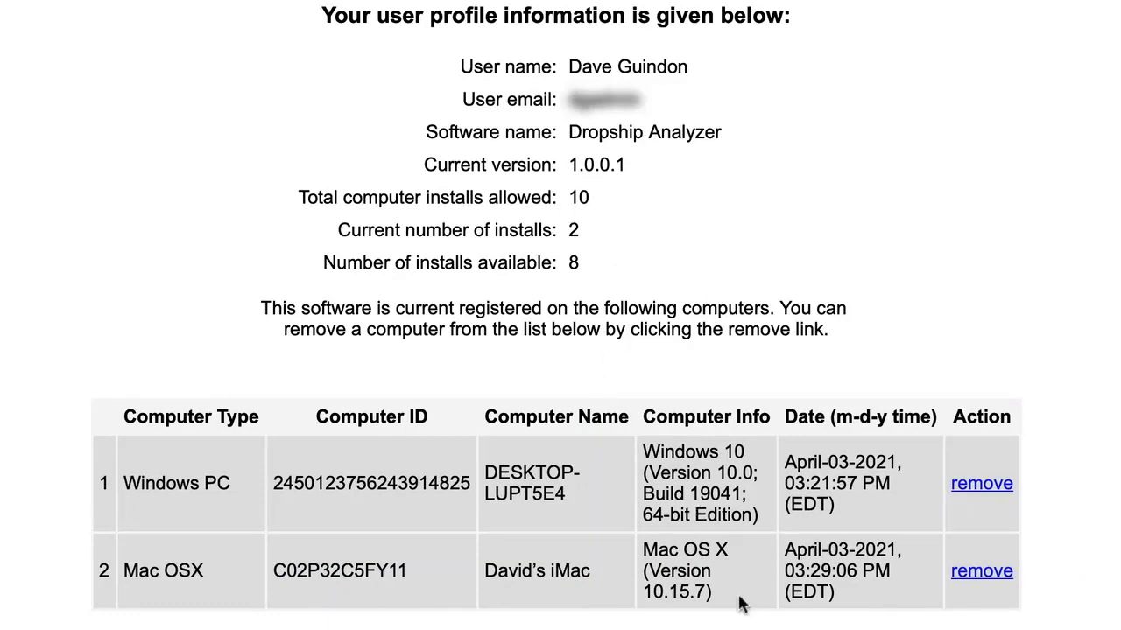
click(974, 579)
click(767, 333)
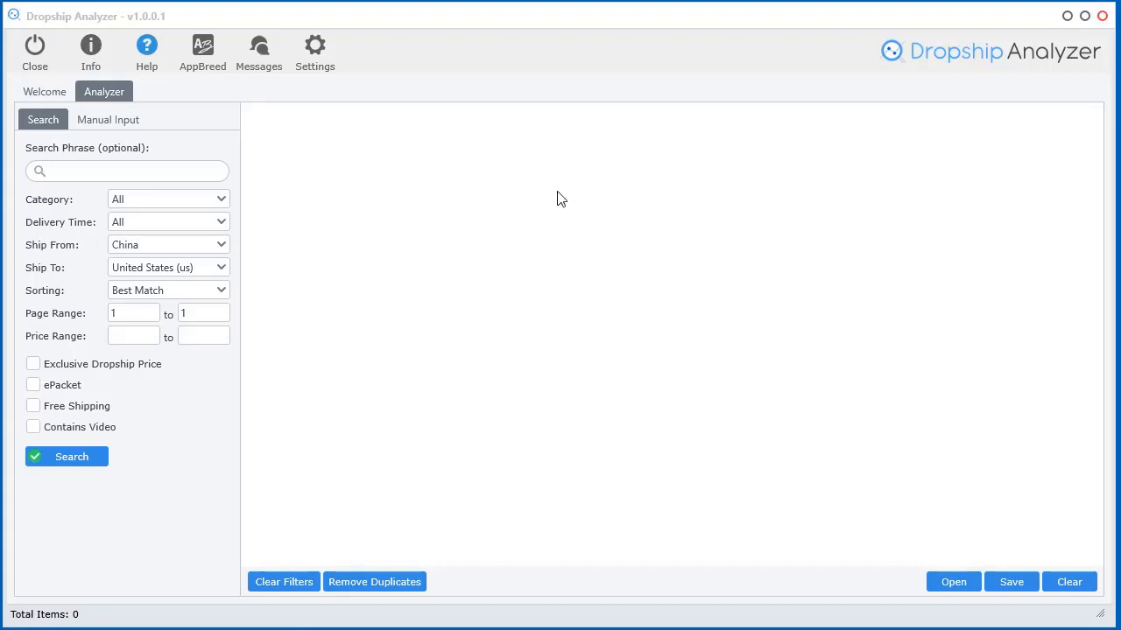
Bring the Dropship Analyzer window to the front
click(528, 223)
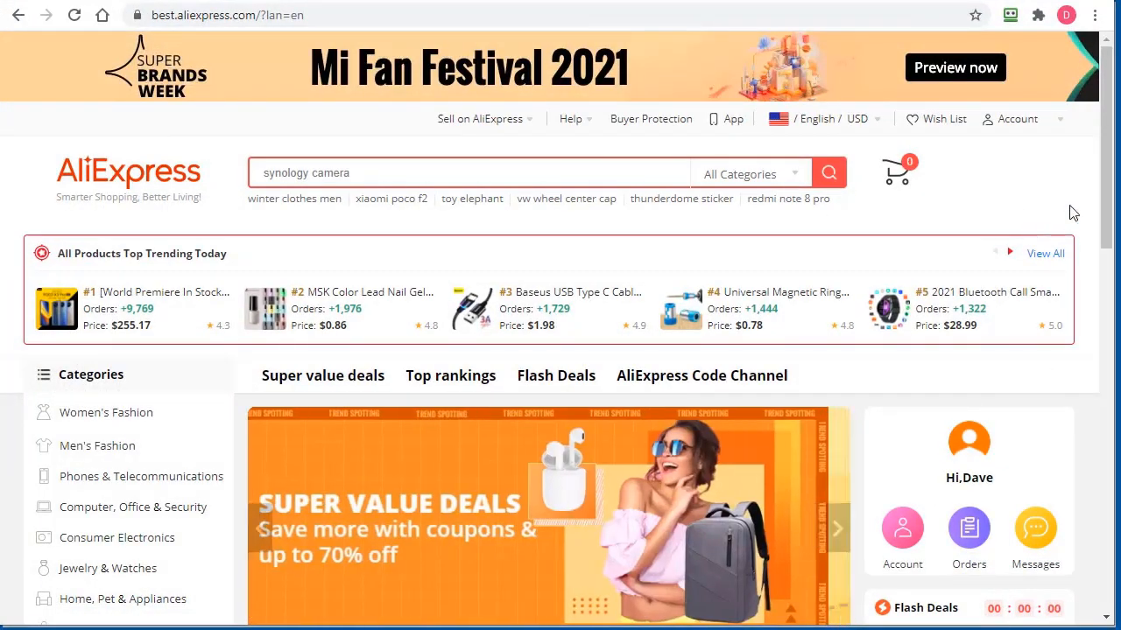
Go from the AliExpress account to the Dropshipping Center's Find Products to Sell table, showing the Analyze links
click(1020, 122)
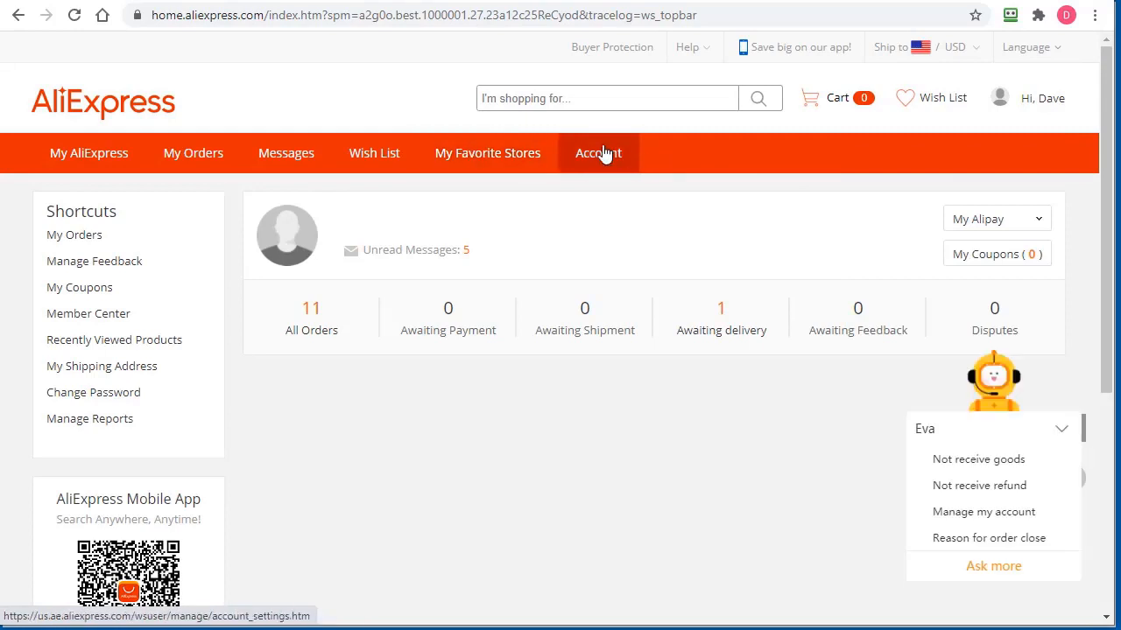
click(598, 157)
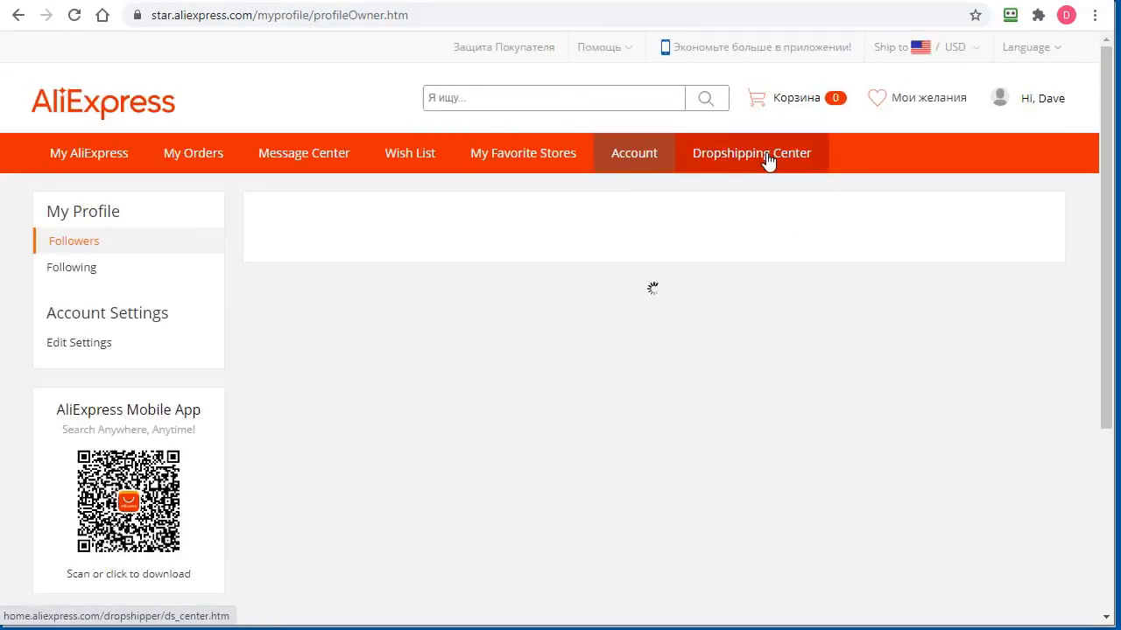
click(767, 159)
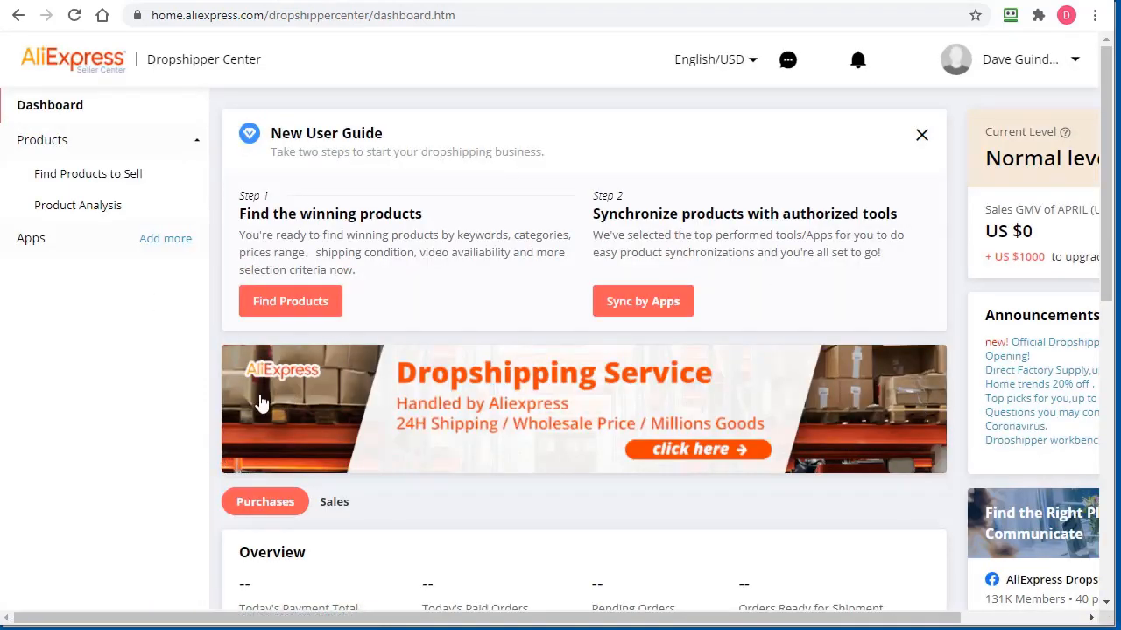
click(91, 175)
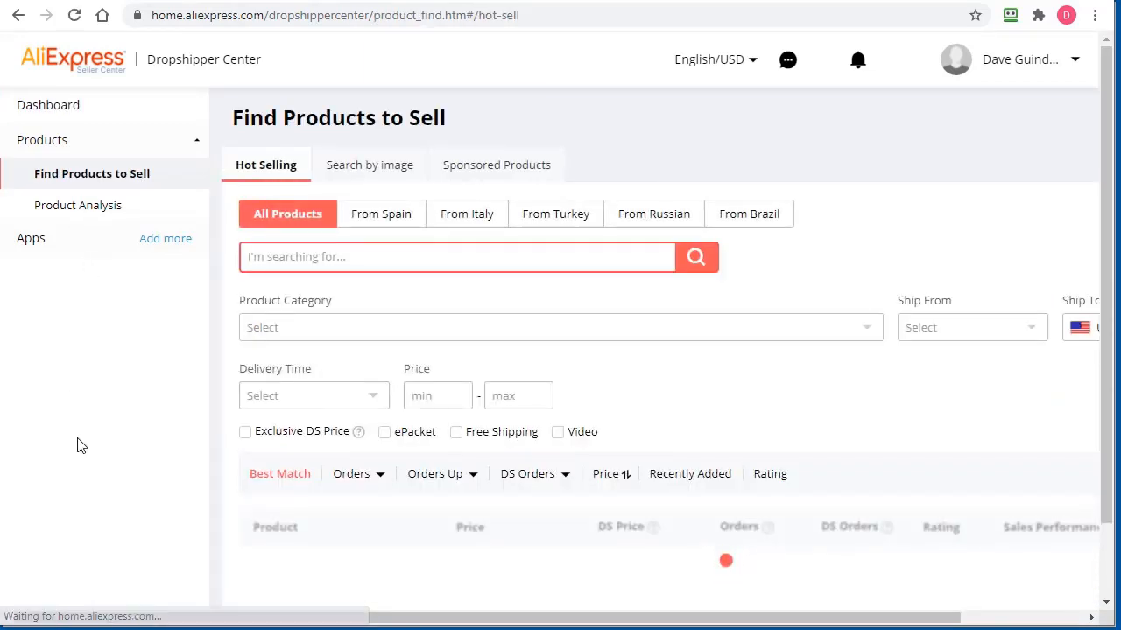
scroll(714, 473, down, 2)
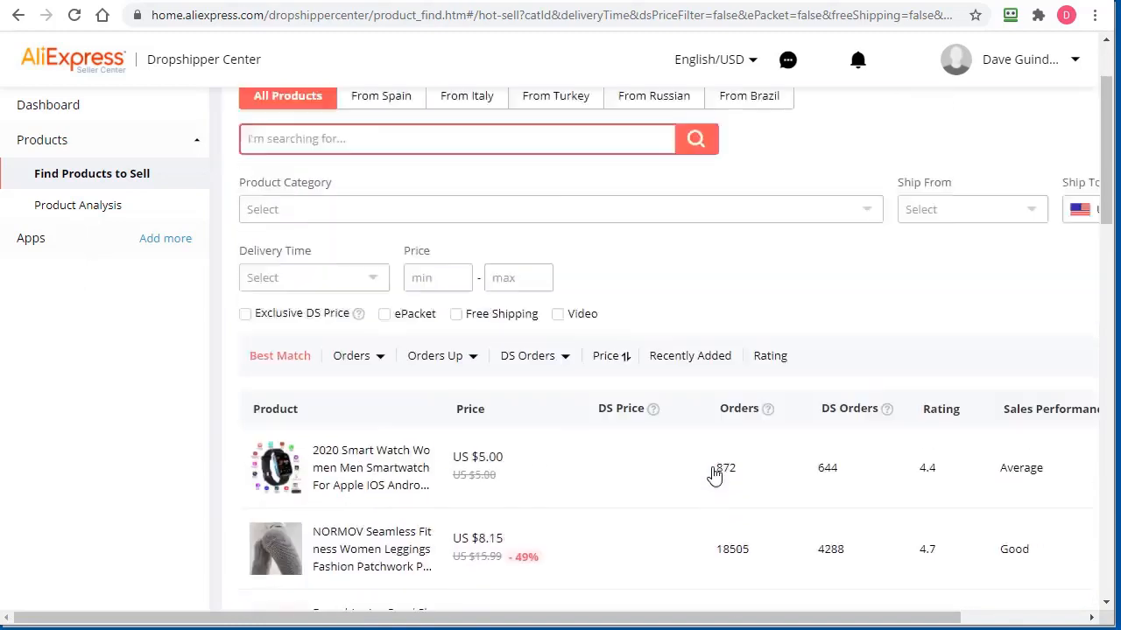
scroll(714, 474, up, 2)
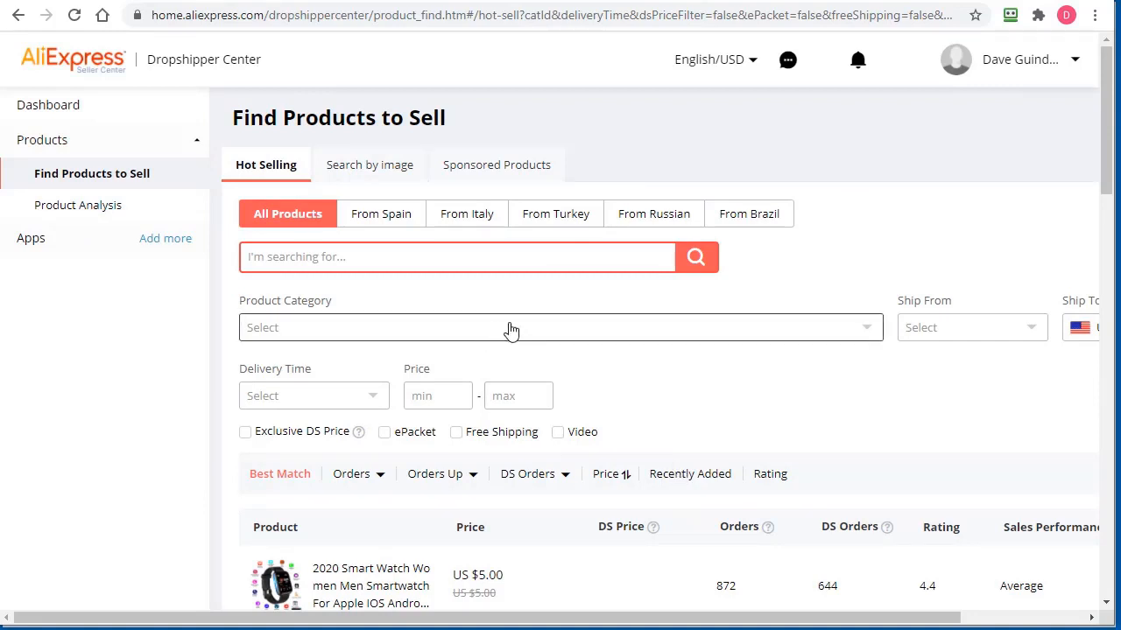
scroll(587, 573, down, 4)
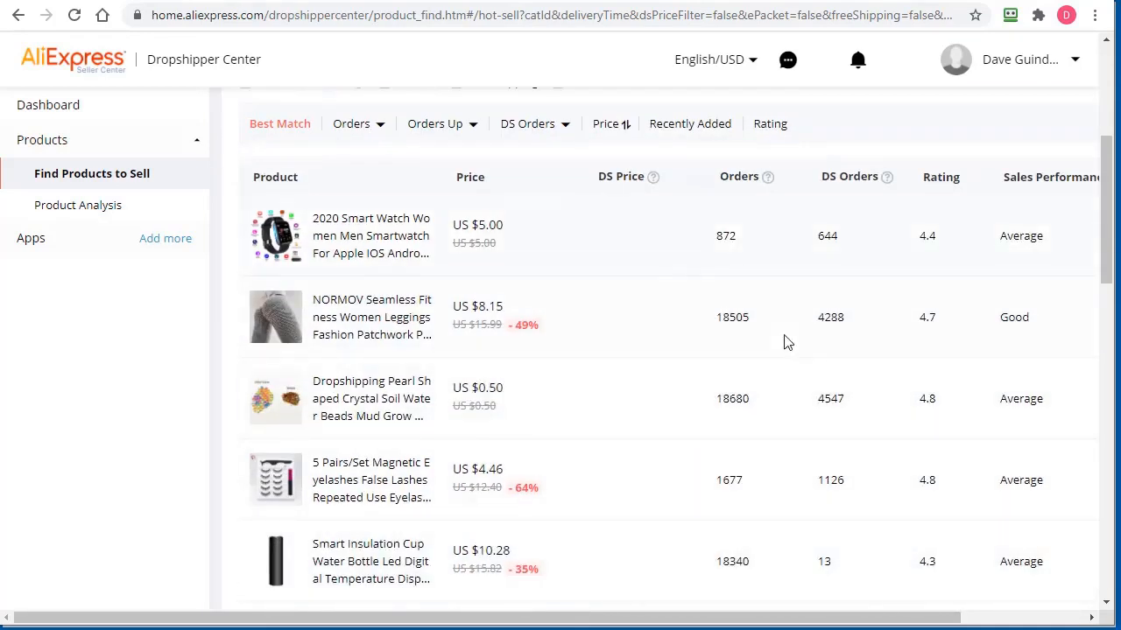
drag(634, 623, 791, 626)
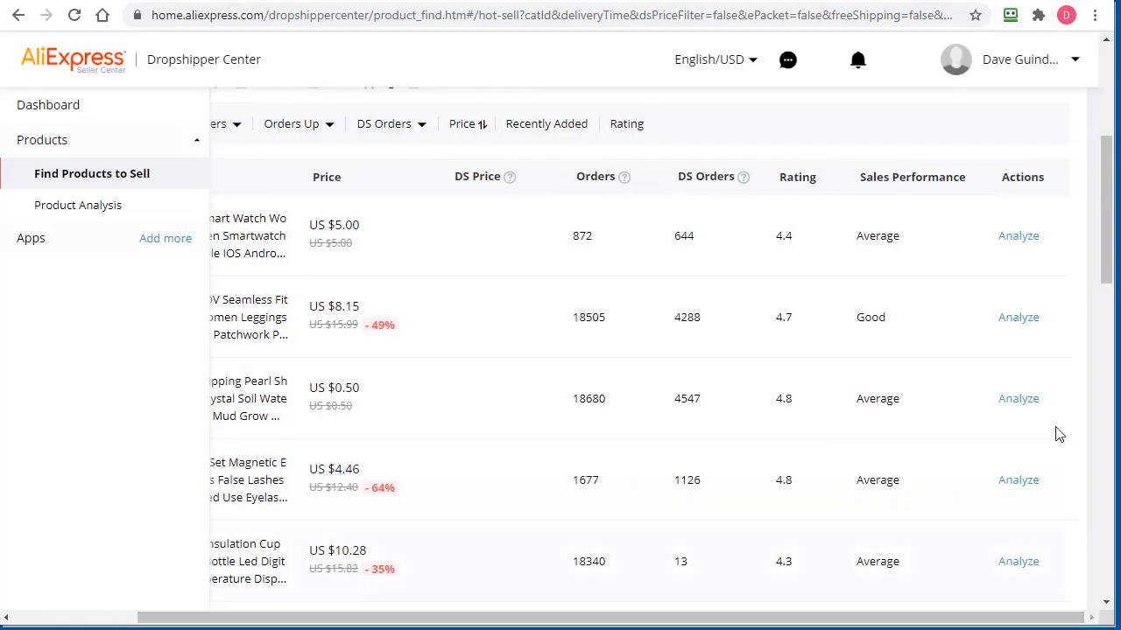
Analyze the first-row smartwatch and review its sales-volume chart
click(1013, 238)
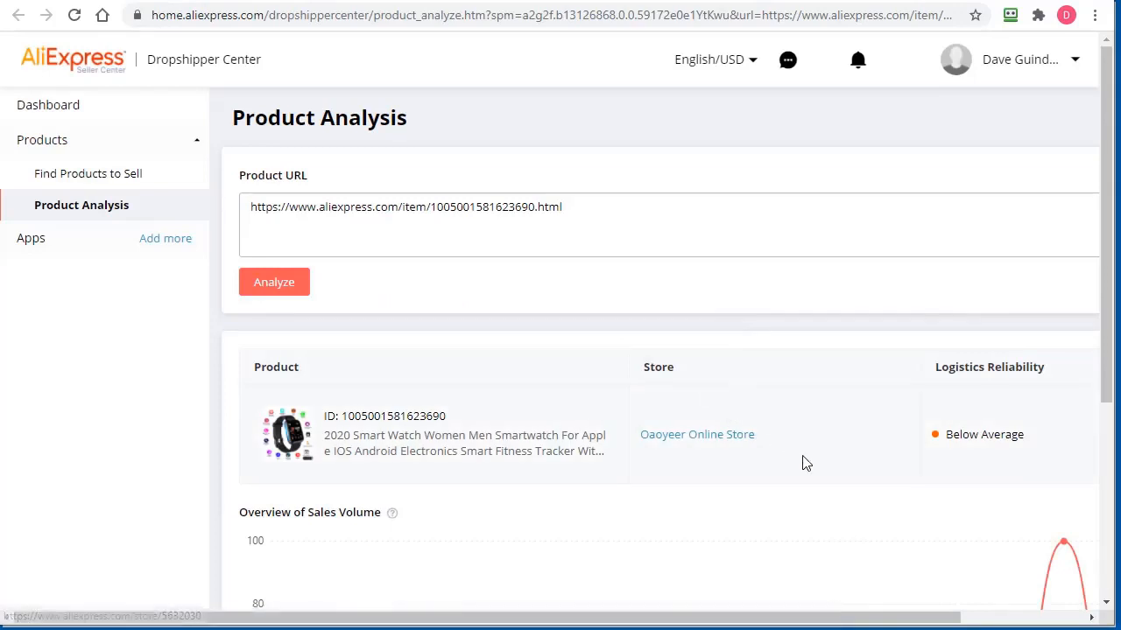
scroll(805, 464, down, 4)
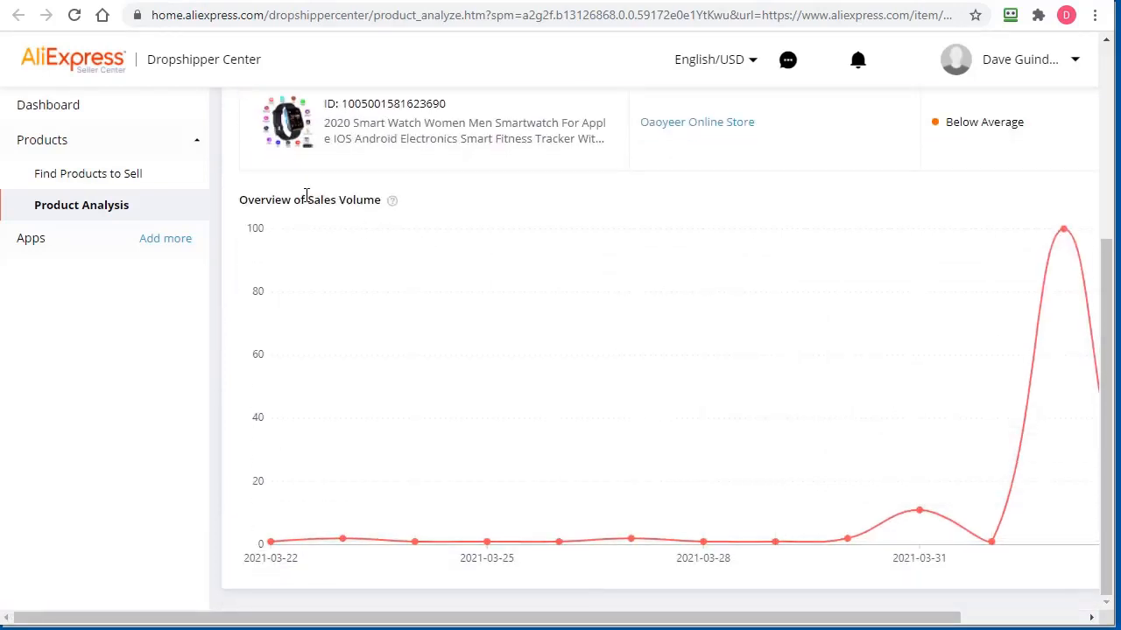
mouse_move(394, 204)
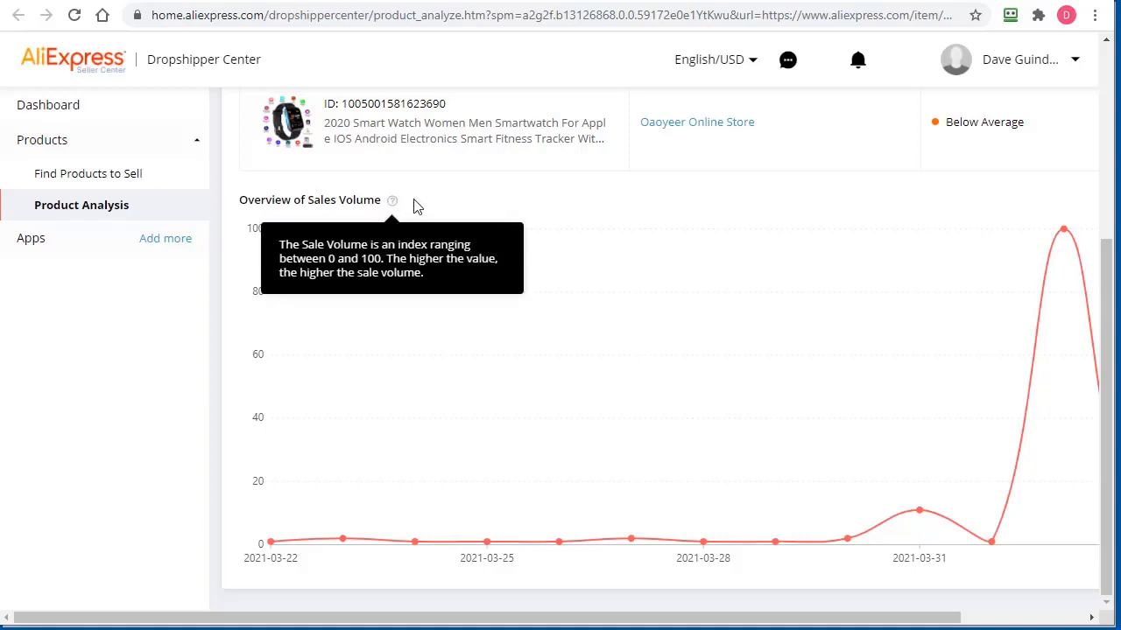
drag(916, 619, 1039, 622)
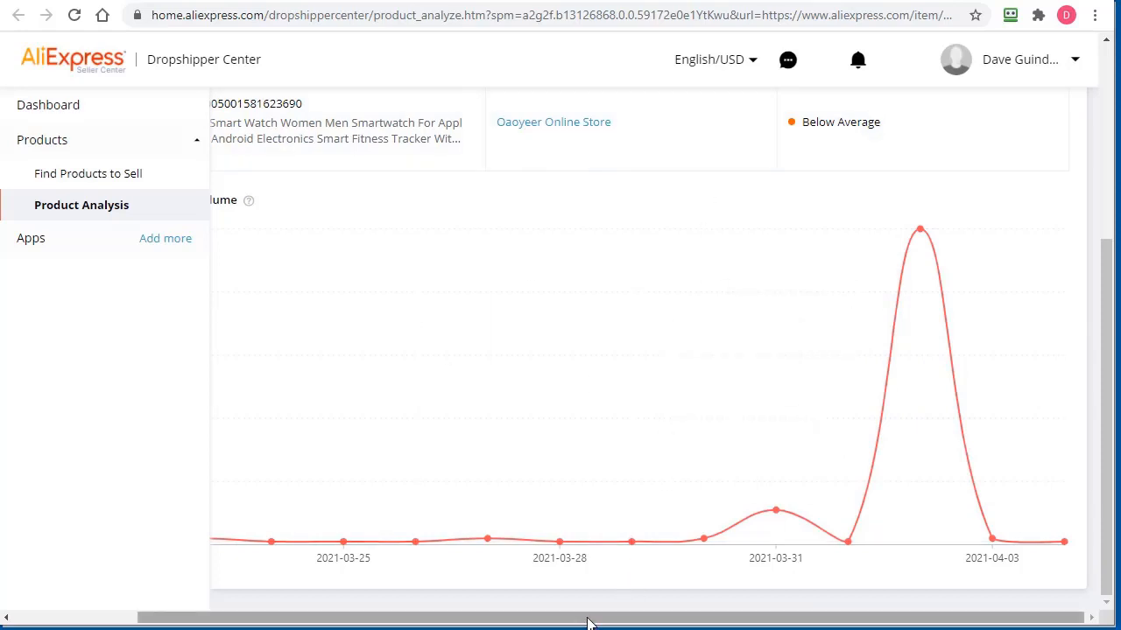
drag(589, 623, 373, 613)
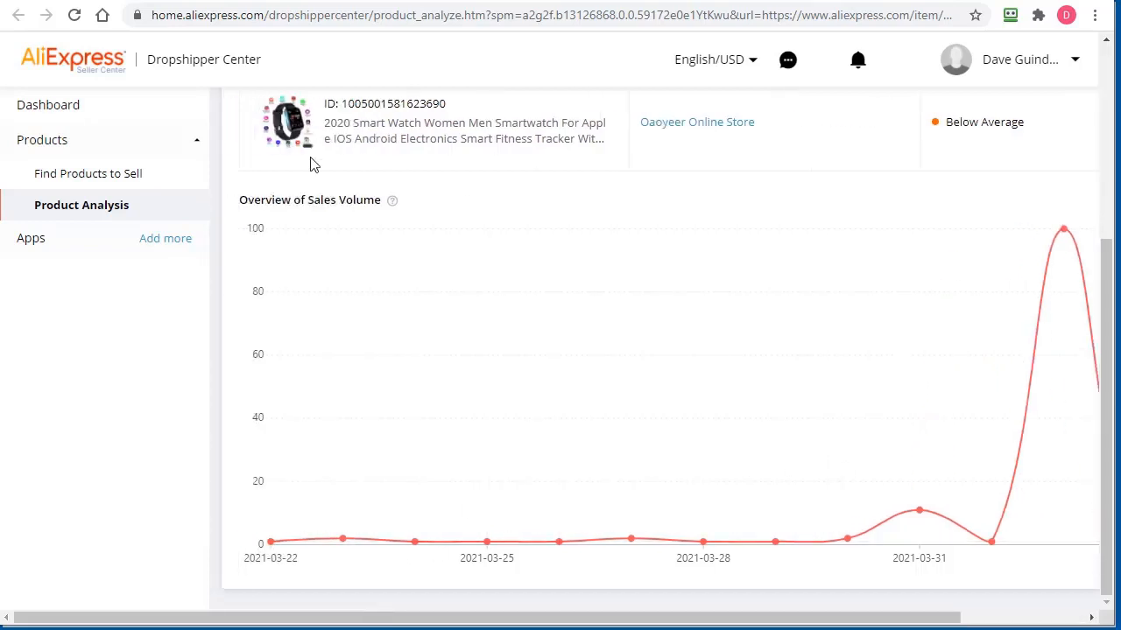
Return to the Find Products to Sell list and scroll through the Hot Selling table
click(110, 180)
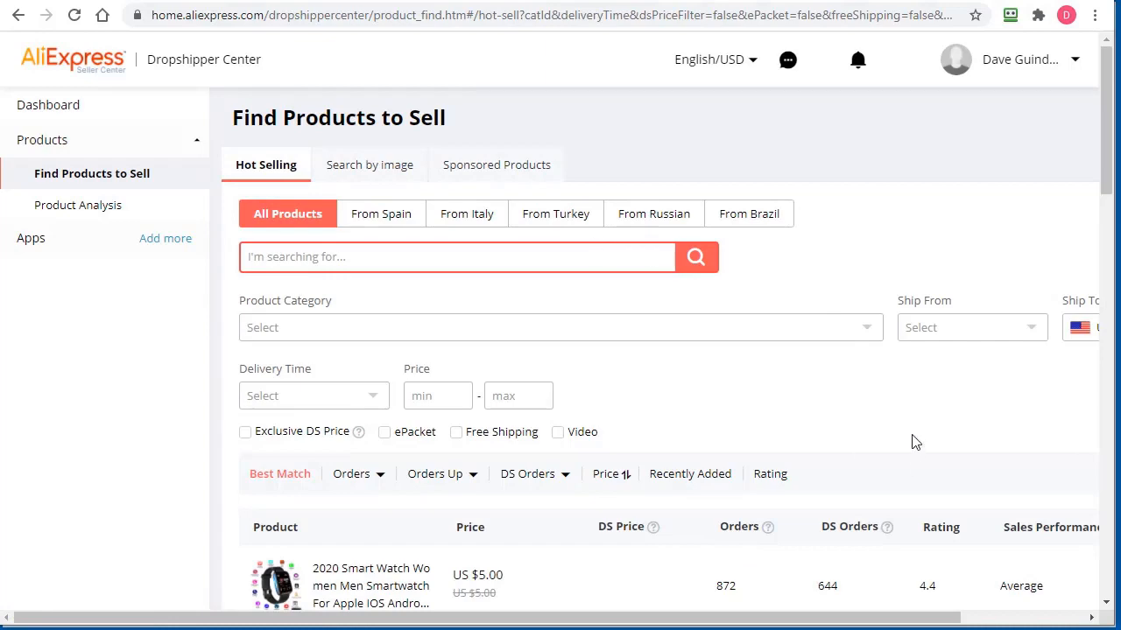
scroll(914, 444, down, 3)
drag(795, 618, 918, 619)
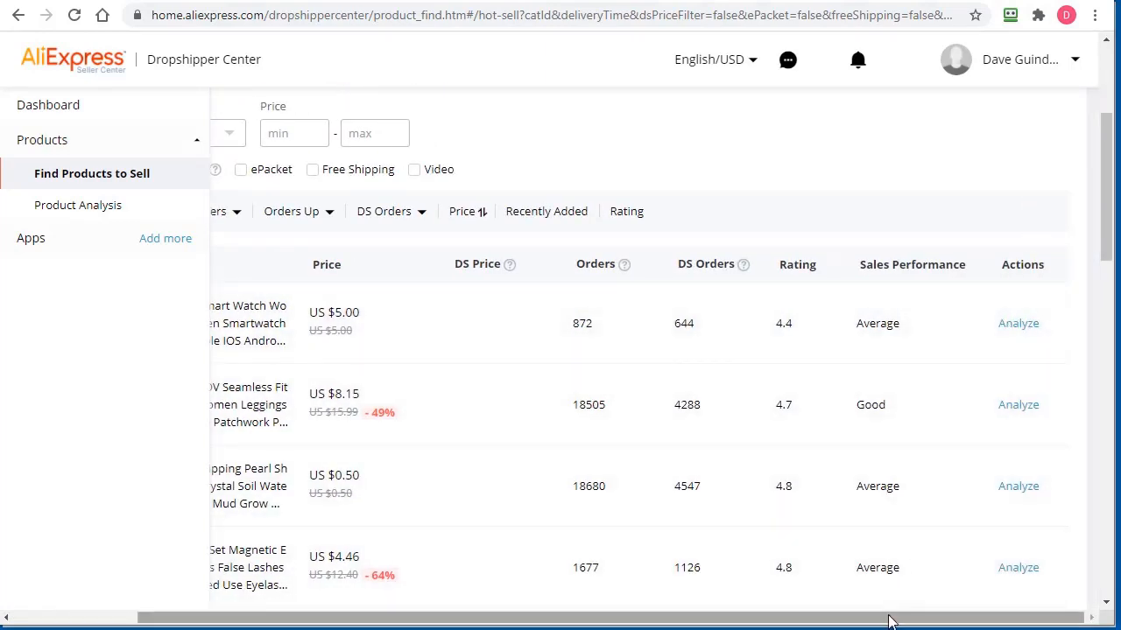
Scroll across the hot-selling product table to review its columns
drag(893, 618, 671, 618)
scroll(960, 510, up, 3)
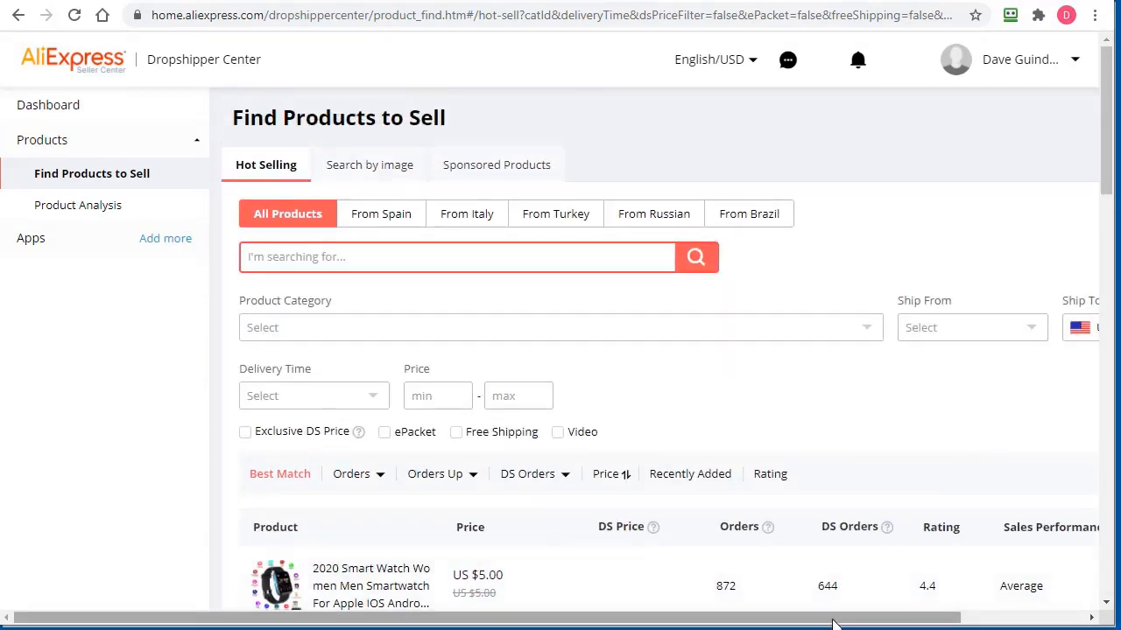
drag(830, 618, 953, 618)
scroll(994, 395, down, 3)
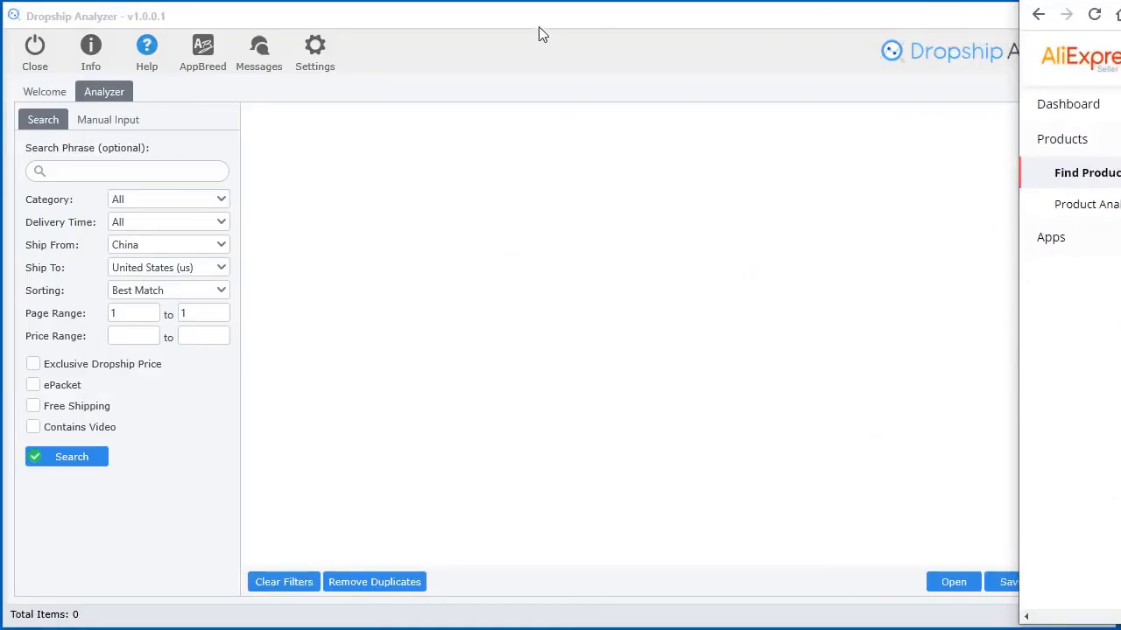
Move the AliExpress browser window left and browse products like the E27 smart RGB bulb at US $1.97
click(537, 32)
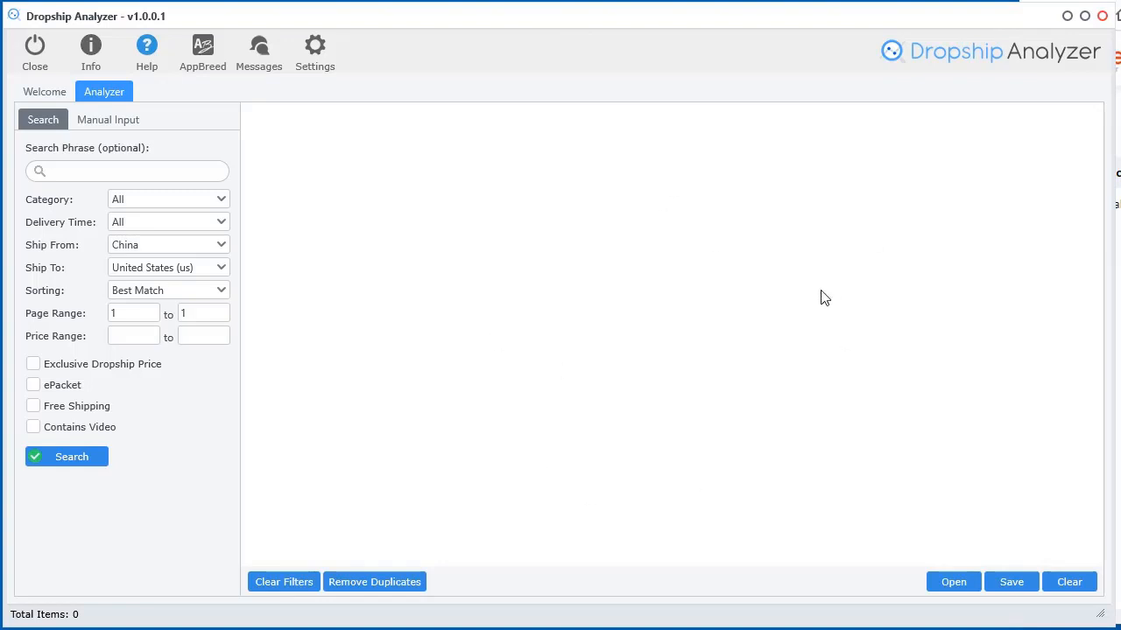
click(1119, 296)
drag(1120, 2, 263, 1)
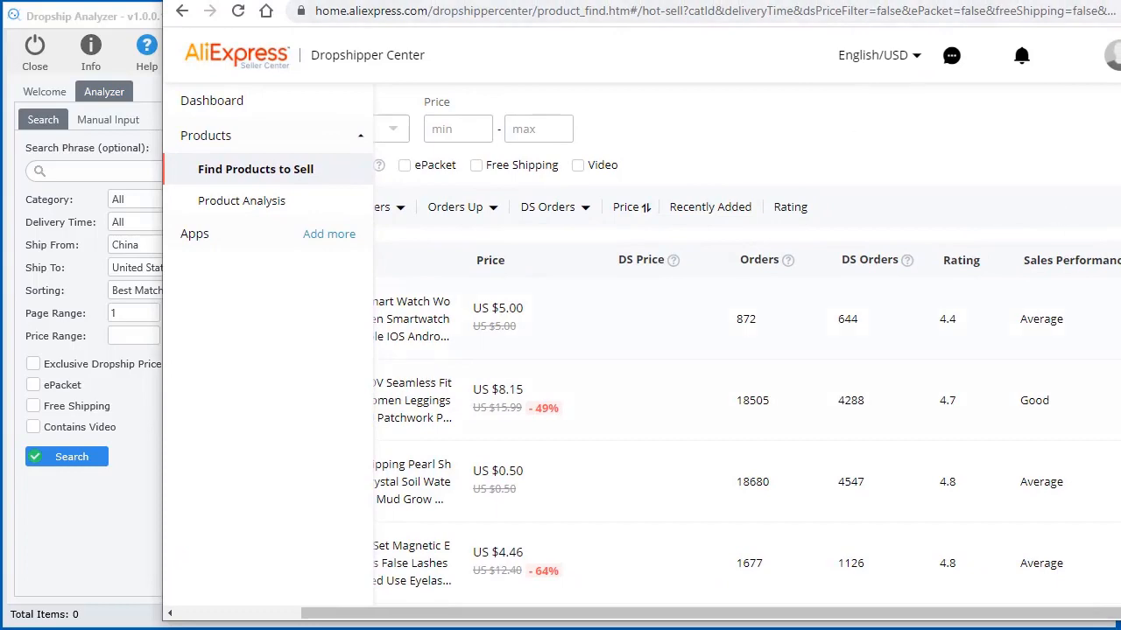
scroll(890, 458, left, 3)
scroll(889, 458, up, 3)
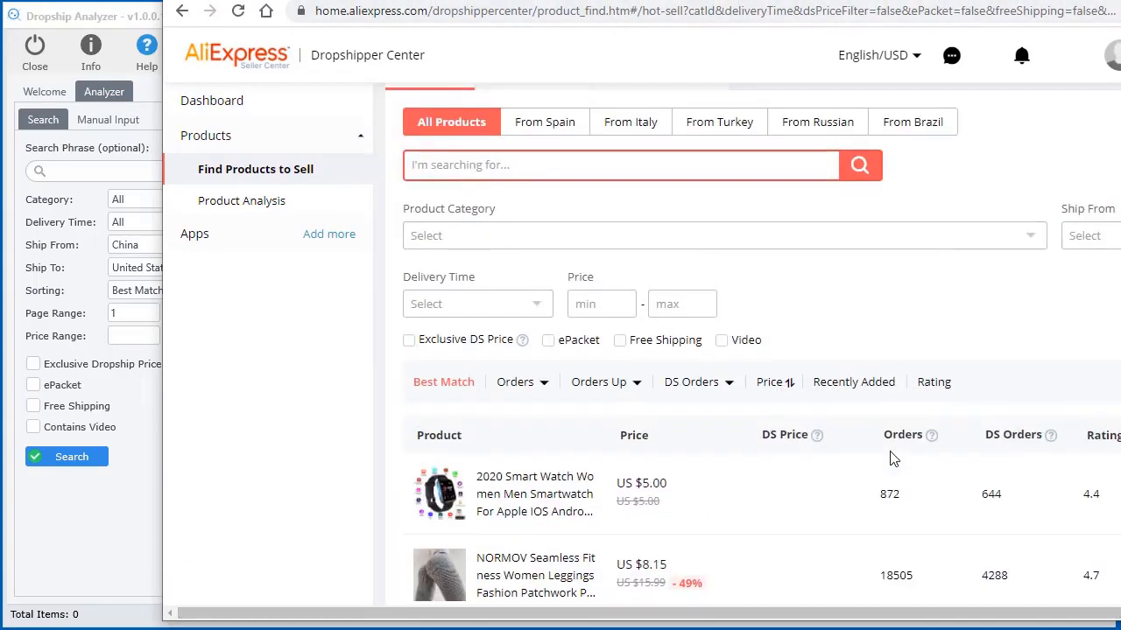
scroll(890, 458, down, 2)
scroll(890, 351, up, 3)
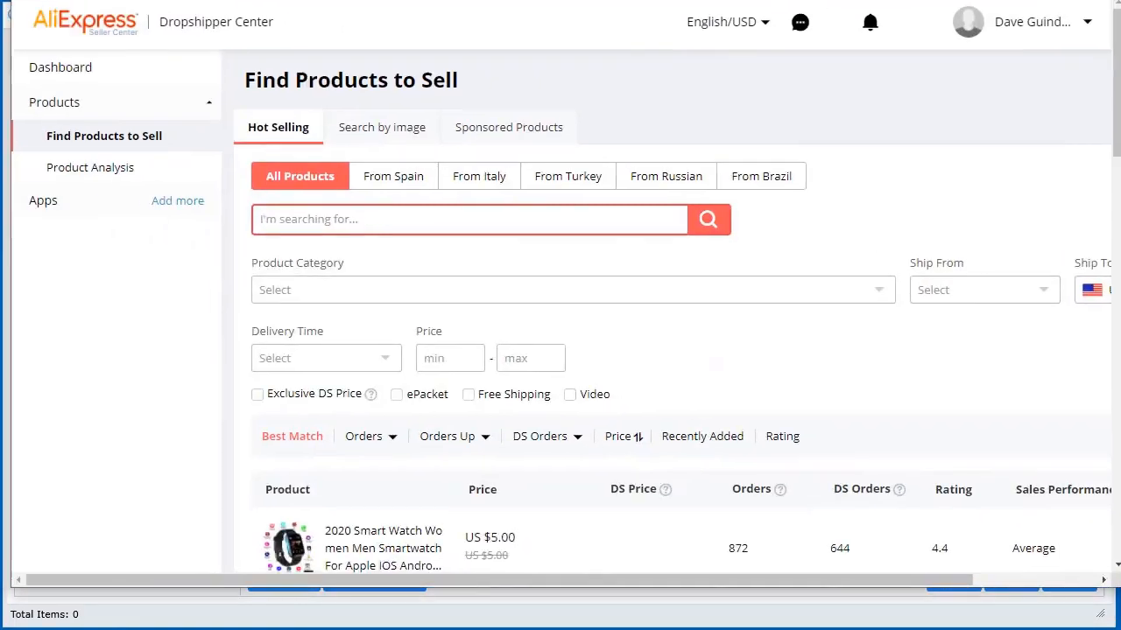
scroll(765, 504, down, 4)
scroll(625, 353, down, 6)
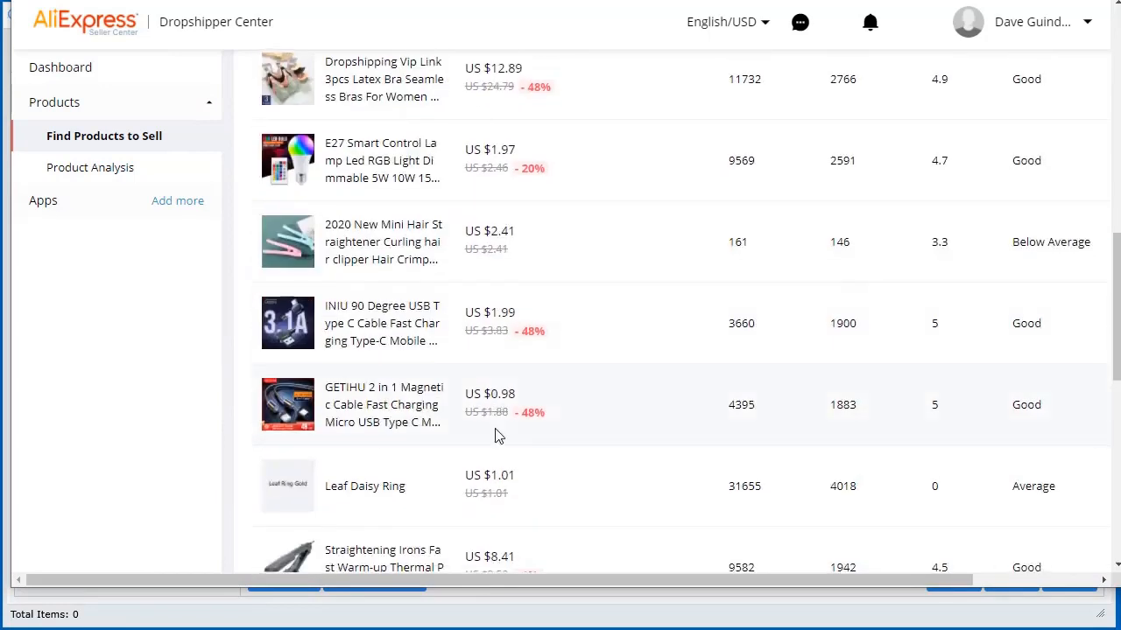
scroll(498, 433, up, 10)
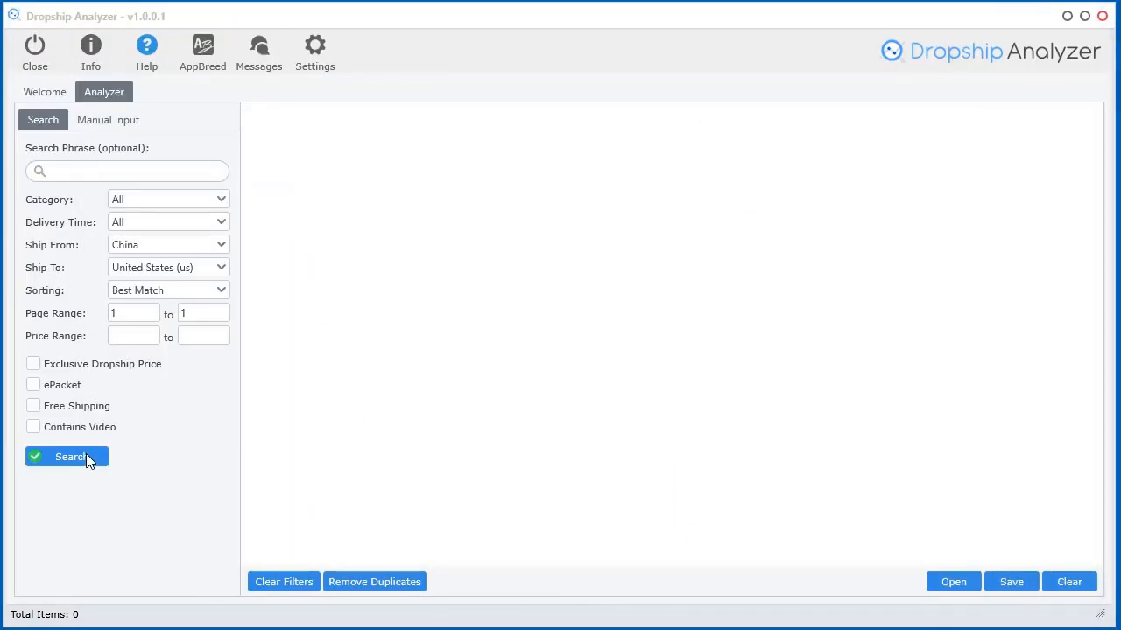
Start the product search and bring the login settings panel over the sign-in area
click(85, 459)
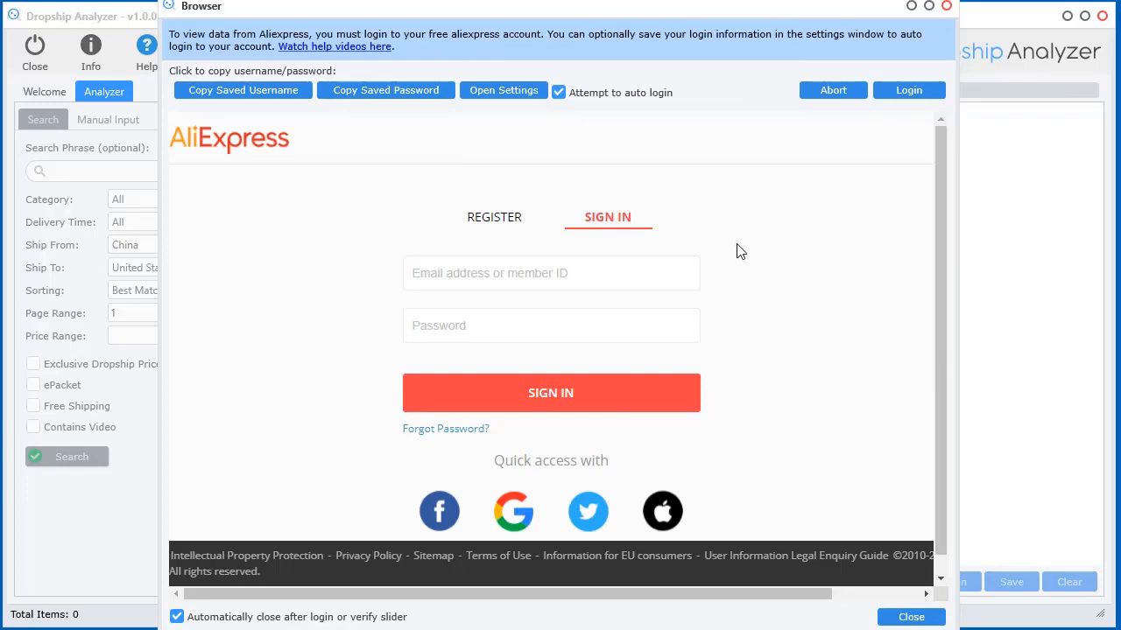
click(503, 93)
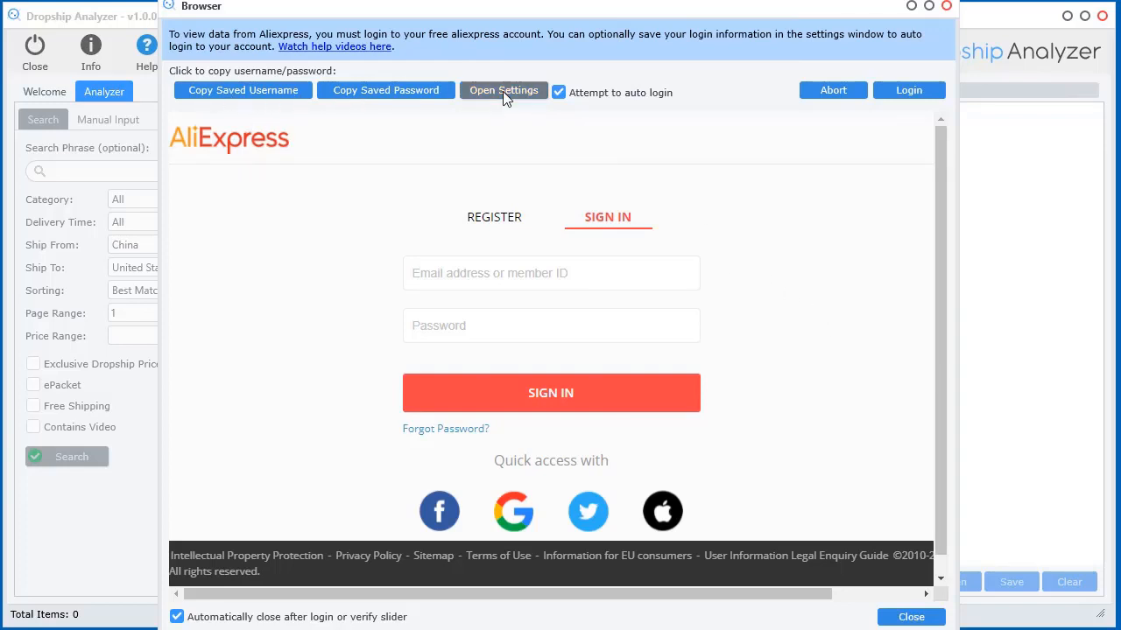
drag(713, 330, 502, 236)
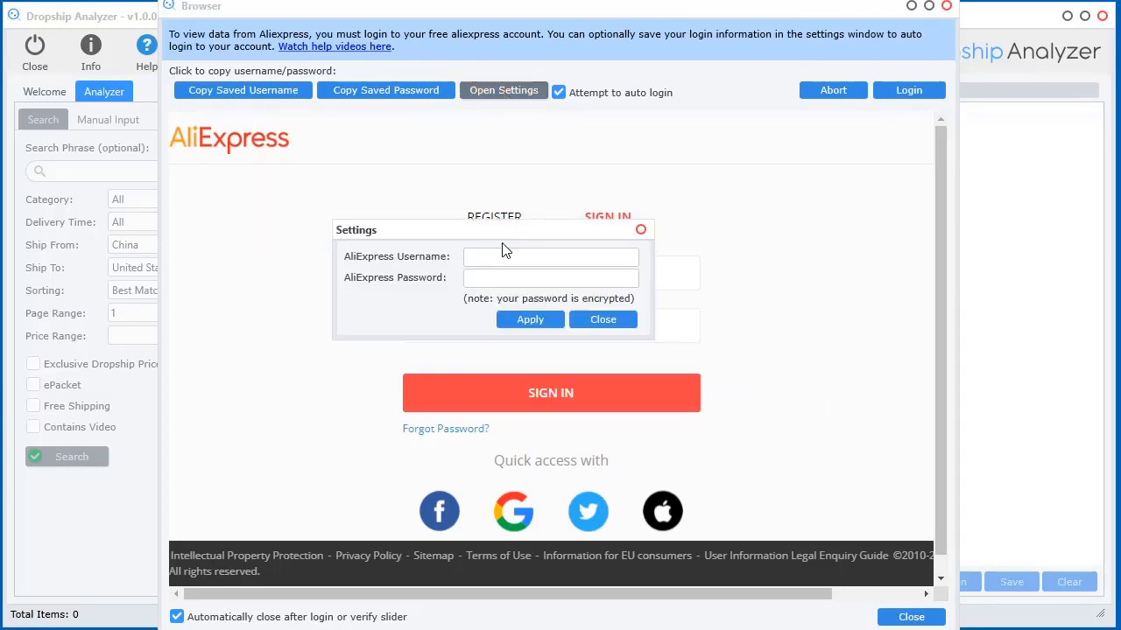
Save the AliExpress account username and password in the login settings, then close them
click(480, 258)
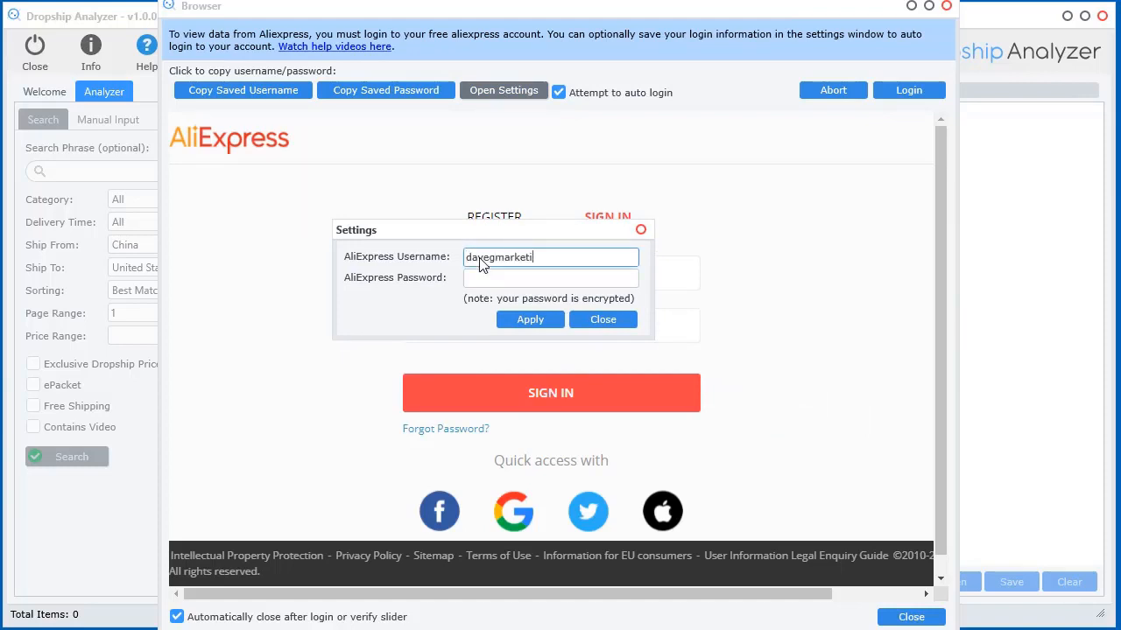
click(496, 280)
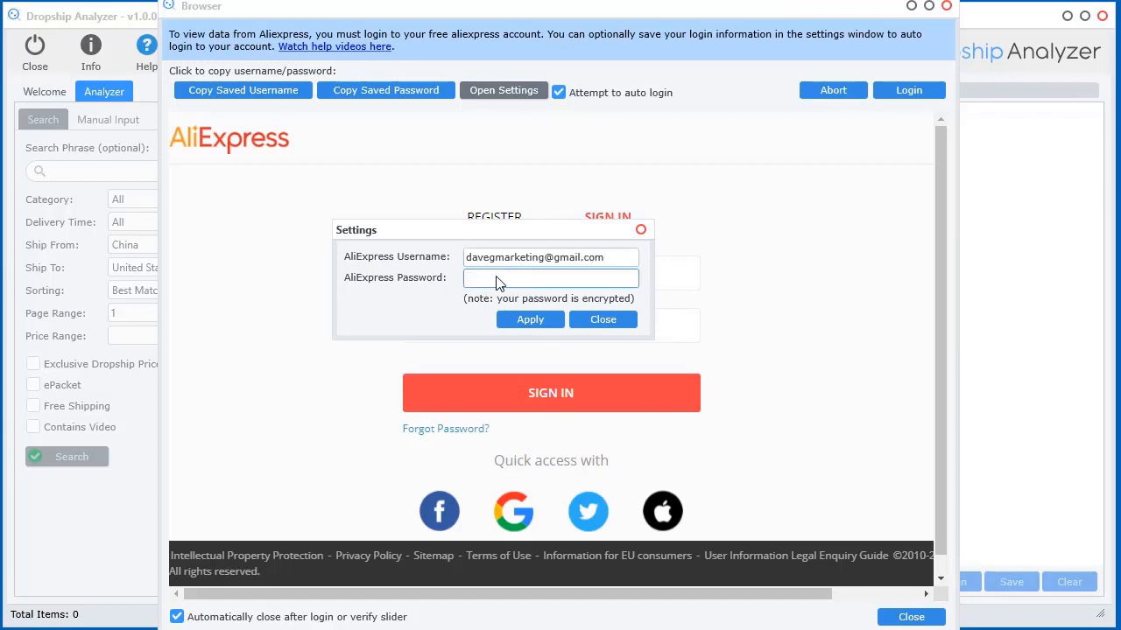
text(•••••••••)
click(545, 320)
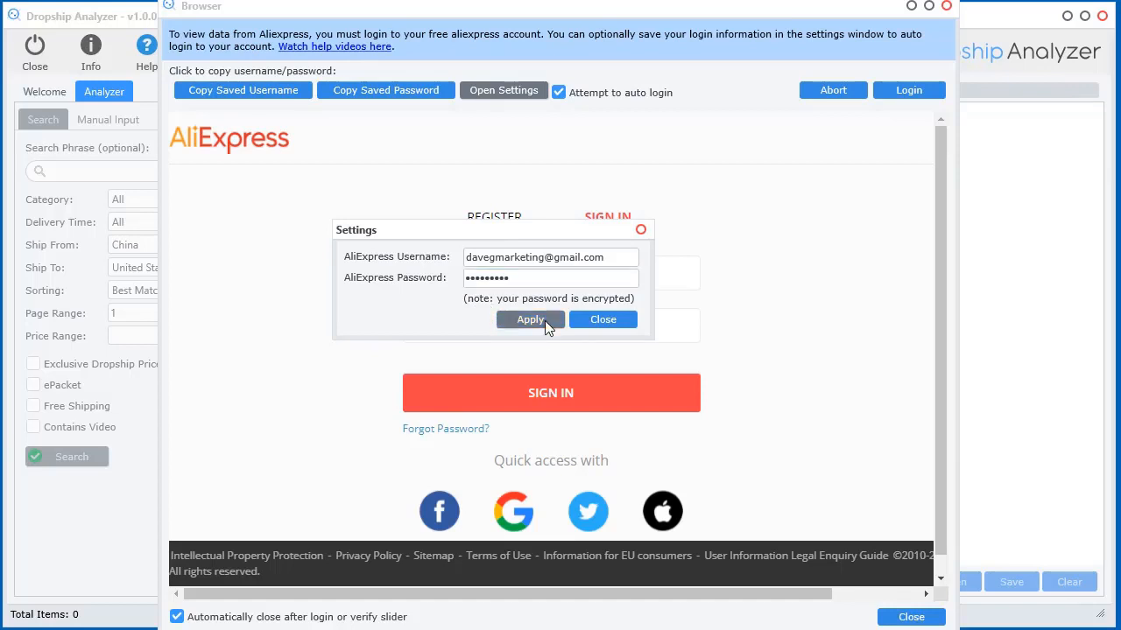
click(610, 321)
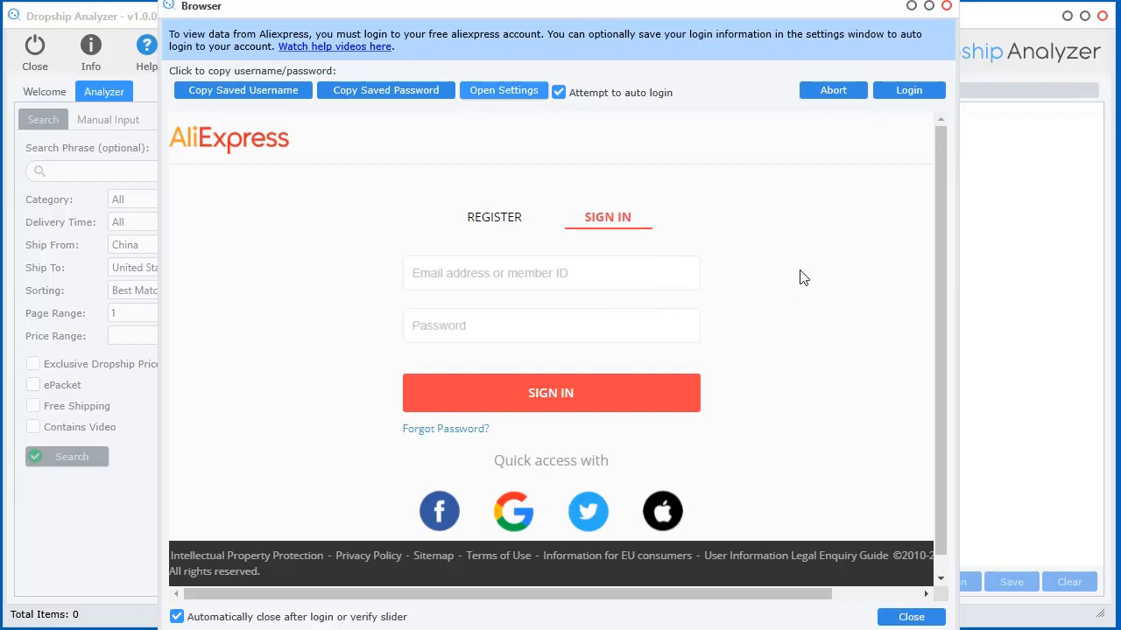
Let the search continue, move the AliExpress browser out of view, and widen the results table columns
click(908, 620)
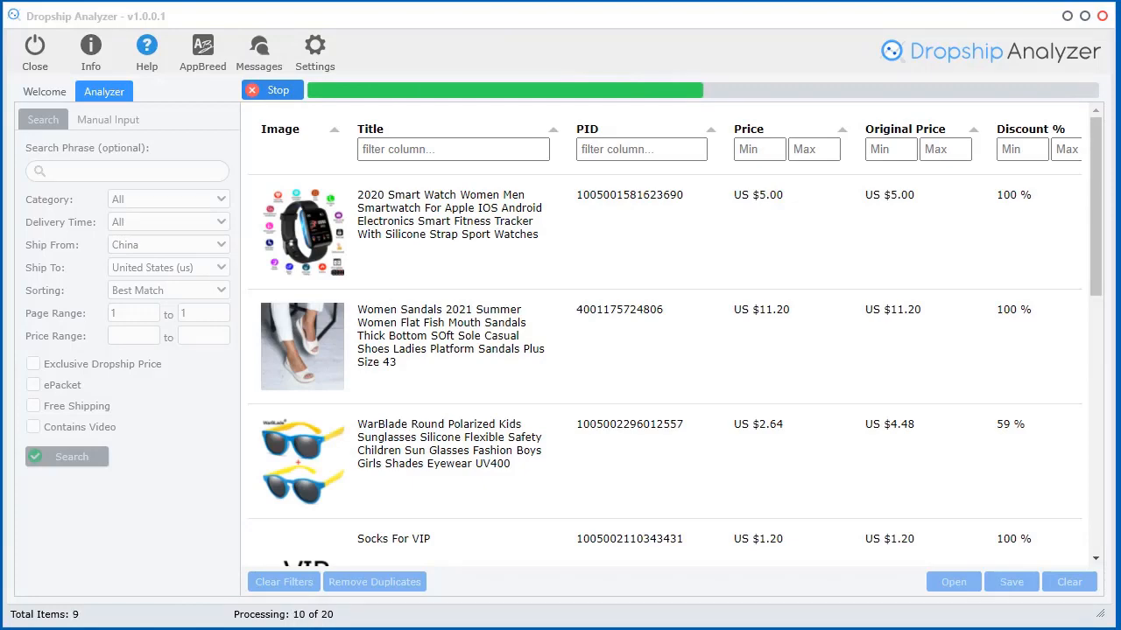
drag(1120, 46, 676, 37)
scroll(851, 462, down, 3)
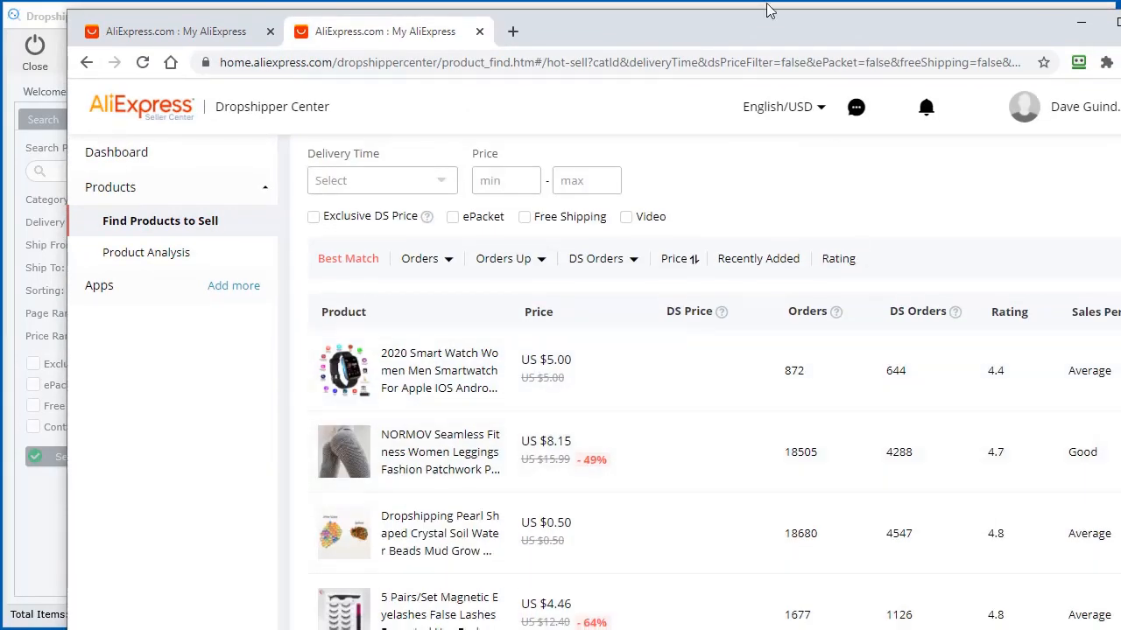
drag(770, 12, 1119, 46)
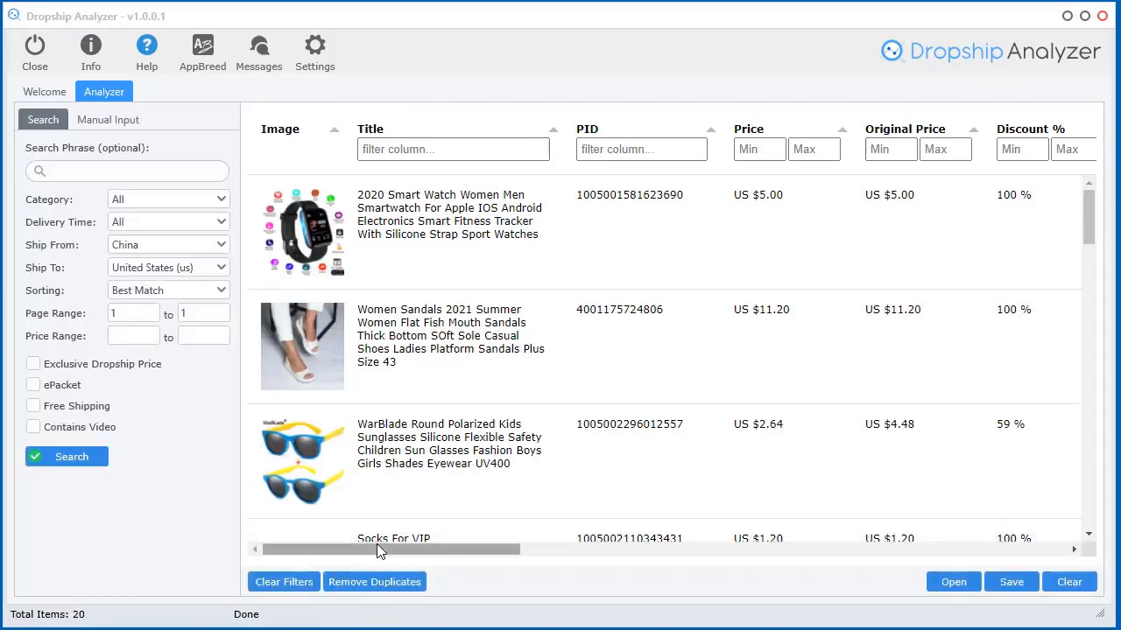
drag(377, 546, 866, 563)
scroll(741, 342, down, 5)
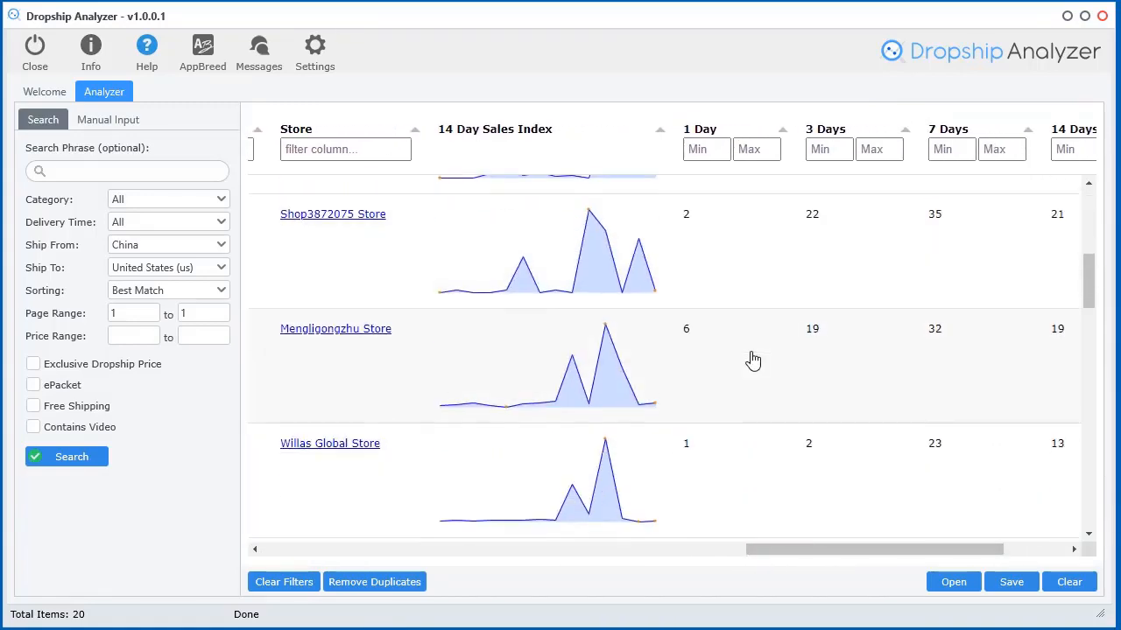
scroll(751, 367, down, 12)
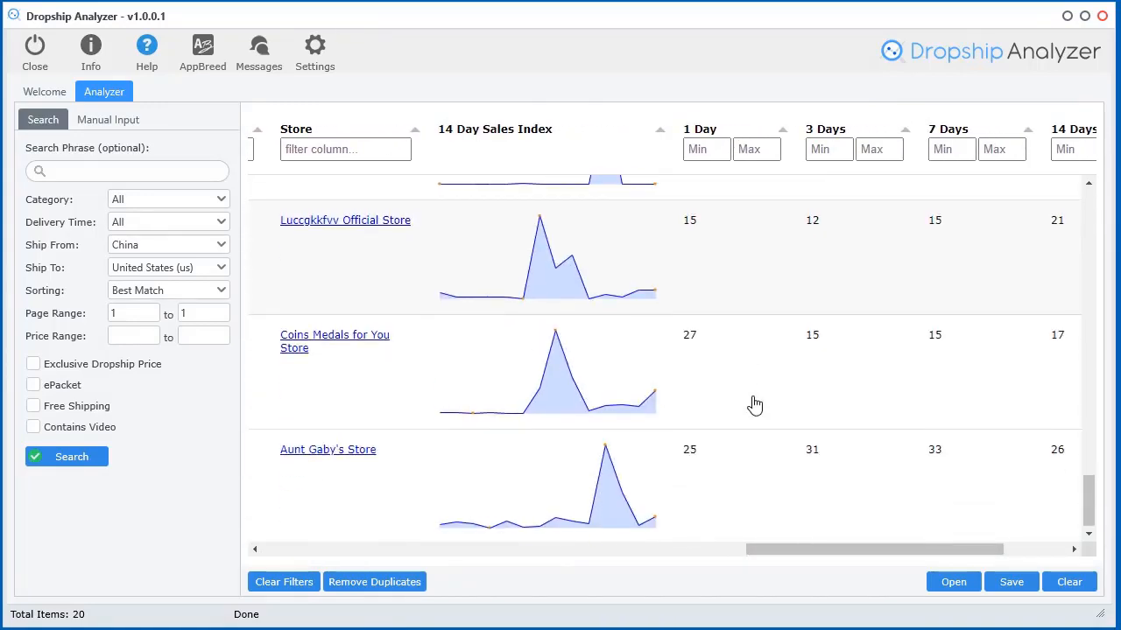
scroll(753, 402, up, 10)
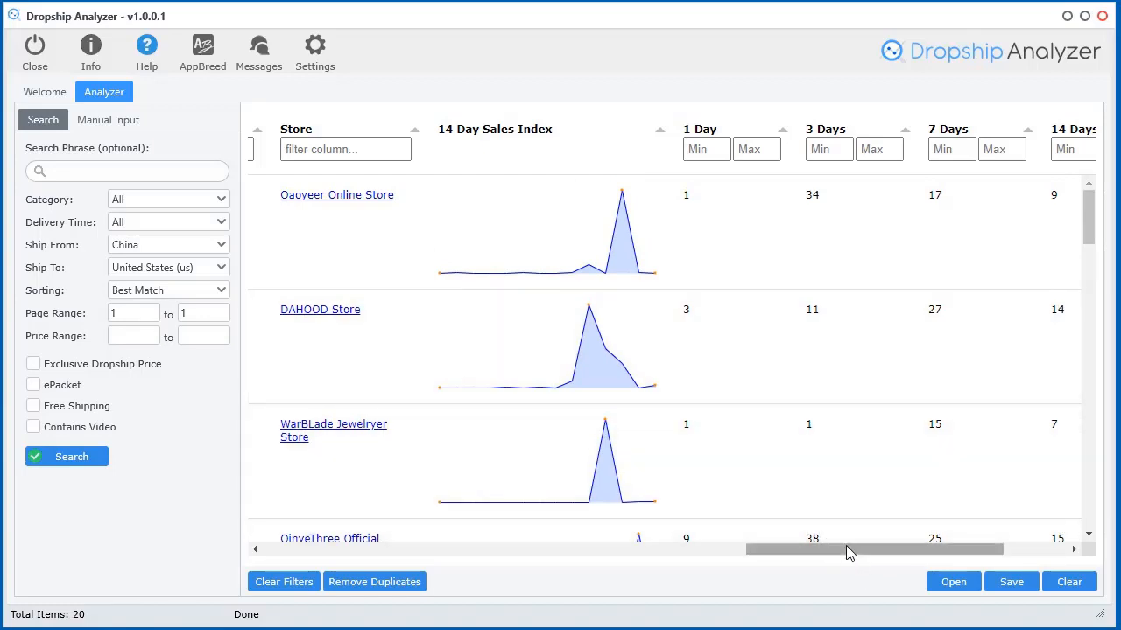
drag(845, 549, 911, 553)
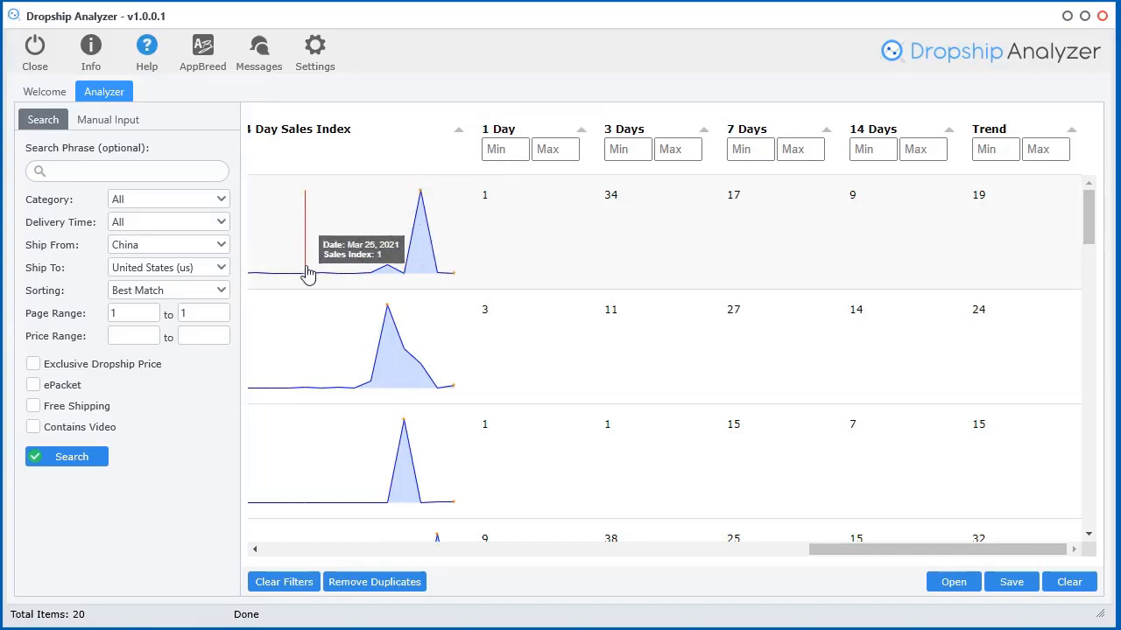
drag(867, 549, 821, 551)
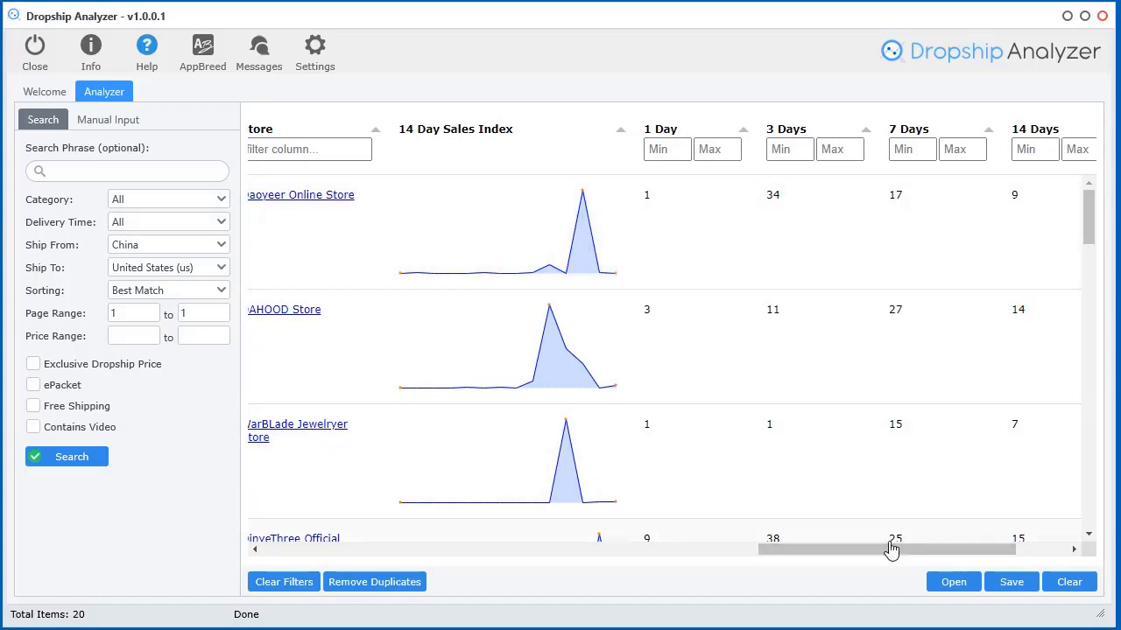
drag(891, 549, 944, 549)
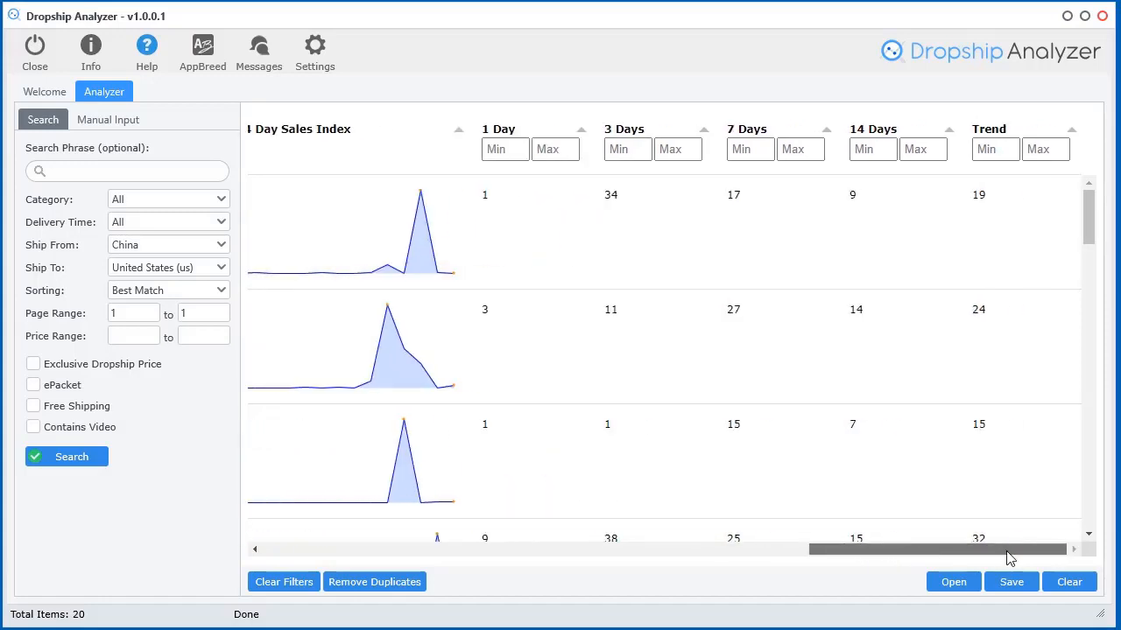
Sort results by 1 Day, 3 Days, 7 Days, then 14 Days sales, highest first
click(526, 132)
click(525, 131)
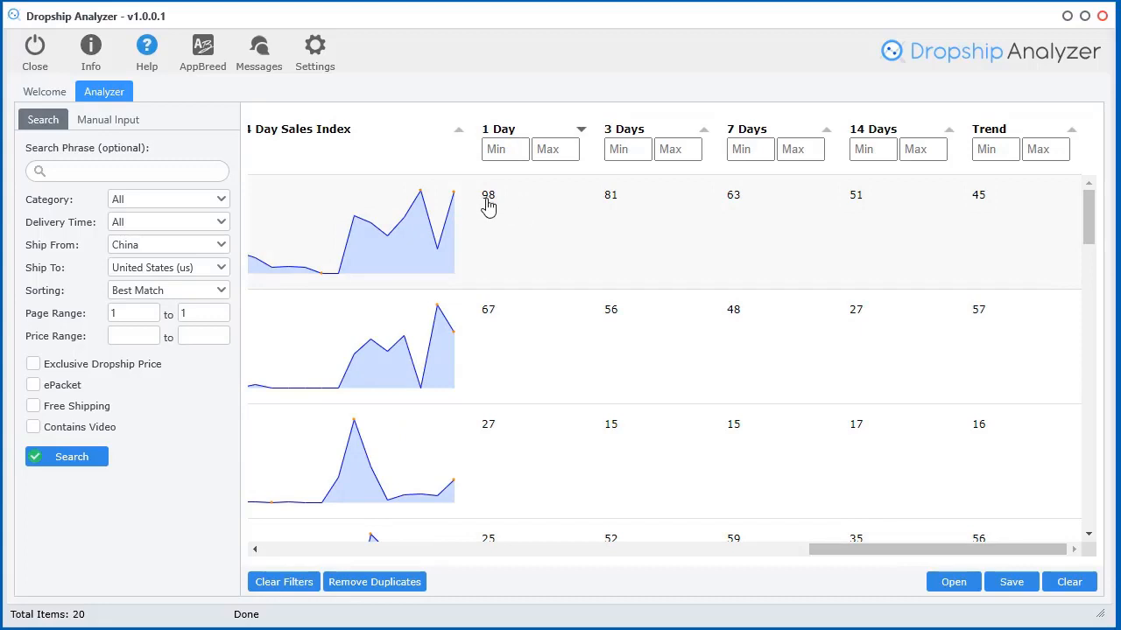
scroll(465, 417, down, 3)
scroll(456, 376, up, 3)
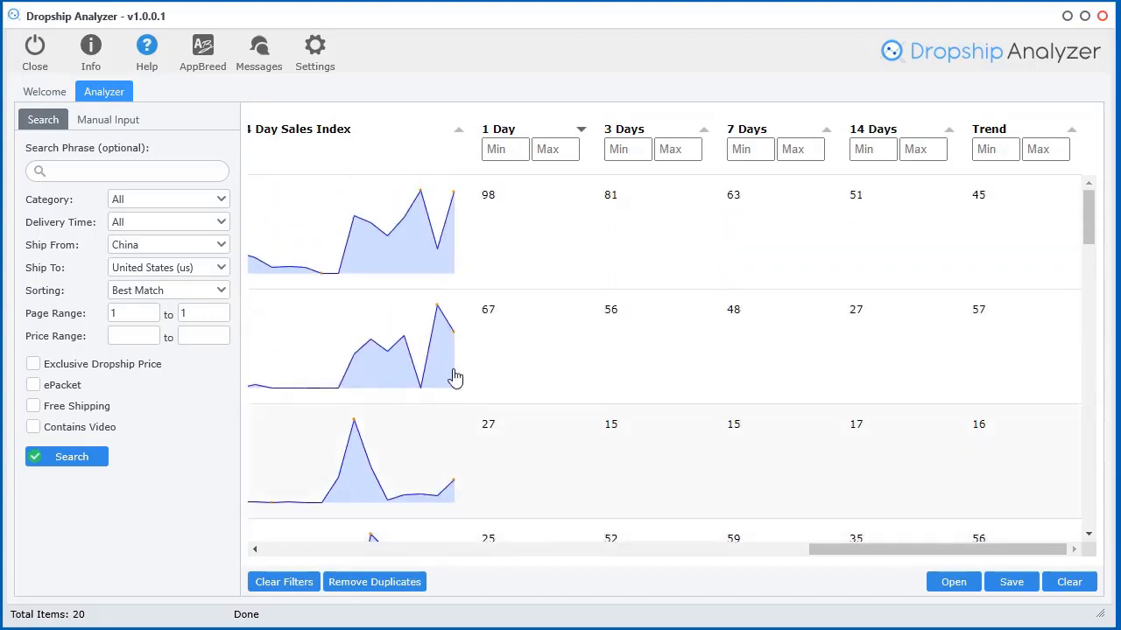
click(655, 137)
click(653, 133)
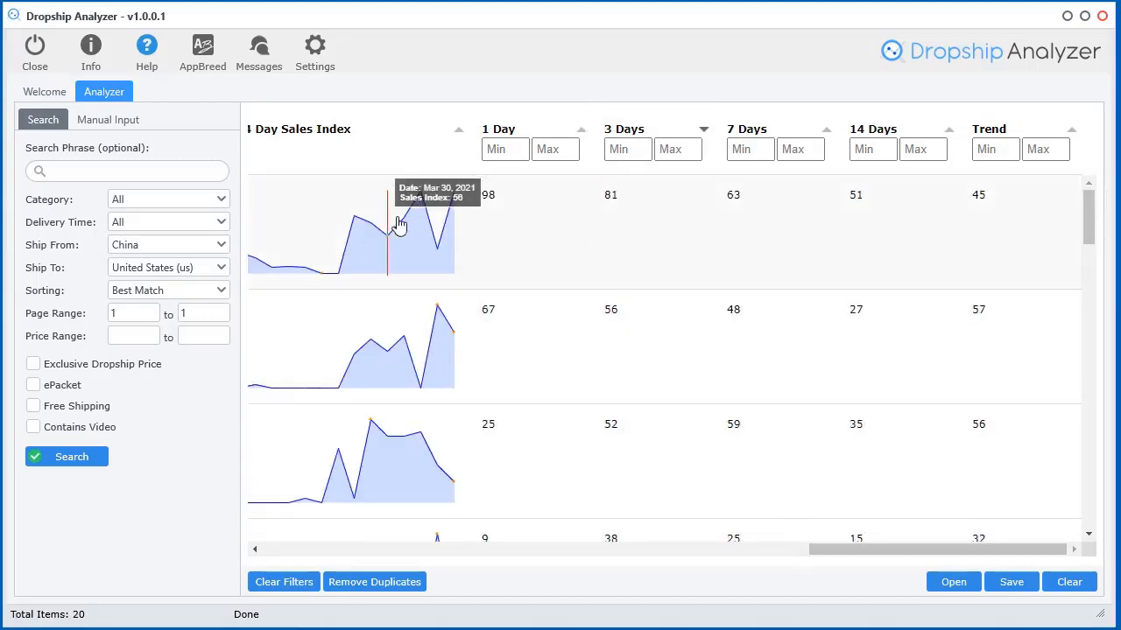
click(781, 133)
click(781, 134)
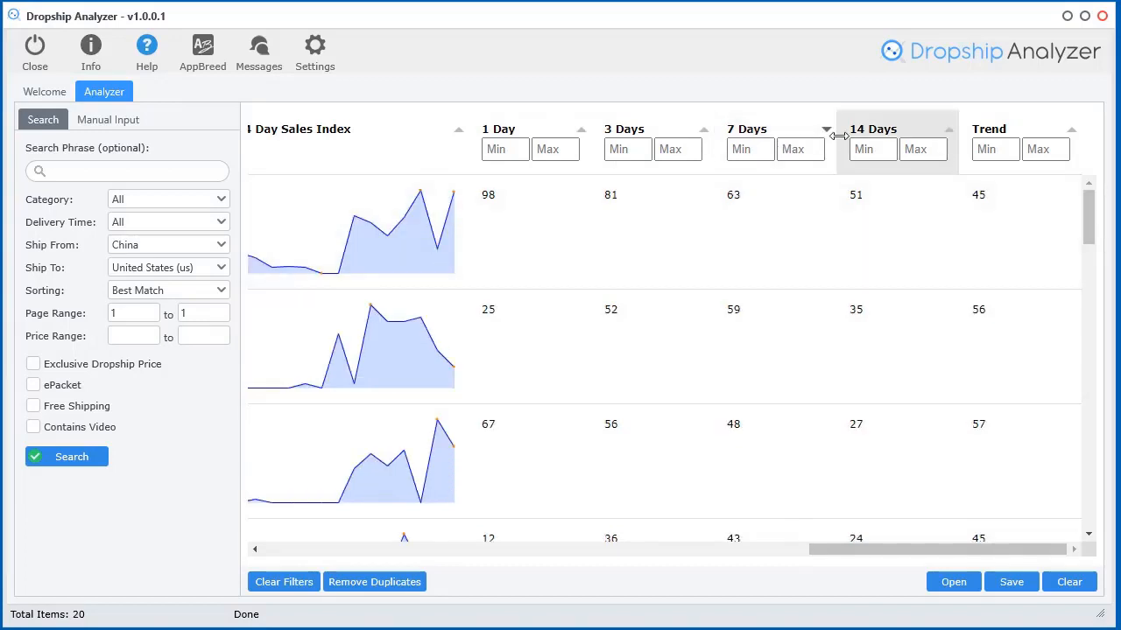
click(898, 142)
click(902, 141)
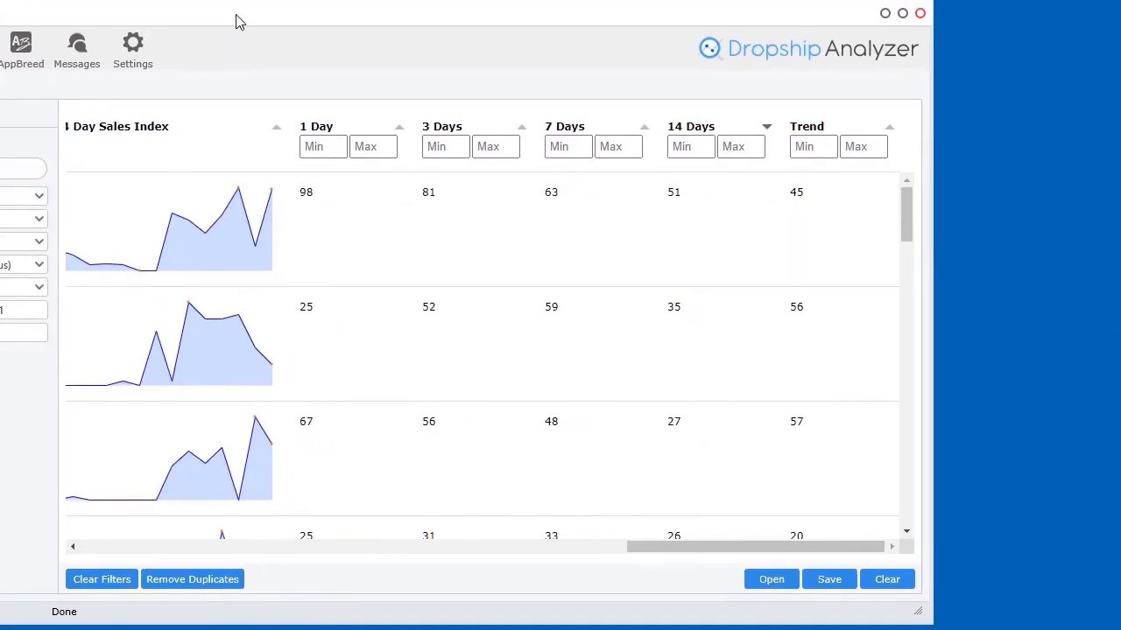
Resize the results view and sort the stores by Trend, highest first
drag(1120, 622, 1118, 622)
drag(819, 550, 998, 553)
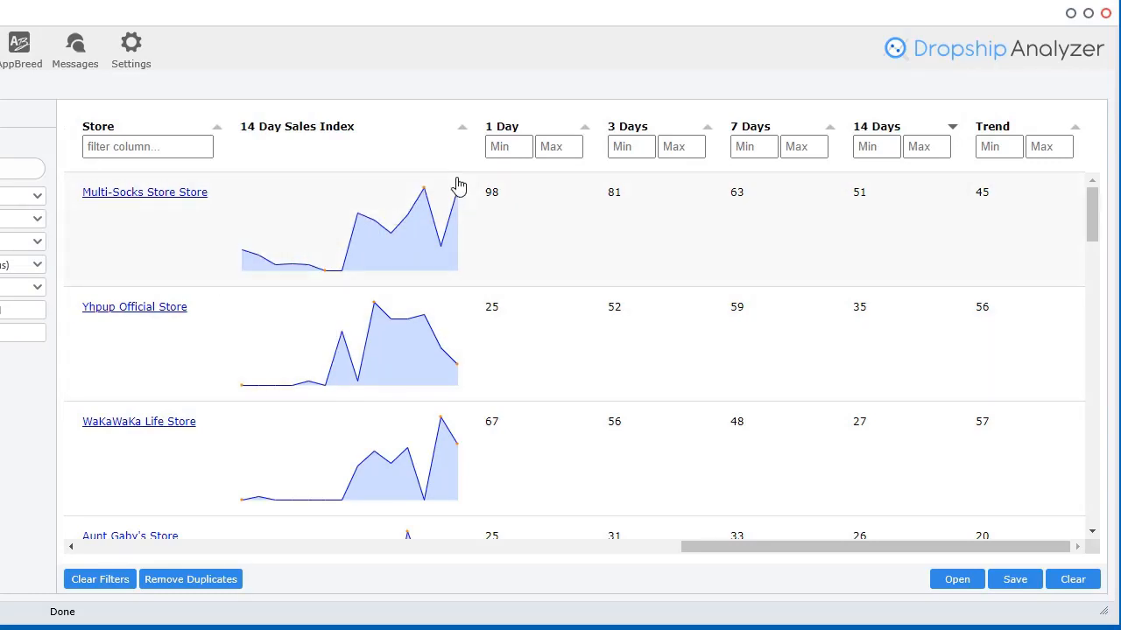
click(1023, 122)
click(1023, 123)
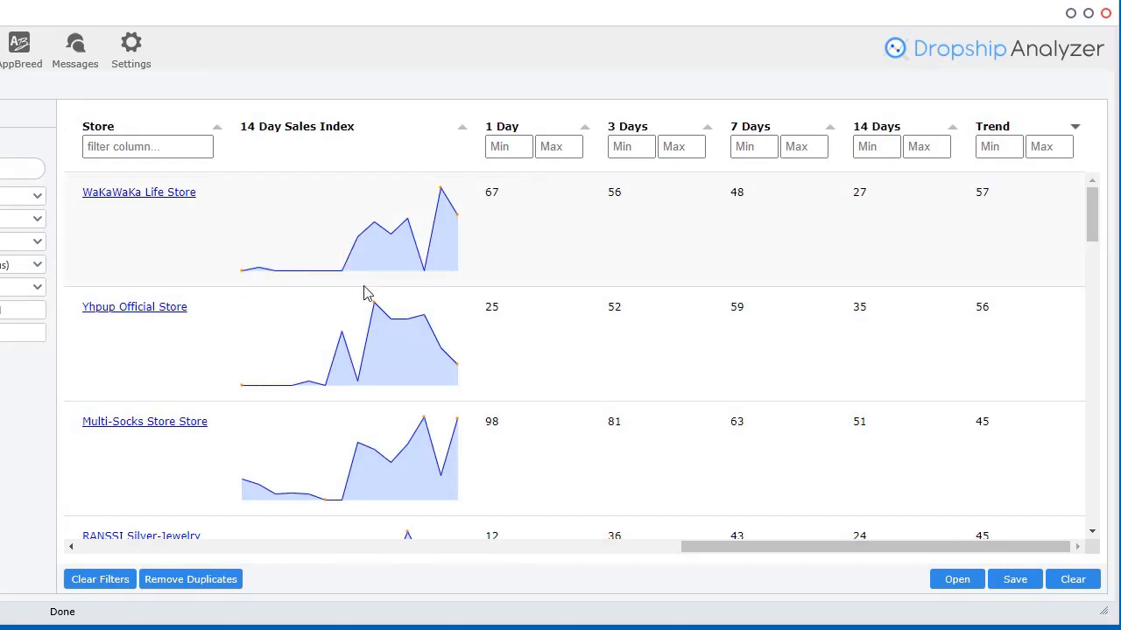
mouse_move(449, 241)
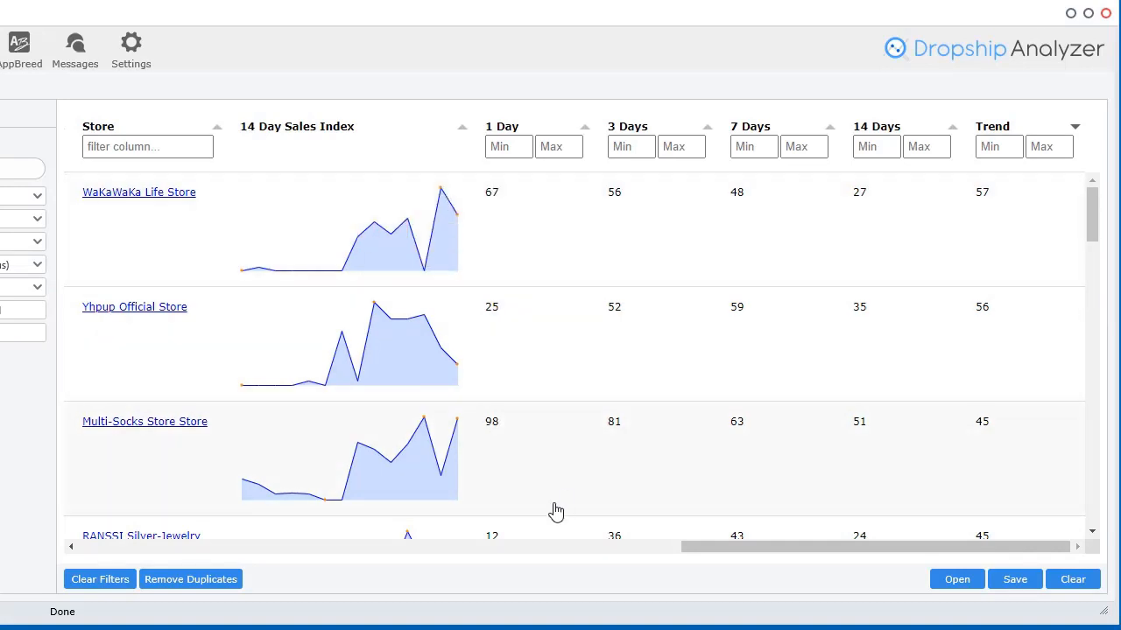
scroll(557, 501, down, 5)
scroll(558, 499, down, 1)
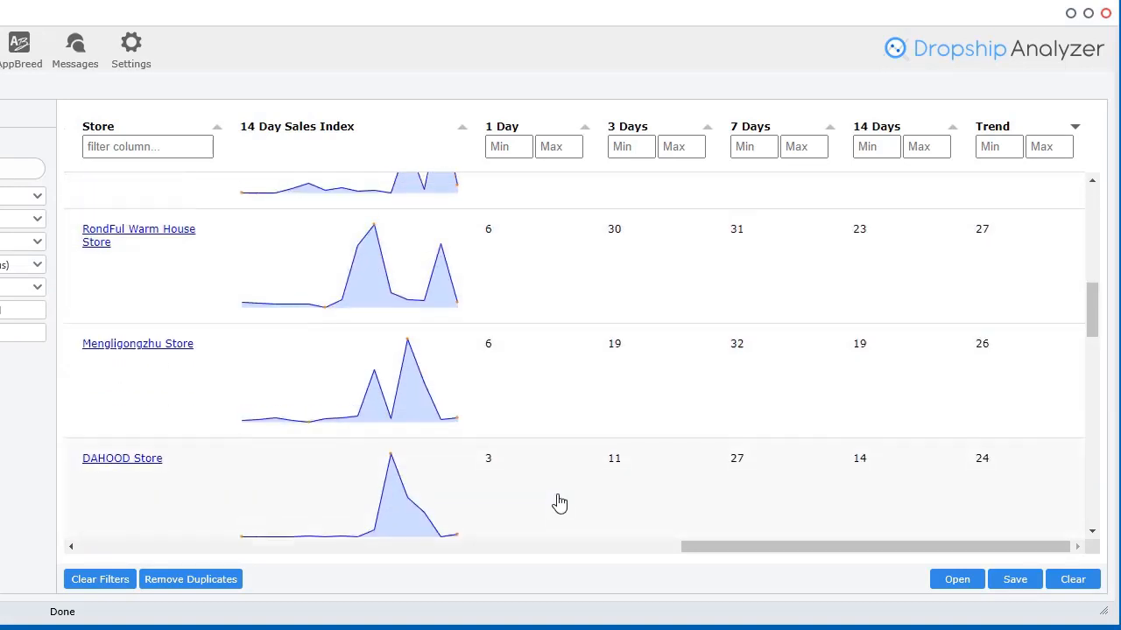
scroll(558, 500, up, 6)
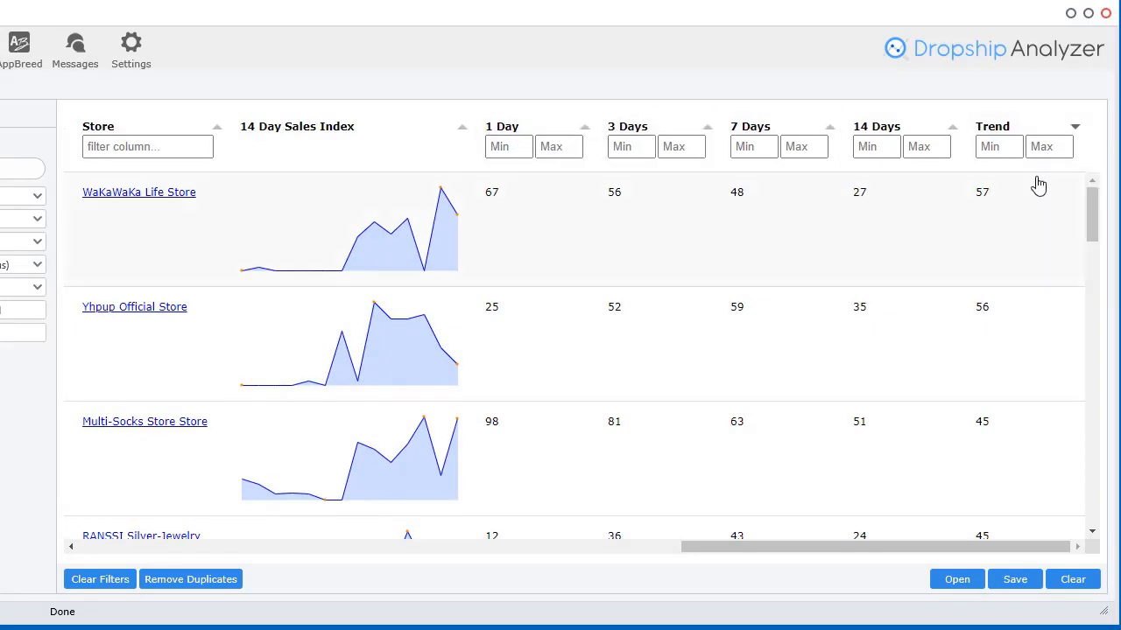
Apply a Trend minimum of 50, then clear all filters
click(989, 146)
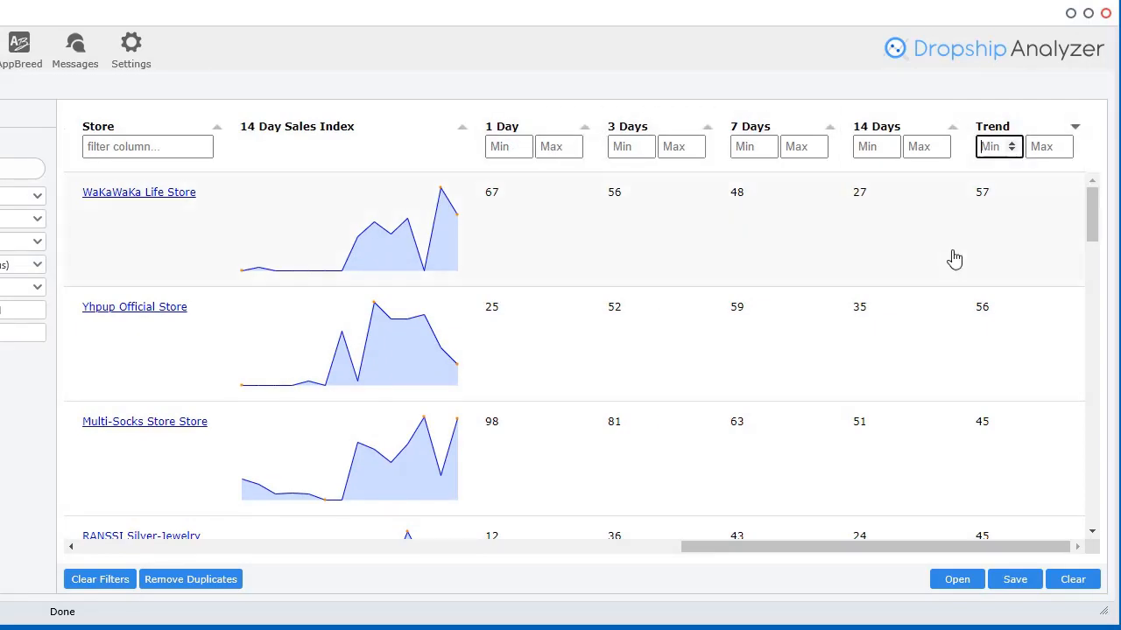
text(50)
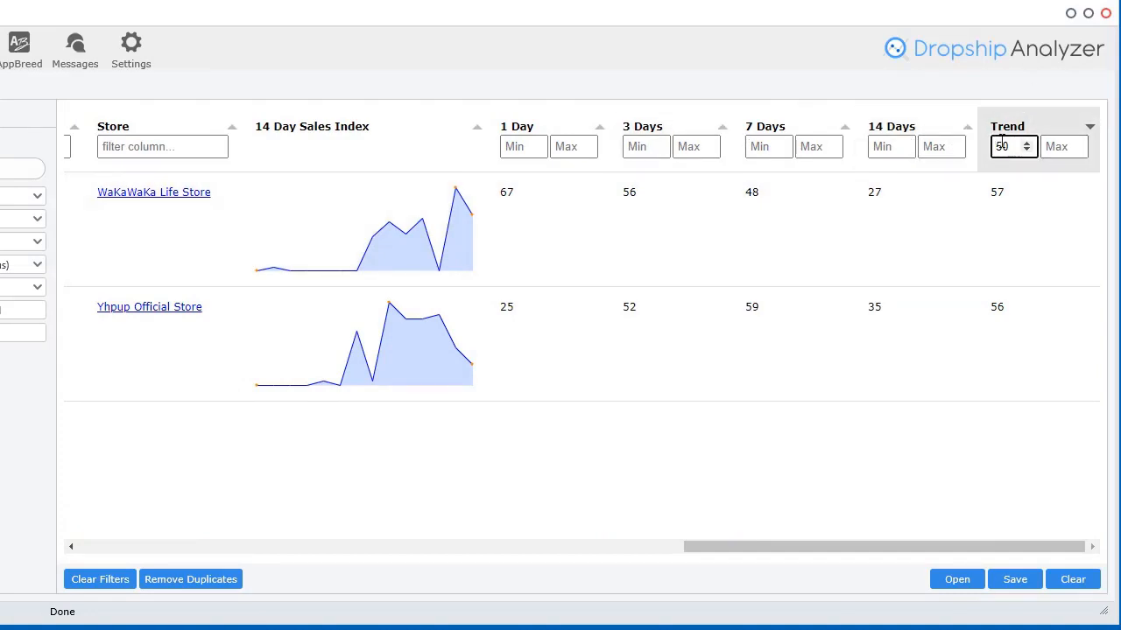
click(95, 580)
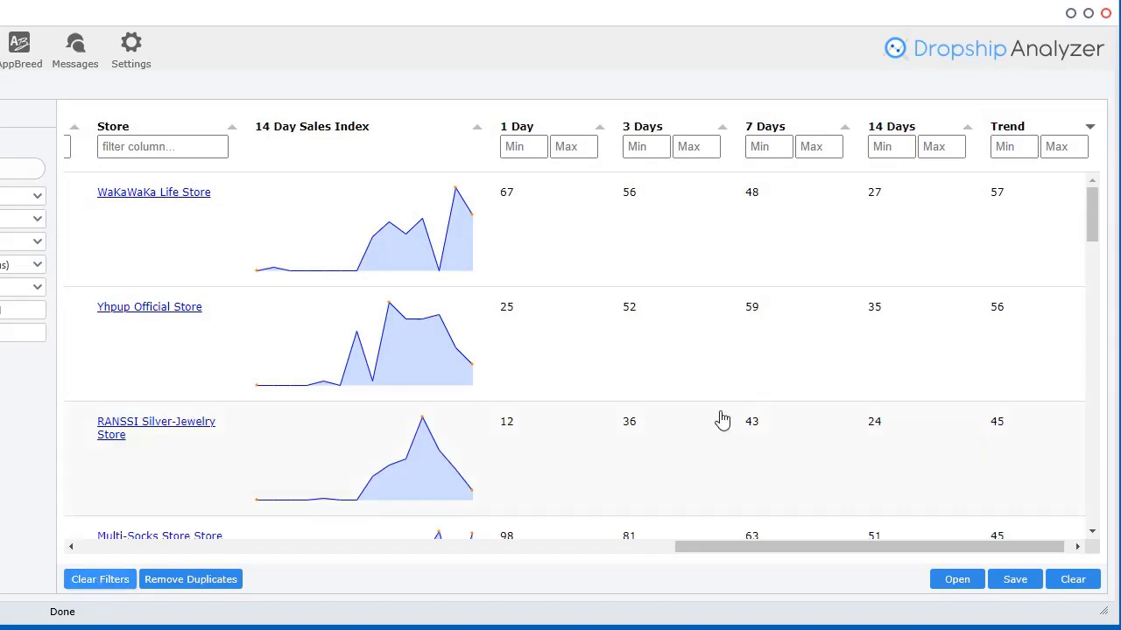
Sort the products by Title descending, erasing a stray title filter entry
drag(820, 545, 174, 560)
click(235, 130)
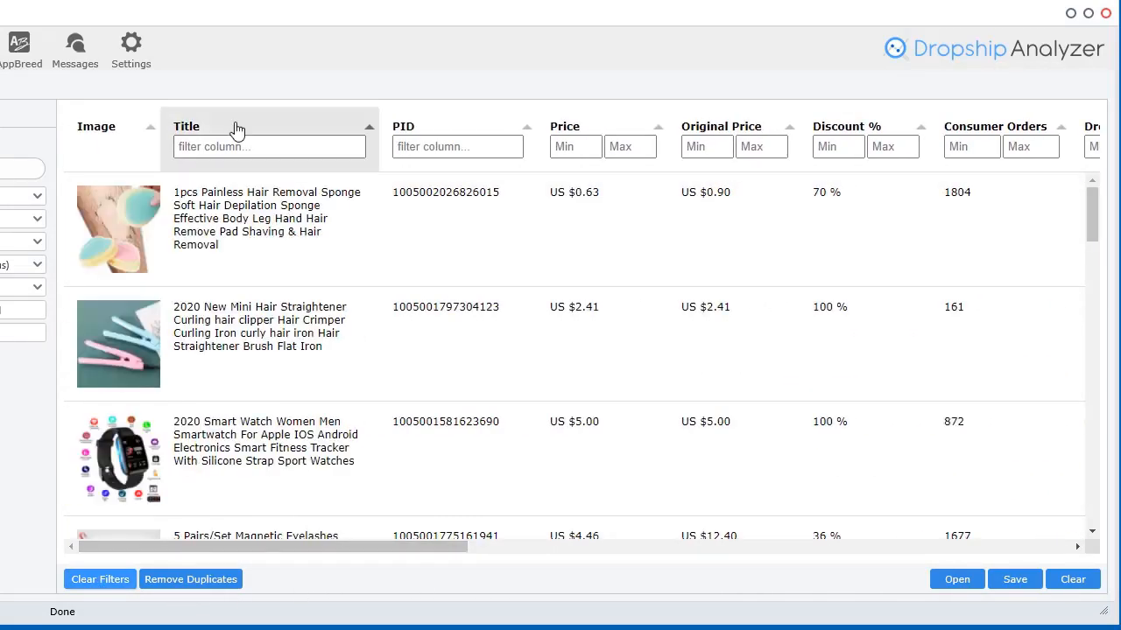
click(235, 130)
click(222, 149)
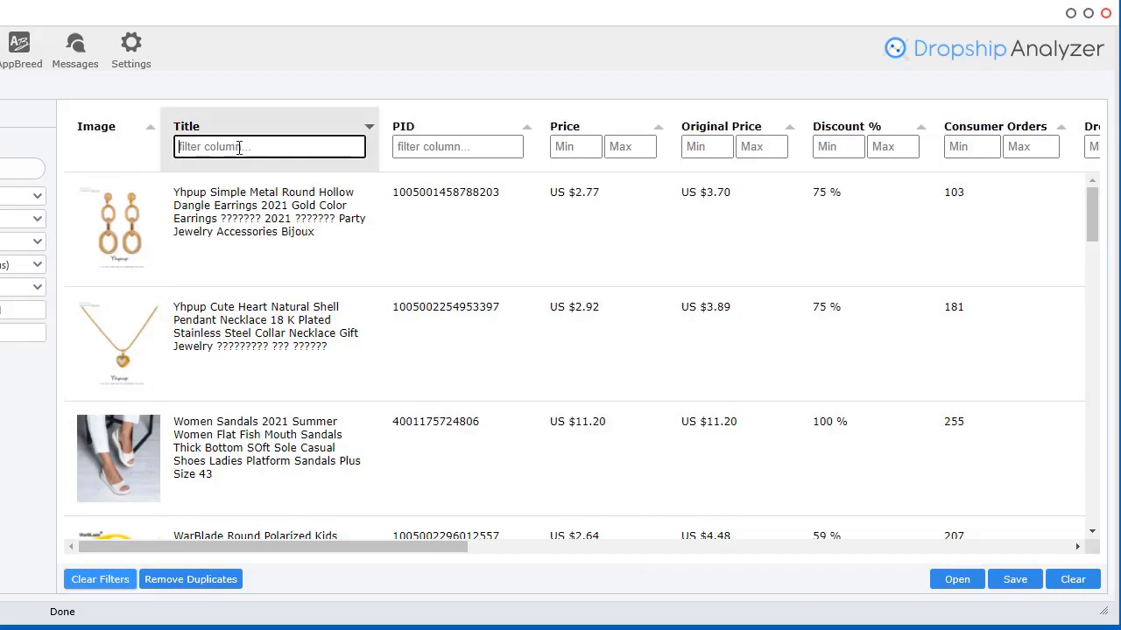
text(t)
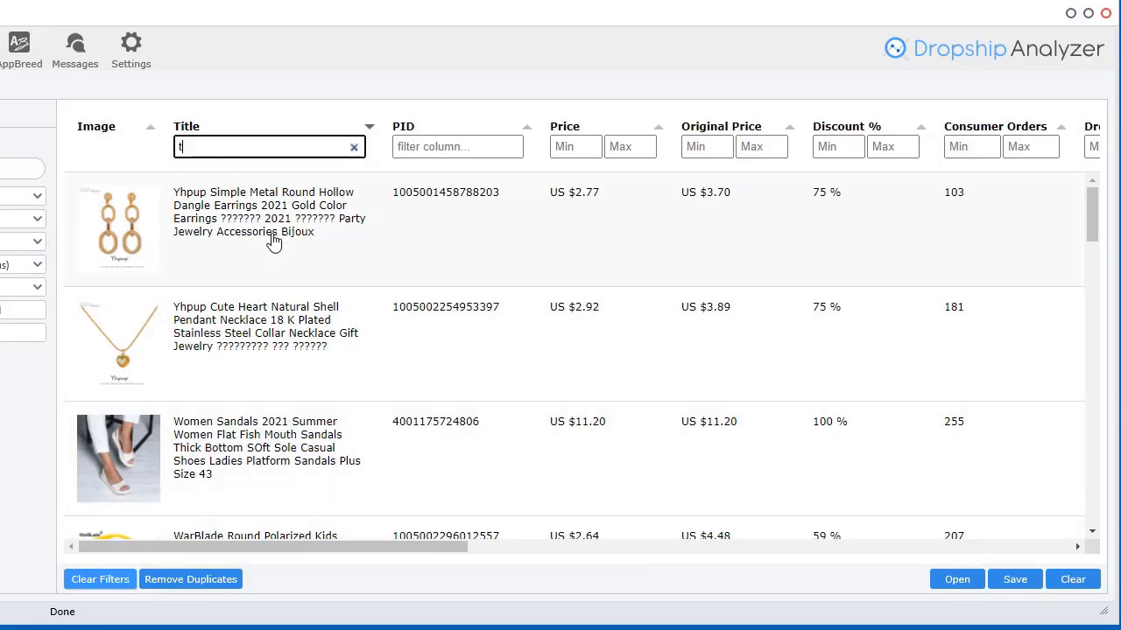
text(h)
key(BackSpace)
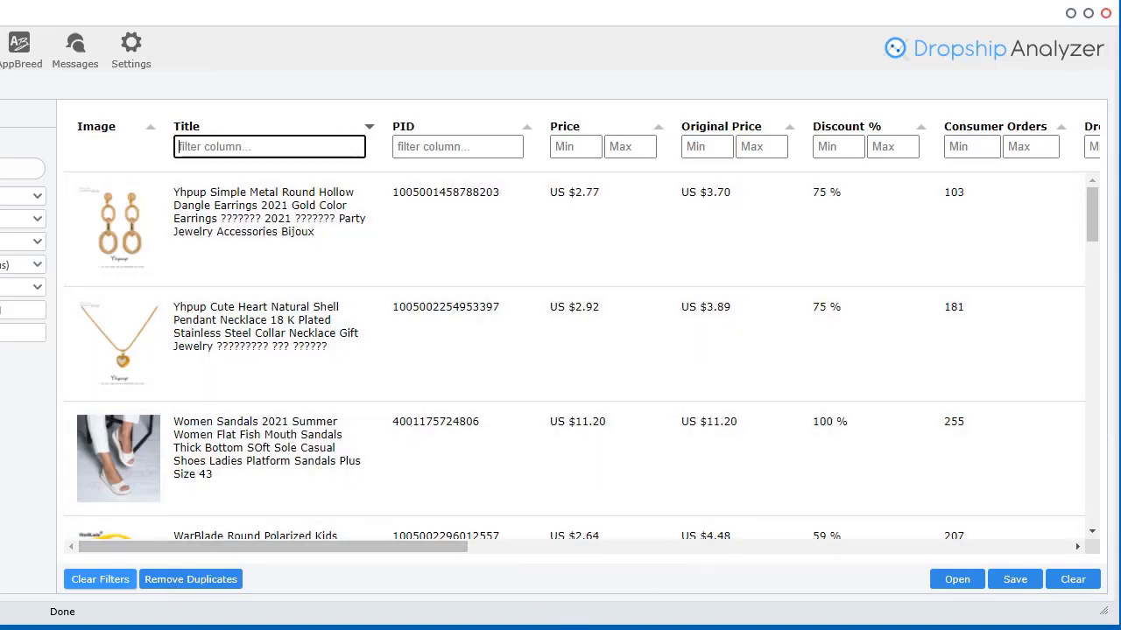
click(100, 579)
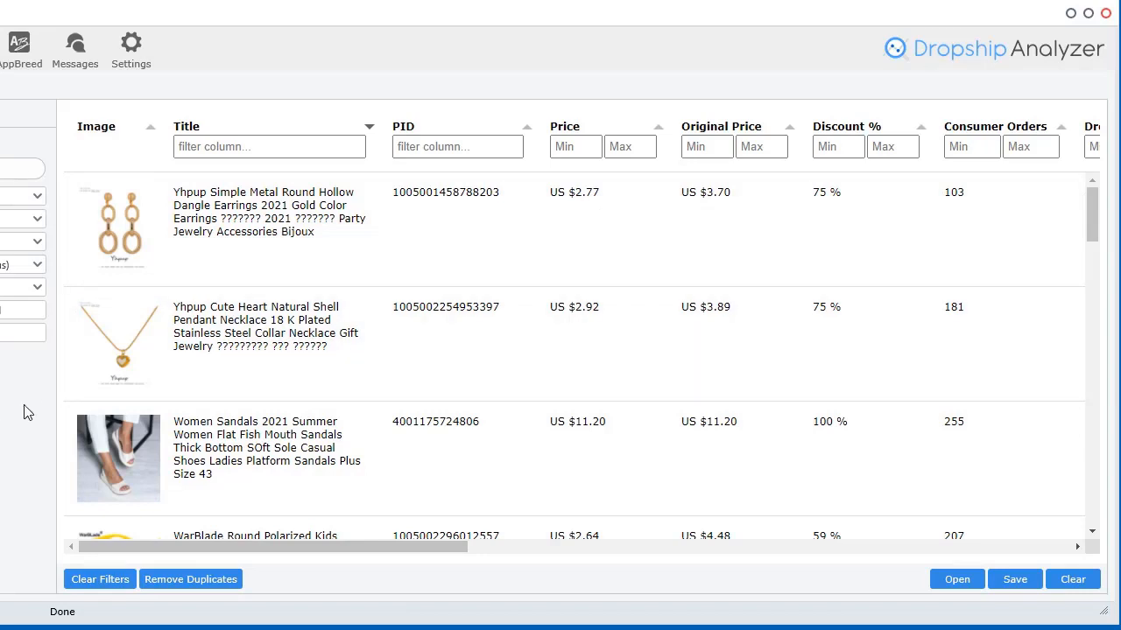
Open the category picker, try a keyword search for 'men', then reset to all categories
click(19, 200)
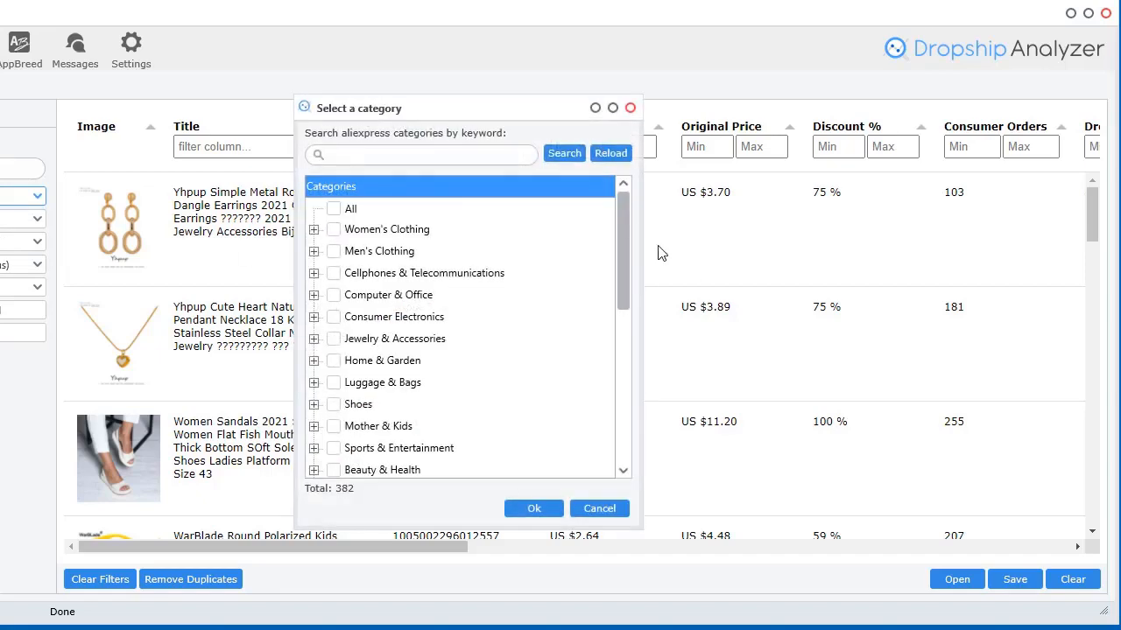
scroll(613, 257, down, 4)
scroll(595, 255, up, 4)
click(419, 161)
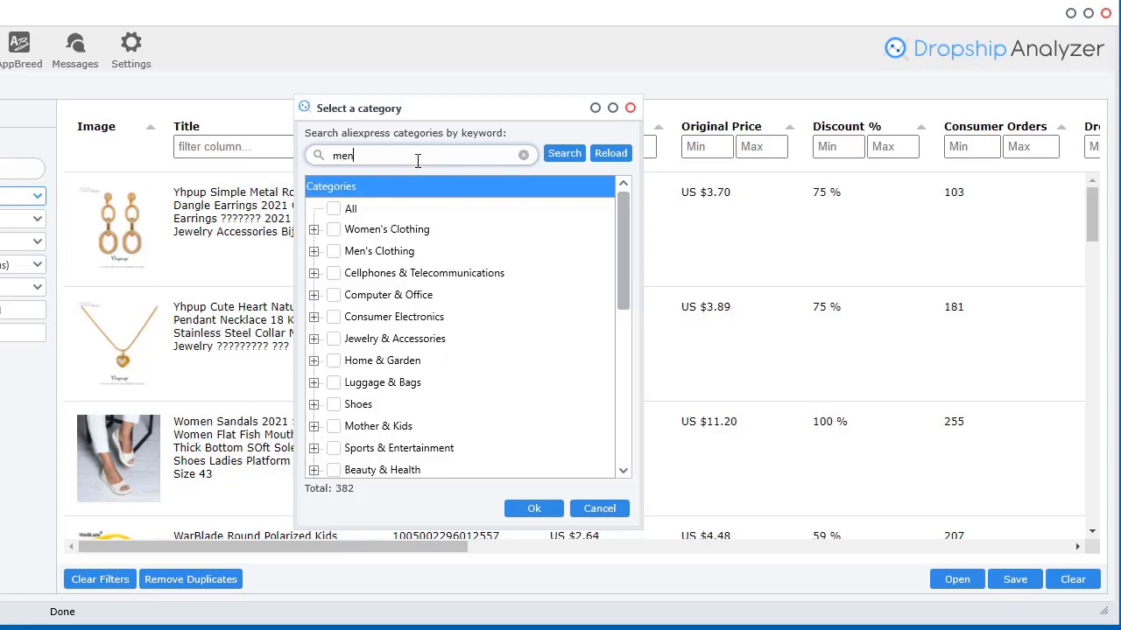
click(559, 154)
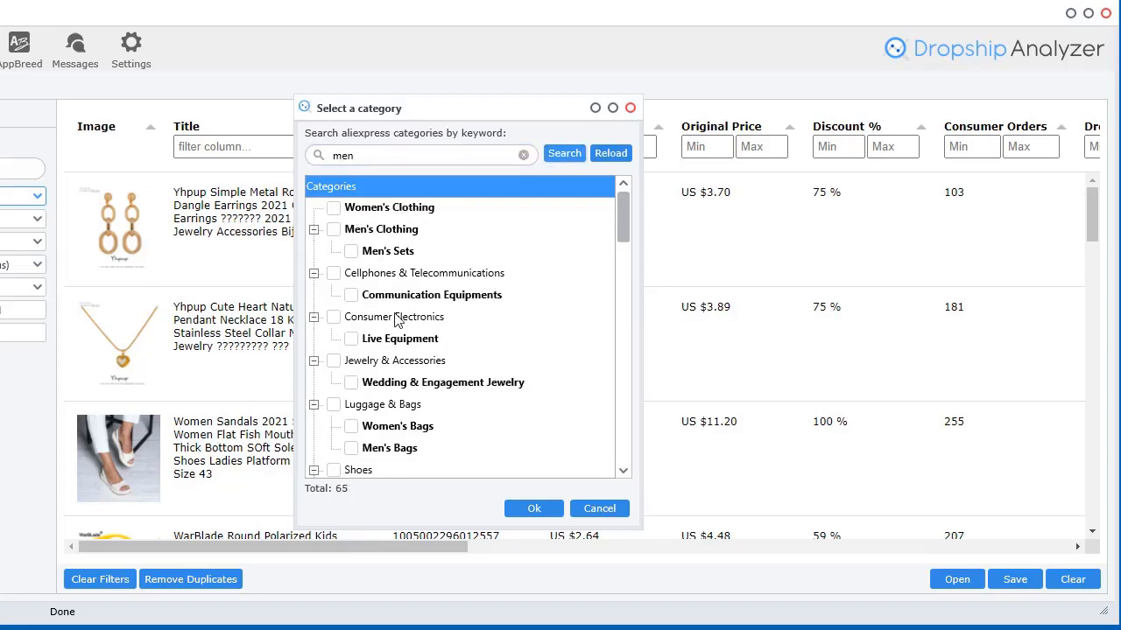
scroll(395, 321, down, 3)
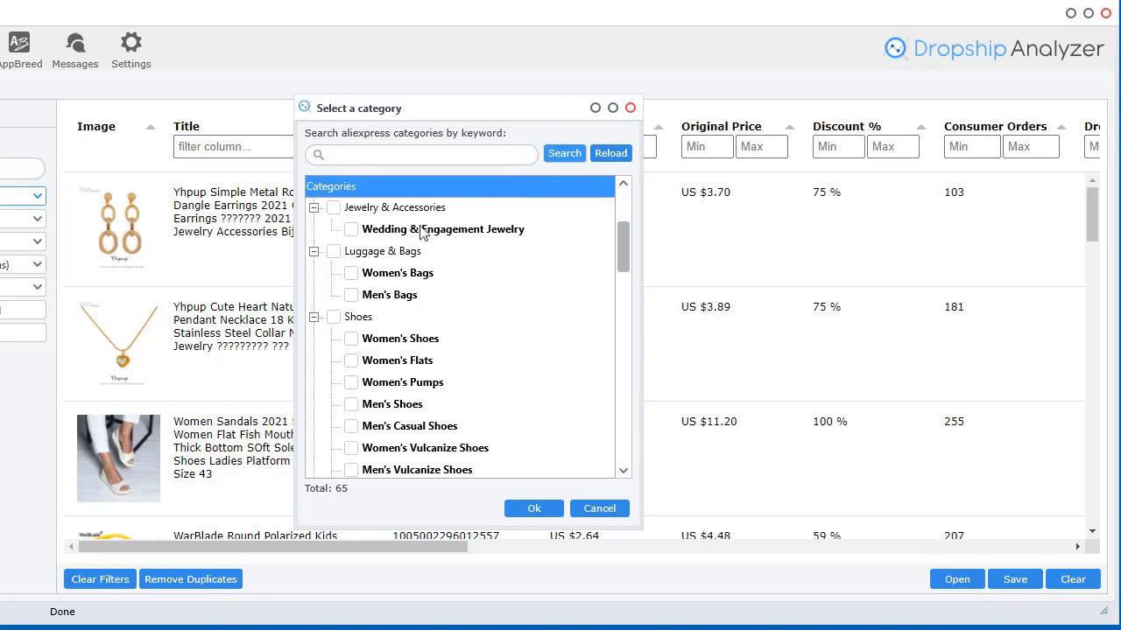
click(610, 153)
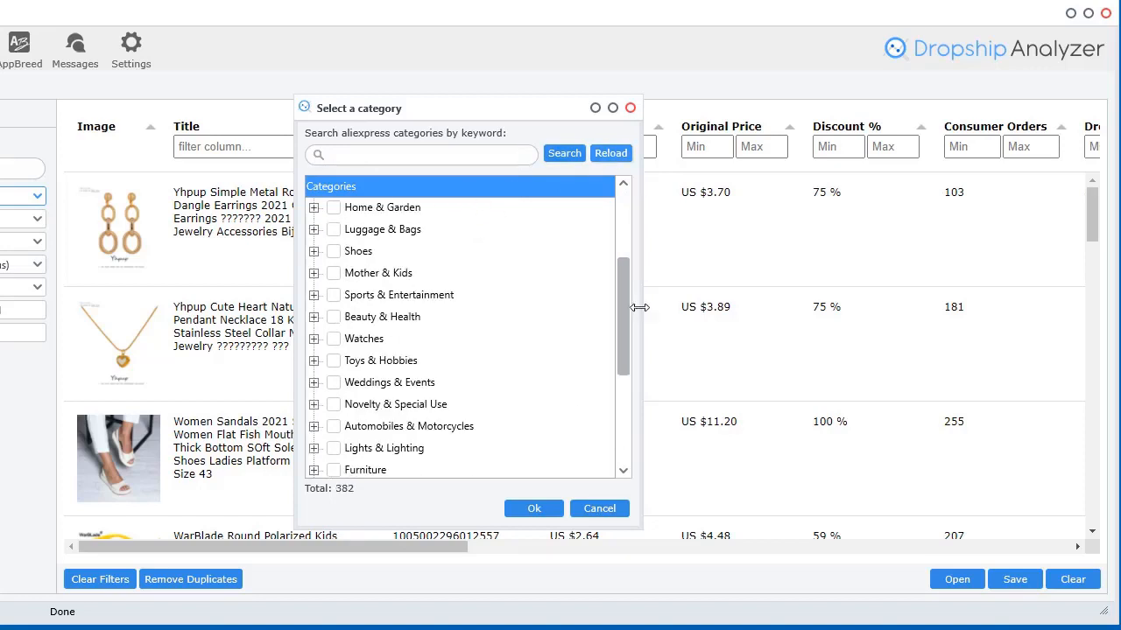
Expand Toys & Hobbies, tick only Classic Toys, and confirm with Ok
click(313, 360)
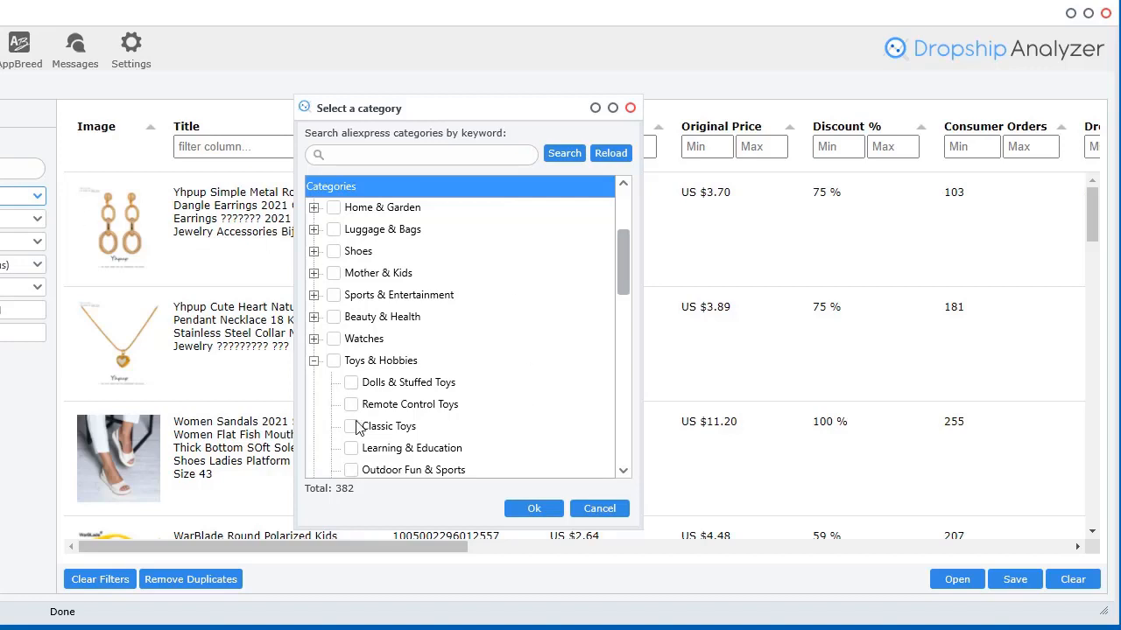
click(334, 361)
click(333, 361)
click(364, 426)
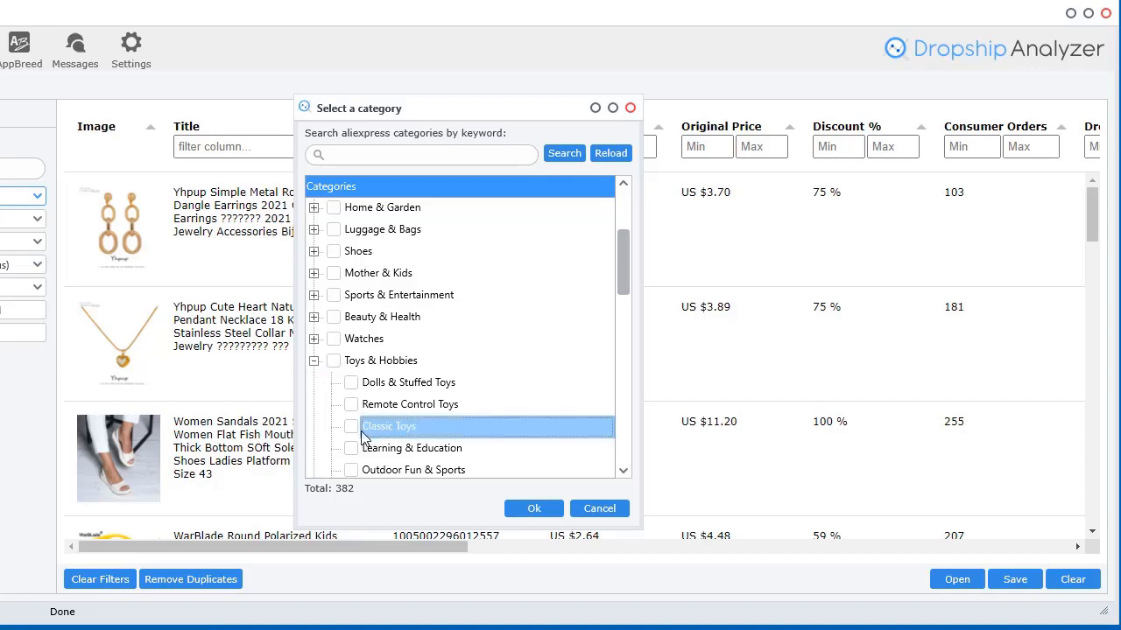
click(351, 427)
click(534, 509)
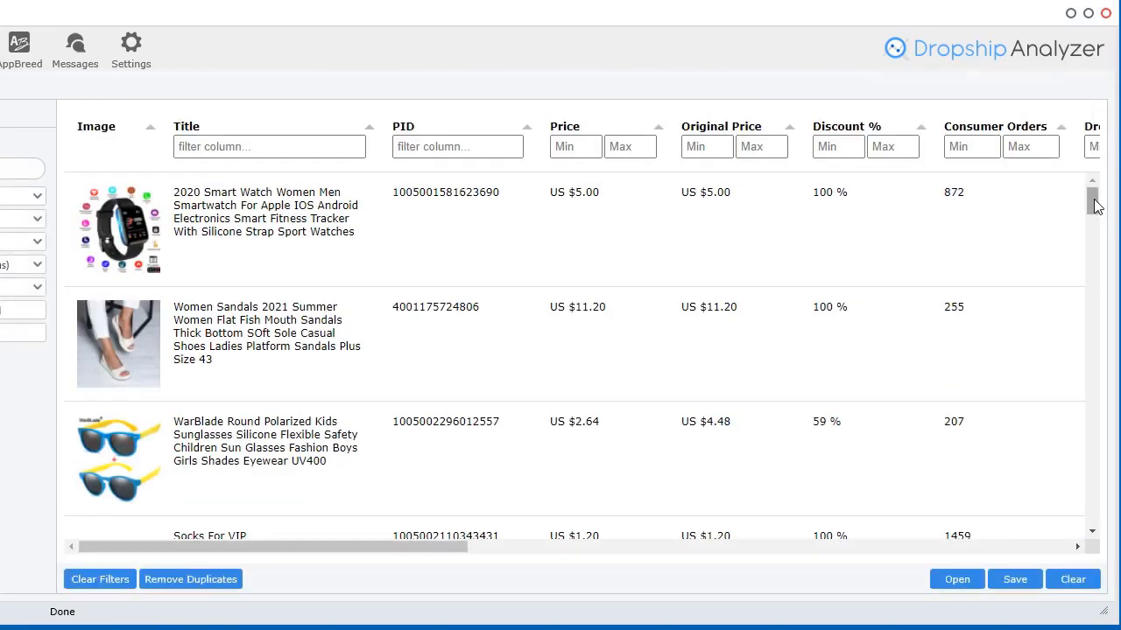
drag(1092, 201, 1093, 419)
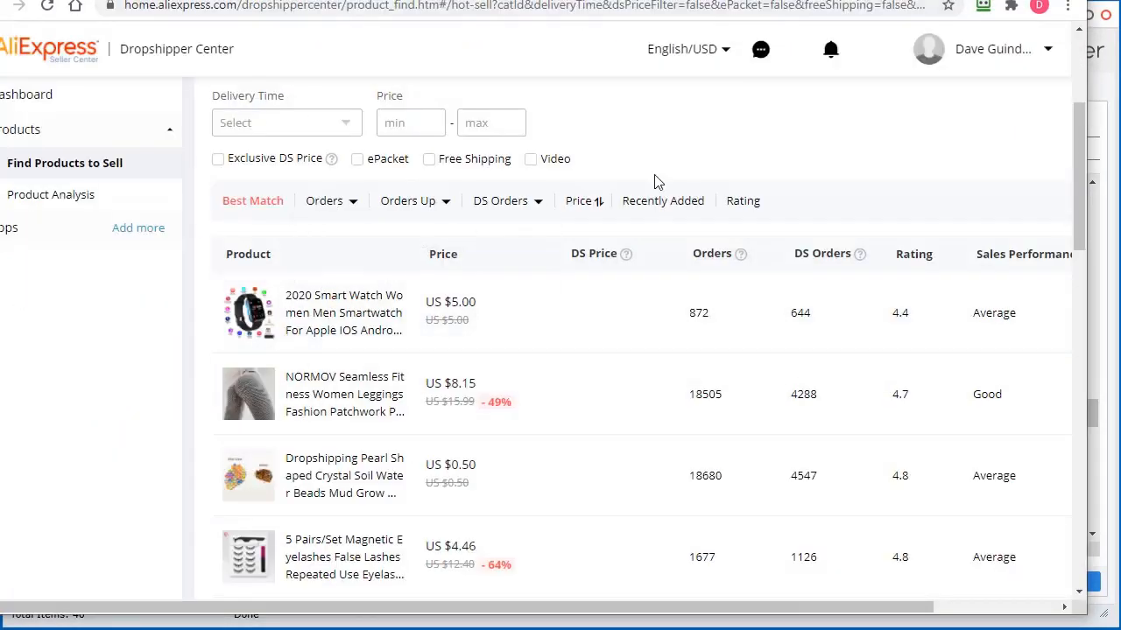
scroll(563, 232, up, 2)
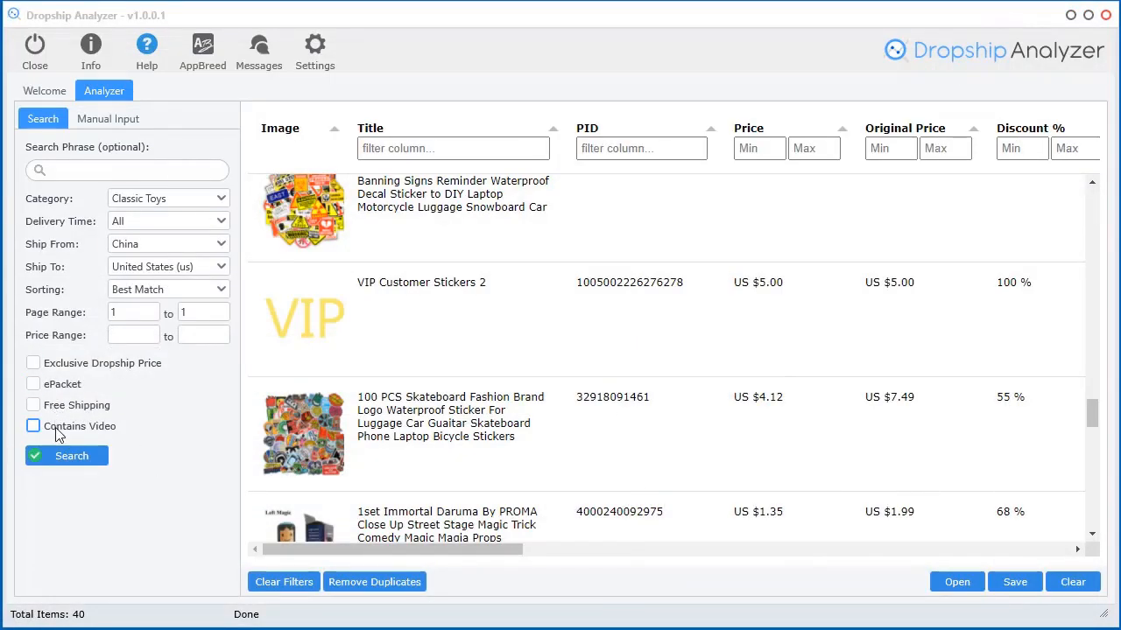
Keep Ship From China and Ship To United States, and sort results by Recent Orders
click(148, 225)
click(79, 221)
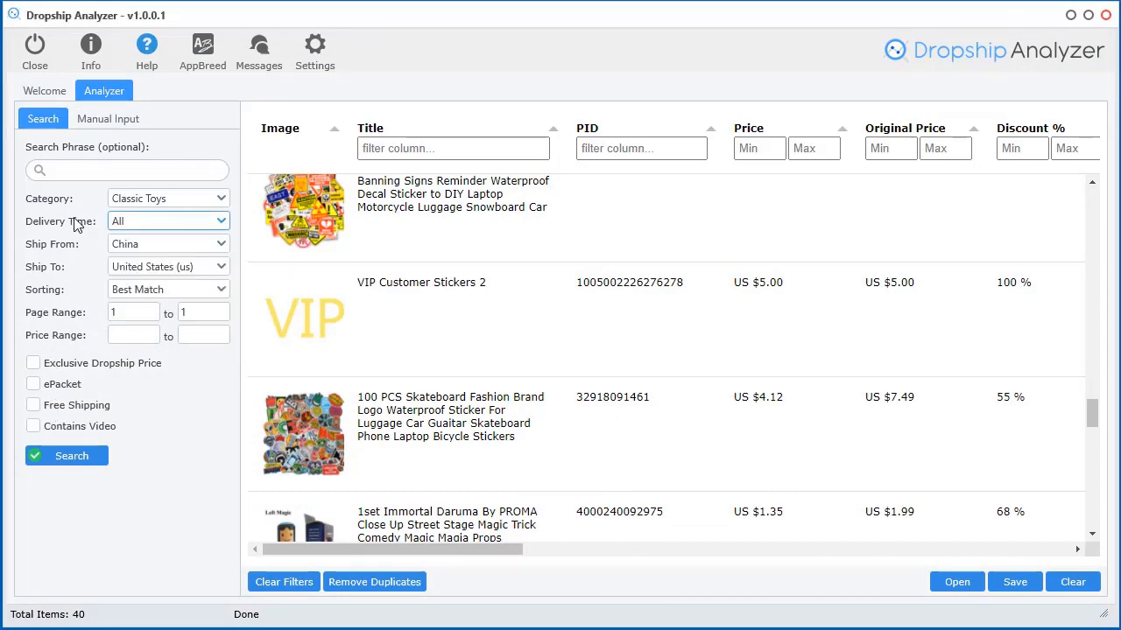
click(128, 251)
click(128, 249)
click(183, 271)
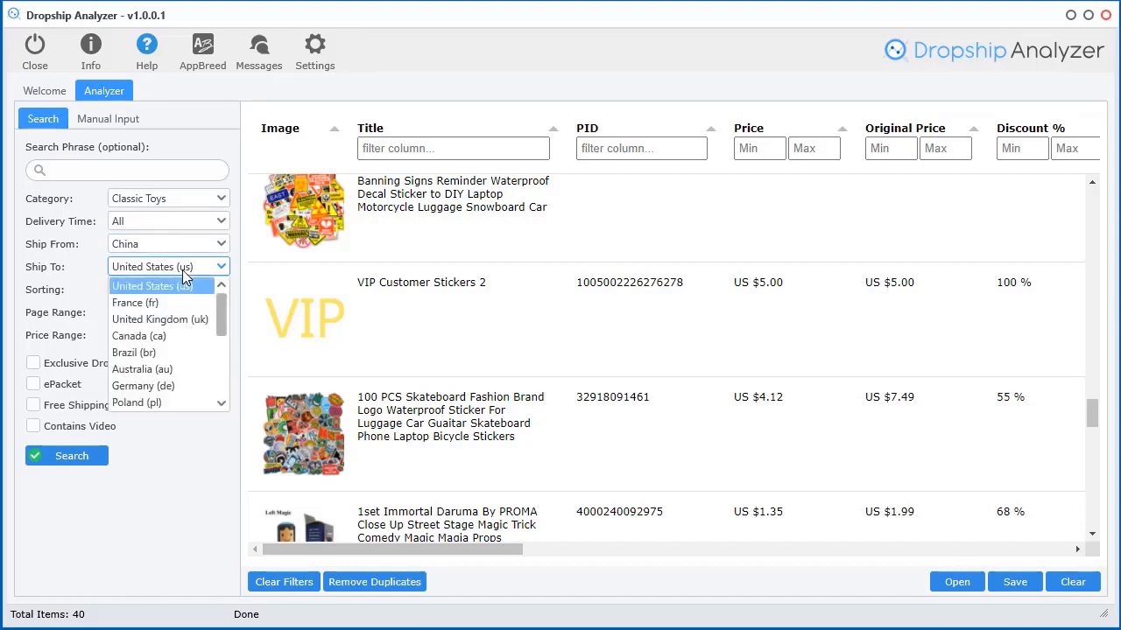
click(52, 267)
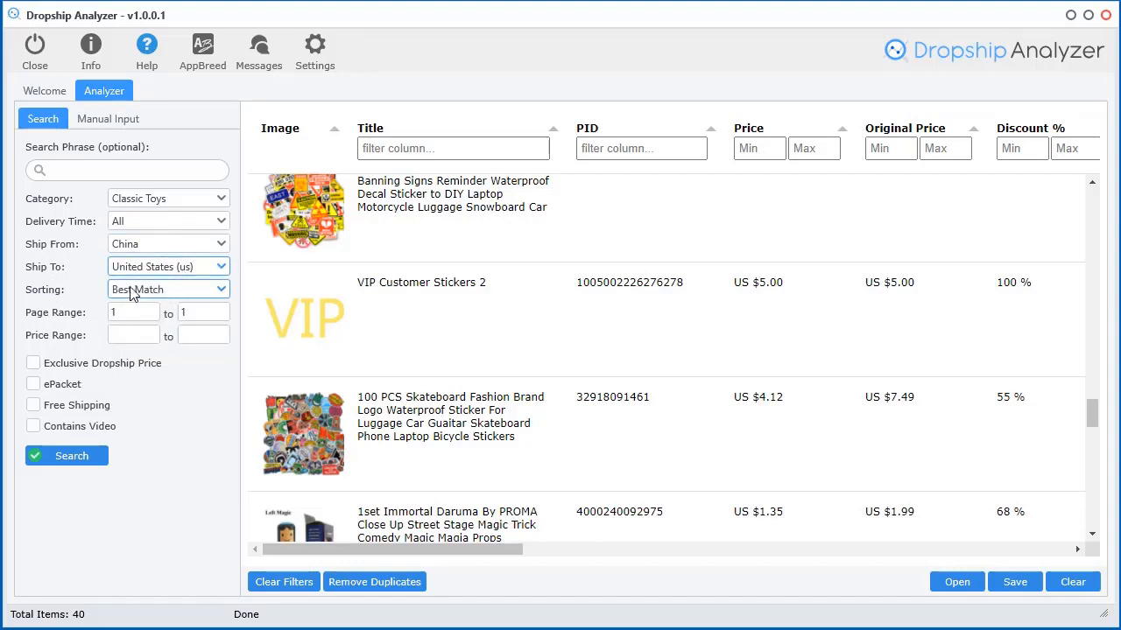
click(152, 291)
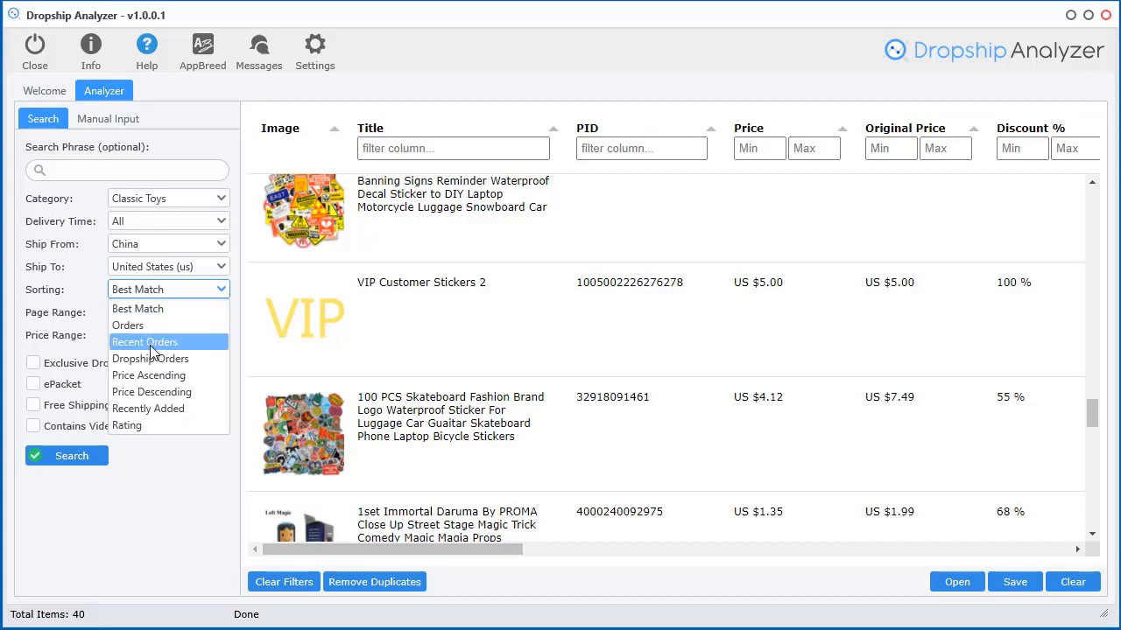
click(148, 343)
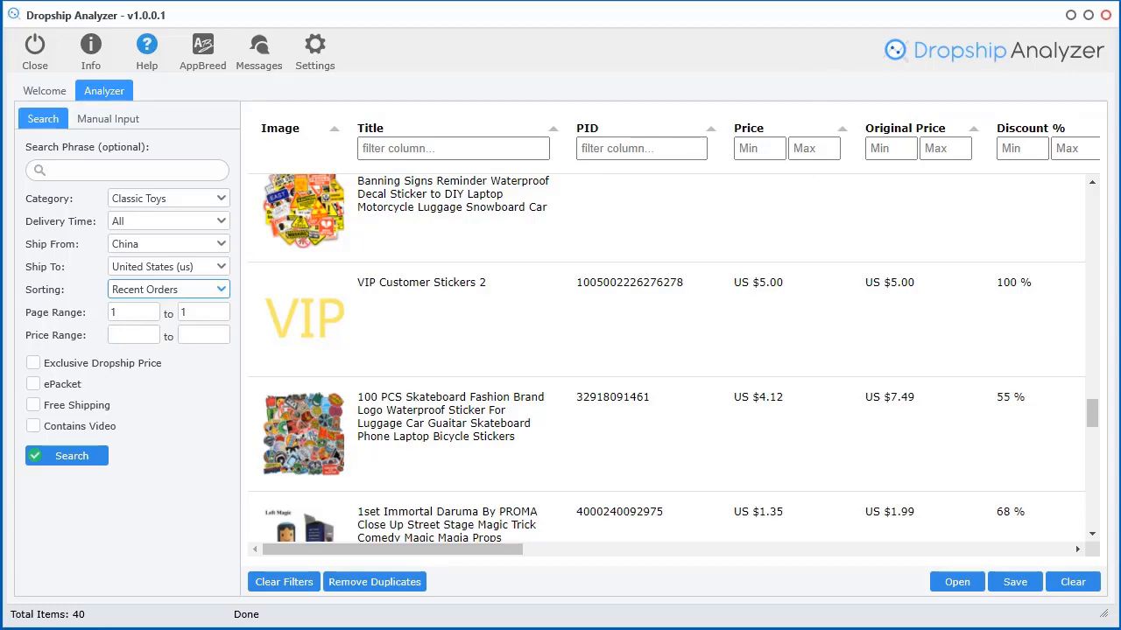
Glance at the AliExpress Dropshipper Center window, then minimize it back to the analyzer
key(alt+Tab)
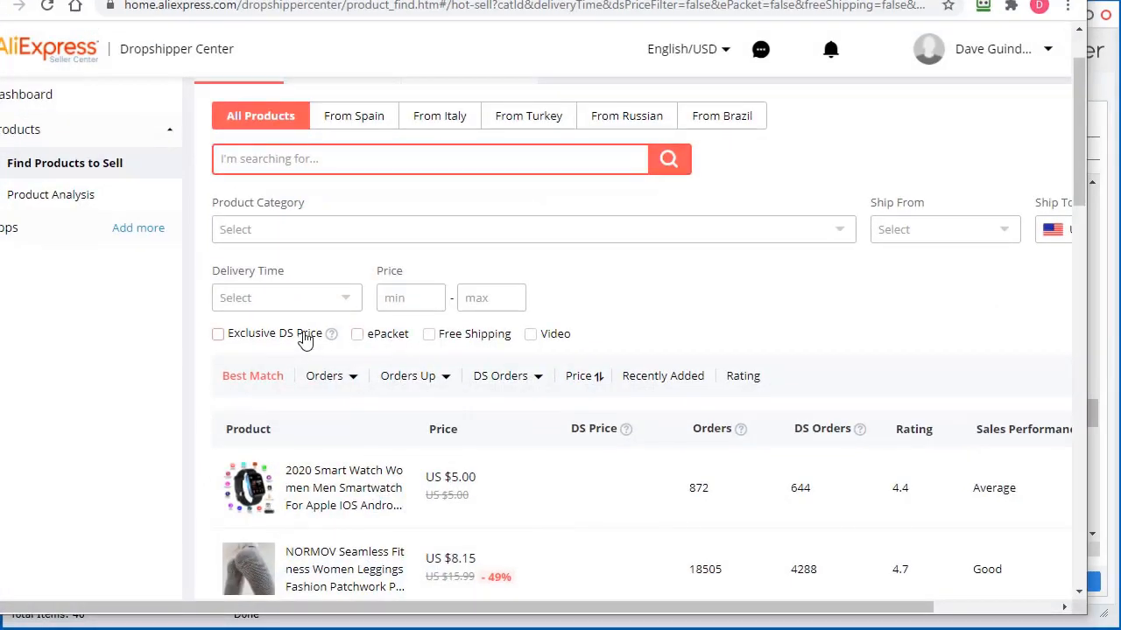
mouse_move(321, 382)
mouse_move(435, 383)
click(986, 1)
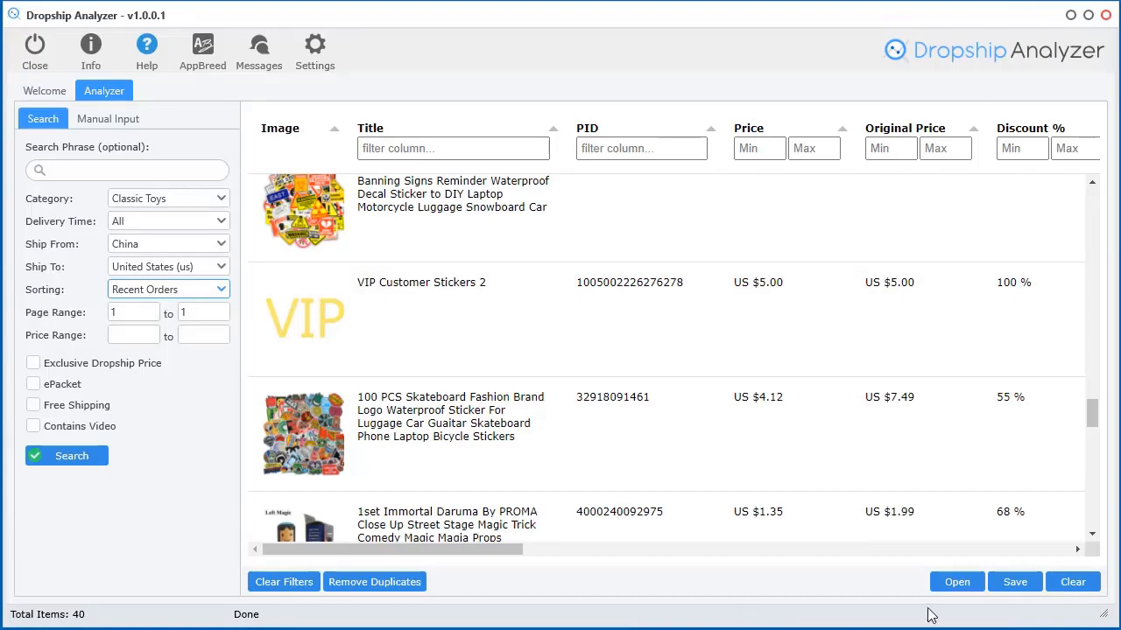
Clear the results table, confirm with Yes, and rerun the Classic Toys search
click(1073, 581)
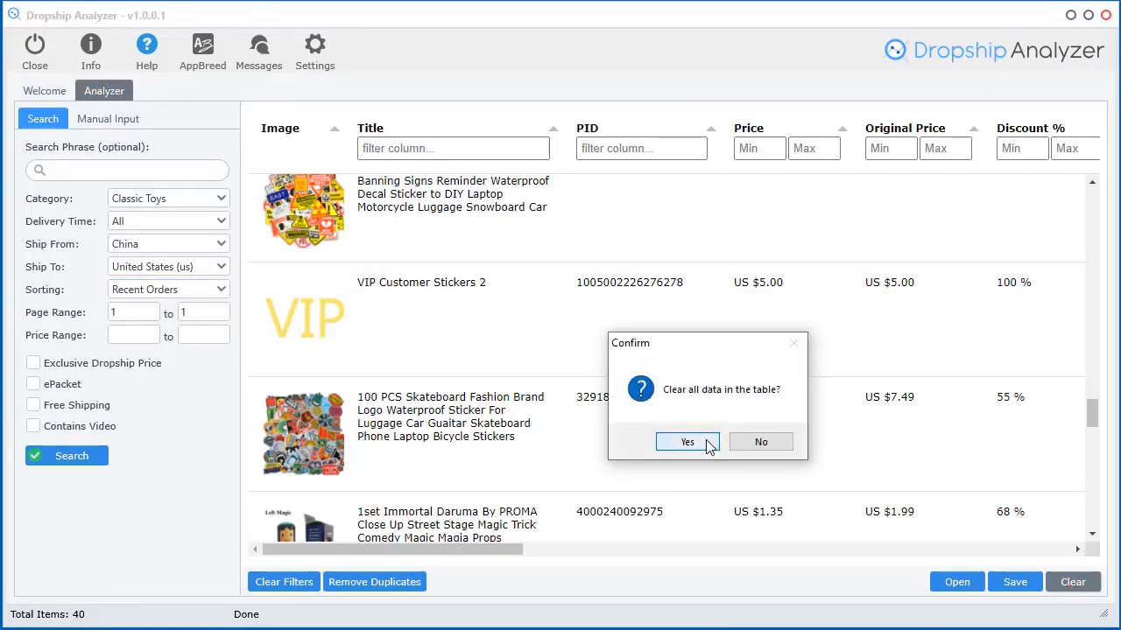
click(700, 444)
click(62, 464)
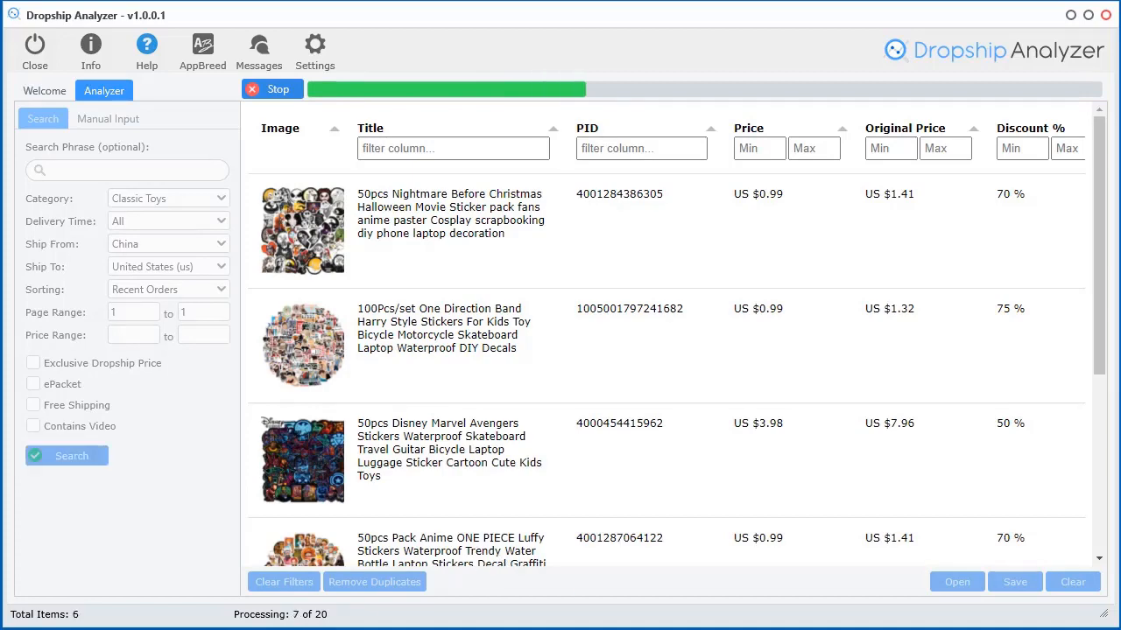
drag(398, 545, 916, 565)
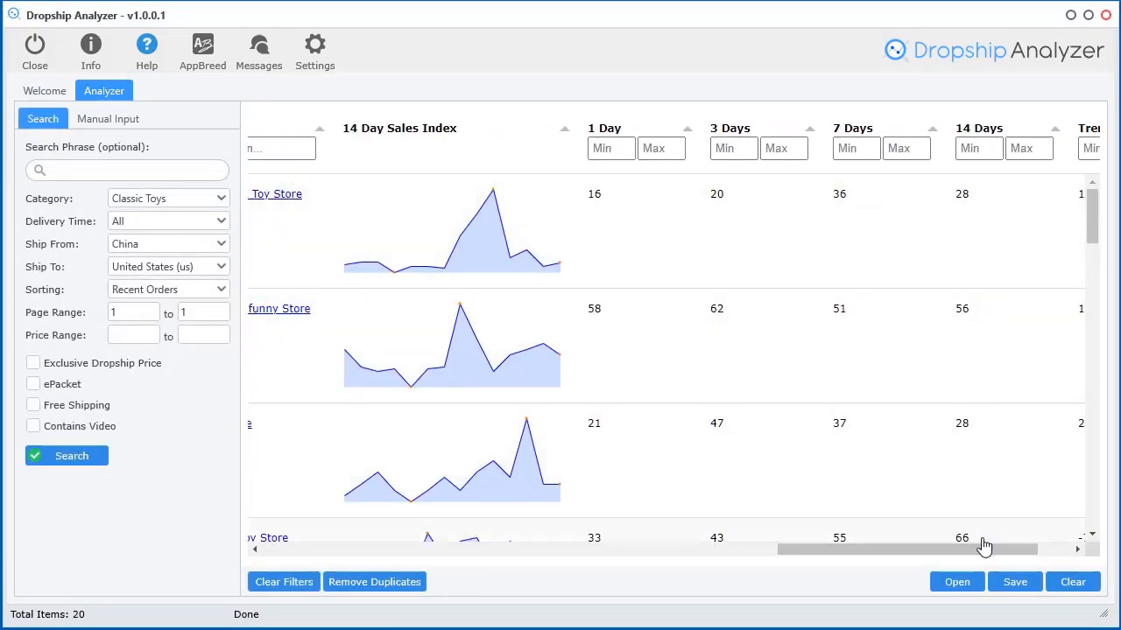
Sort the results by 14 Days sales highest first, then by 3 Days sales lowest first
drag(985, 545, 1016, 550)
mouse_move(1093, 210)
mouse_down()
mouse_move(1104, 308)
mouse_move(1091, 480)
mouse_move(1093, 211)
mouse_up()
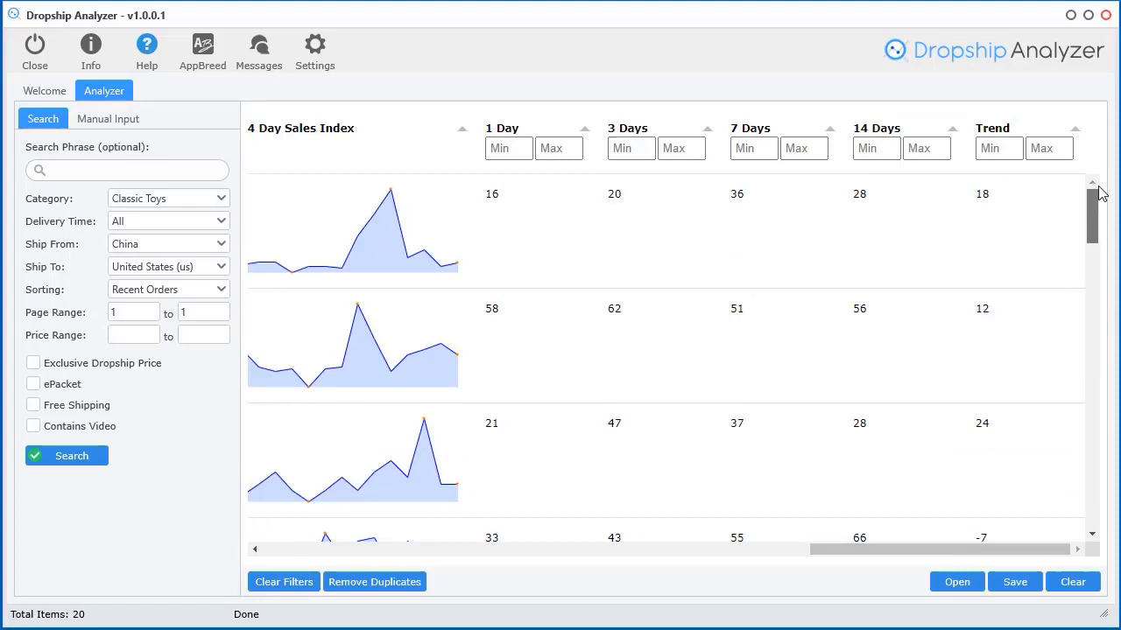
click(877, 136)
click(880, 137)
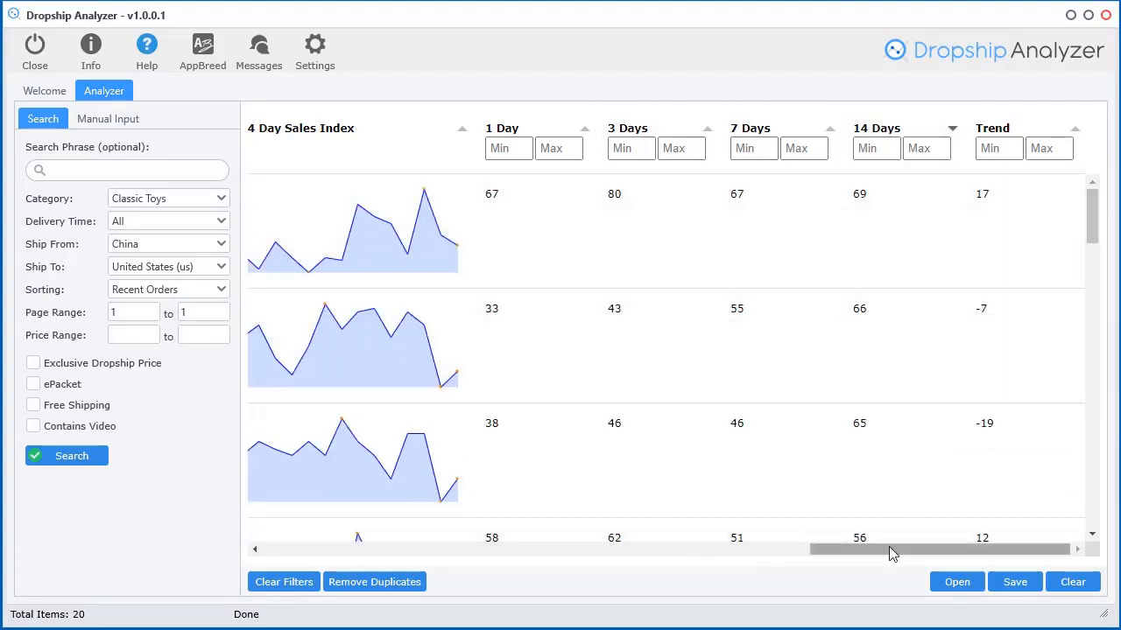
mouse_move(891, 552)
mouse_down()
mouse_move(817, 551)
mouse_move(879, 551)
mouse_up()
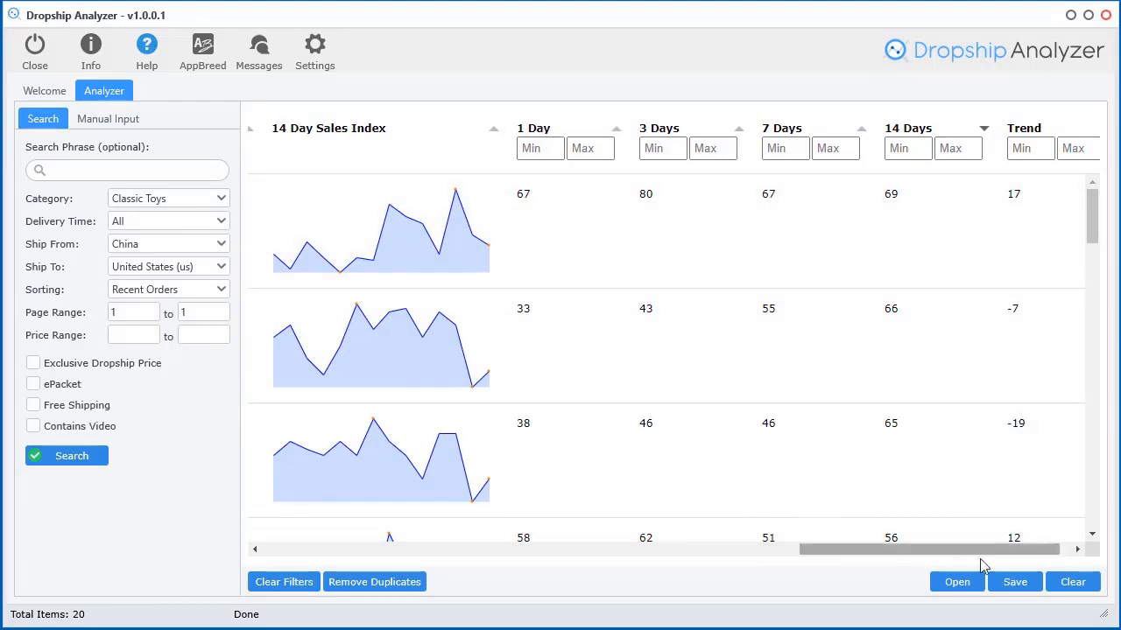
drag(920, 559, 884, 559)
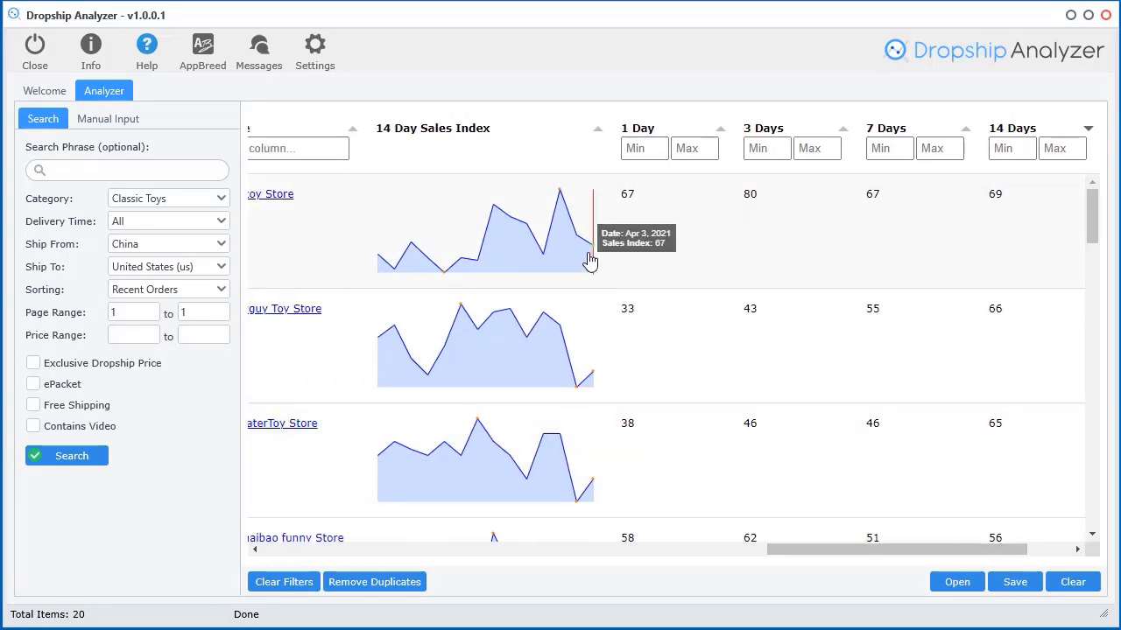
mouse_move(561, 245)
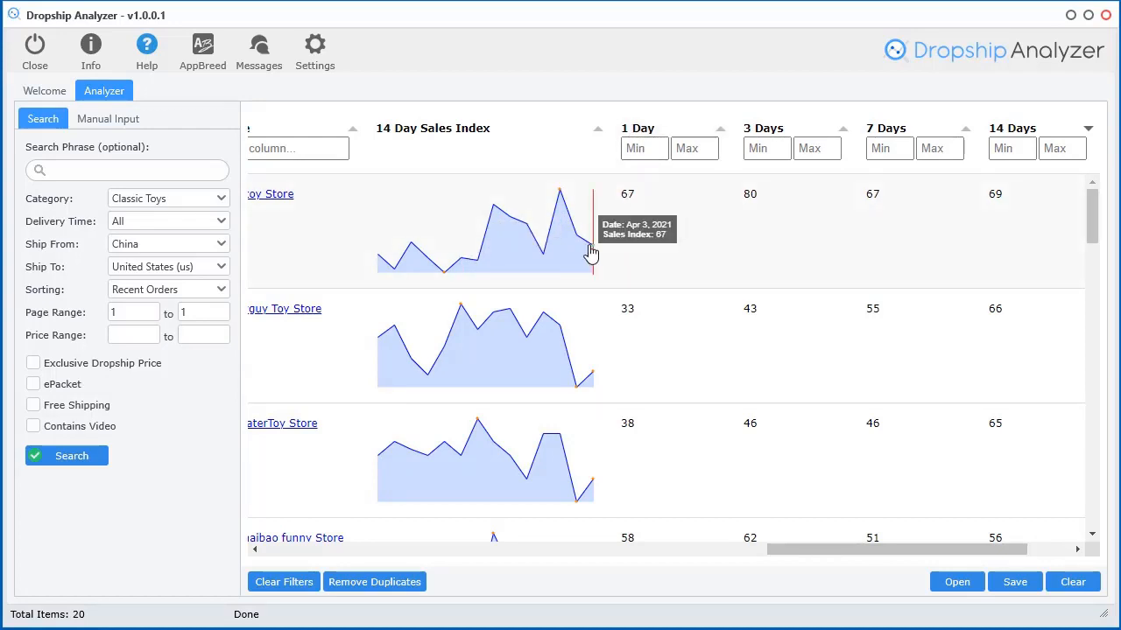
click(804, 131)
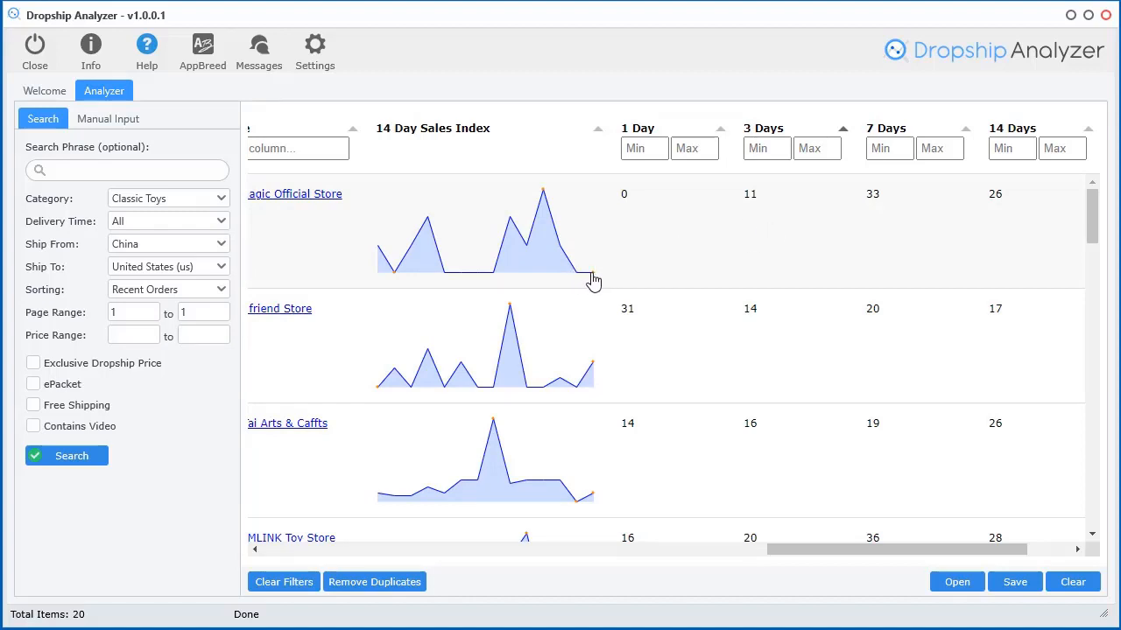
mouse_move(576, 280)
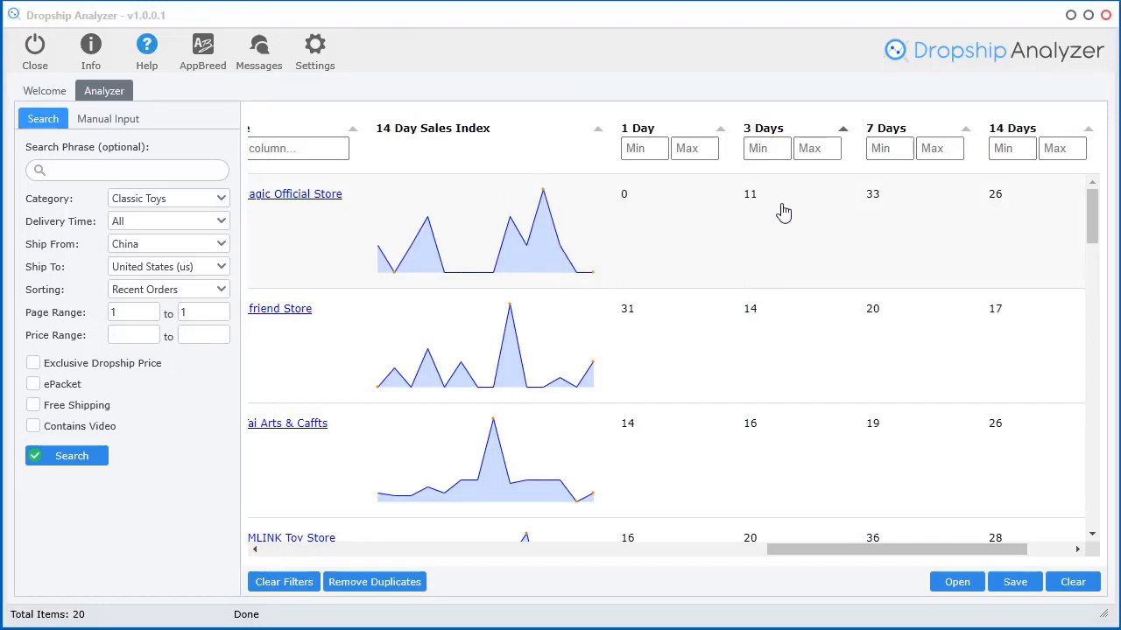
Sort the results by 3 Days sales, then by 7 Days sales, highest first
click(787, 127)
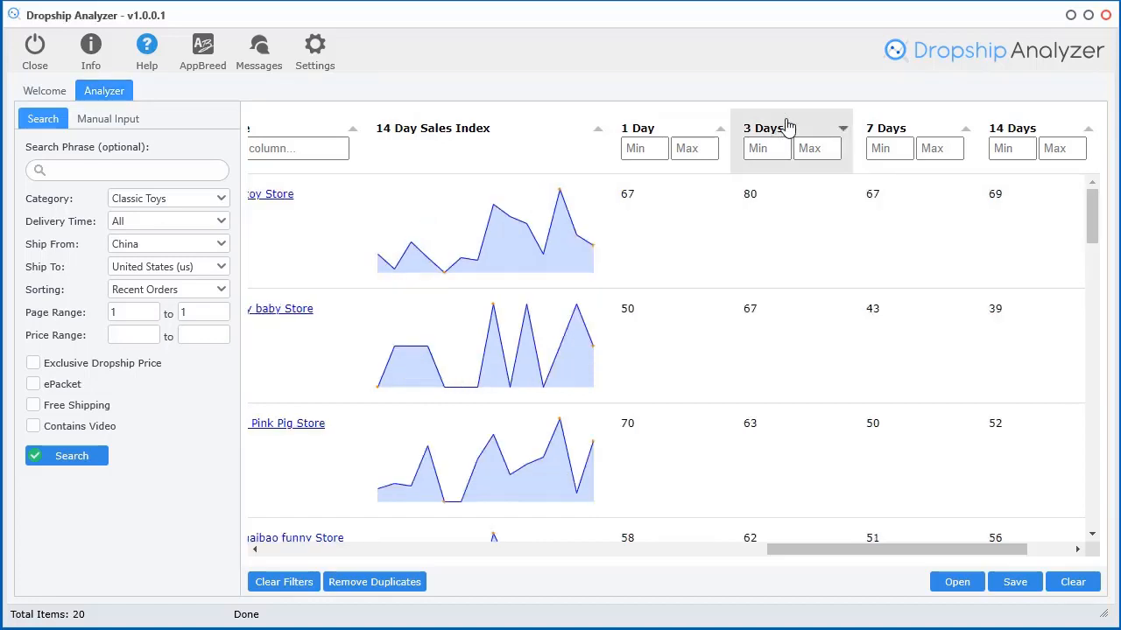
mouse_move(555, 349)
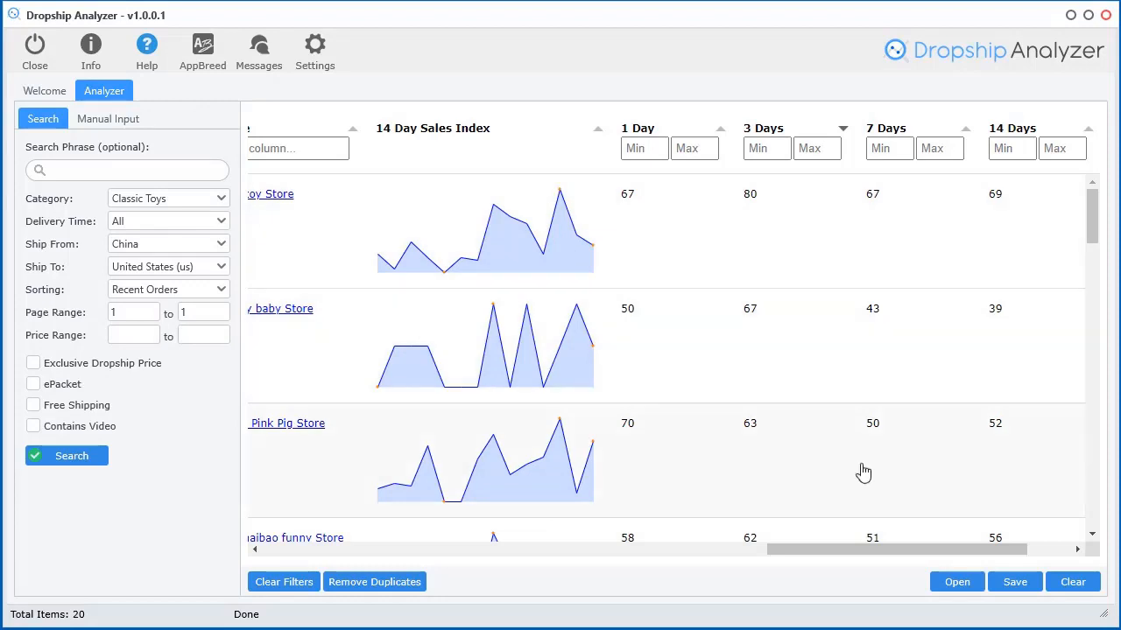
drag(876, 555, 920, 555)
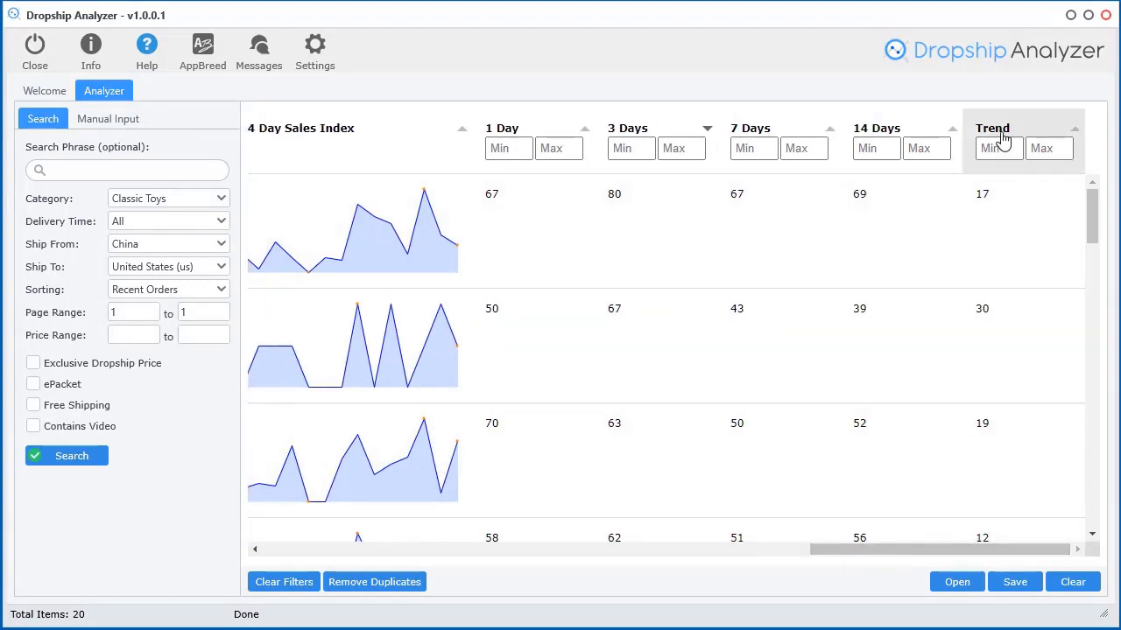
click(740, 135)
click(740, 133)
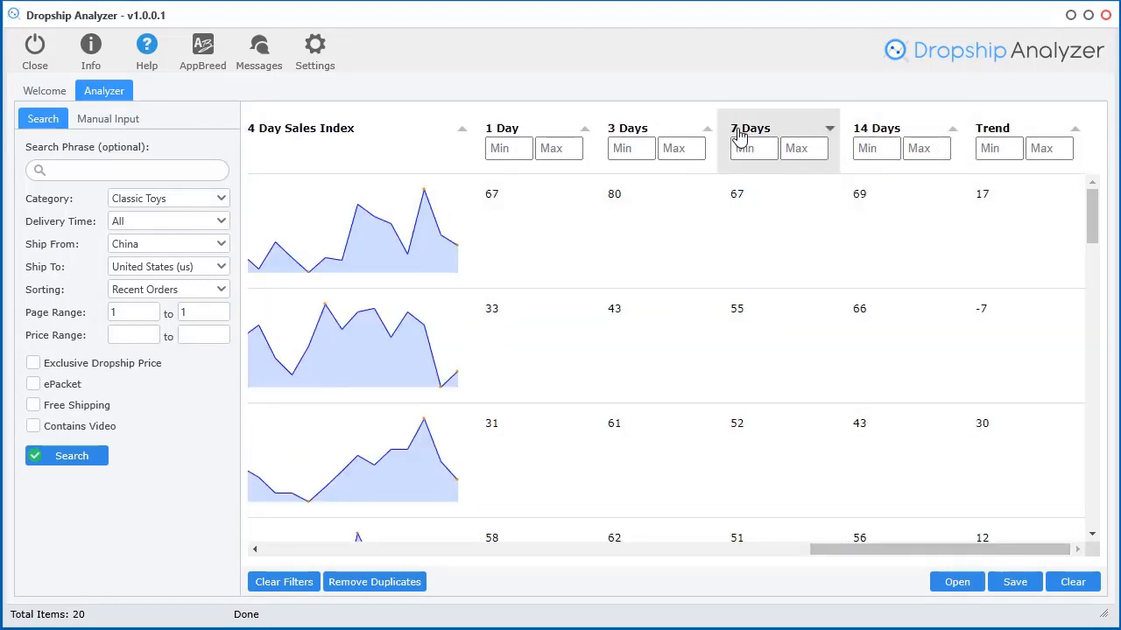
Re-sort by 14 Days sales, then finish by Trend with highest first
click(878, 138)
click(876, 140)
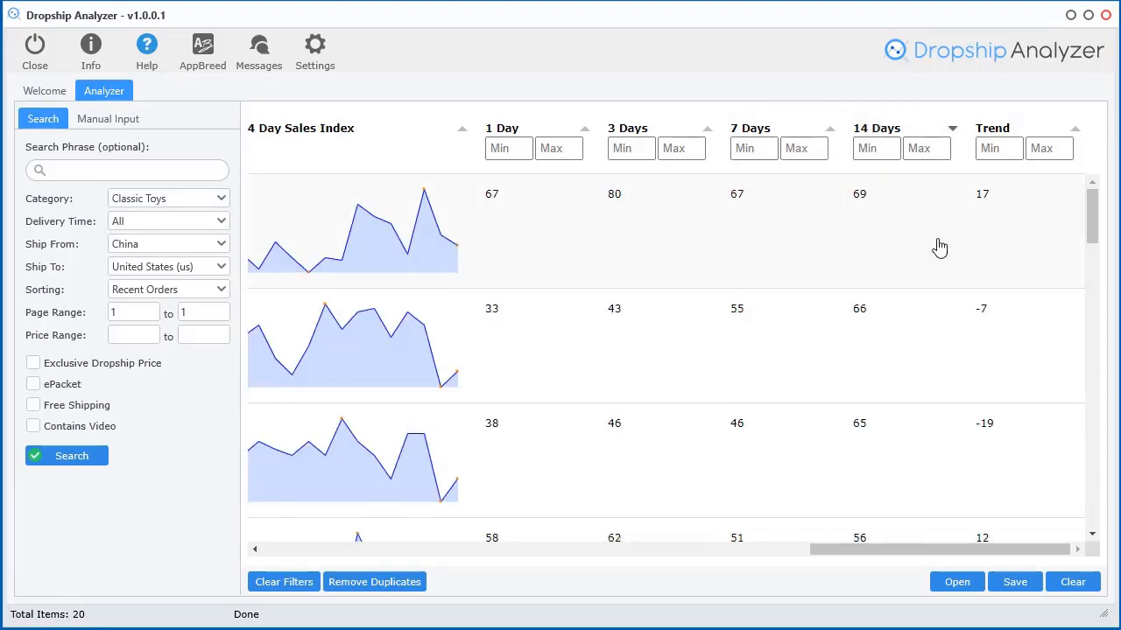
mouse_move(900, 553)
mouse_down()
mouse_move(826, 551)
mouse_move(917, 551)
mouse_up()
click(993, 133)
click(993, 133)
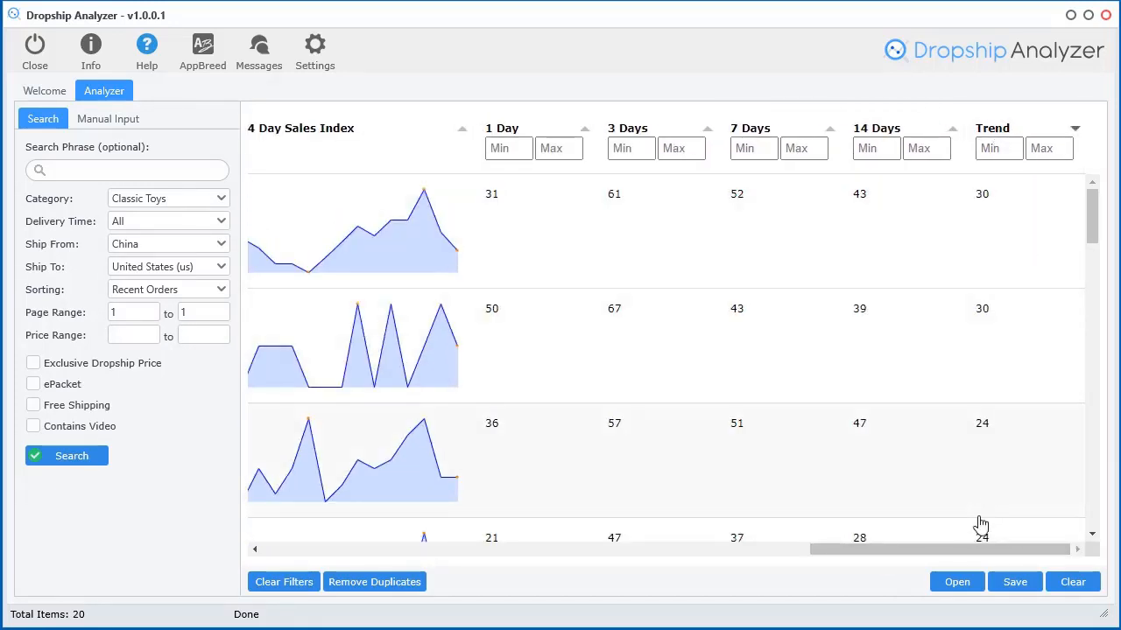
mouse_move(965, 552)
mouse_down()
mouse_move(953, 552)
mouse_move(979, 557)
mouse_up()
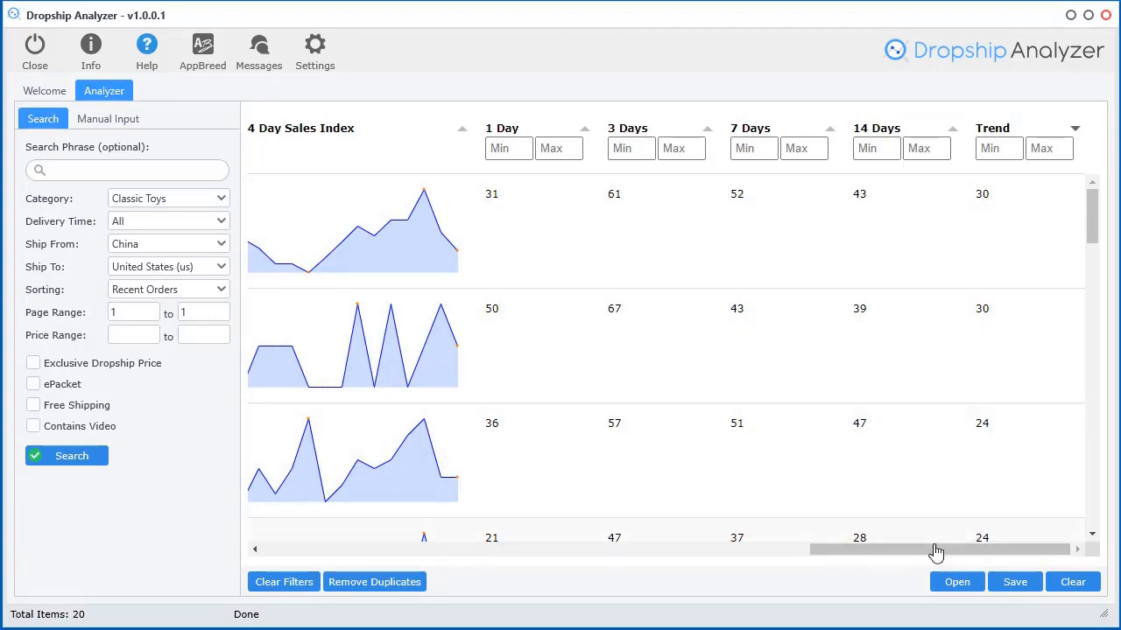
drag(933, 553, 927, 555)
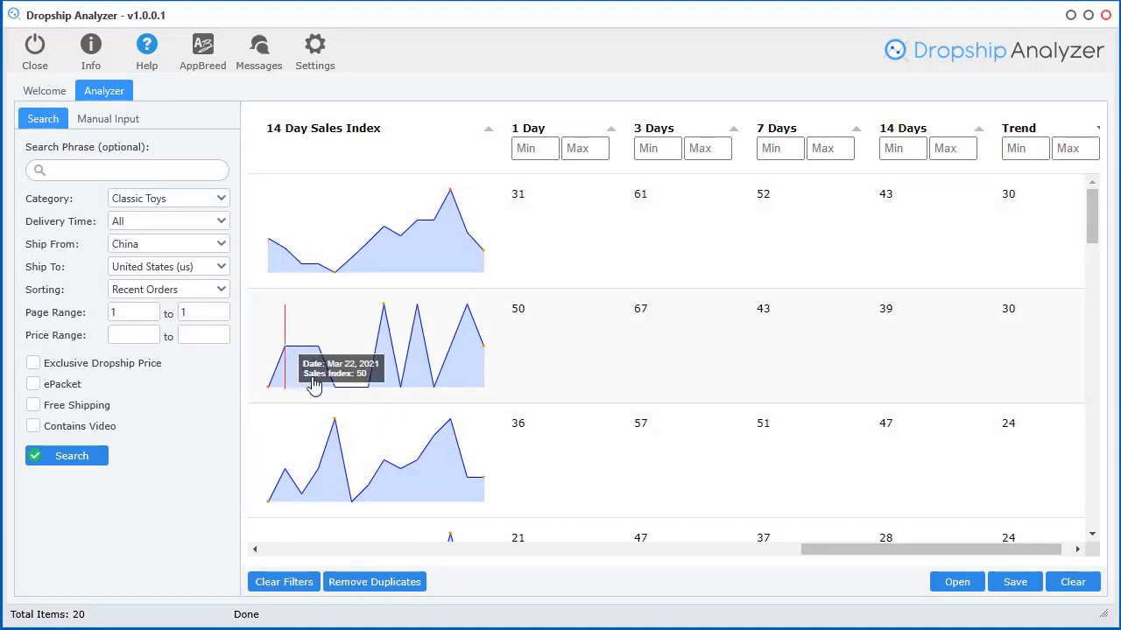
drag(921, 562, 454, 546)
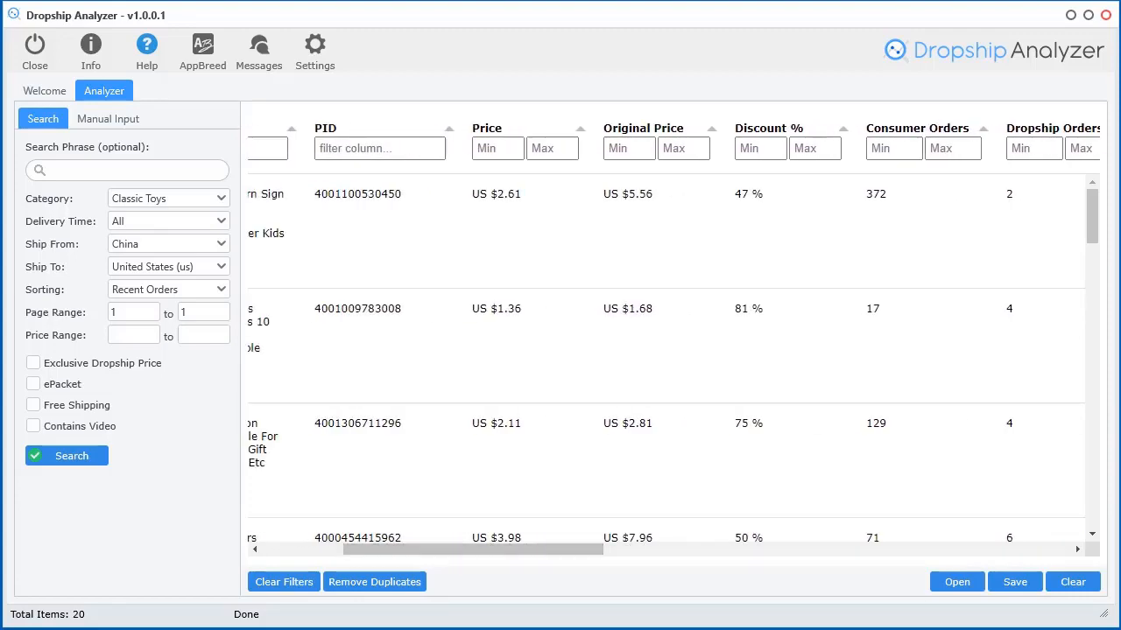
In Dropshipper Center, open the first product's sales analysis, then hide the browser
key(alt+Tab)
scroll(683, 438, down, 3)
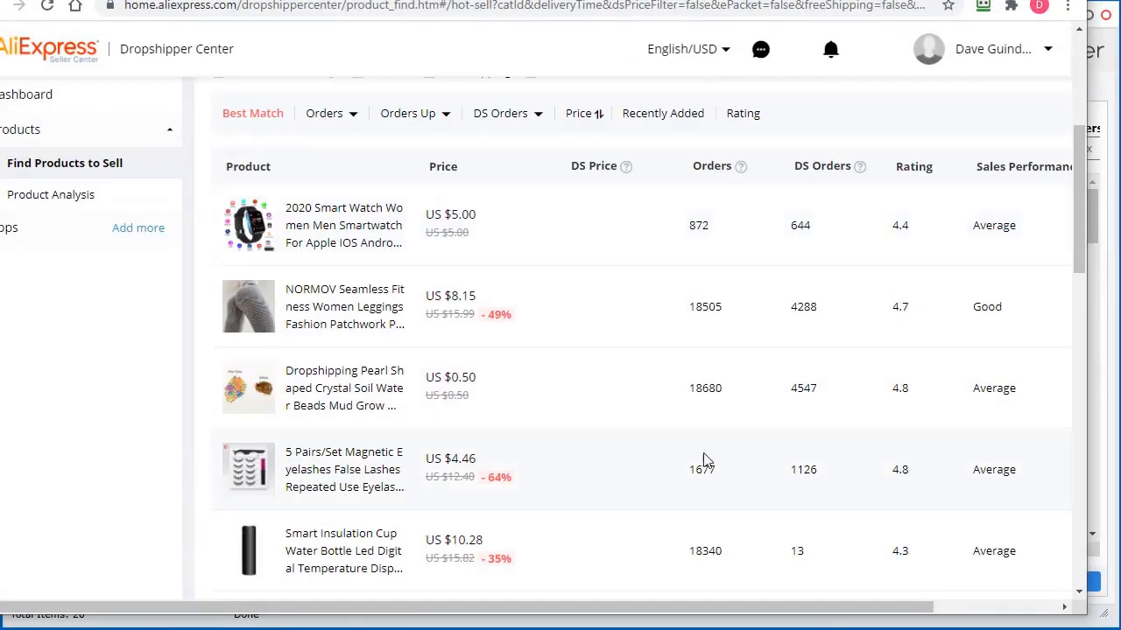
drag(863, 612, 1001, 610)
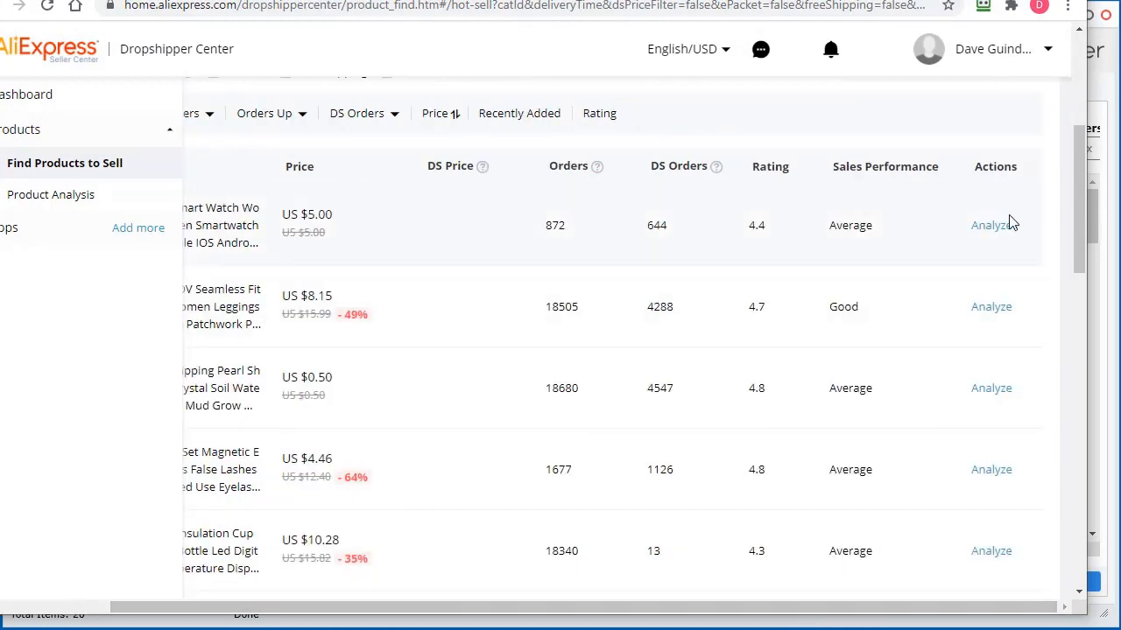
click(992, 227)
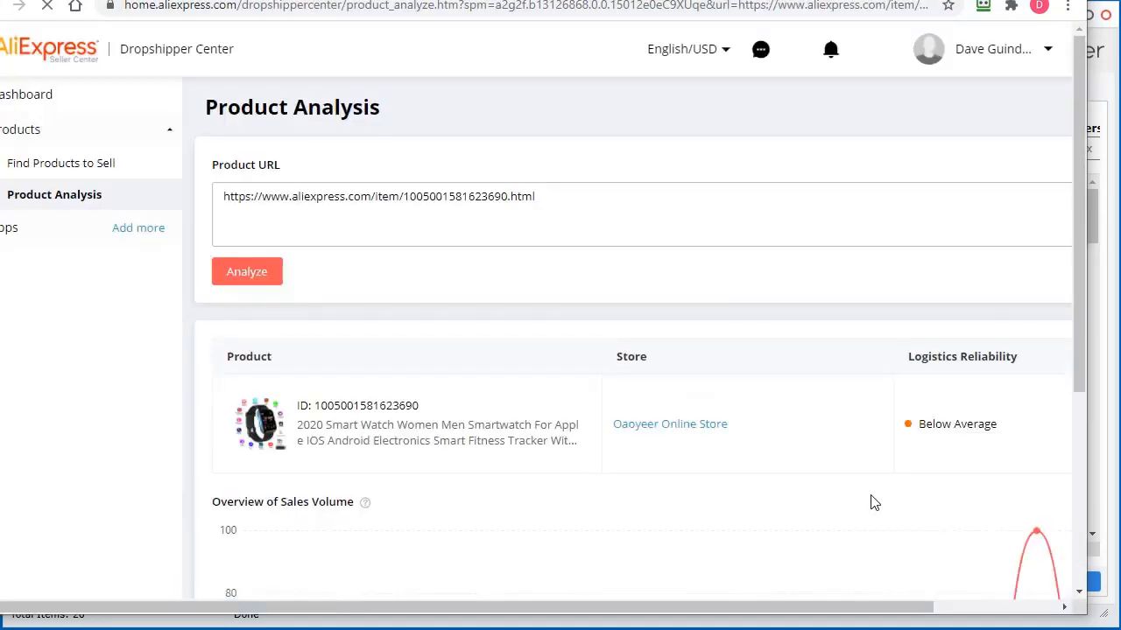
scroll(870, 500, down, 3)
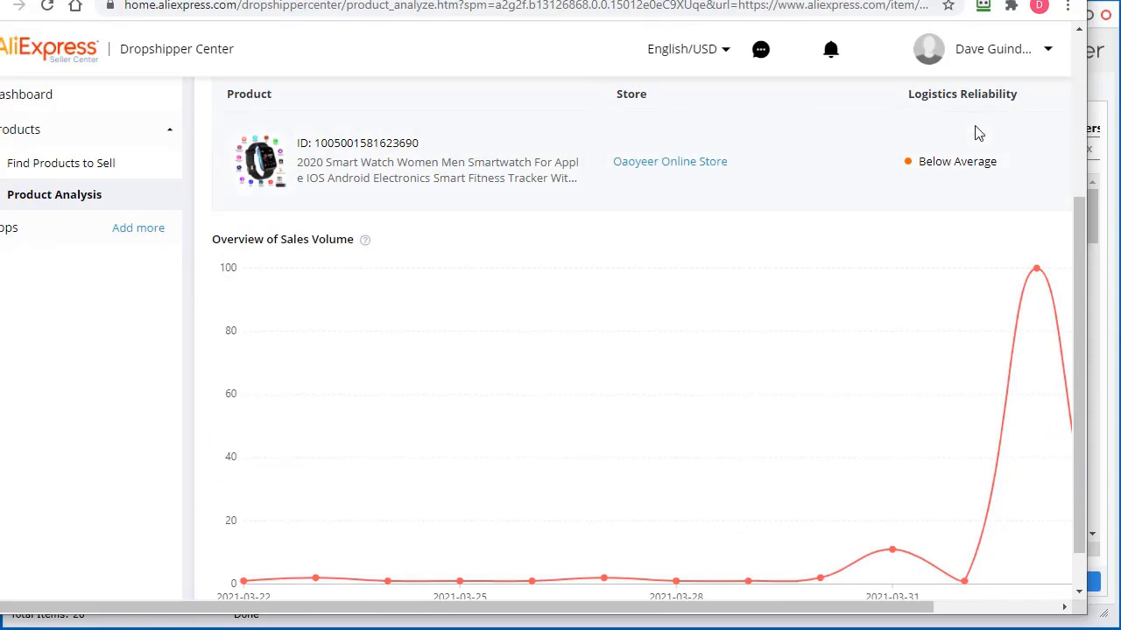
click(999, 0)
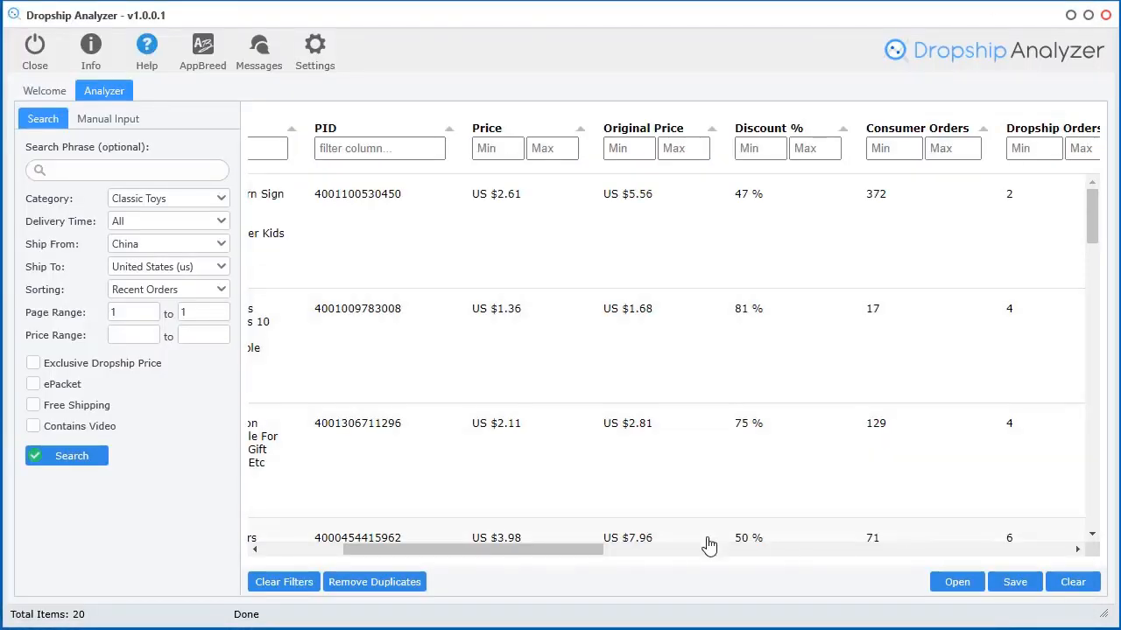
Return to Find Products, highlight the Sales Performance column, and minimize Chrome
drag(594, 552, 823, 557)
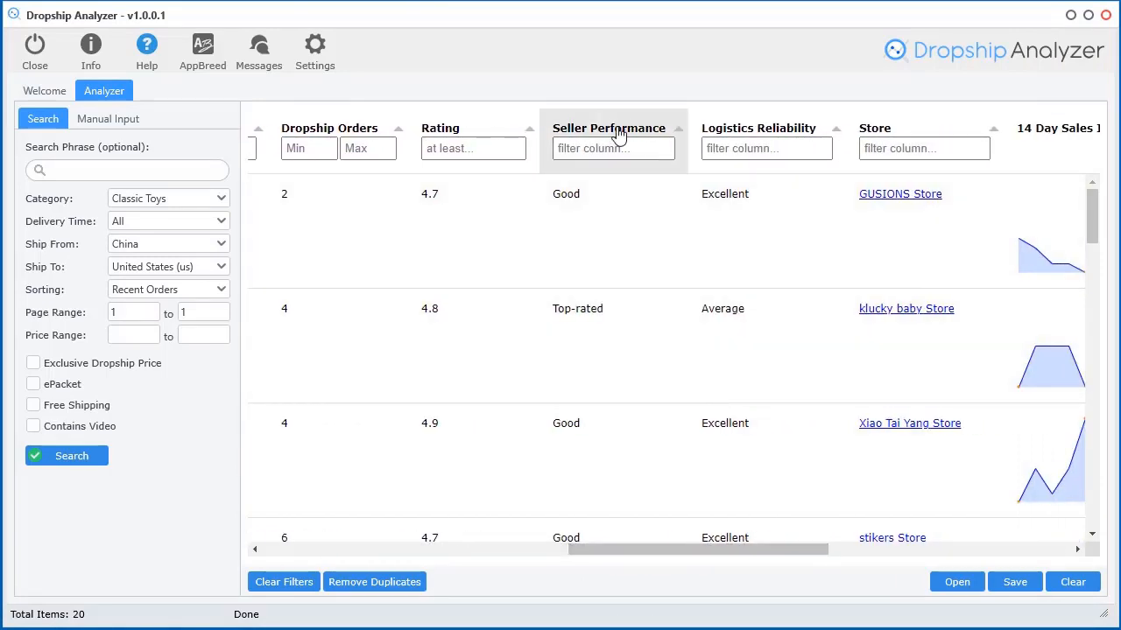
click(561, 629)
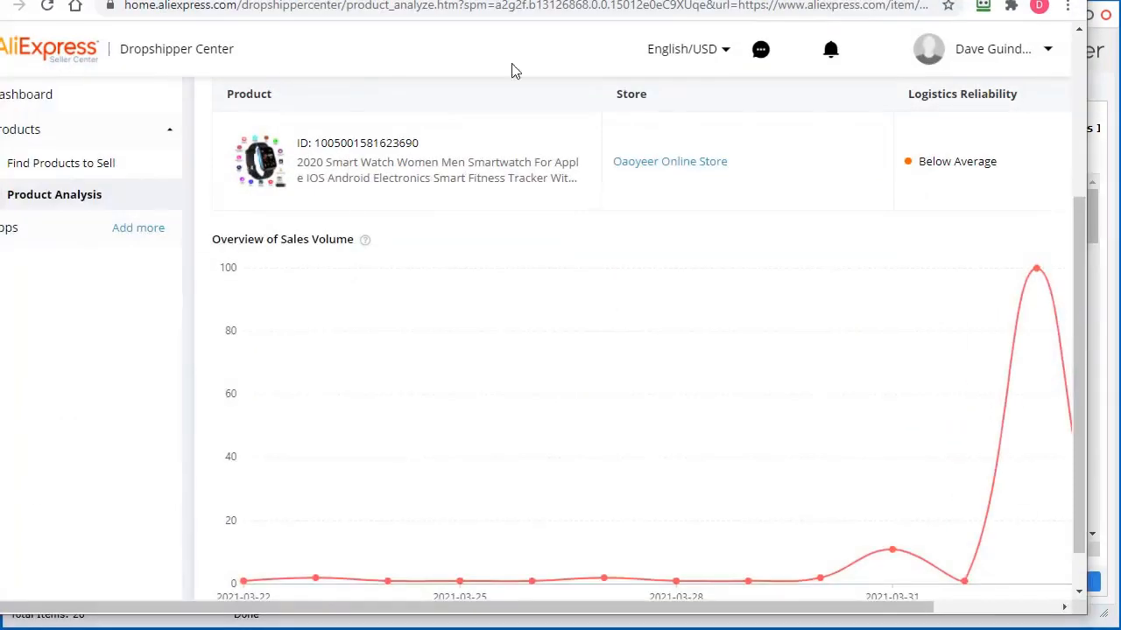
key(ctrl+shift+Tab)
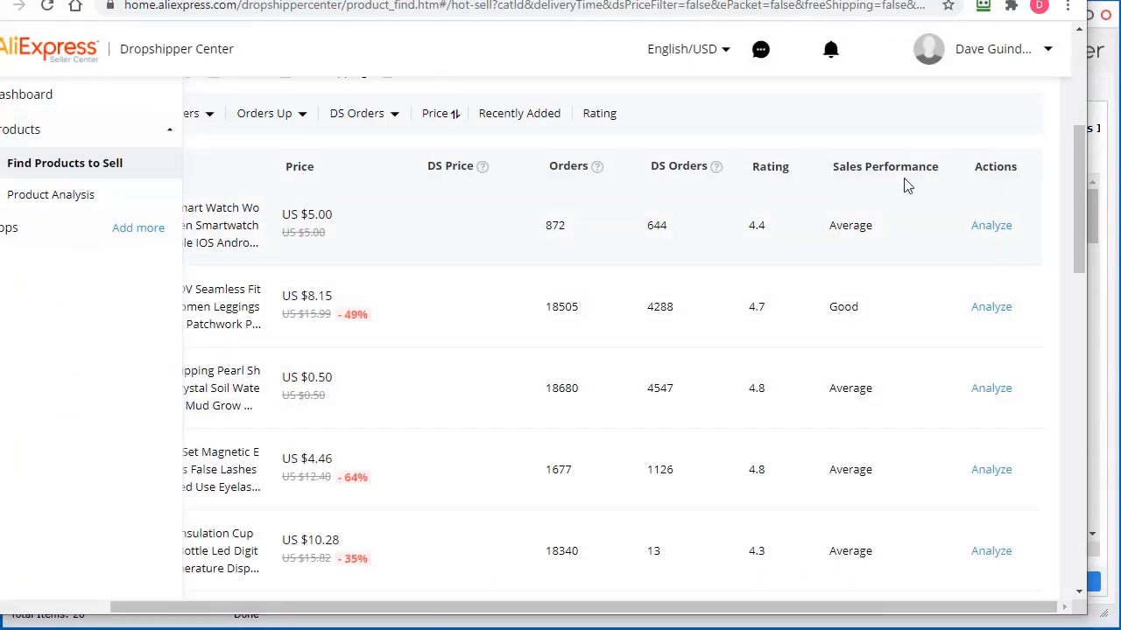
drag(951, 173, 834, 172)
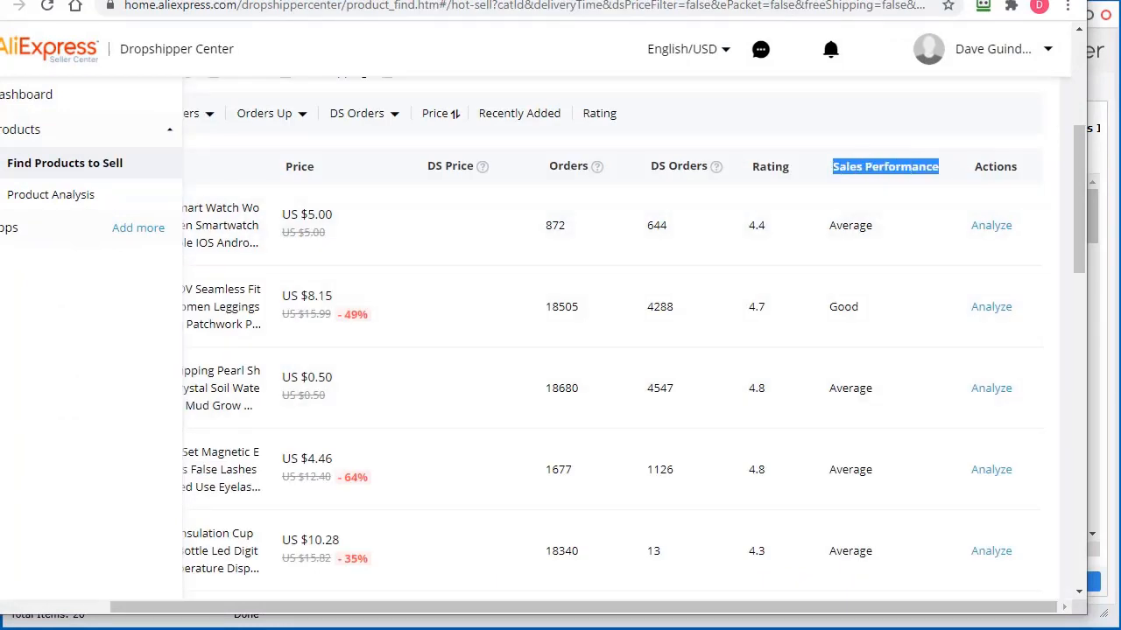
click(985, 0)
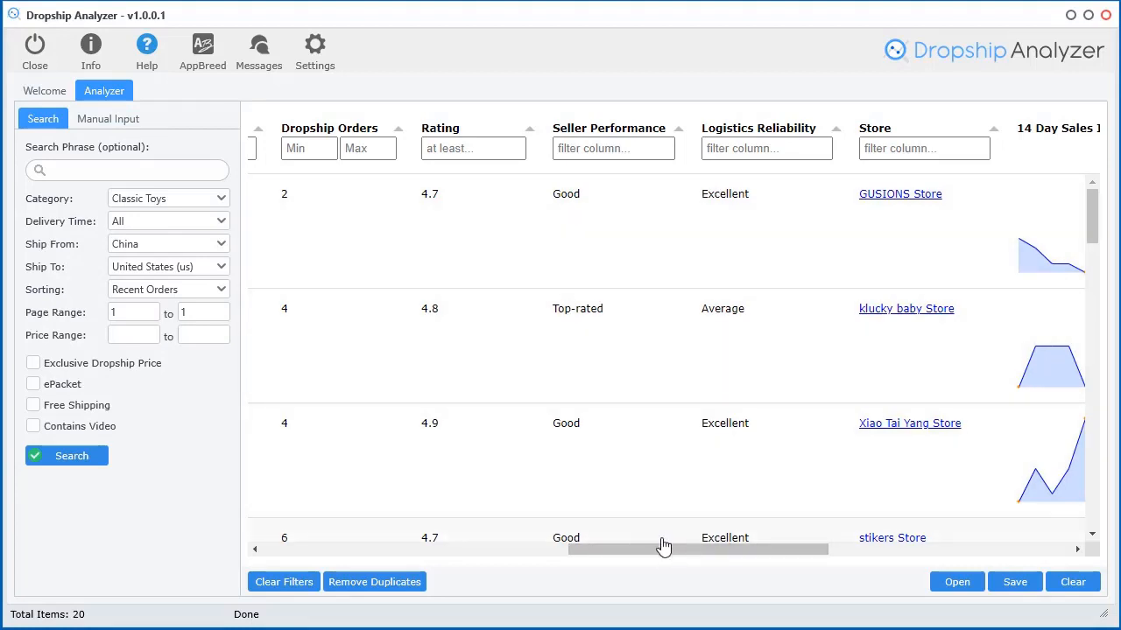
scroll(672, 490, down, 3)
scroll(673, 490, up, 3)
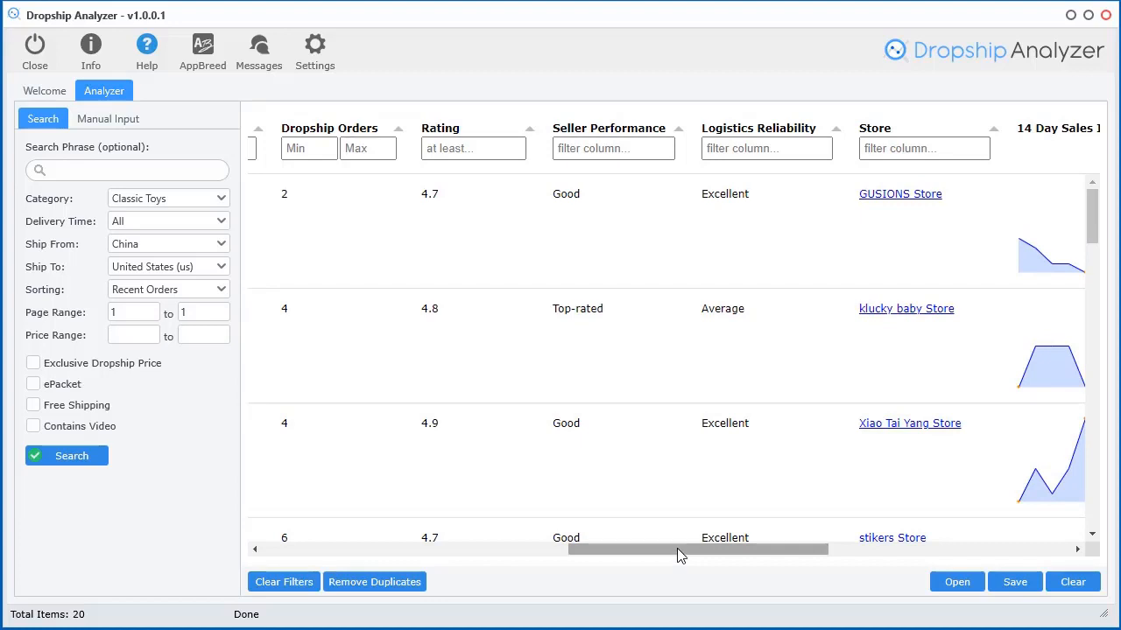
drag(677, 548, 958, 567)
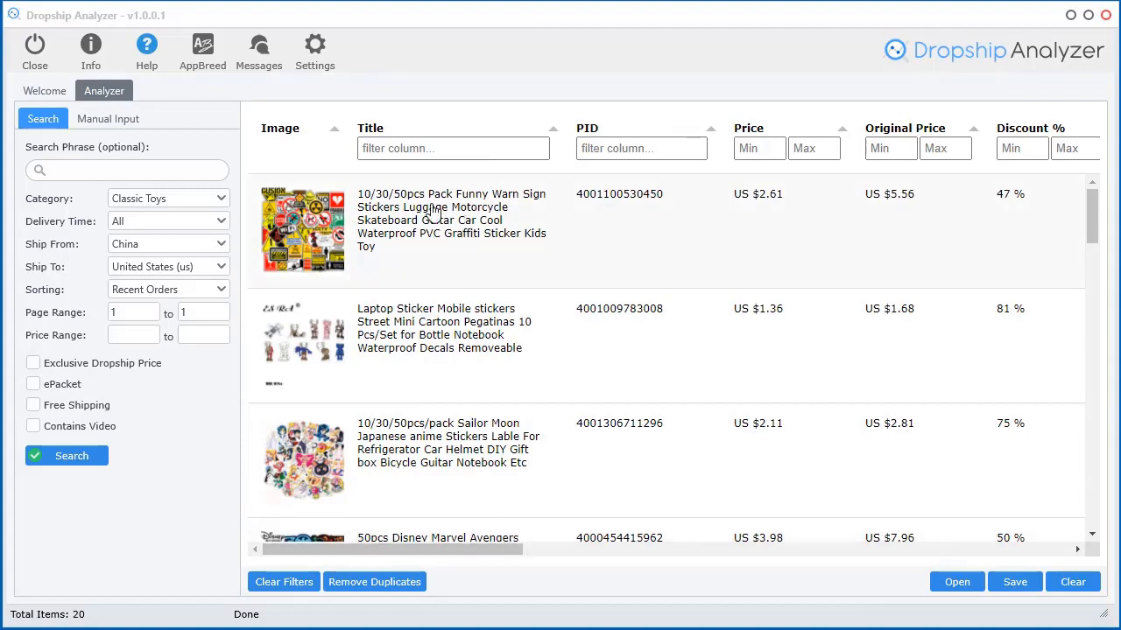
Open the first row's product page and its GUSIONS Store link in Chrome, then minimize Chrome
double_click(309, 226)
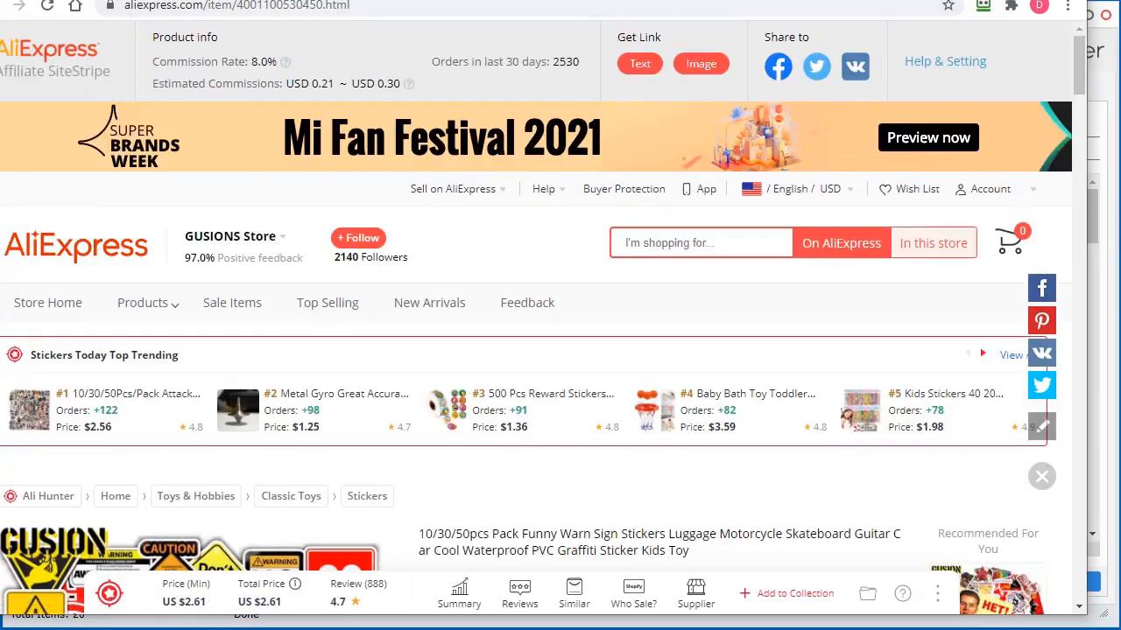
drag(897, 0, 901, 29)
click(901, 29)
drag(446, 549, 924, 563)
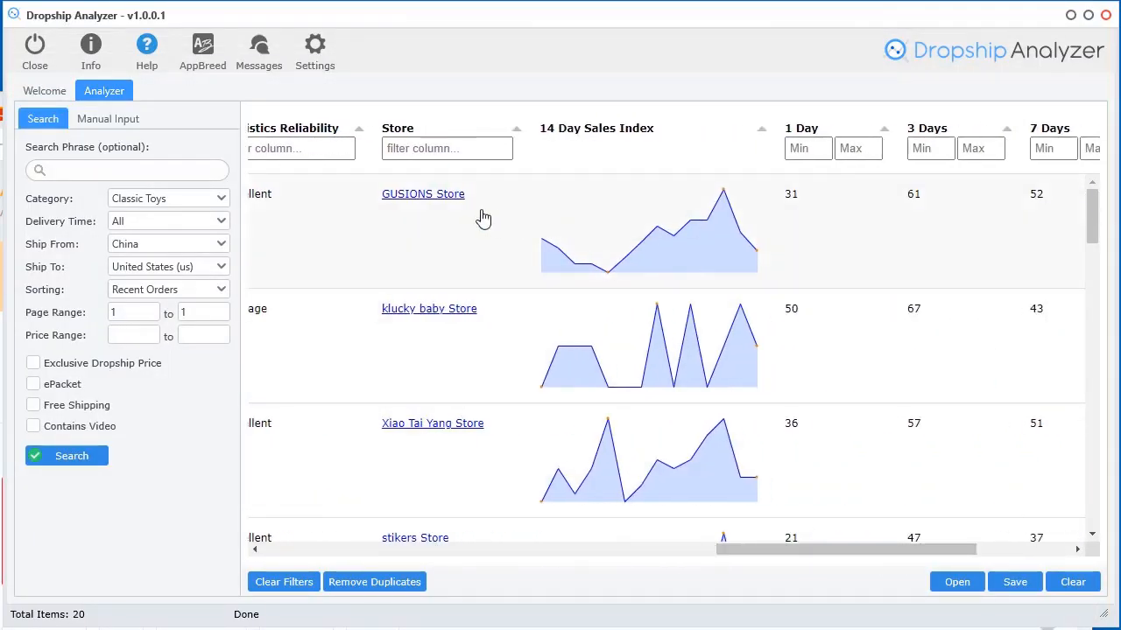
click(423, 193)
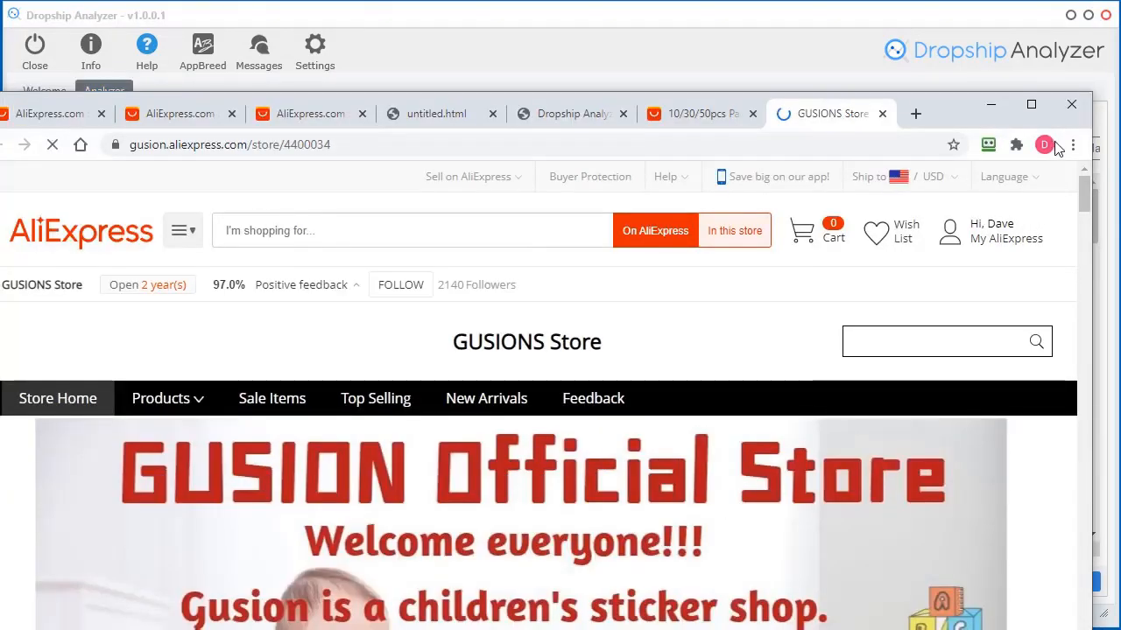
click(987, 102)
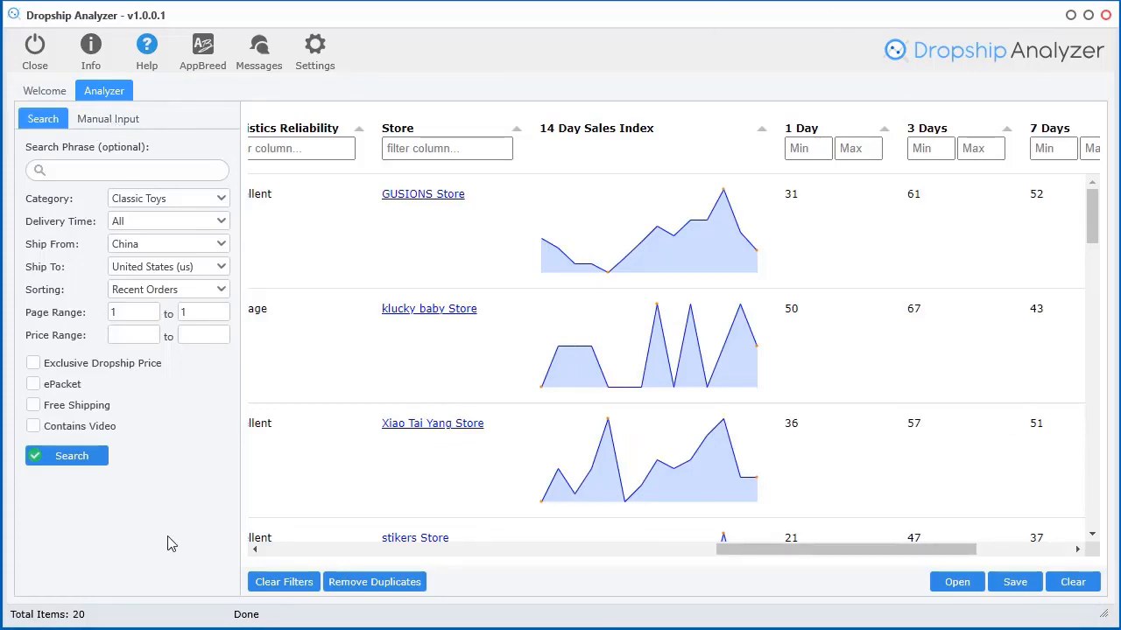
Scroll the sticker results table sideways to review its columns
drag(805, 549, 900, 551)
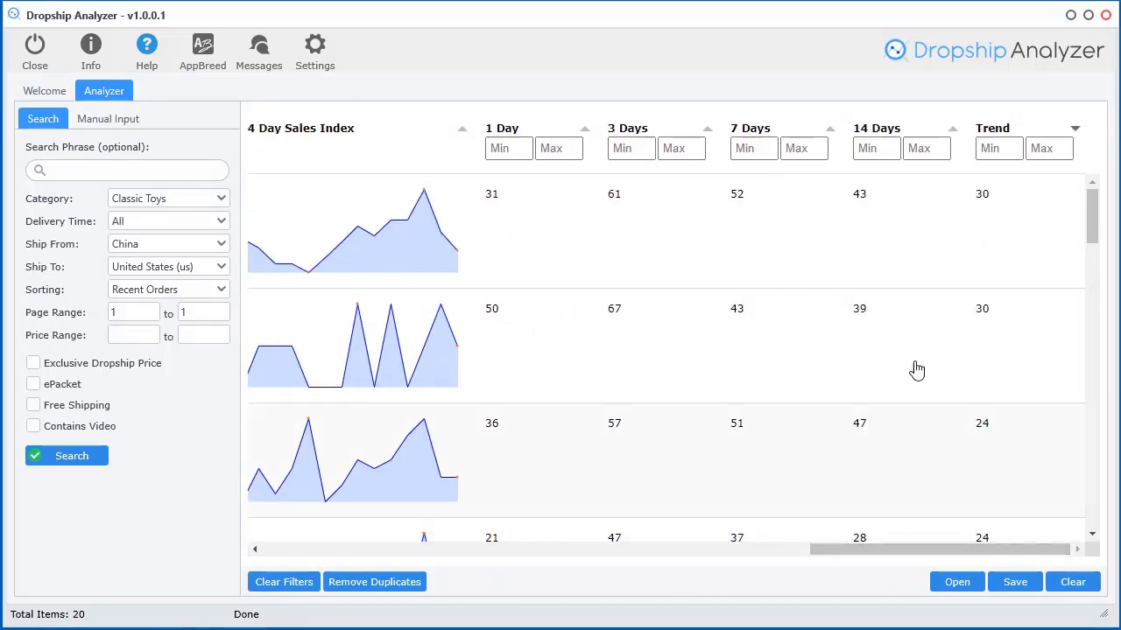
drag(993, 549, 390, 557)
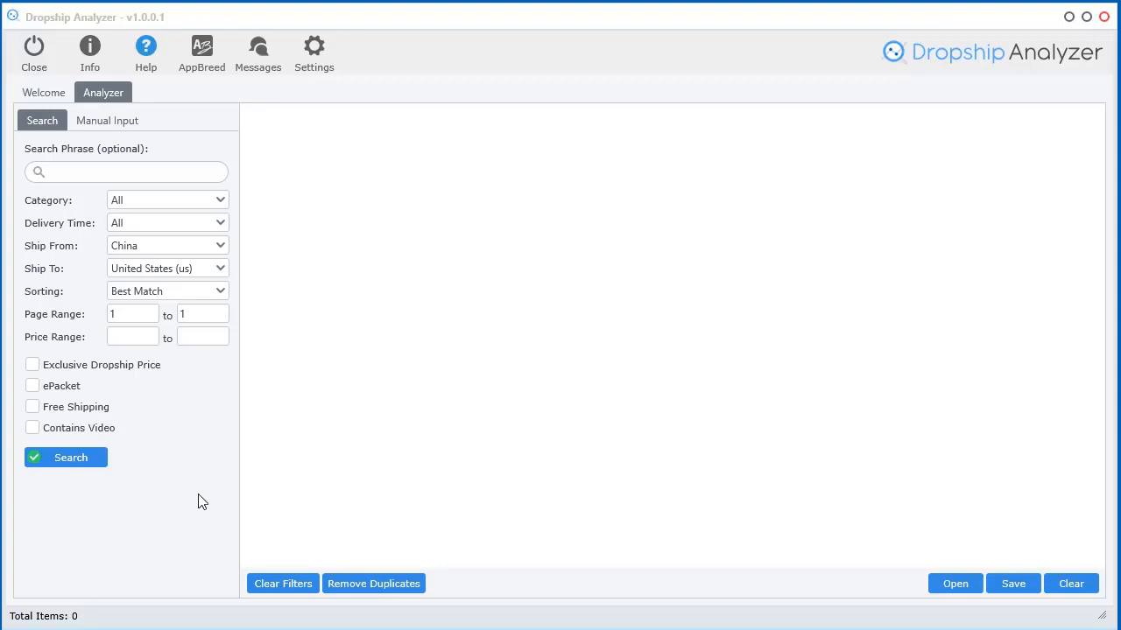
Switch to the Manual Input tab and focus the AliExpress product links box
click(109, 126)
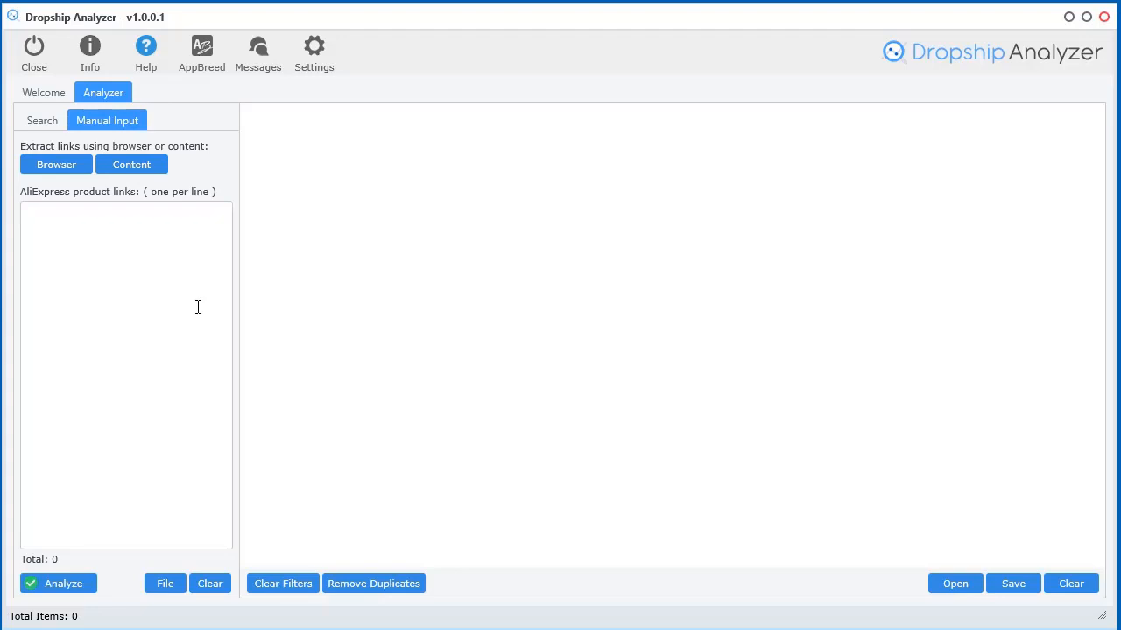
click(97, 250)
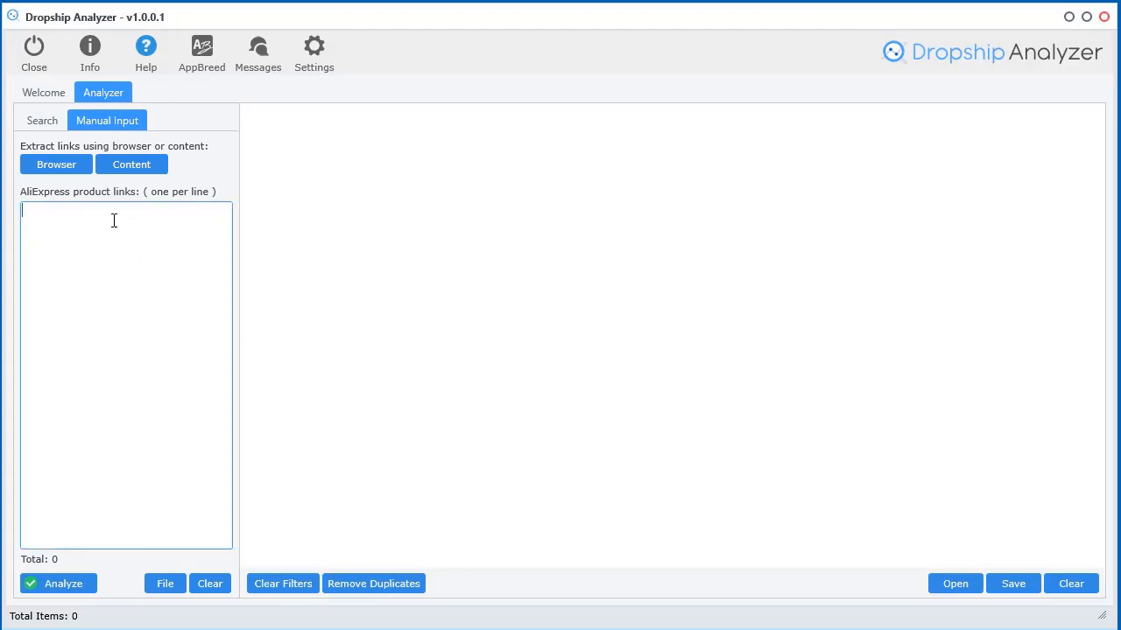
click(45, 123)
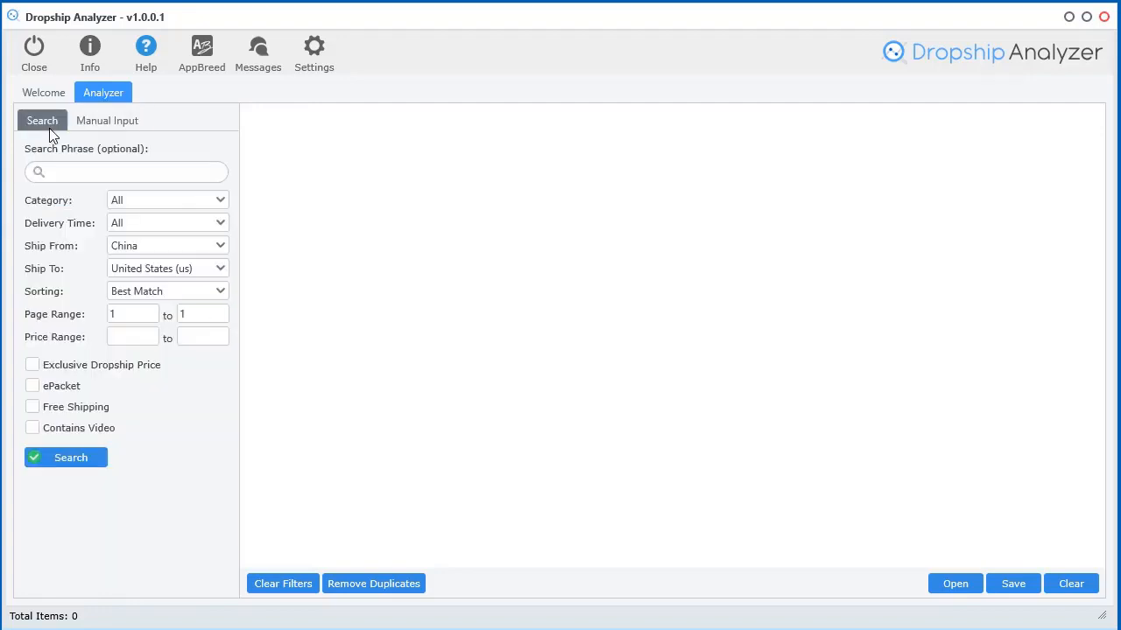
click(97, 124)
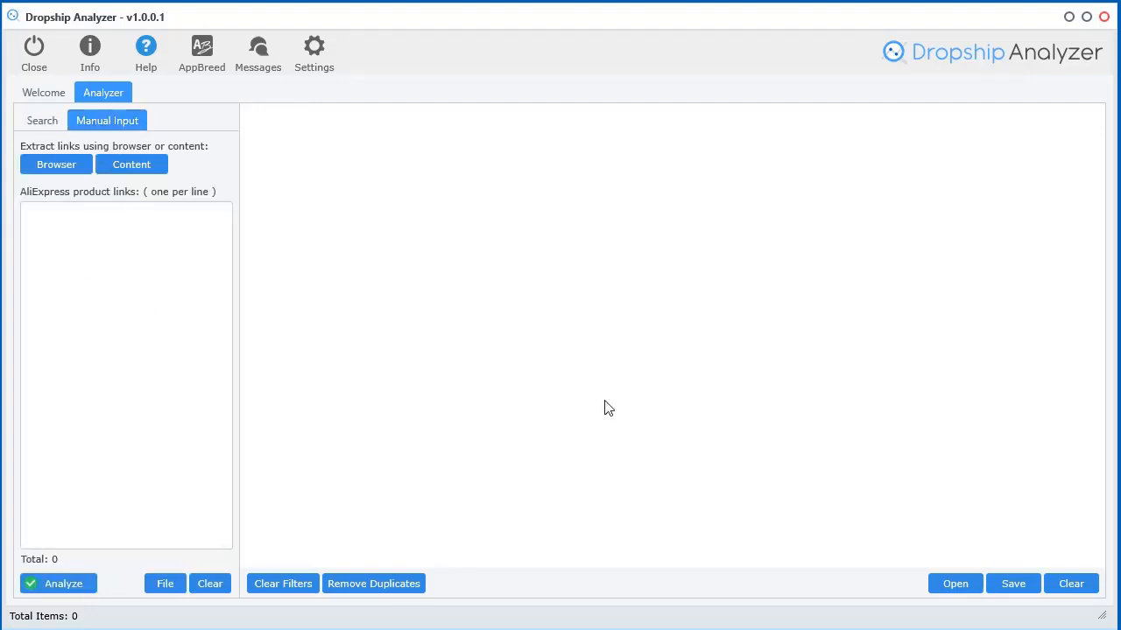
click(120, 375)
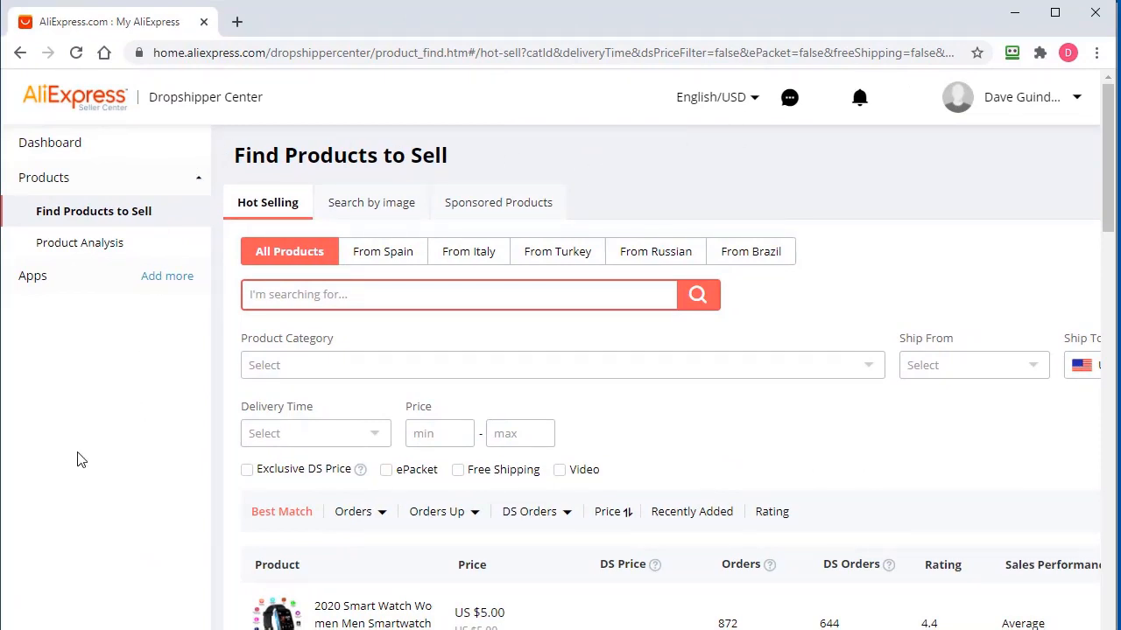
Upload image.png through AliExpress's Search by image tab
click(372, 210)
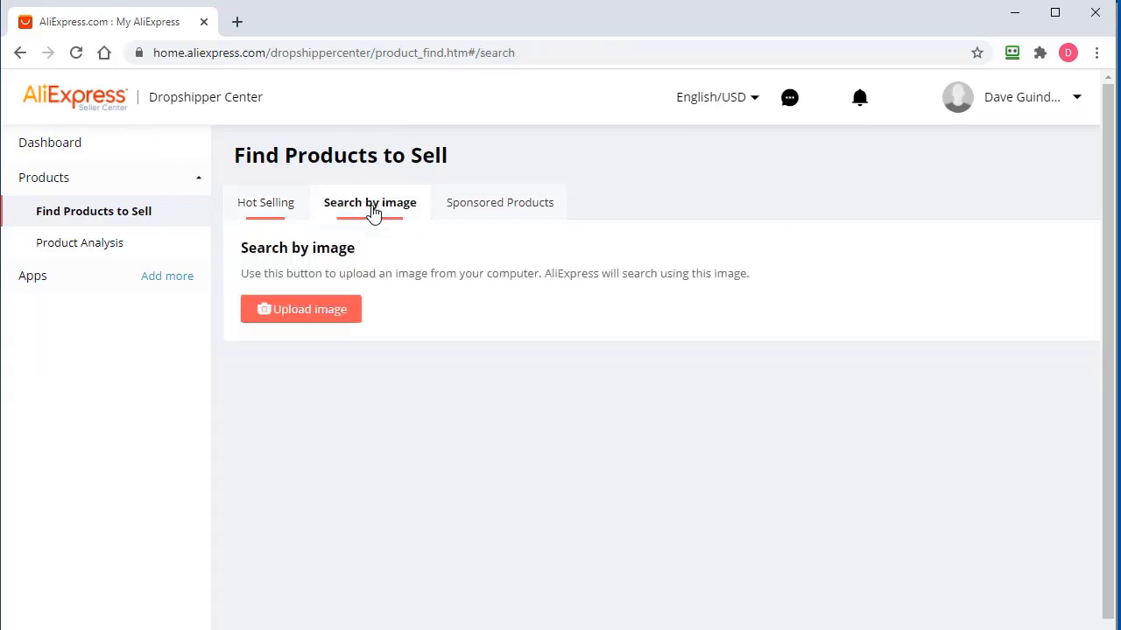
click(295, 317)
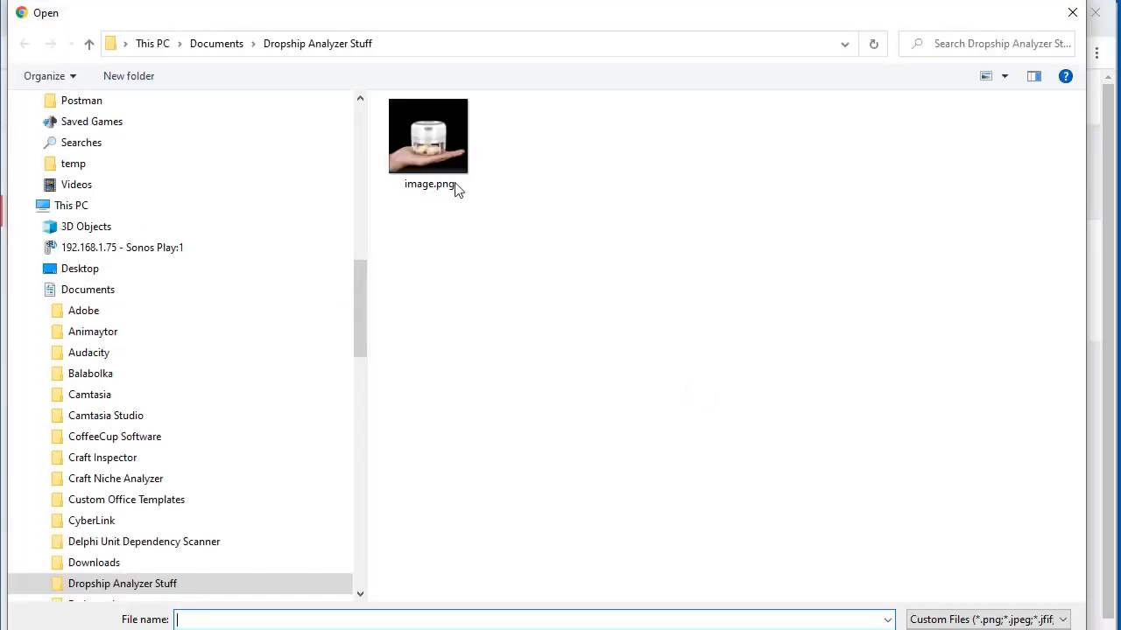
double_click(426, 138)
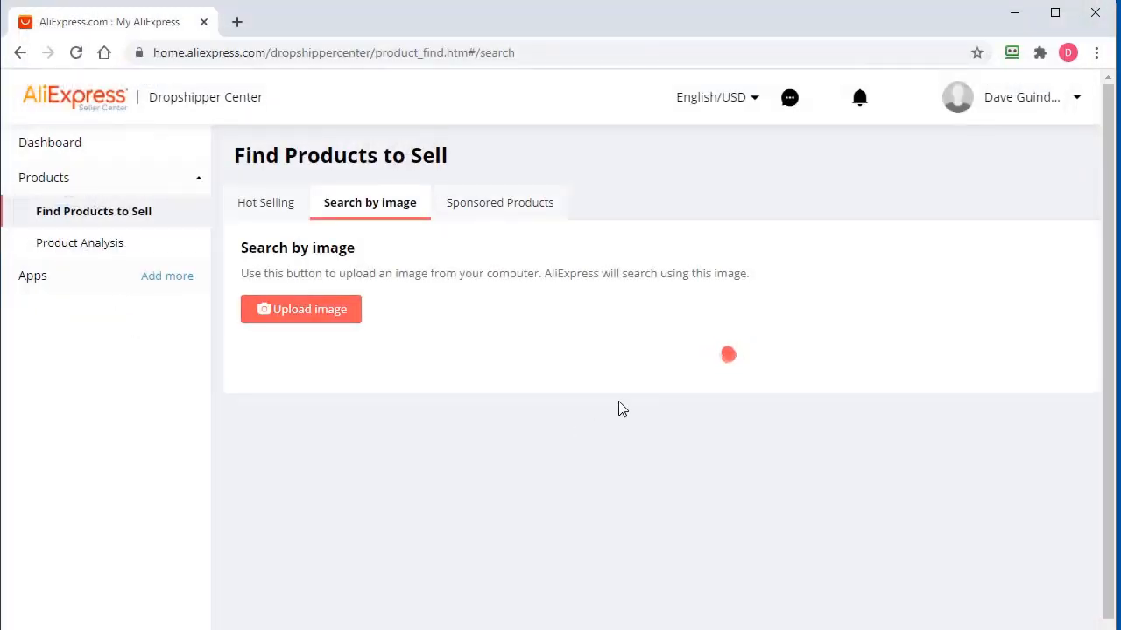
Browse the similar electric garlic masher products, then drag the browser off screen
scroll(580, 470, down, 3)
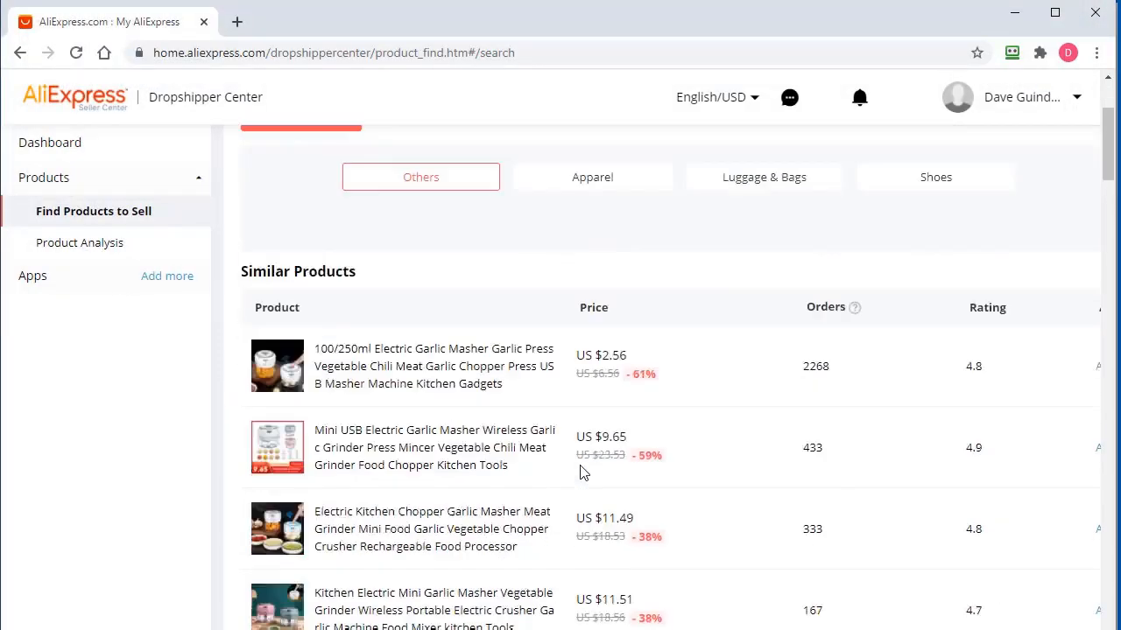
scroll(394, 331, down, 15)
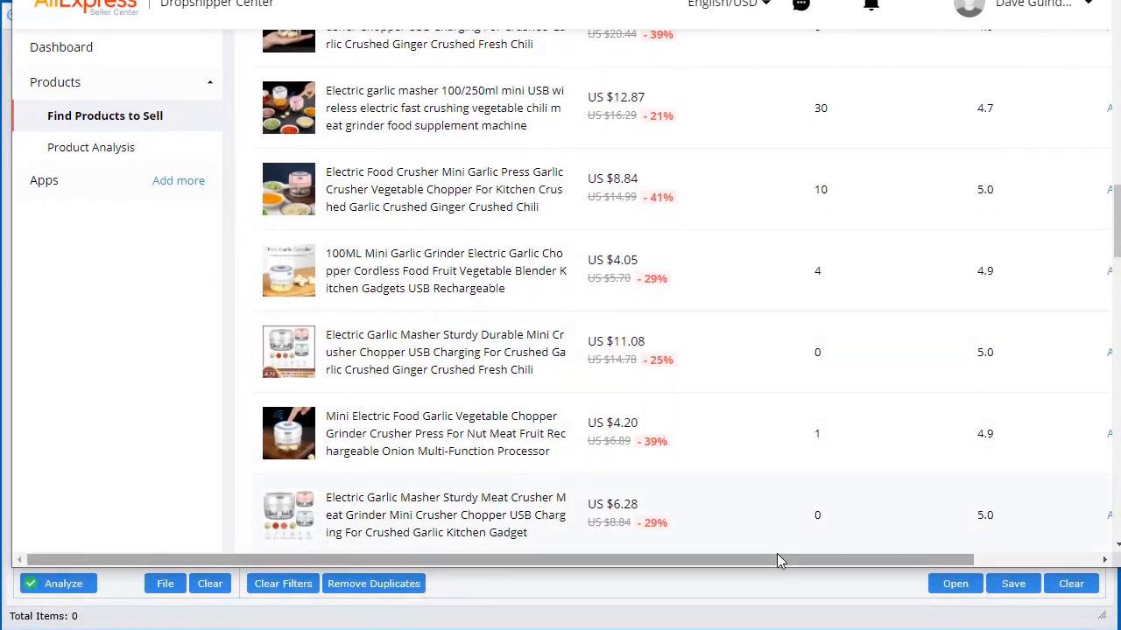
drag(779, 560, 941, 561)
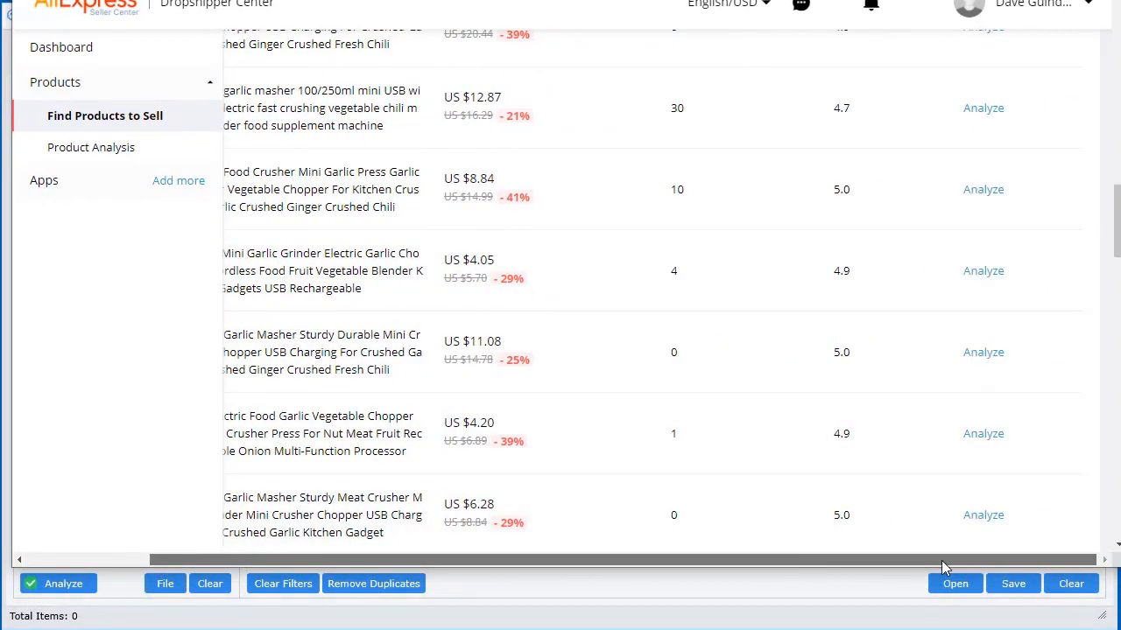
scroll(838, 349, up, 10)
scroll(832, 367, up, 3)
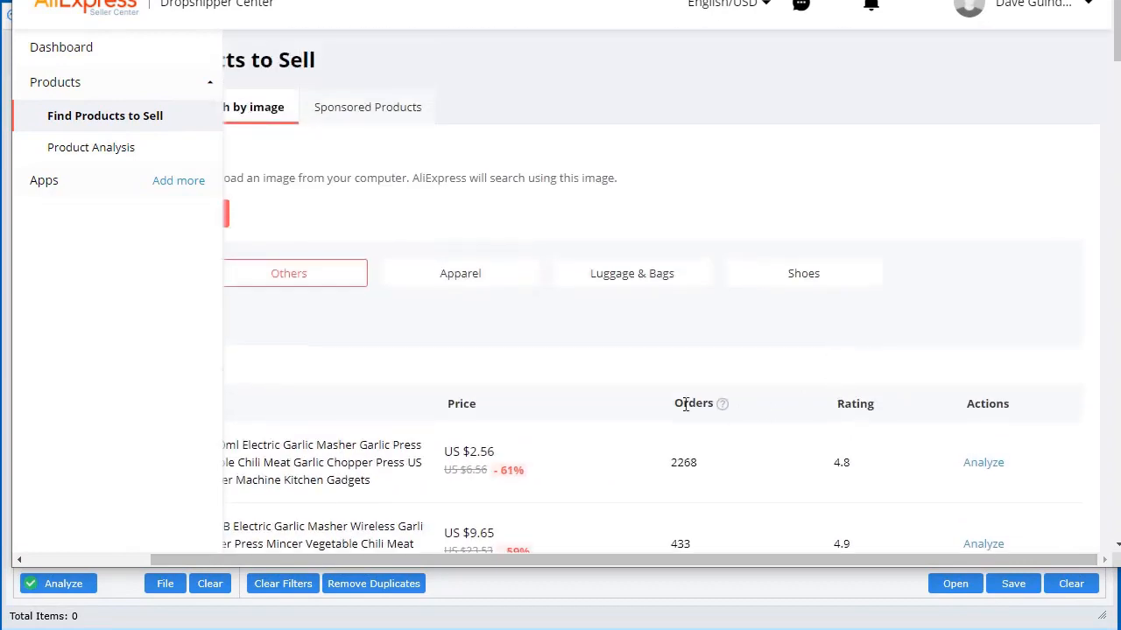
scroll(918, 408, down, 3)
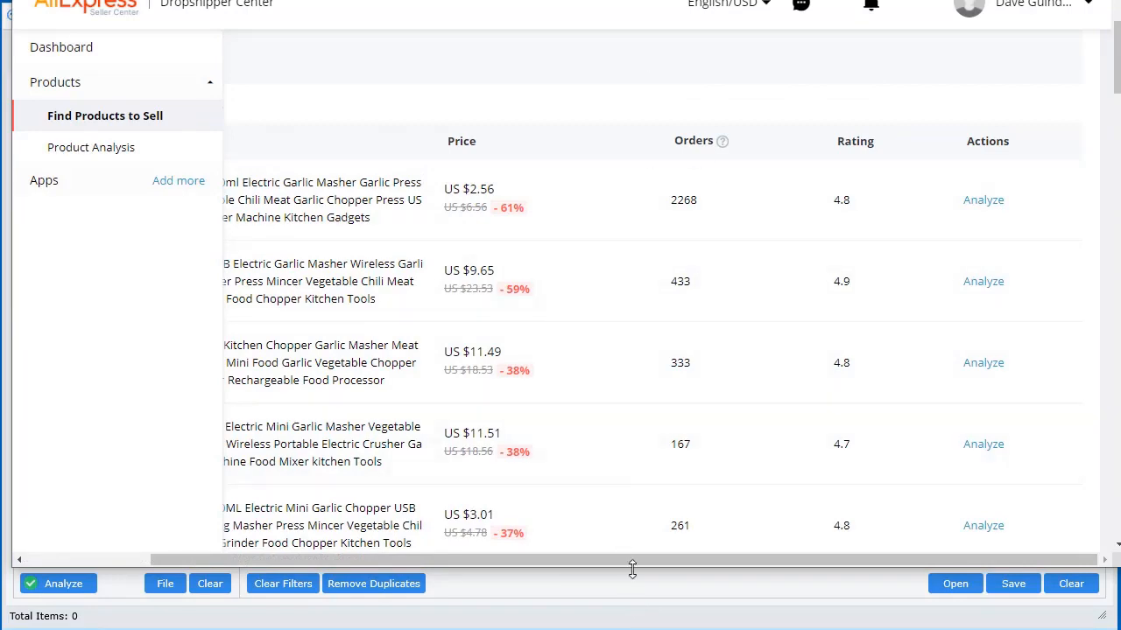
drag(634, 558, 510, 558)
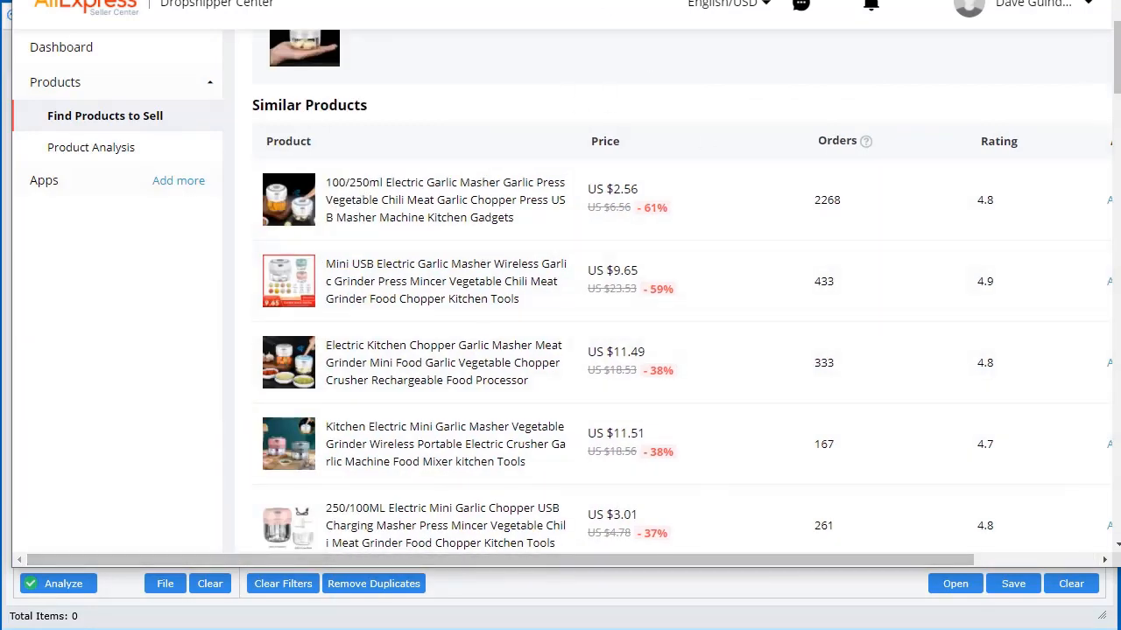
drag(560, 0, 1120, 18)
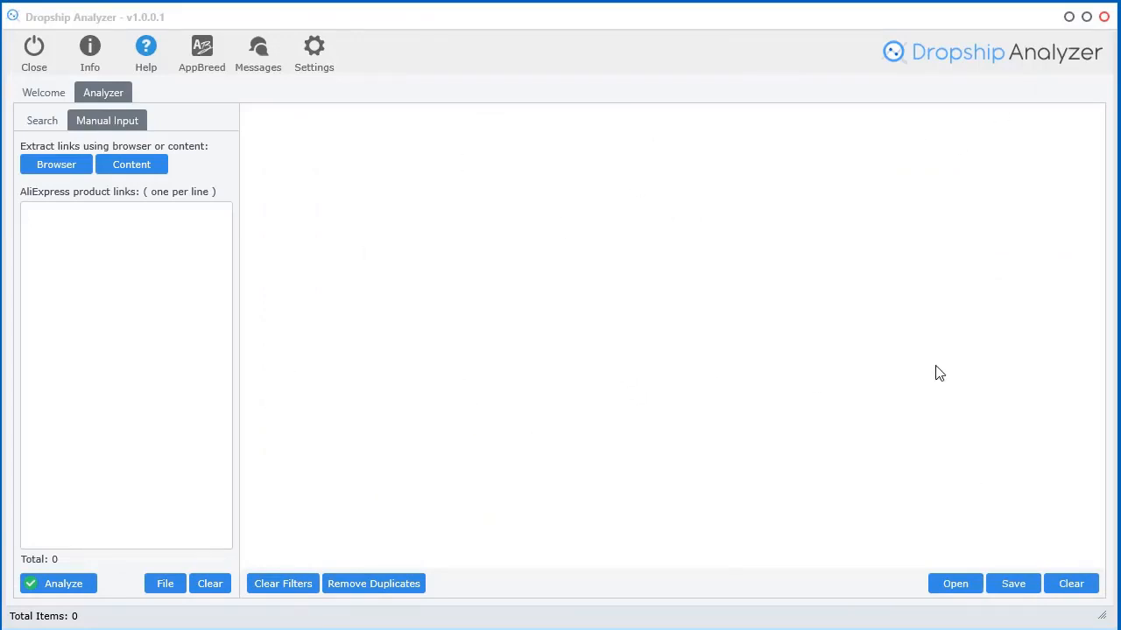
Load the AliExpress > Search by Image page in the analyzer's built-in browser, reaching the sign-in form
click(51, 166)
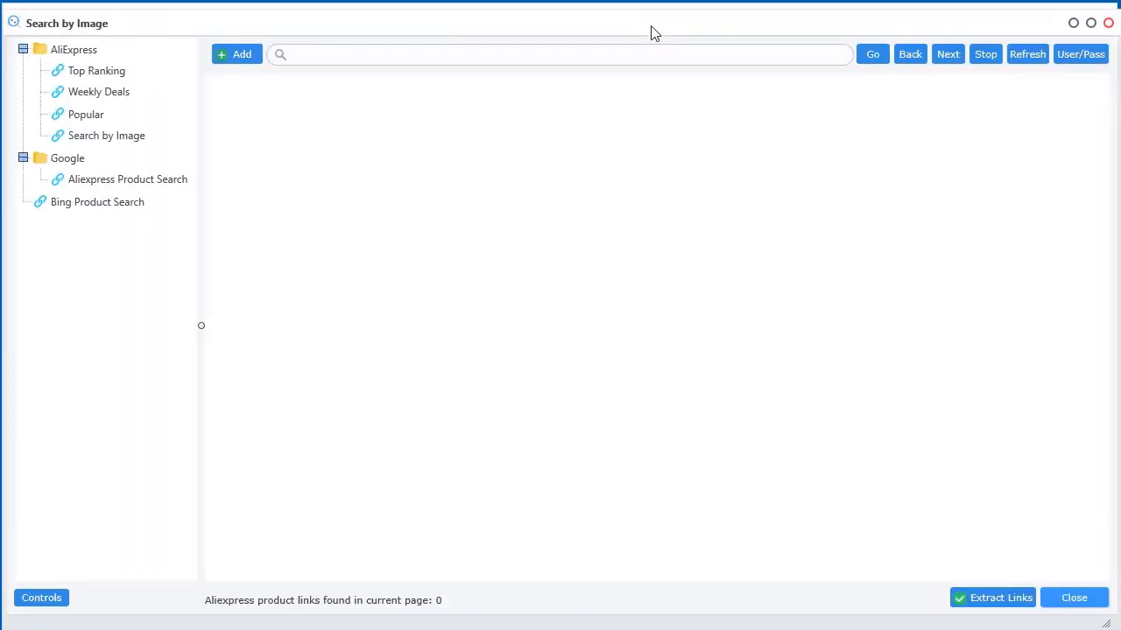
mouse_move(652, 27)
mouse_down()
mouse_move(663, 11)
mouse_move(645, 12)
mouse_up()
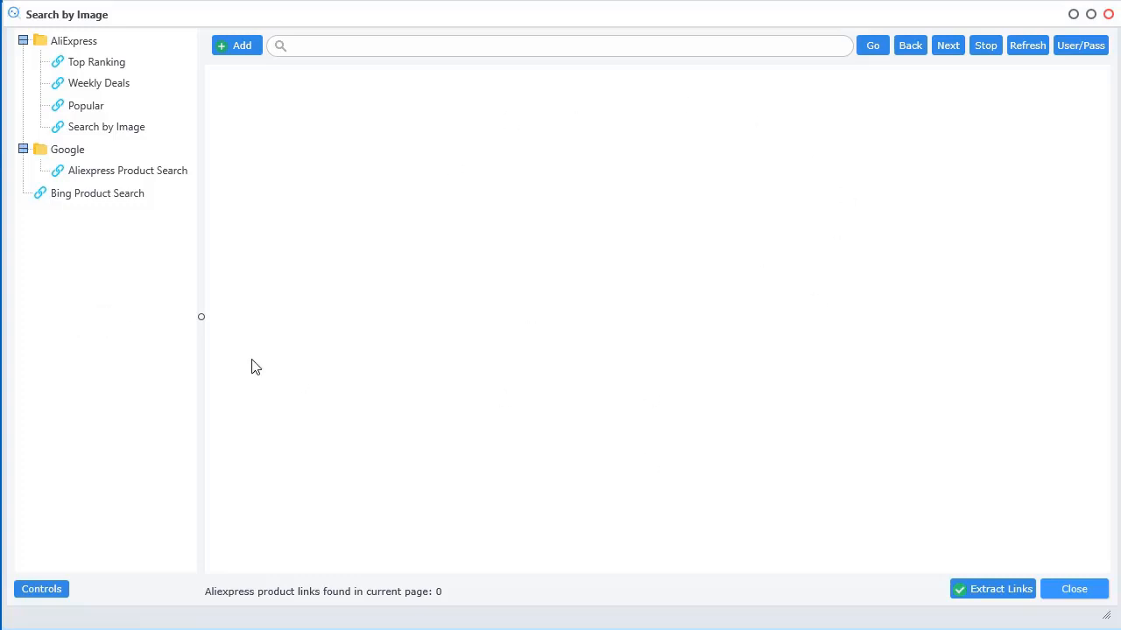
drag(1119, 18, 593, 10)
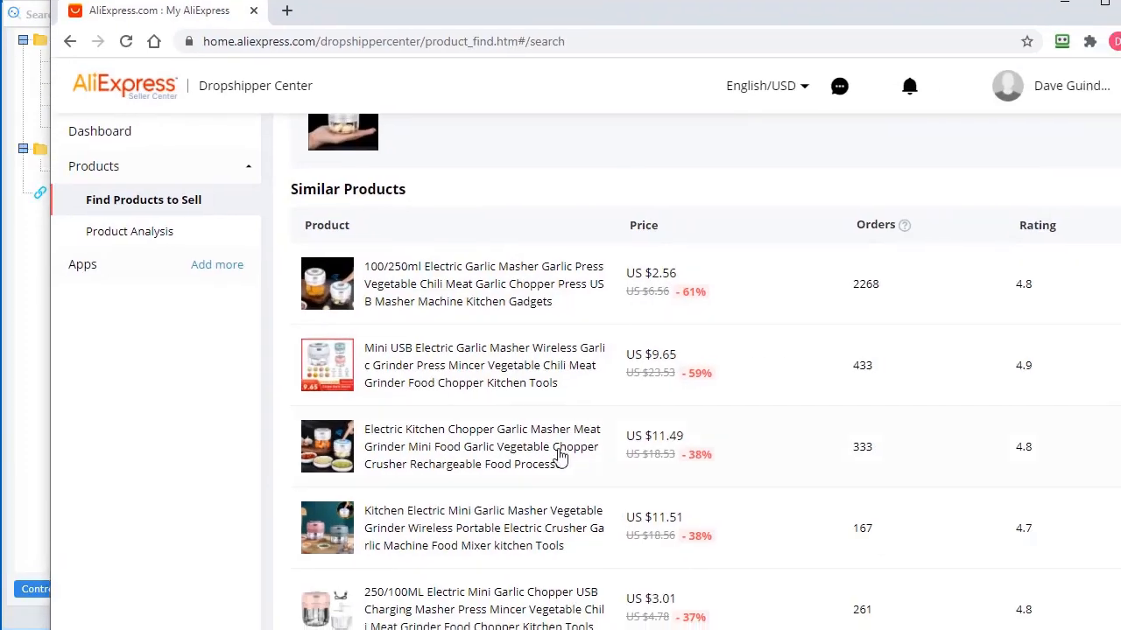
scroll(555, 458, up, 3)
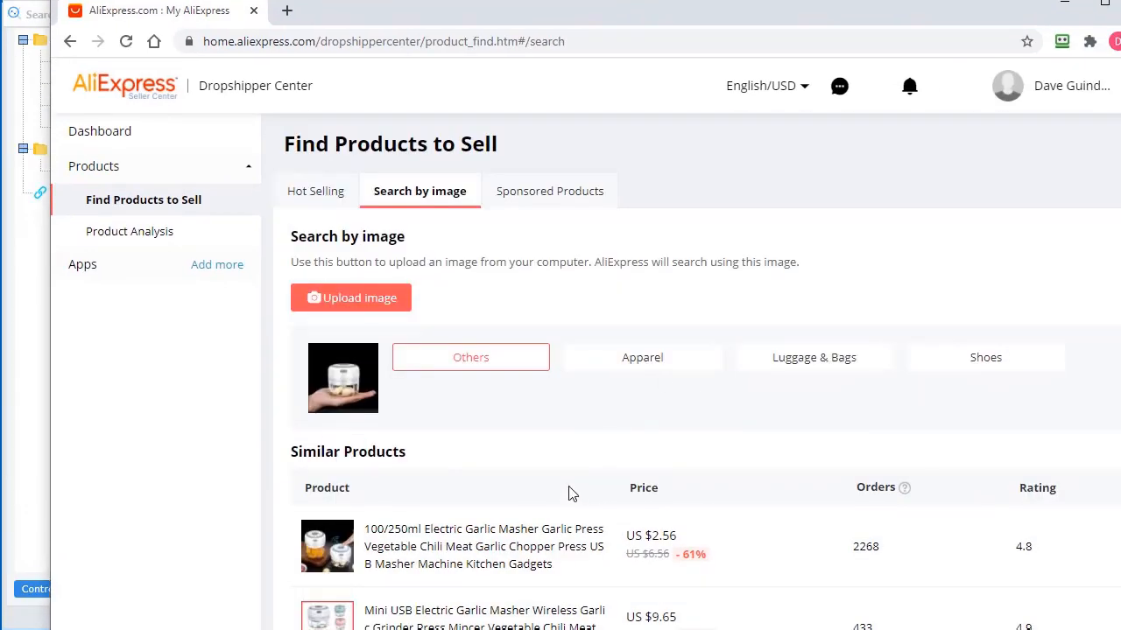
drag(676, 28, 1120, 27)
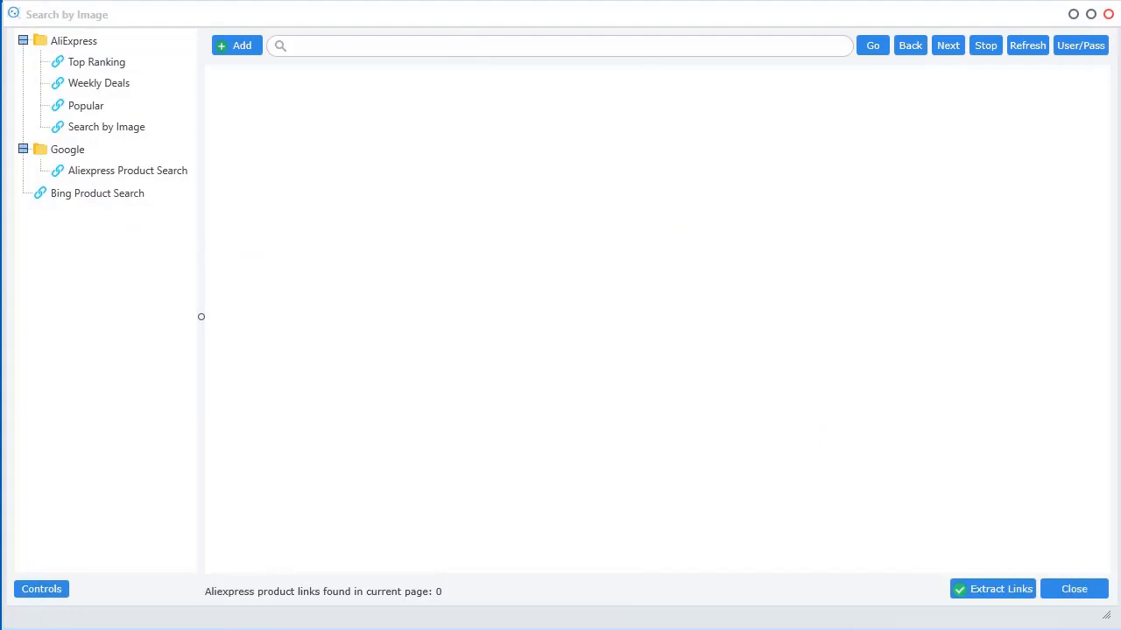
click(24, 41)
click(93, 133)
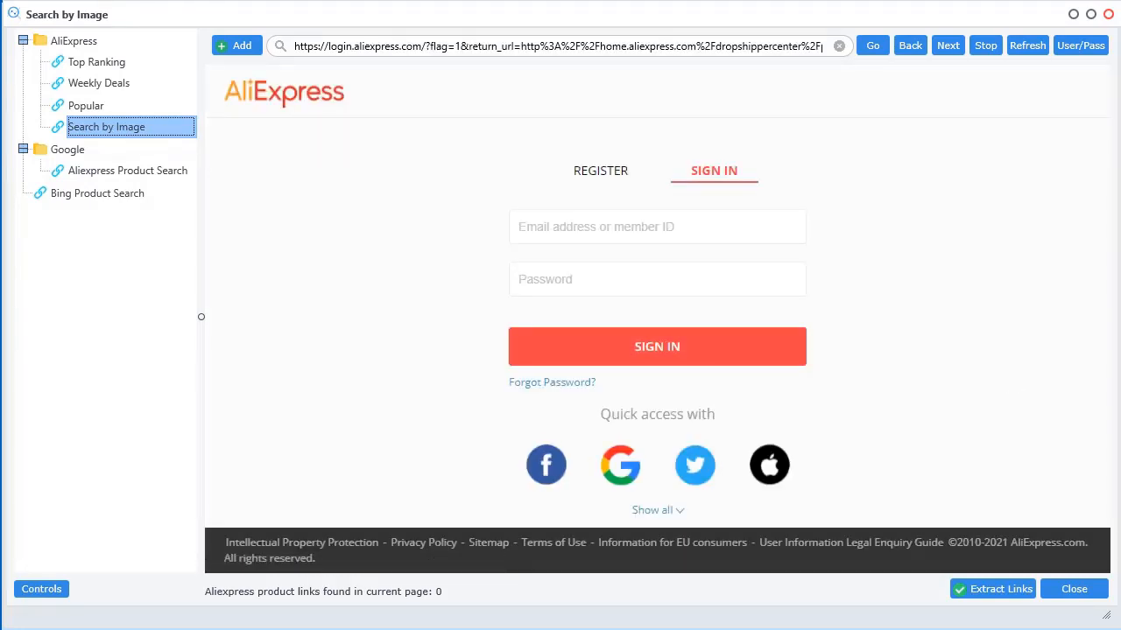
Review the stored AliExpress credentials settings from the User/Pass menu, then close them
drag(1120, 28, 919, 28)
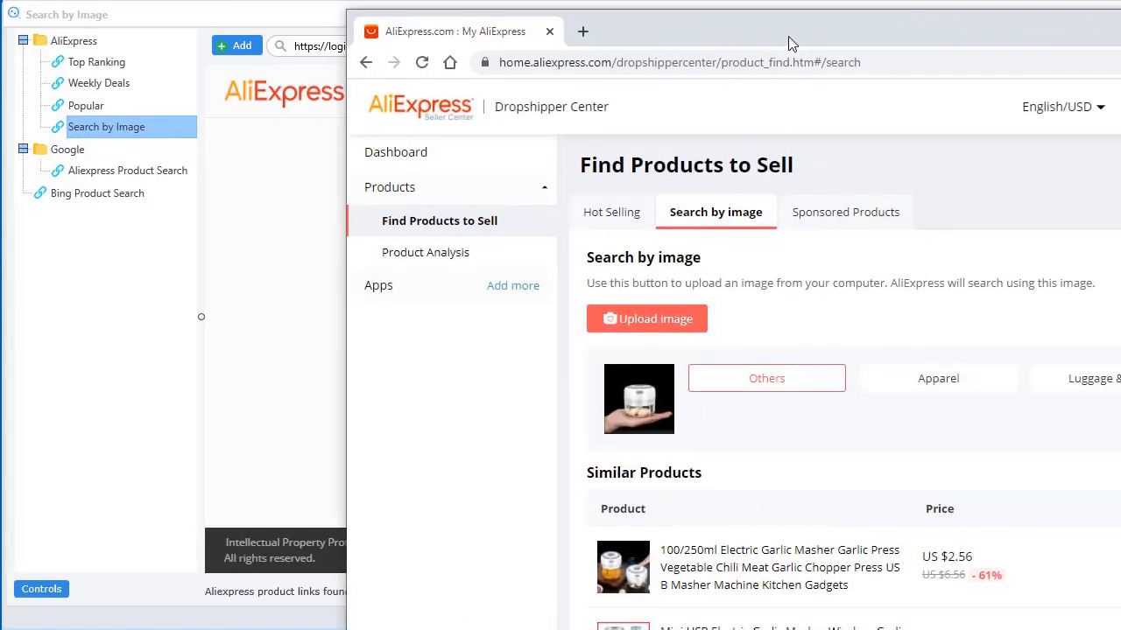
drag(793, 39, 1120, 105)
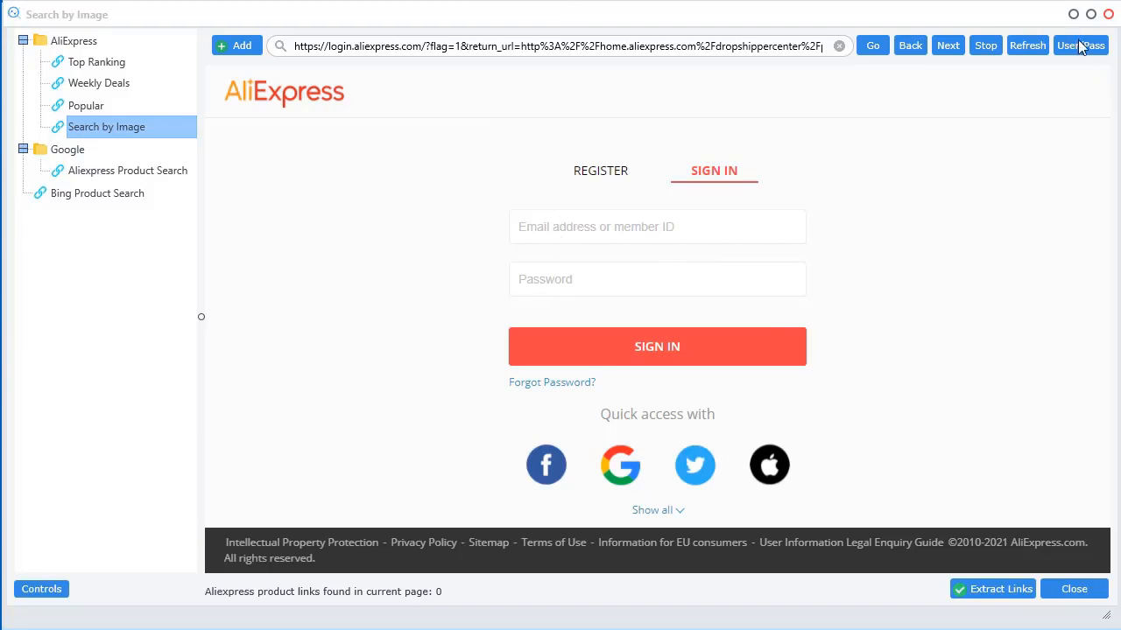
drag(985, 22, 818, 21)
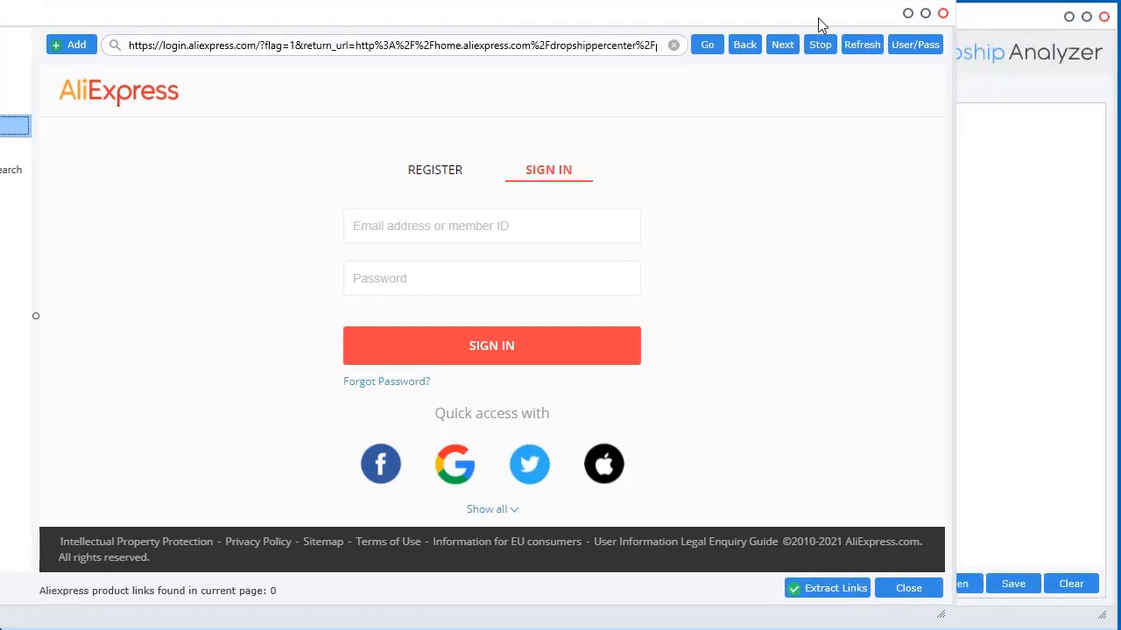
click(913, 46)
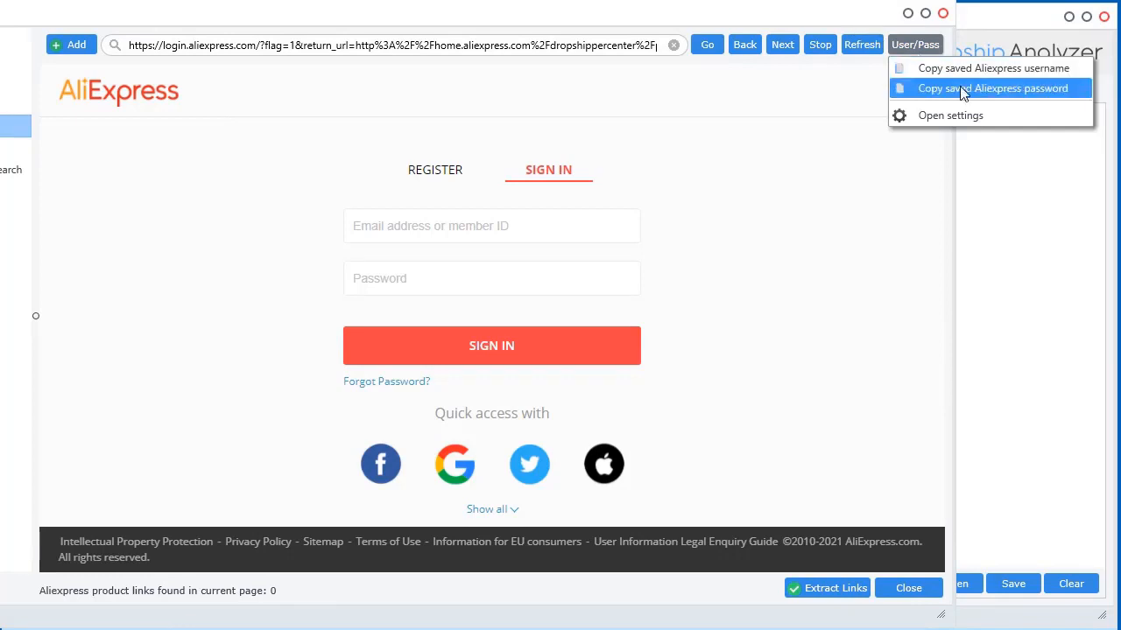
click(962, 118)
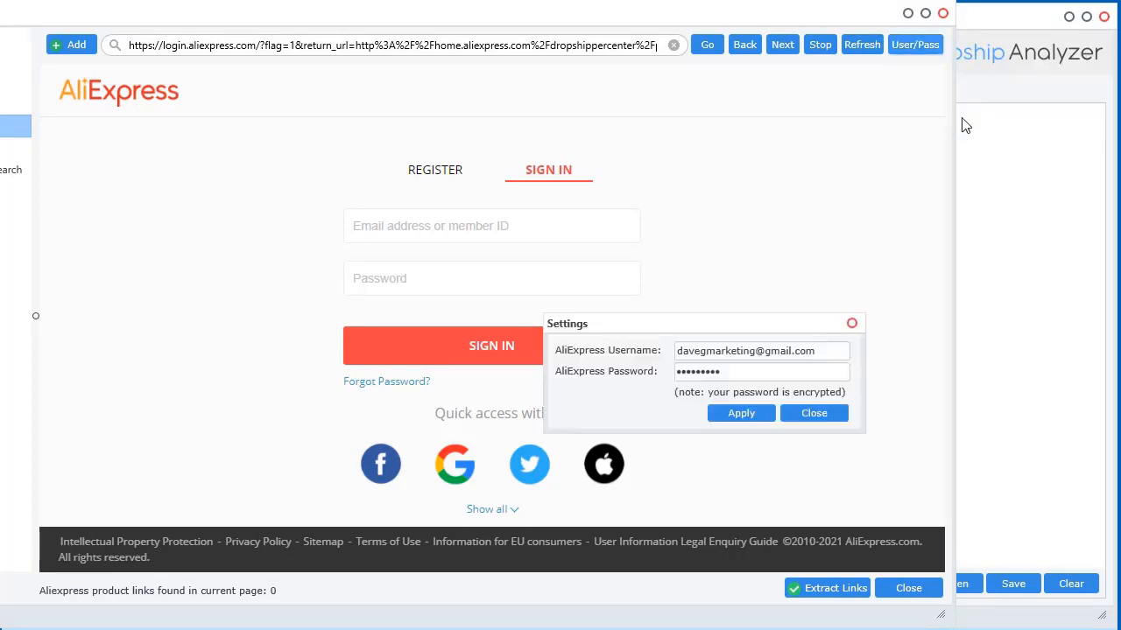
drag(781, 324, 731, 241)
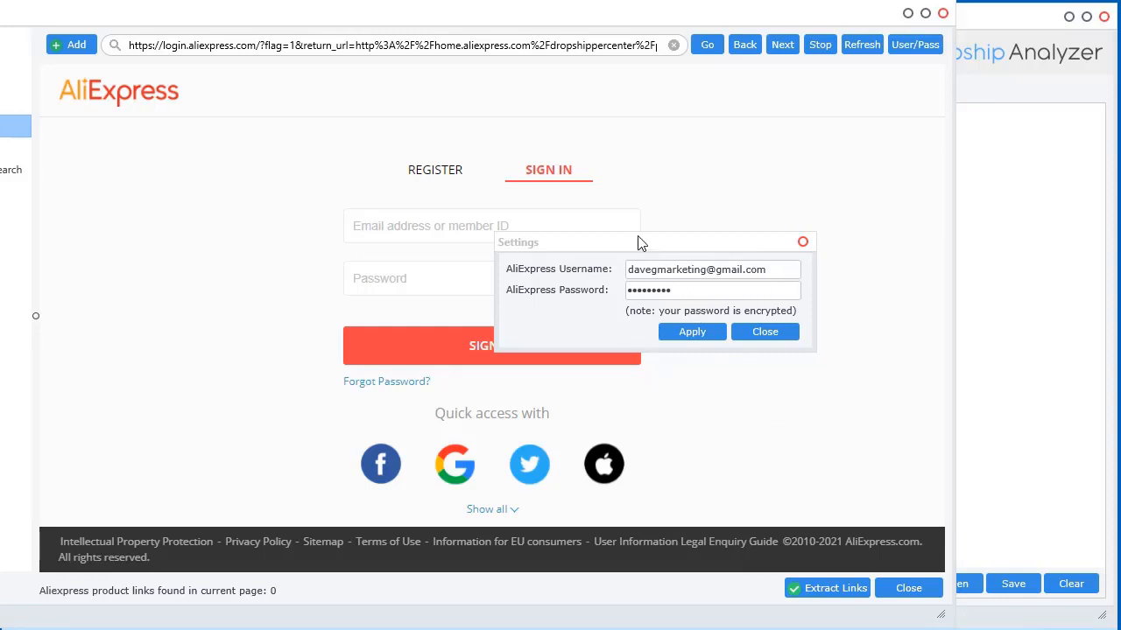
drag(607, 249, 570, 250)
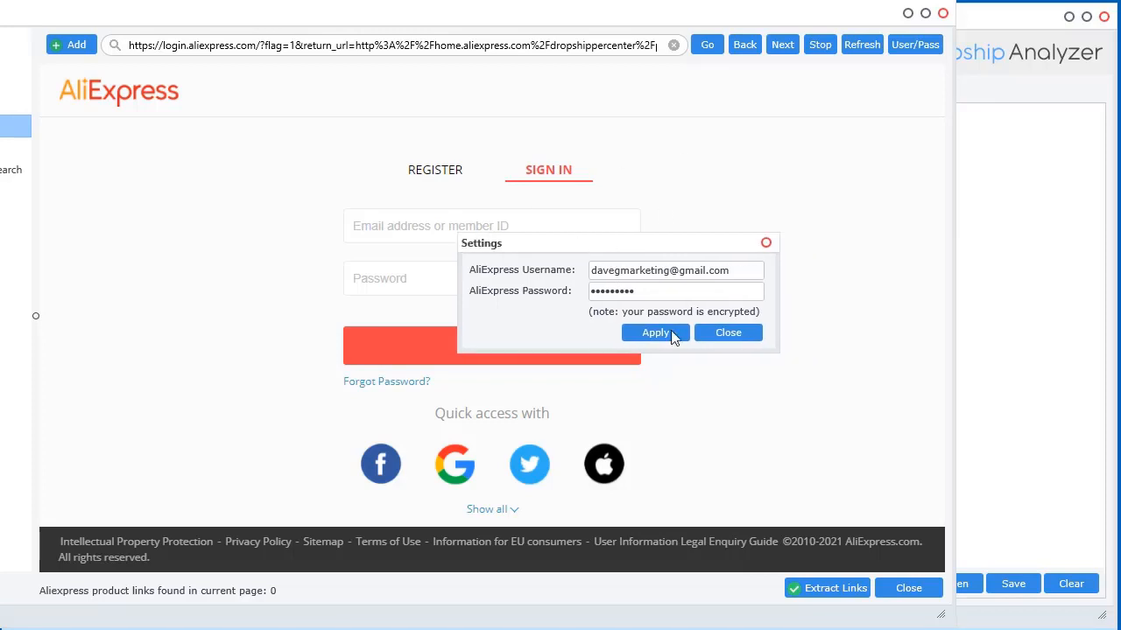
click(738, 339)
Paste the saved AliExpress username and password into the sign-in form and sign in
click(919, 44)
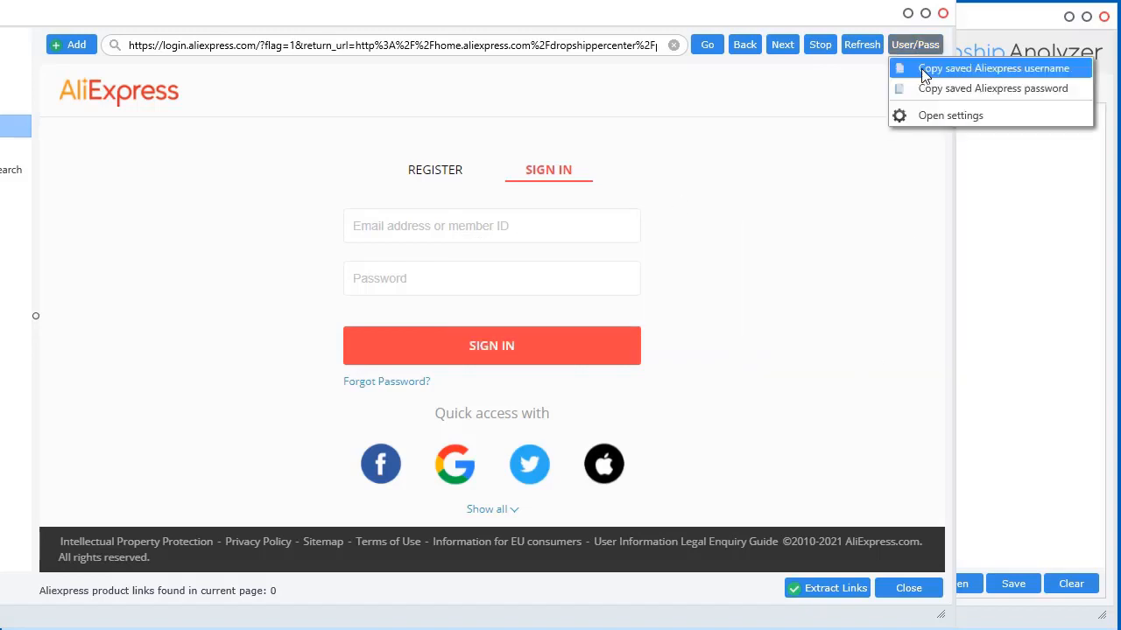
click(924, 70)
click(431, 229)
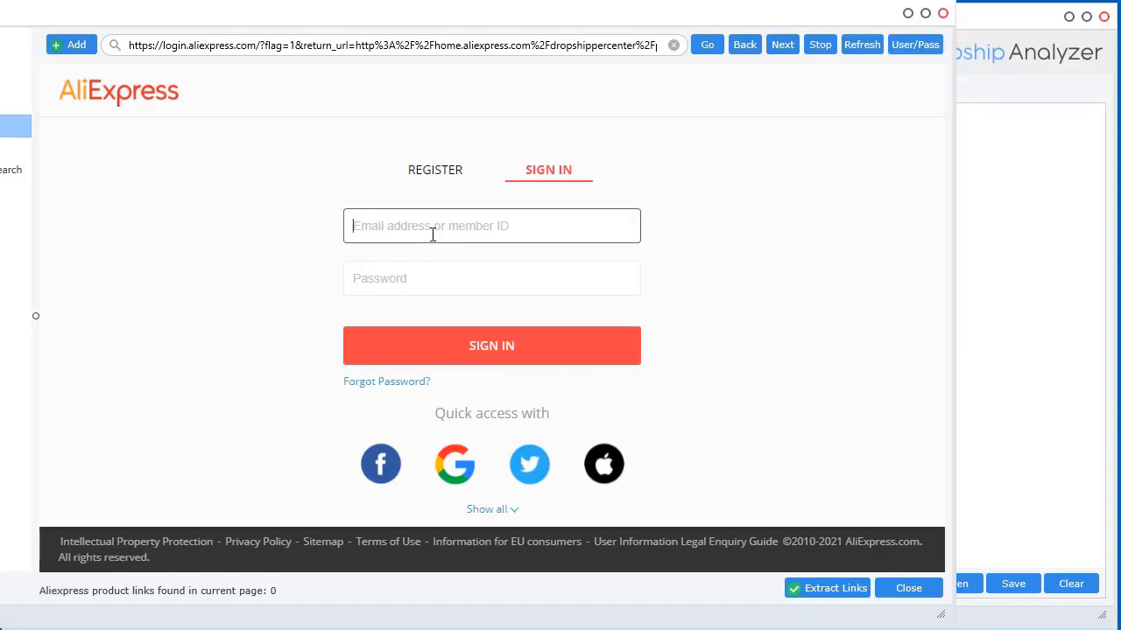
key(ctrl+v)
click(919, 47)
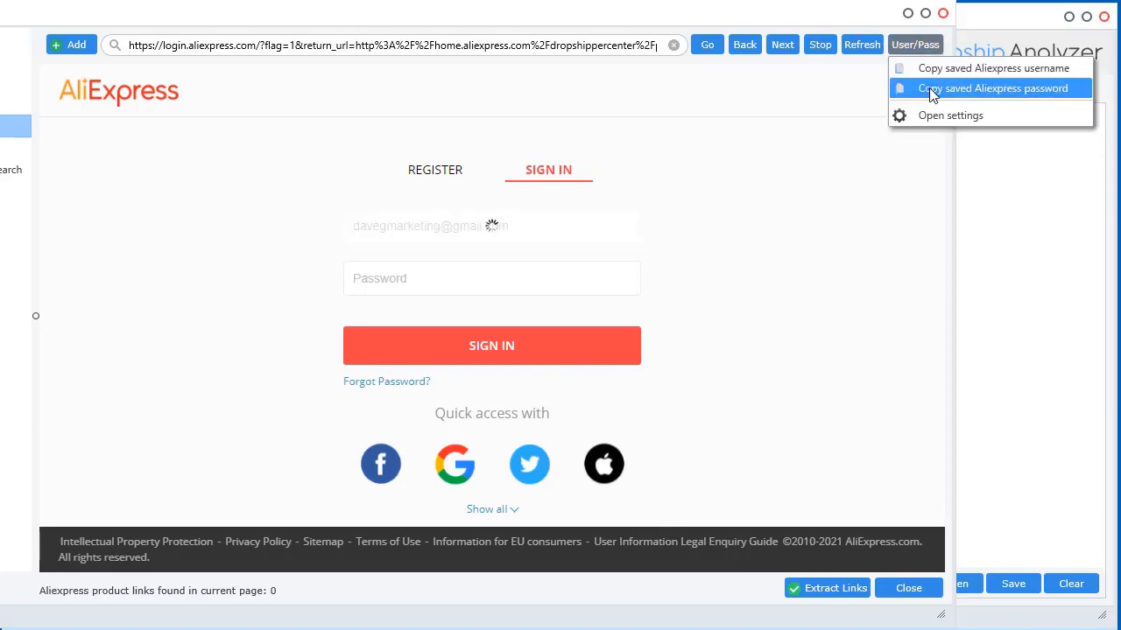
click(933, 88)
click(482, 275)
key(ctrl+v)
click(487, 346)
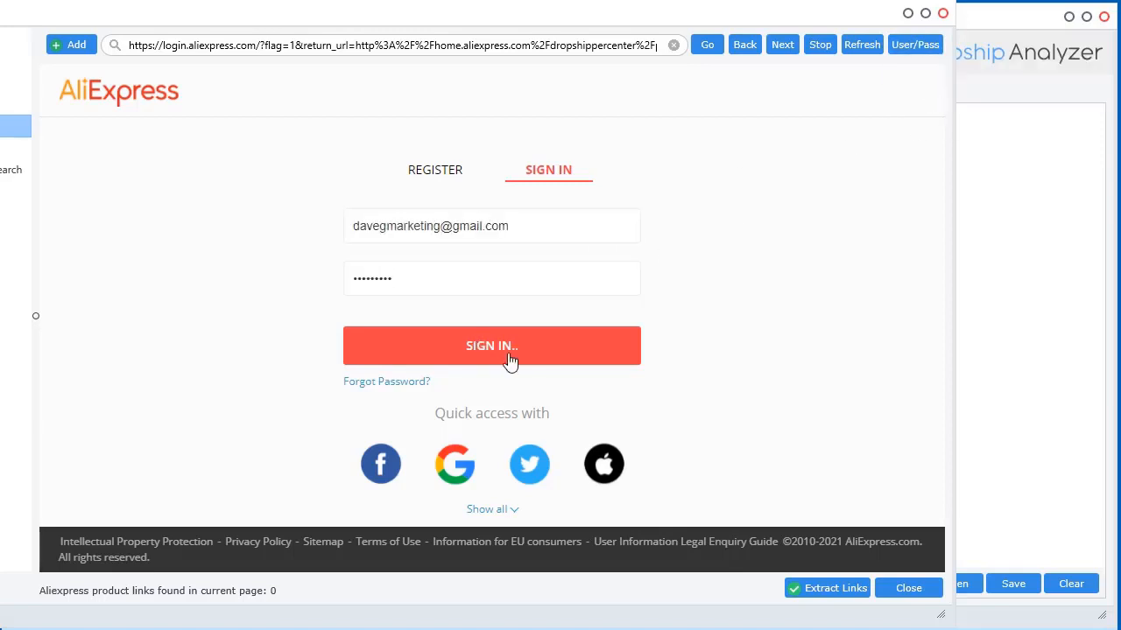
drag(726, 20, 888, 20)
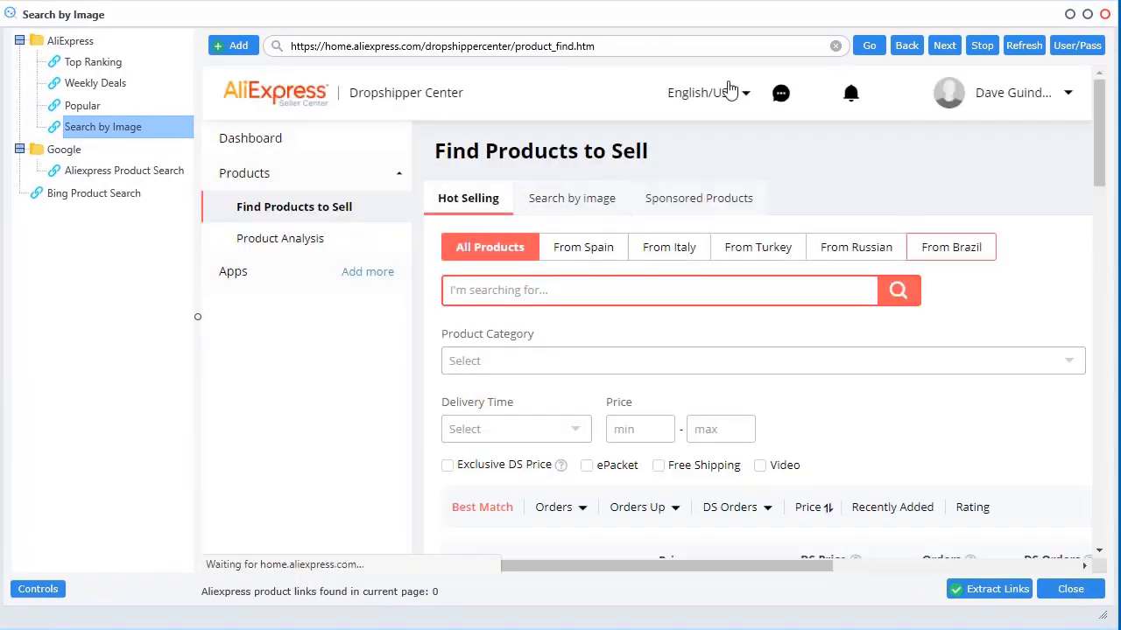
Reload the image search page and upload image.png from the Dropship Analyzer Stuff folder
drag(625, 21, 533, 19)
click(99, 131)
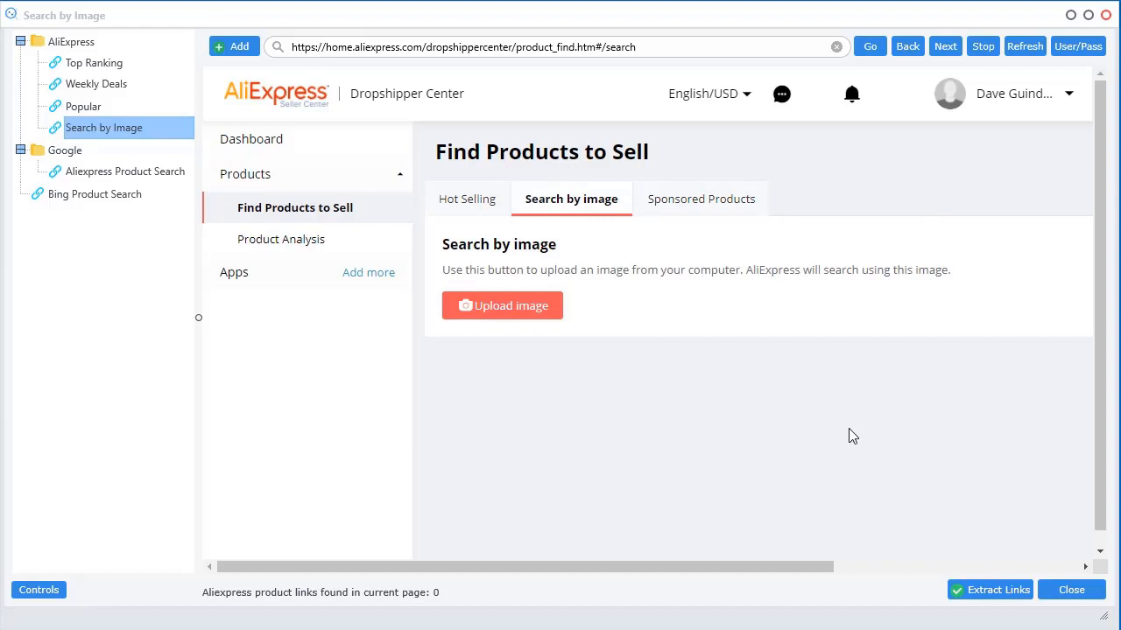
mouse_move(794, 20)
mouse_down()
mouse_move(815, 12)
mouse_move(788, 1)
mouse_move(788, 14)
mouse_up()
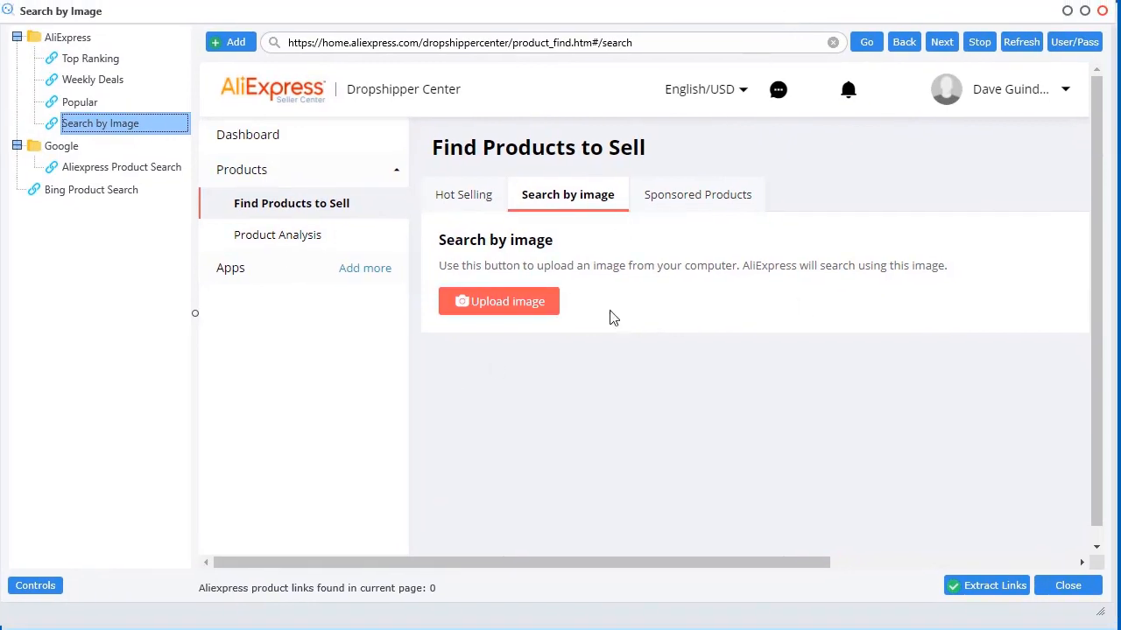
mouse_move(1120, 74)
mouse_down()
mouse_move(805, 43)
mouse_move(691, 46)
mouse_move(1120, 70)
mouse_up()
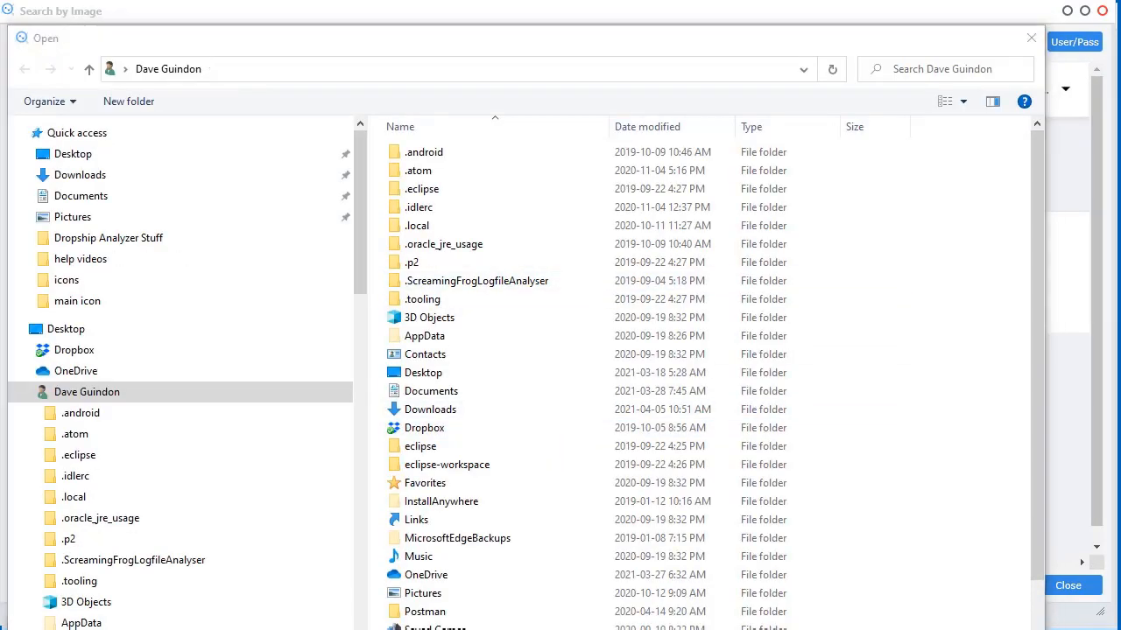
click(461, 76)
key(ctrl+v)
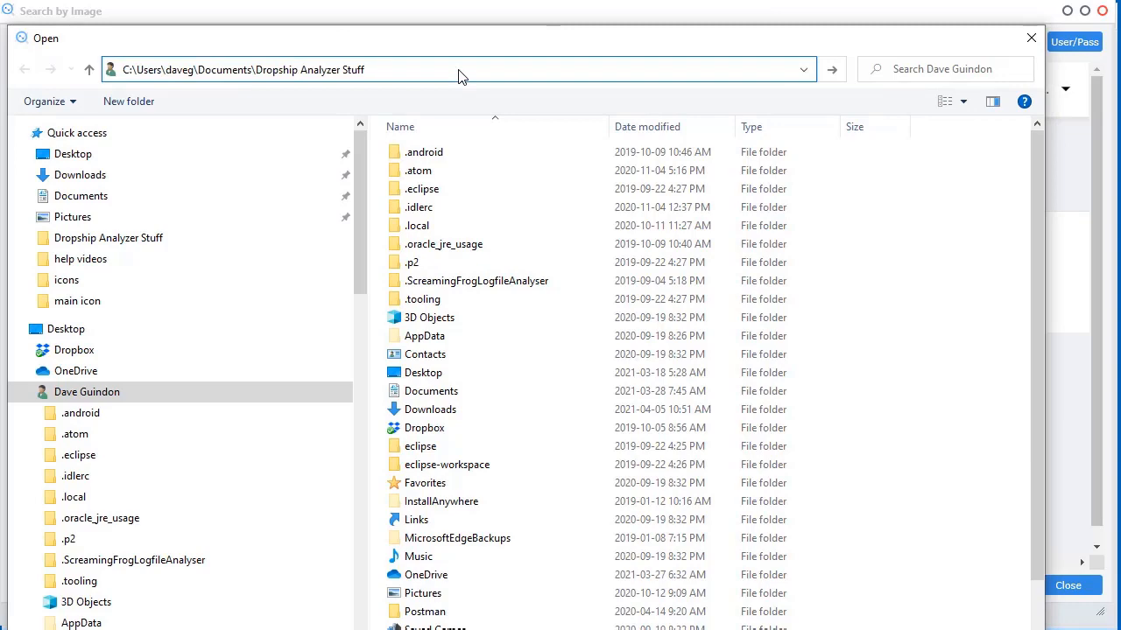
key(Return)
double_click(450, 195)
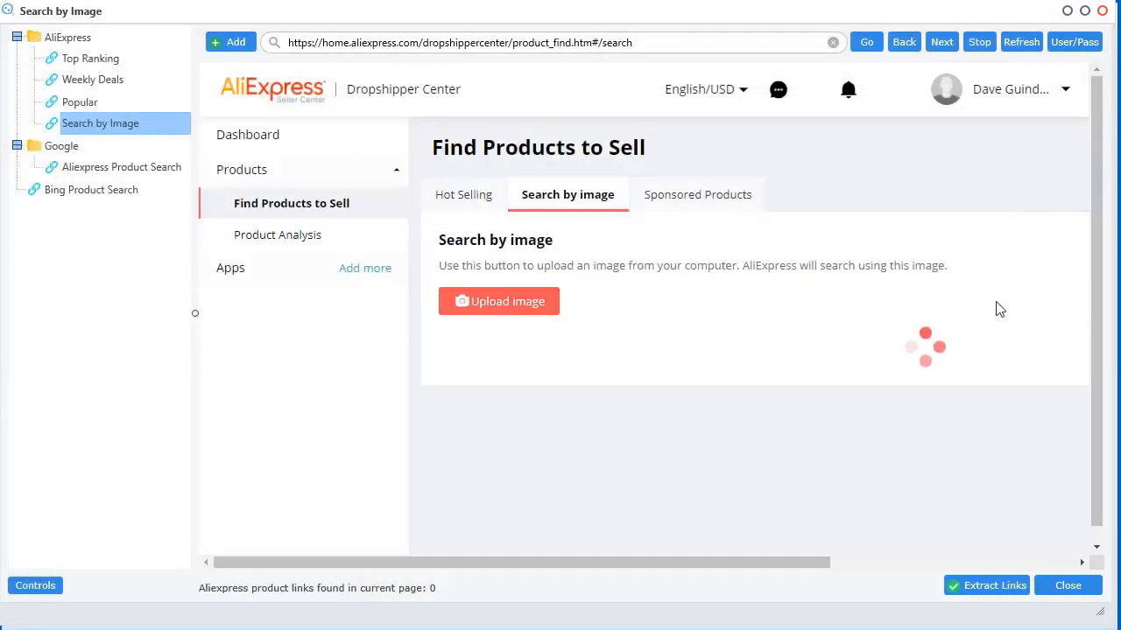
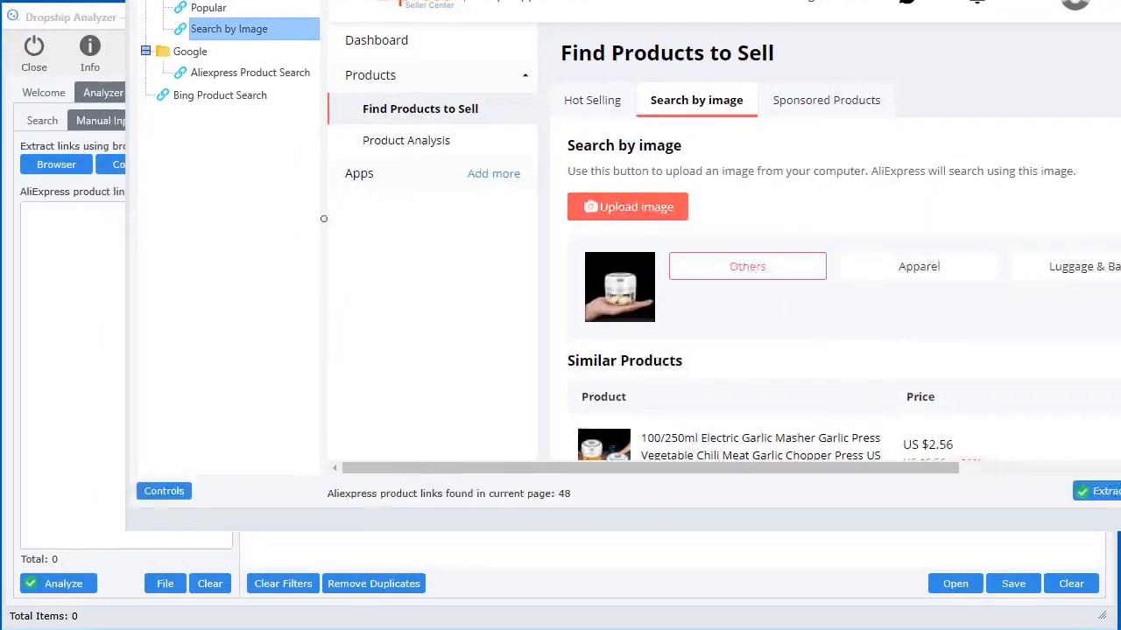
Extract the 48 product links from the image-search results, keeping the browser open
drag(648, 0, 568, 0)
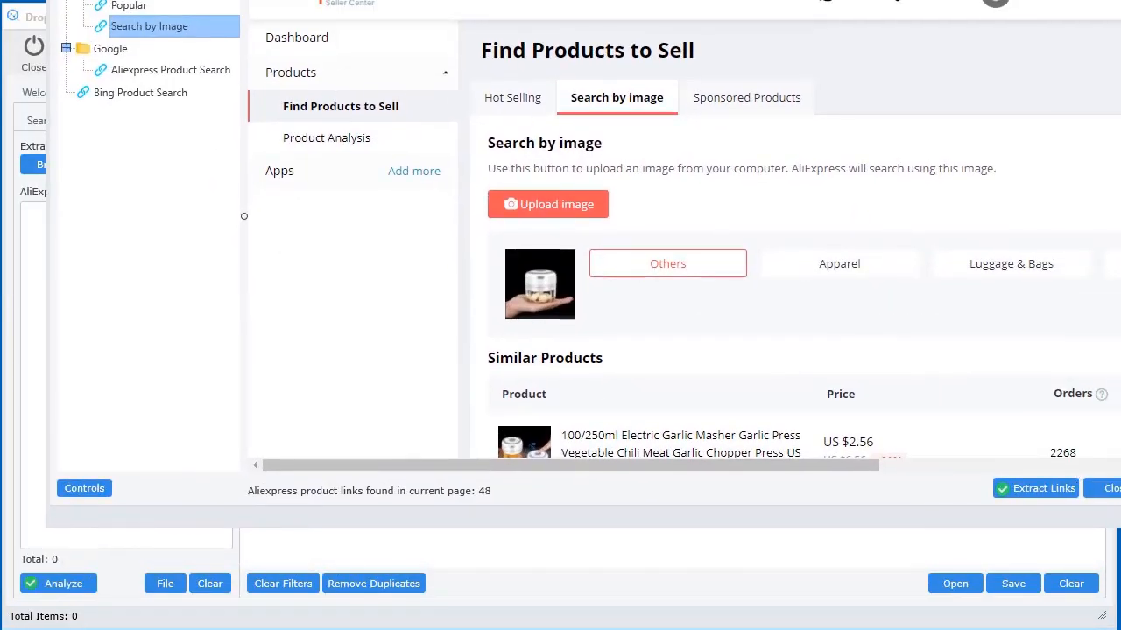
drag(1120, 515, 997, 510)
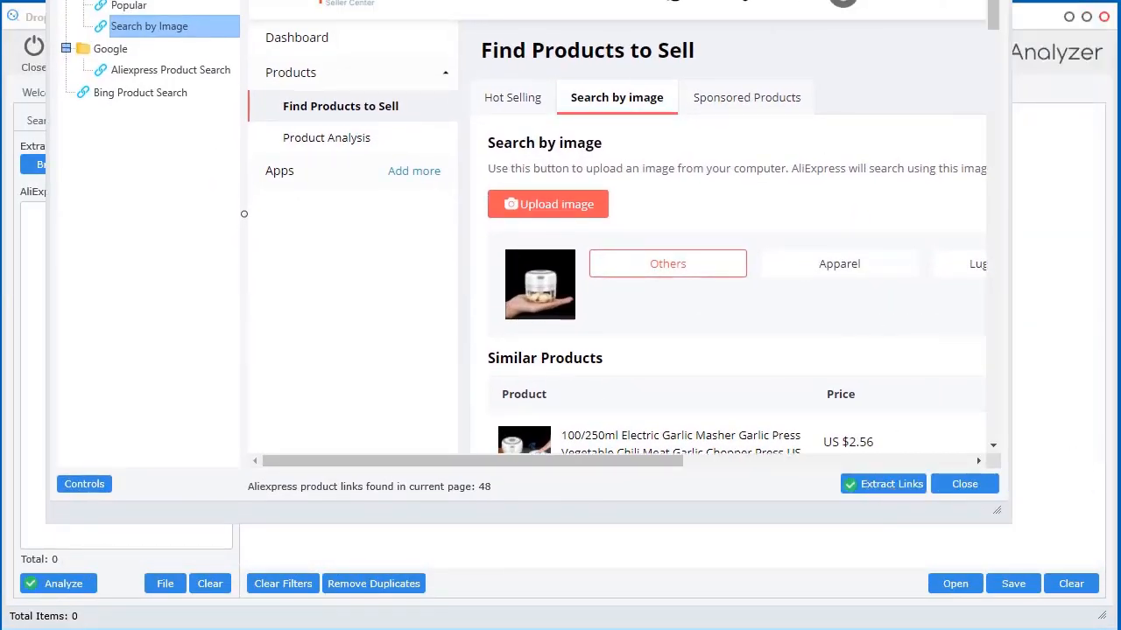
drag(613, 0, 720, 0)
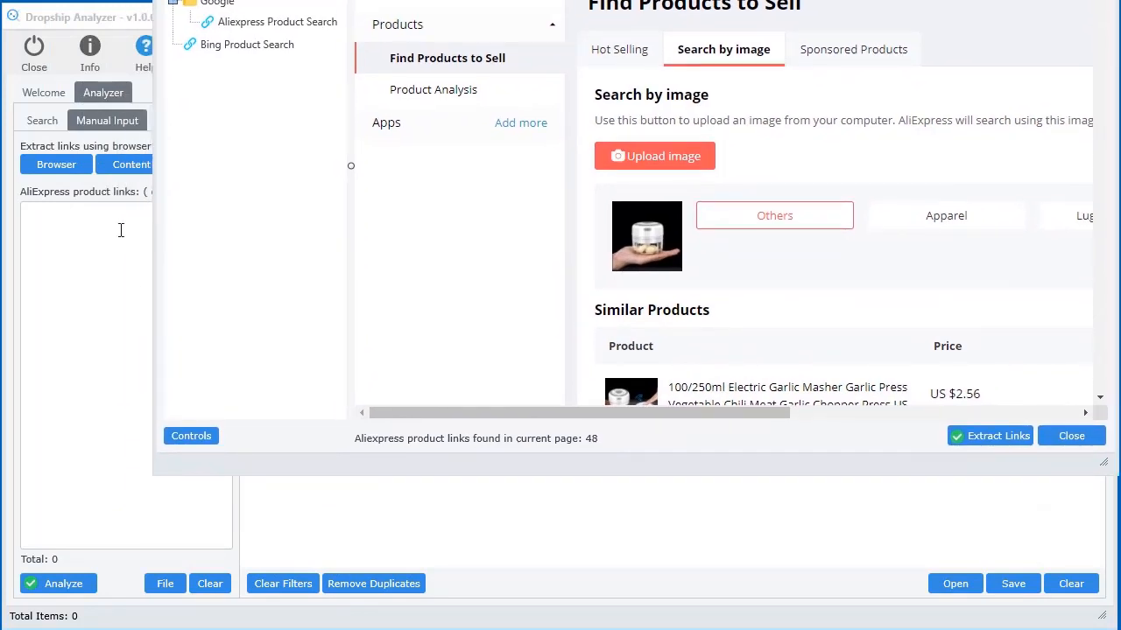
click(979, 435)
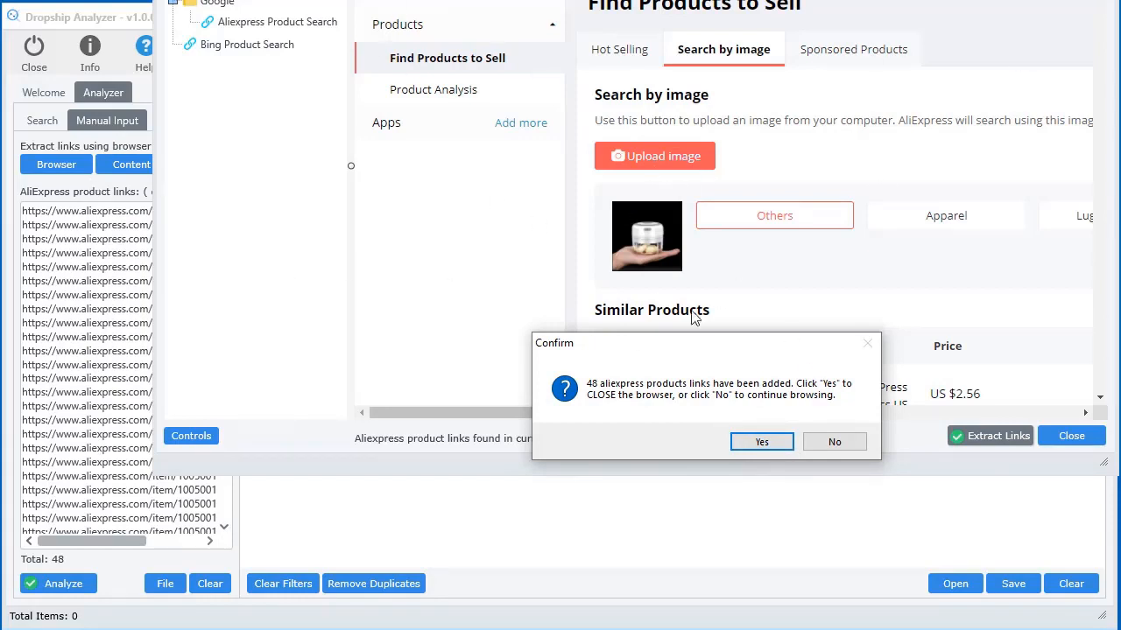
click(819, 444)
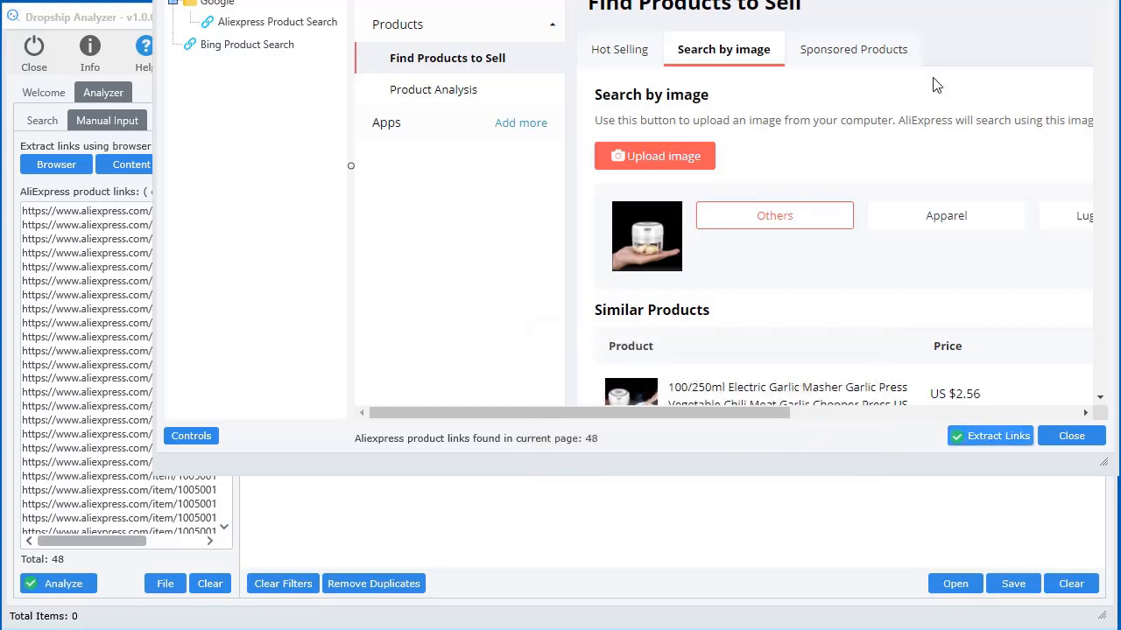
Rearrange the browser window to check the link list, then close the browser
drag(919, 0, 842, 0)
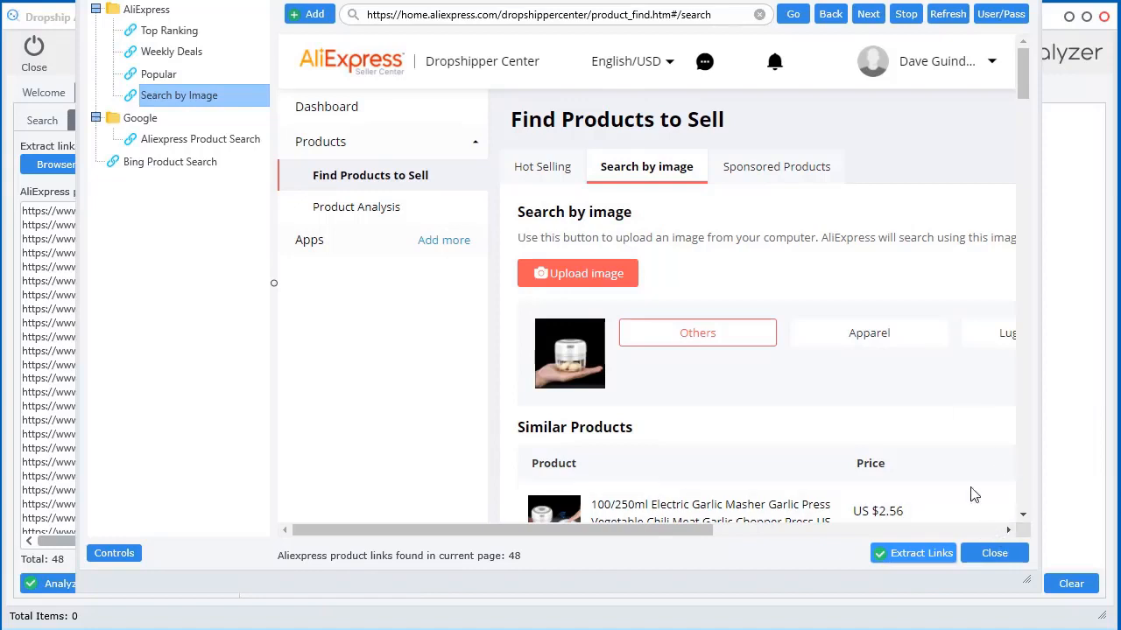
drag(900, 1, 852, 27)
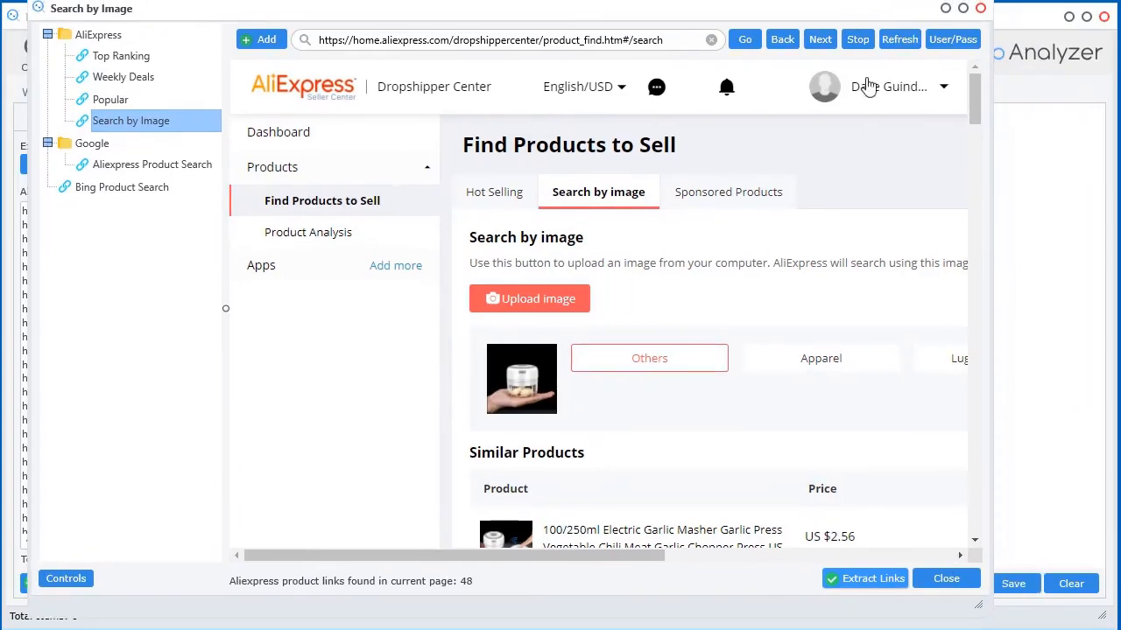
drag(992, 433, 1100, 438)
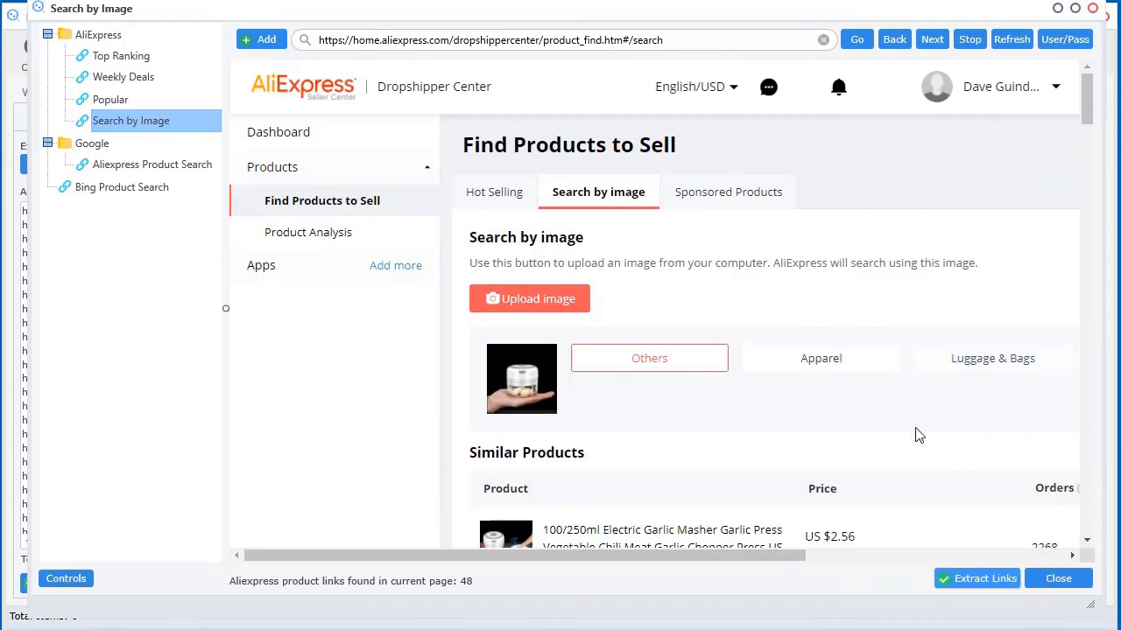
scroll(917, 435, down, 3)
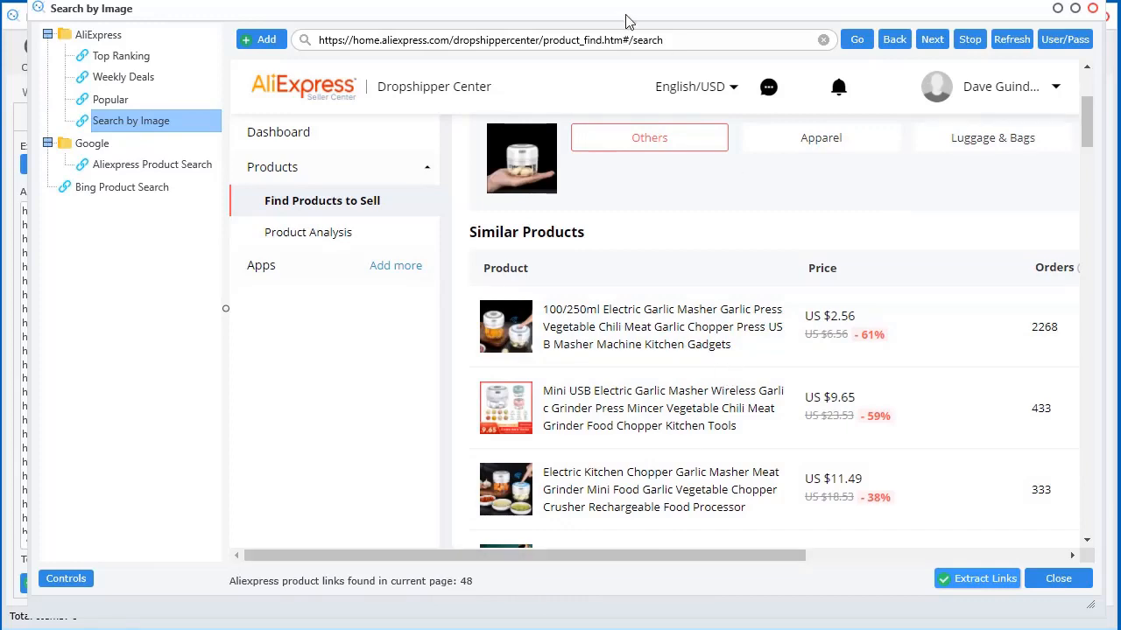
mouse_move(620, 16)
mouse_down()
mouse_move(1037, 7)
mouse_move(664, 45)
mouse_move(635, 22)
mouse_up()
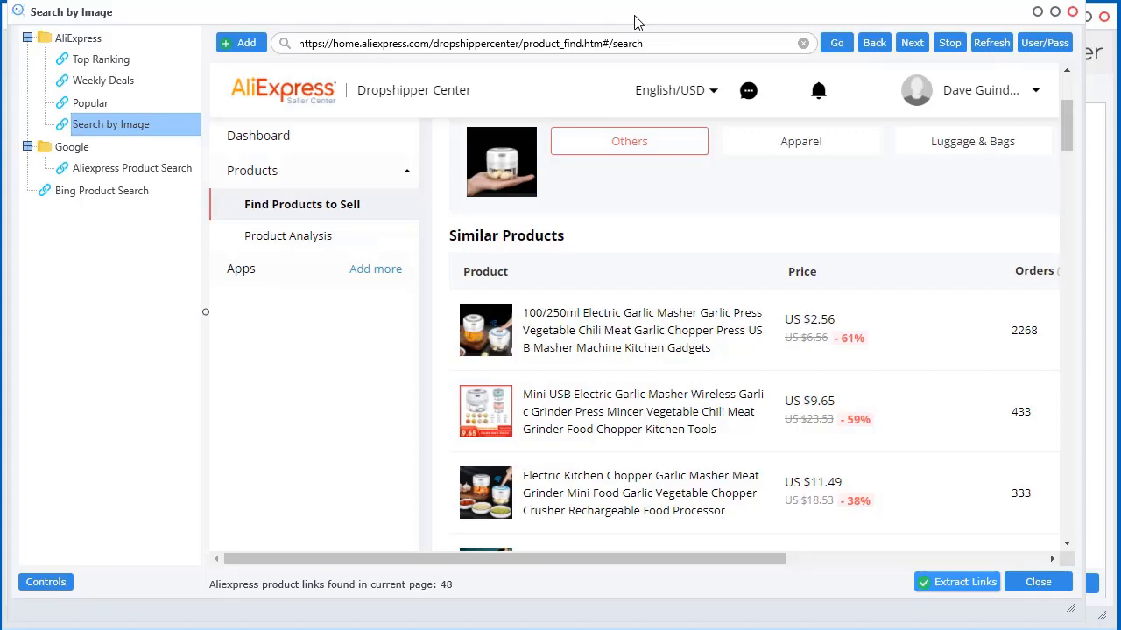
drag(636, 22, 656, 46)
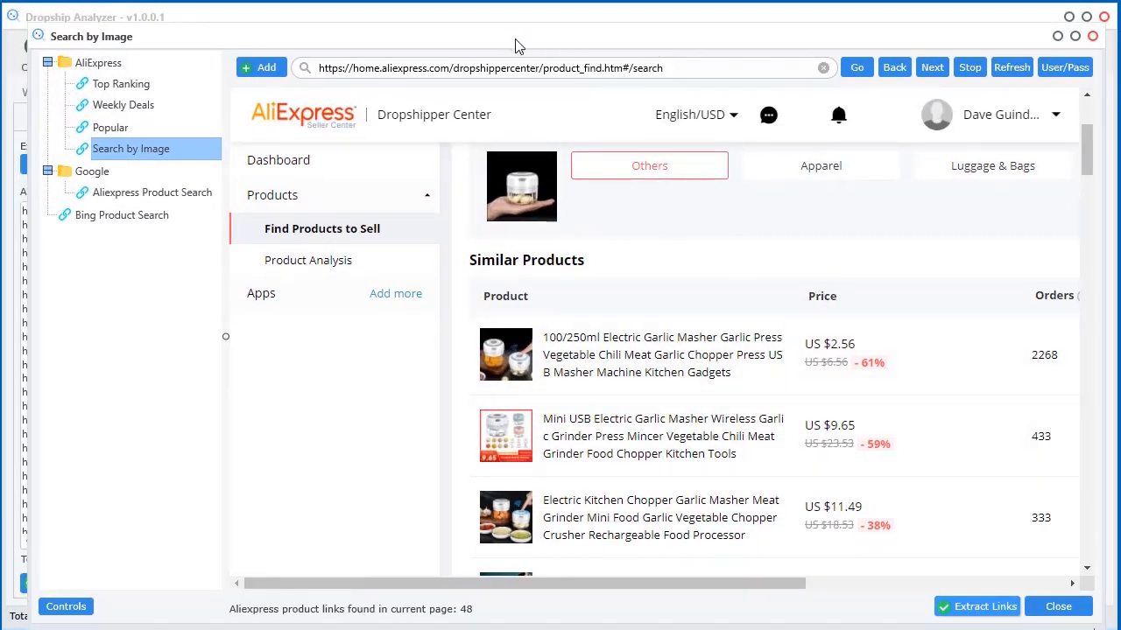
drag(513, 37, 463, 24)
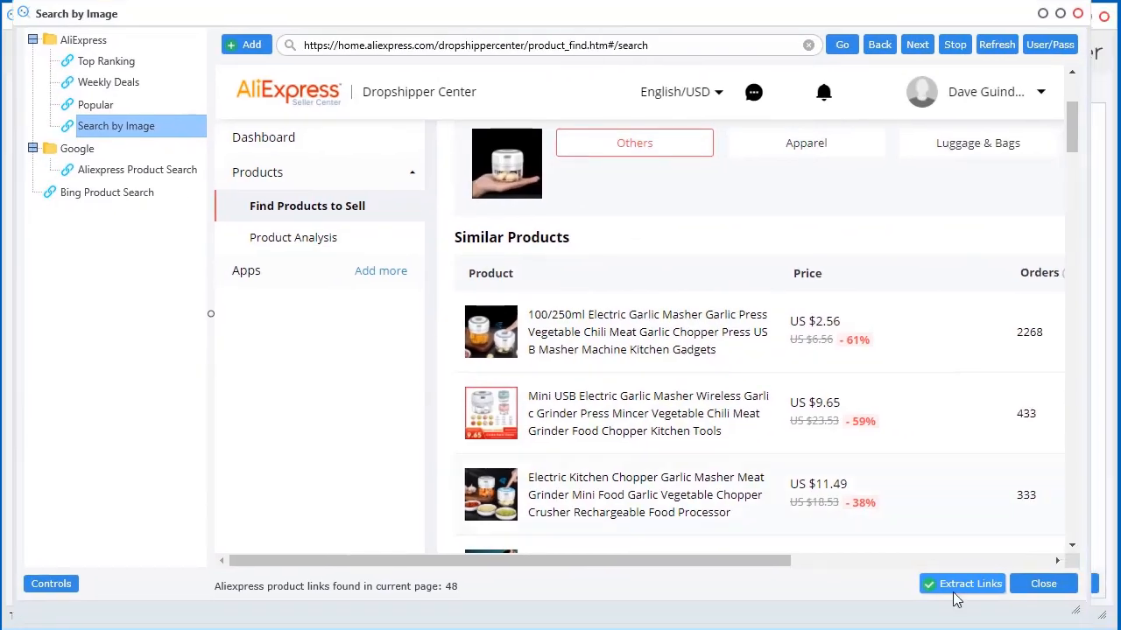
click(1043, 584)
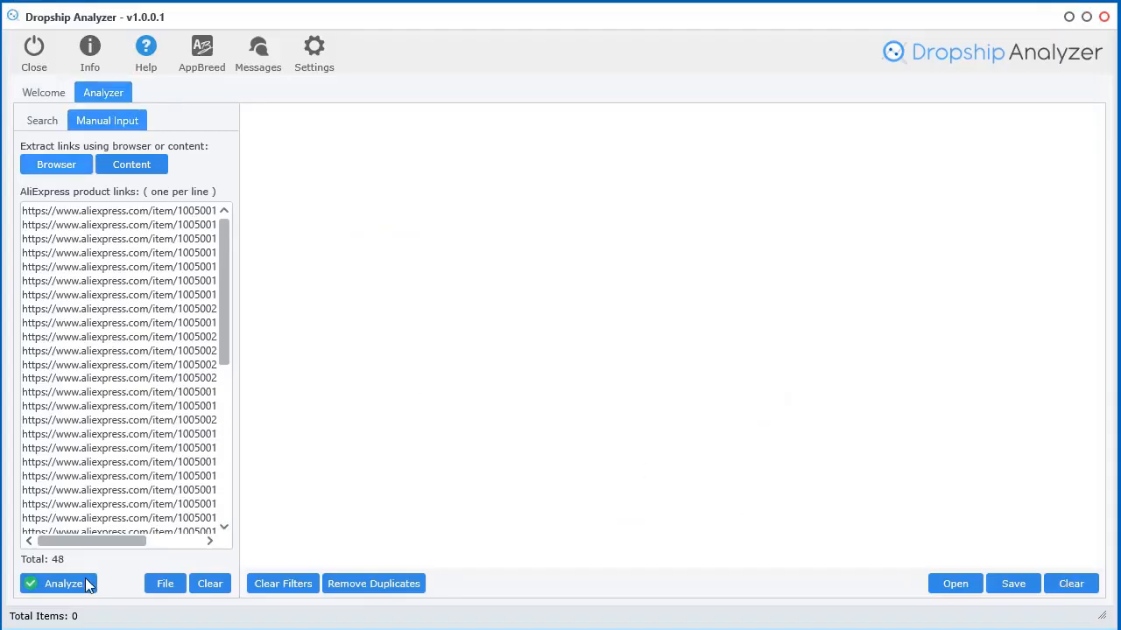
Launch analysis of the 48 links and open the smart watch analysis from Hot Selling
click(85, 584)
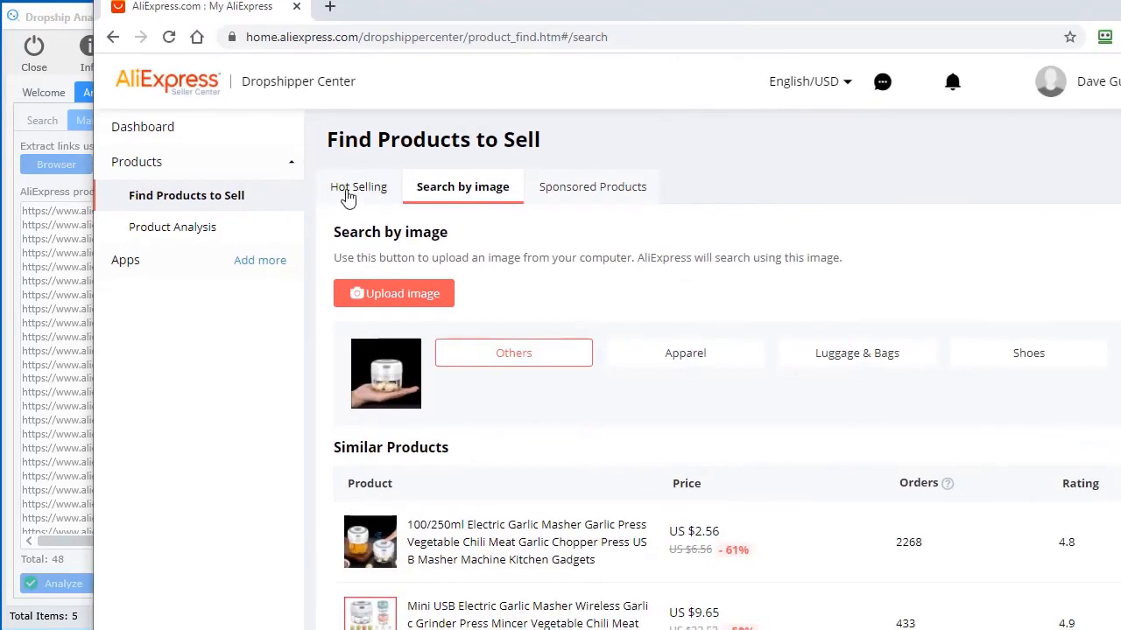
click(348, 194)
scroll(727, 523, down, 3)
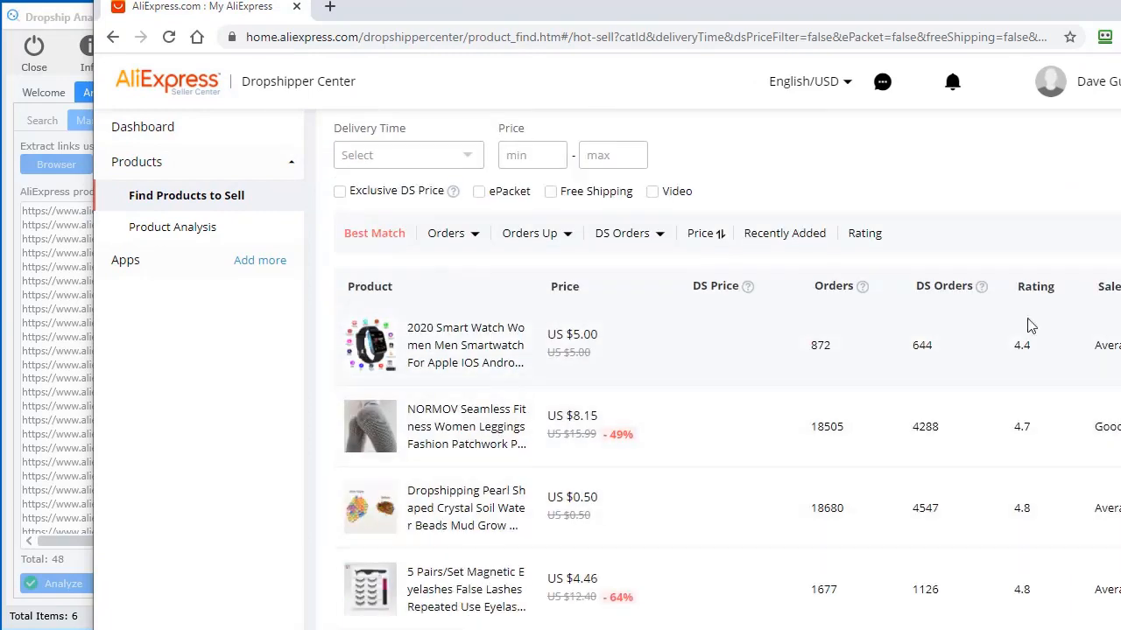
scroll(1112, 359, right, 2)
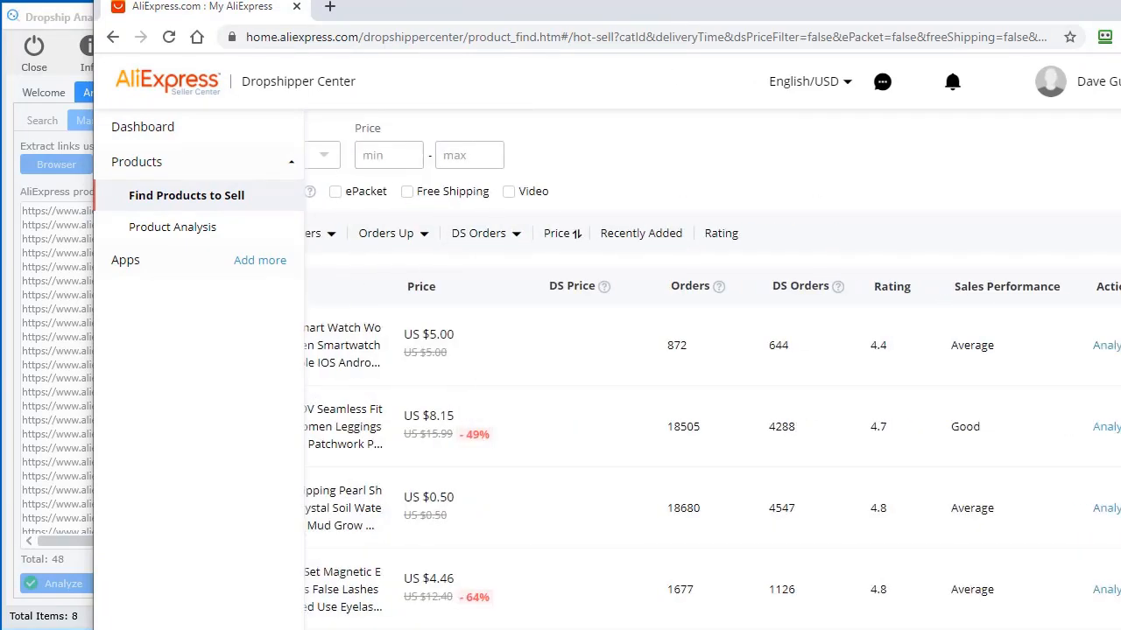
click(1110, 347)
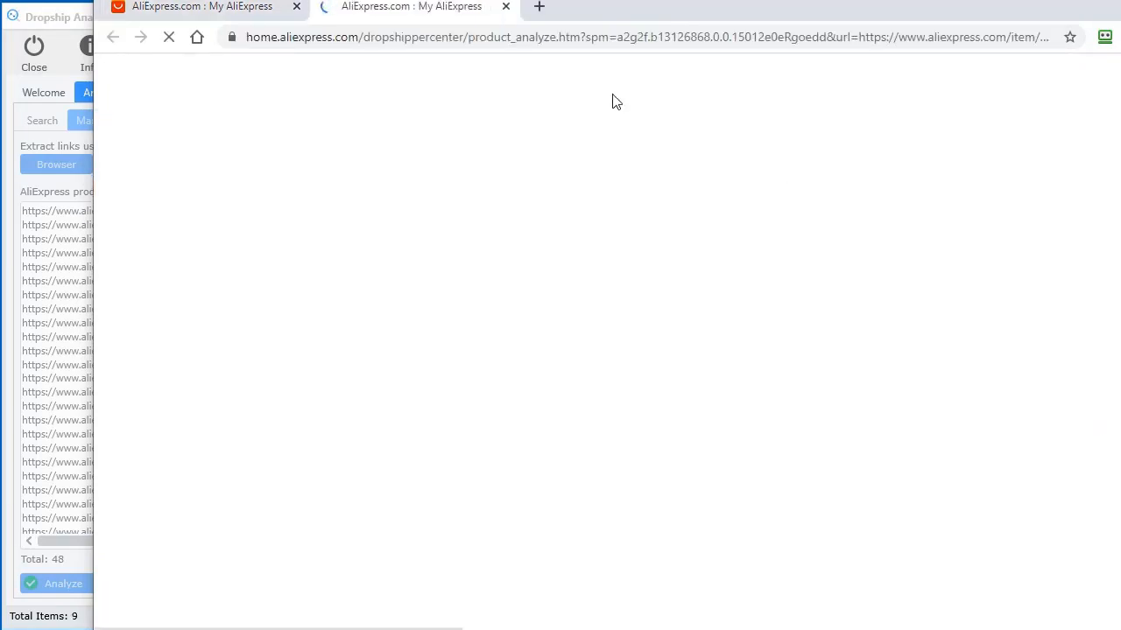
drag(640, 16, 1120, 26)
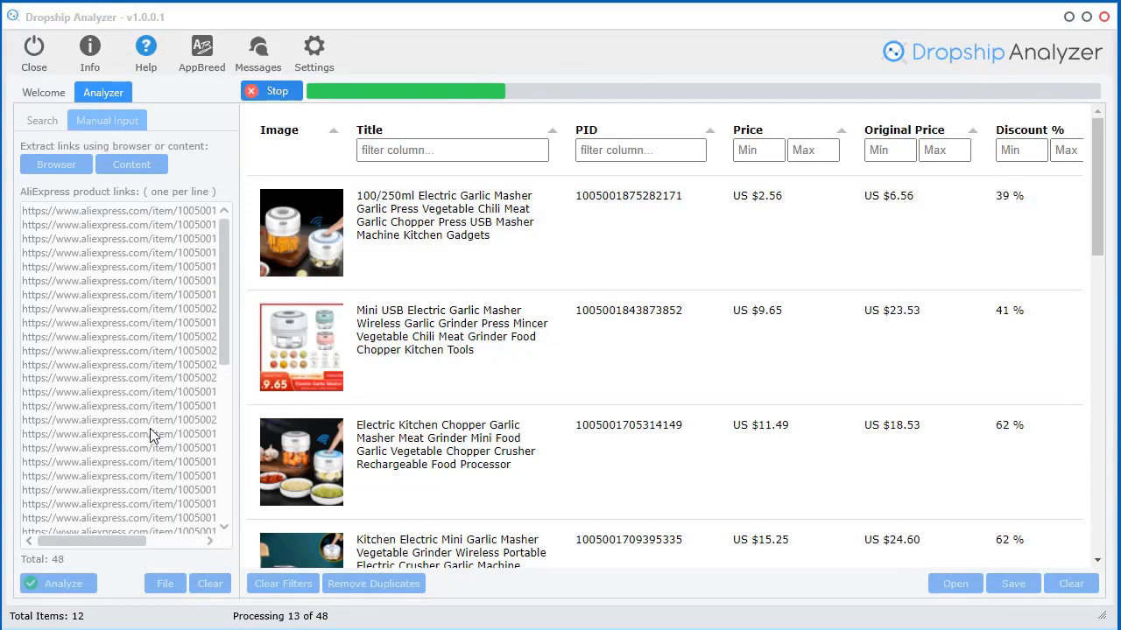
Stop the analysis at 15 products and scroll through the results table
click(273, 90)
drag(421, 552, 891, 589)
scroll(750, 393, down, 10)
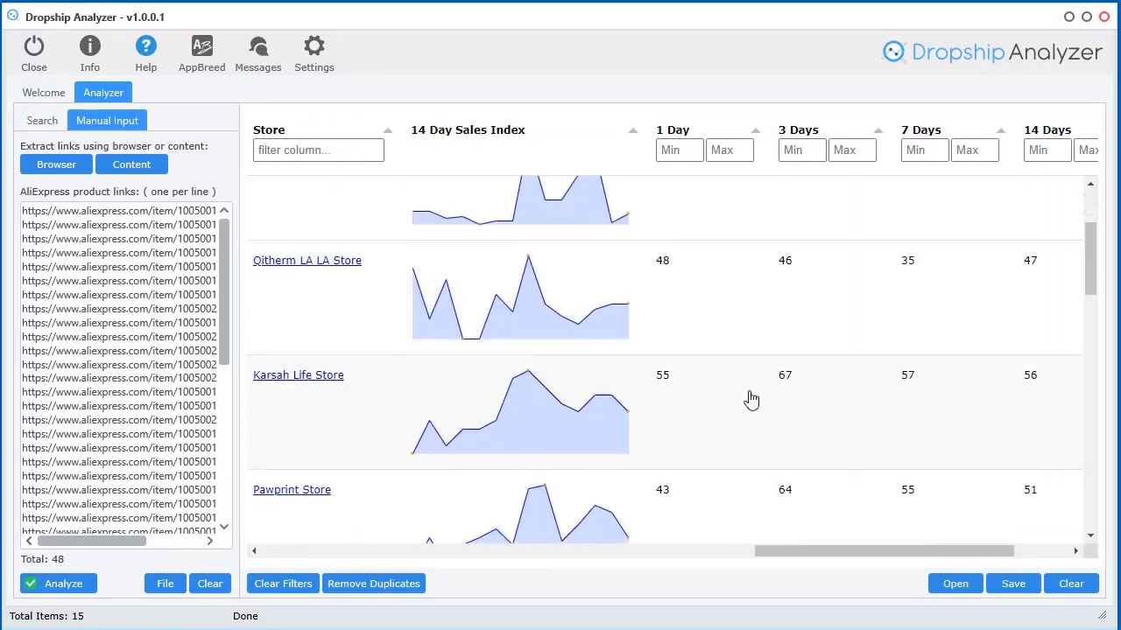
scroll(741, 477, up, 14)
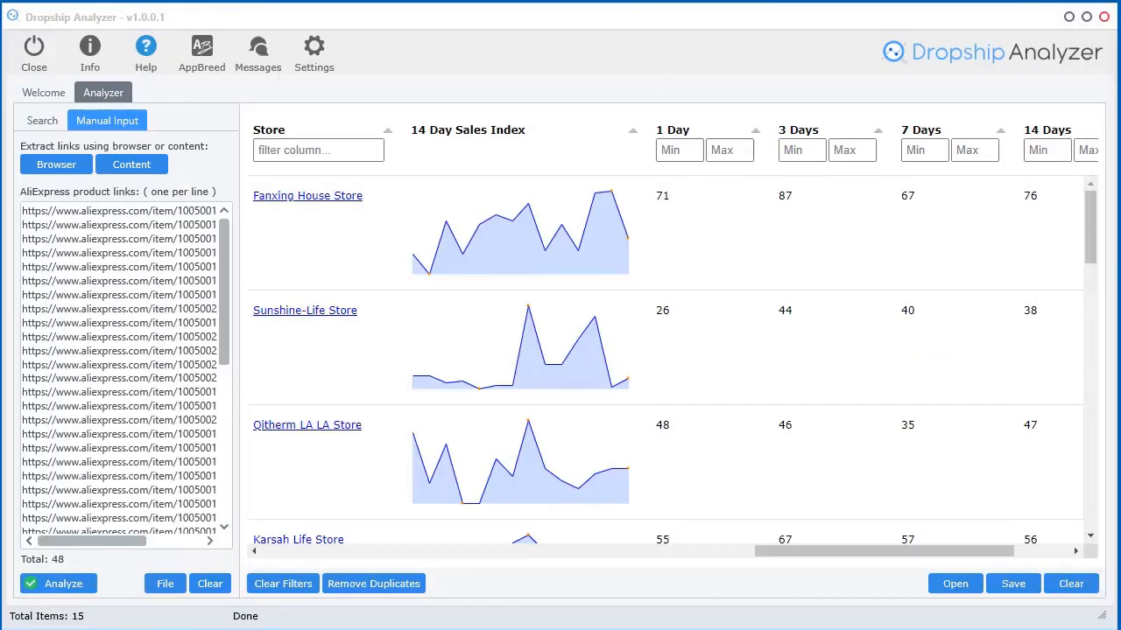
drag(794, 551, 269, 546)
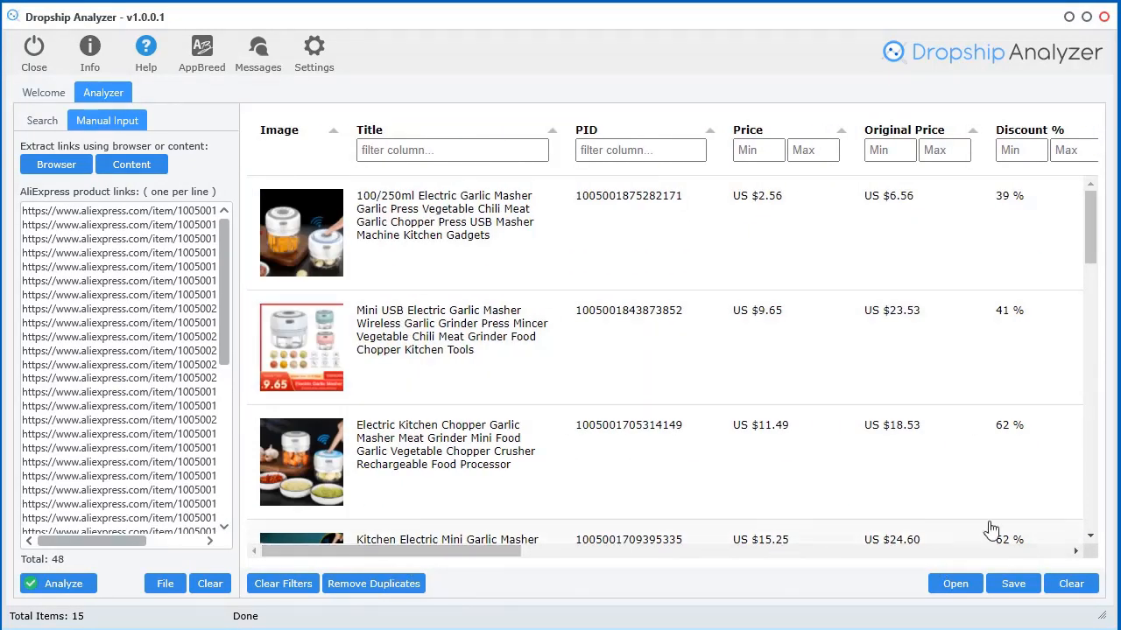
Clear the results table data and empty the product link list
click(1070, 584)
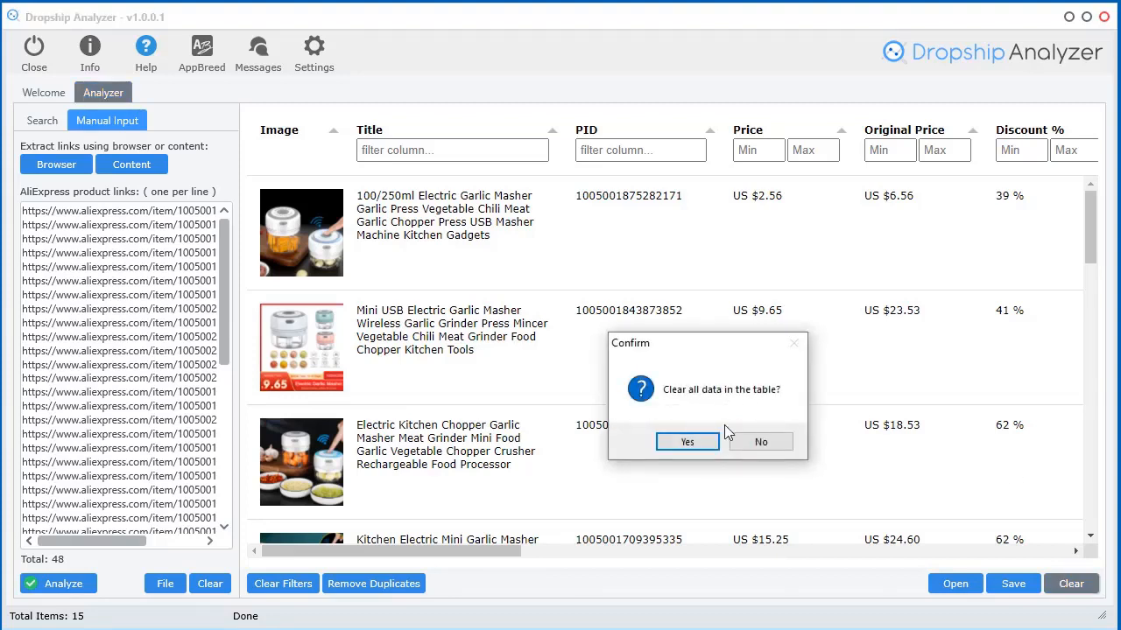
click(681, 443)
click(210, 583)
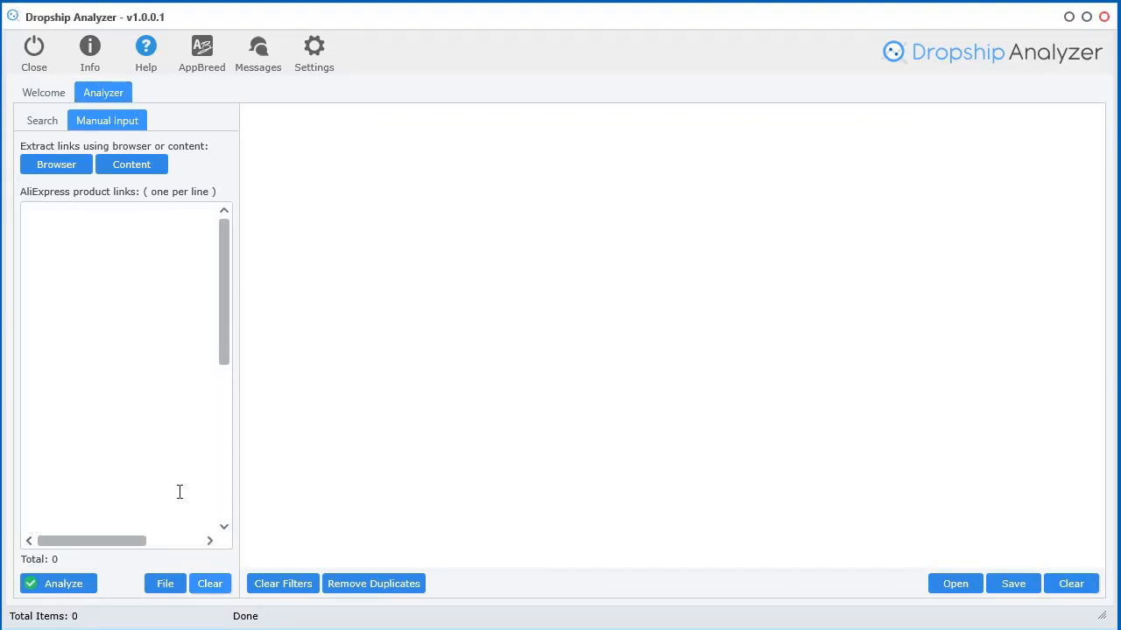
Reopen the built-in AliExpress browser from the File menu
click(165, 583)
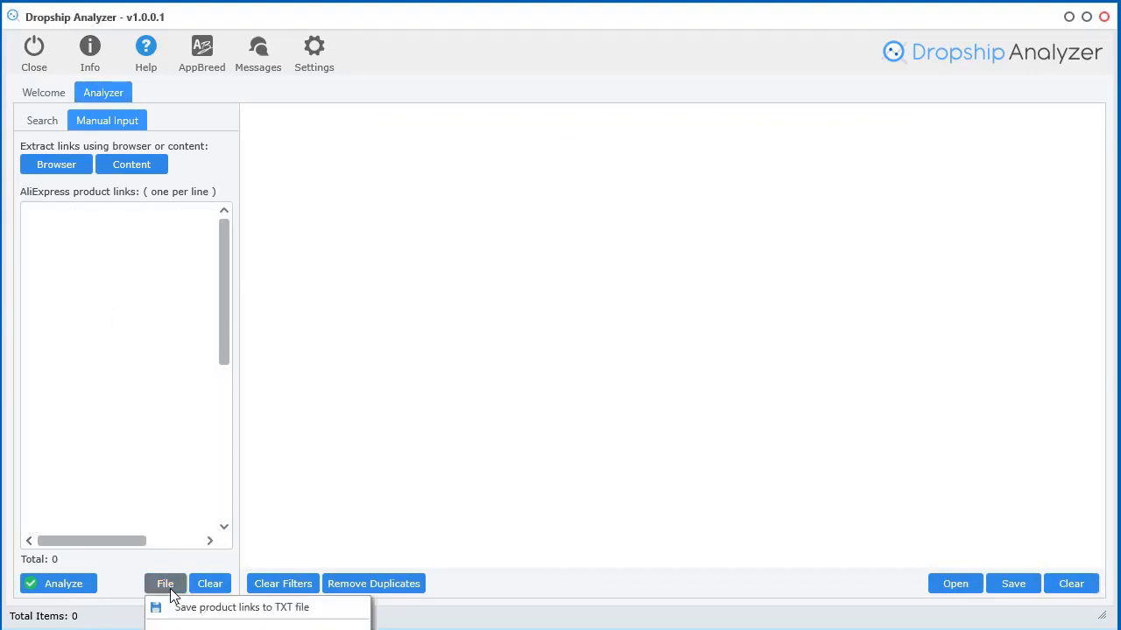
click(512, 35)
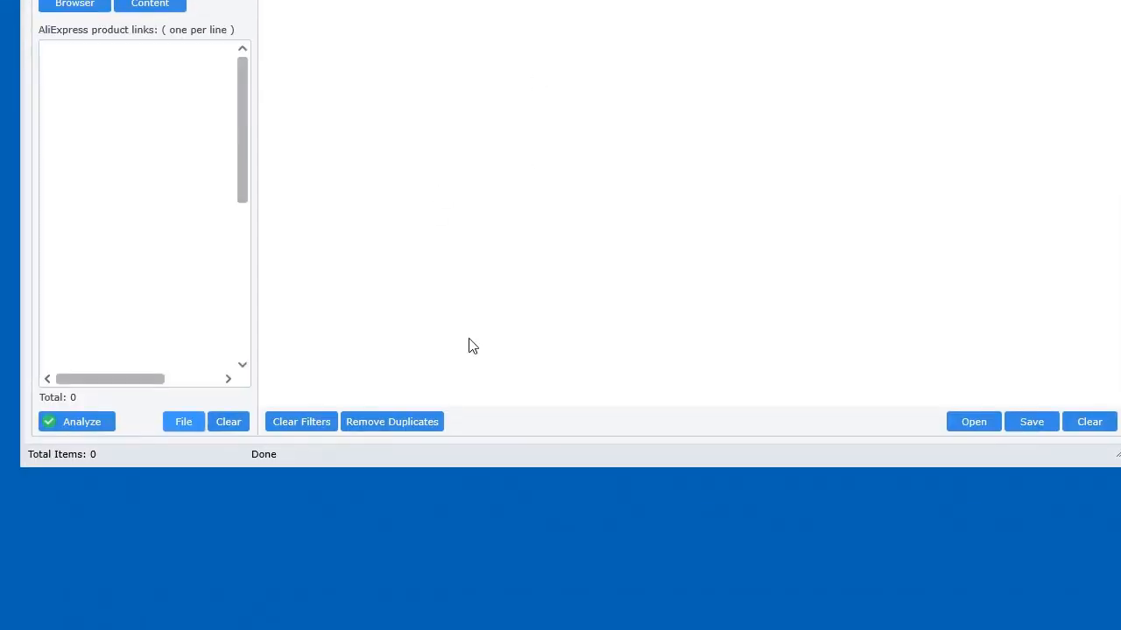
click(172, 428)
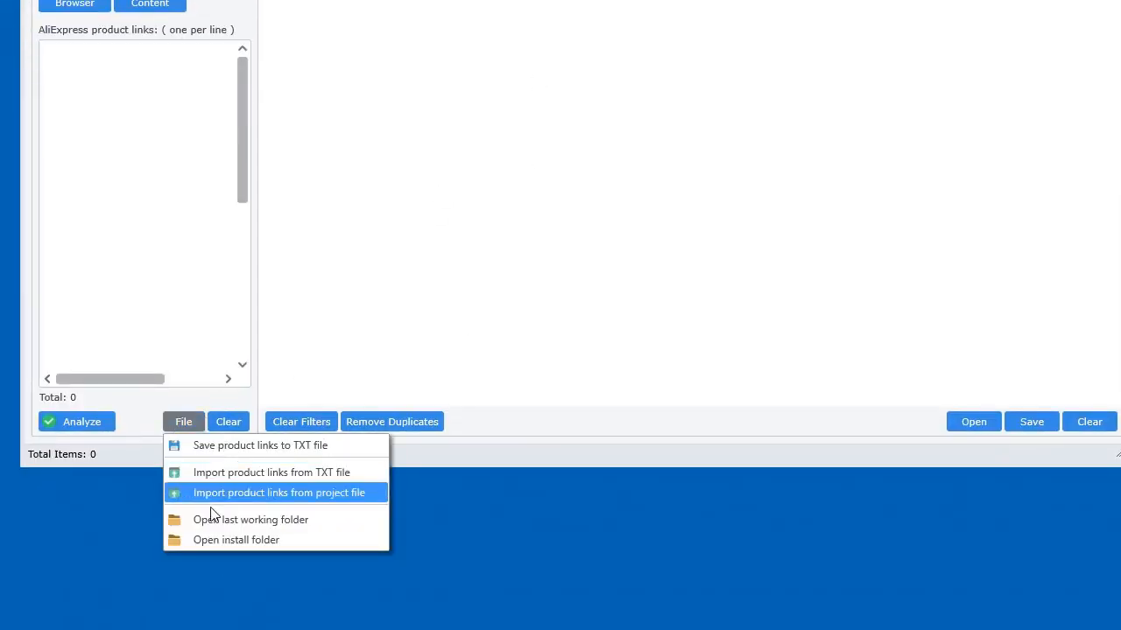
drag(695, 0, 673, 13)
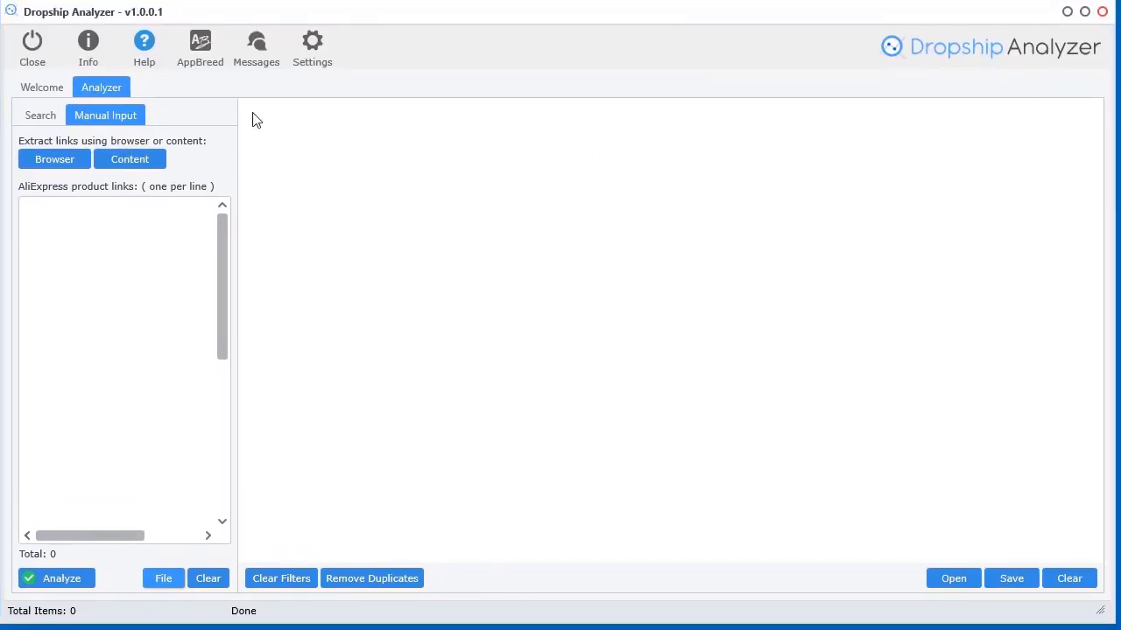
click(72, 162)
drag(775, 21, 759, 28)
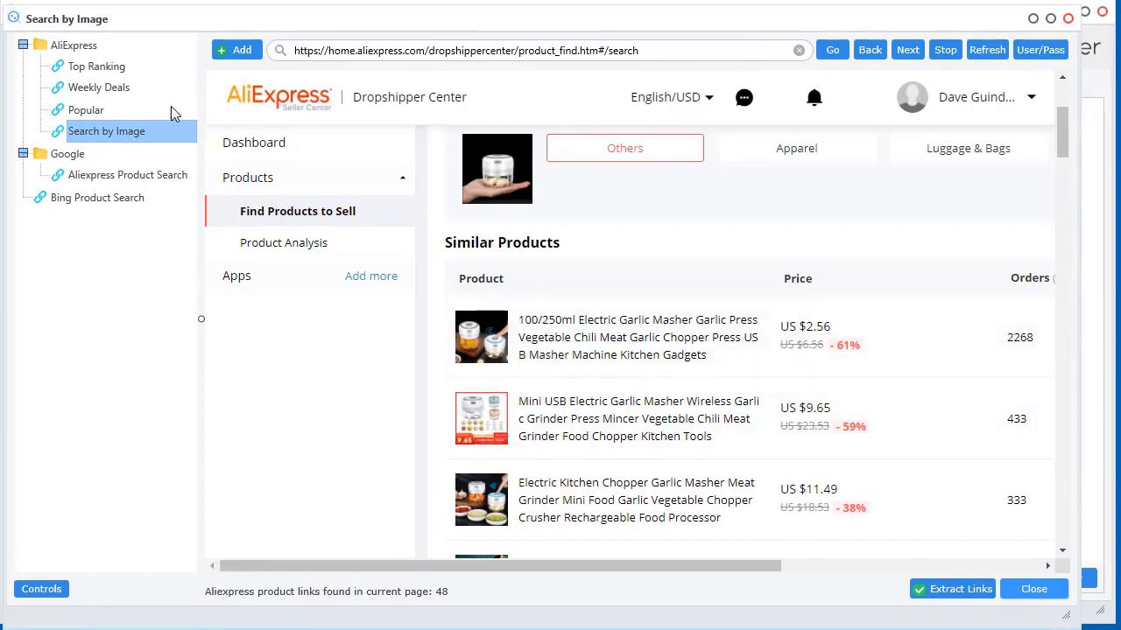
Strip the dashboard path from the URL to load AliExpress home, keeping United States shipping
click(268, 103)
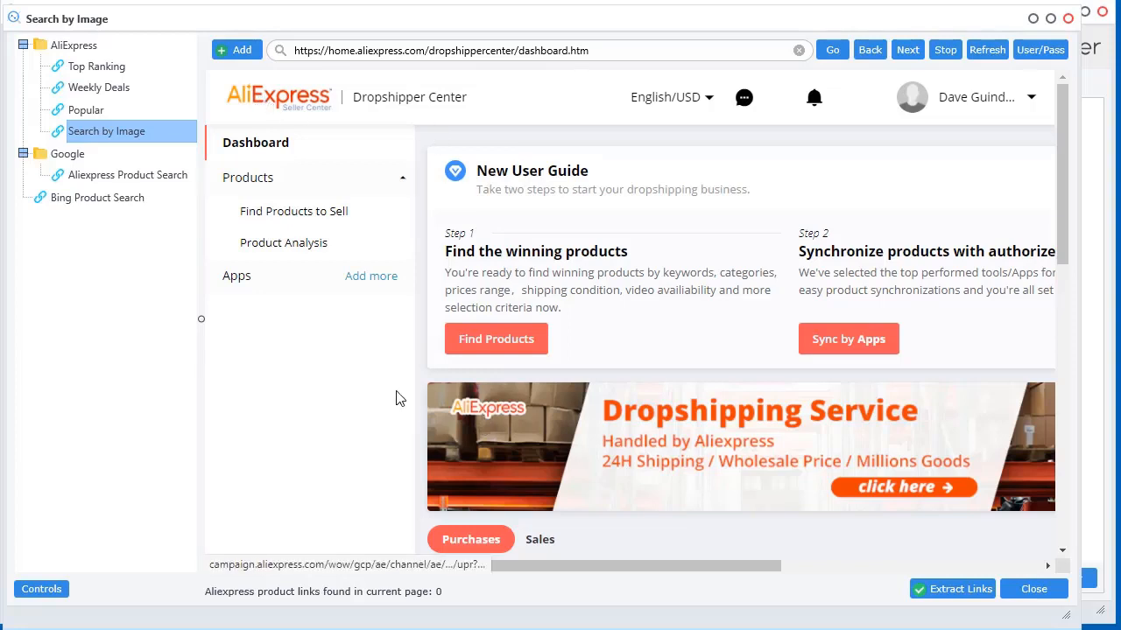
click(632, 51)
drag(636, 48, 390, 45)
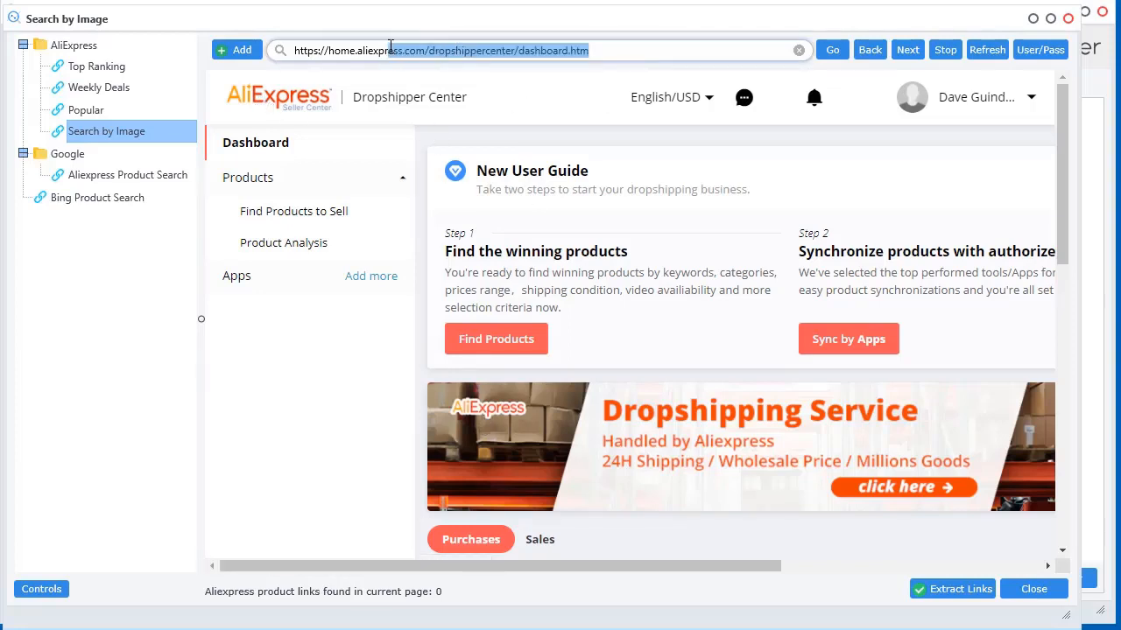
double_click(335, 52)
key(Delete)
key(Delete)
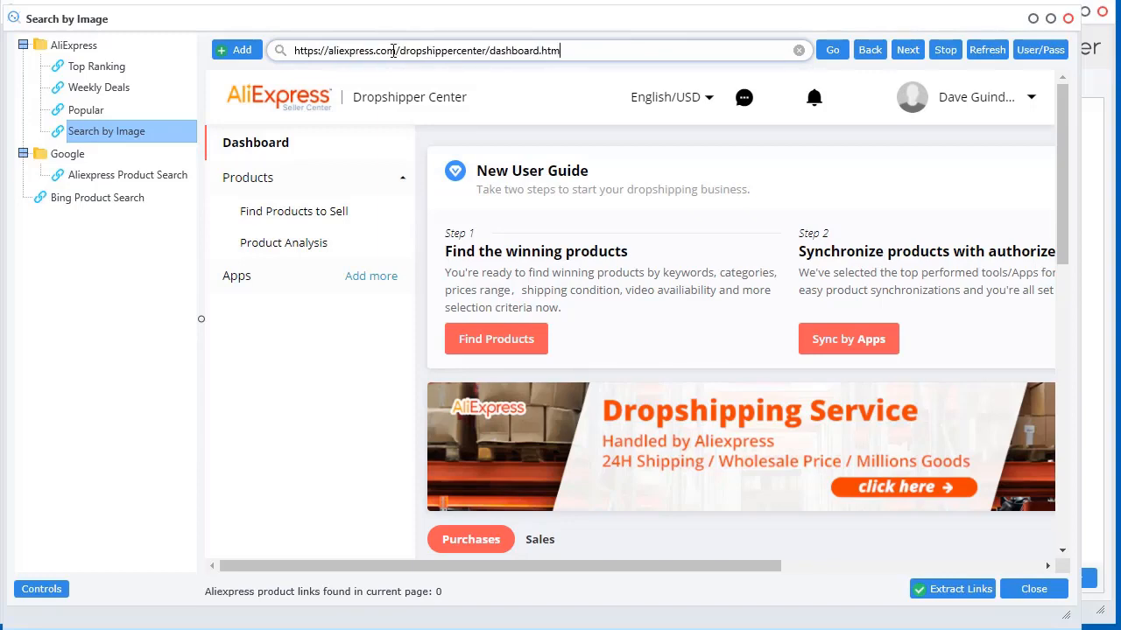
drag(561, 50, 397, 53)
key(Delete)
key(Return)
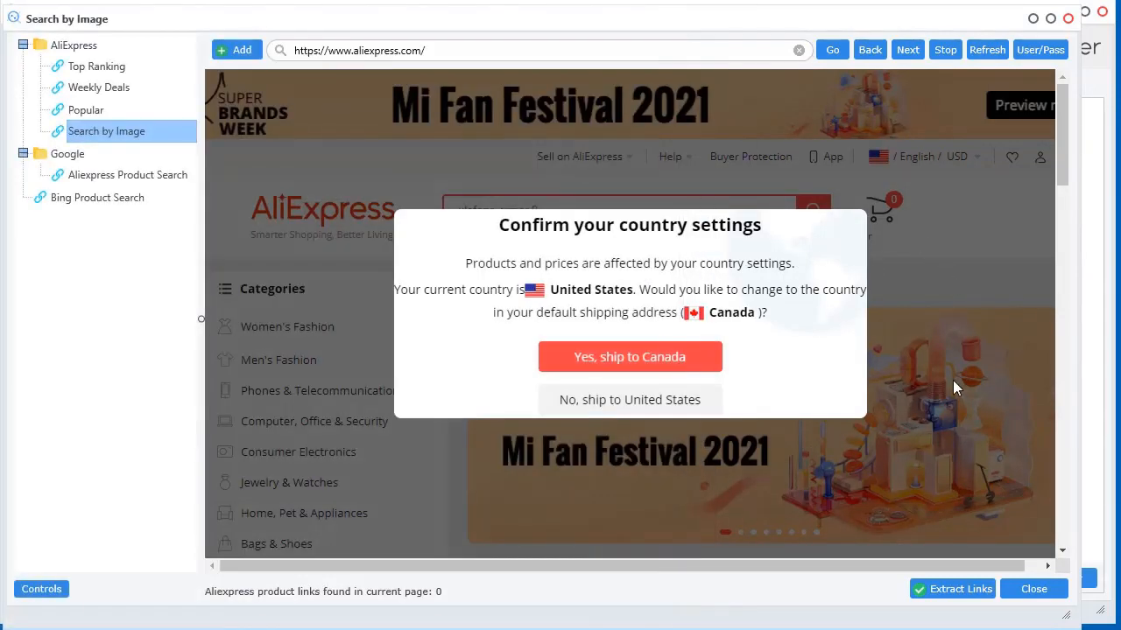
click(633, 399)
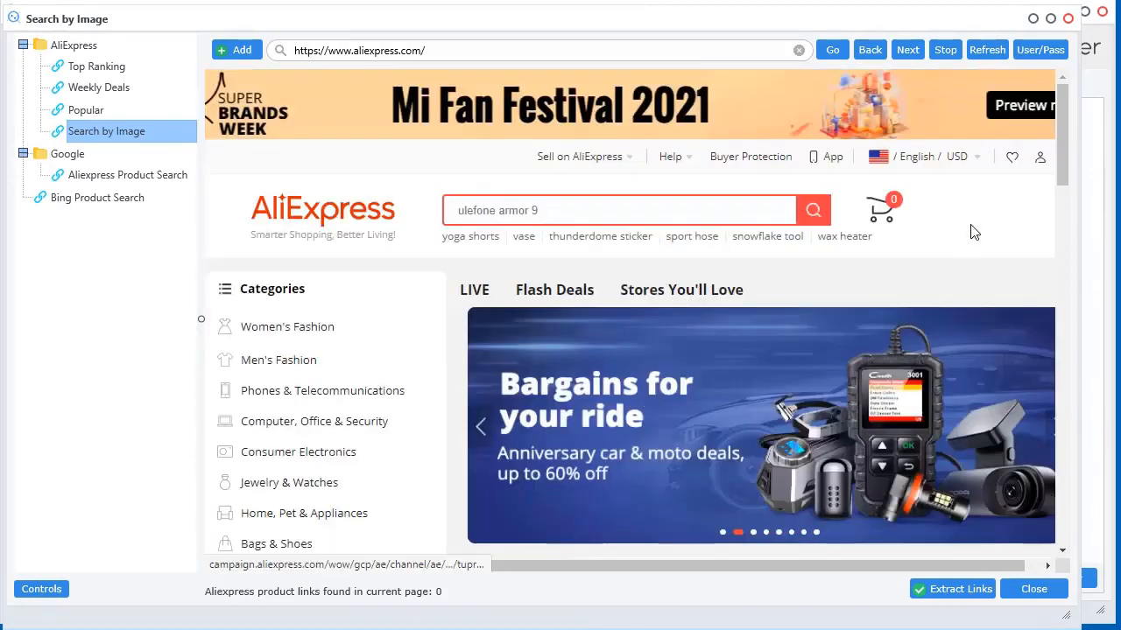
drag(1063, 108, 1066, 276)
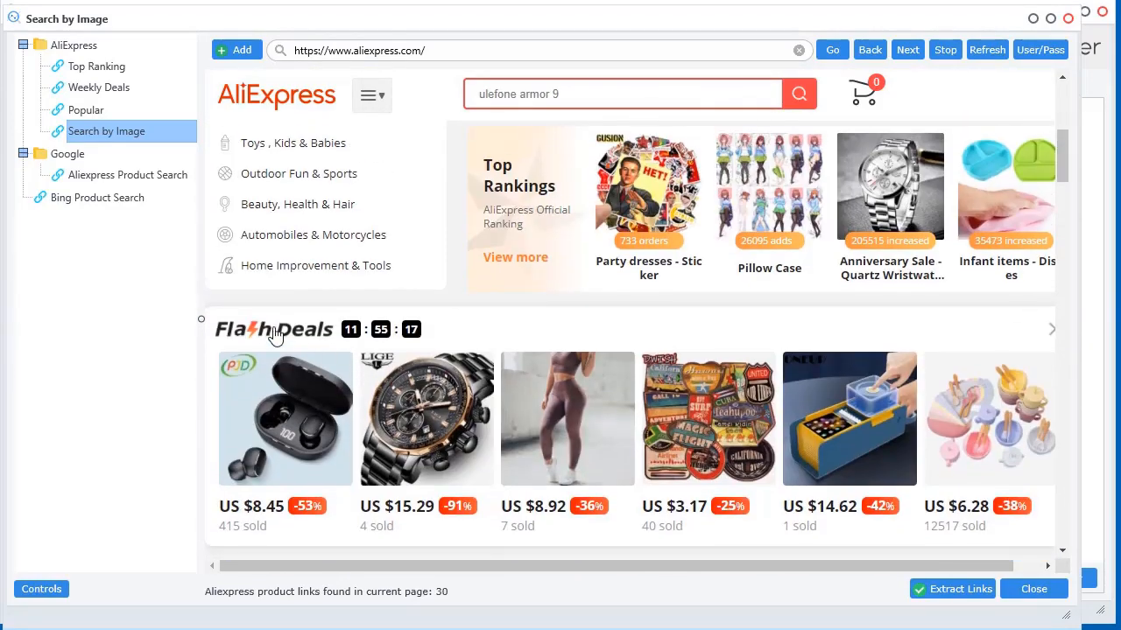
Browse the AliExpress Flash Deals page, viewing the Health & Beauty deals
scroll(420, 391, up, 3)
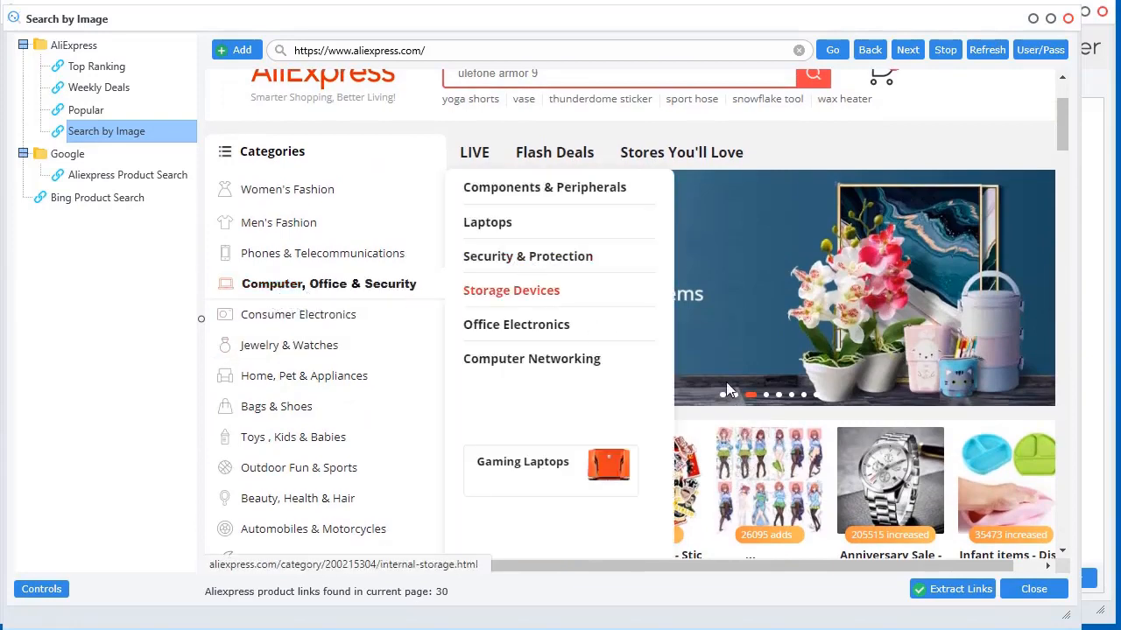
scroll(1068, 138, down, 5)
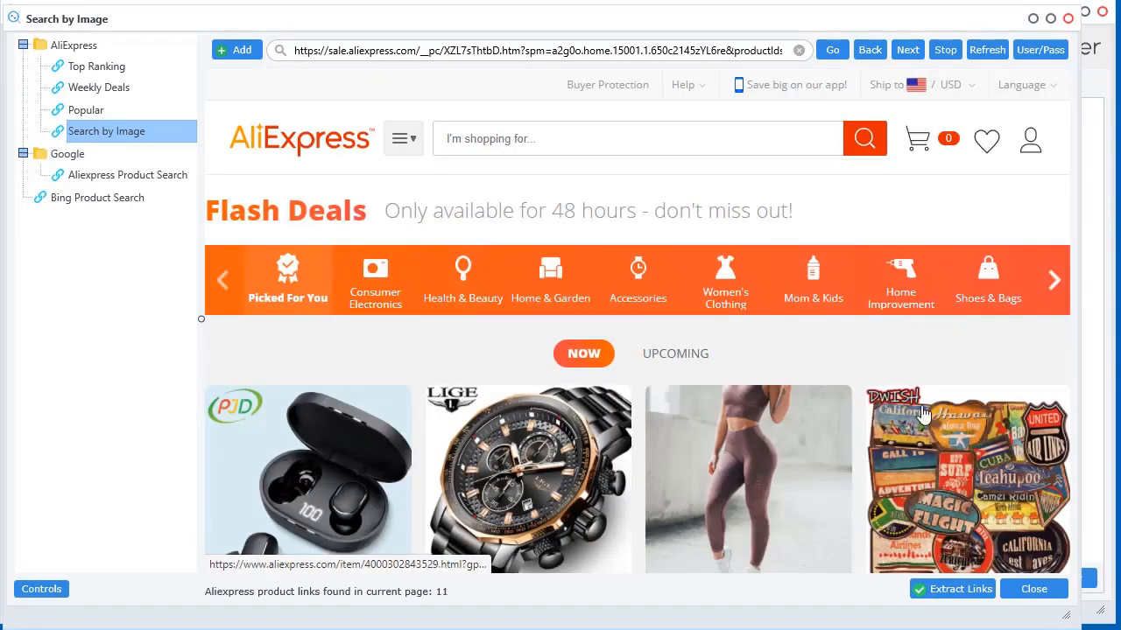
scroll(935, 302, down, 2)
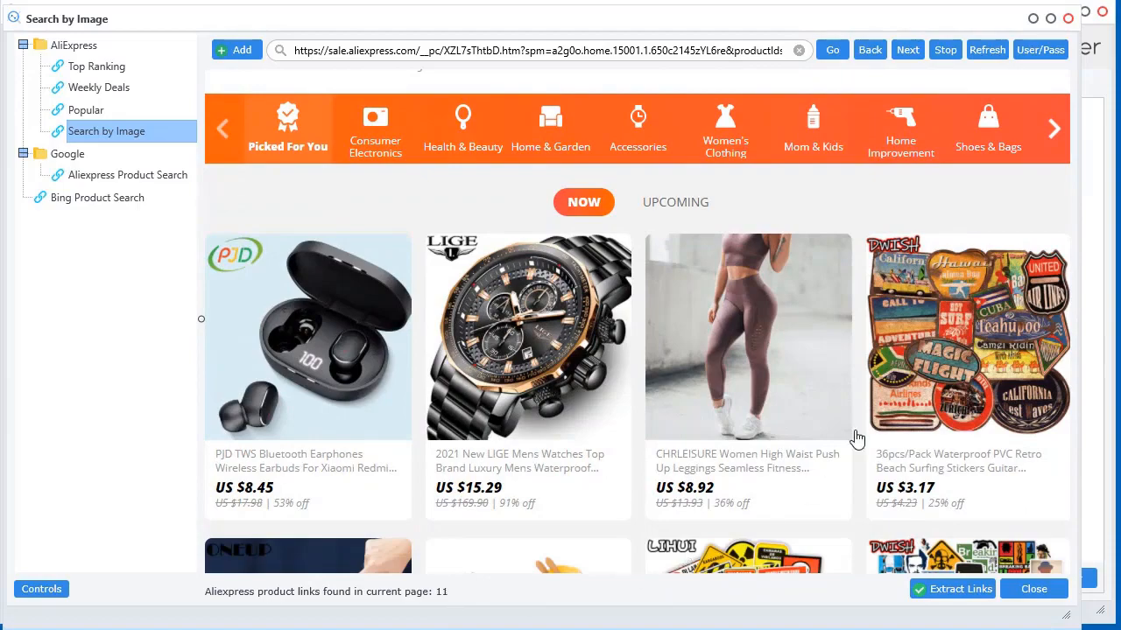
scroll(856, 438, down, 10)
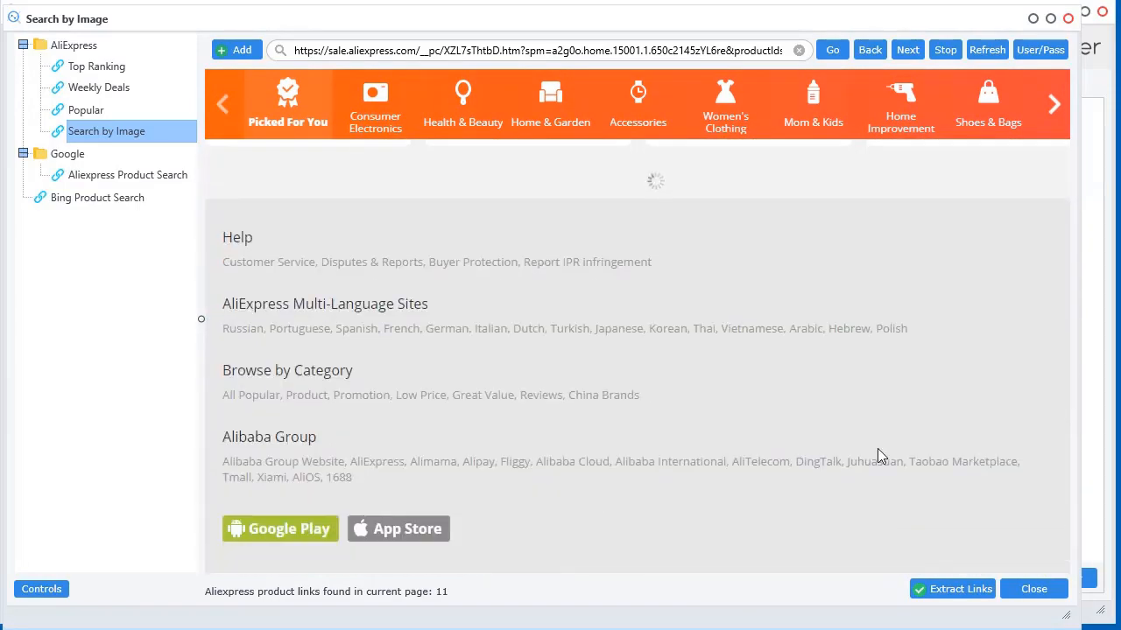
scroll(841, 430, down, 10)
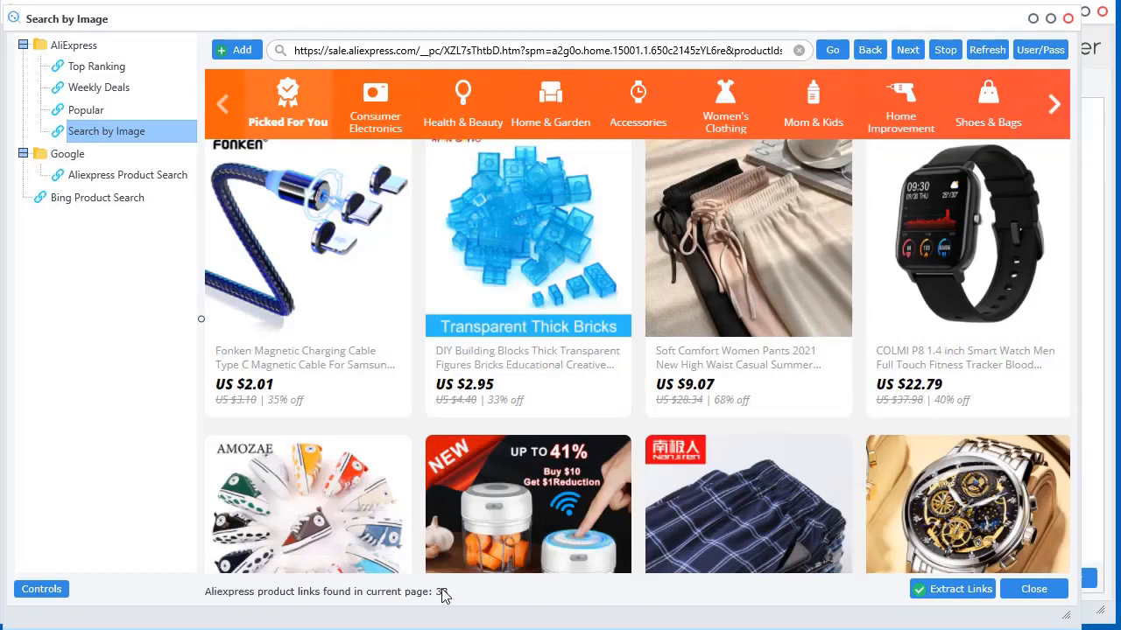
scroll(814, 406, down, 3)
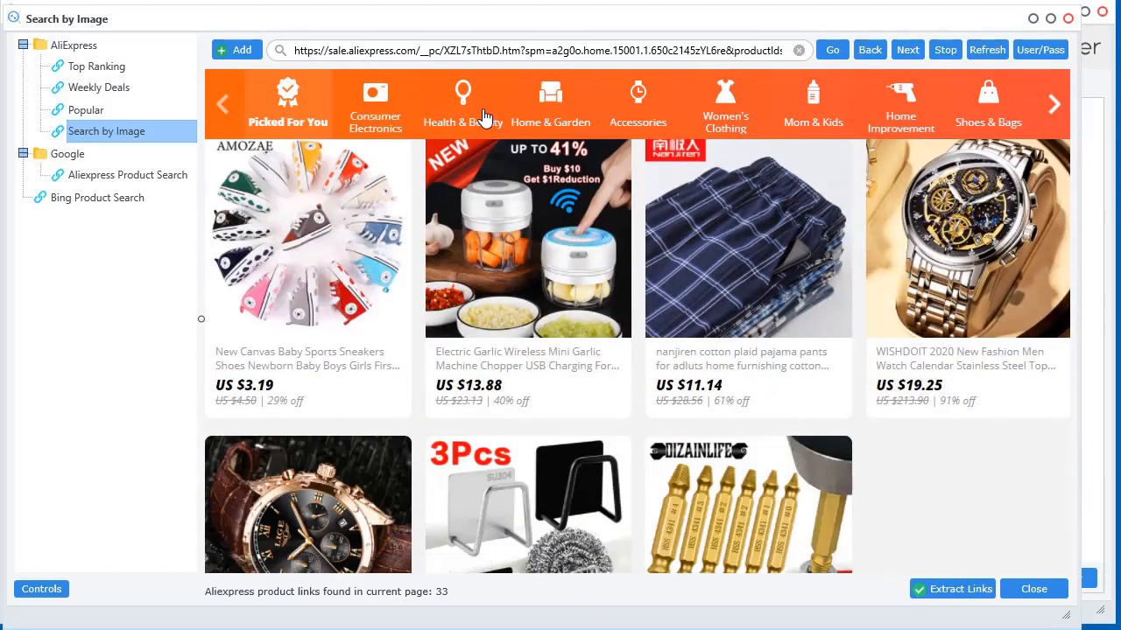
click(484, 117)
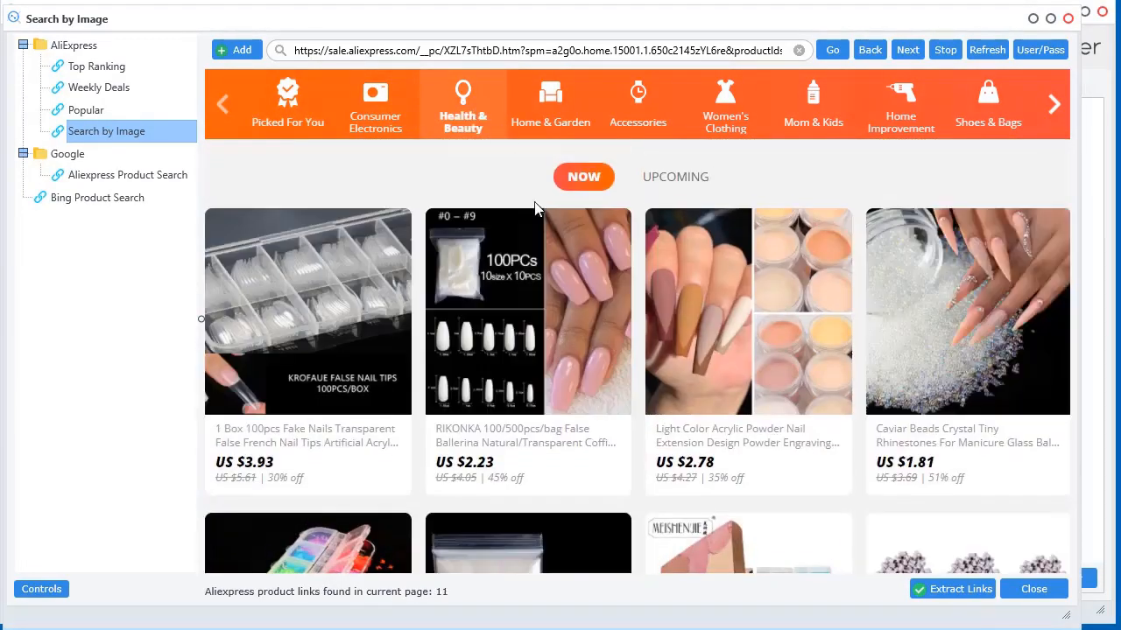
scroll(580, 465, down, 5)
scroll(584, 463, down, 10)
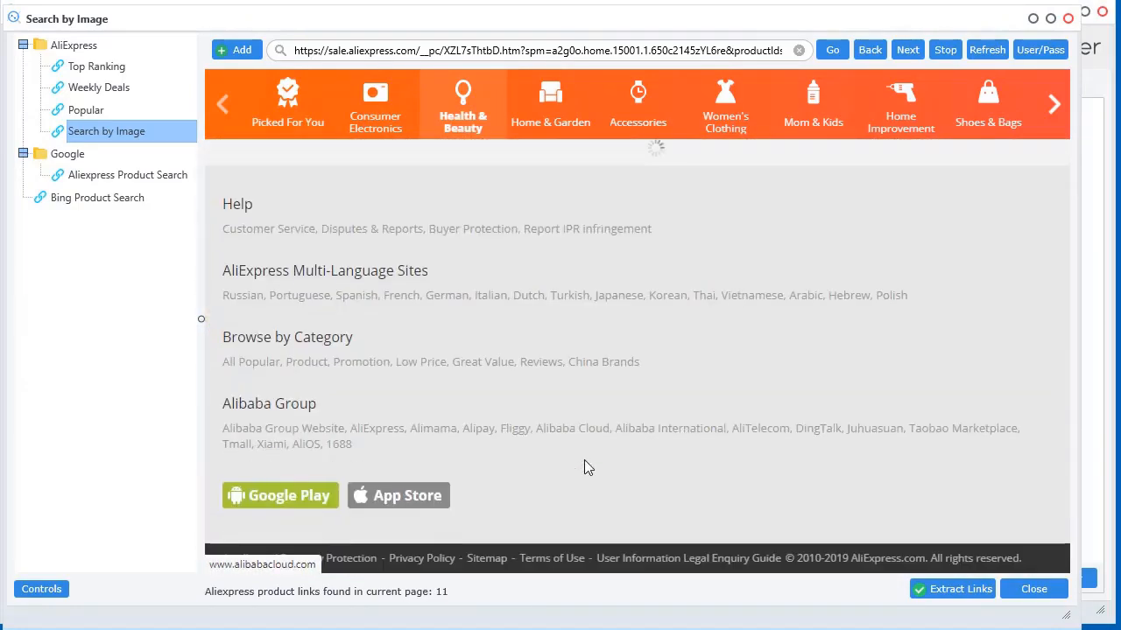
scroll(645, 428, down, 5)
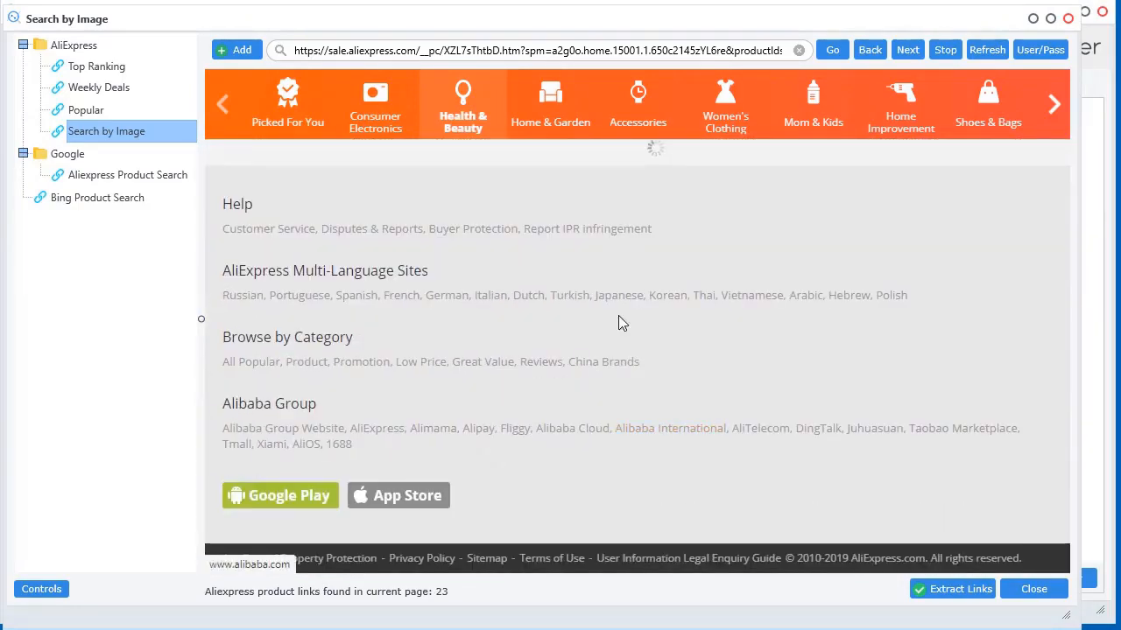
Switch to Home & Garden flash deals and extract their 12 product links, closing the browser
click(550, 110)
scroll(705, 339, down, 5)
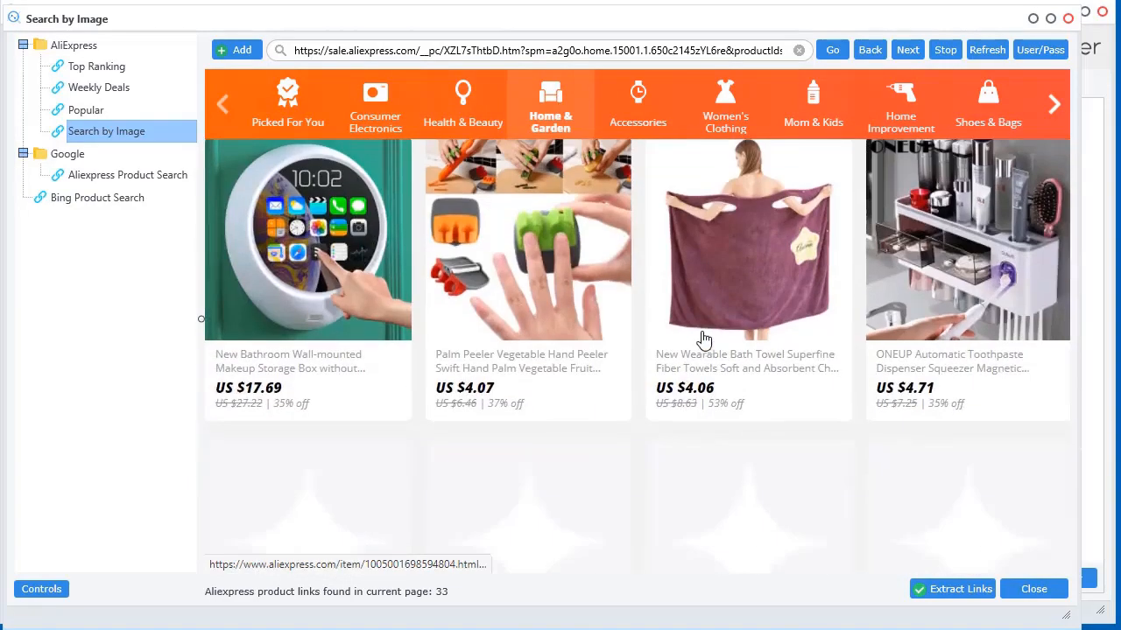
scroll(704, 339, down, 2)
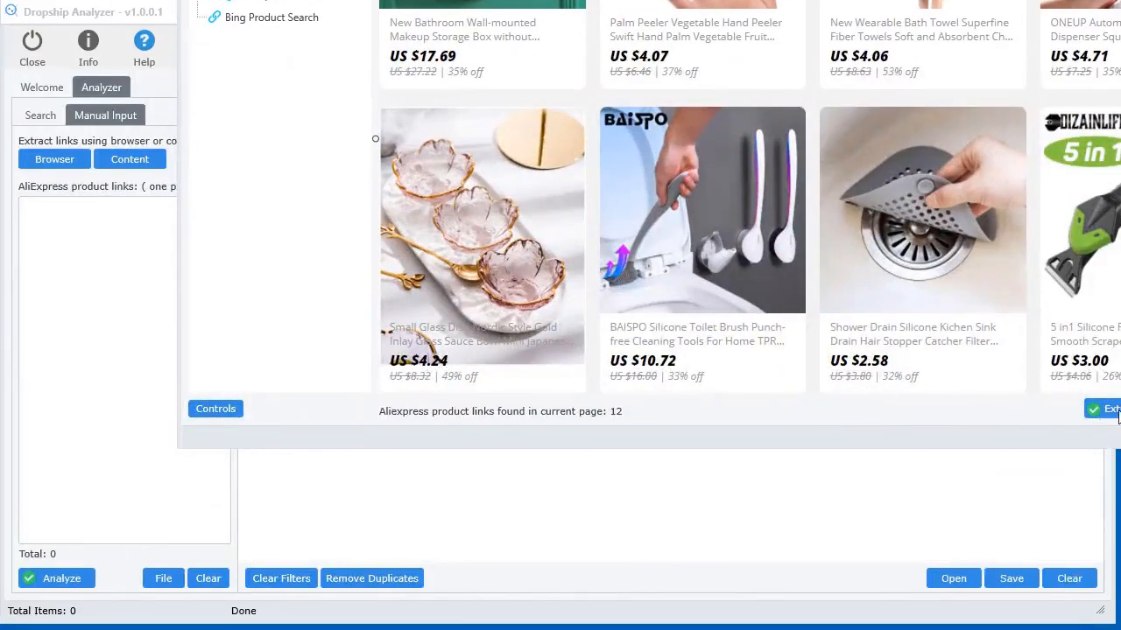
click(1115, 415)
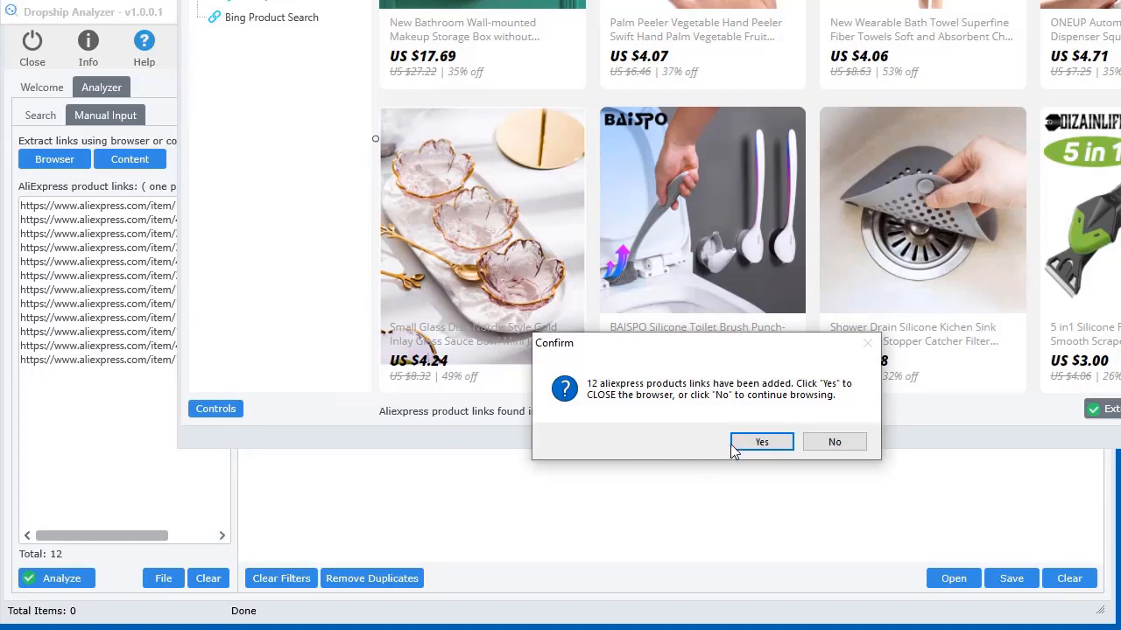
click(785, 450)
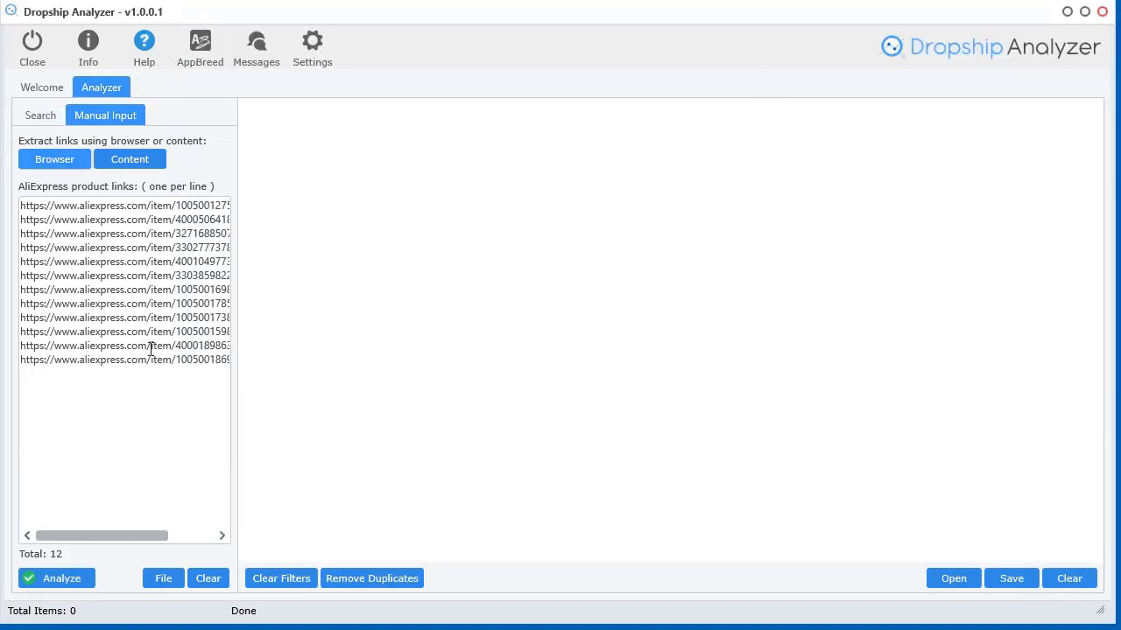
Reopen the product browser and move its window mostly off-screen
click(61, 167)
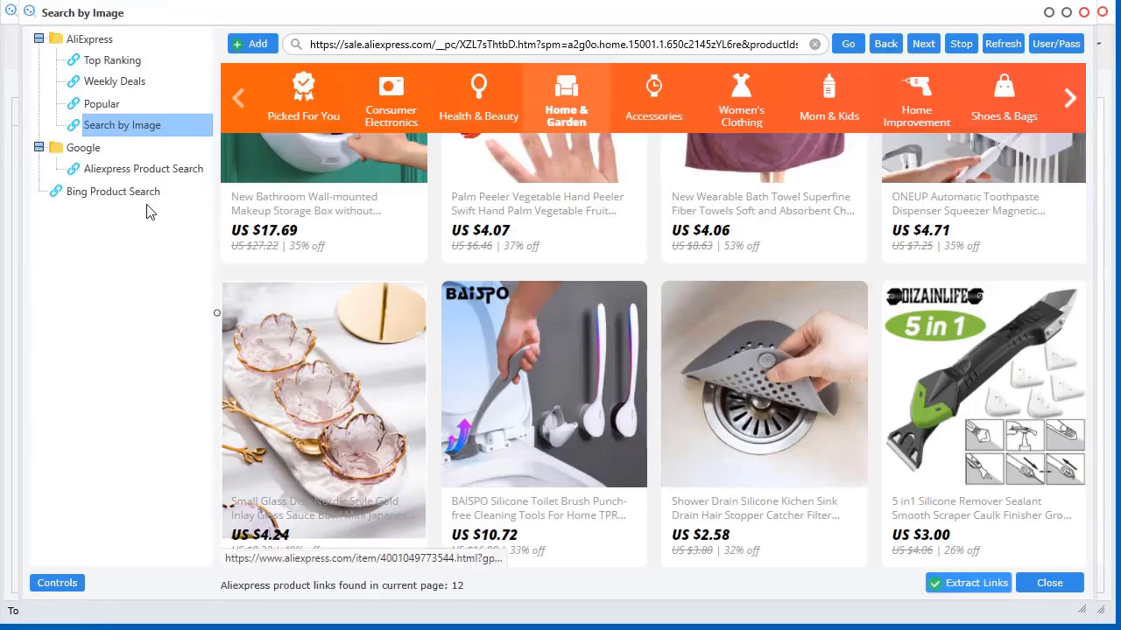
drag(625, 20, 646, 17)
scroll(769, 400, up, 5)
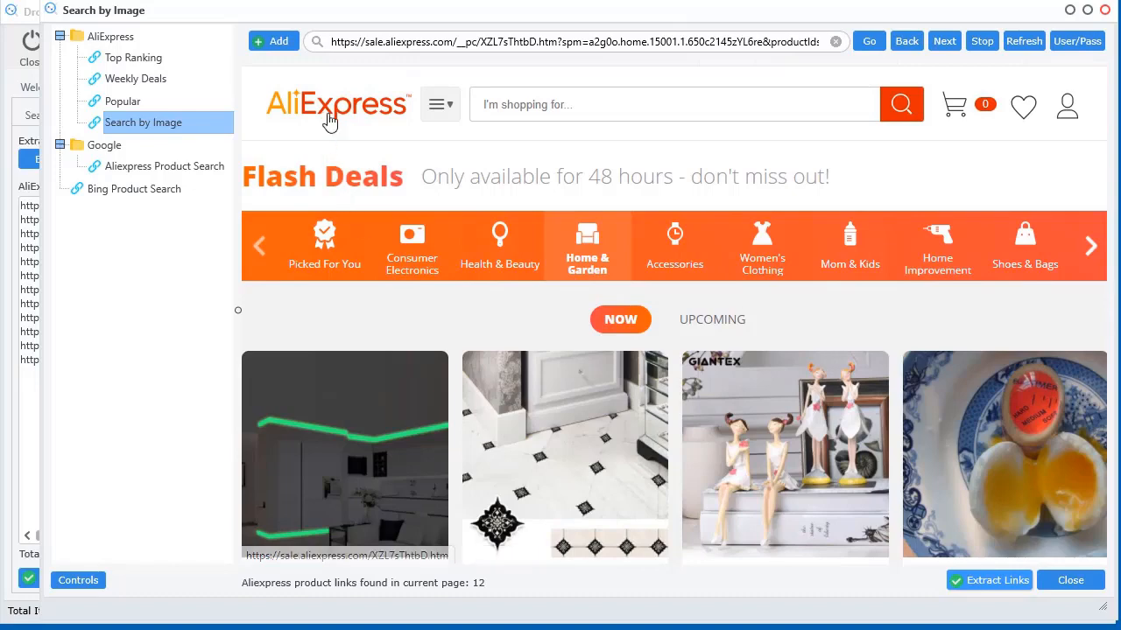
drag(709, 18, 591, 19)
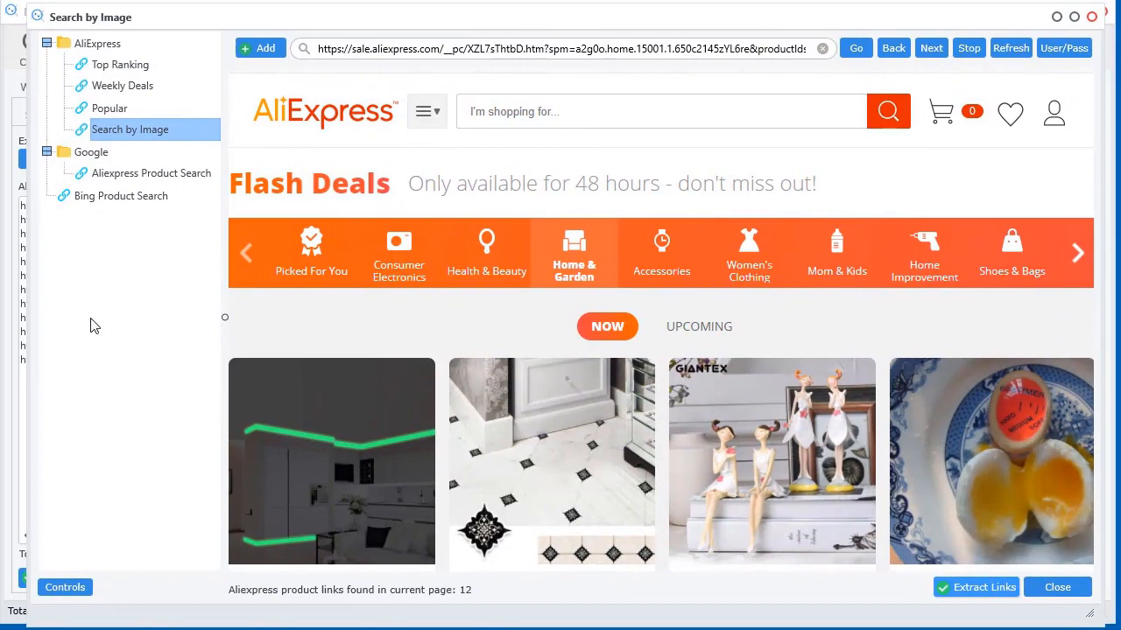
Open the AliExpress Top Ranking page and show the Home Improvement rankings
click(105, 66)
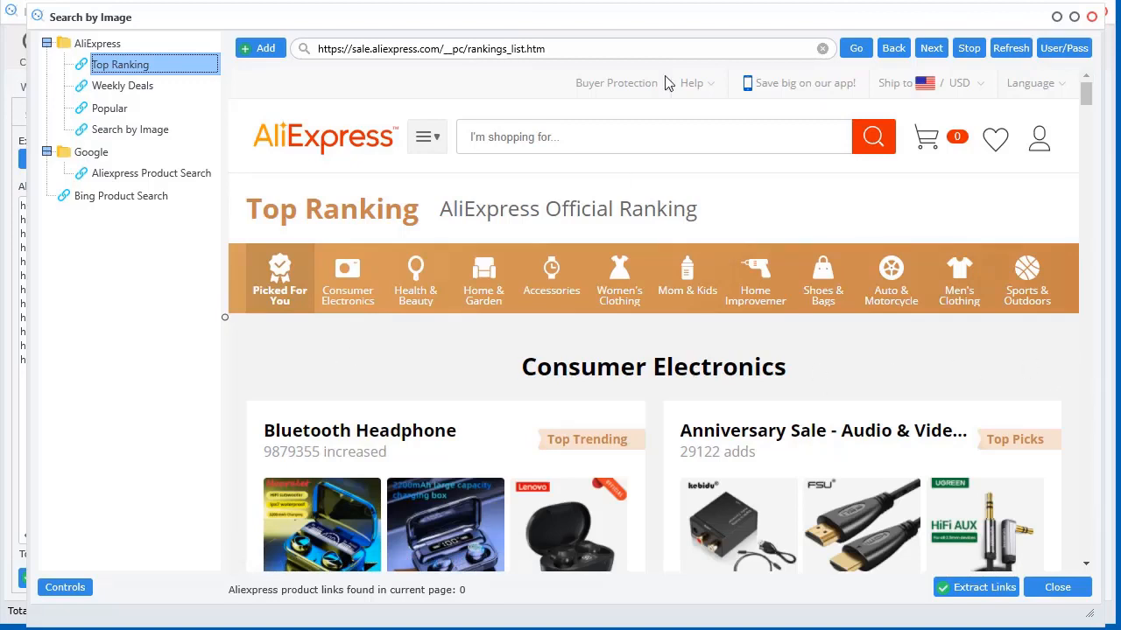
drag(677, 19, 654, 18)
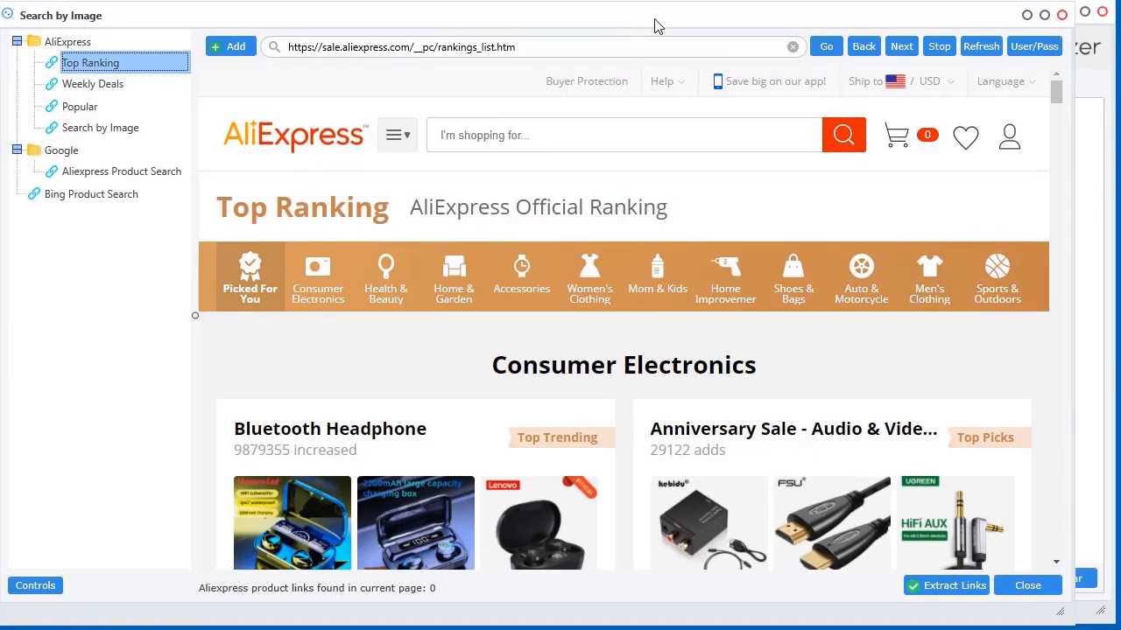
click(1086, 393)
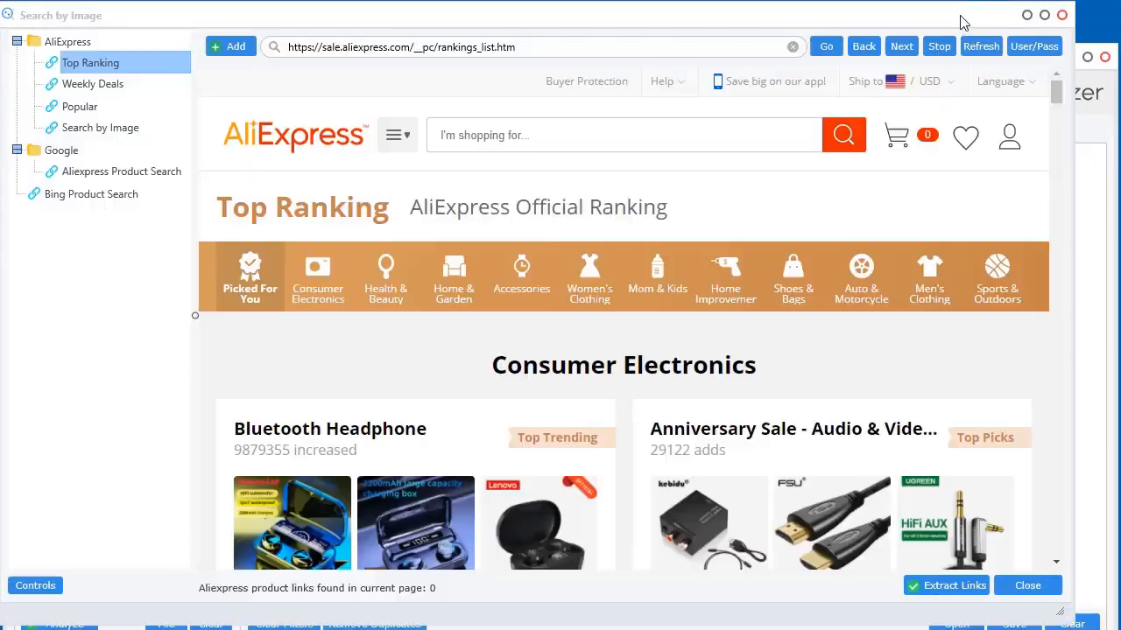
drag(1116, 151, 1120, 150)
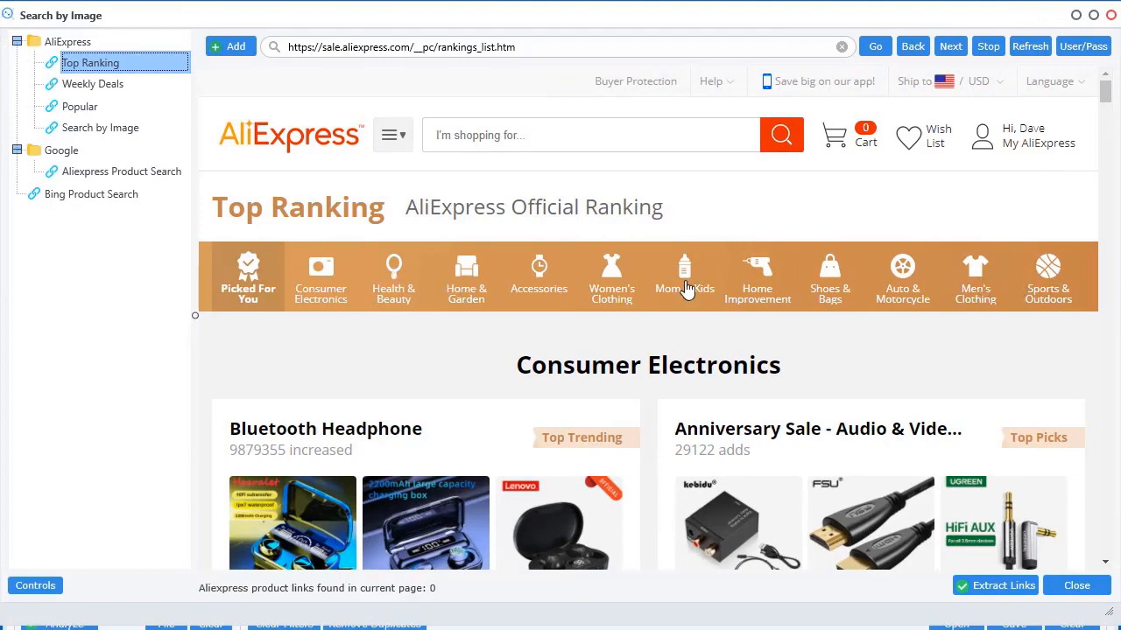
click(753, 285)
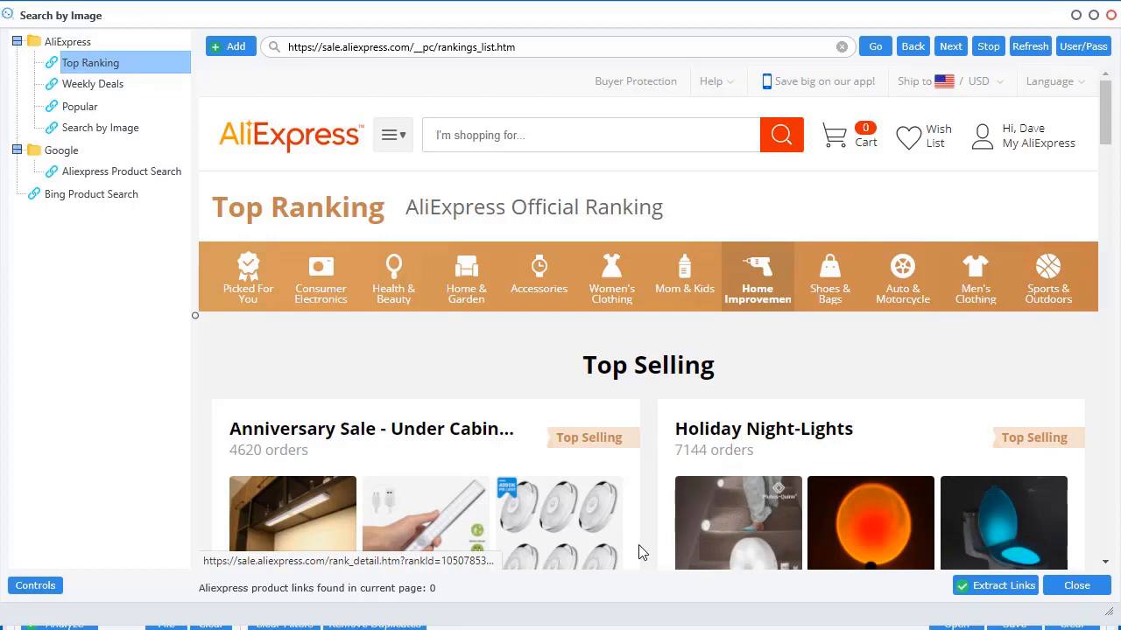
Scroll down the Home Improvement rankings to the Top Selling rows
scroll(639, 552, down, 2)
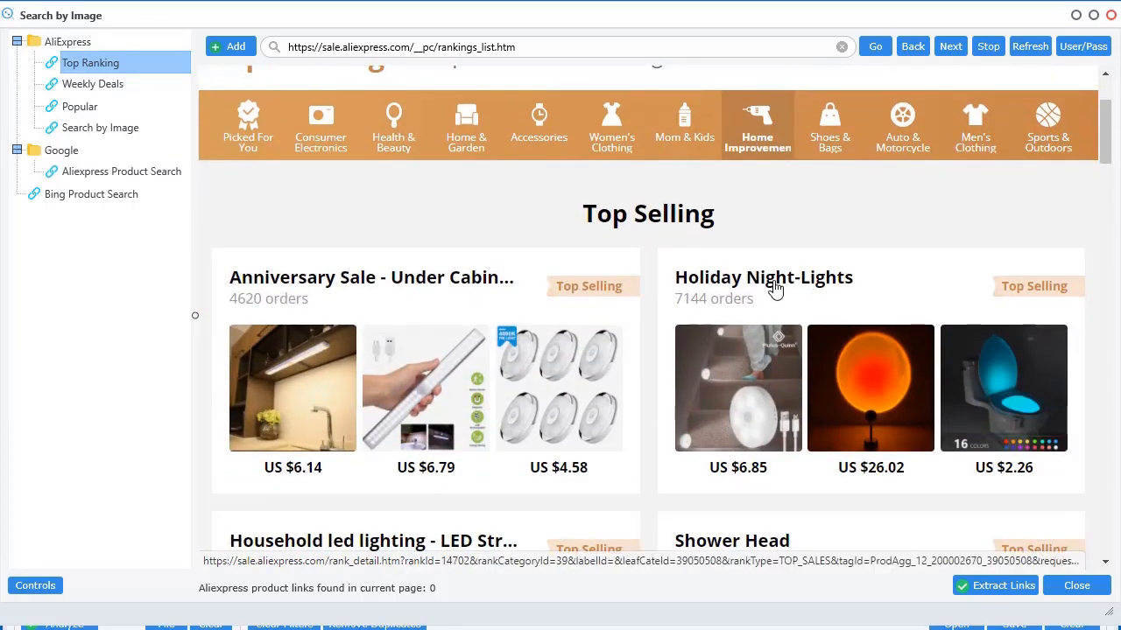
scroll(1059, 289, down, 3)
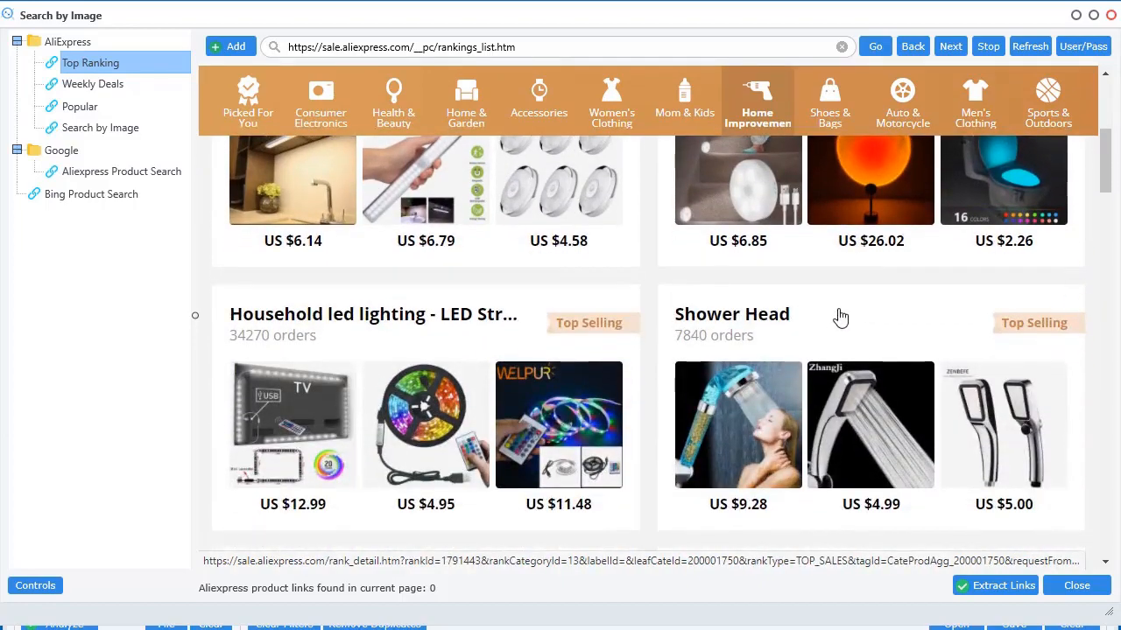
scroll(841, 317, down, 12)
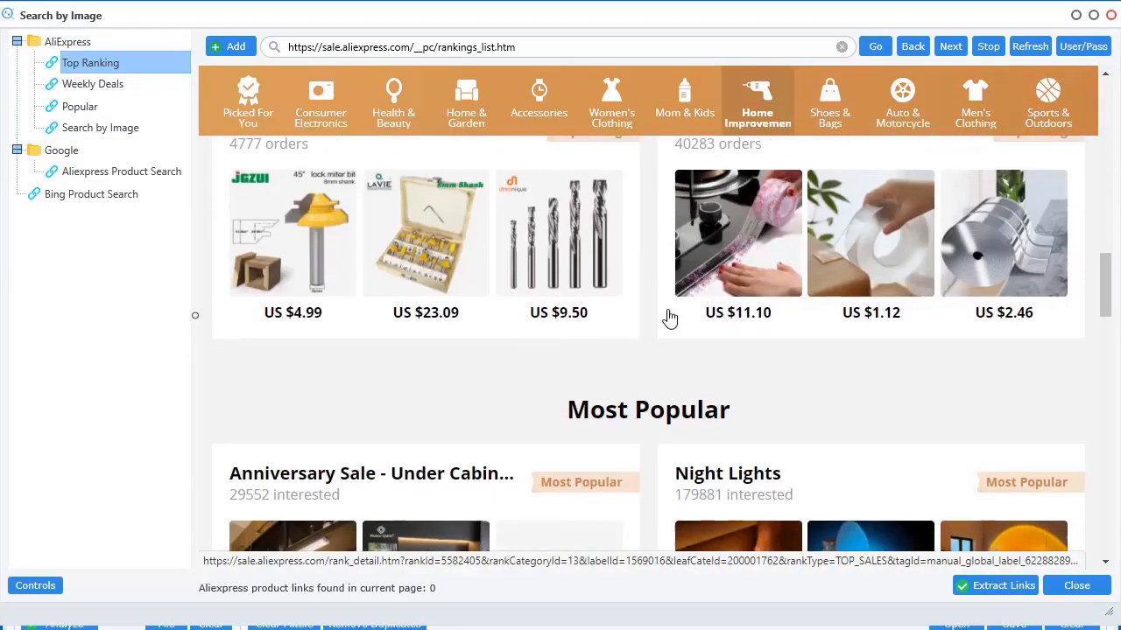
scroll(670, 317, down, 3)
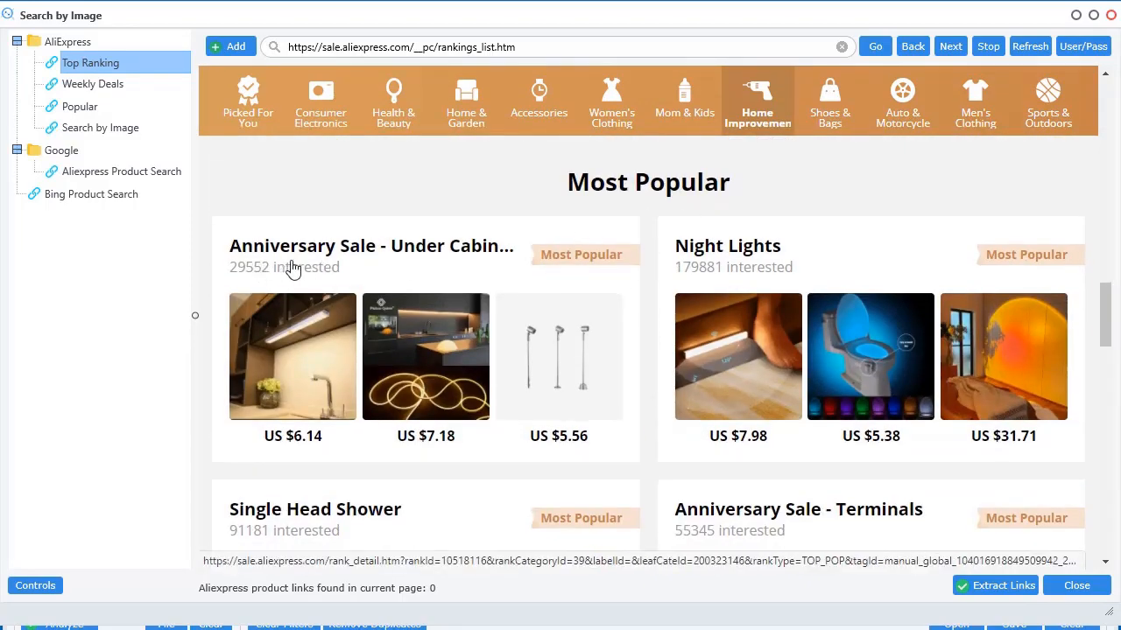
scroll(657, 348, down, 10)
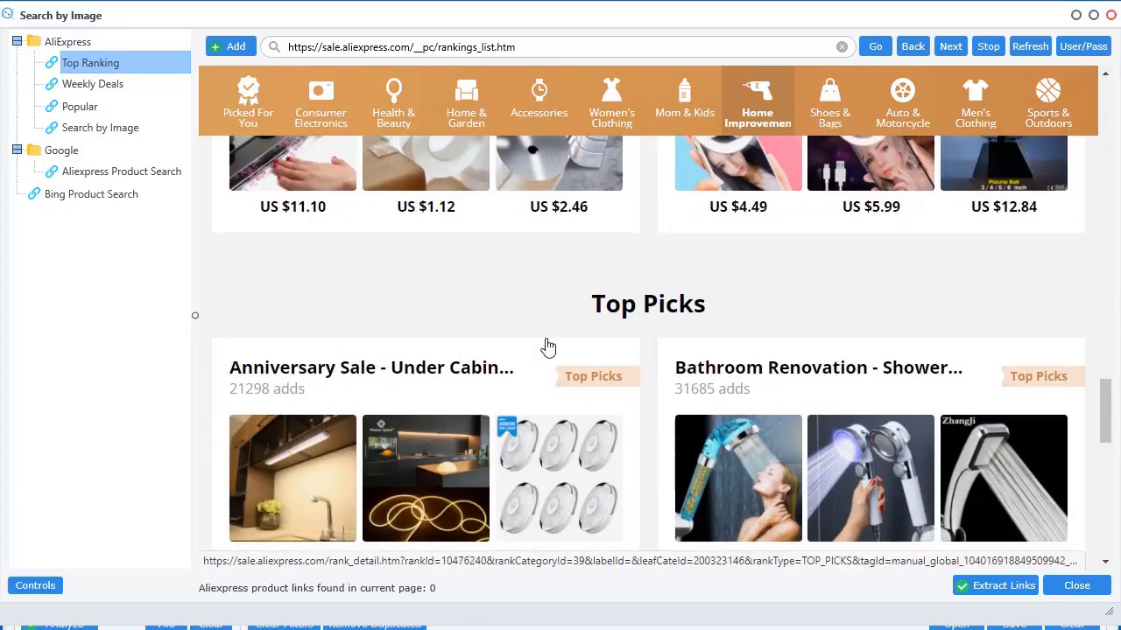
scroll(613, 380, down, 6)
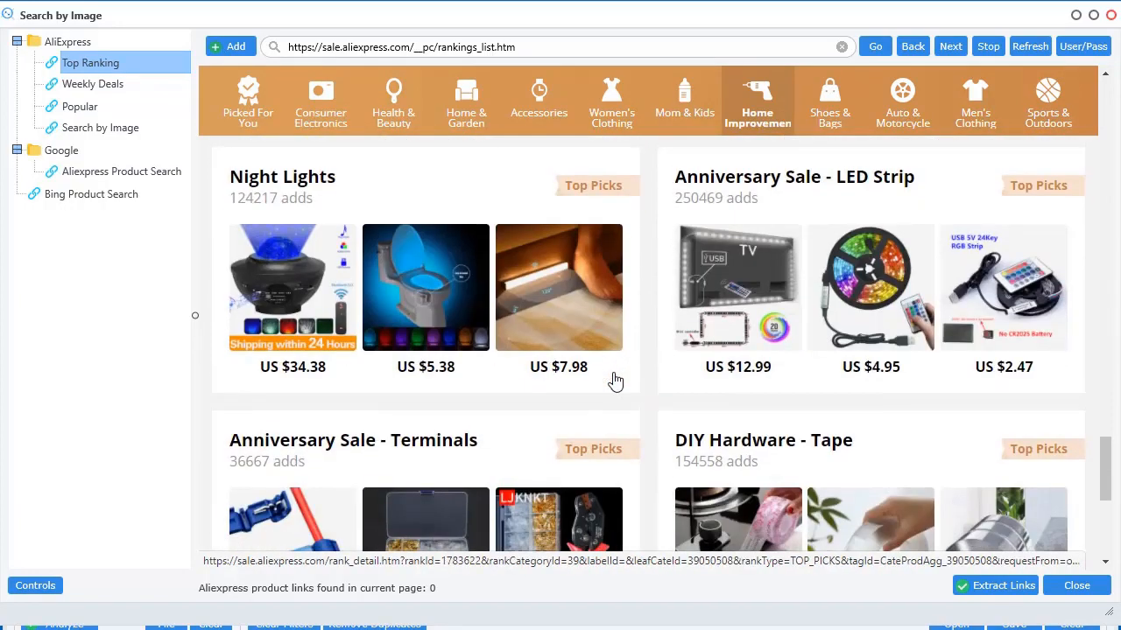
scroll(615, 380, down, 6)
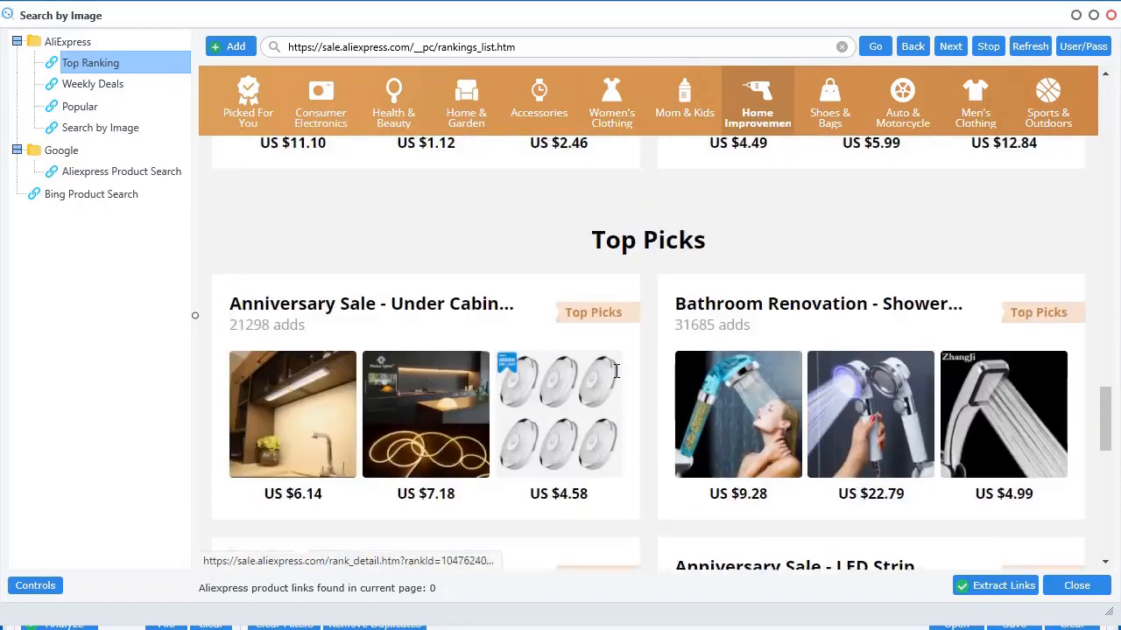
scroll(614, 376, down, 3)
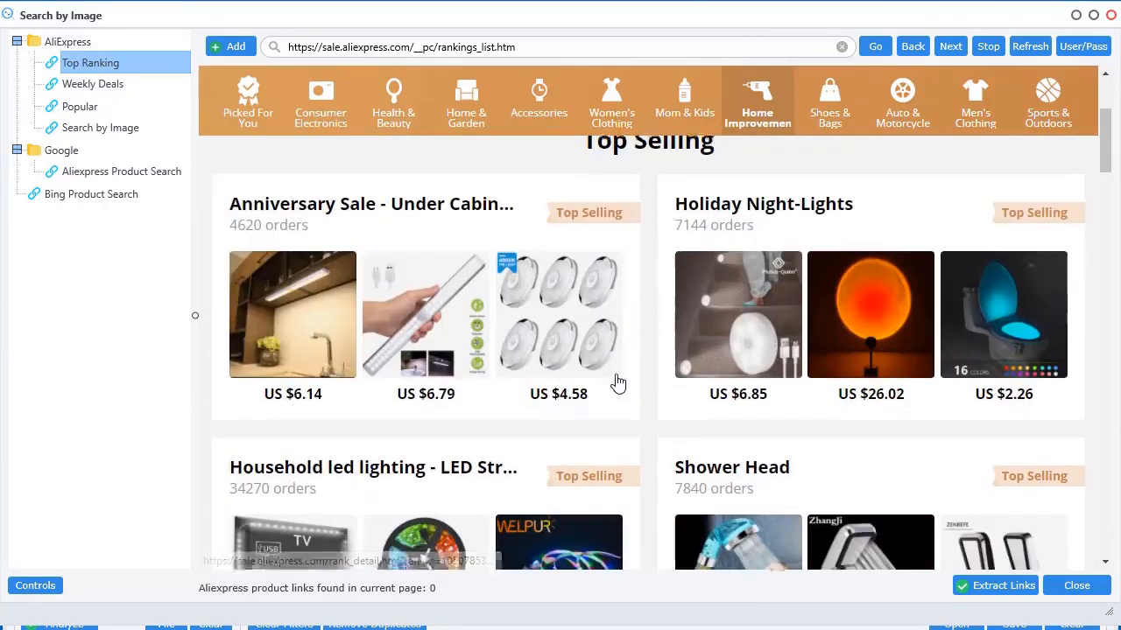
Open the Under Cabinet Lights top-selling ranking and skim its monthly-orders list
click(600, 219)
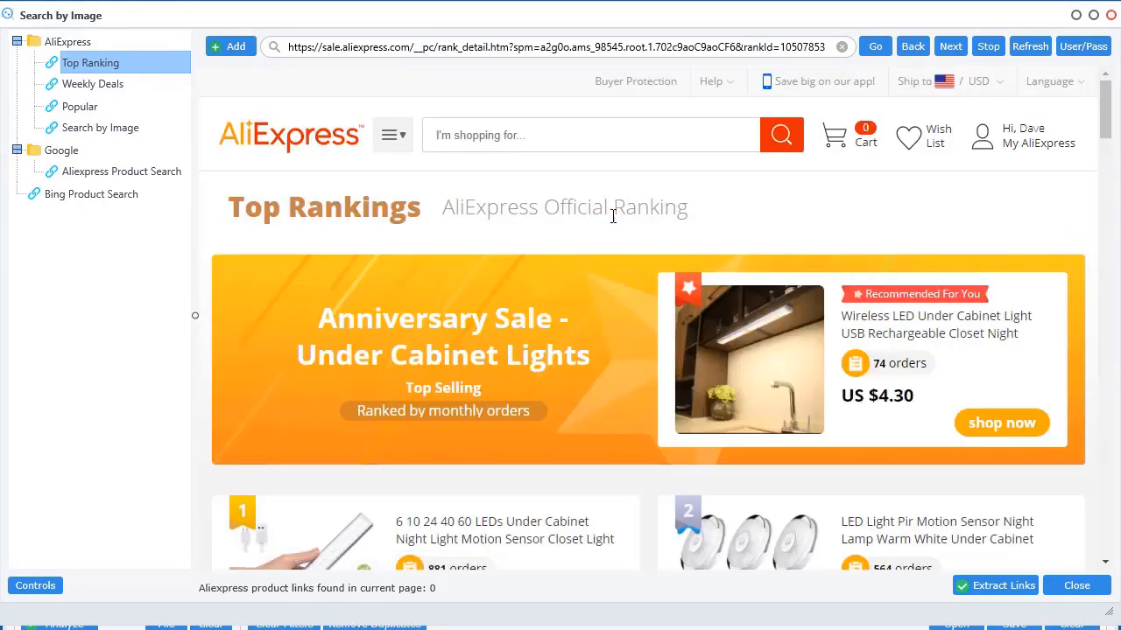
scroll(610, 467, down, 2)
scroll(617, 455, down, 7)
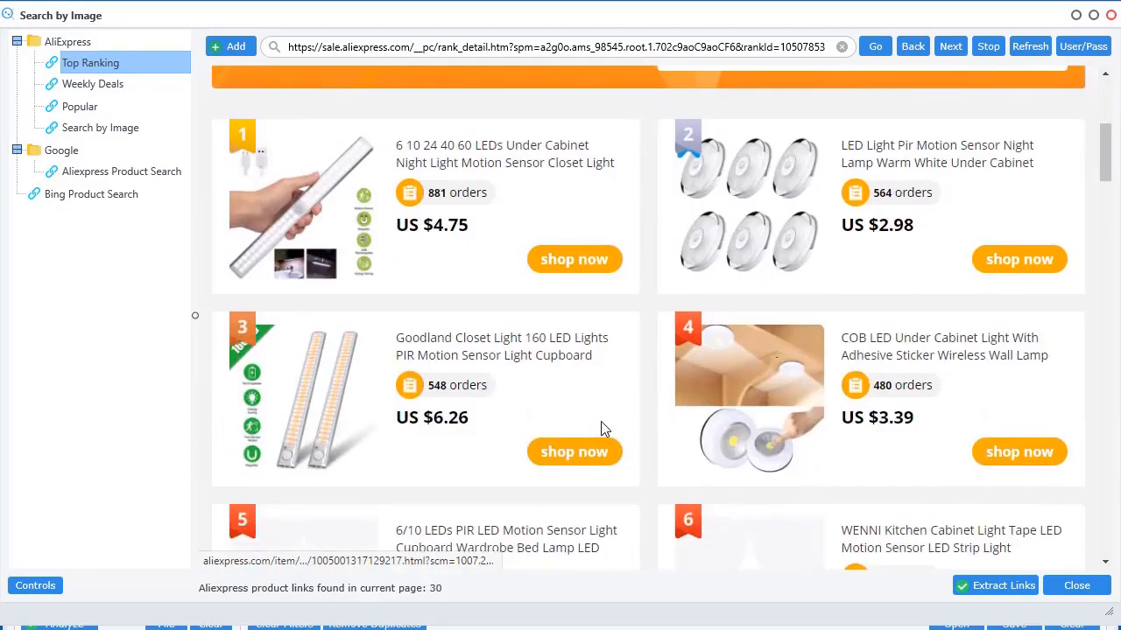
scroll(626, 442, down, 3)
scroll(631, 441, up, 7)
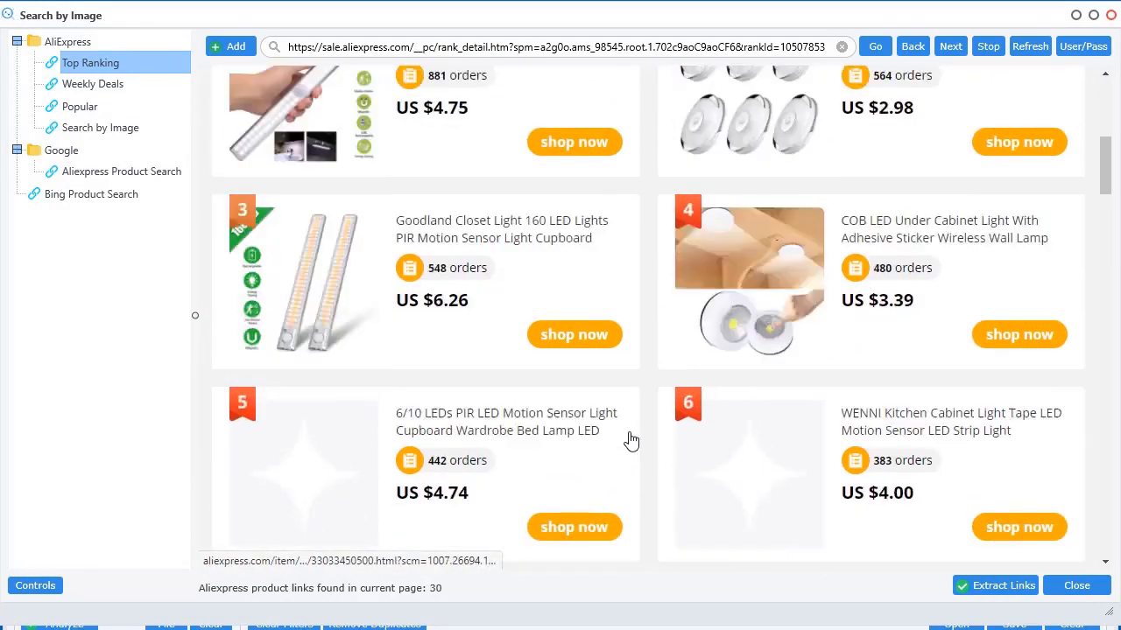
scroll(513, 324, up, 2)
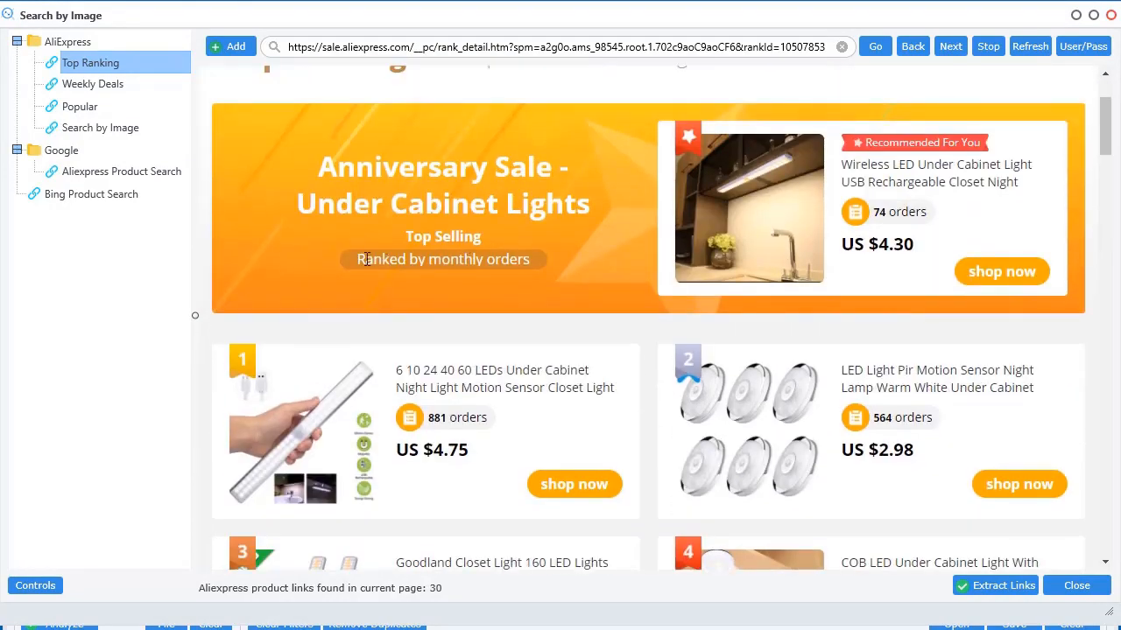
drag(366, 259, 512, 265)
click(565, 286)
scroll(566, 289, down, 1)
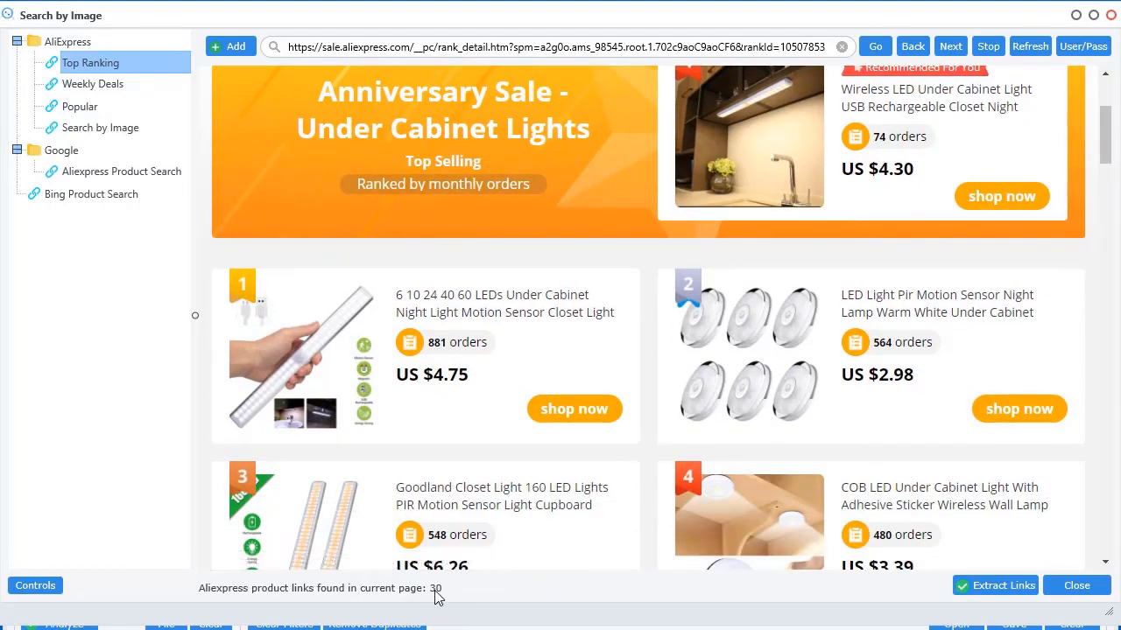
Extract the 30 ranking links into the list and close the browser
click(996, 588)
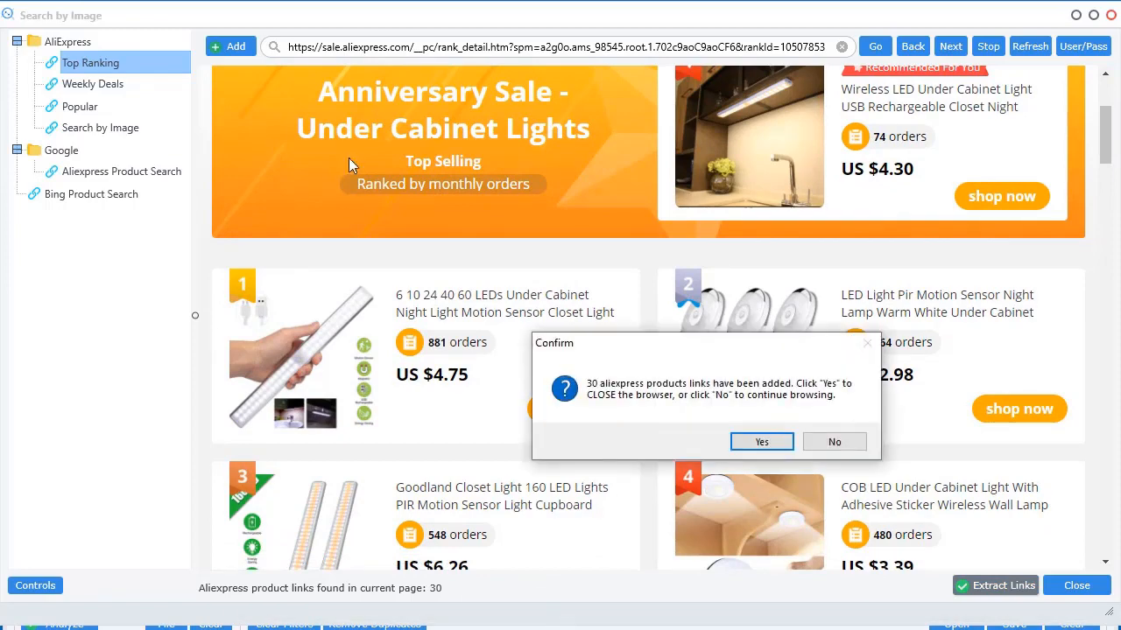
click(761, 442)
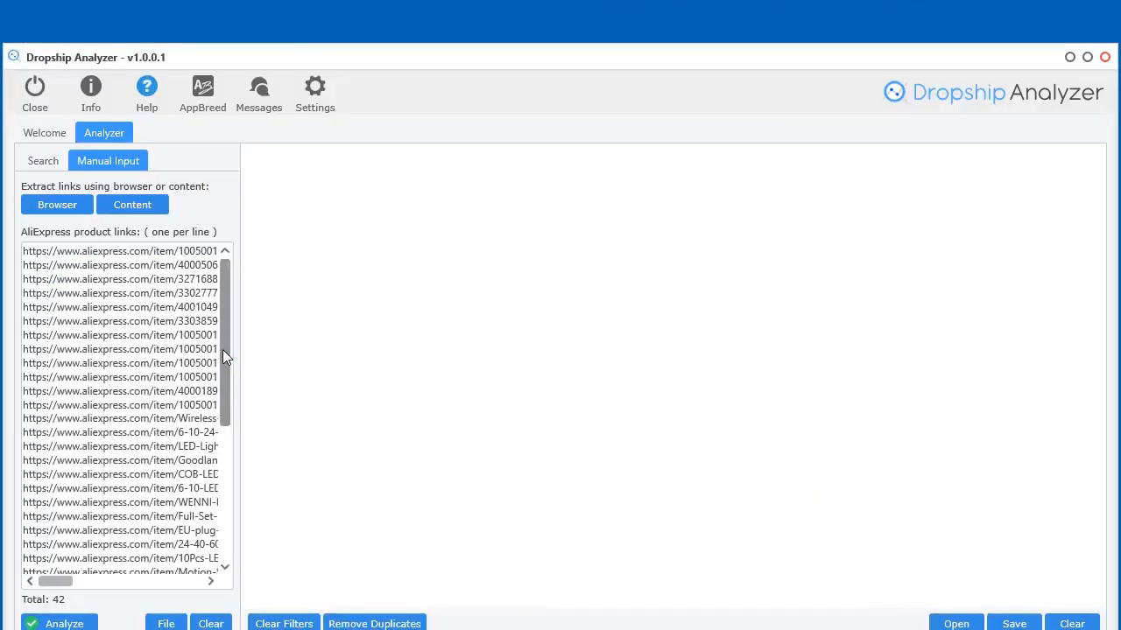
drag(222, 349, 235, 517)
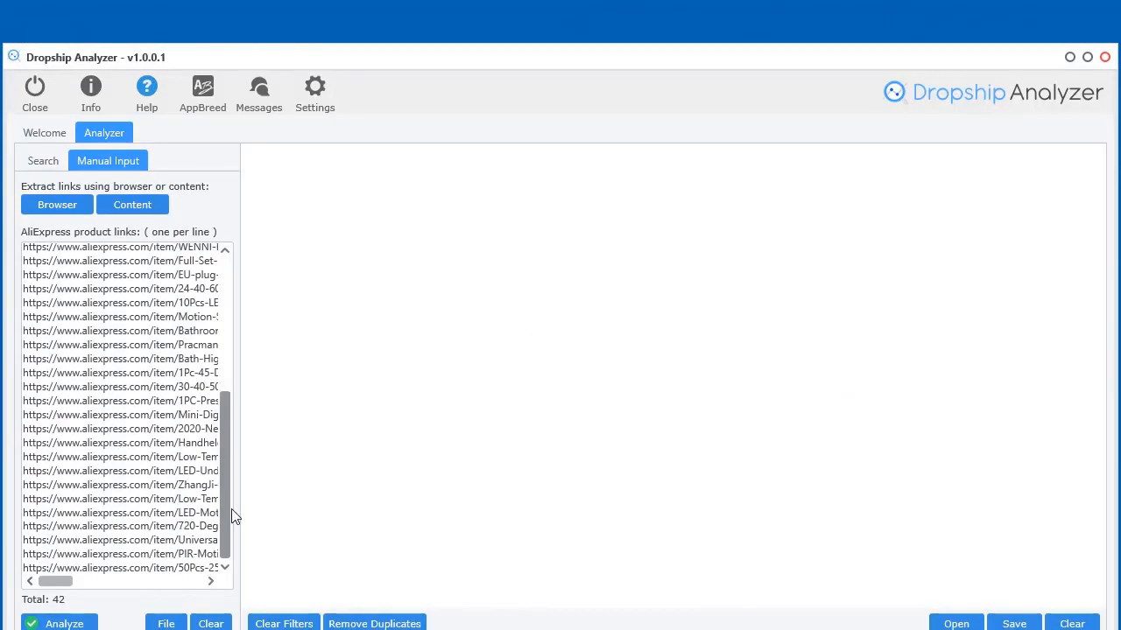
Empty the link list and reopen the built-in AliExpress browser
click(207, 624)
click(48, 208)
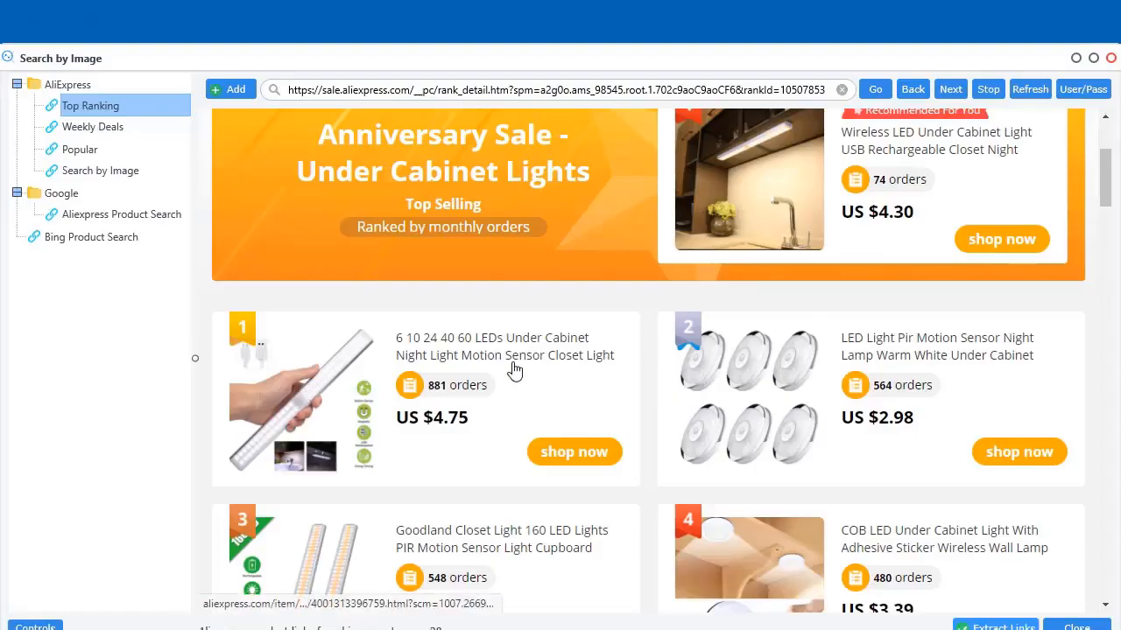
scroll(515, 371, up, 3)
click(104, 132)
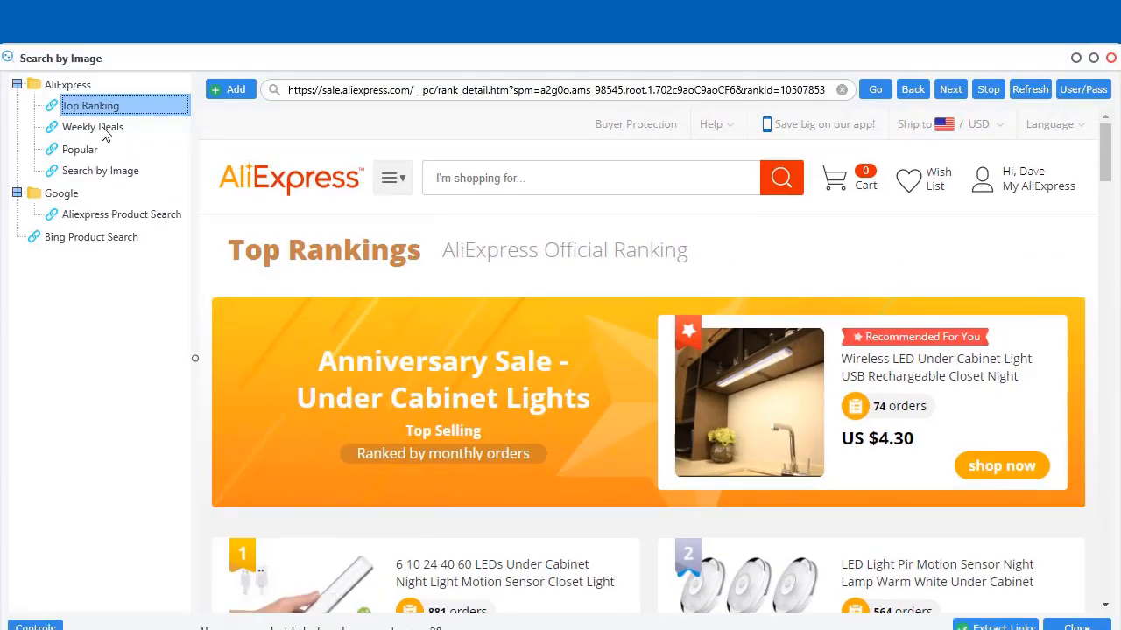
Extract 290 links from Weekly Deals, review the list, and reopen the browser there
click(103, 129)
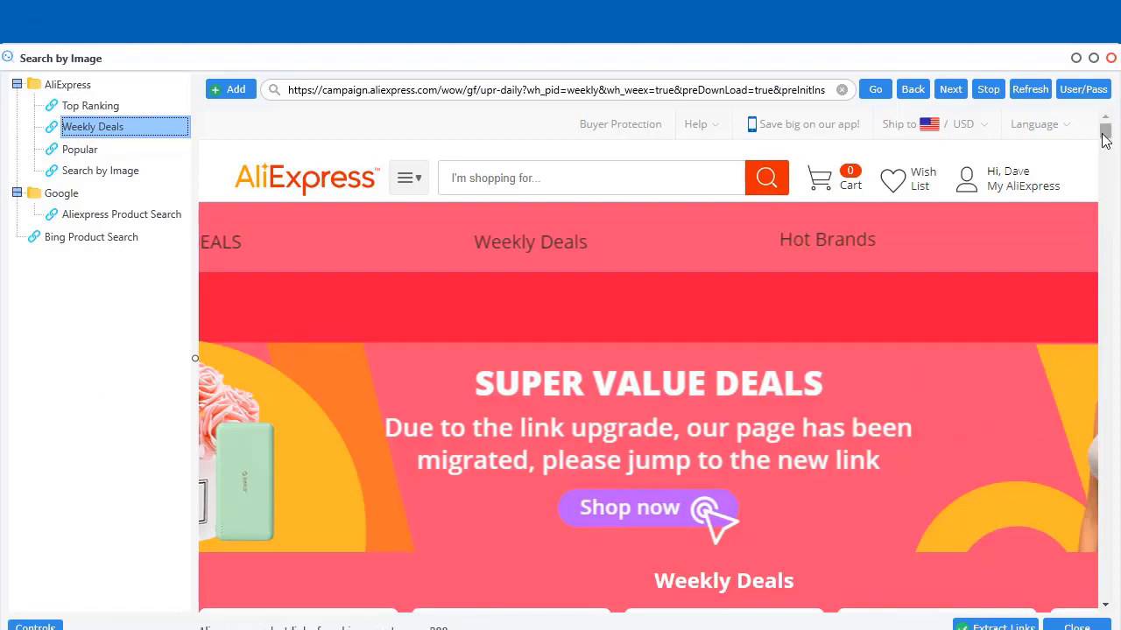
scroll(832, 508, down, 15)
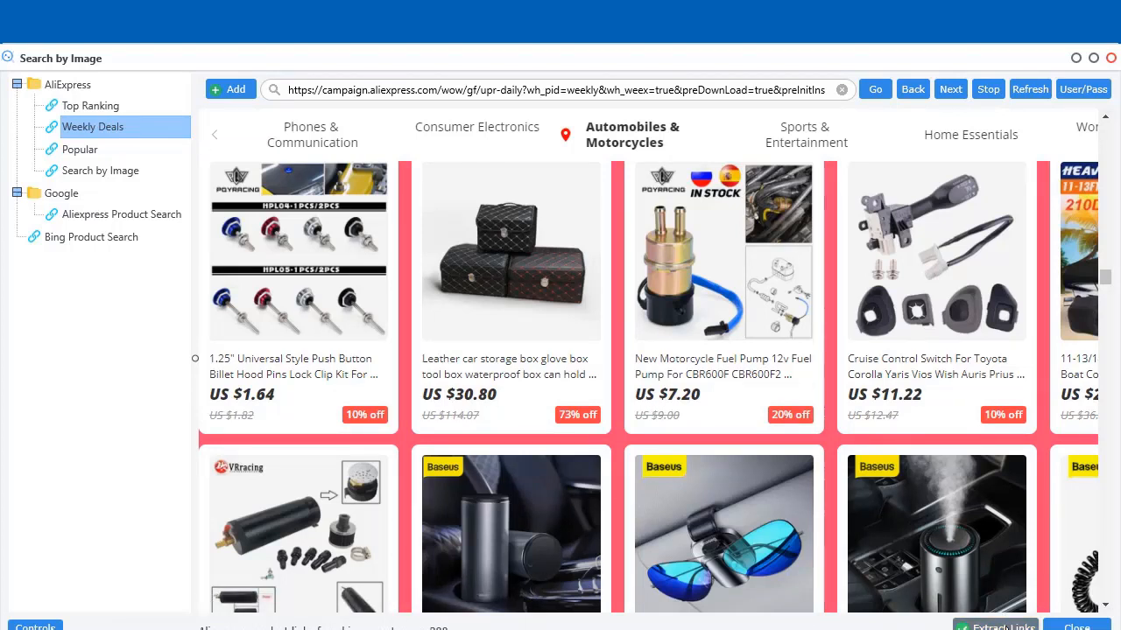
click(1007, 627)
click(774, 441)
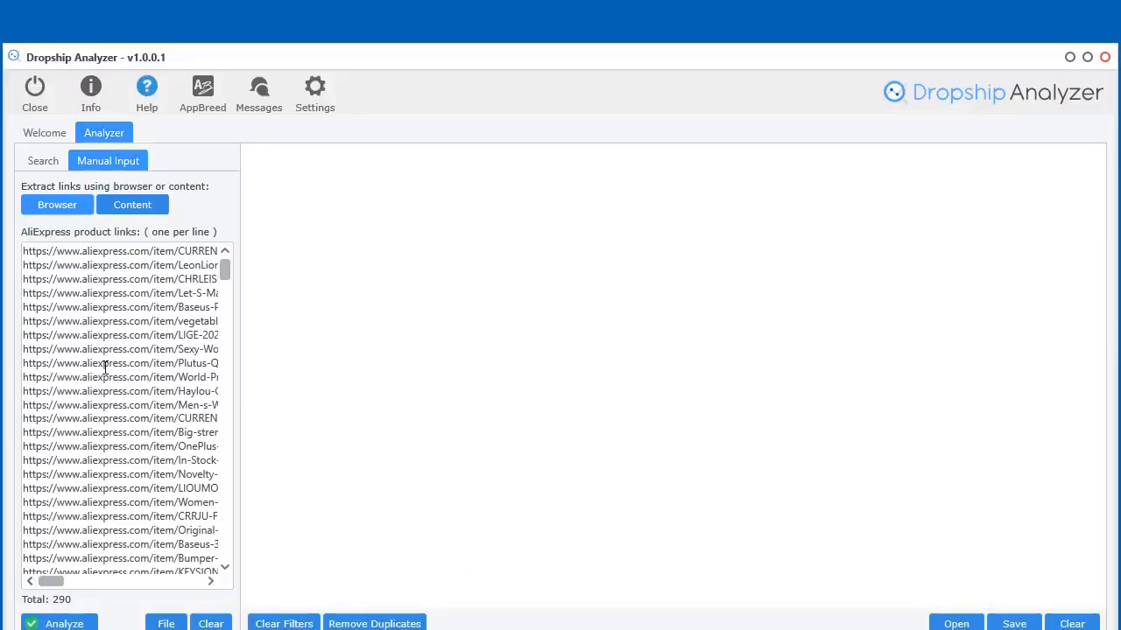
drag(225, 269, 221, 563)
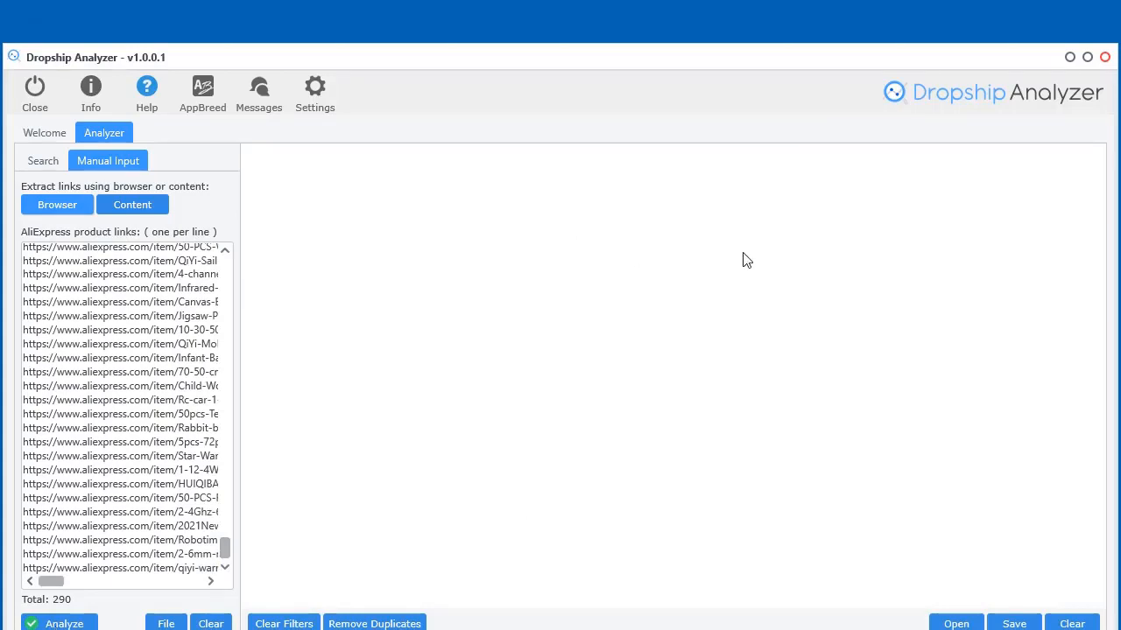
drag(225, 544, 258, 246)
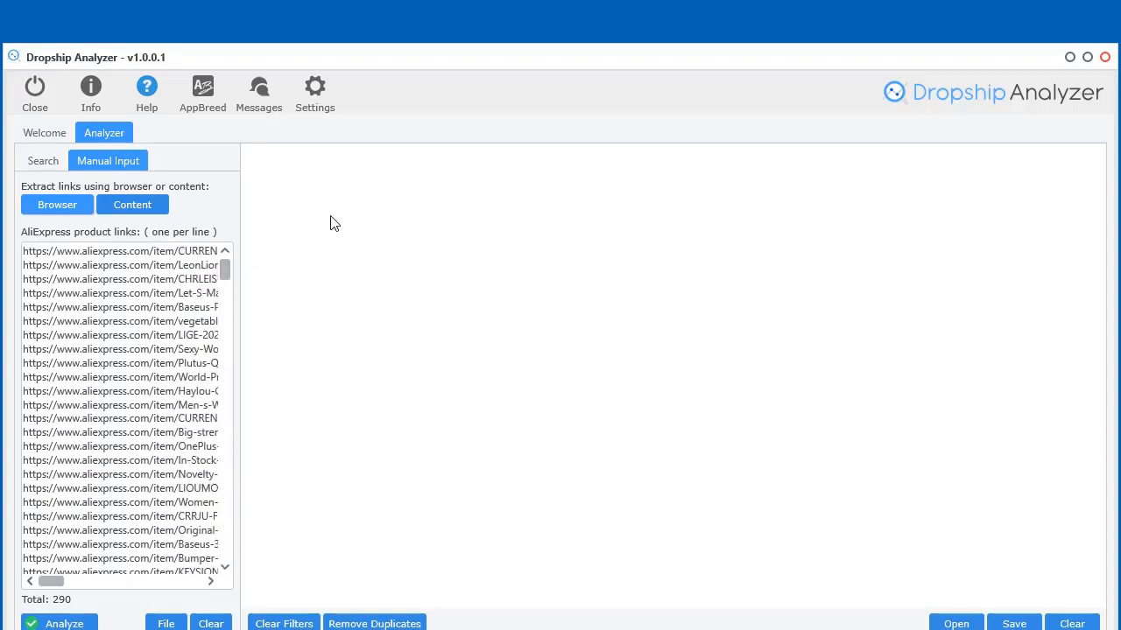
click(70, 210)
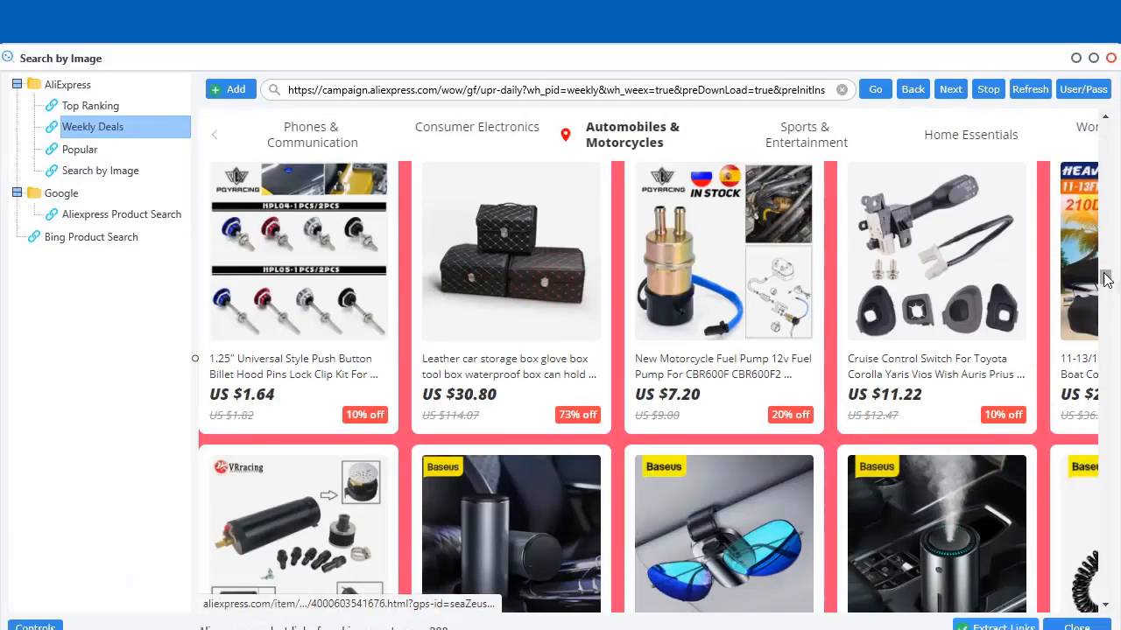
drag(1109, 285, 1110, 131)
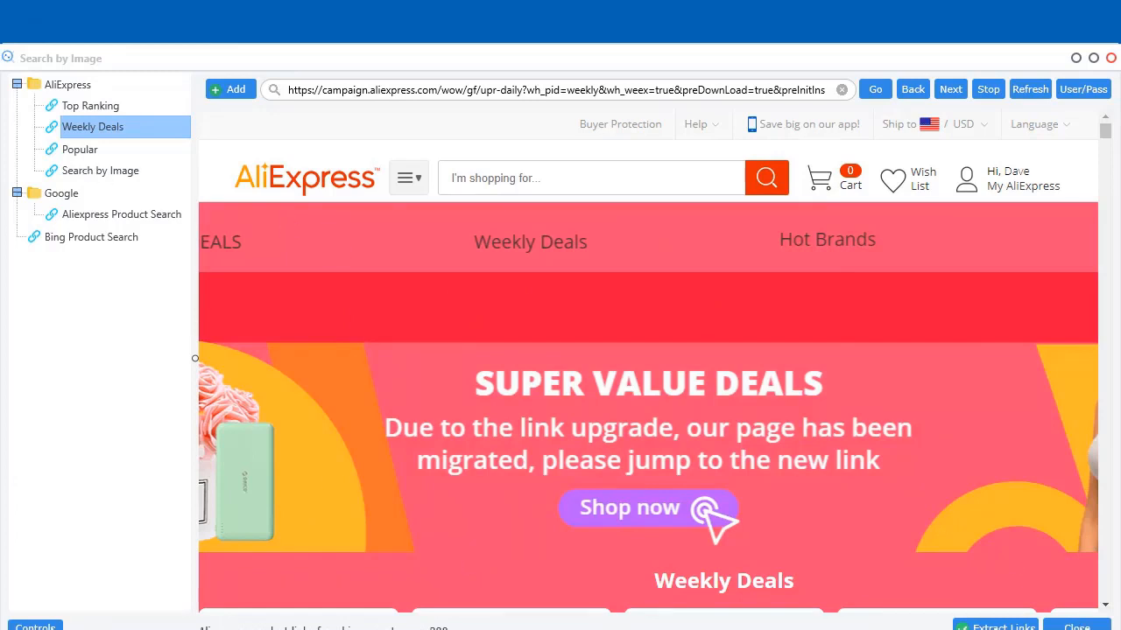
Open the AliExpress Popular categories page and scroll through its categories
click(79, 151)
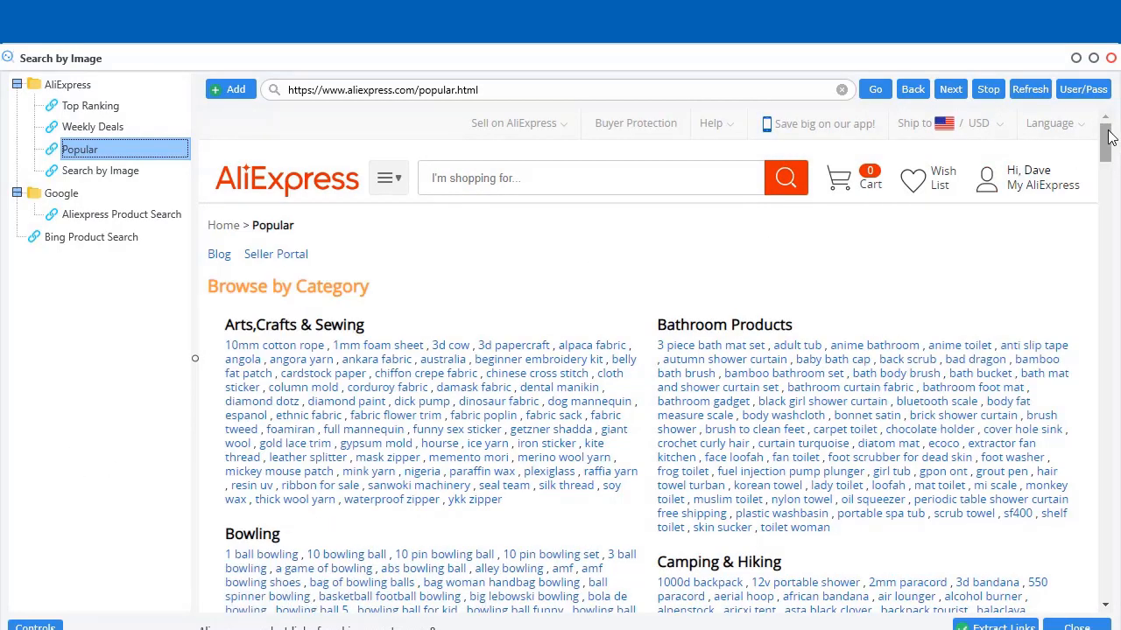
drag(1106, 140, 1105, 578)
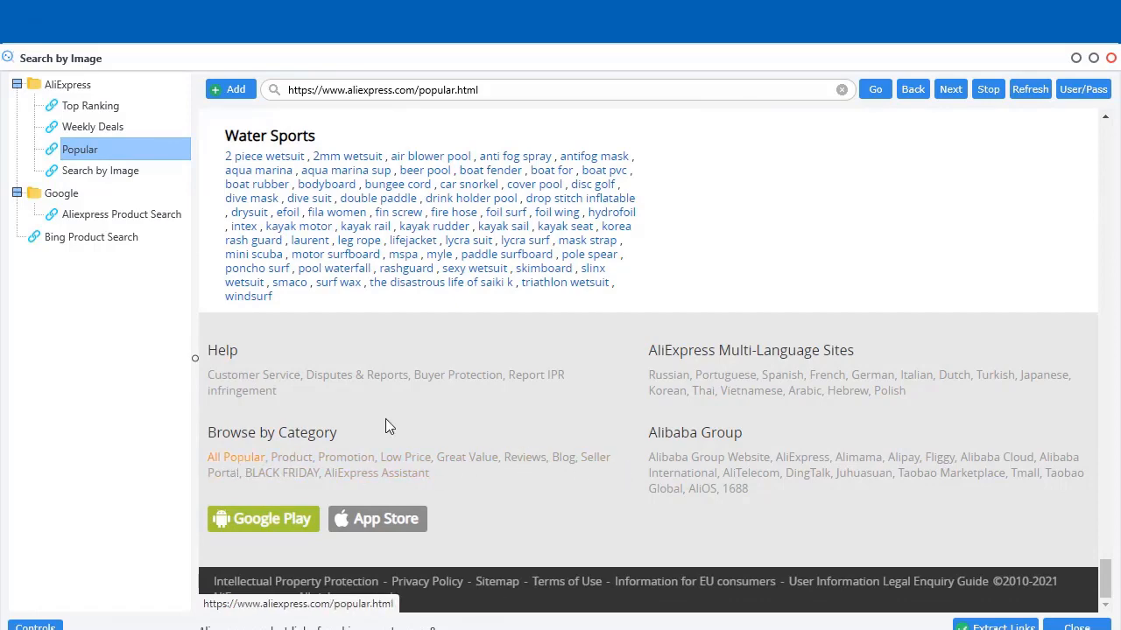
drag(1105, 571, 1105, 152)
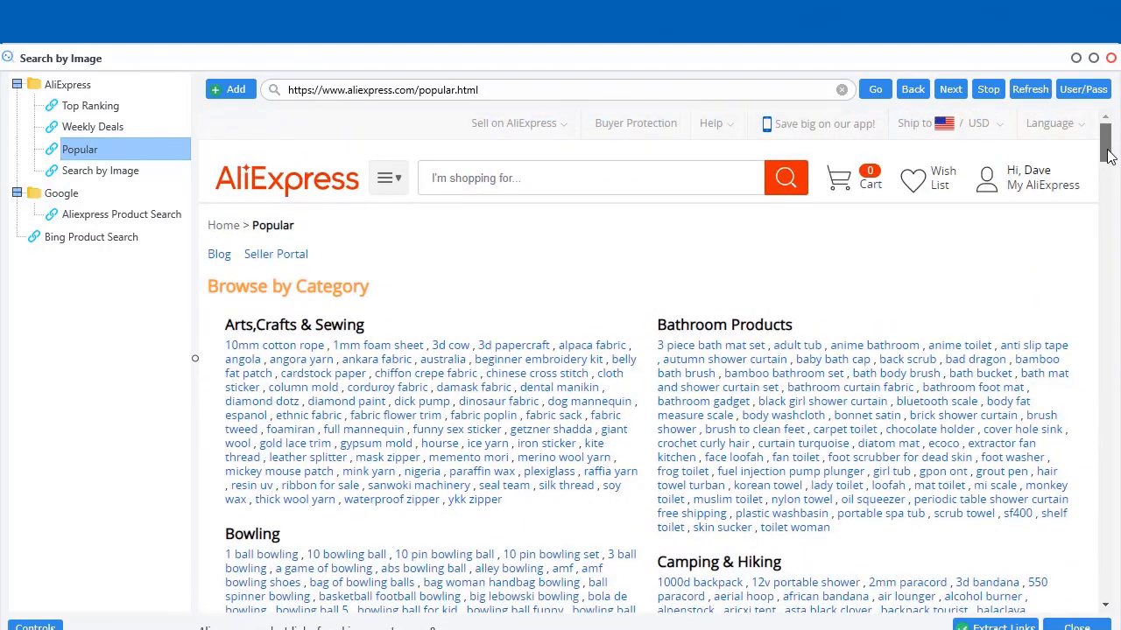
scroll(1110, 154, down, 1)
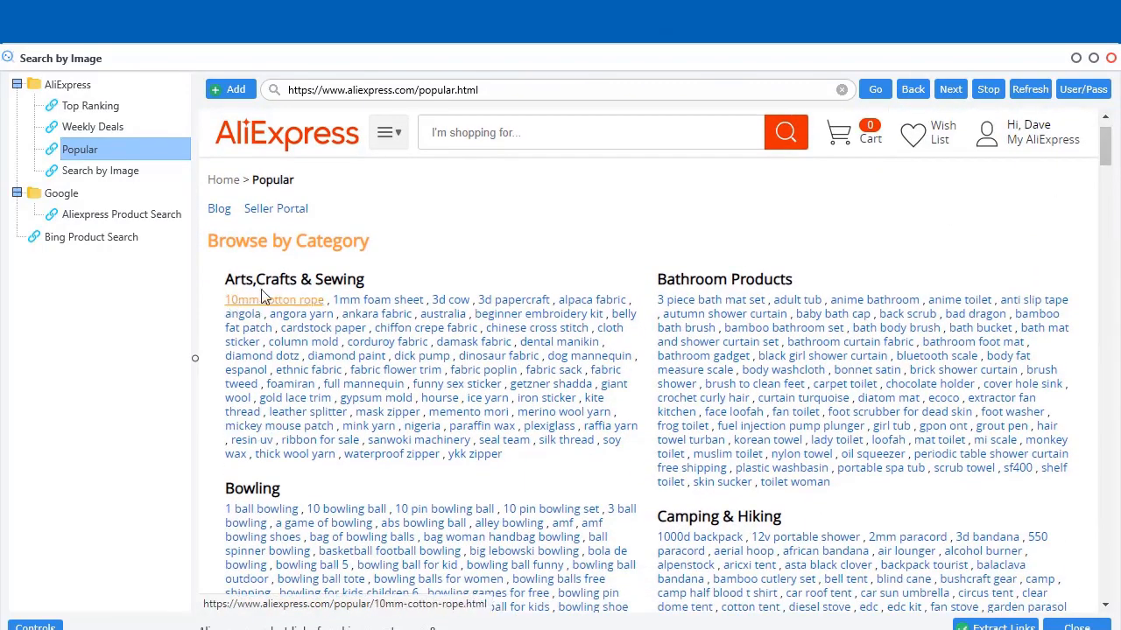
scroll(858, 498, down, 5)
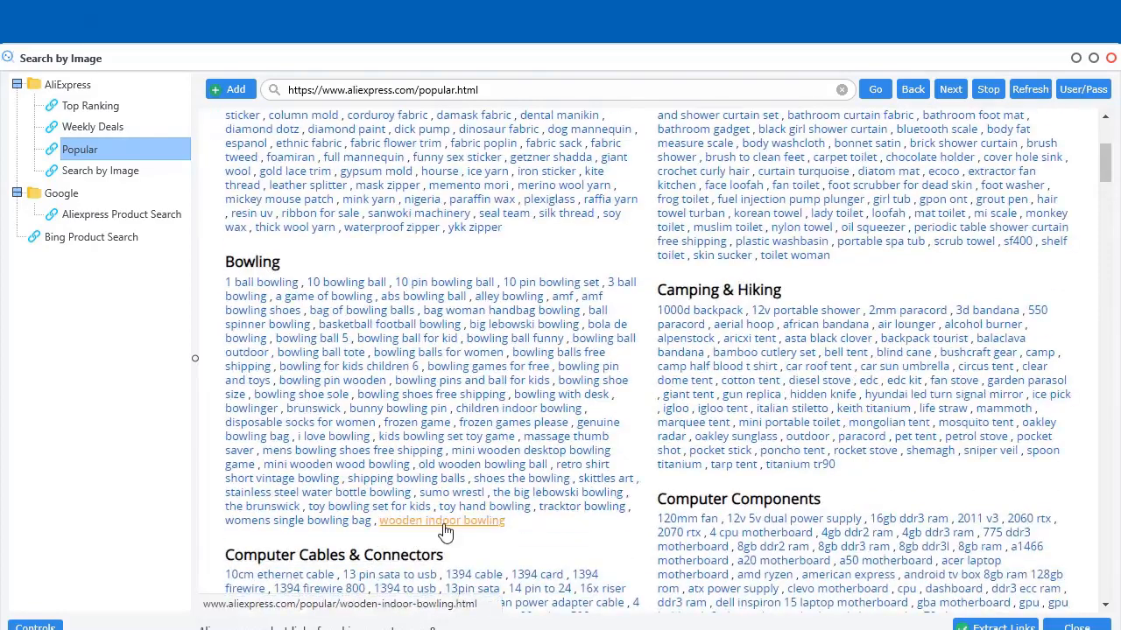
scroll(445, 532, up, 6)
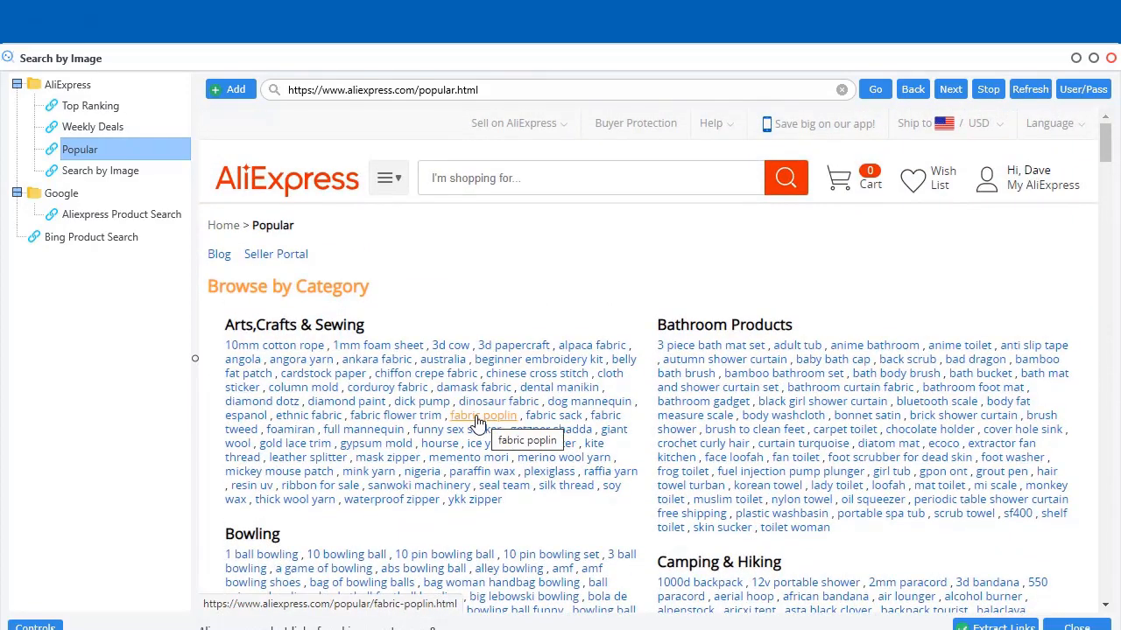
Open the fabric poplin listings and extract their 60 product links
click(477, 422)
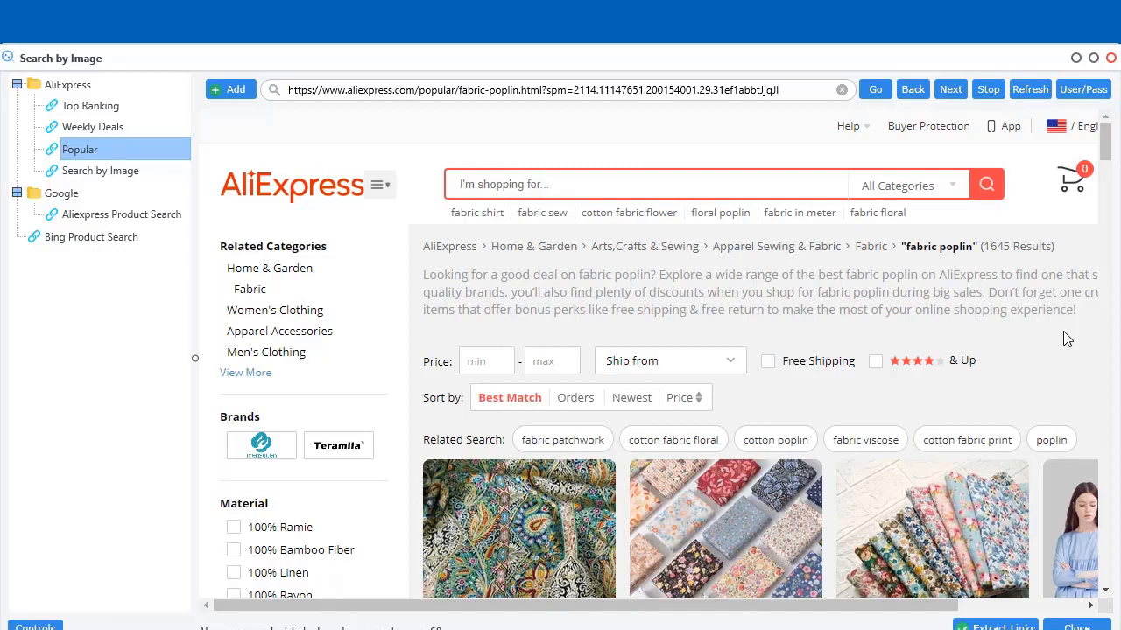
scroll(1065, 338, down, 5)
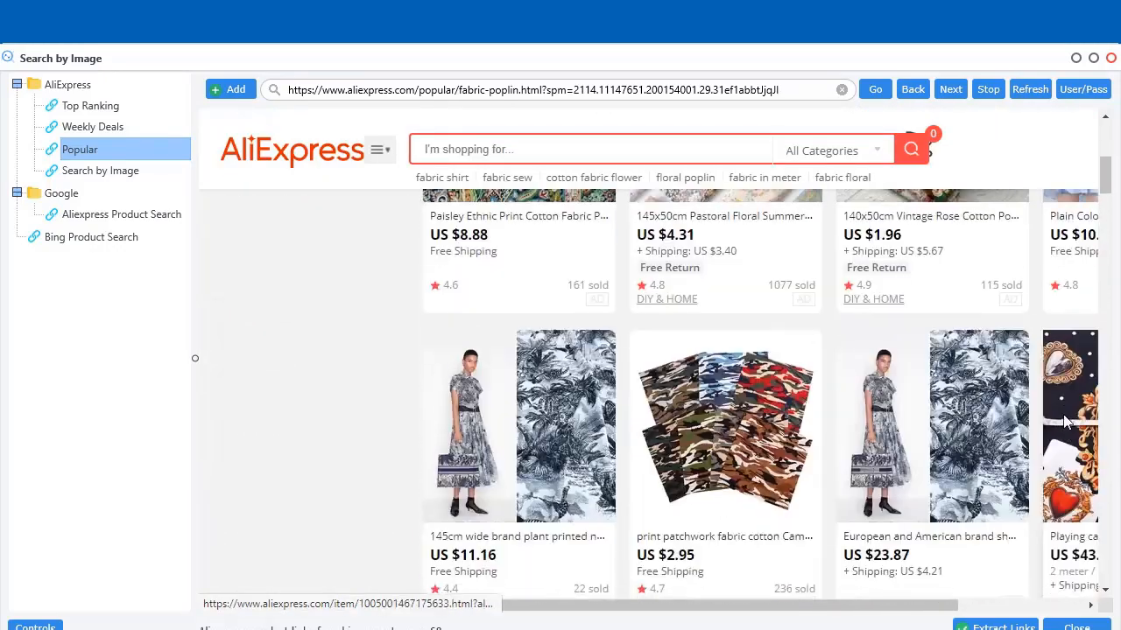
scroll(1065, 423, up, 3)
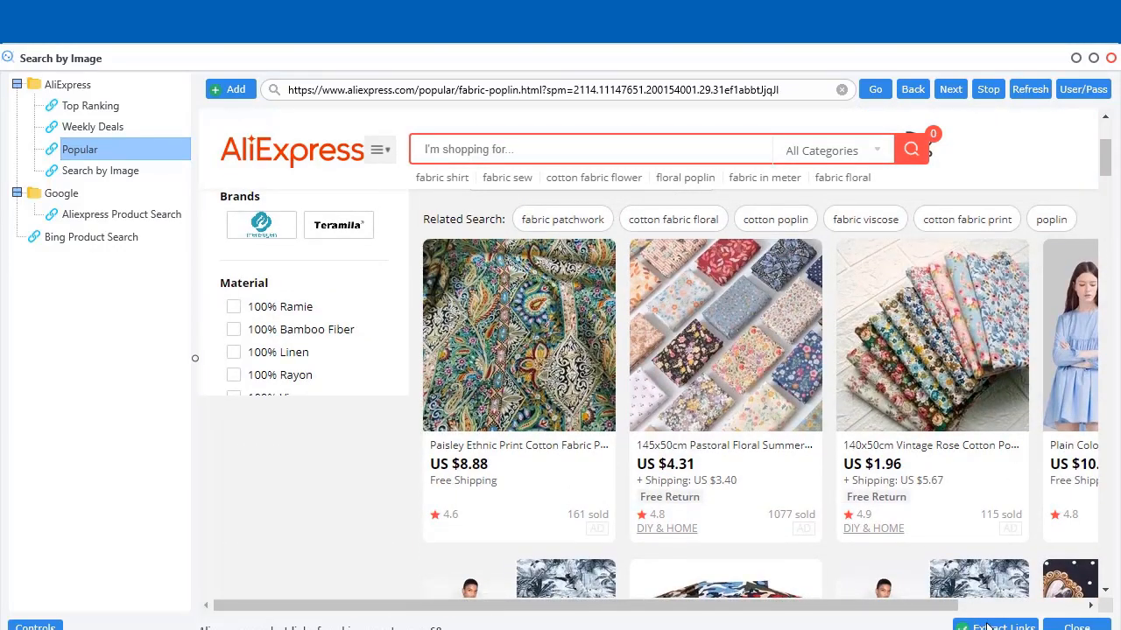
click(998, 627)
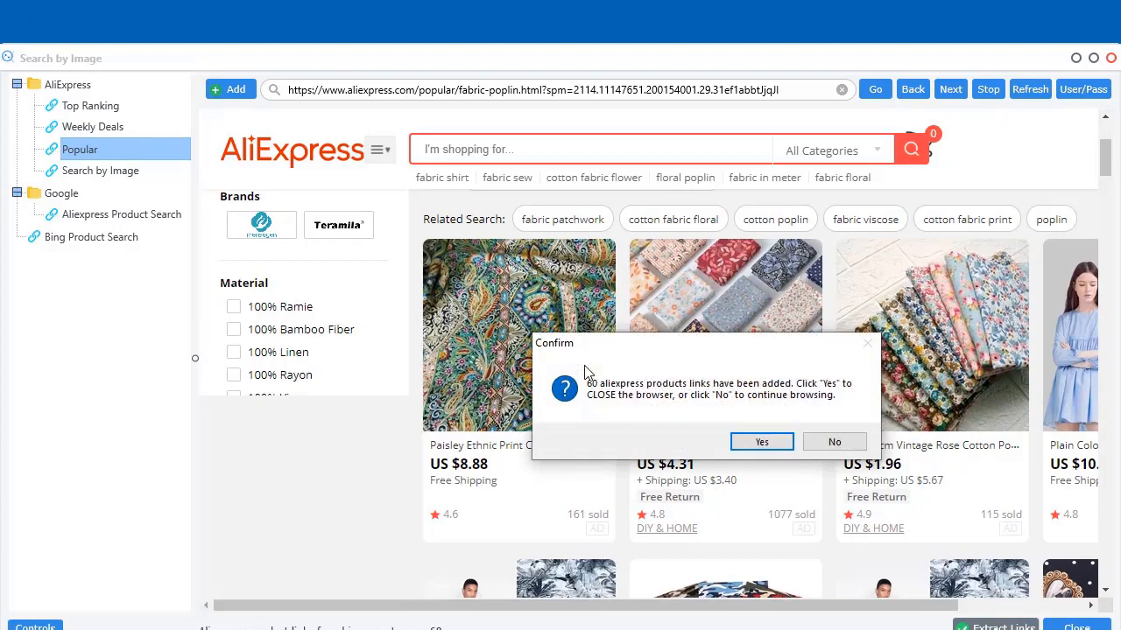
click(760, 443)
Empty the 350-link list and reopen the built-in browser
scroll(229, 287, down, 1)
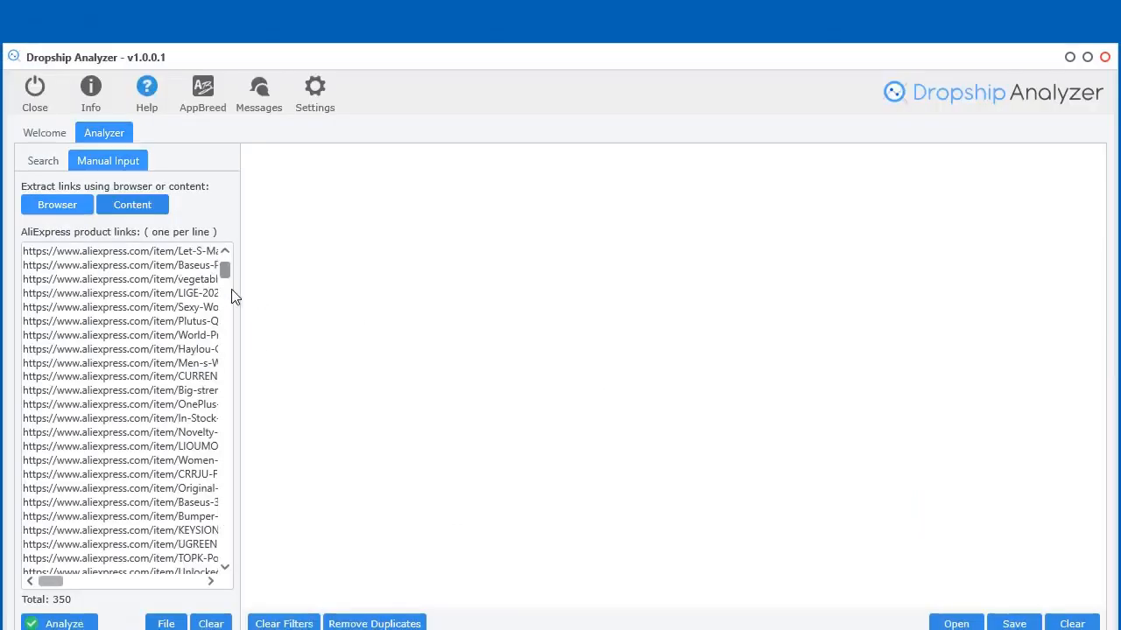
drag(231, 289, 231, 626)
click(210, 623)
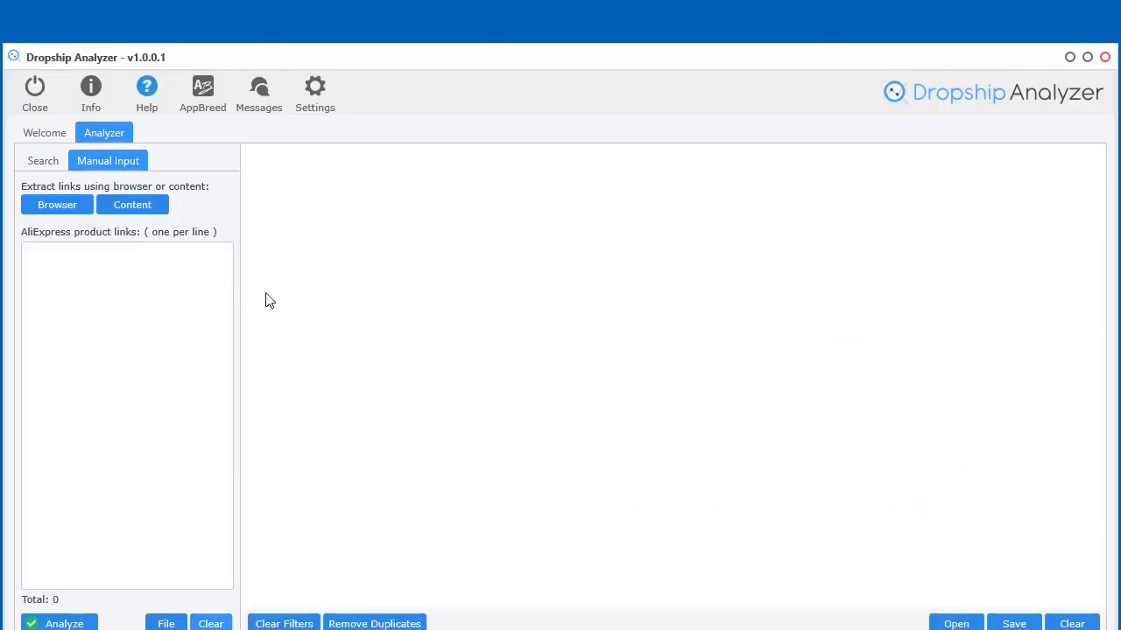
click(50, 212)
Return to Popular categories, then load the saved Google Aliexpress Product Search
scroll(690, 423, up, 2)
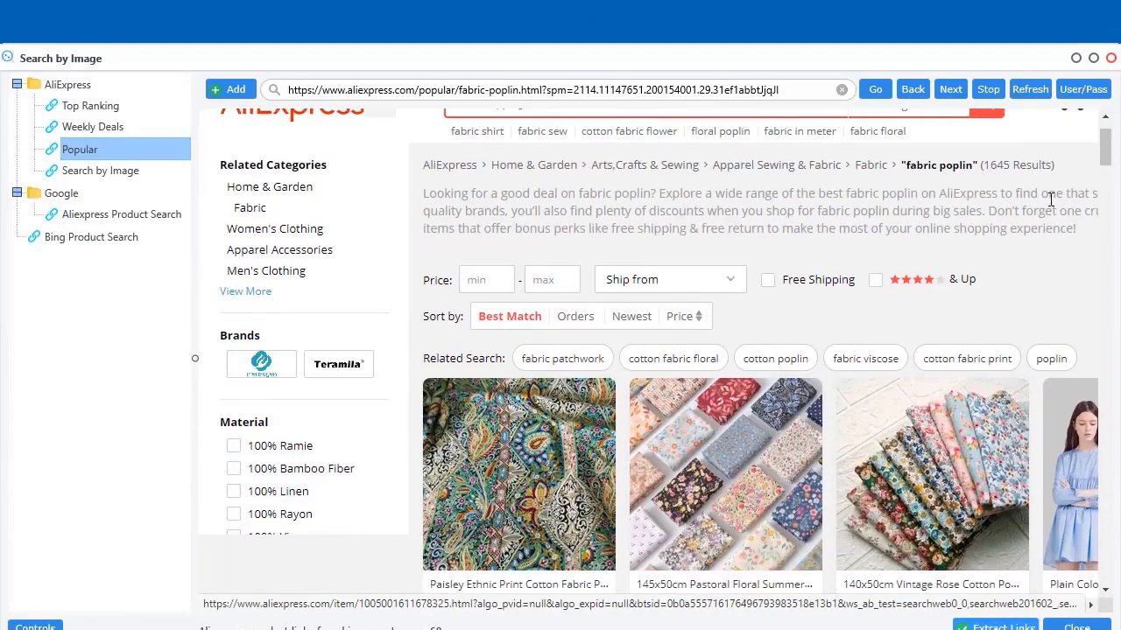
drag(1104, 158, 1106, 138)
double_click(520, 270)
key(alt+Left)
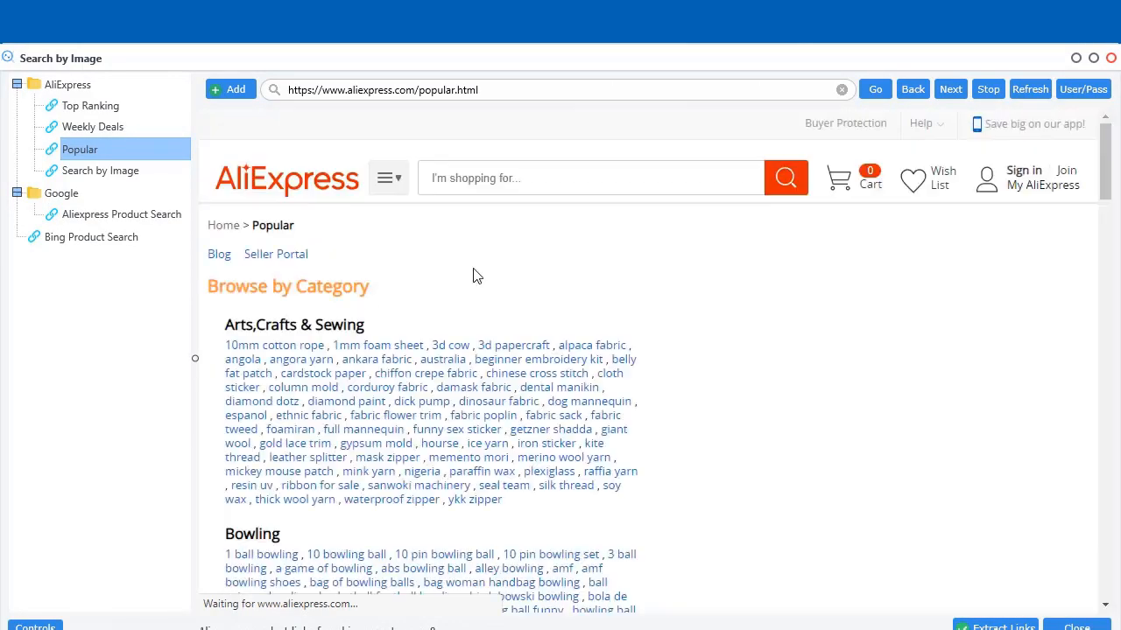
scroll(765, 395, down, 20)
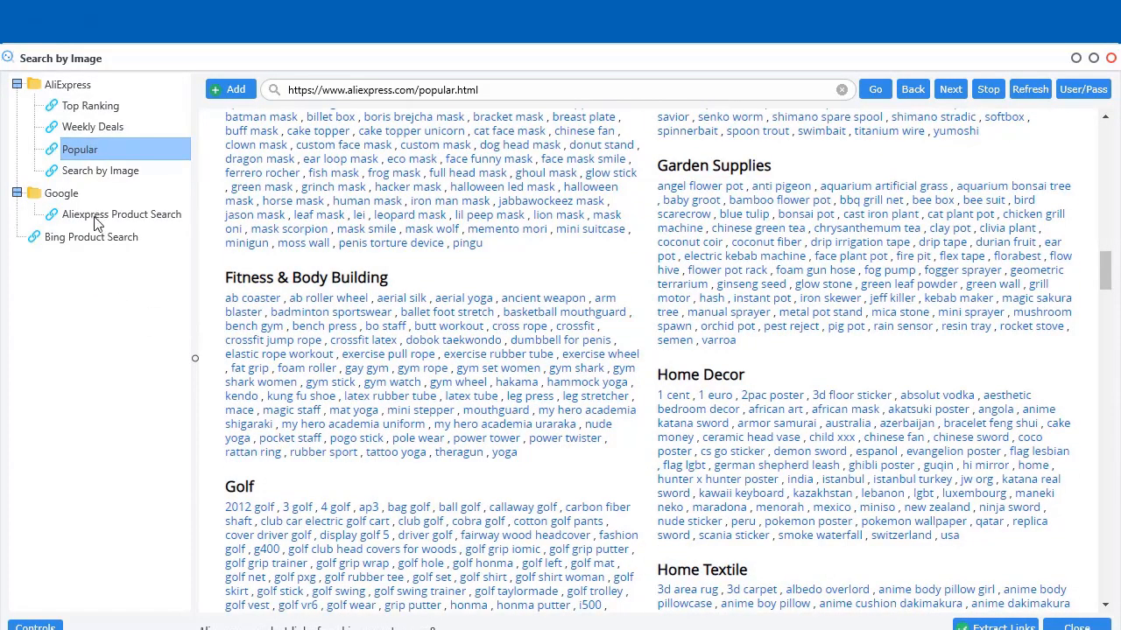
scroll(718, 355, up, 20)
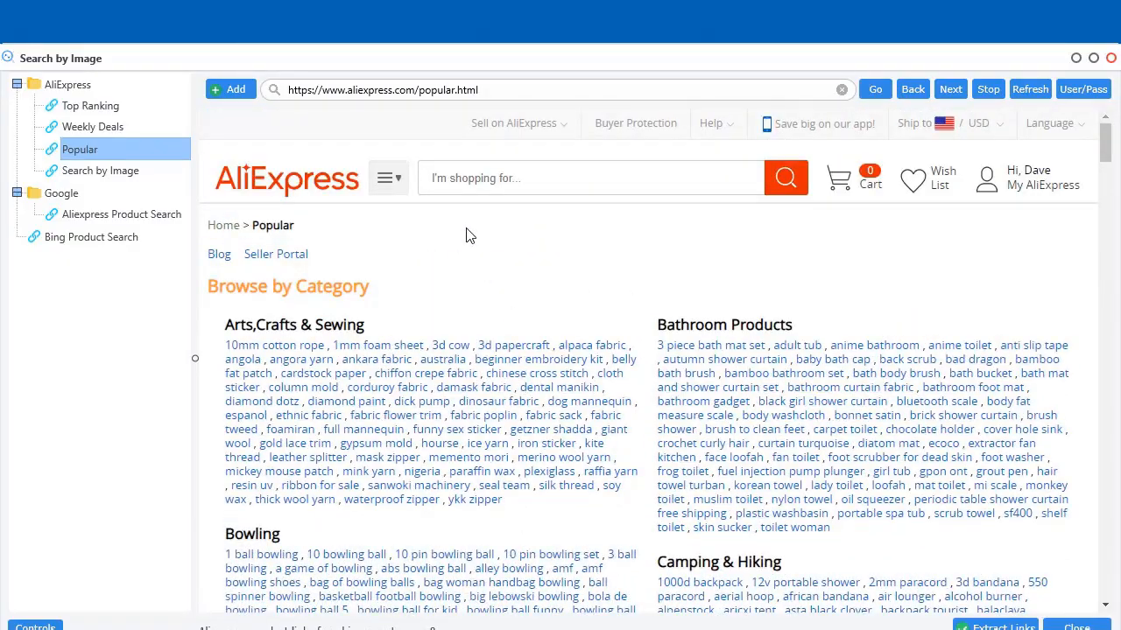
click(97, 217)
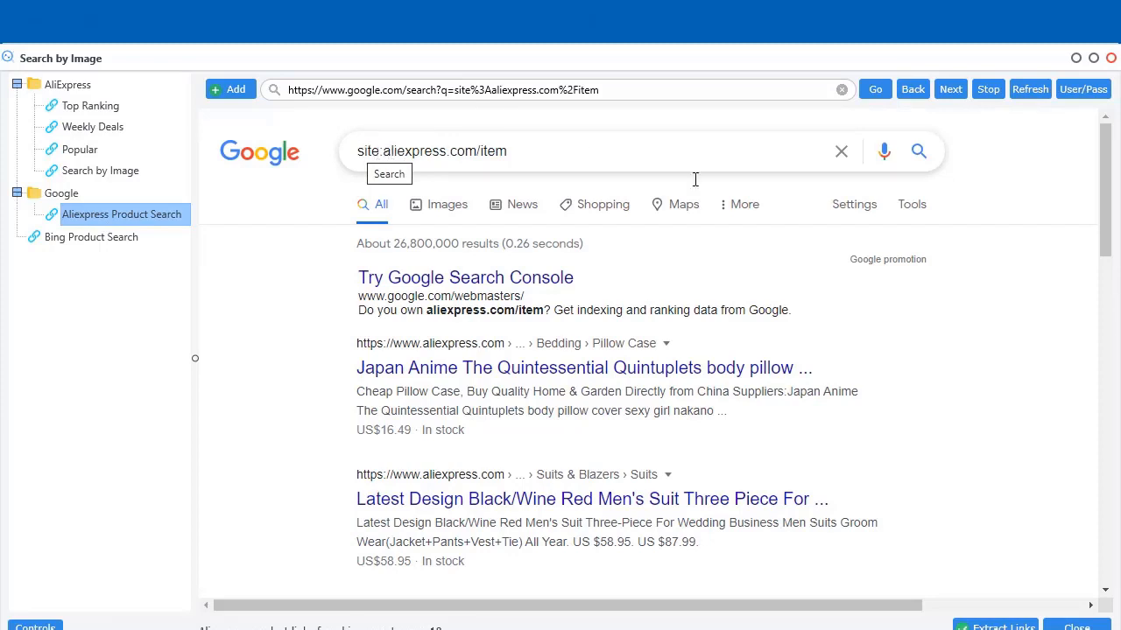
Search Google for site:aliexpress.com/item "mug" "mother" and add the 22 resulting links
mouse_move(1107, 202)
mouse_down()
mouse_move(1109, 473)
mouse_move(1110, 200)
mouse_up()
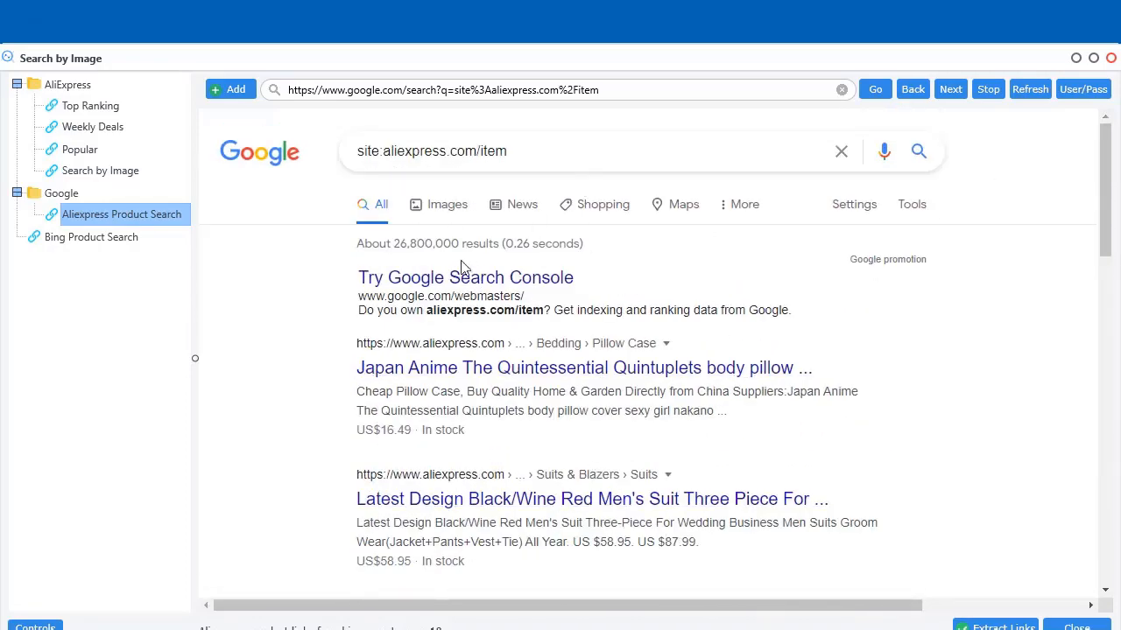
drag(459, 244, 396, 245)
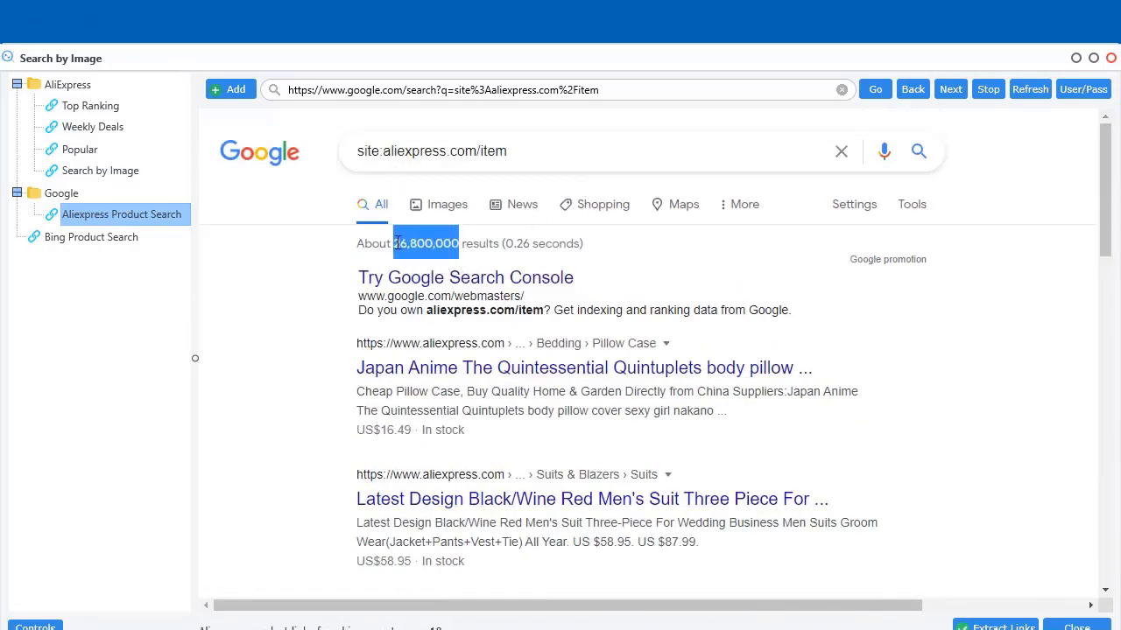
click(1037, 385)
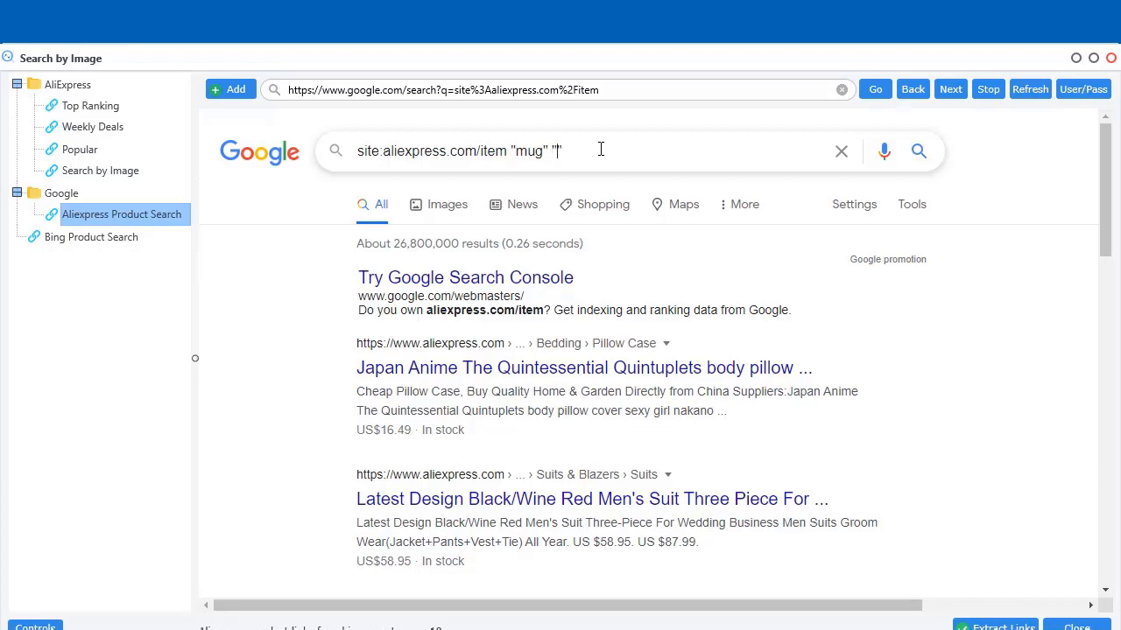
text(other)
click(920, 159)
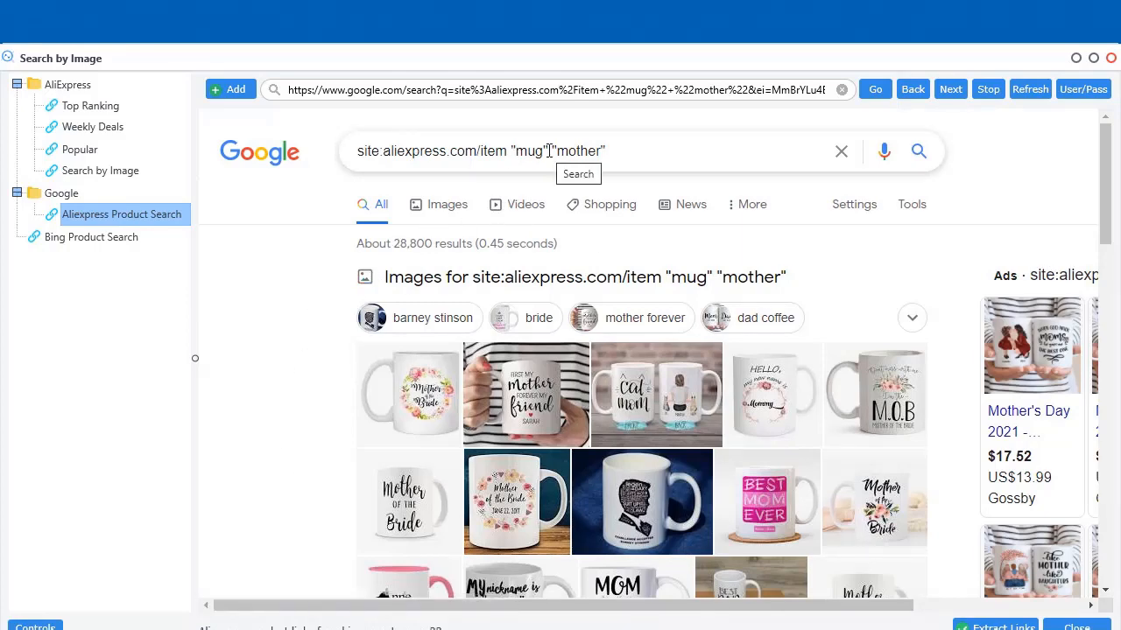
scroll(278, 443, down, 5)
scroll(278, 443, down, 5)
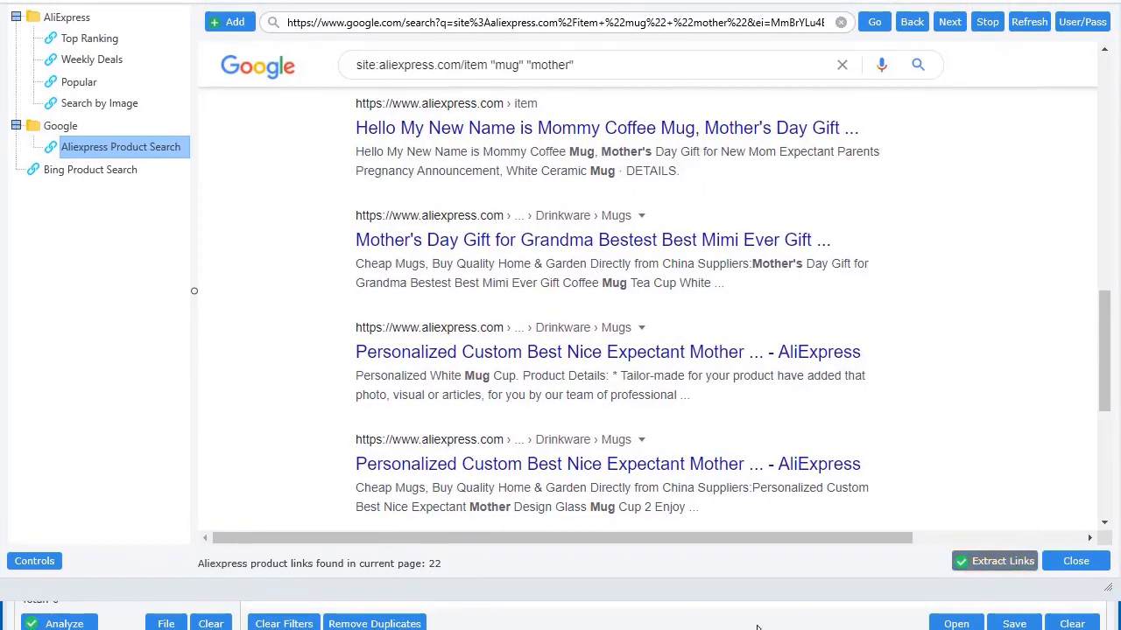
click(745, 441)
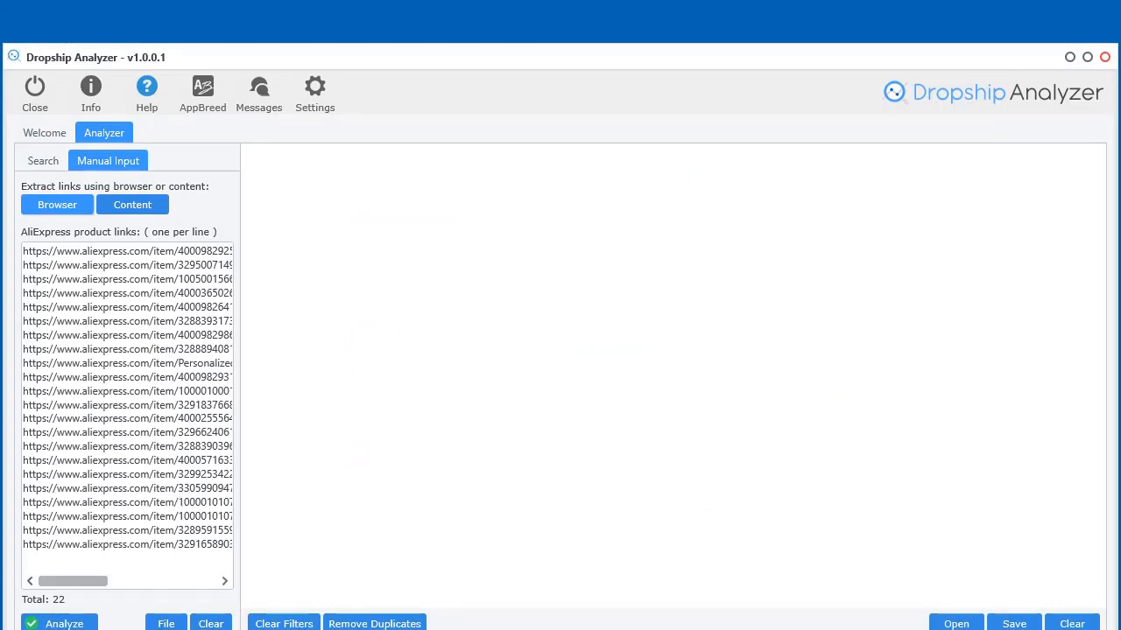
Append 'mothers day' to the Bing Product Search query and extract its 6 links into the list, making 28
click(79, 204)
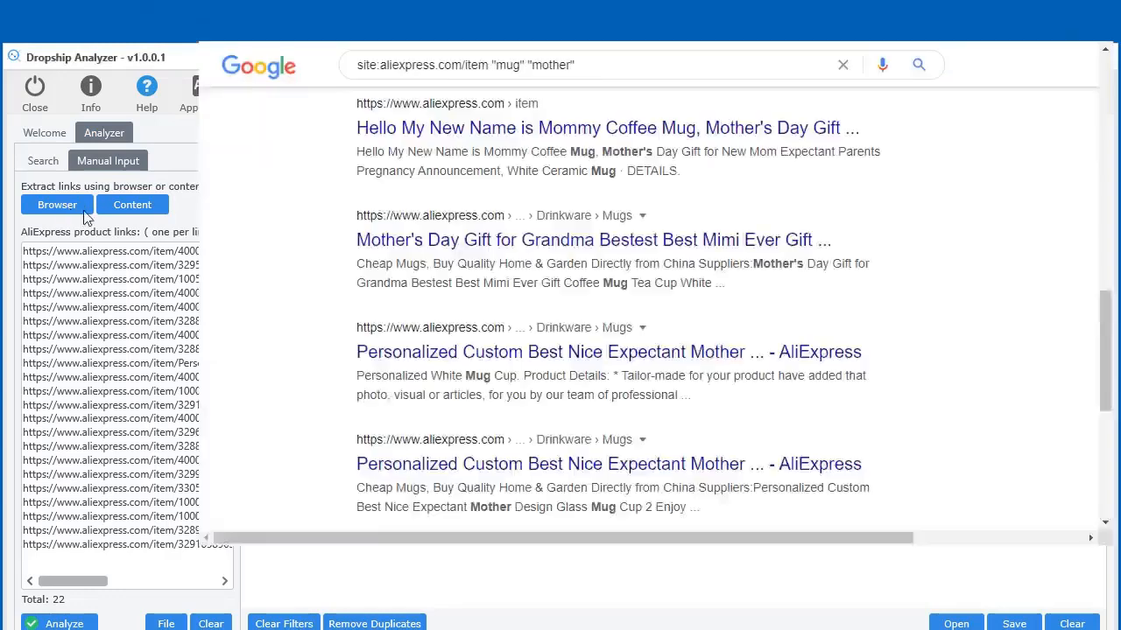
click(103, 245)
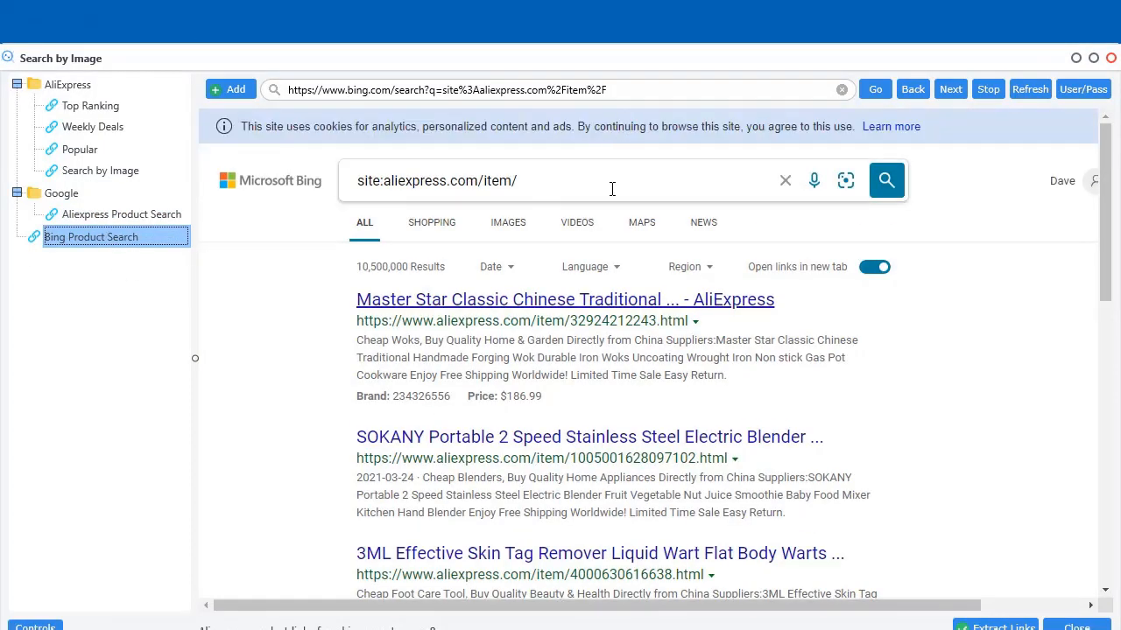
click(612, 190)
text("mother)
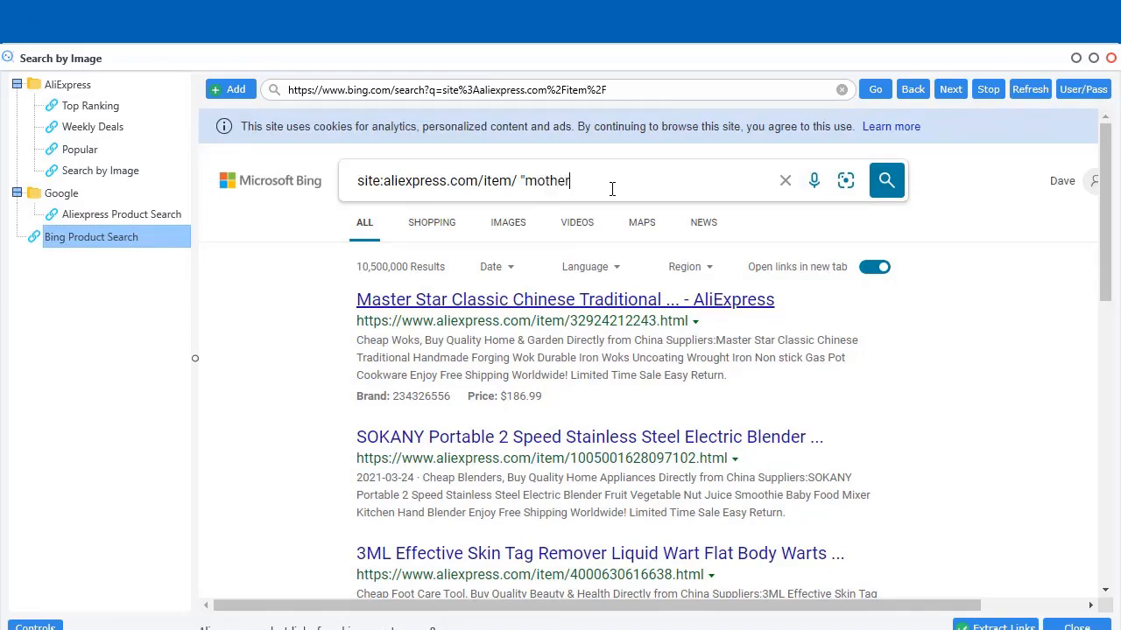
text(s day)
text(")
key(Return)
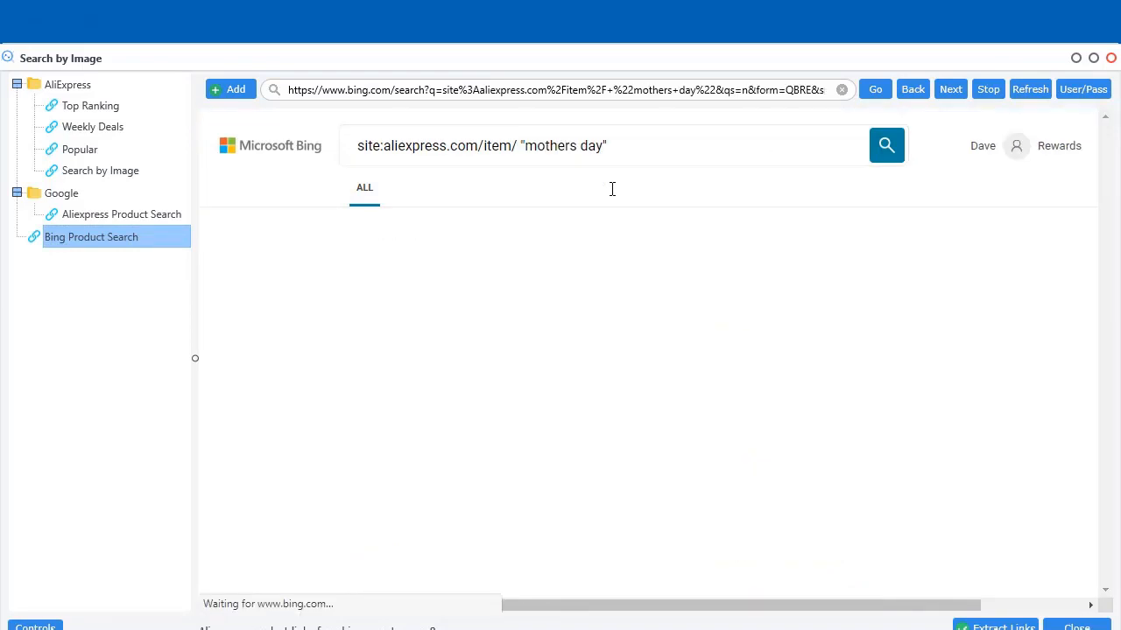
scroll(254, 412, down, 3)
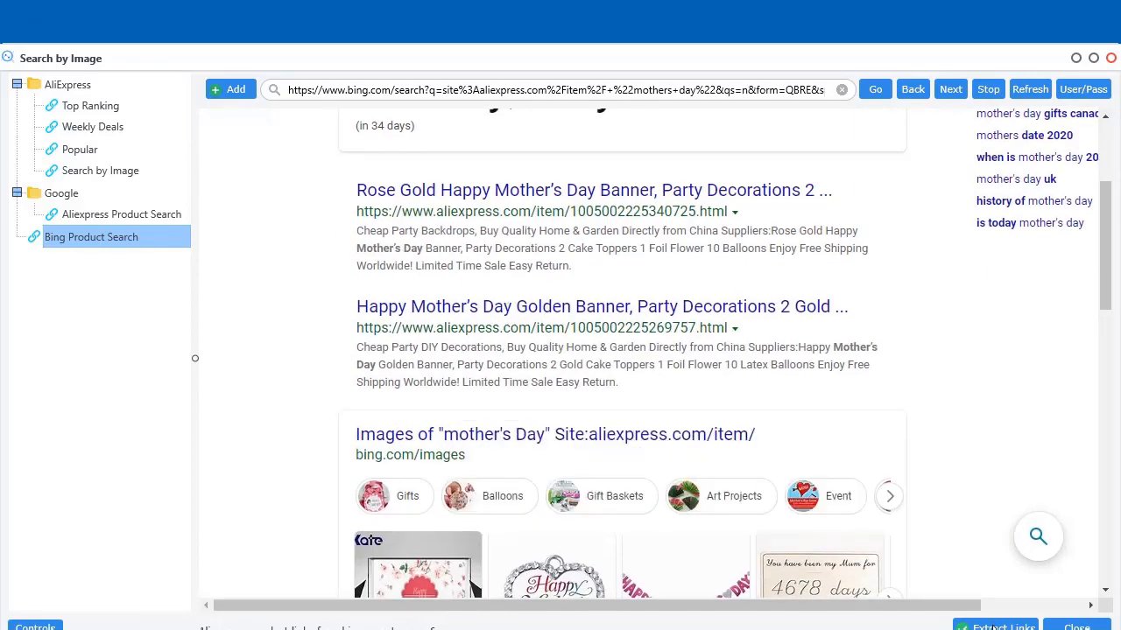
click(779, 447)
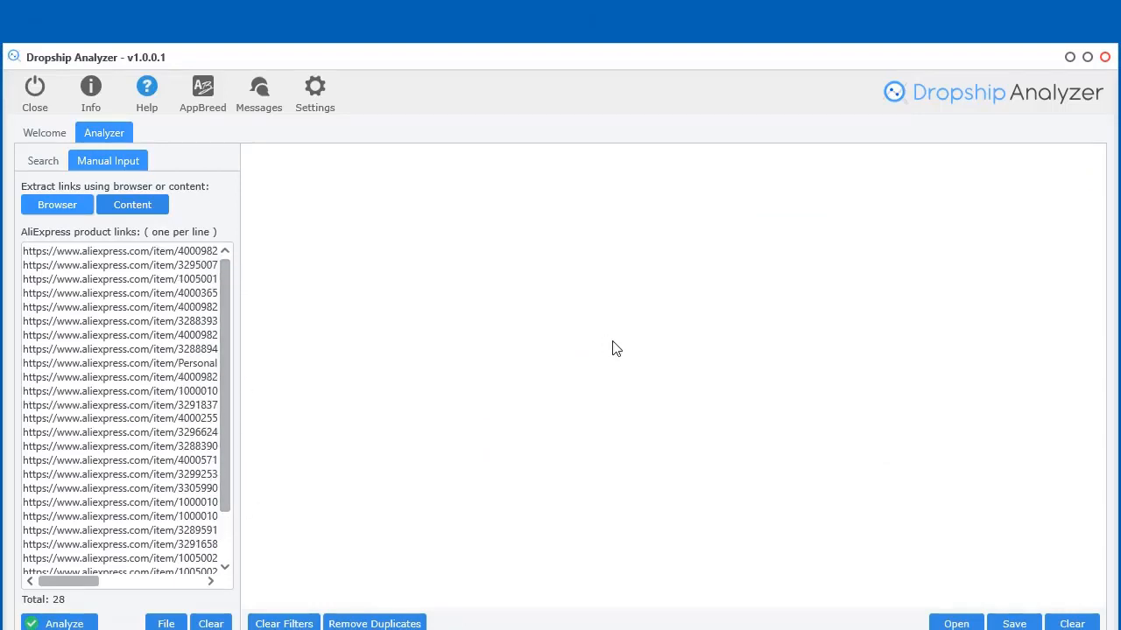
Analyze all 28 links, review the 22 mug items' price and sales columns, and reopen the browser
click(44, 624)
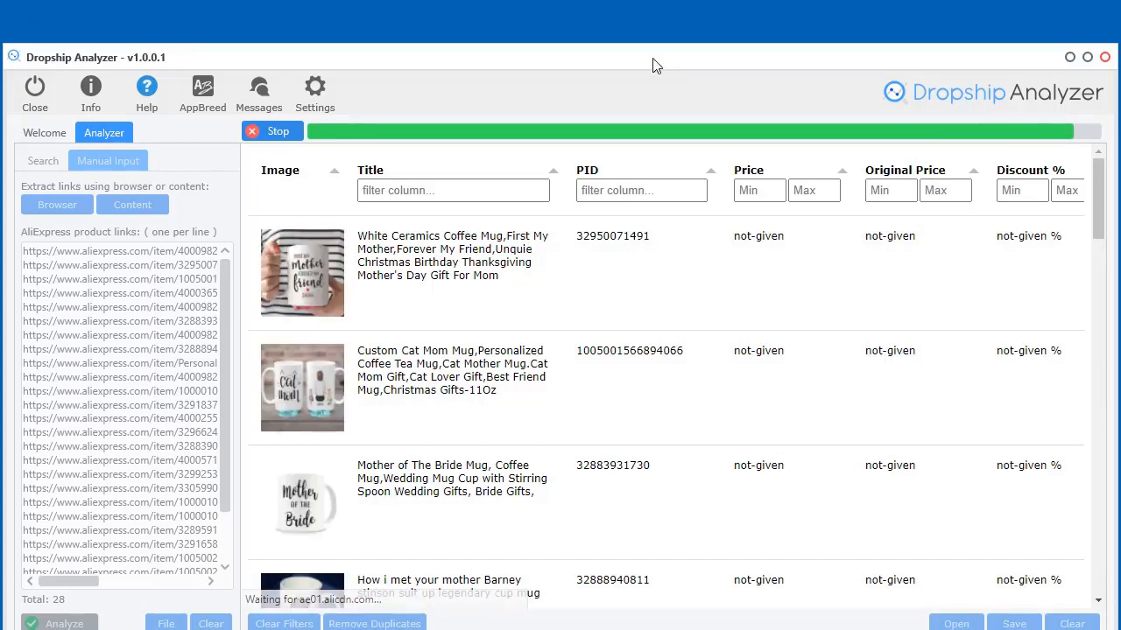
drag(656, 66, 663, 13)
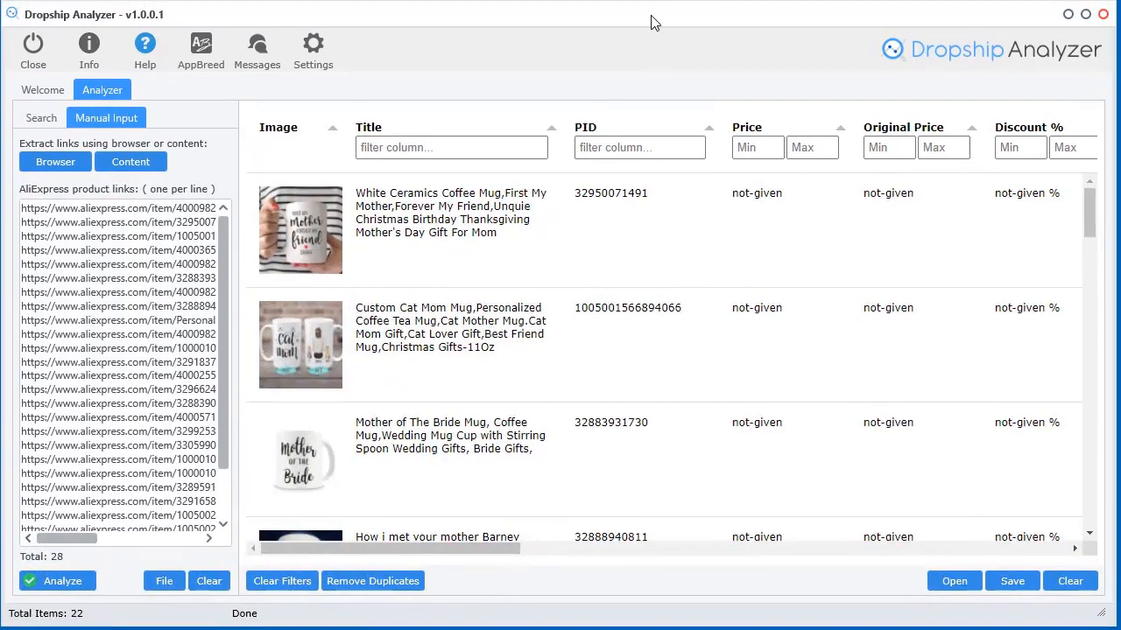
drag(383, 551, 979, 560)
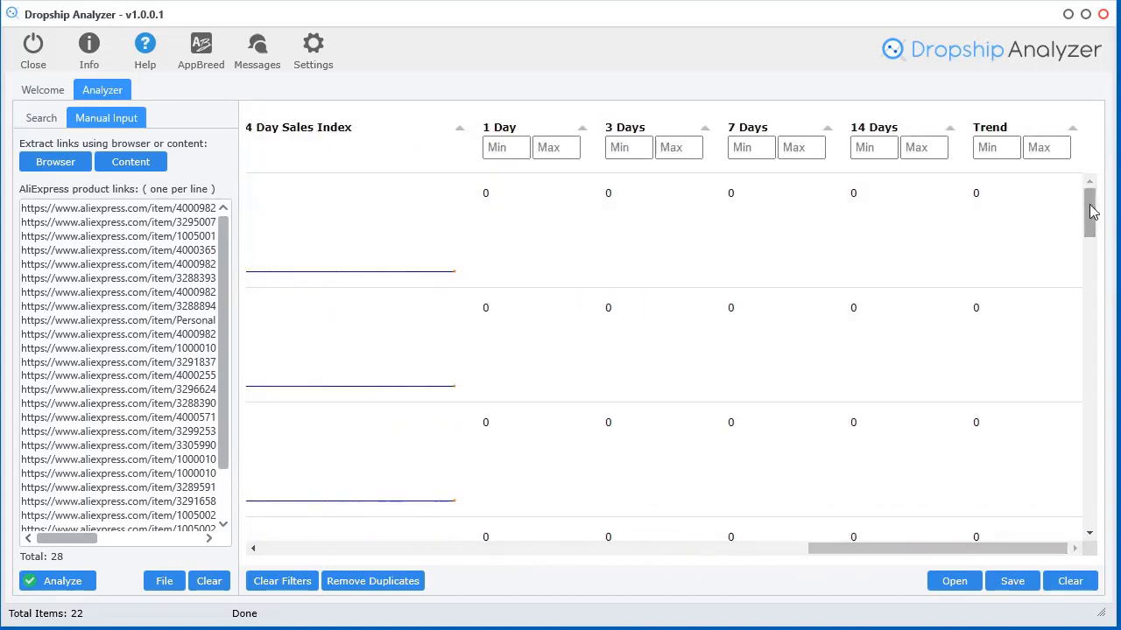
mouse_move(396, 481)
scroll(407, 473, down, 5)
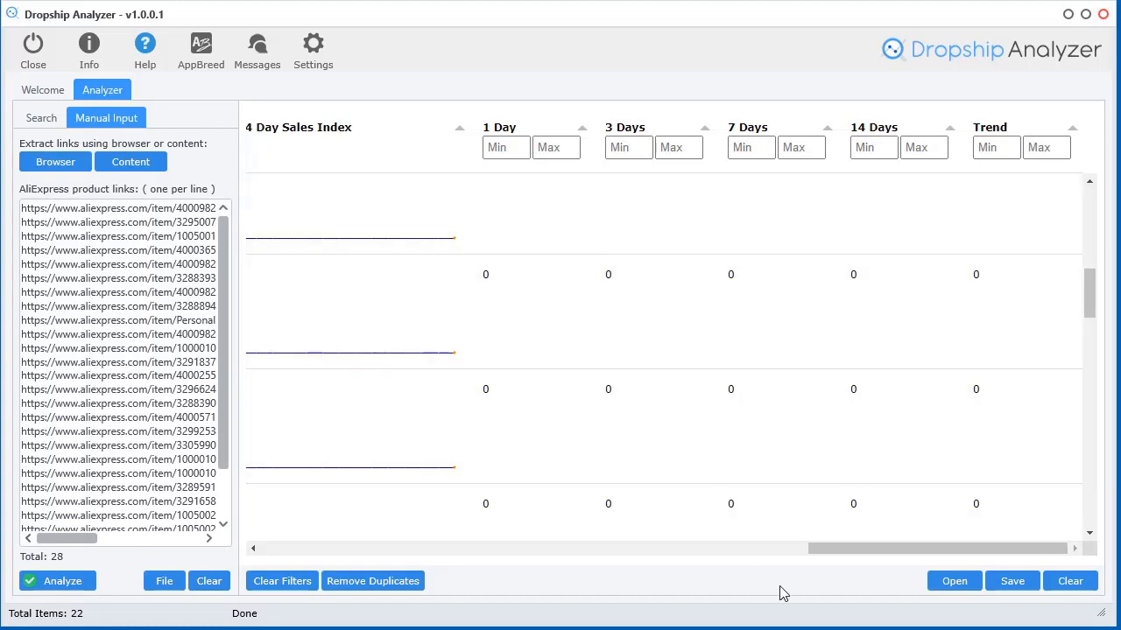
click(73, 165)
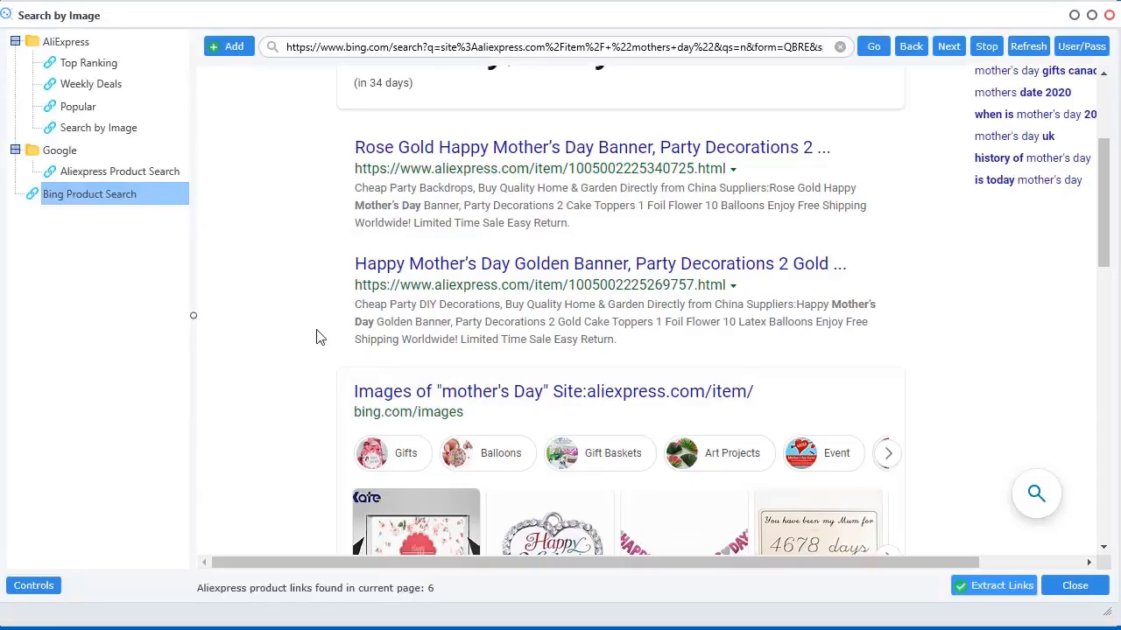
Bookmark the current Bing search as 'Mothers day Mug Bing Search' in a new Bing folder
scroll(1023, 387, down, 3)
scroll(1024, 387, down, 2)
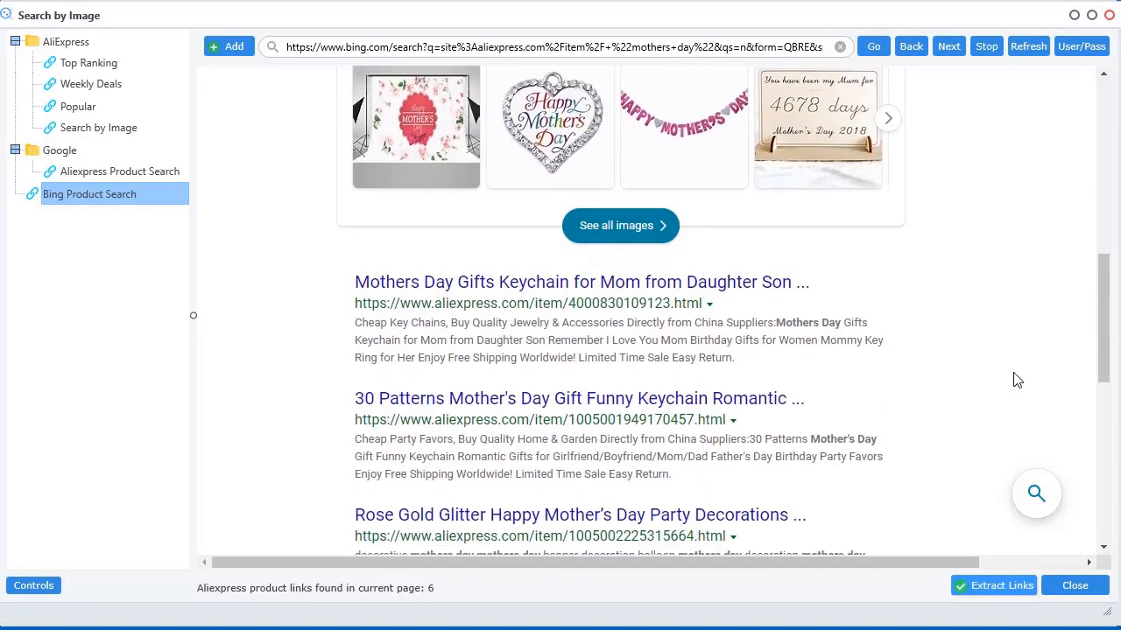
click(1075, 586)
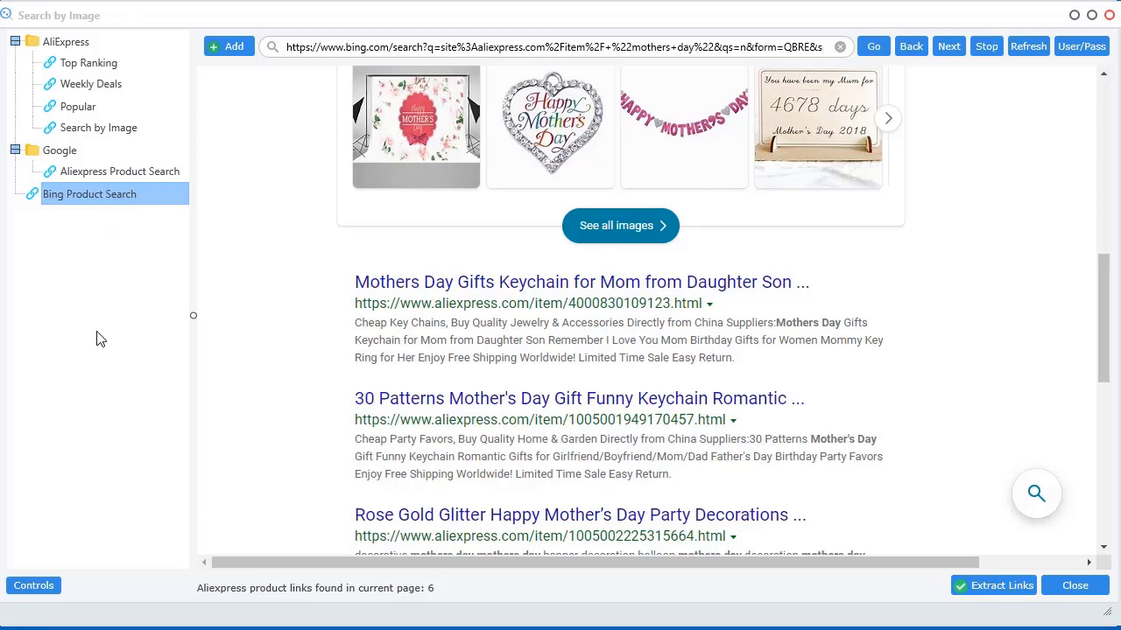
click(82, 286)
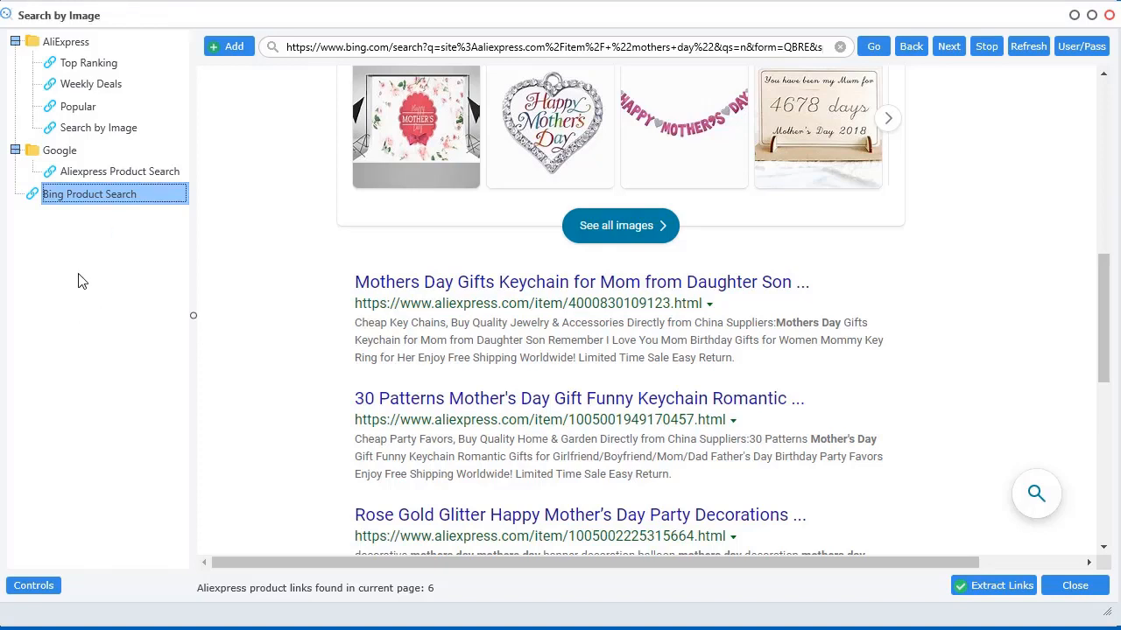
drag(1103, 332, 575, 117)
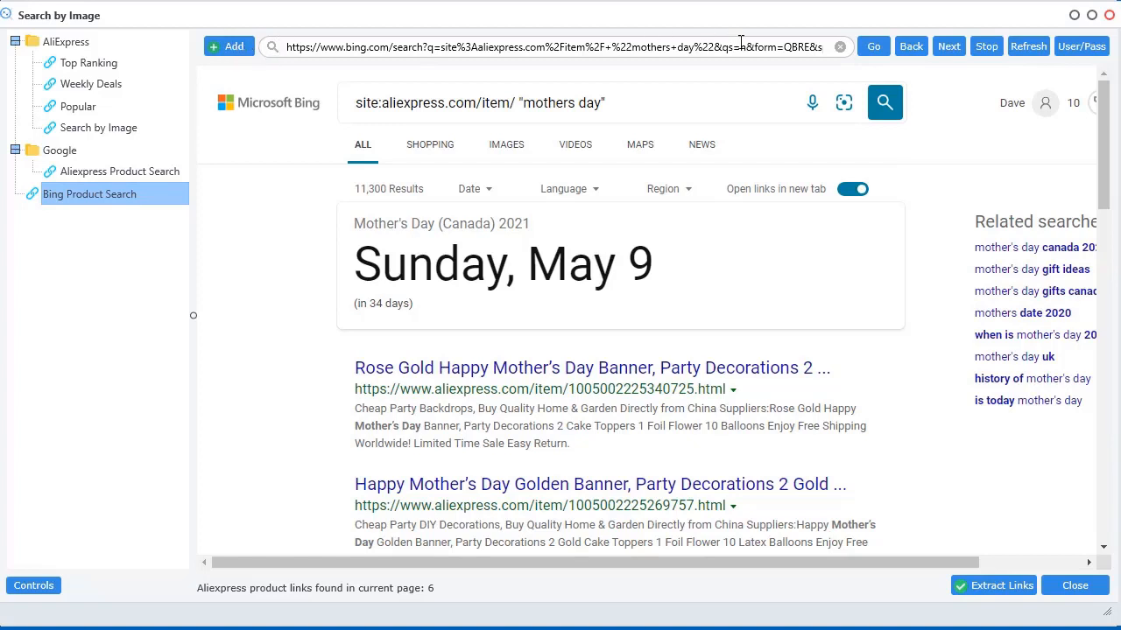
click(223, 43)
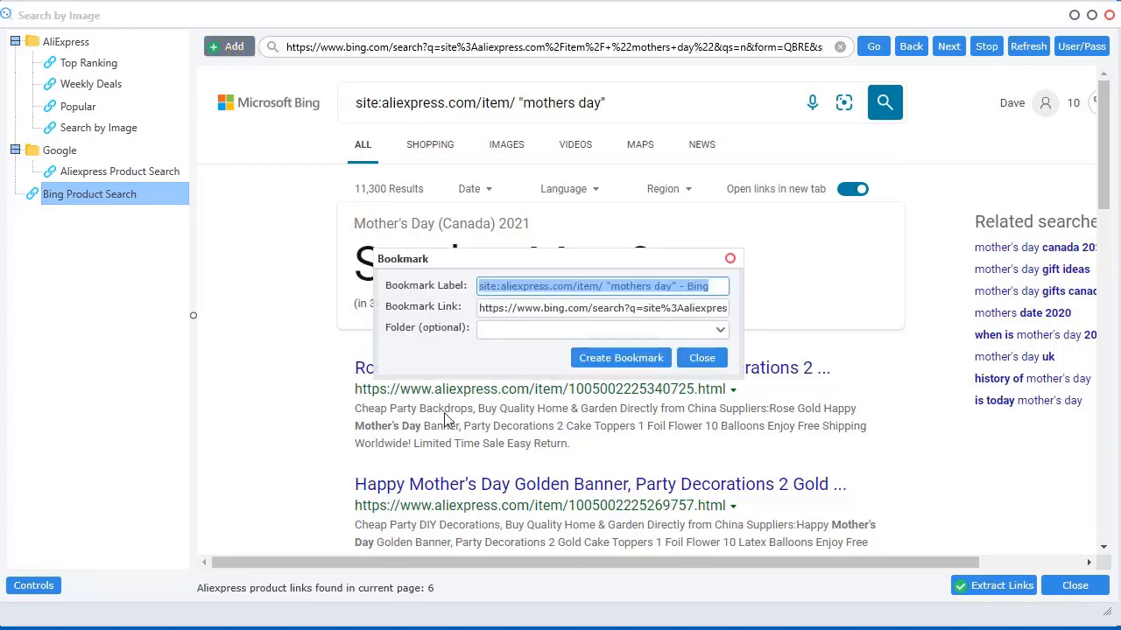
key(BackSpace)
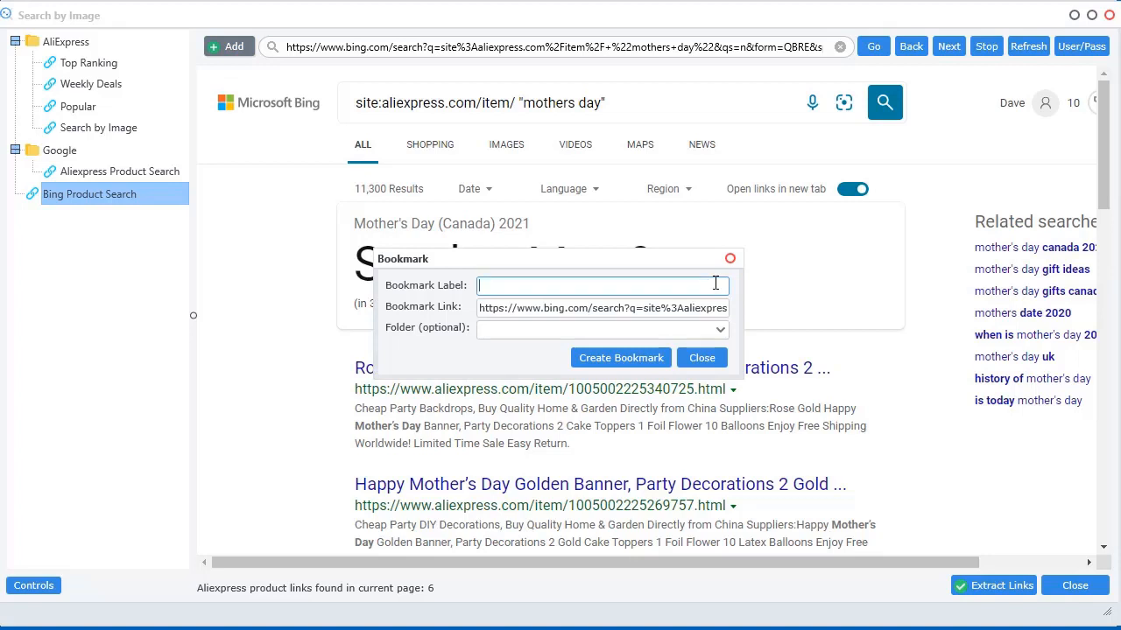
text(Mothers day Mug Bing Search)
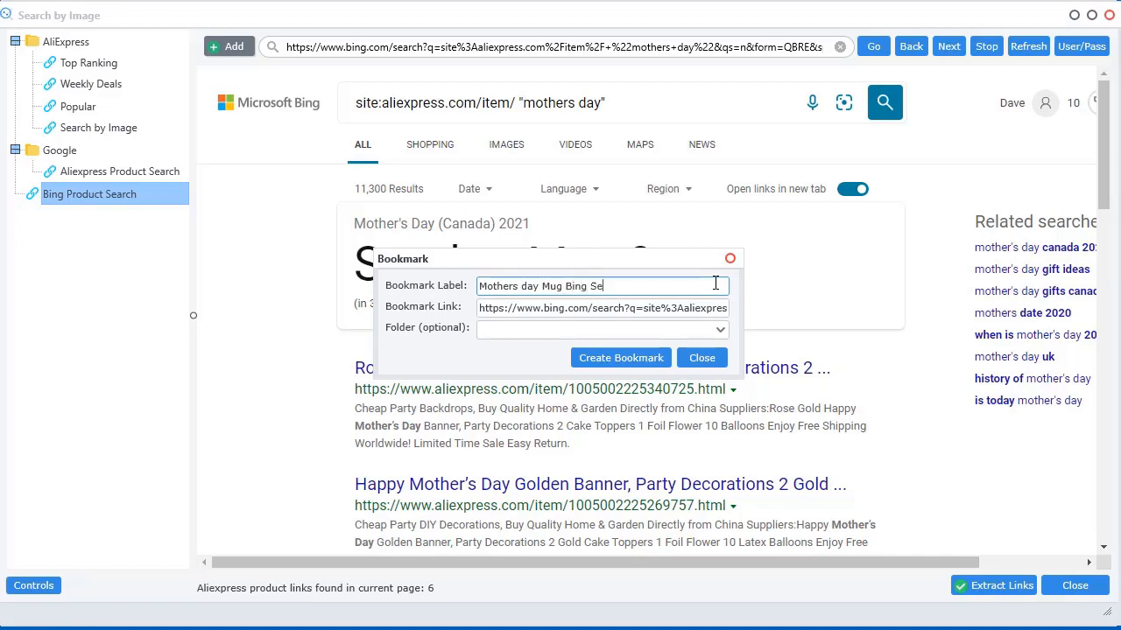
click(503, 333)
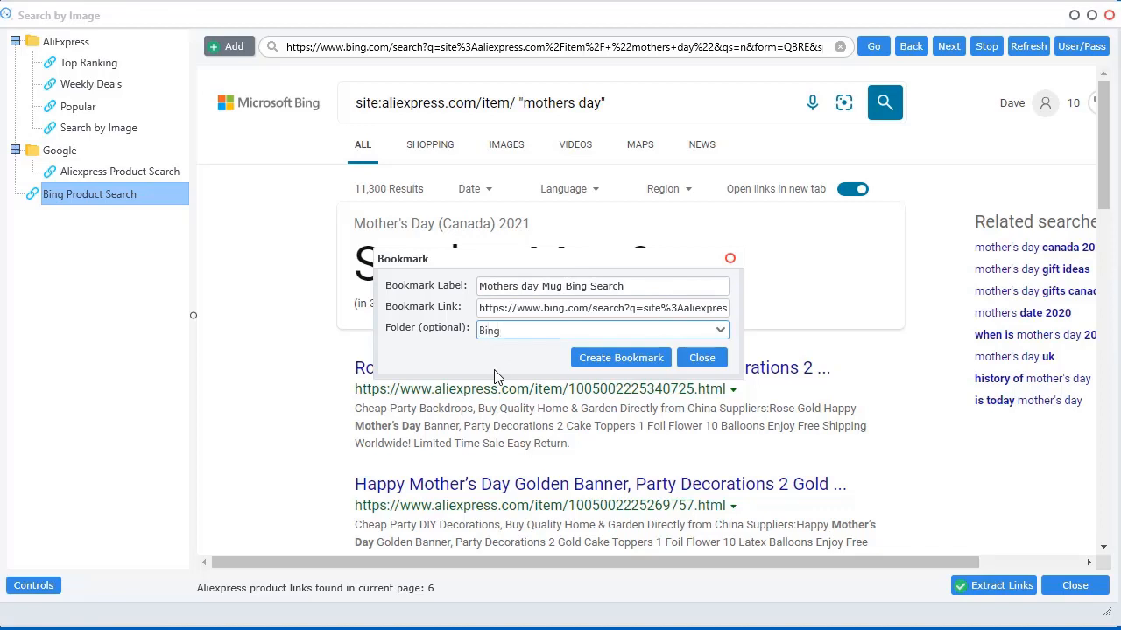
click(632, 362)
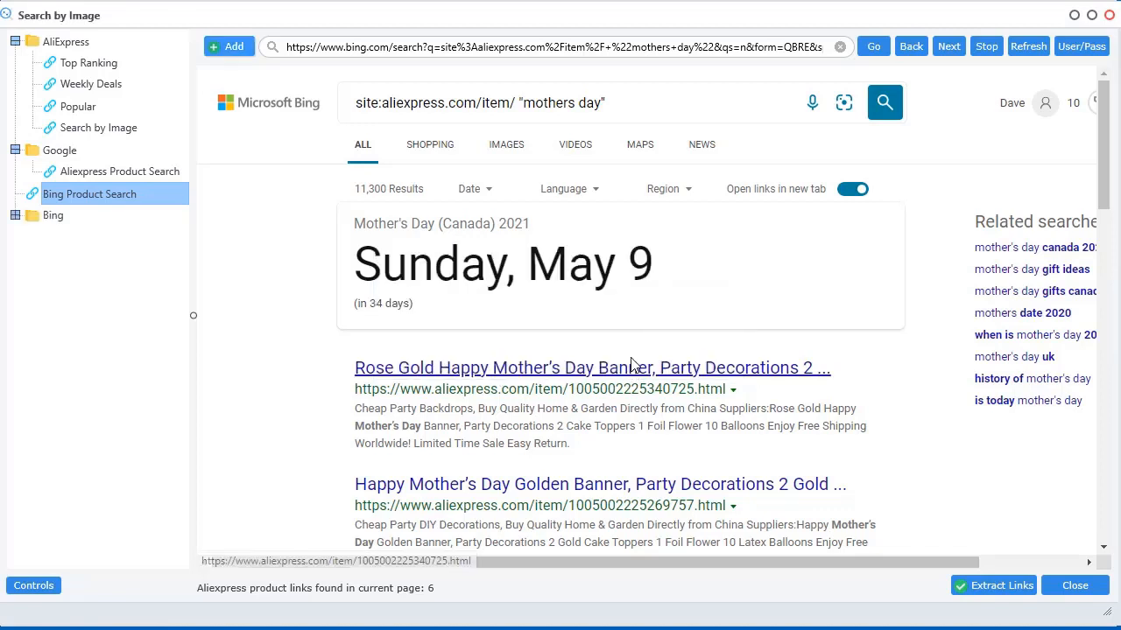
Expand the Bing folder and load the Bing Product Search bookmark
click(14, 216)
click(93, 242)
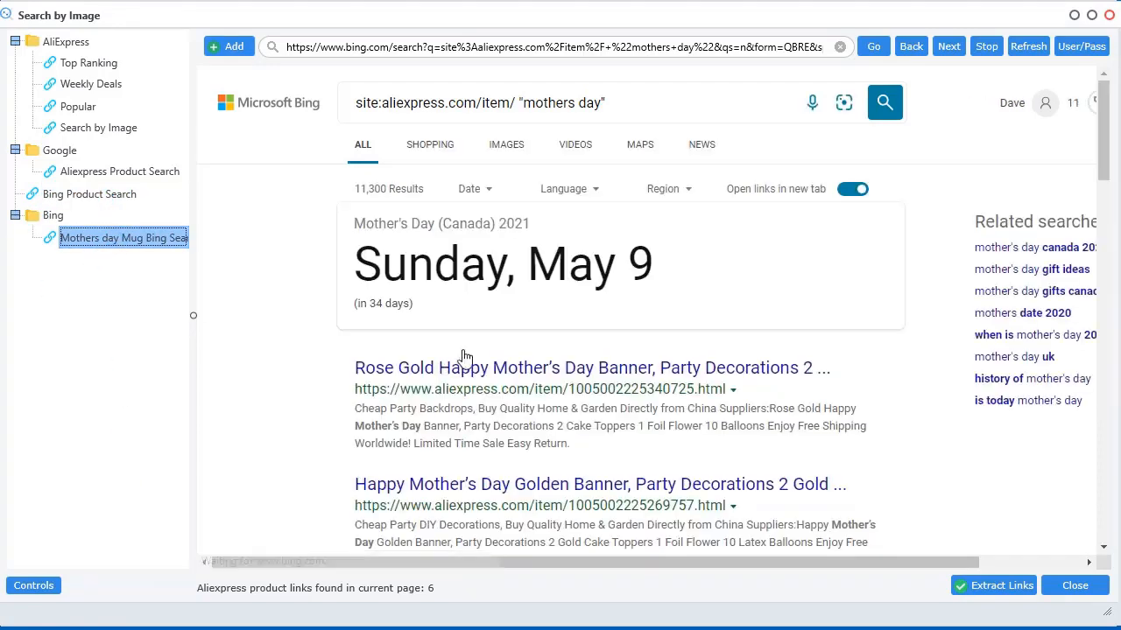
click(93, 194)
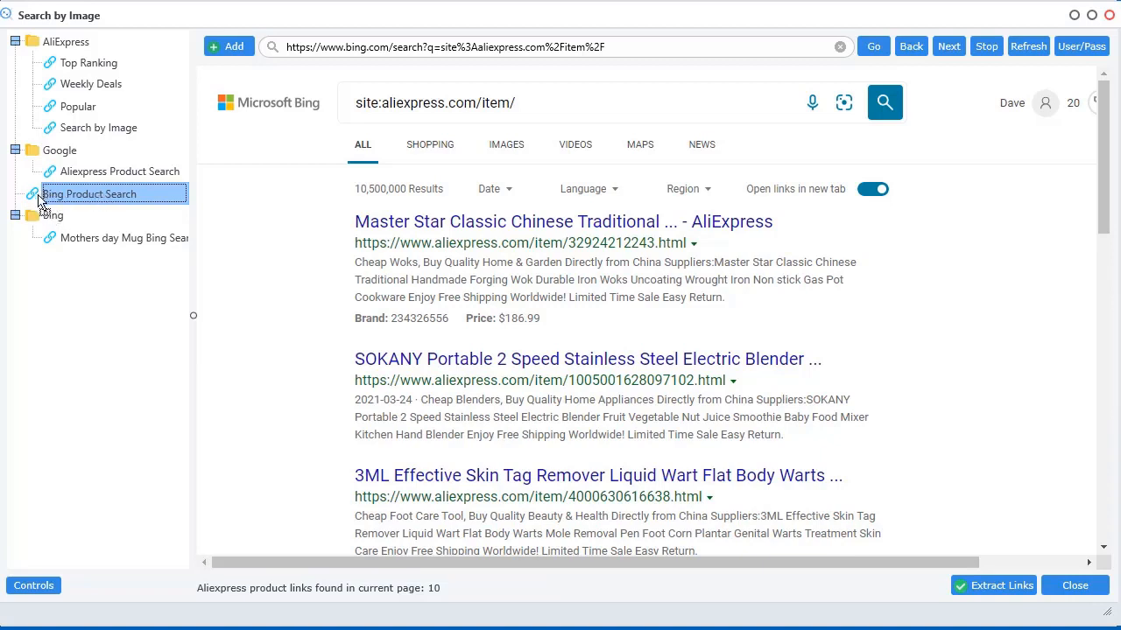
Move Bing Product Search into the Bing folder, then try Expand all and Collapse all on the bookmark tree
drag(41, 223, 44, 224)
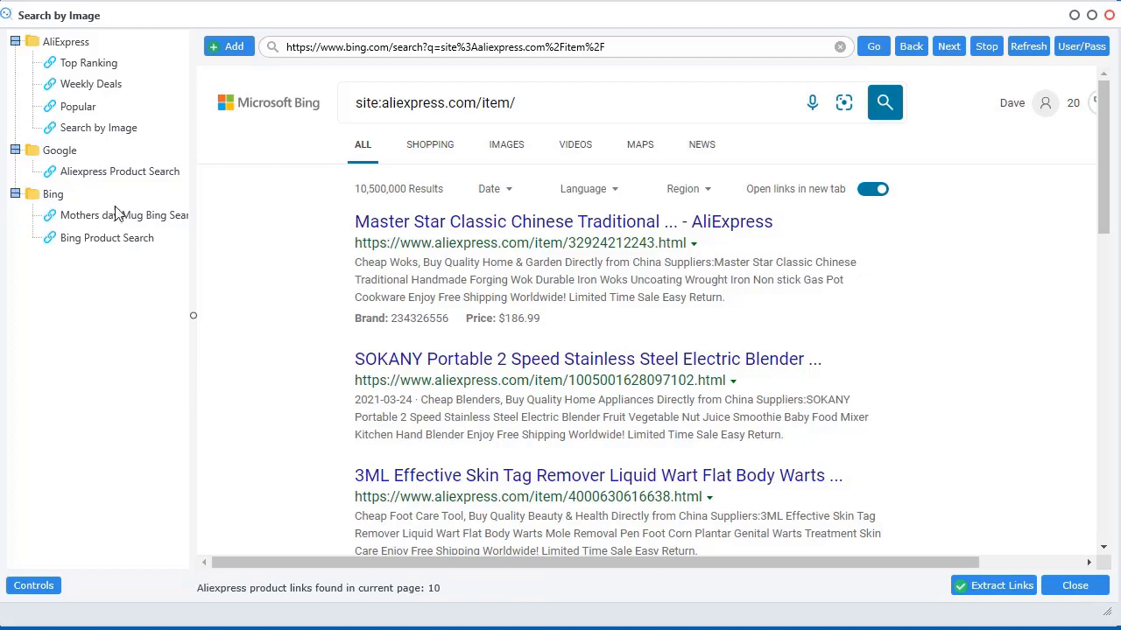
right_click(76, 289)
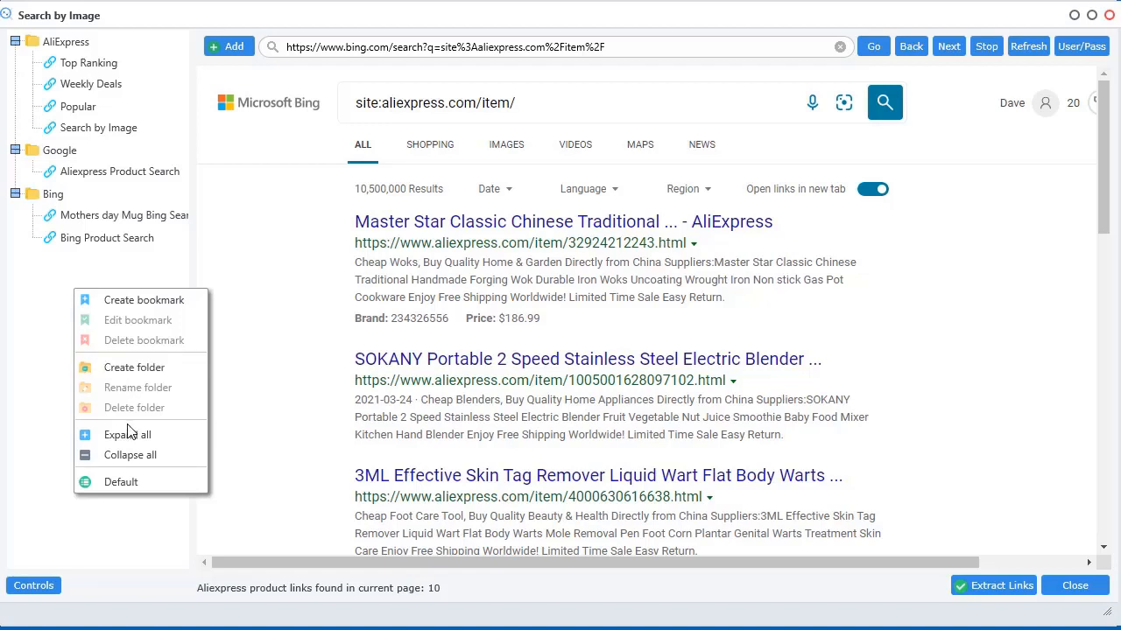
click(101, 435)
right_click(56, 355)
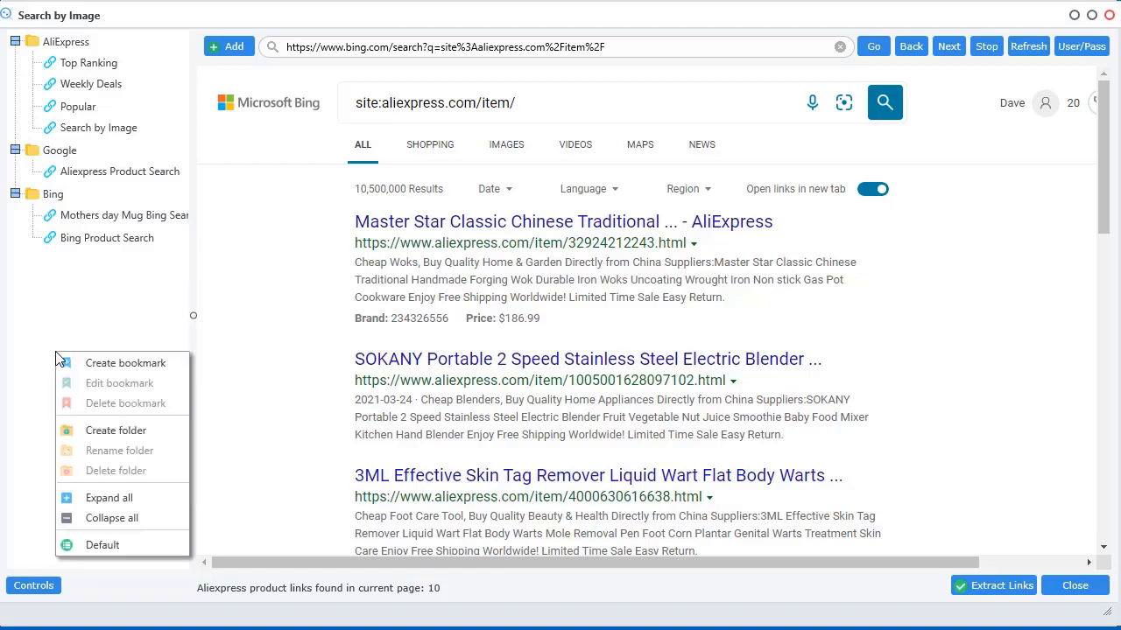
click(110, 518)
right_click(48, 282)
click(93, 429)
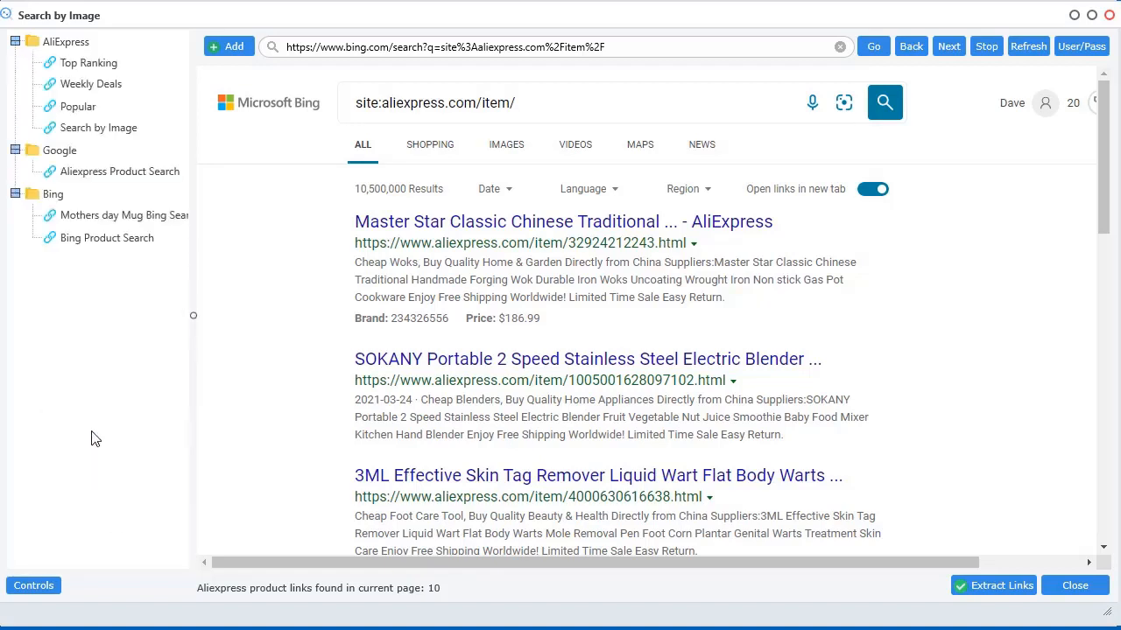
right_click(78, 263)
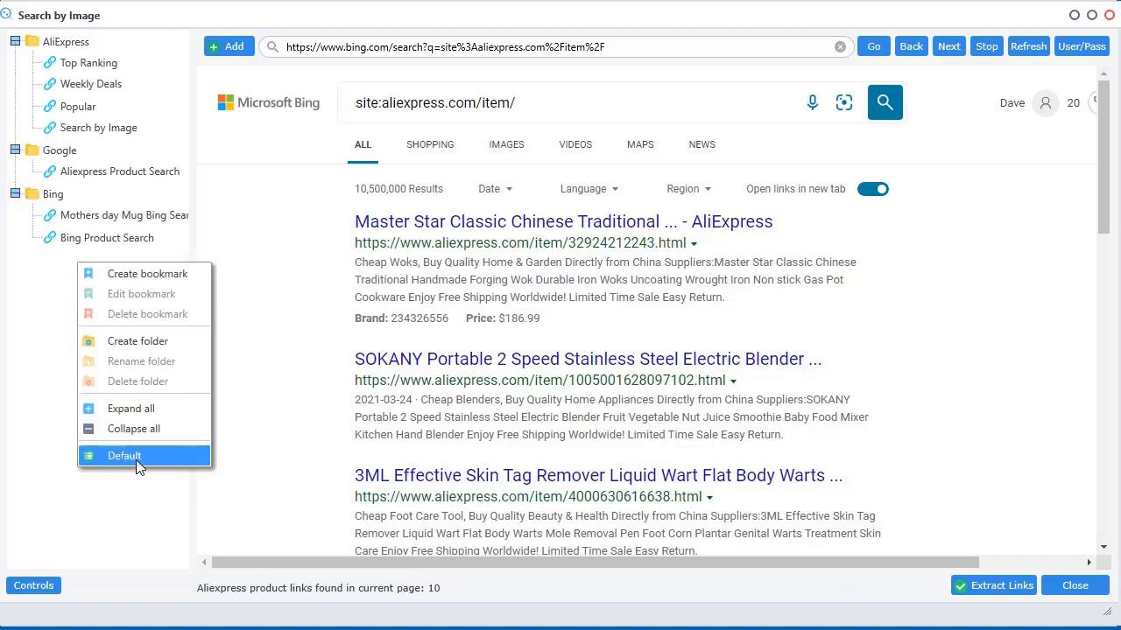
click(35, 315)
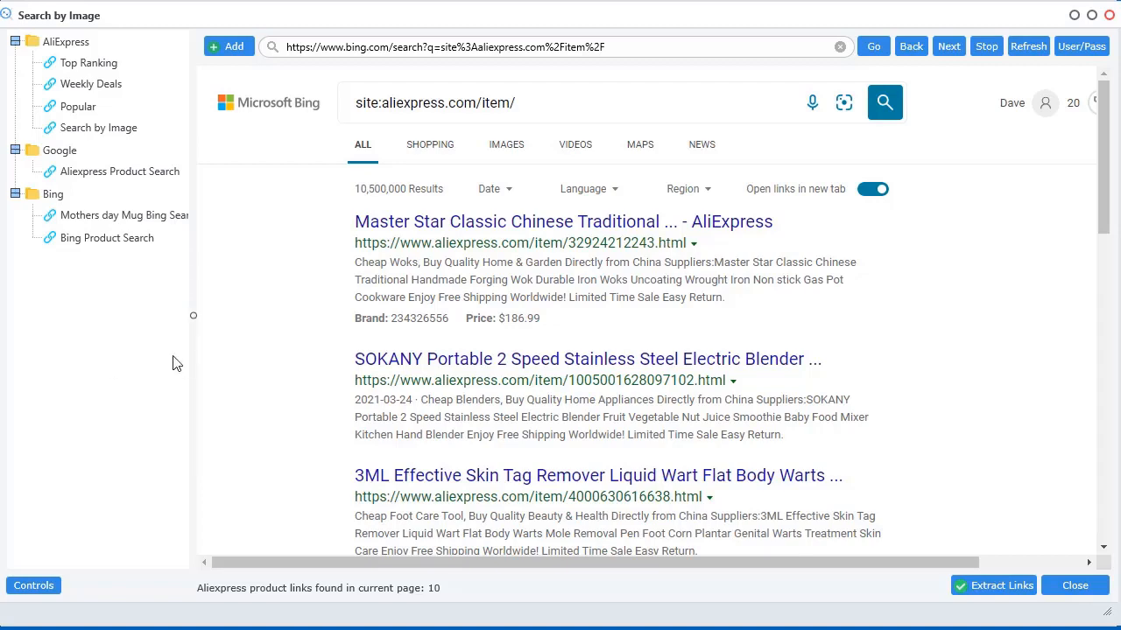
Toggle the bookmark Controls panel and move the search browser window back into place
click(45, 593)
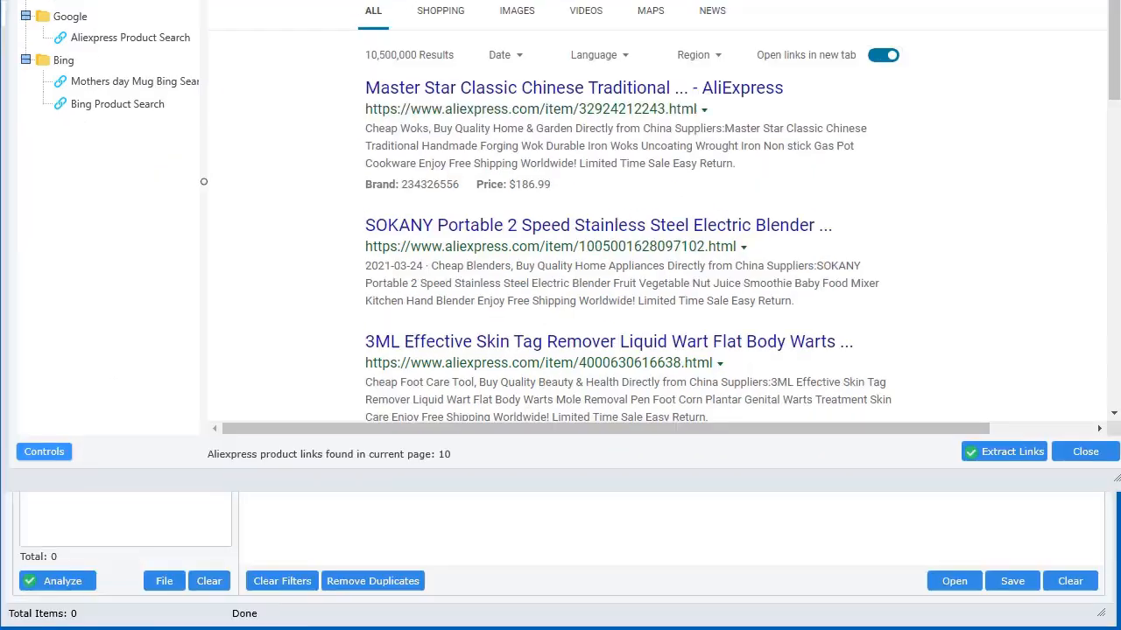
click(50, 441)
click(55, 164)
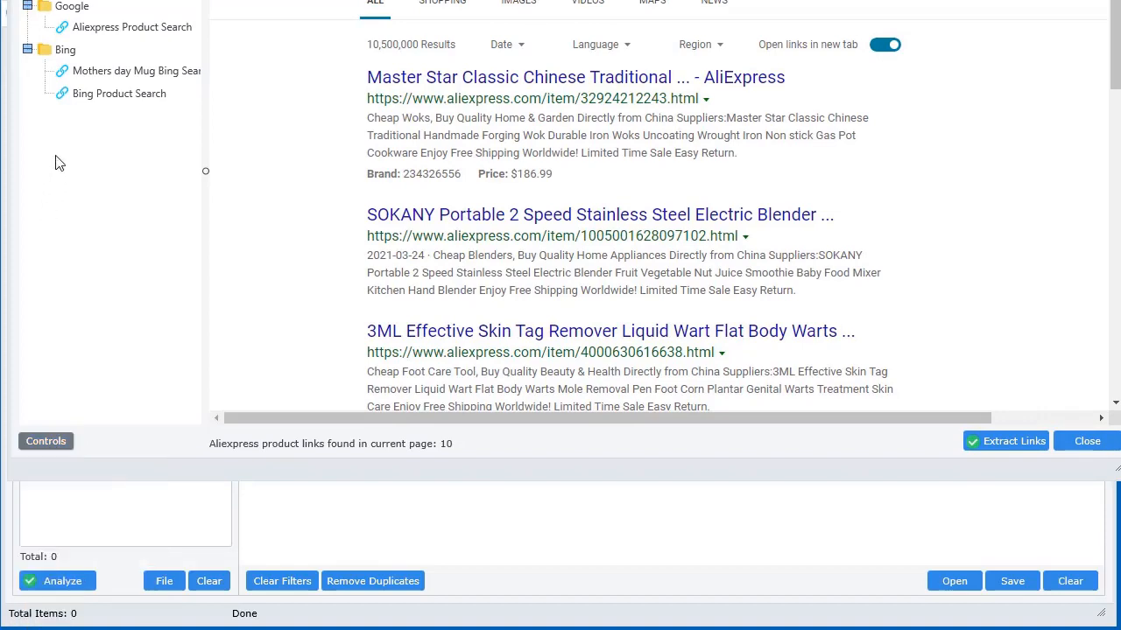
right_click(55, 163)
click(123, 129)
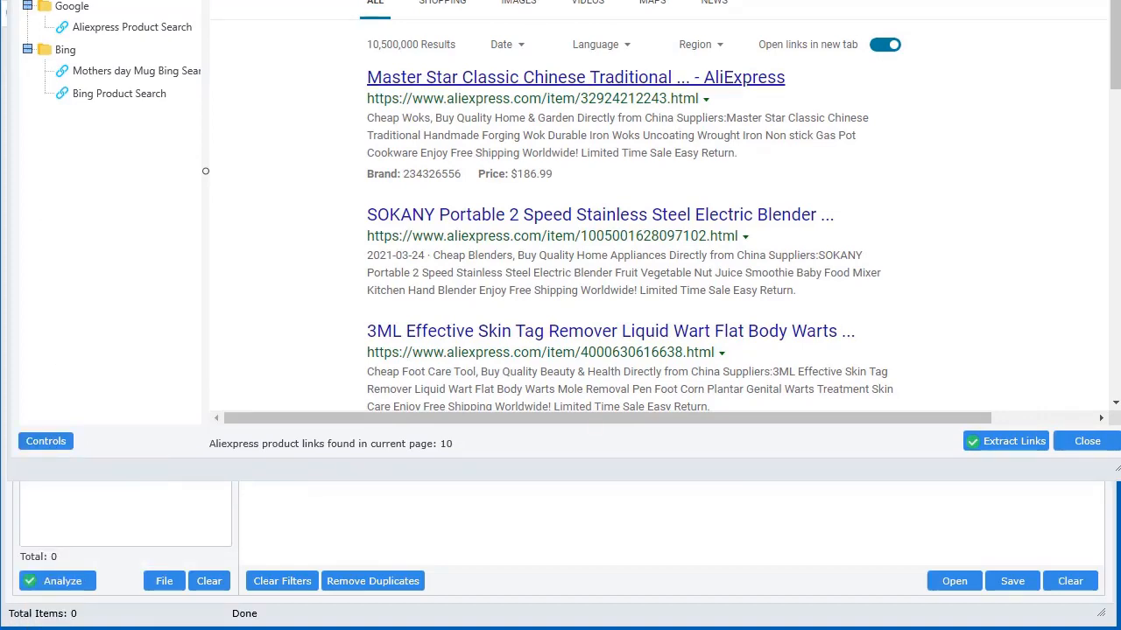
mouse_move(560, 1)
mouse_down()
mouse_move(565, 62)
mouse_move(558, 10)
mouse_up()
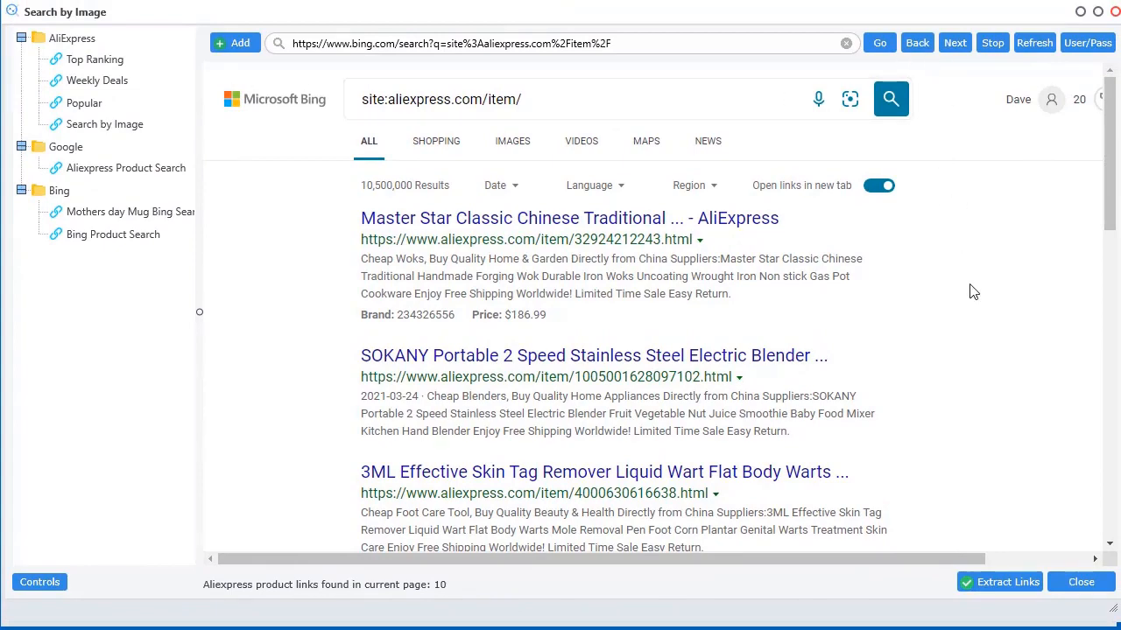
scroll(975, 378, down, 3)
scroll(972, 372, up, 3)
Close the Search by Image browser, open the Content link-extraction dialog, and bring Chrome's Google page forward
drag(915, 12, 839, 0)
click(1000, 492)
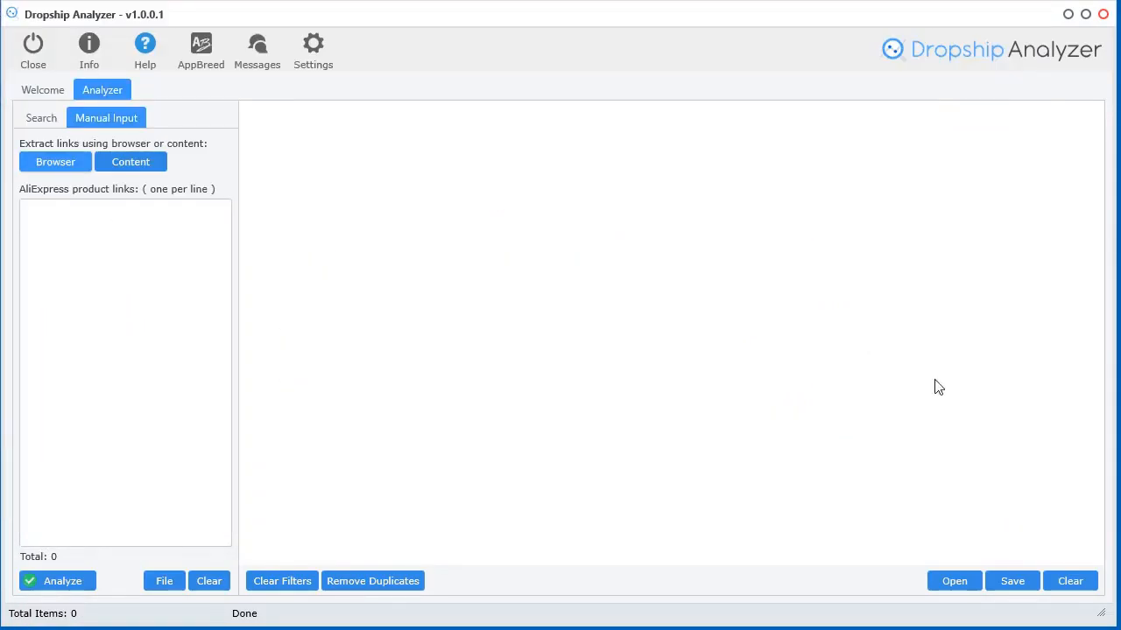
click(130, 172)
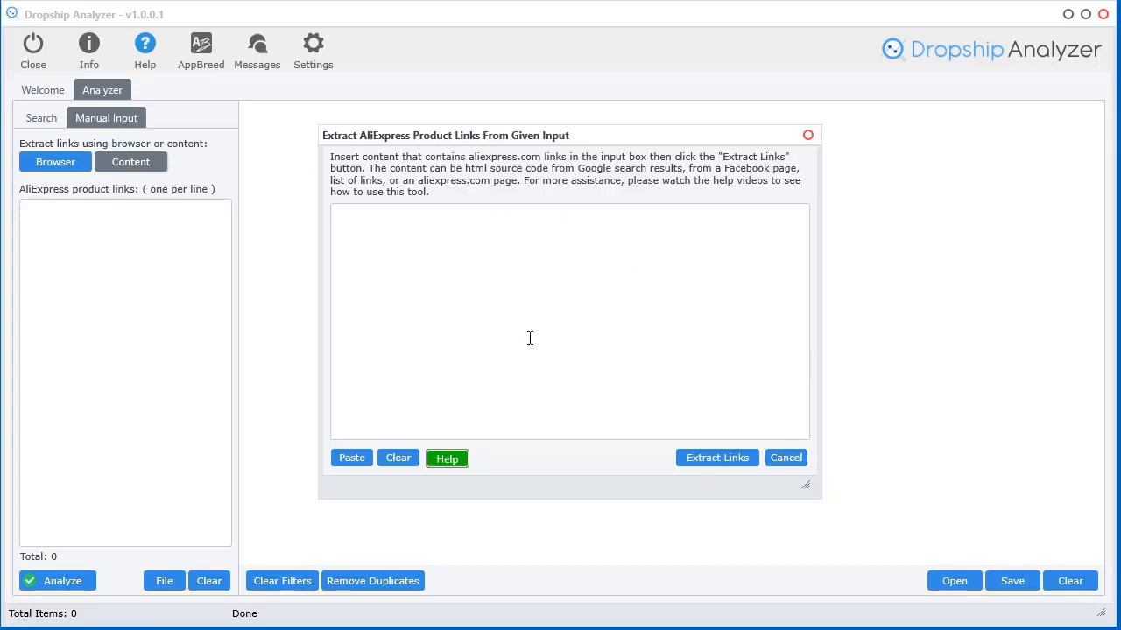
drag(671, 136, 654, 152)
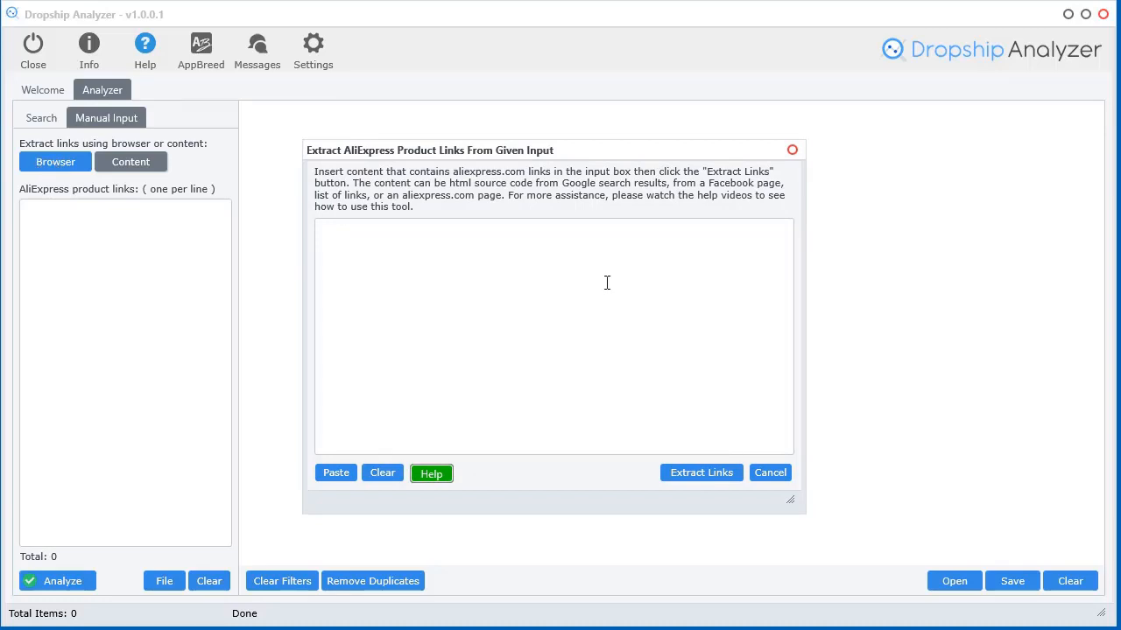
drag(1119, 50, 720, 0)
Search Google for site:aliexpress.com/item/ "father" and scroll through the AliExpress results
click(473, 224)
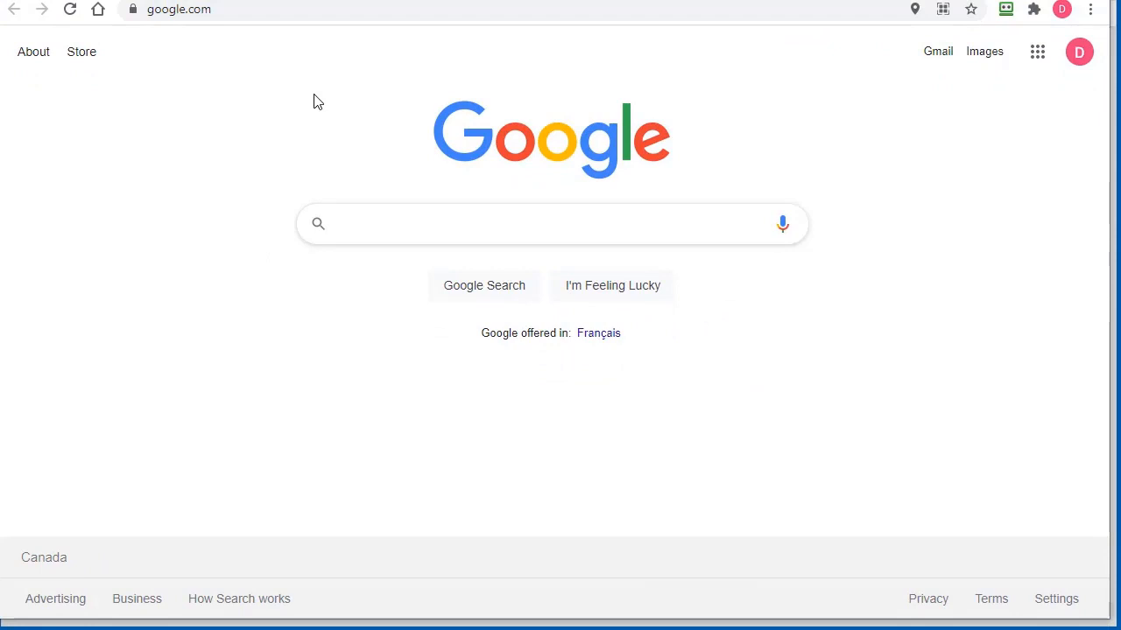
text(site:alie)
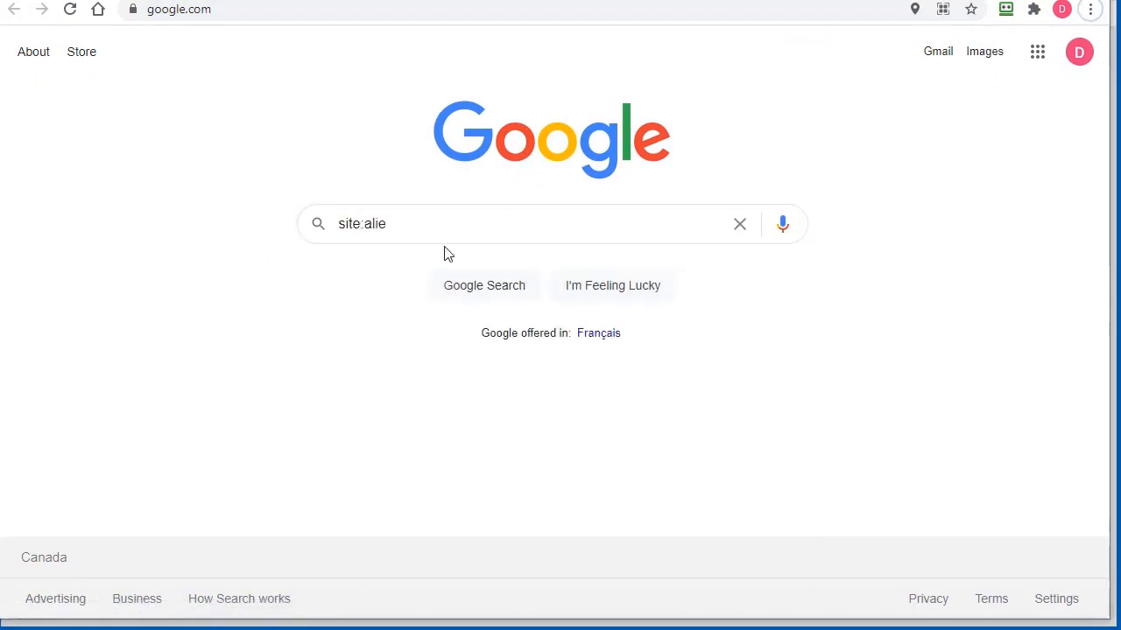
text(xpress.com/item/)
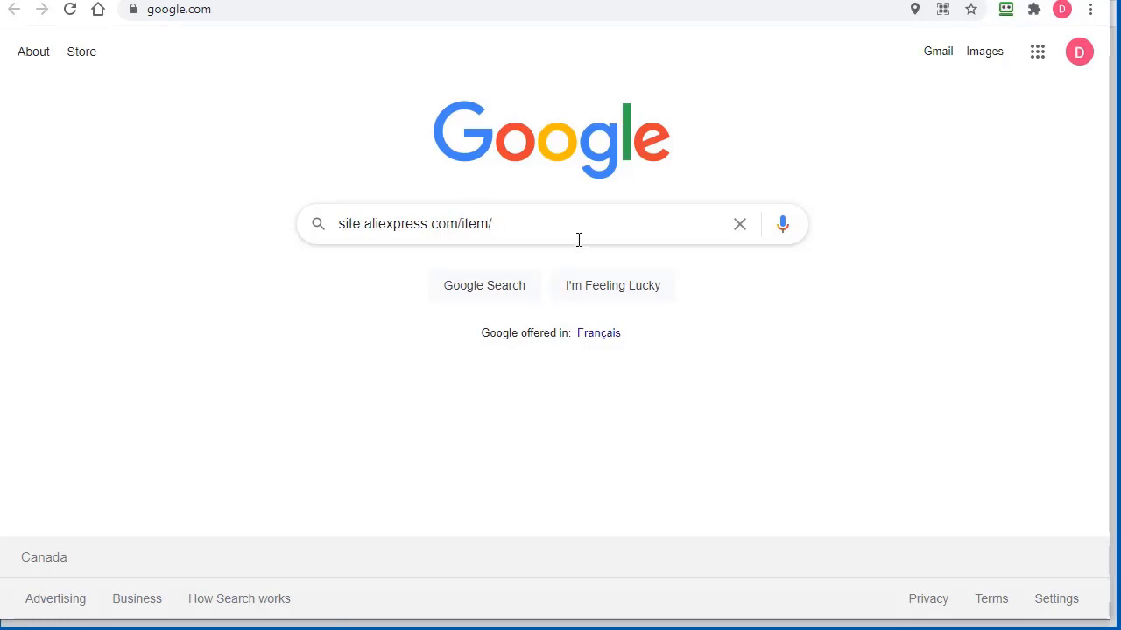
text(")
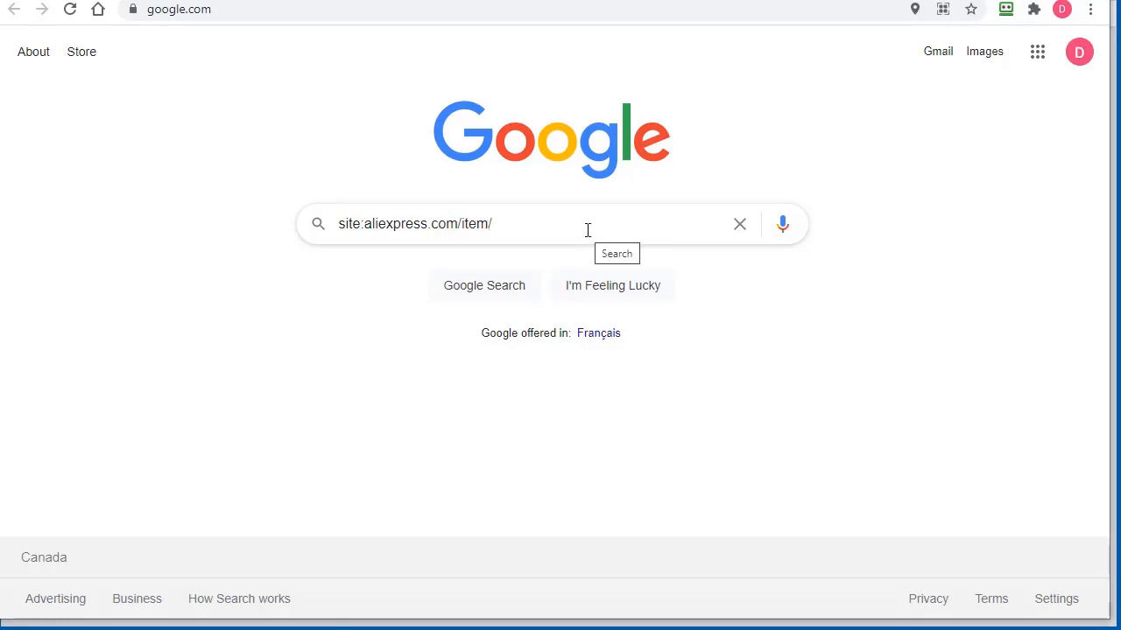
text(fath)
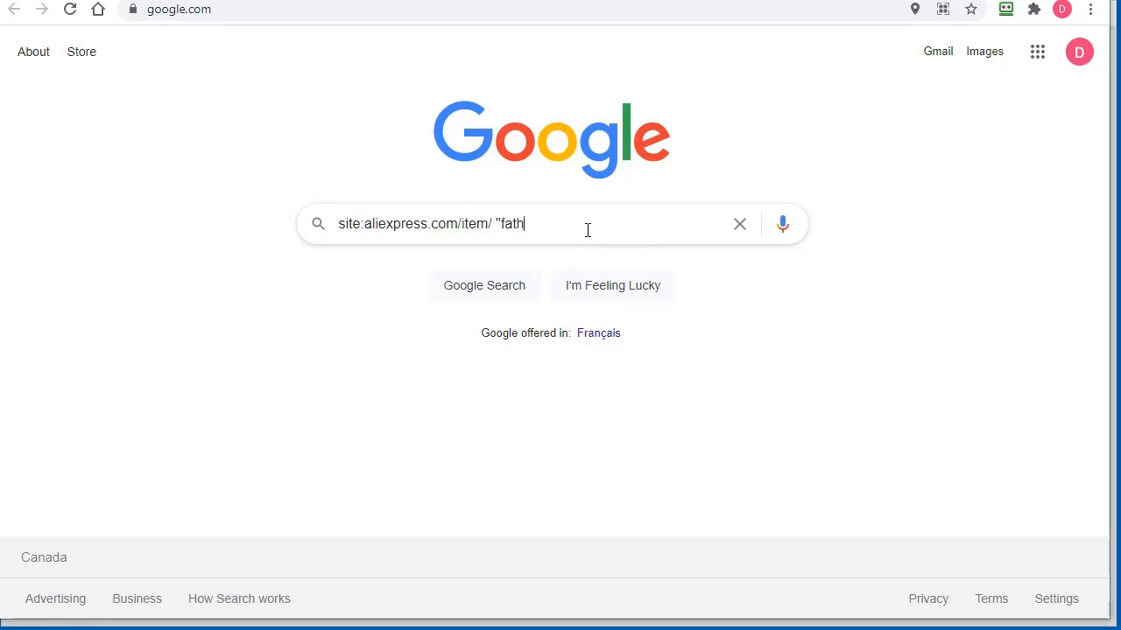
text(er")
key(Return)
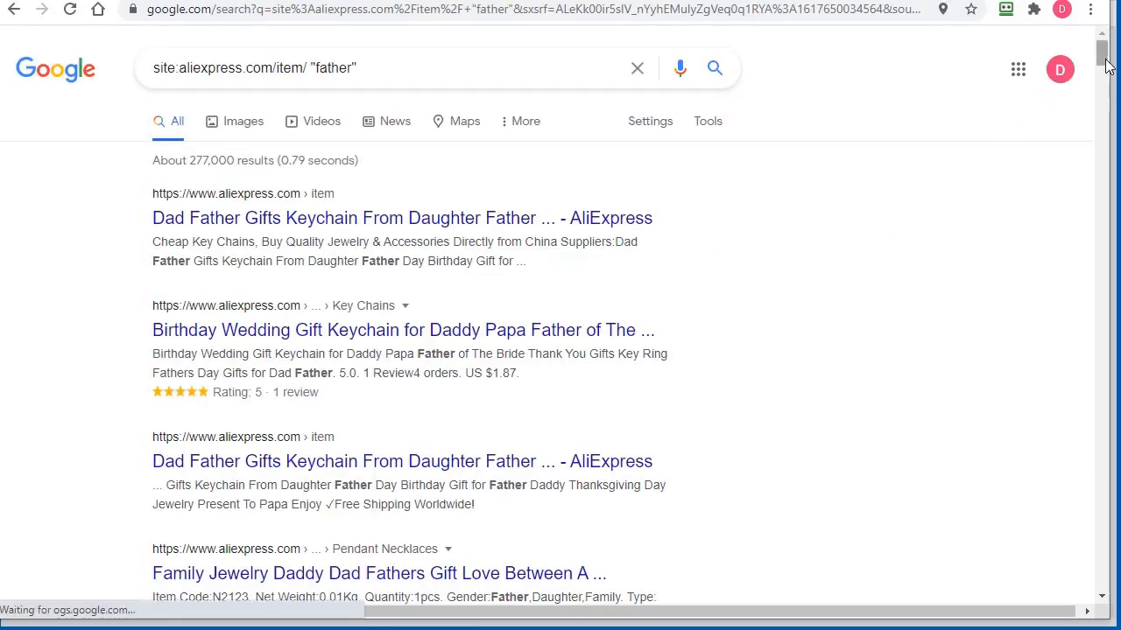
scroll(873, 275, down, 4)
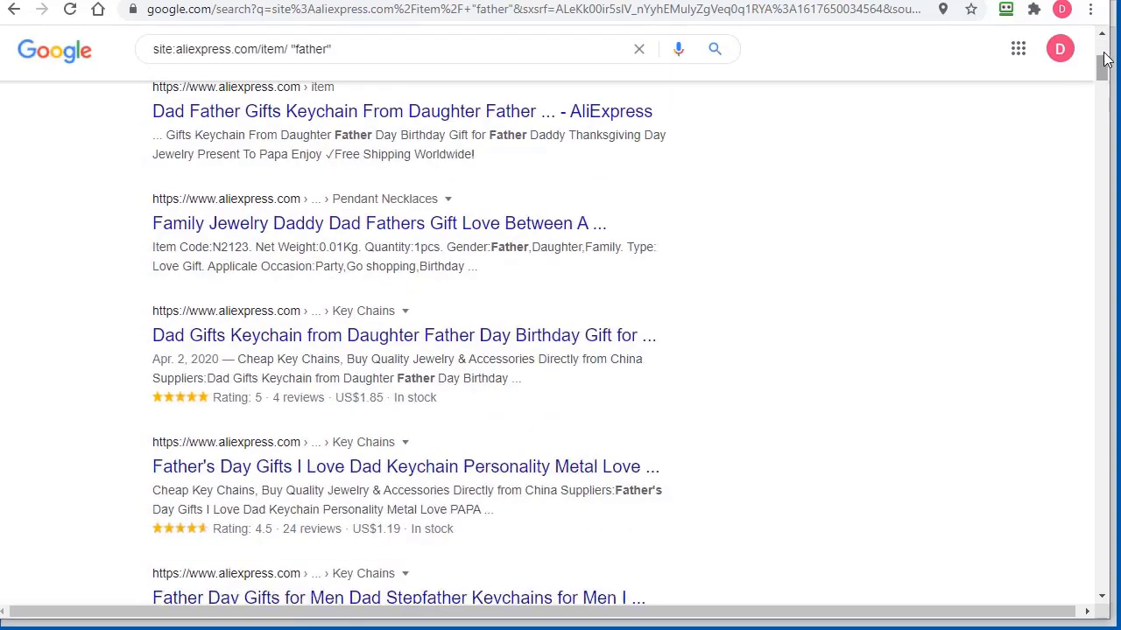
mouse_move(1101, 69)
mouse_down()
mouse_move(1097, 575)
mouse_move(1102, 52)
mouse_up()
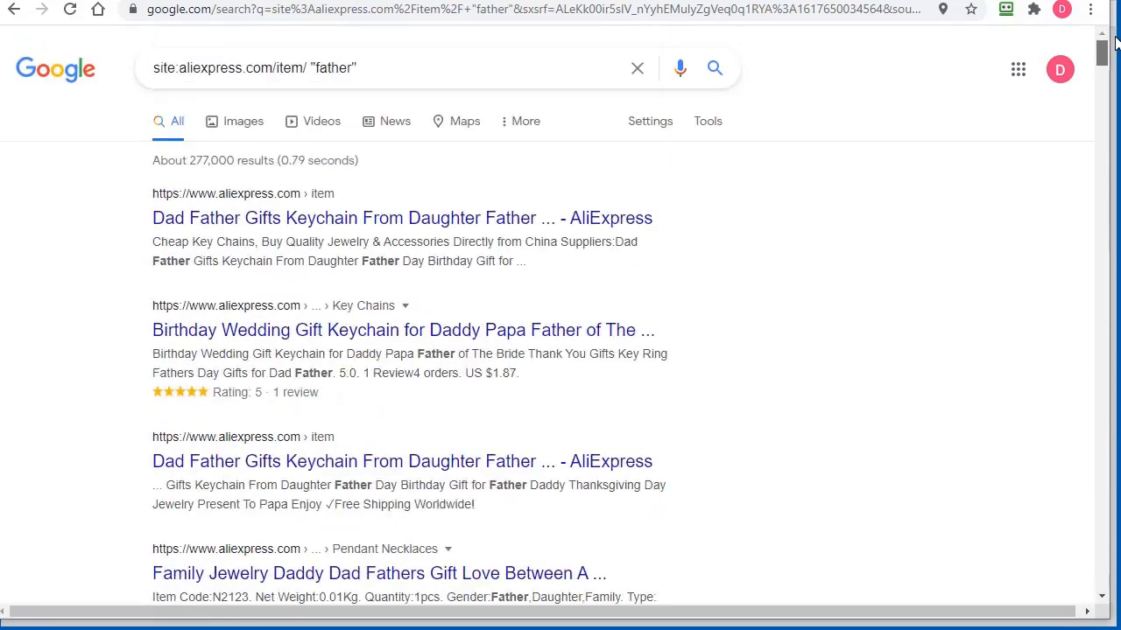
right_click(737, 313)
Copy the full HTML source of the Google results page
click(832, 578)
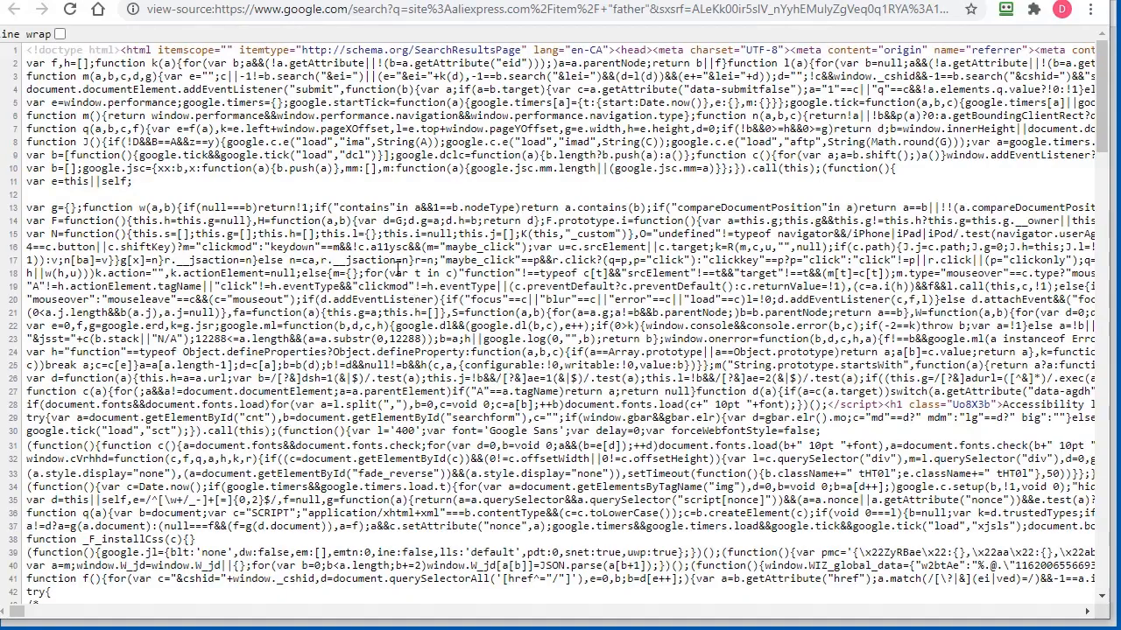
right_click(398, 268)
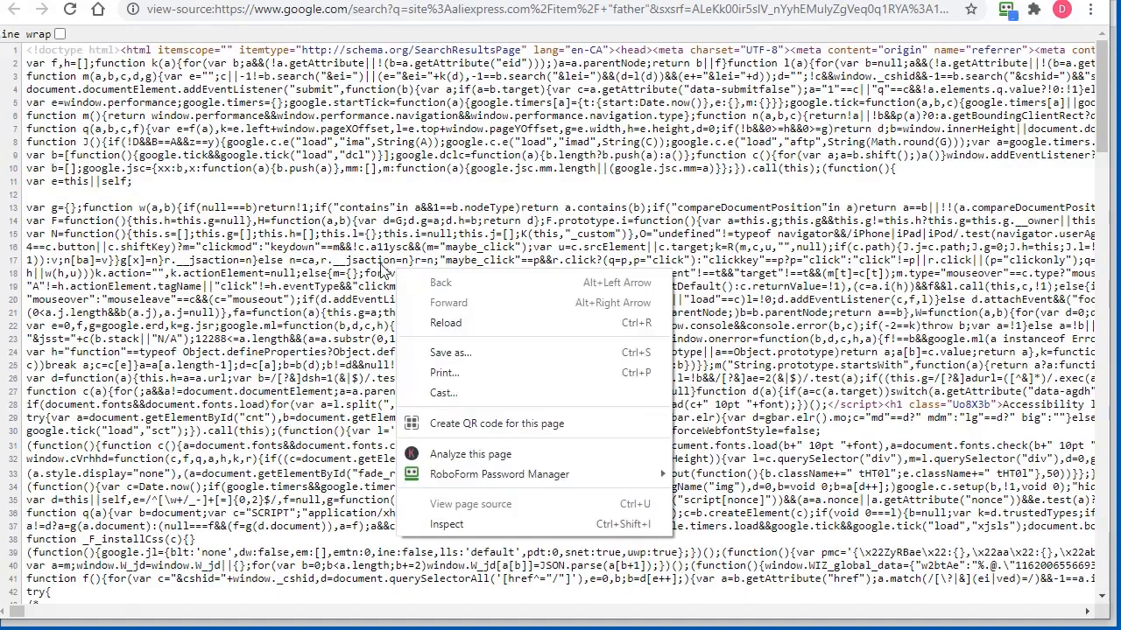
click(290, 239)
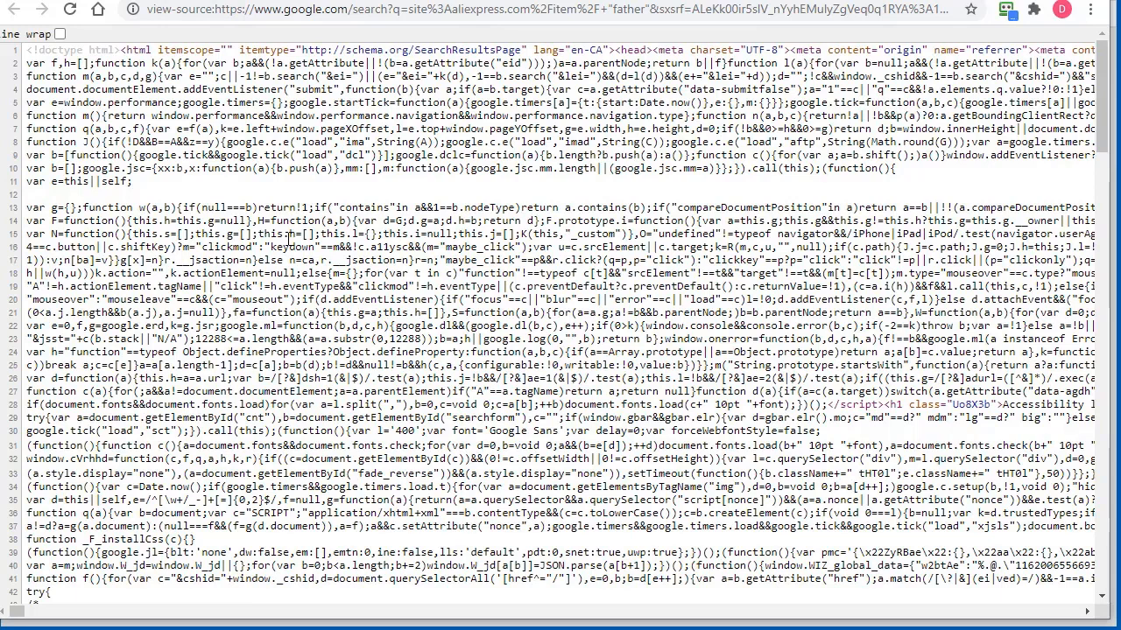
key(ctrl+a)
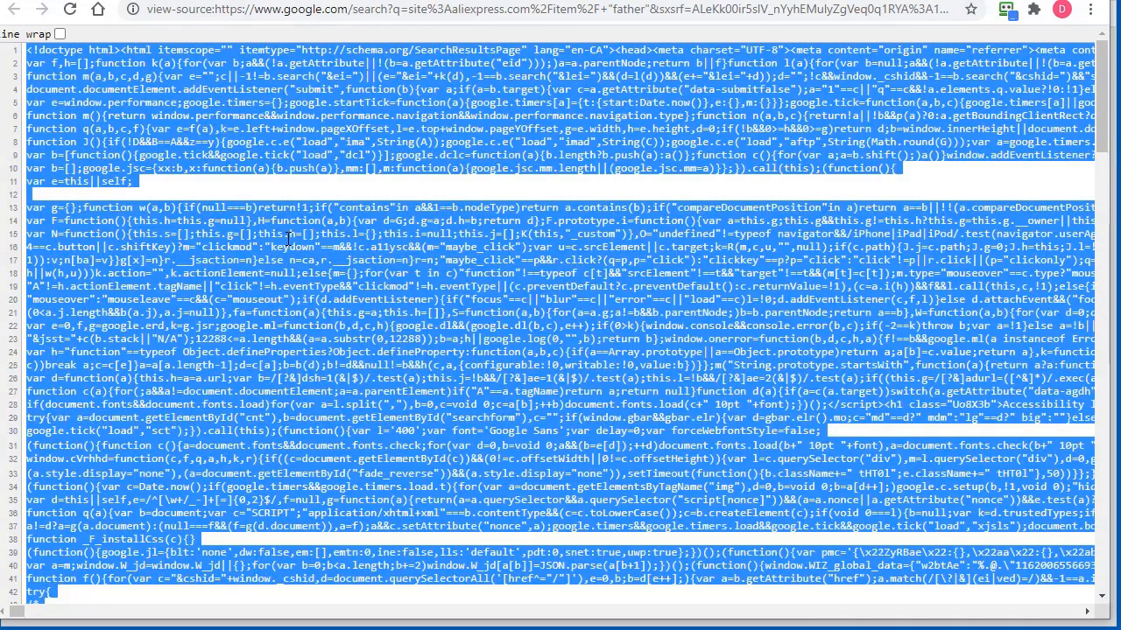
right_click(269, 232)
click(307, 245)
Paste the source into Dropship Analyzer's extraction dialog and extract 98 AliExpress product links
click(1007, 2)
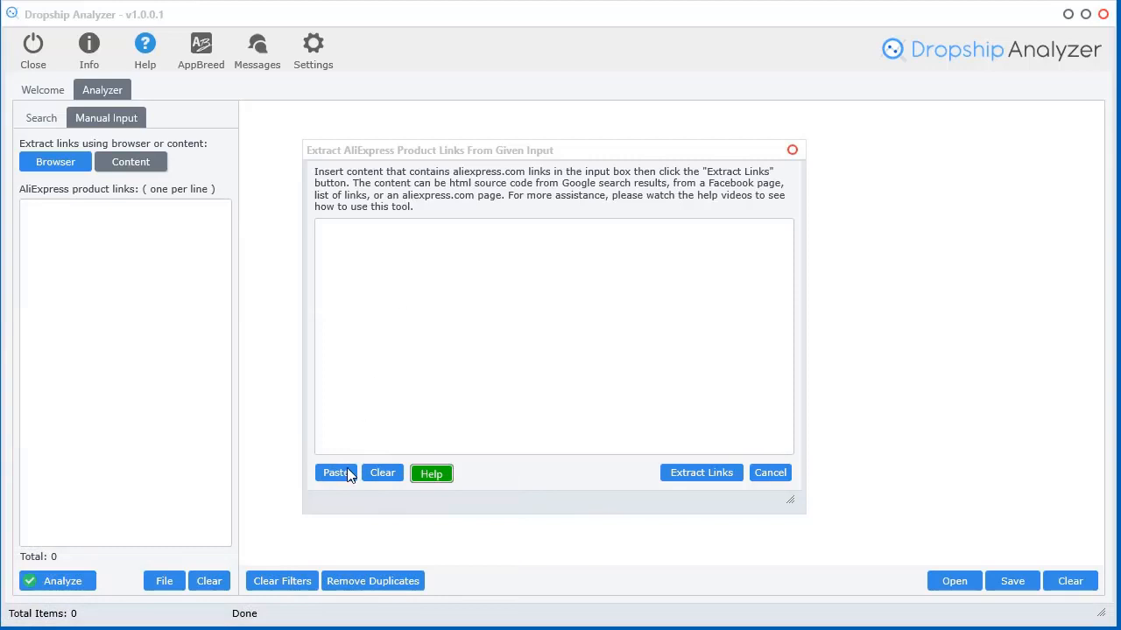
click(348, 474)
click(687, 478)
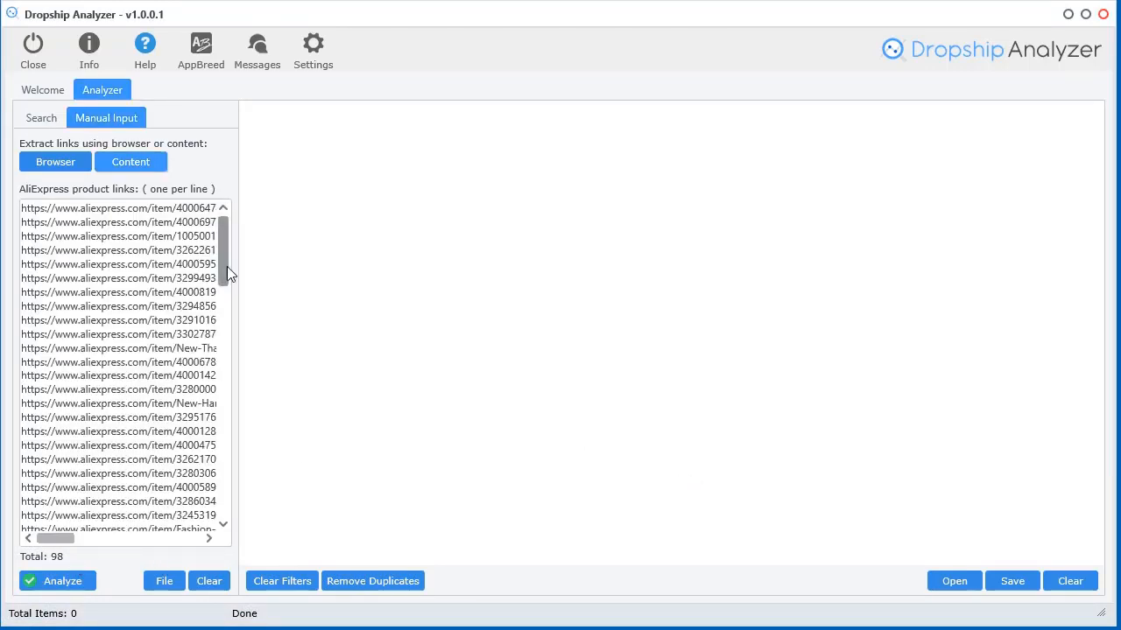
mouse_move(229, 262)
mouse_down()
mouse_move(207, 536)
mouse_move(225, 249)
mouse_up()
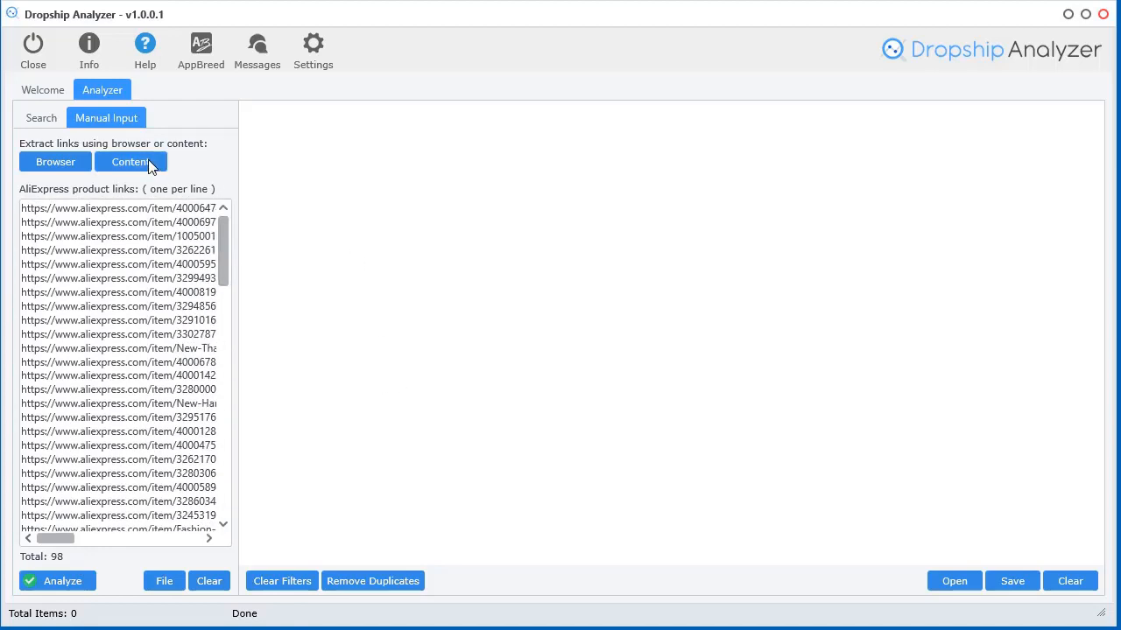
click(122, 163)
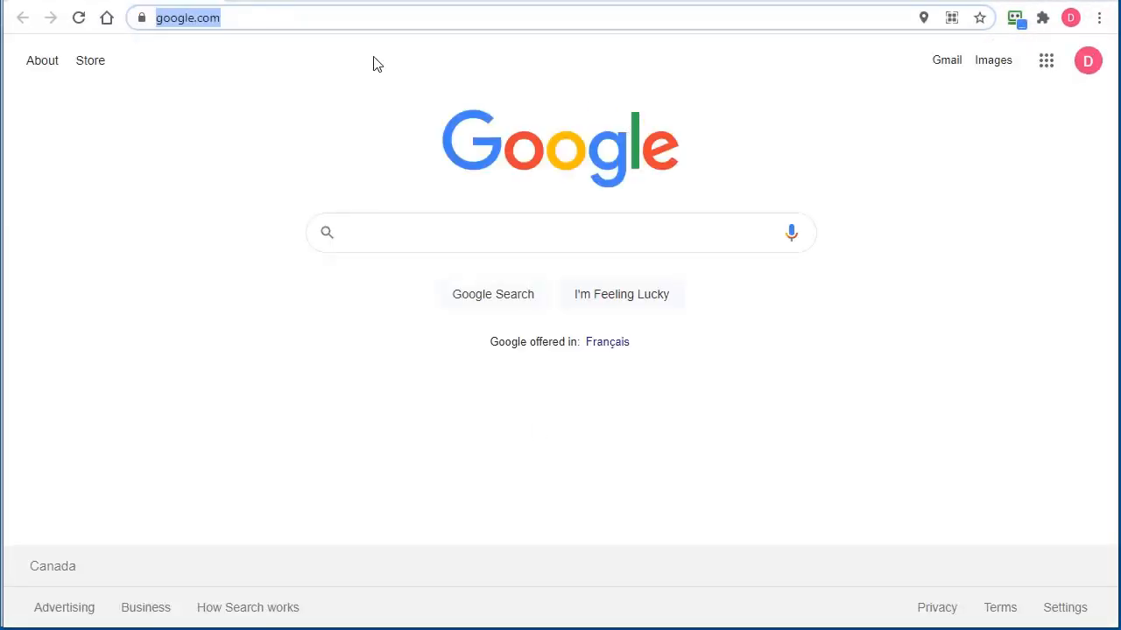
Go to aliexpress.com and open the Anniversary Sale – Photographic Lighting top-ranking page of ring lights
text(aliexpress.com)
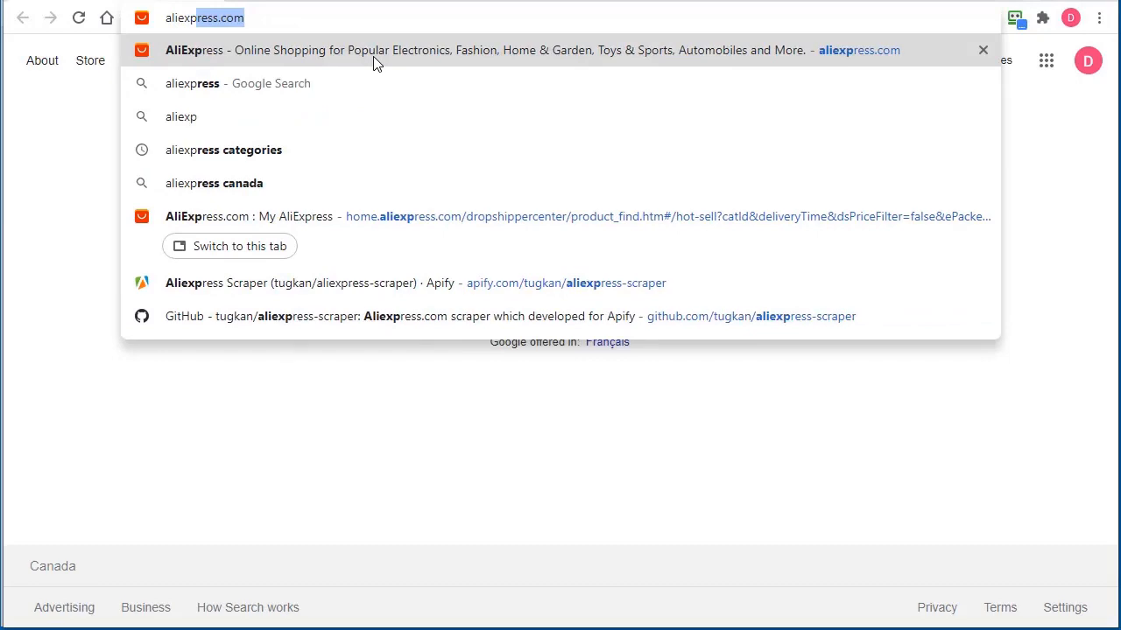
key(Return)
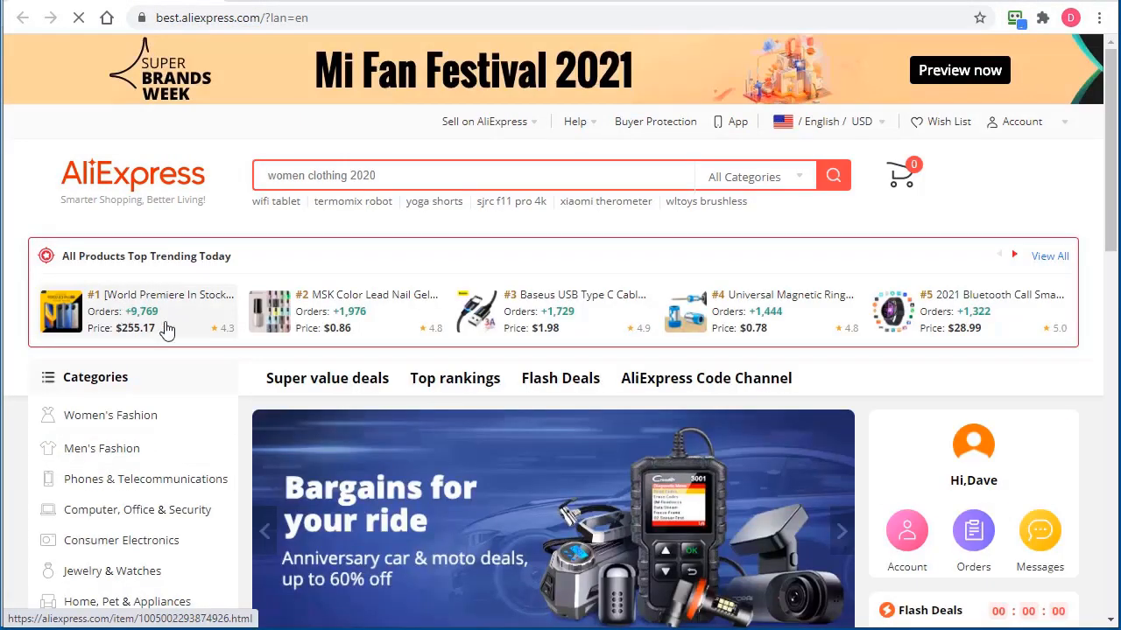
click(446, 379)
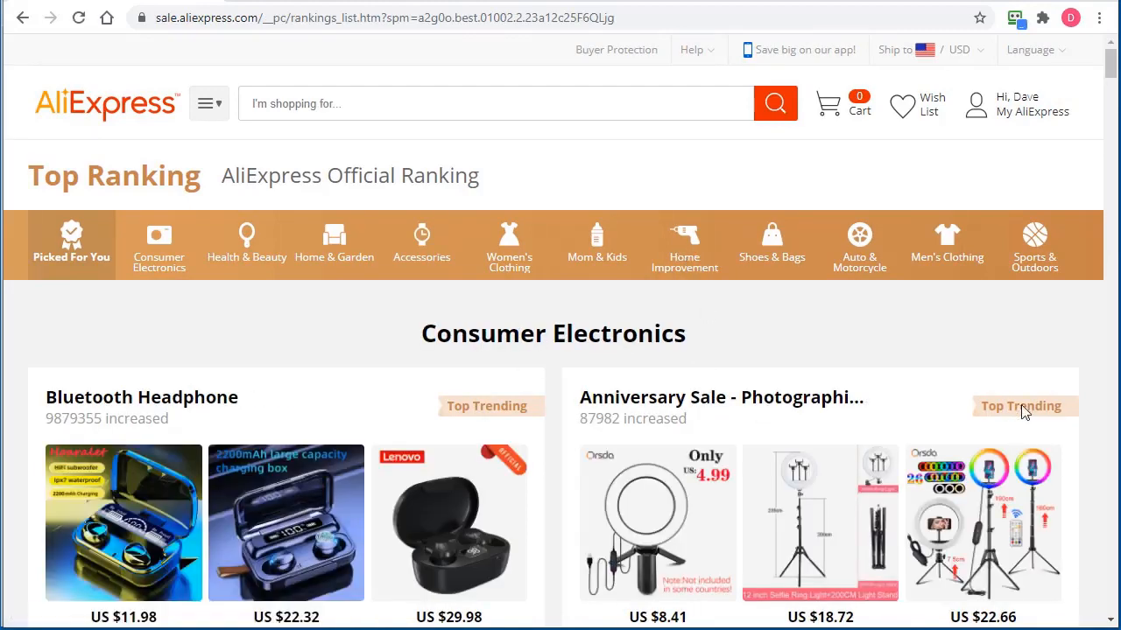
click(859, 435)
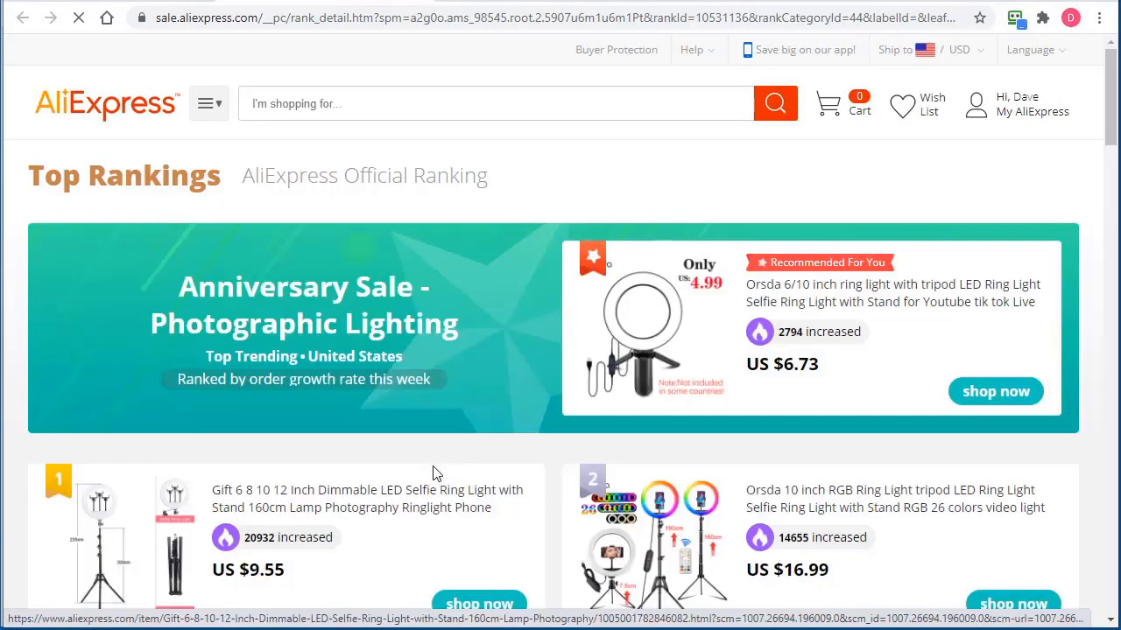
scroll(970, 500, down, 4)
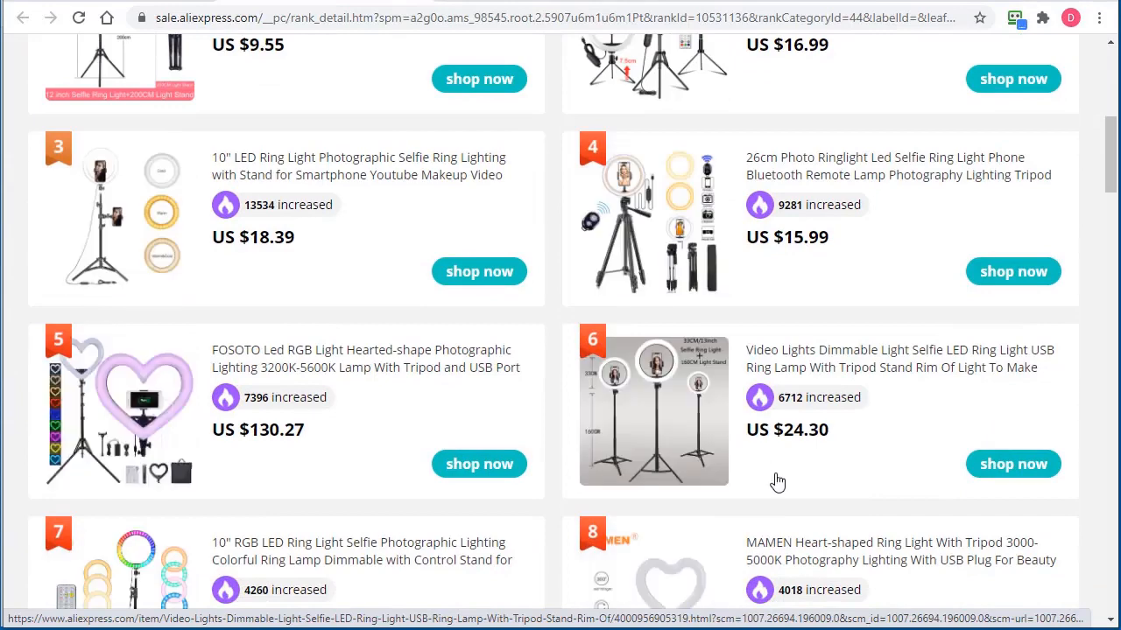
scroll(853, 457, up, 4)
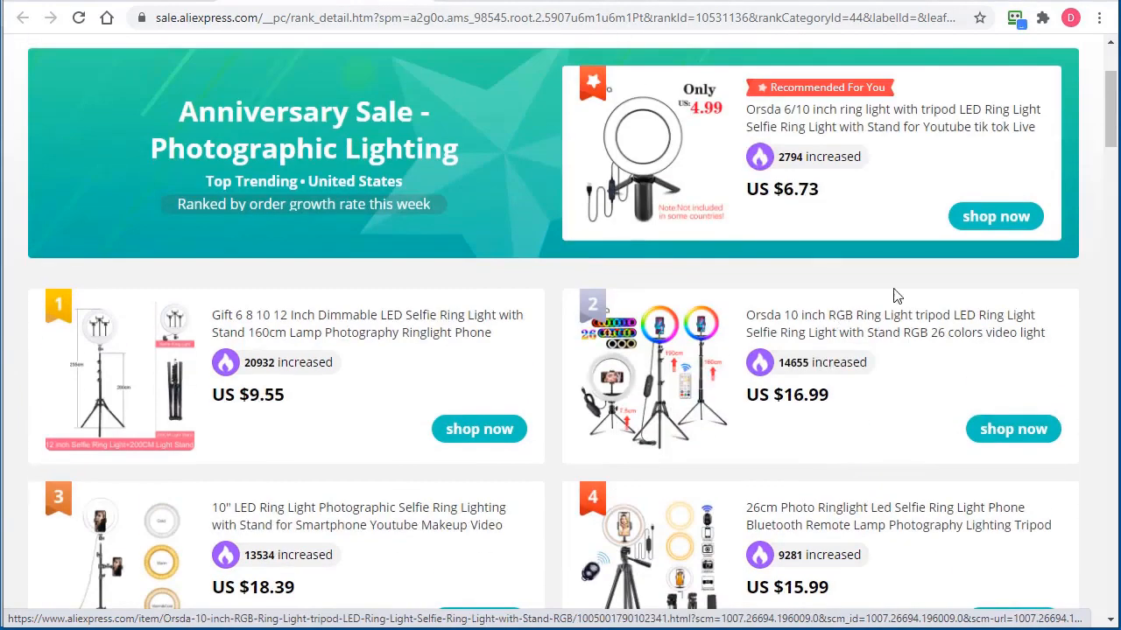
Copy the ranking page's full source code
right_click(785, 275)
click(867, 543)
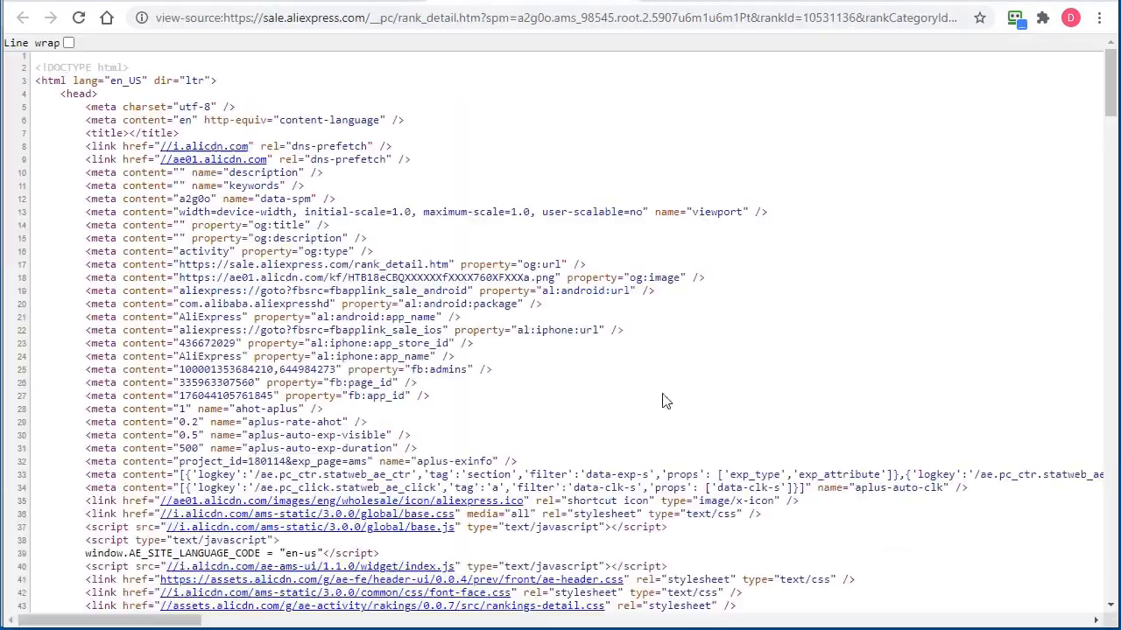
key(ctrl+a)
key(ctrl+c)
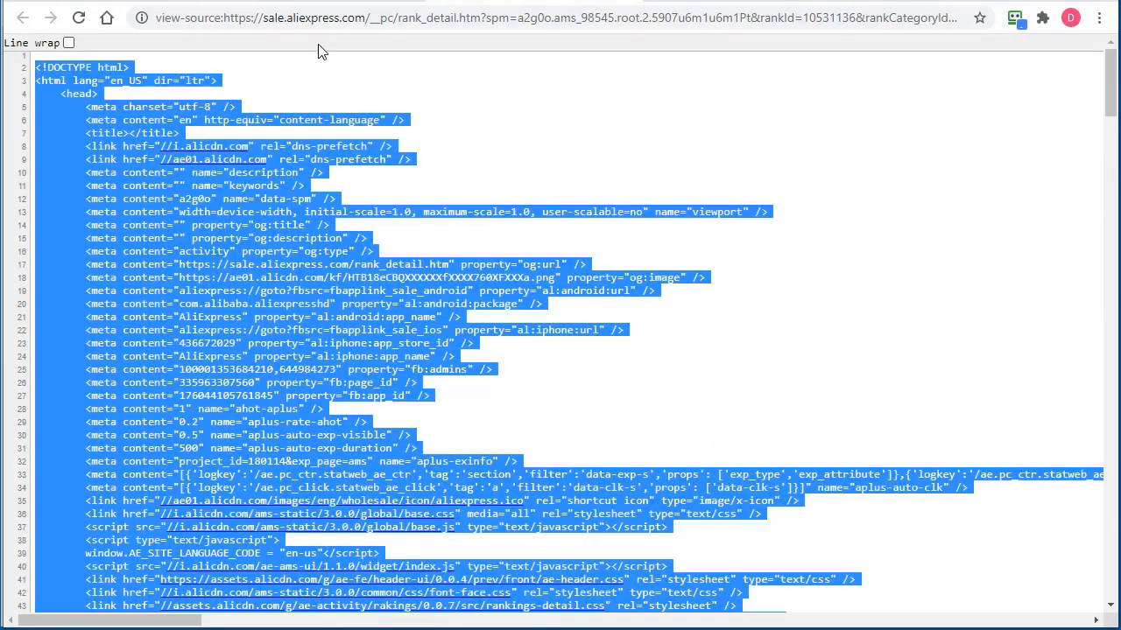
key(alt+Tab)
Paste the source into the extraction dialog, extract (no links found), then clear the input
click(386, 460)
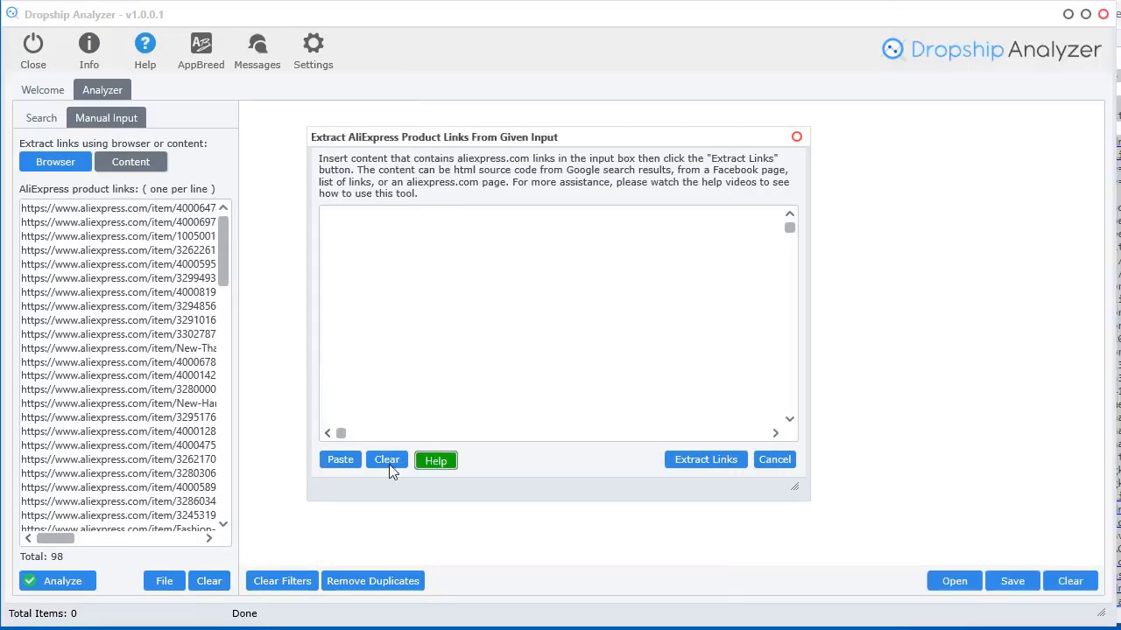
click(341, 459)
click(711, 458)
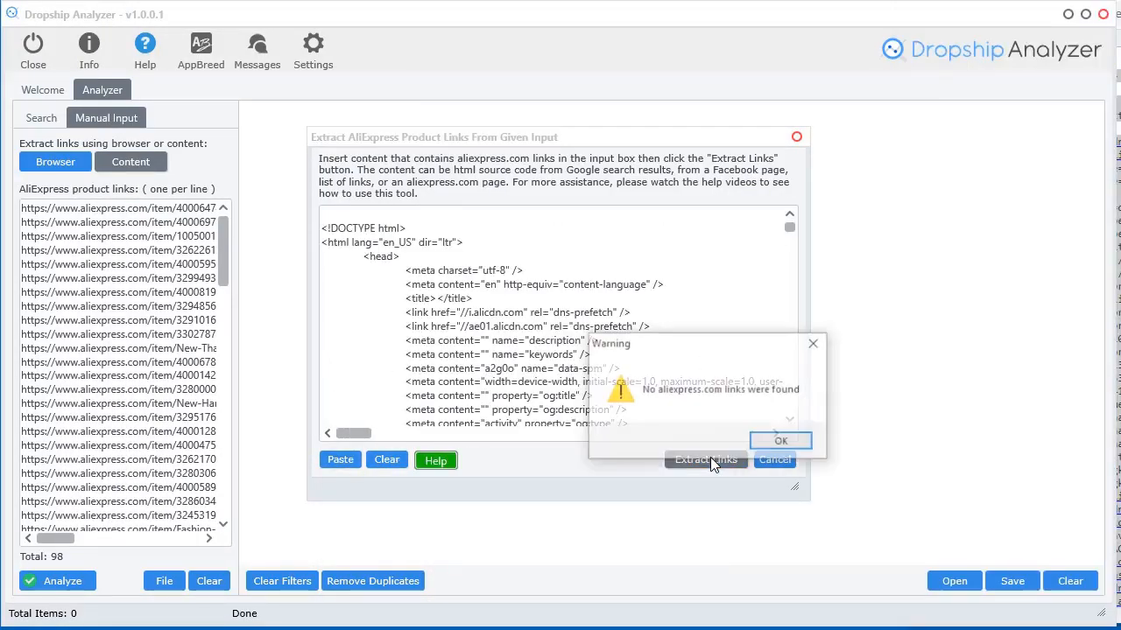
click(781, 442)
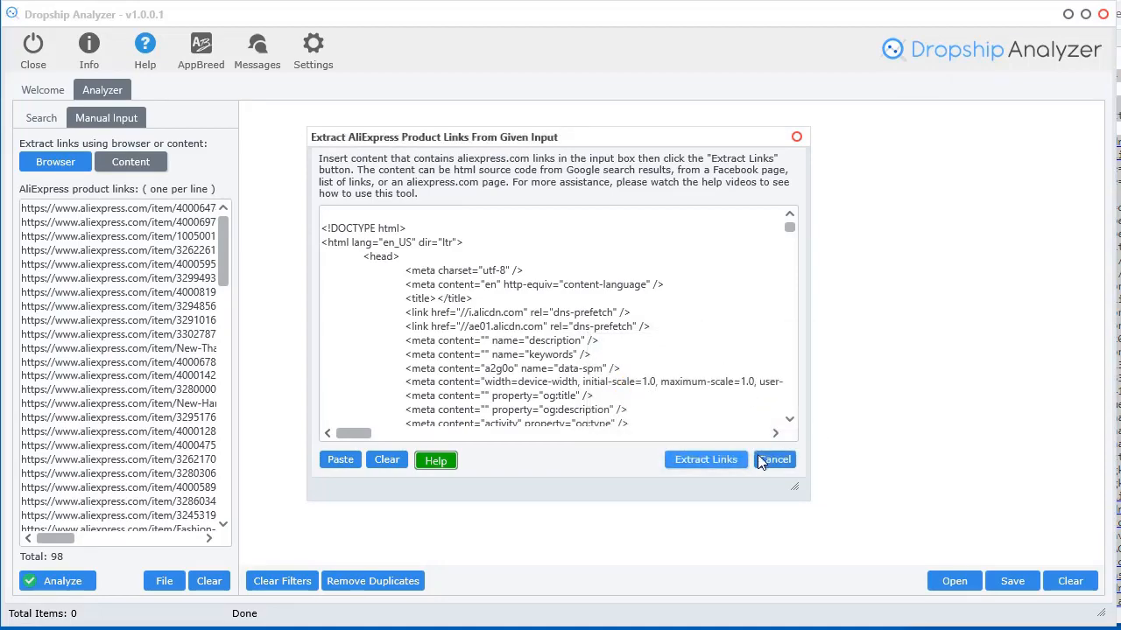
click(386, 460)
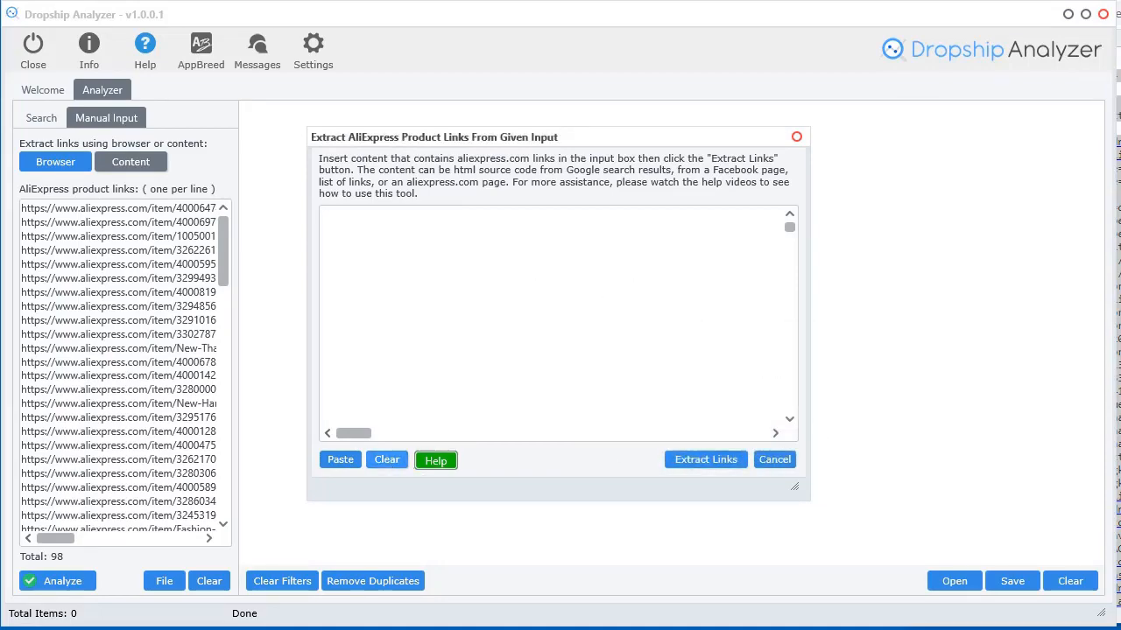
key(alt+Tab)
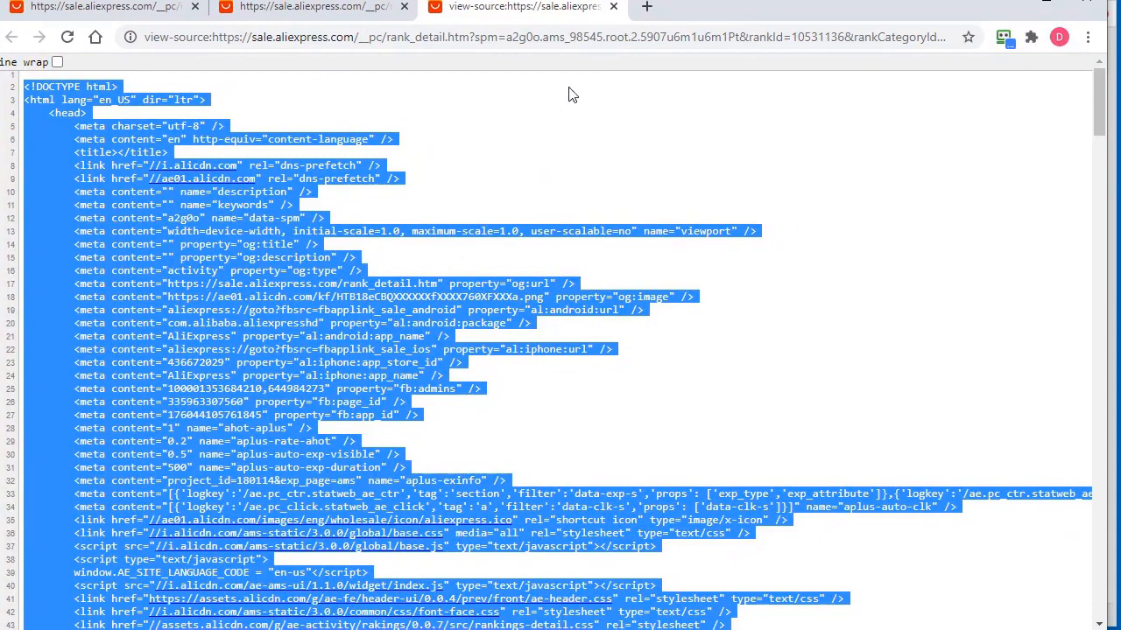
Close the page source tab and inspect the first ranked product's title in developer tools
click(614, 8)
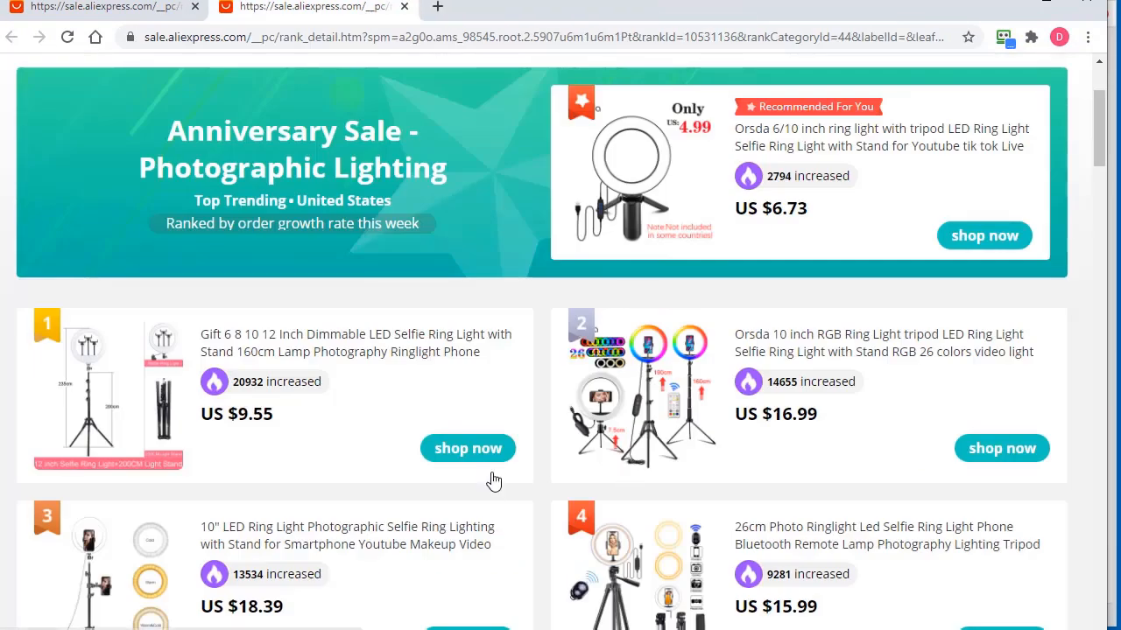
scroll(513, 510, down, 1)
scroll(541, 506, up, 2)
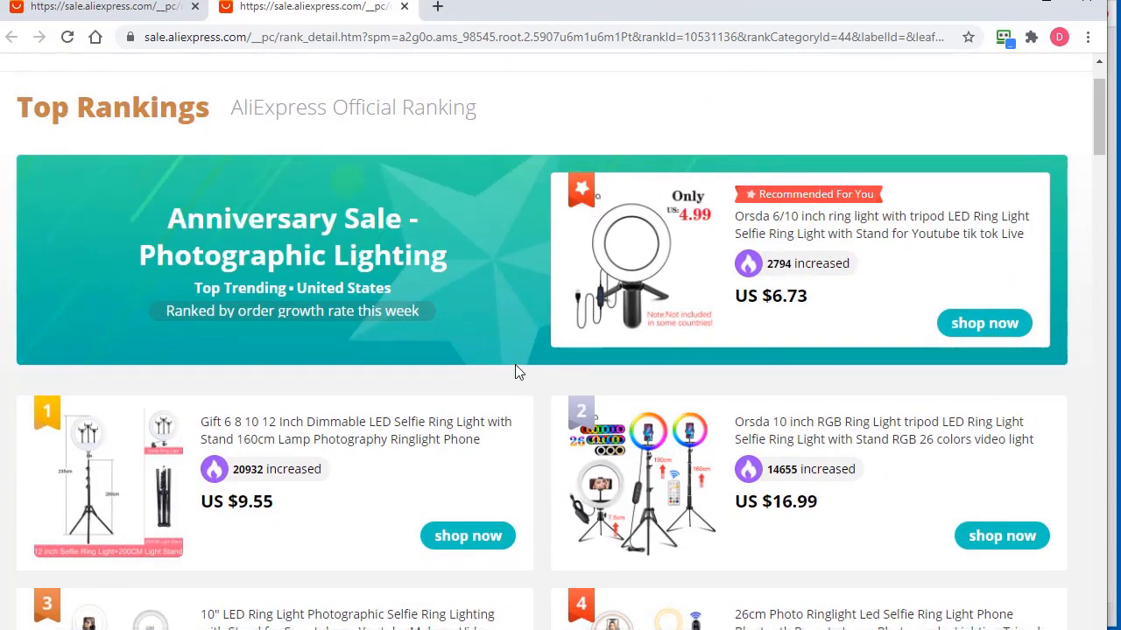
scroll(515, 371, down, 2)
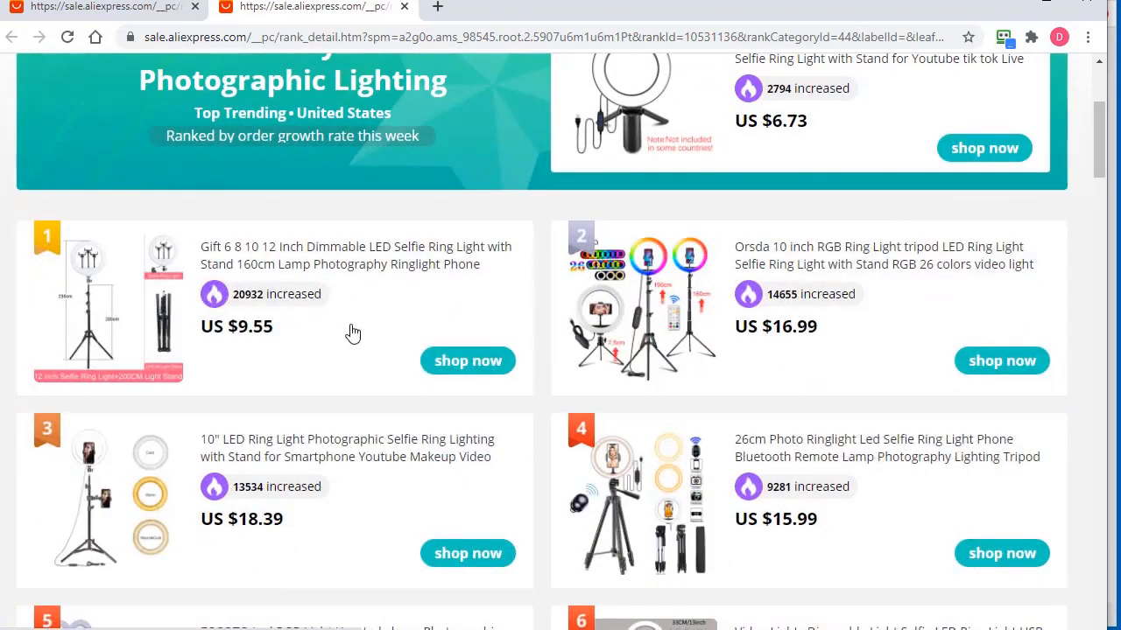
right_click(275, 272)
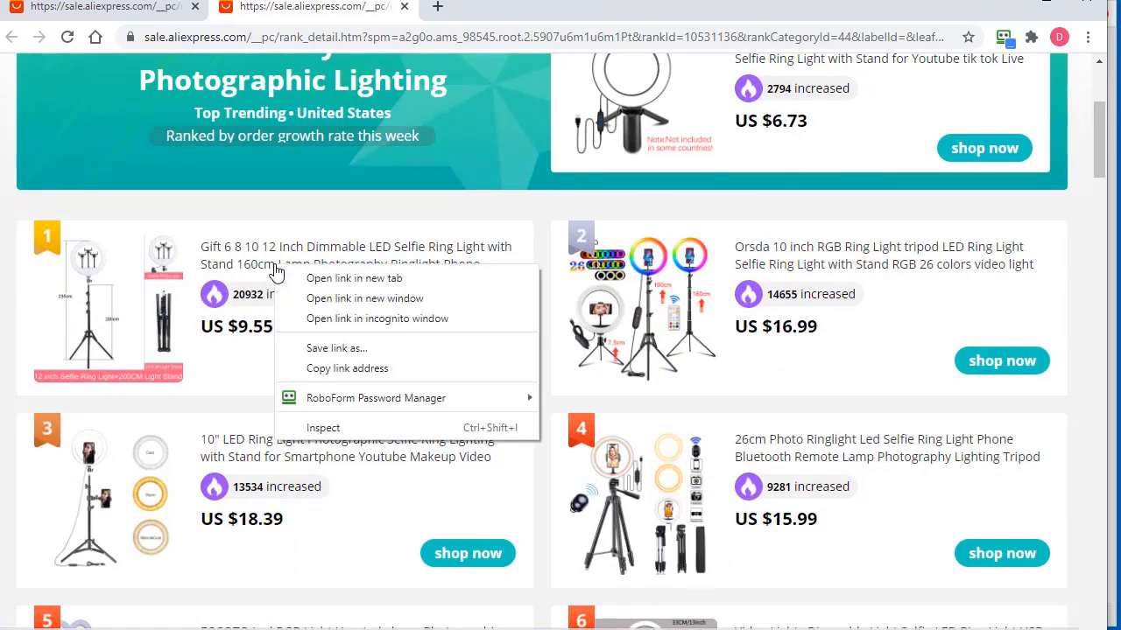
click(351, 428)
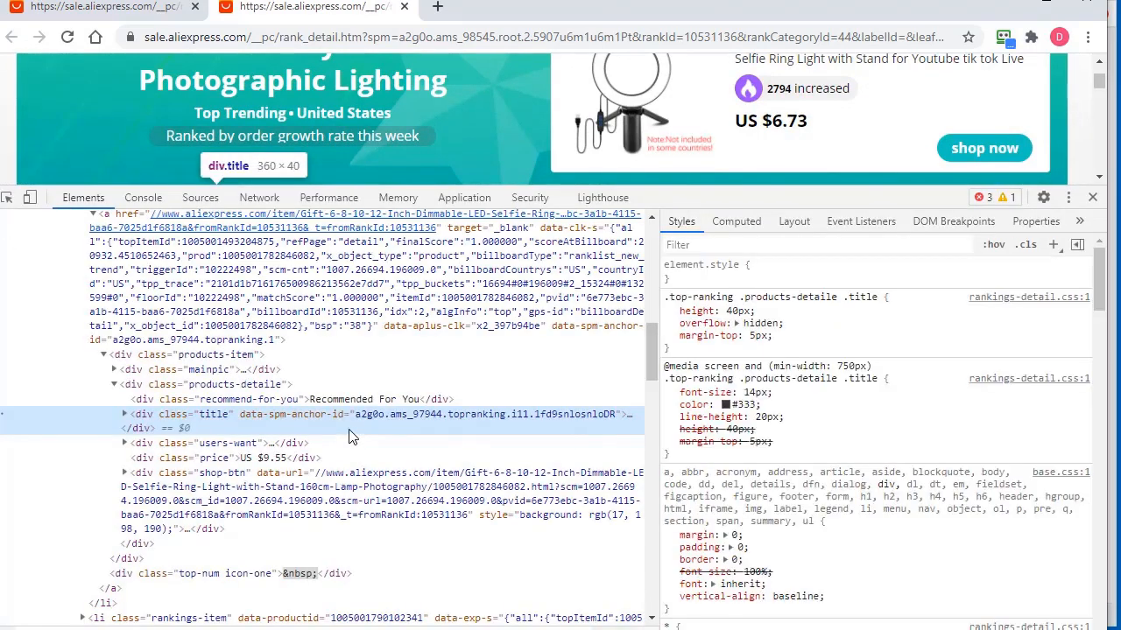
drag(803, 185, 803, 277)
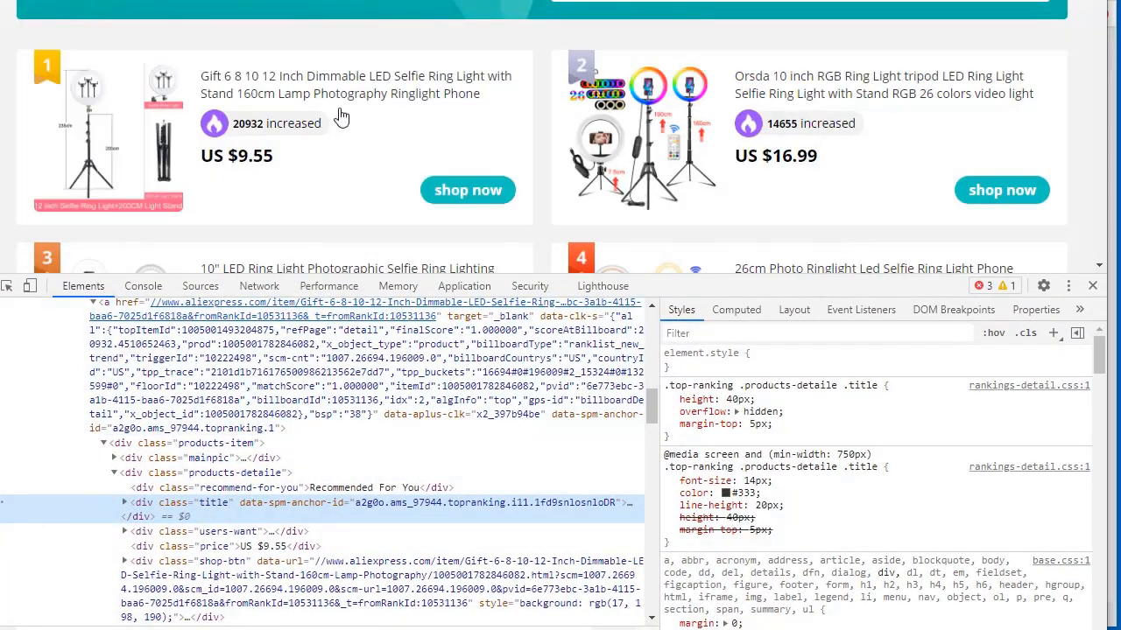
Select the div.container element holding the rankings list and copy its outerHTML
scroll(292, 549, up, 4)
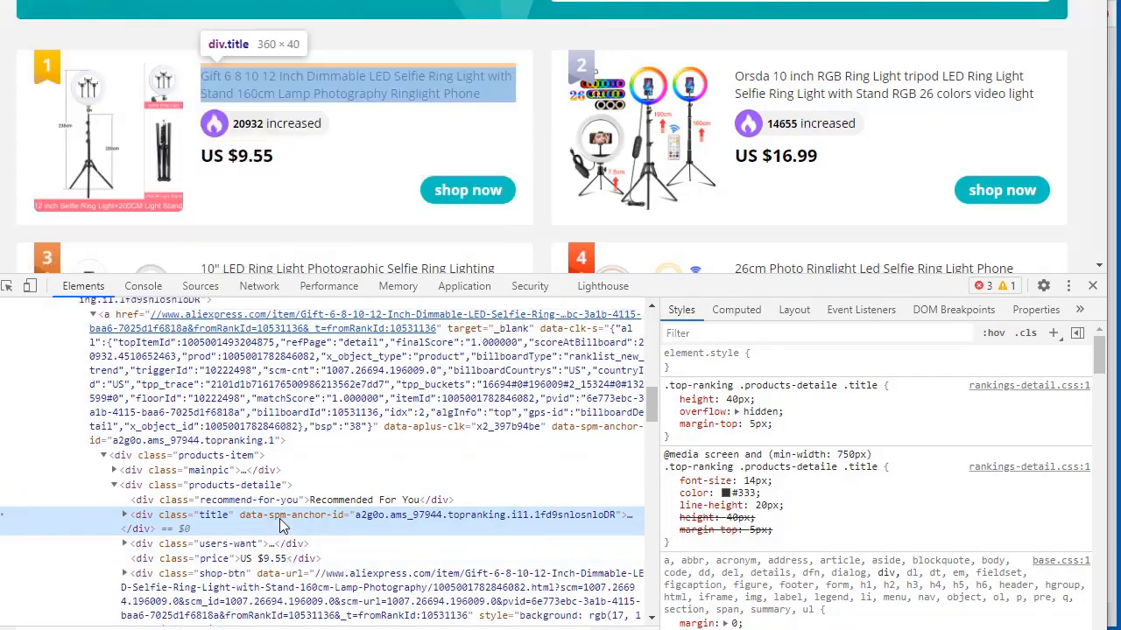
scroll(267, 534, up, 6)
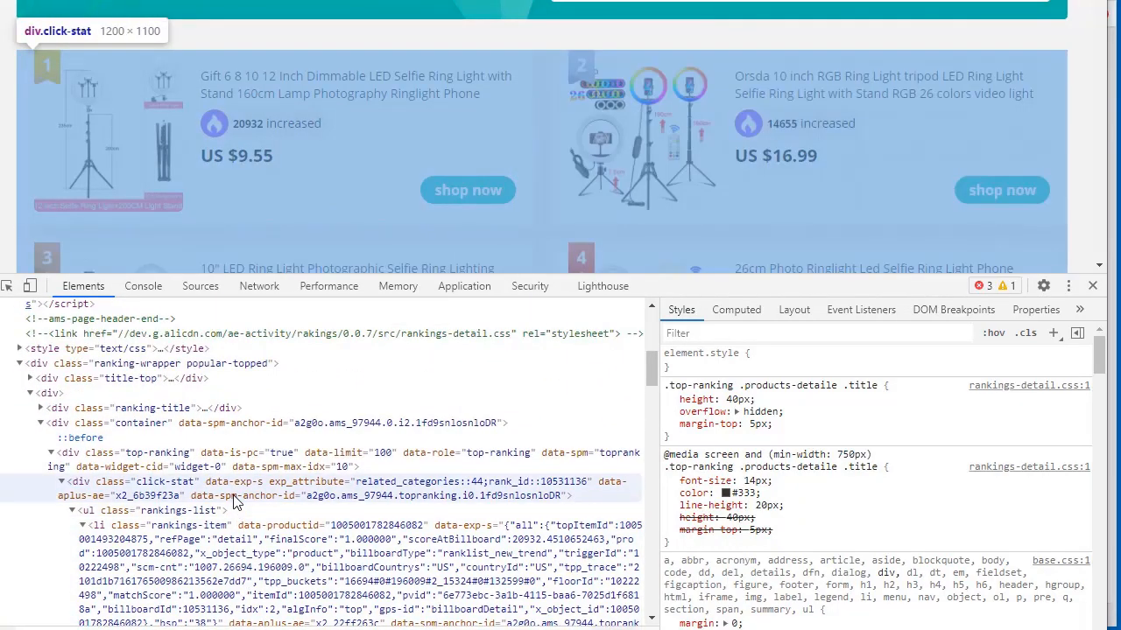
click(235, 429)
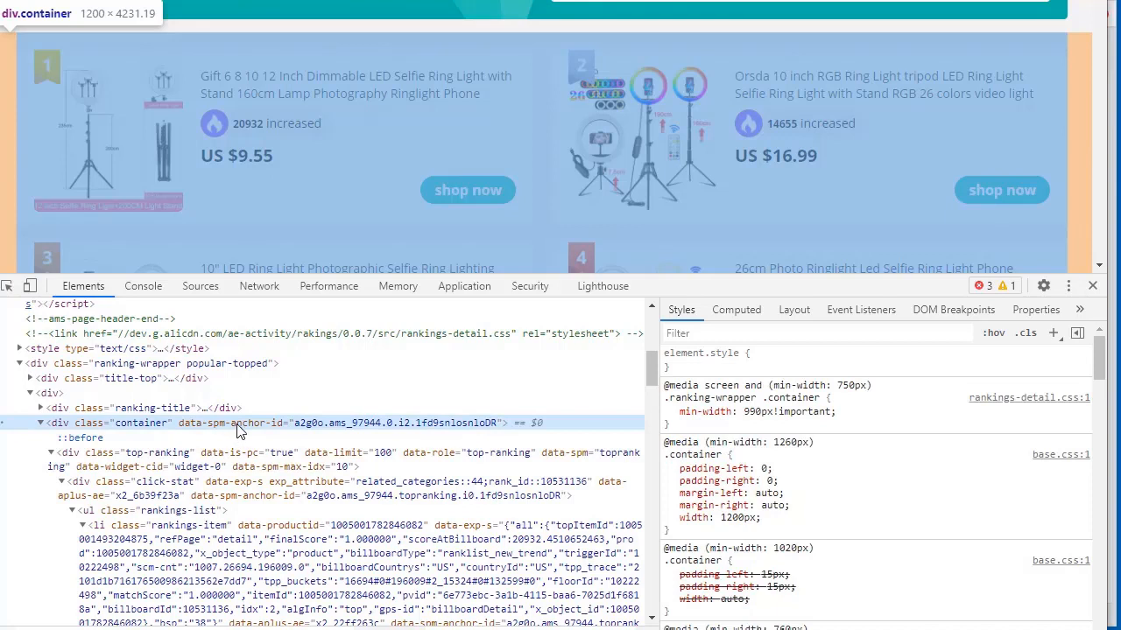
right_click(236, 429)
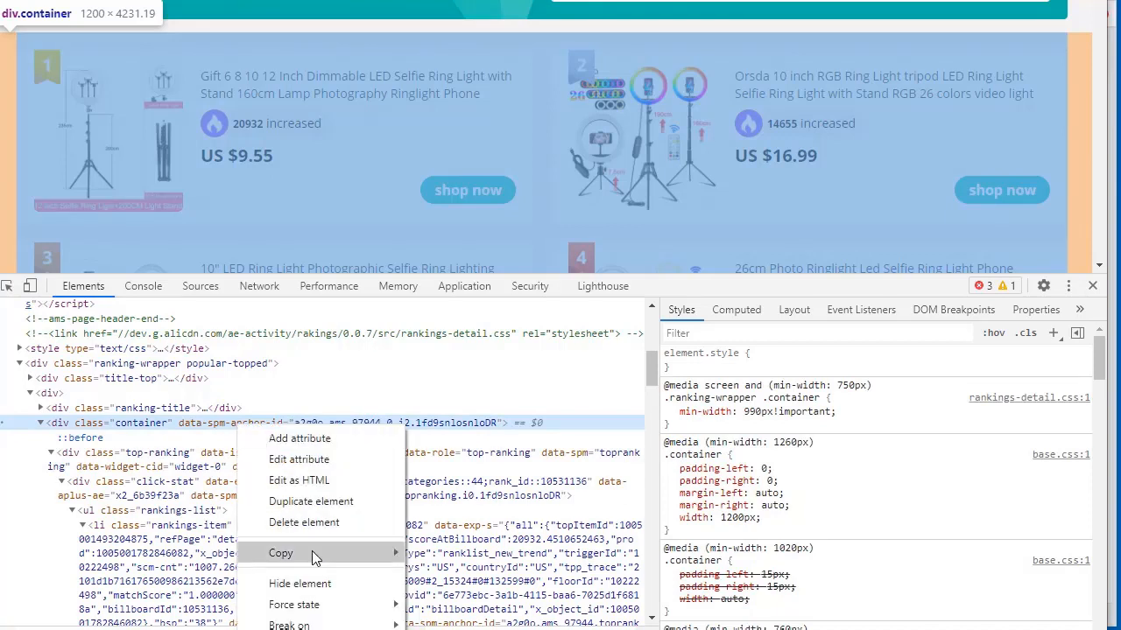
mouse_move(312, 554)
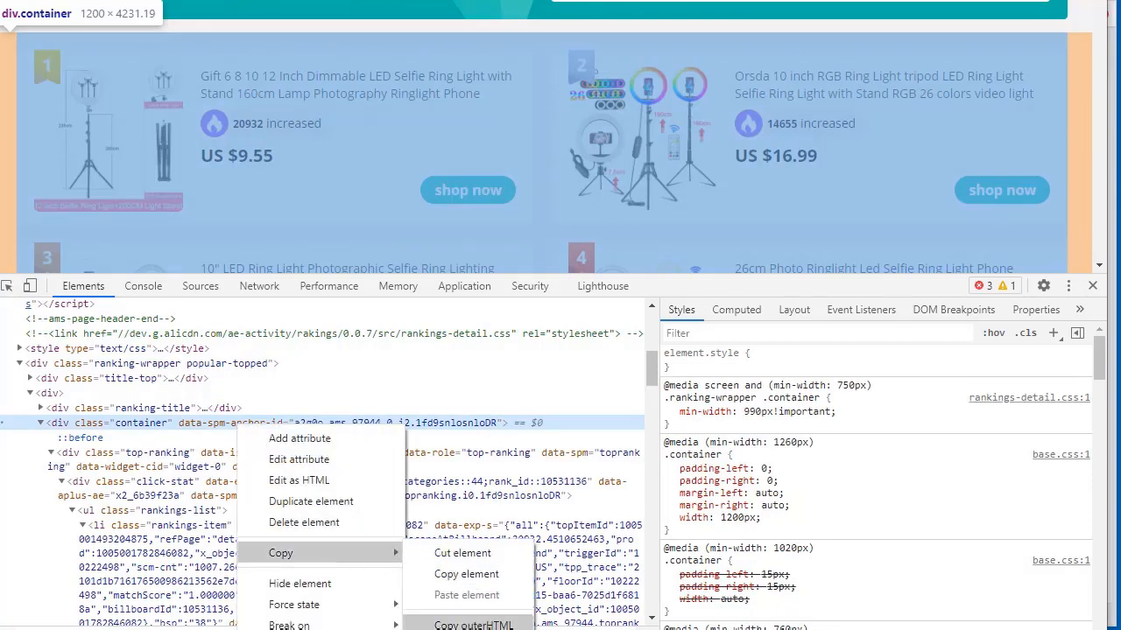
click(473, 626)
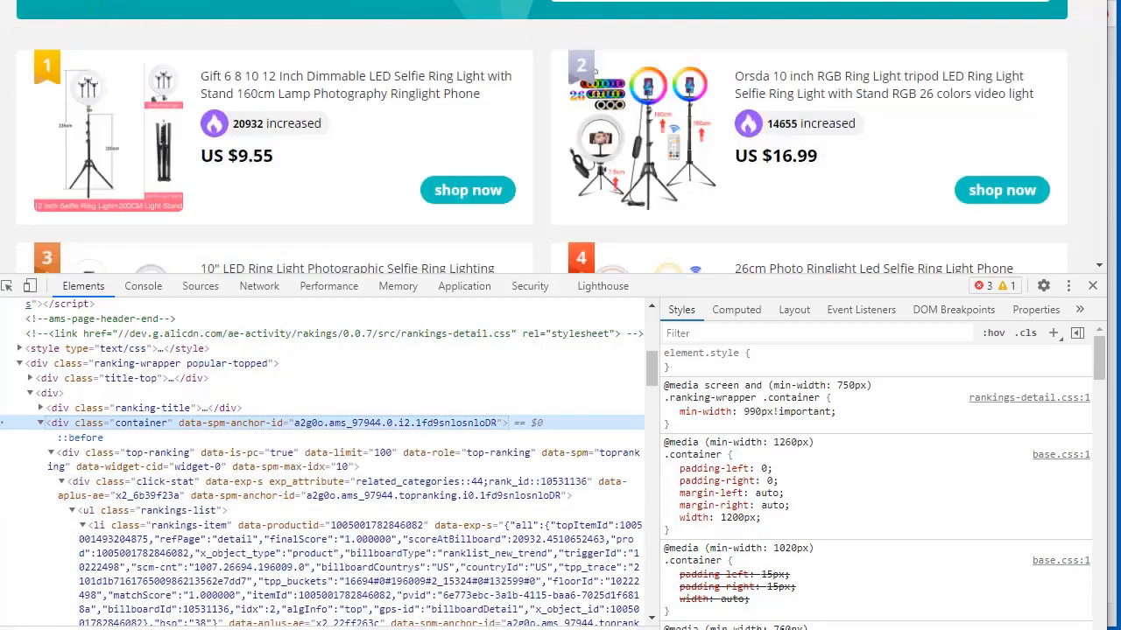
key(alt+Tab)
Extract links from the pasted ranking HTML, then clear the existing product link list
click(350, 457)
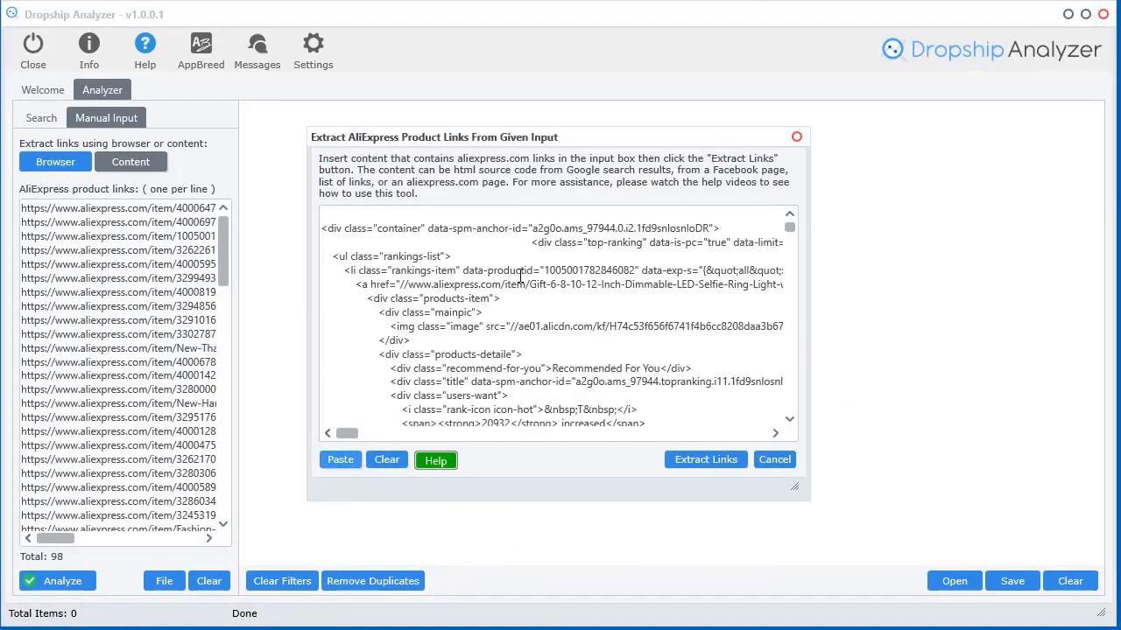
click(718, 460)
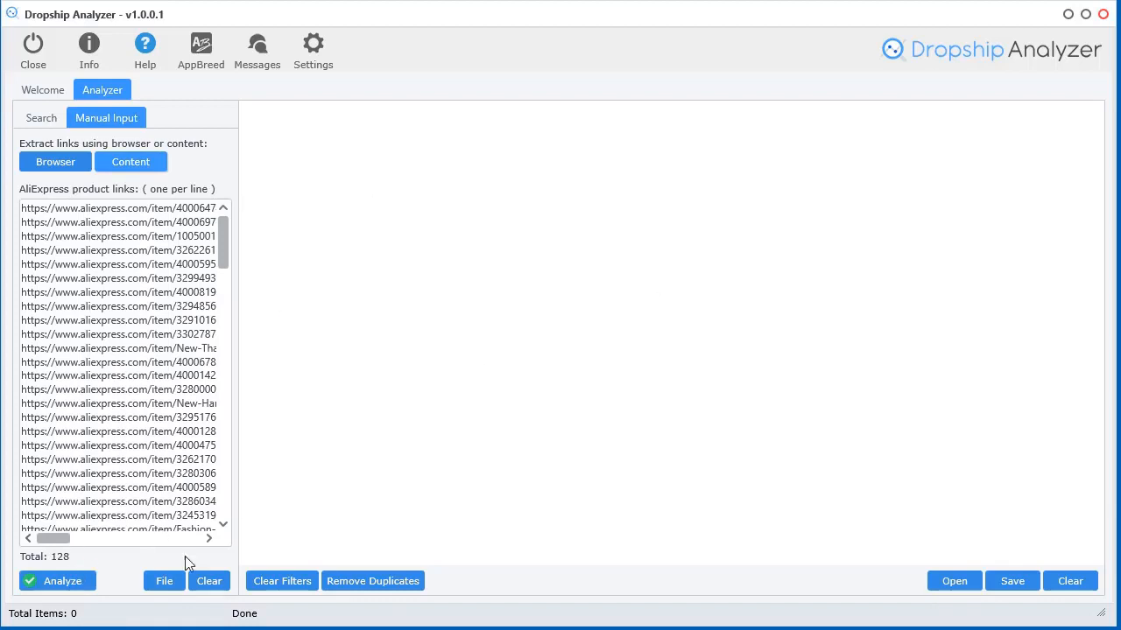
click(209, 583)
Extract the 30 ranking product links, close DevTools, and open the link-search browser
click(123, 171)
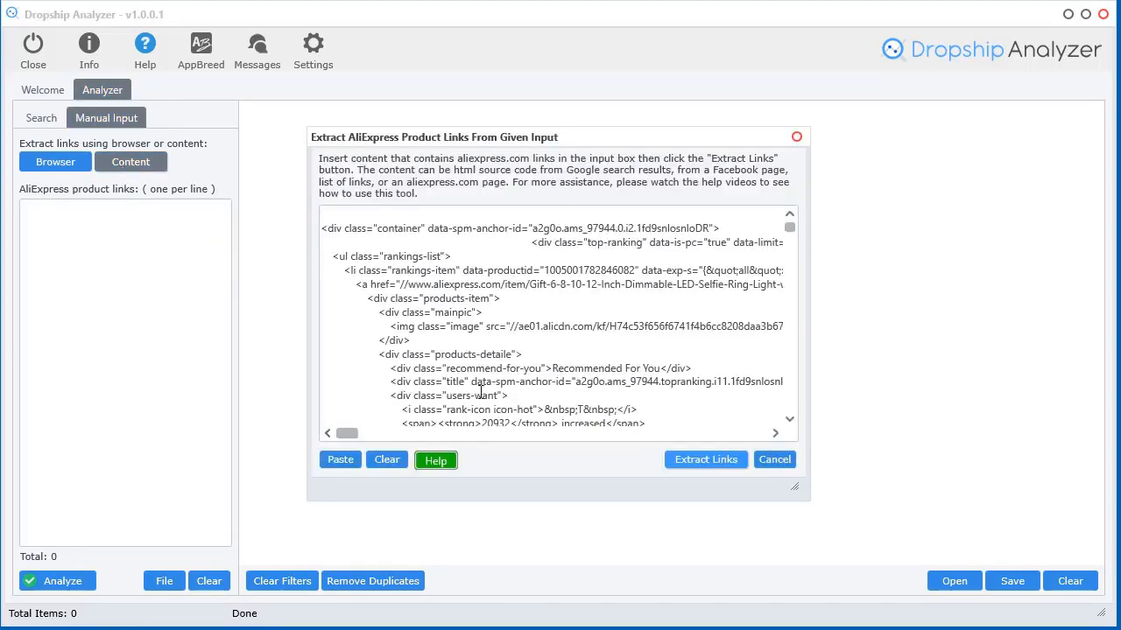
click(703, 459)
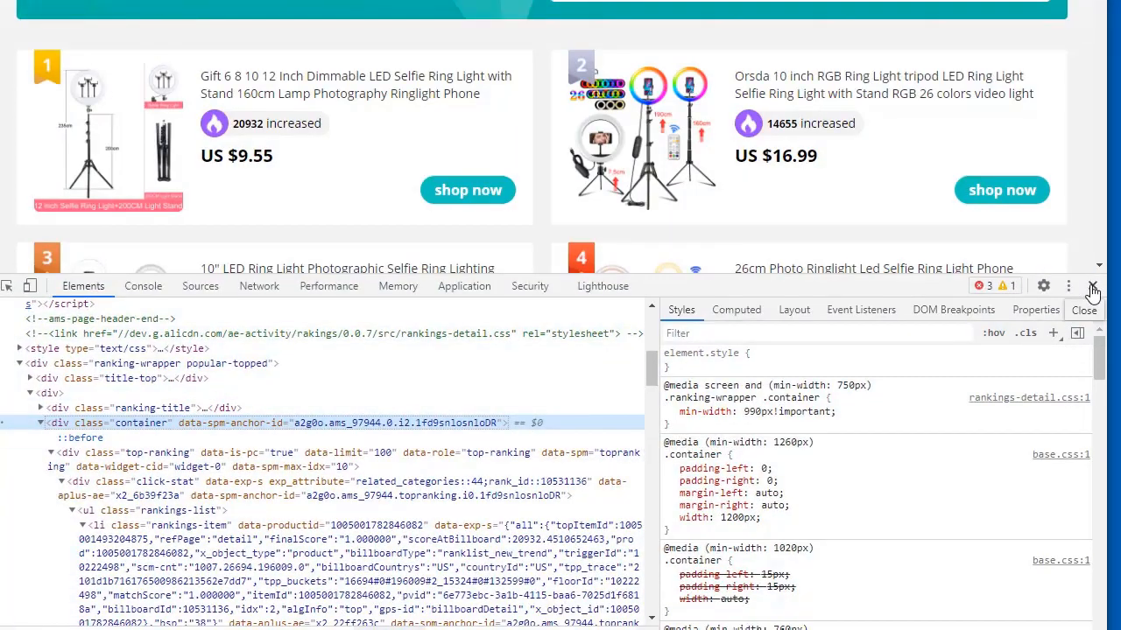
click(1092, 289)
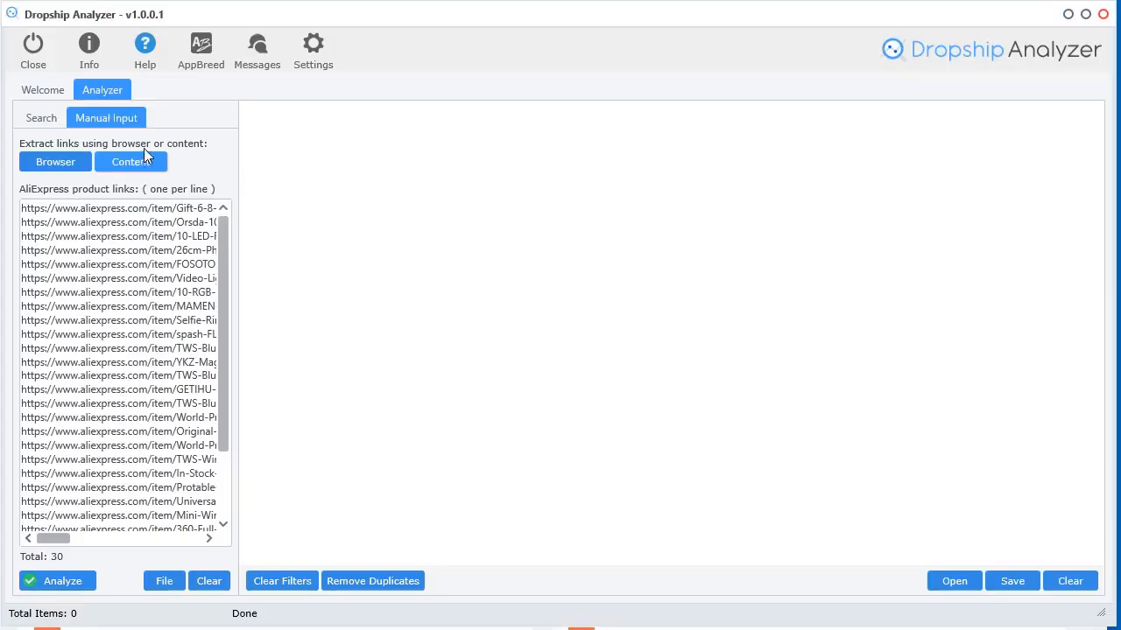
click(50, 170)
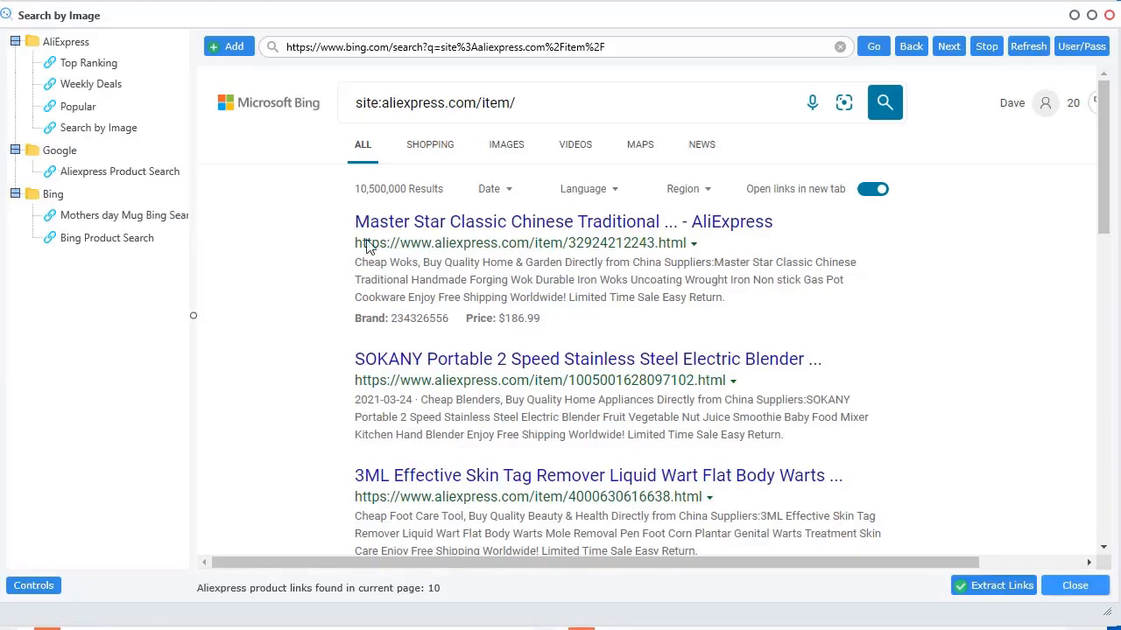
Close the link browser, clear the pasted HTML in Extract Links, and cancel the dialog
click(1097, 586)
click(135, 163)
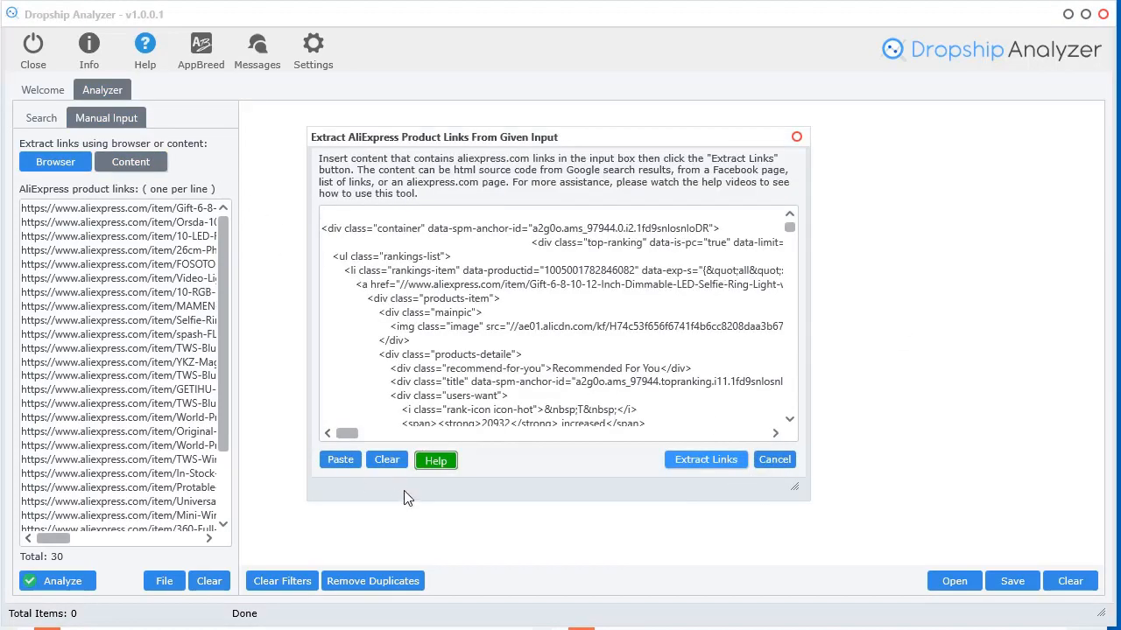
click(394, 465)
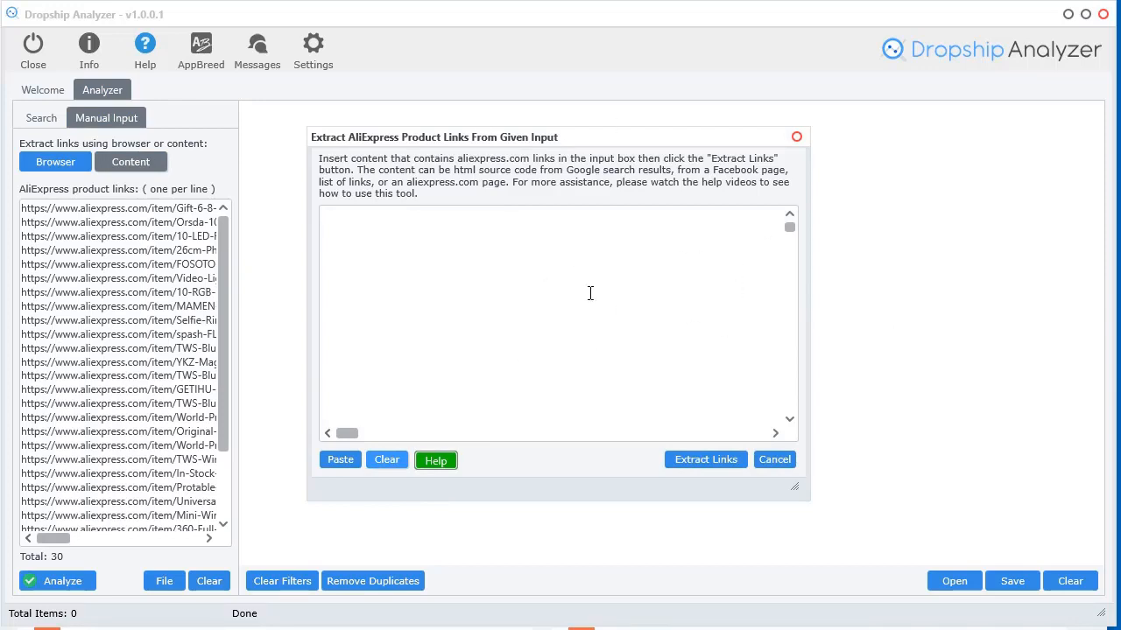
drag(672, 143, 660, 152)
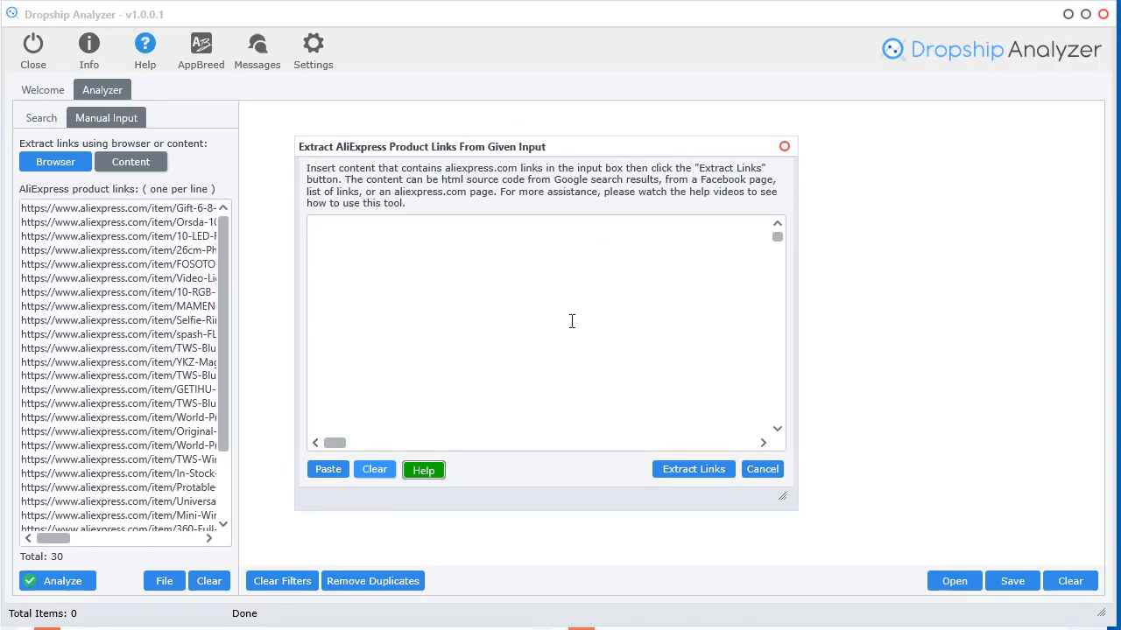
click(769, 475)
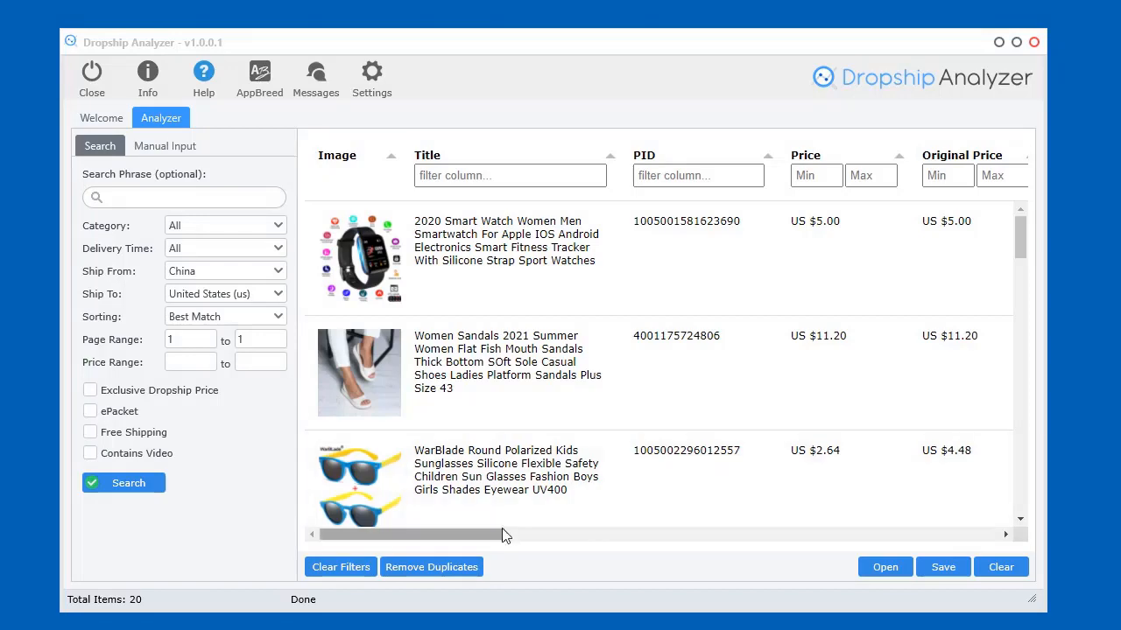
Save the 20 analyzed products as the project file untitled.dapf
drag(493, 533, 499, 511)
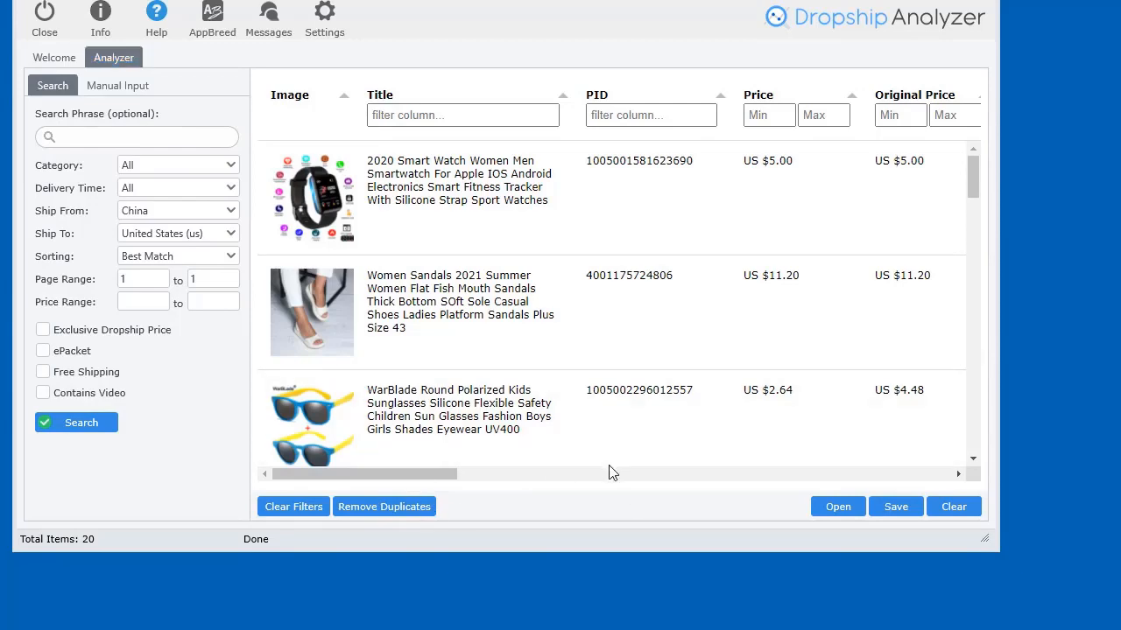
drag(379, 480, 331, 436)
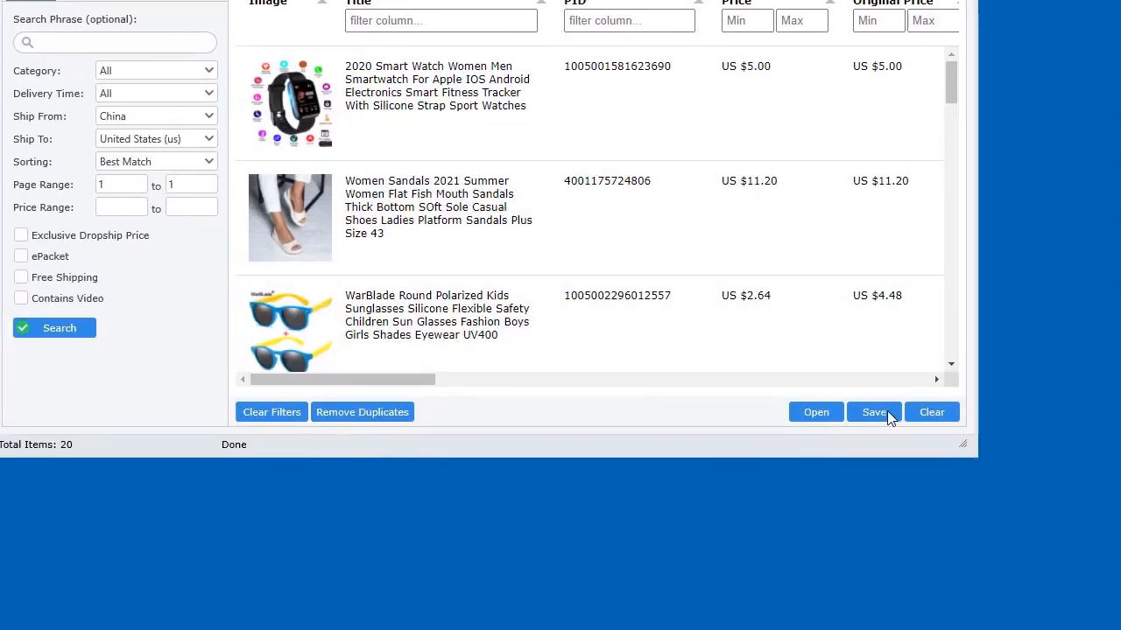
click(863, 413)
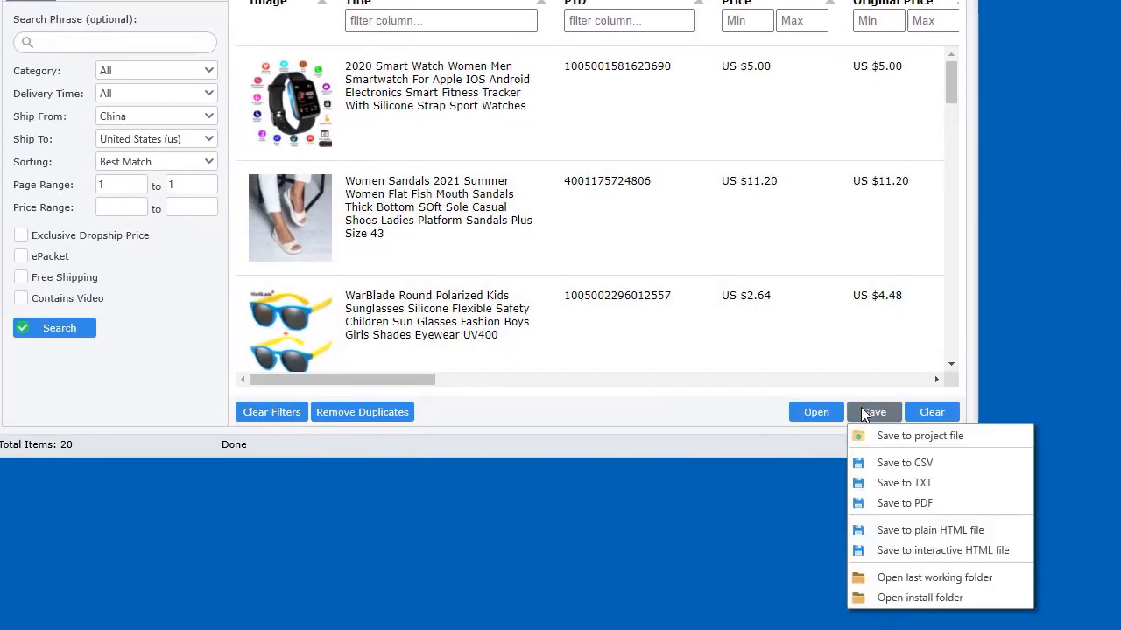
click(921, 438)
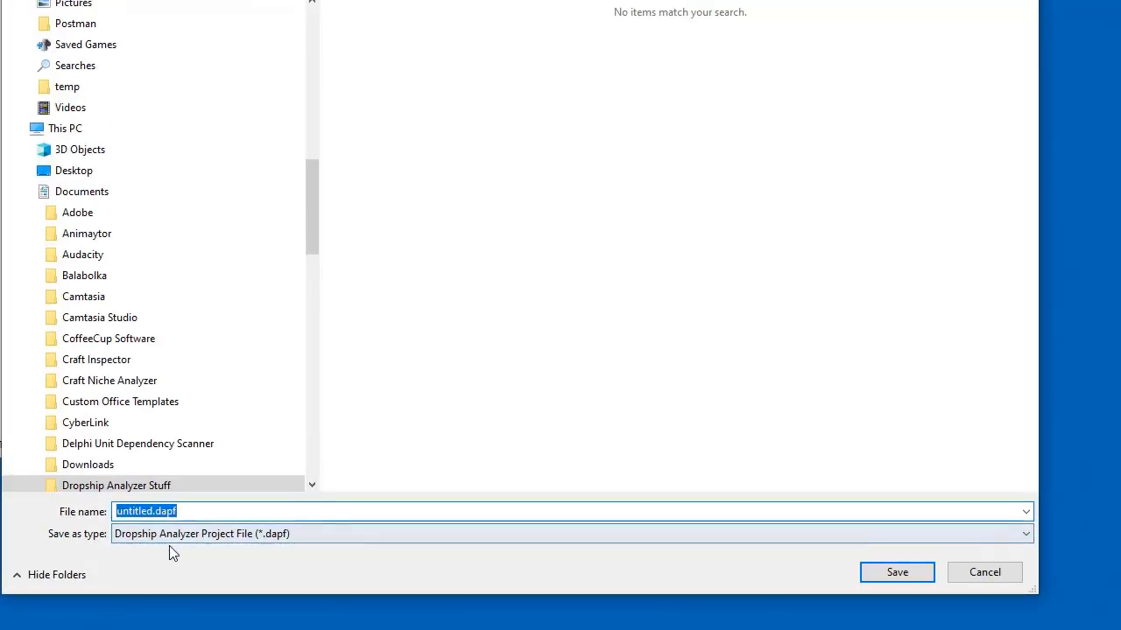
click(916, 572)
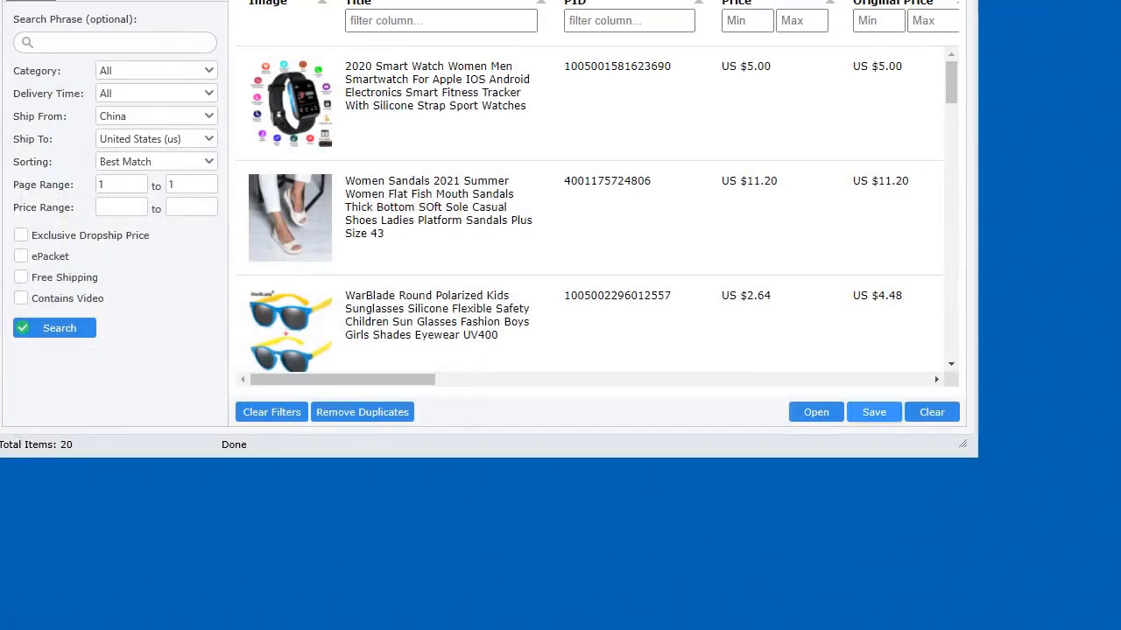
Empty the product table and reload the products from untitled.dapf
click(932, 411)
click(708, 441)
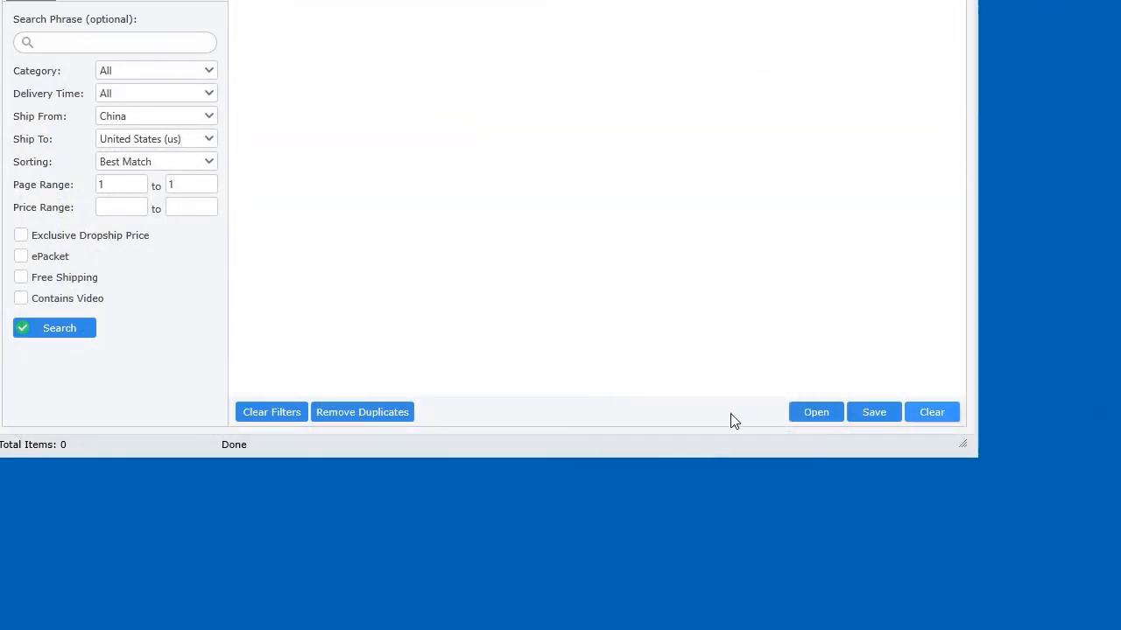
click(811, 412)
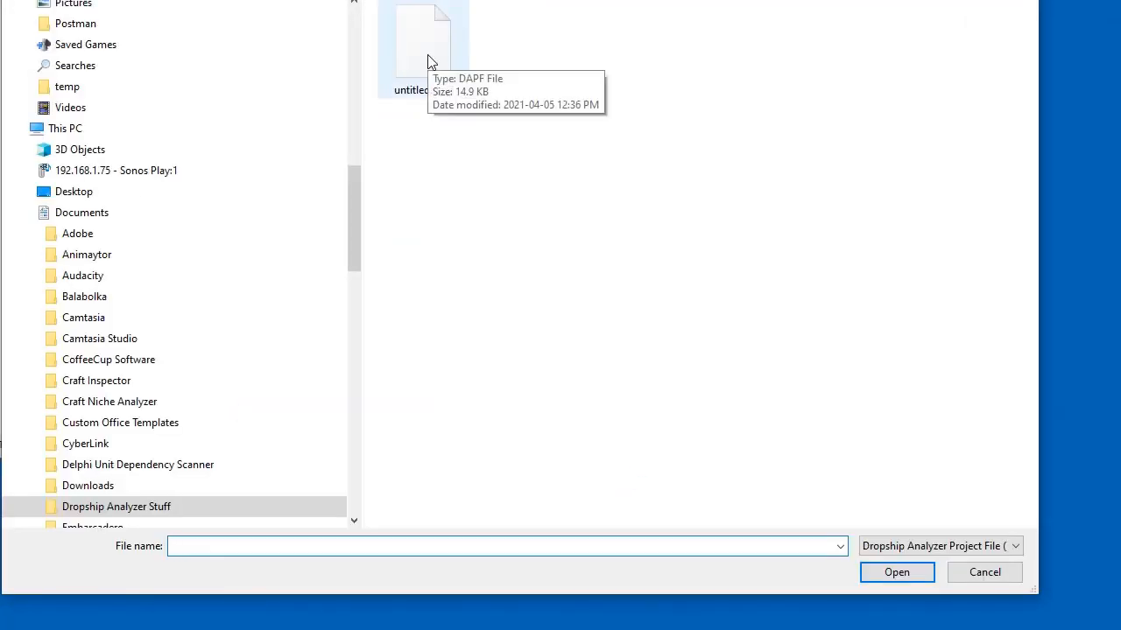
double_click(429, 60)
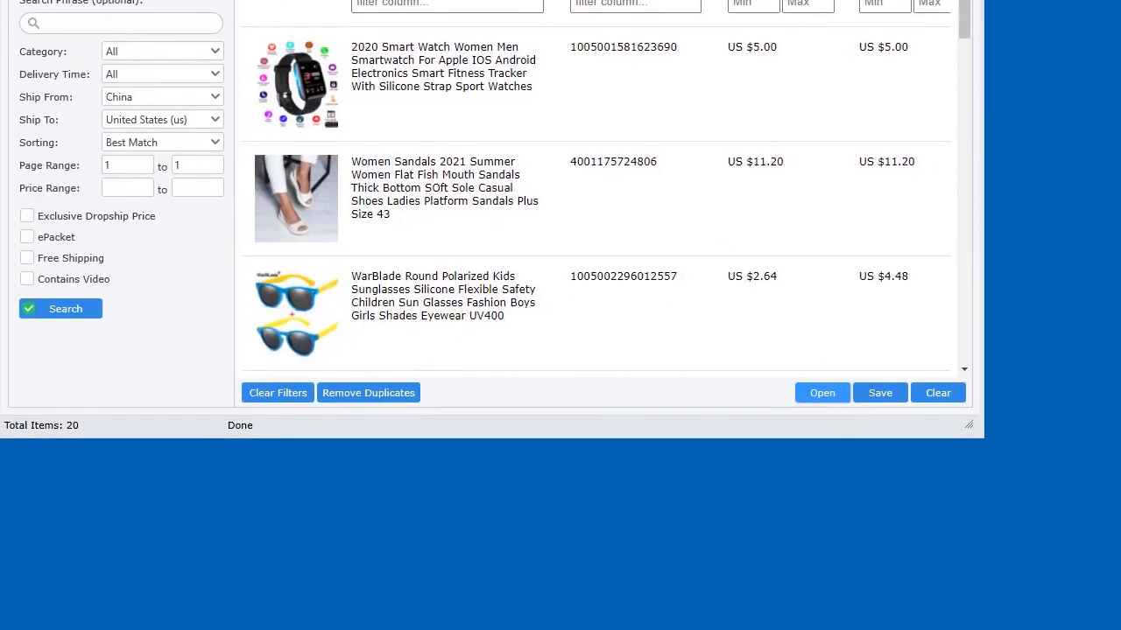
Export the 20 products to untitled.csv and open it as a spreadsheet
click(870, 390)
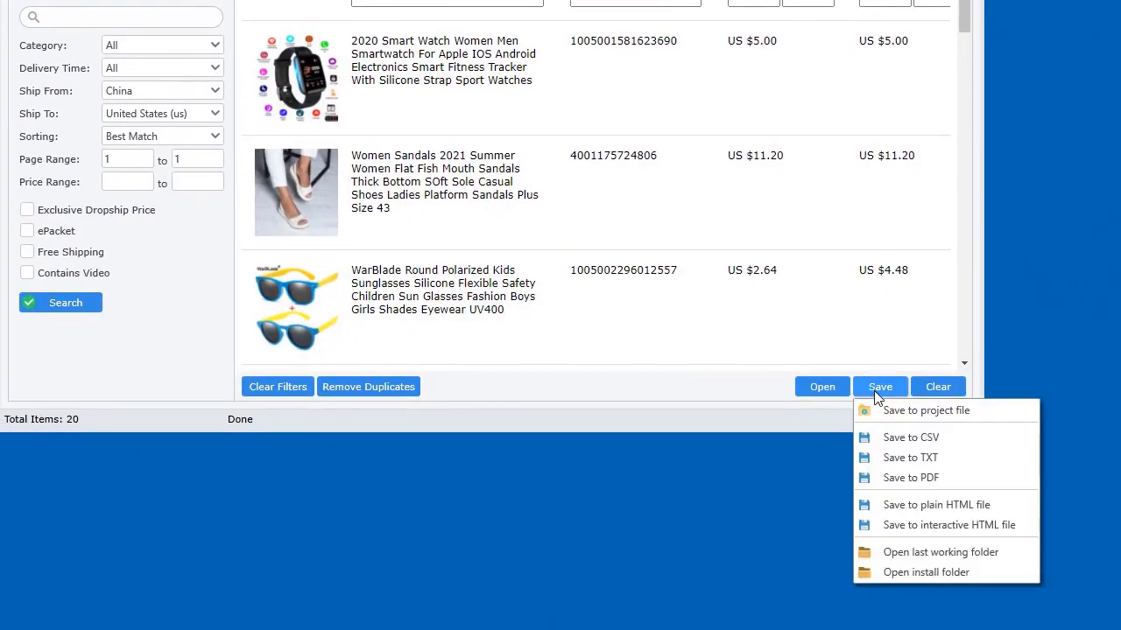
click(934, 442)
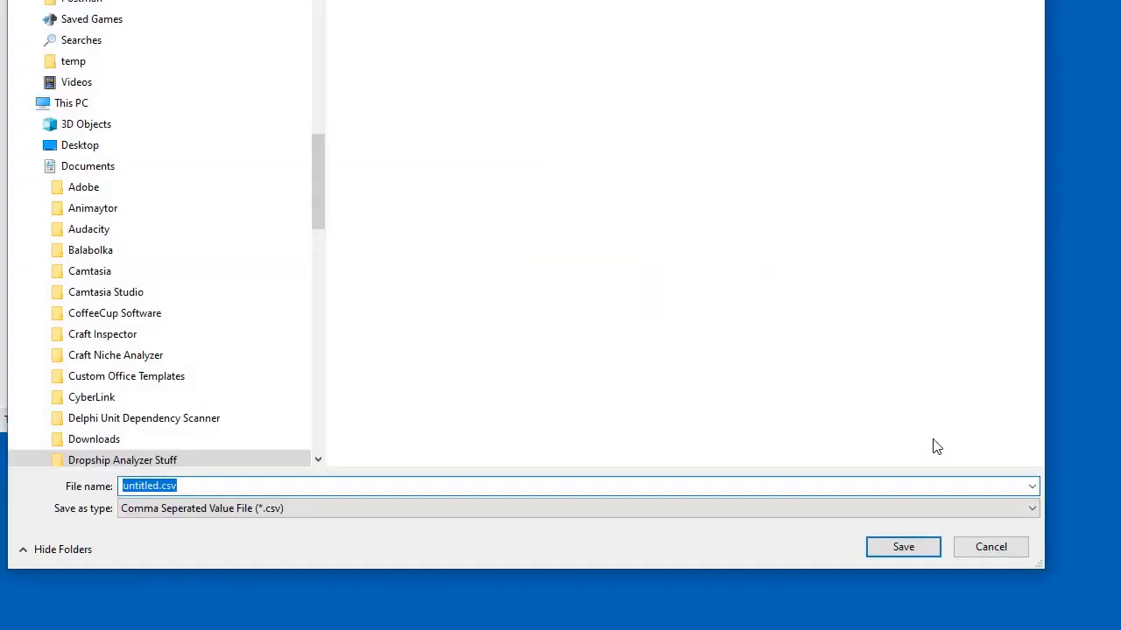
click(930, 557)
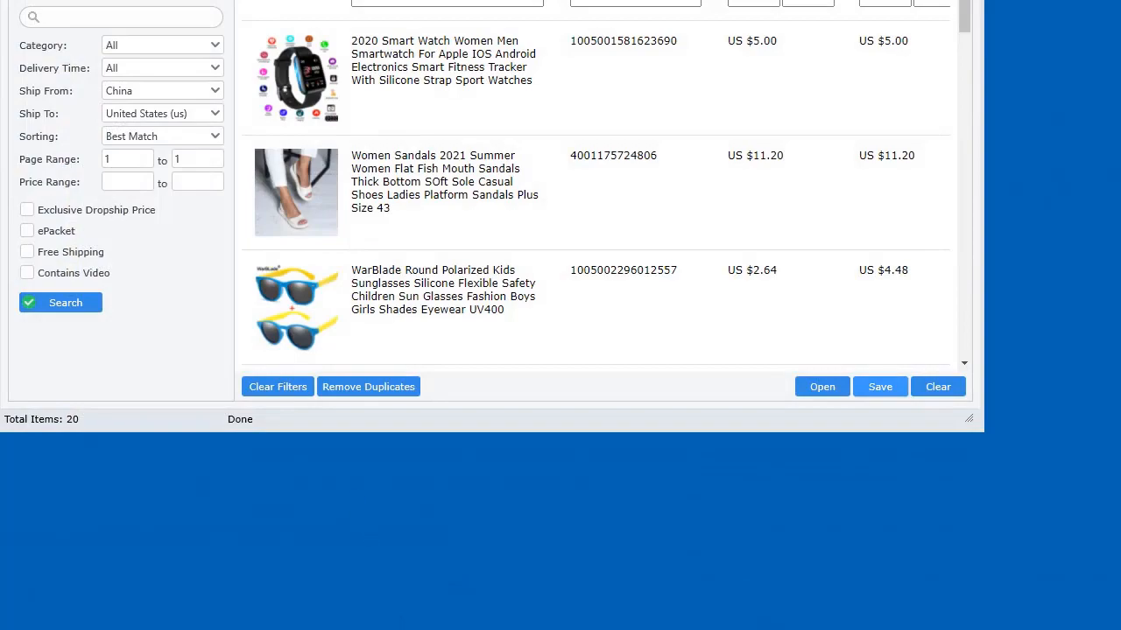
drag(0, 0, 473, 0)
double_click(420, 175)
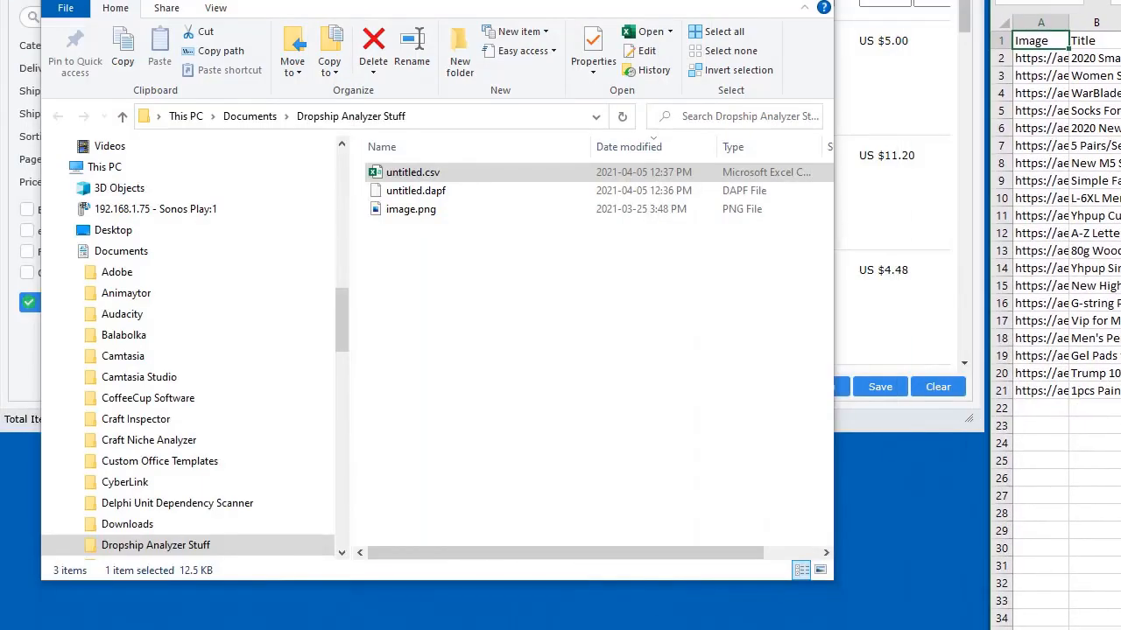
Export the products to a text file named untitled.txt
click(882, 389)
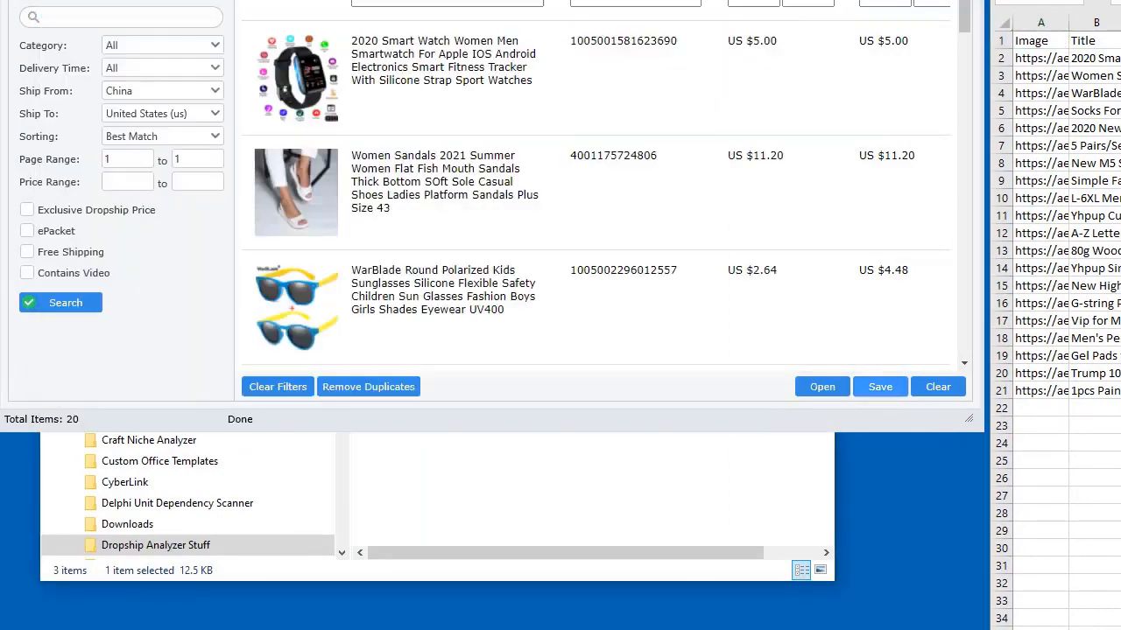
click(882, 388)
click(915, 456)
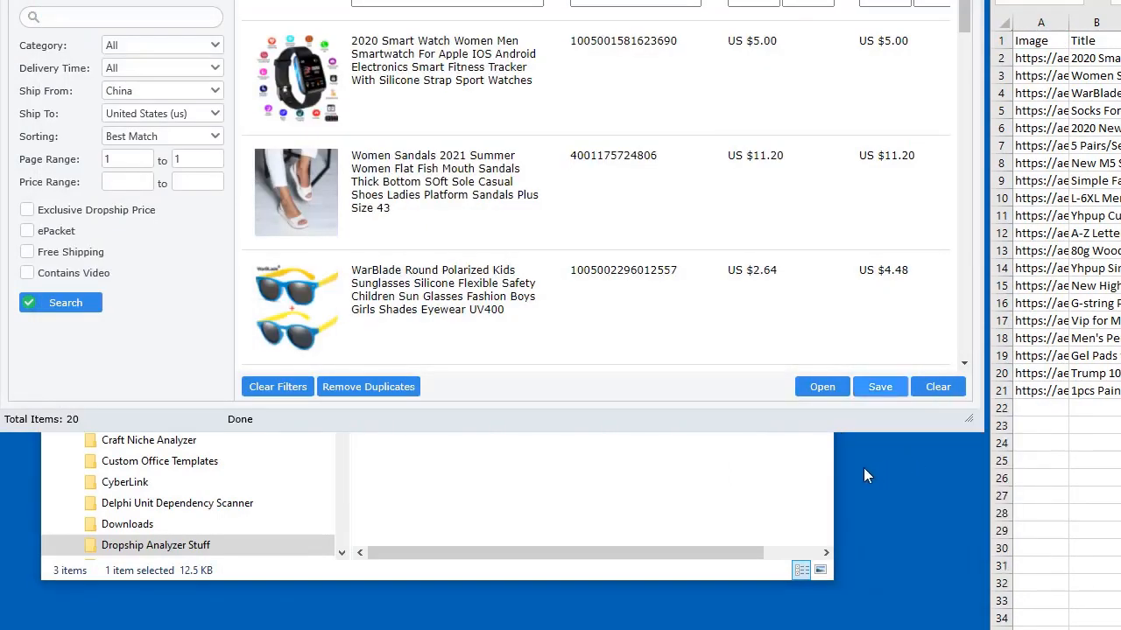
click(883, 618)
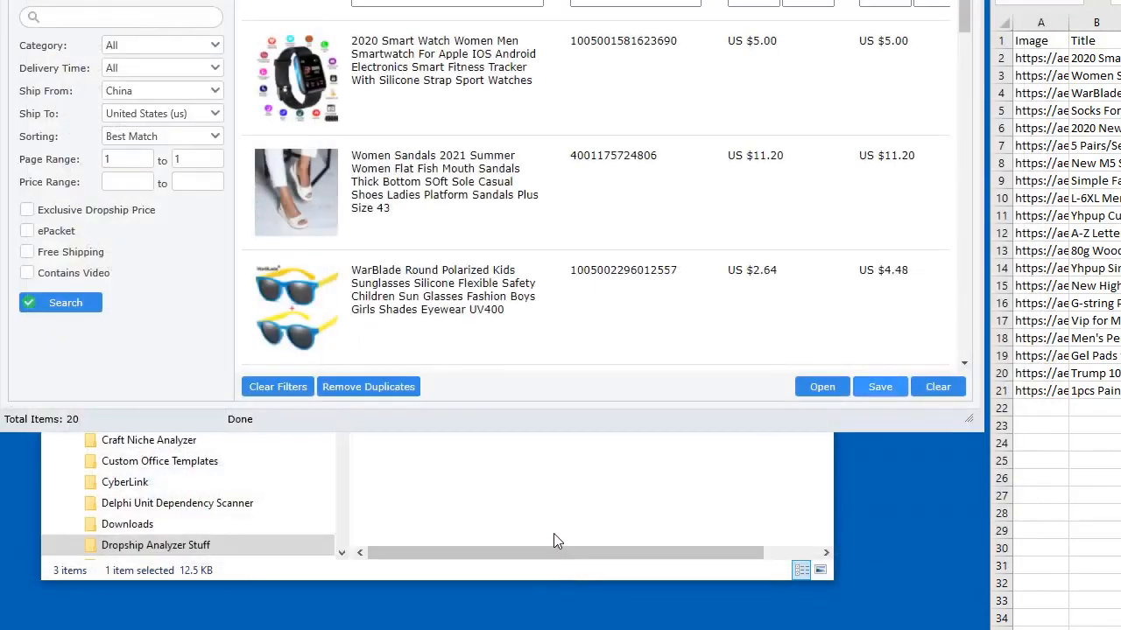
Open untitled.txt to review its comma-separated product data, then close it
click(554, 535)
double_click(411, 172)
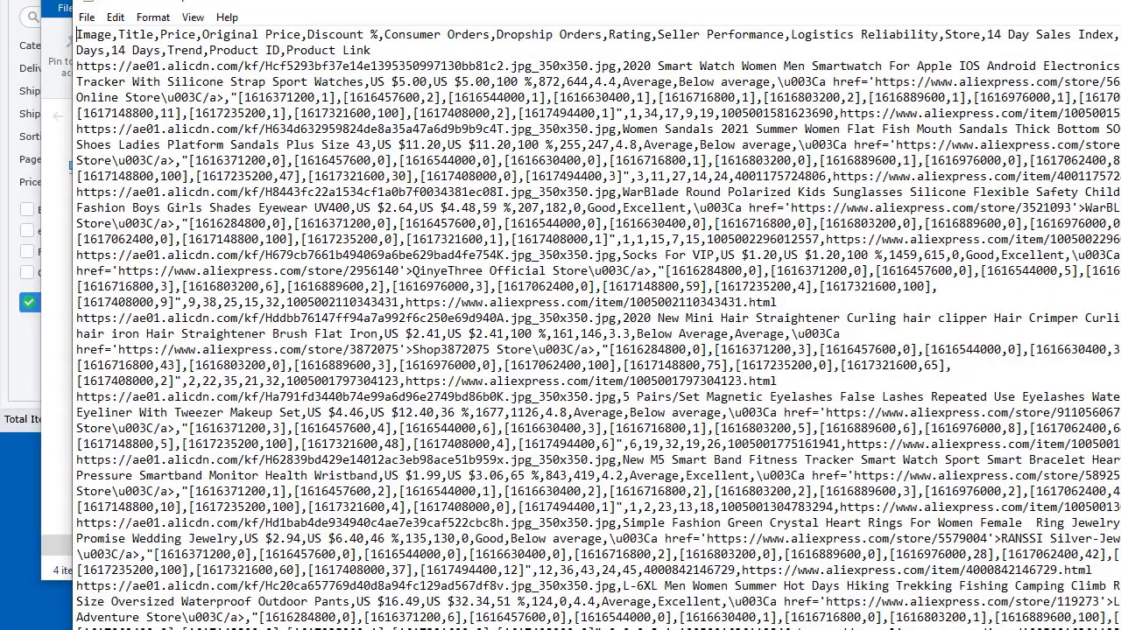
key(alt+F4)
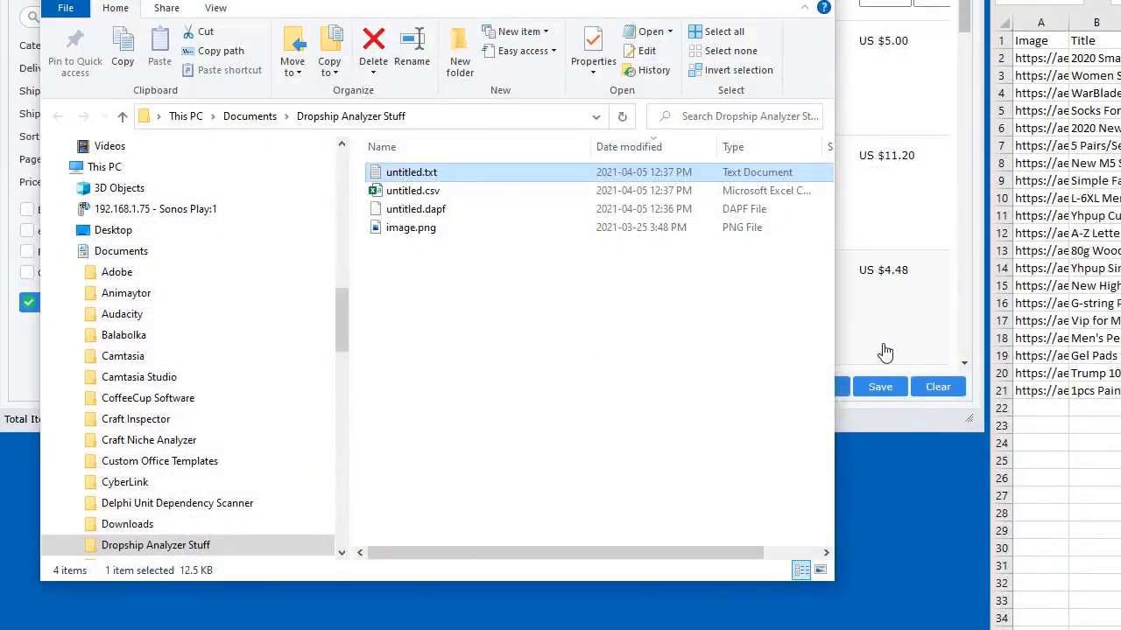
click(872, 394)
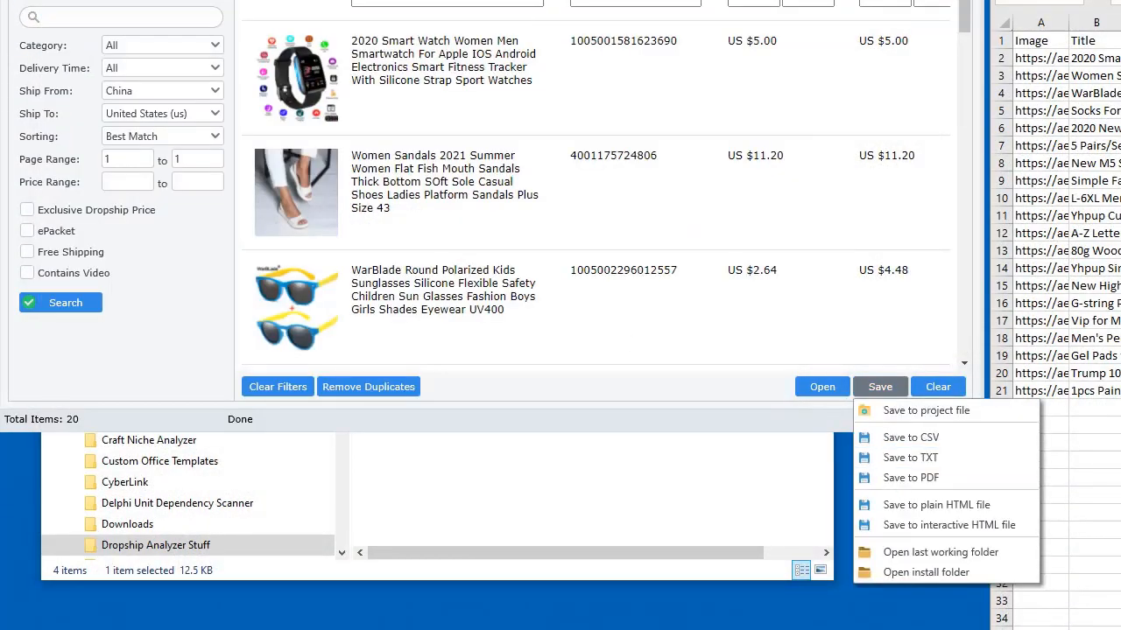
Export the products to a PDF report named untitled.pdf
click(875, 390)
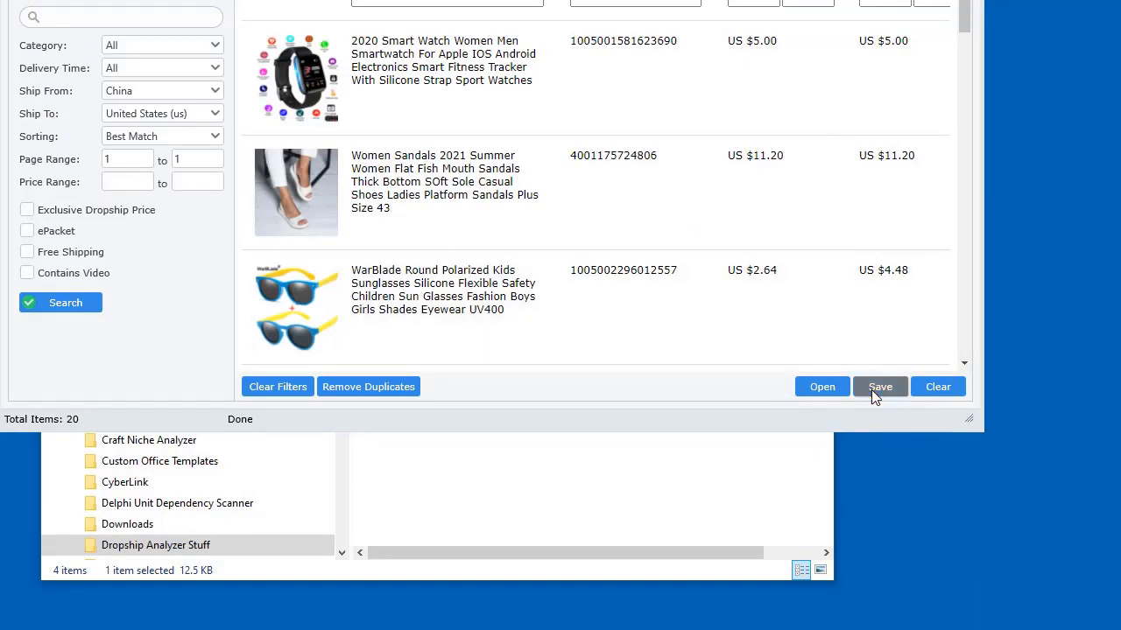
click(875, 396)
click(914, 474)
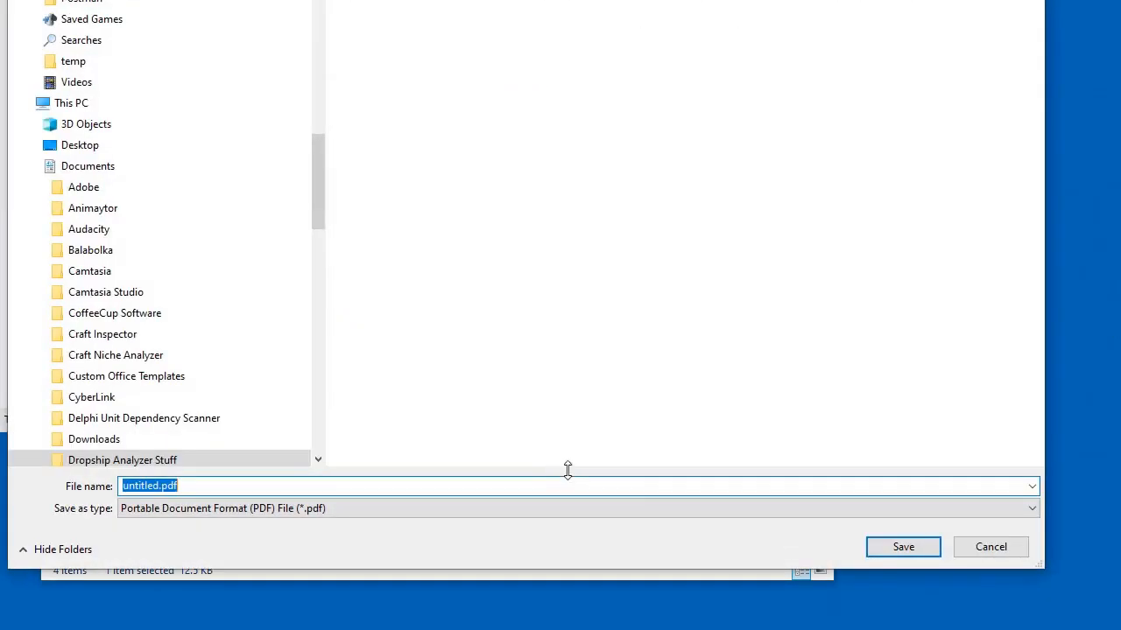
click(903, 546)
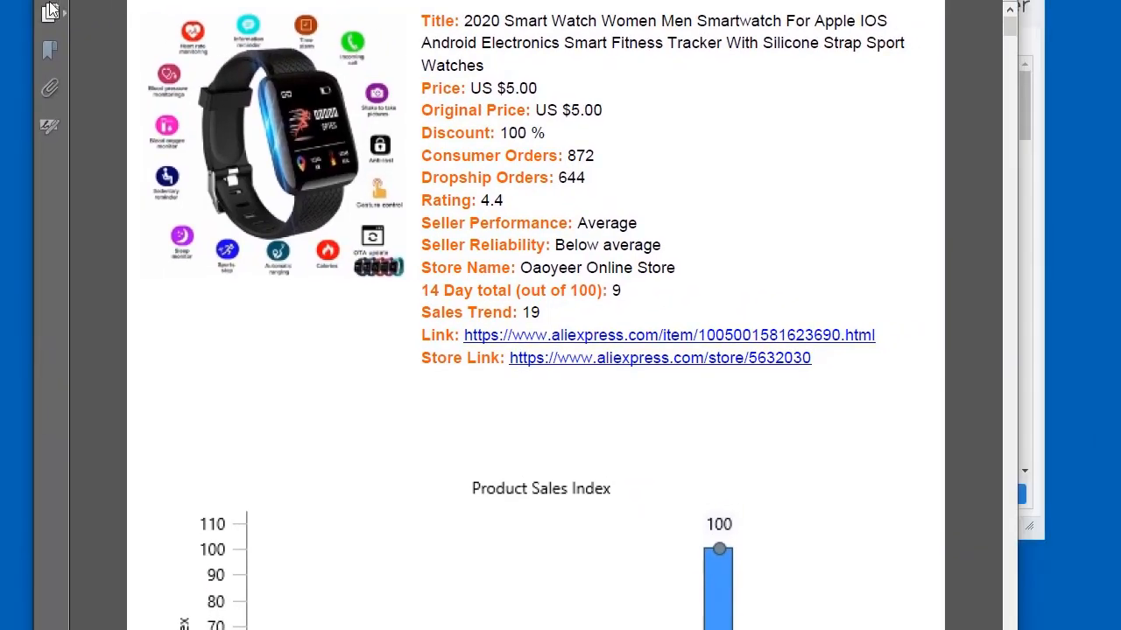
Show the page thumbnails and jump to page 8, the green heart ring
click(50, 10)
scroll(356, 207, down, 1)
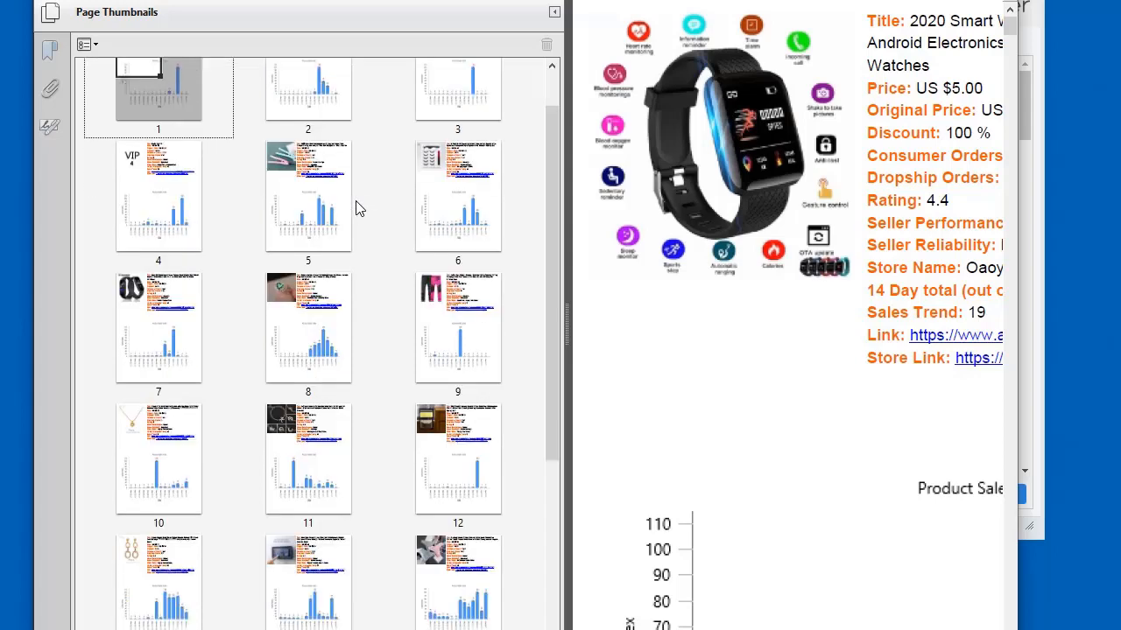
scroll(351, 237, down, 1)
scroll(827, 241, down, 5)
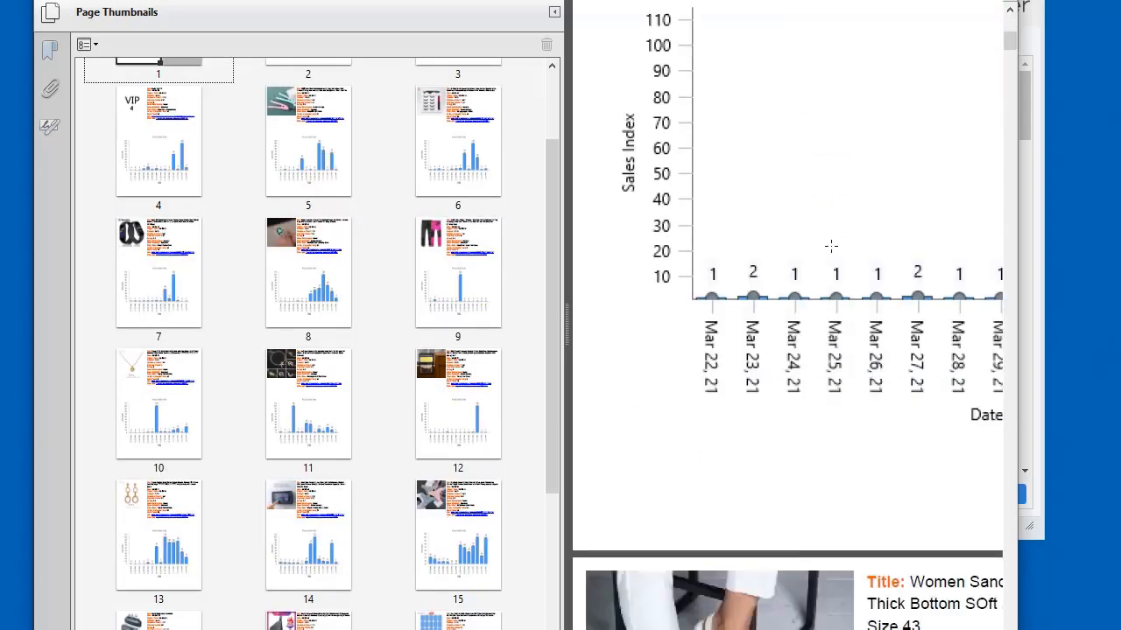
scroll(828, 243, up, 2)
click(280, 301)
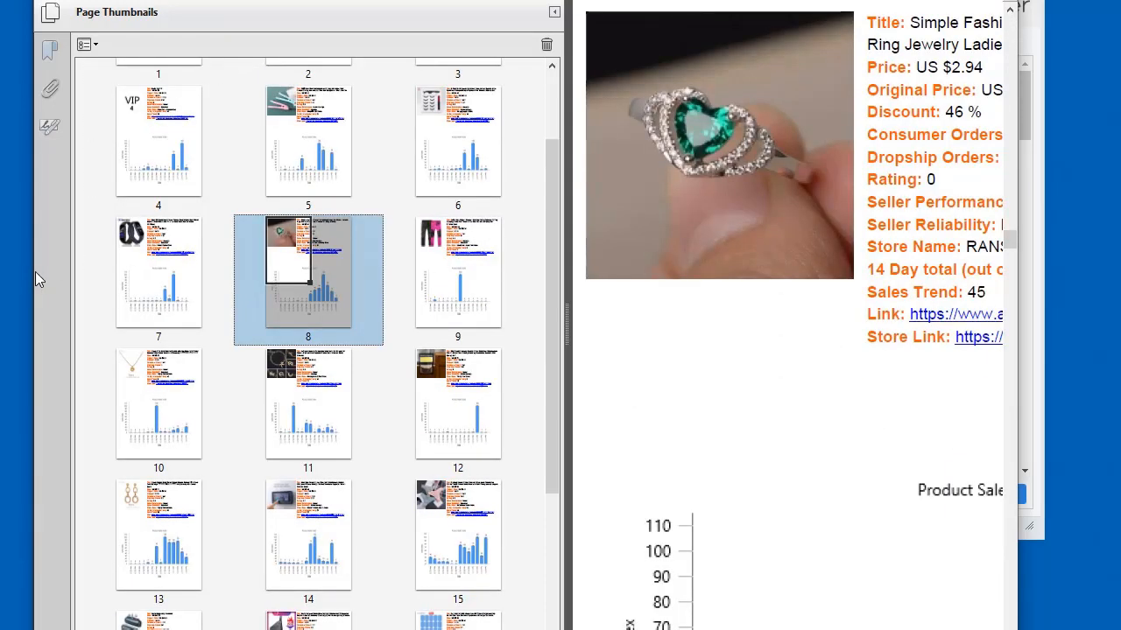
Widen the viewer, zoom out twice, and scroll to page 9's hiking trousers chart
drag(32, 270, 0, 177)
key(ctrl+minus)
key(ctrl+minus)
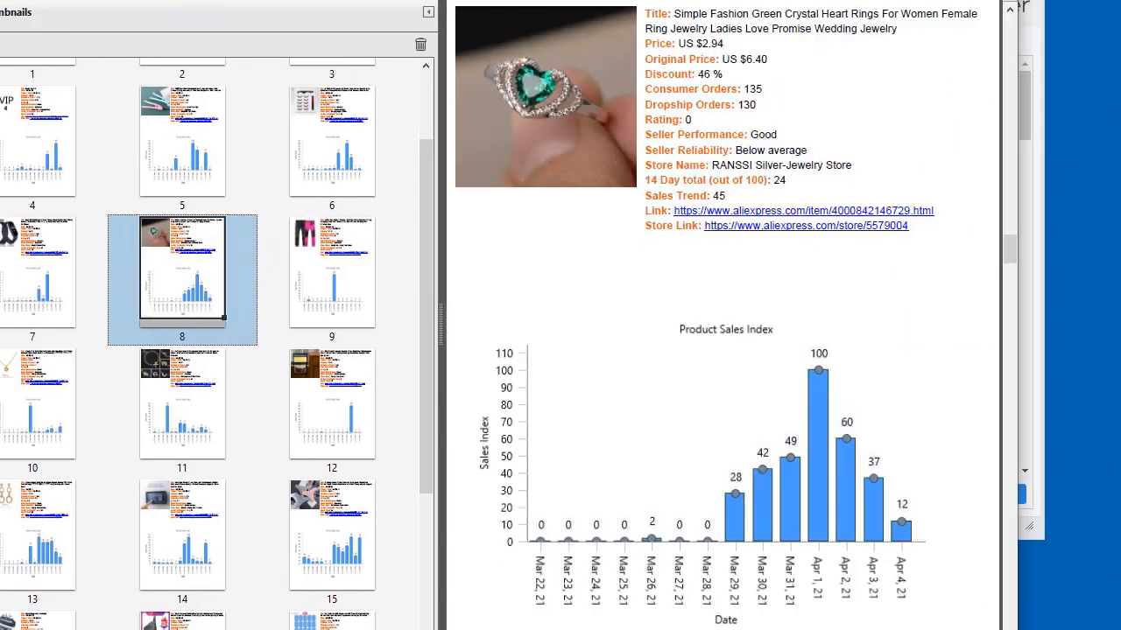
key(ctrl+minus)
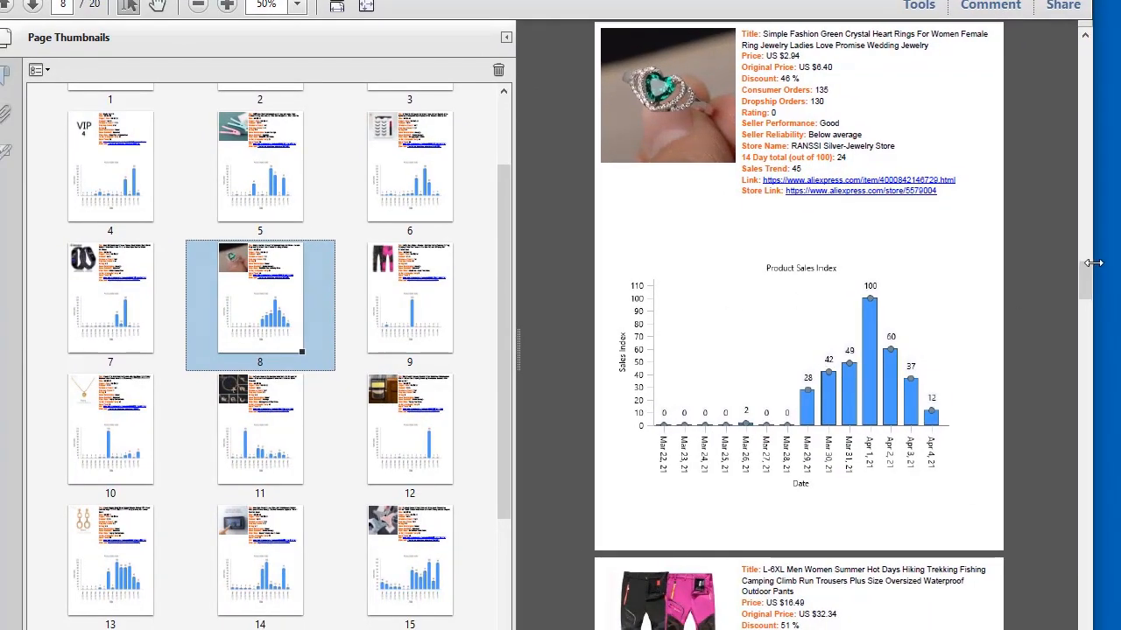
drag(1086, 287, 1085, 273)
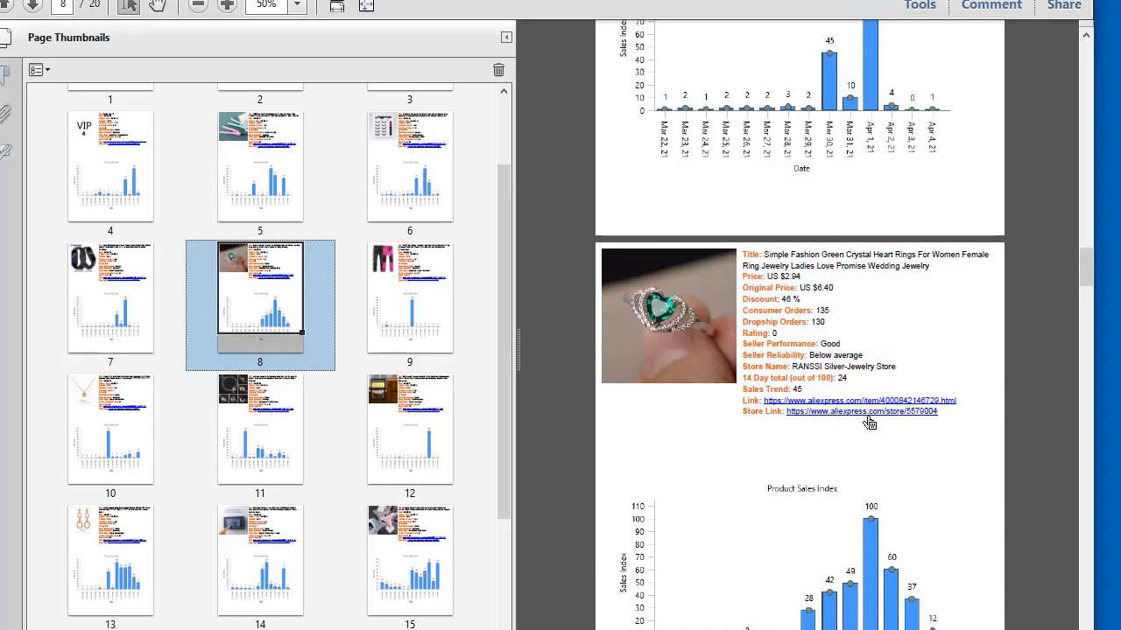
scroll(1040, 454, down, 5)
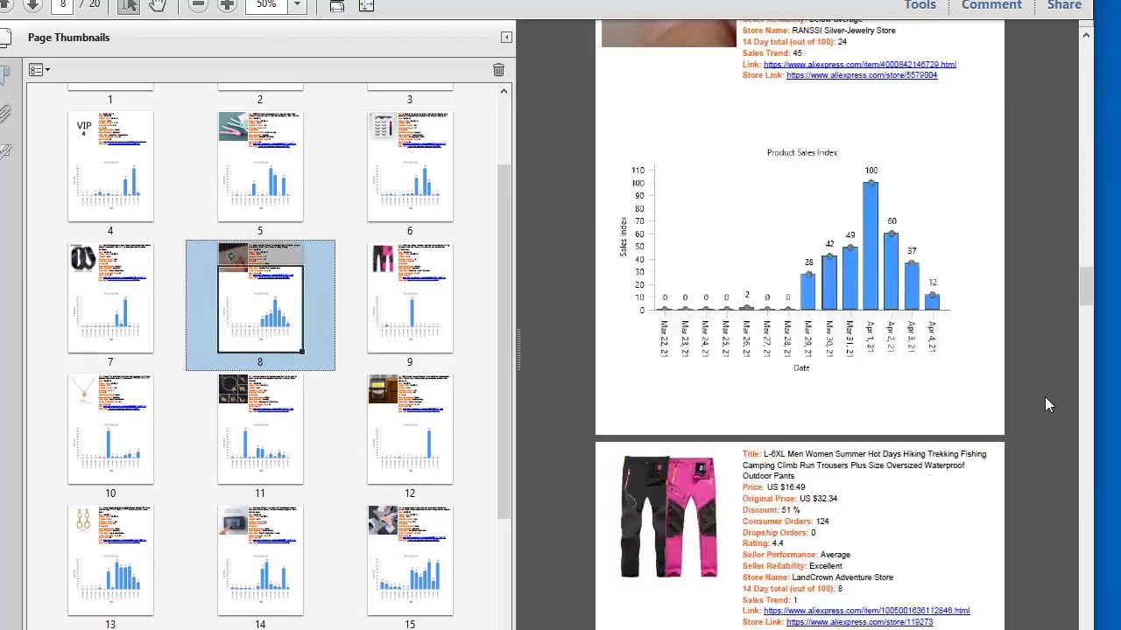
scroll(320, 359, down, 3)
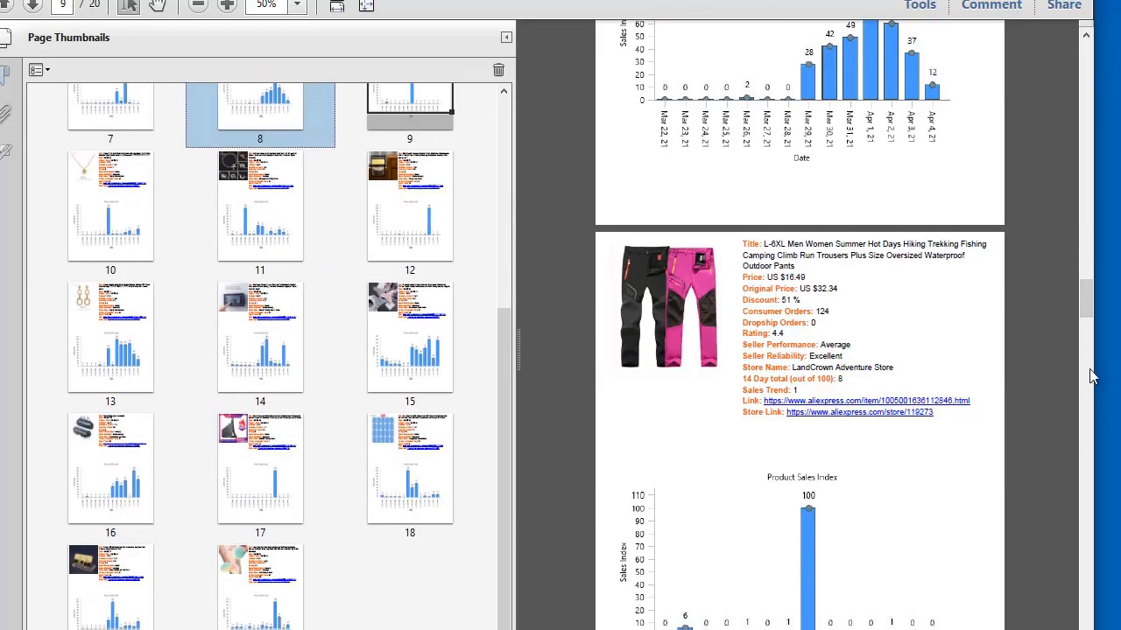
drag(1086, 303, 1086, 63)
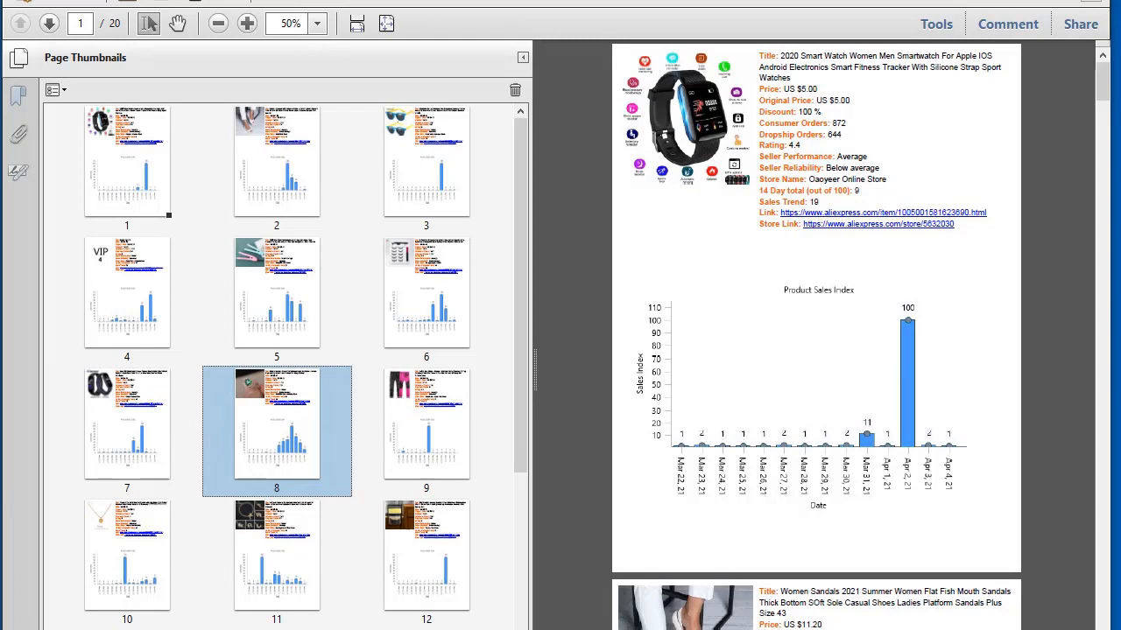
Move the analyzer window and save the products as plain HTML file untitled.html
drag(524, 196, 526, 165)
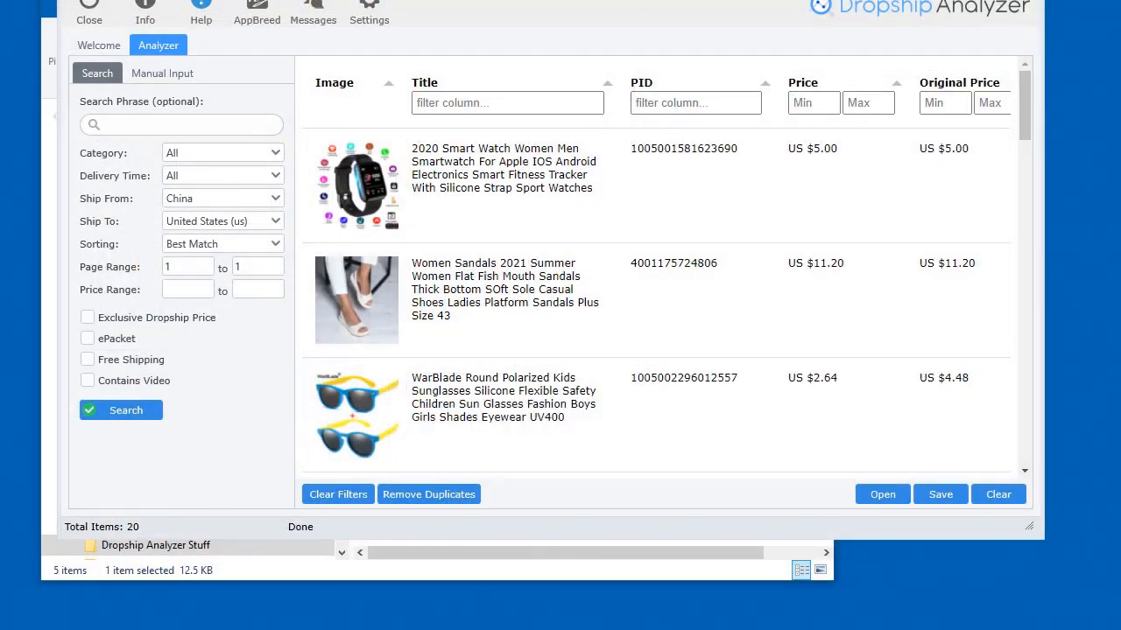
drag(825, 0, 797, 0)
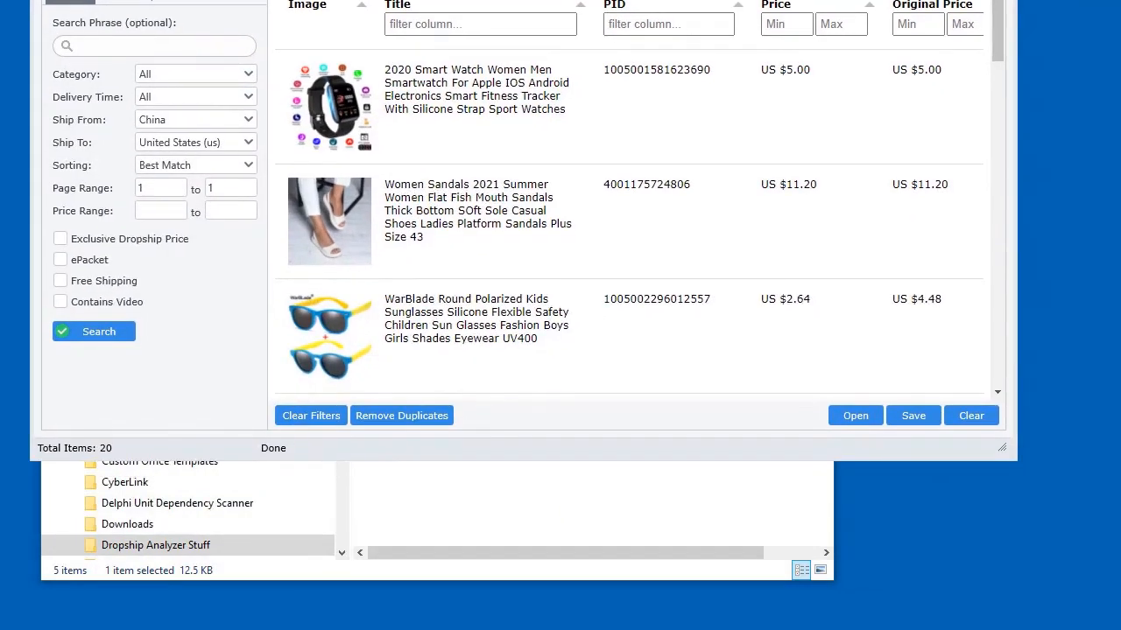
click(910, 416)
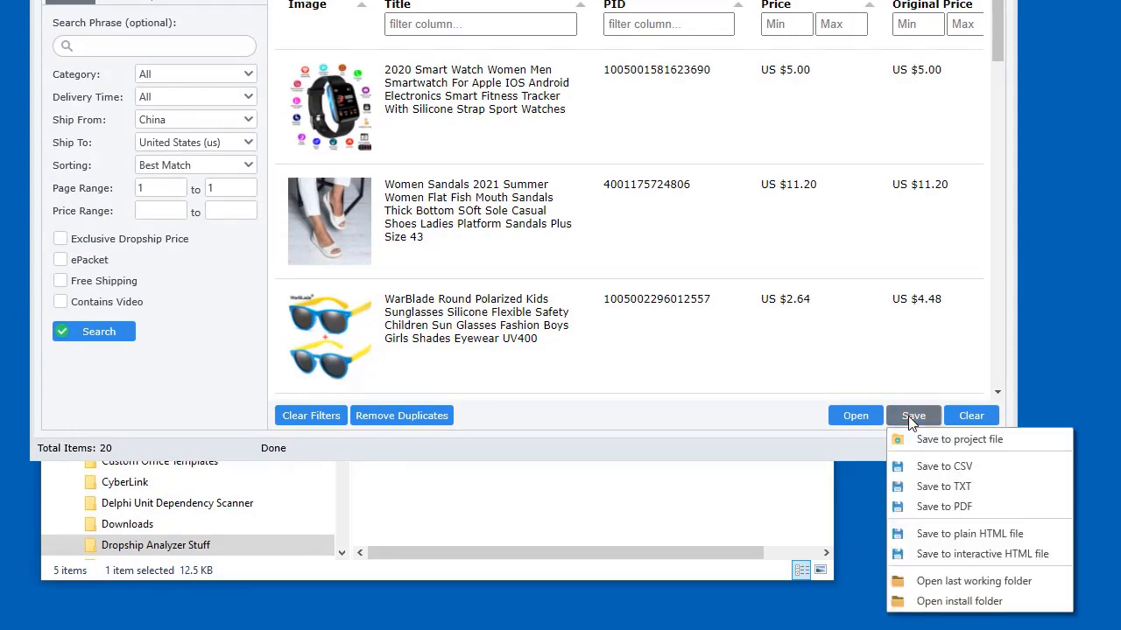
click(950, 536)
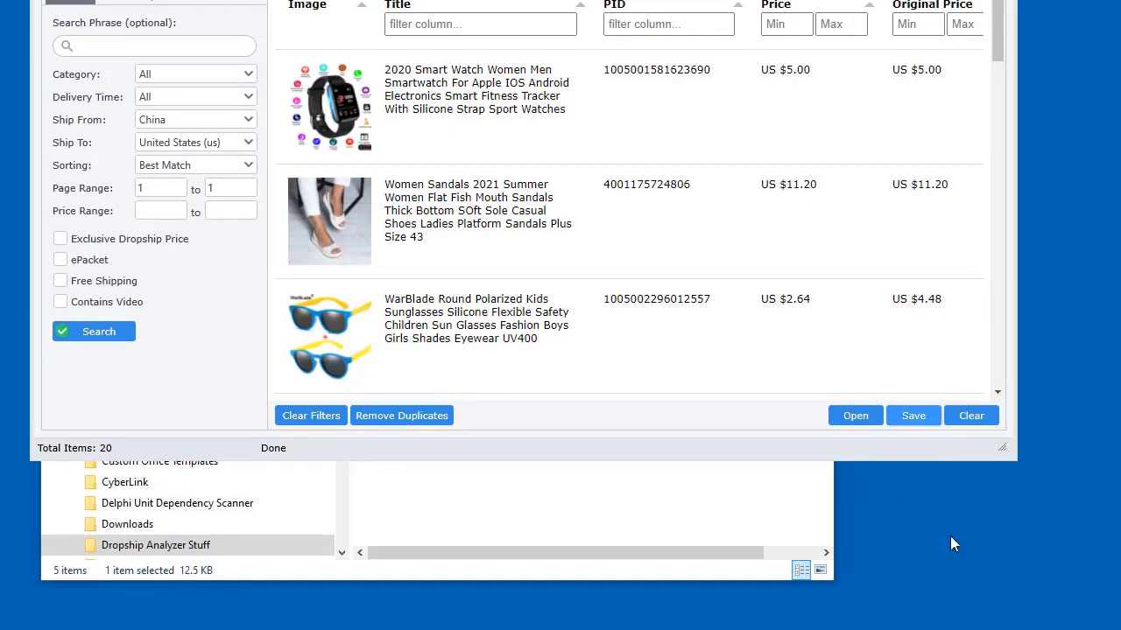
click(935, 578)
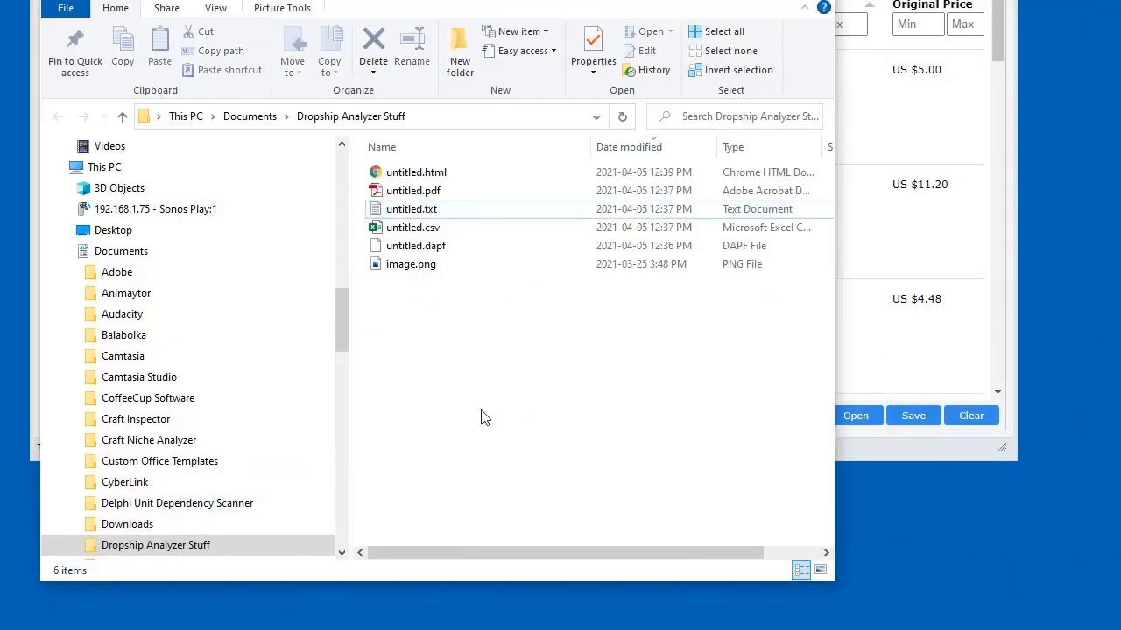
Open untitled.html in Chrome, scroll its 14 Day Sales Index table, then return to the analyzer
click(424, 175)
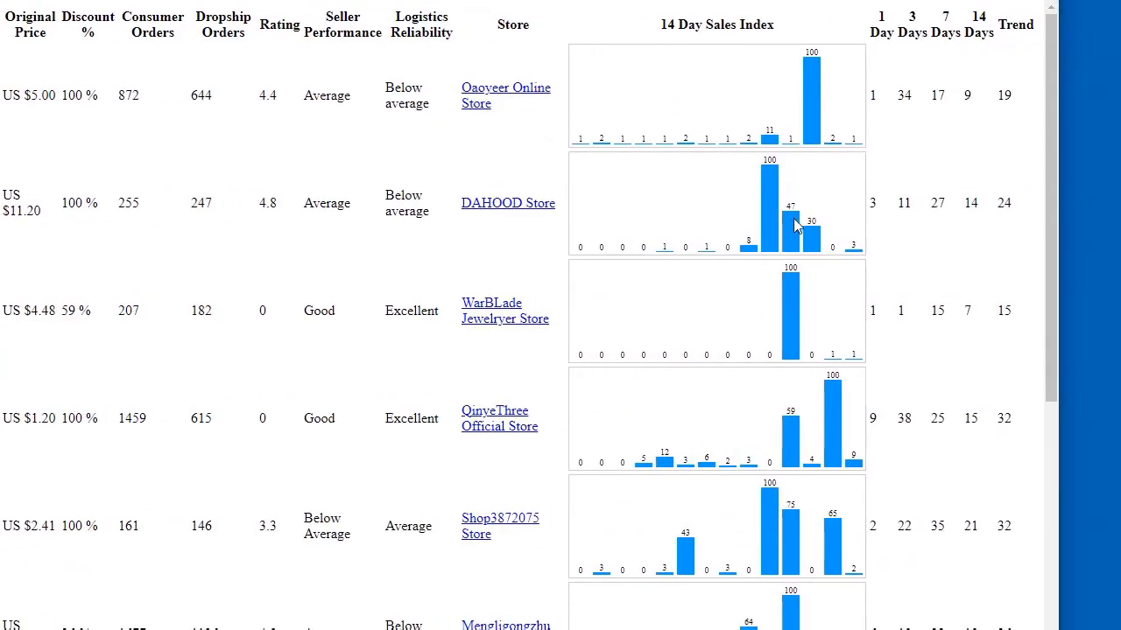
scroll(770, 245, down, 7)
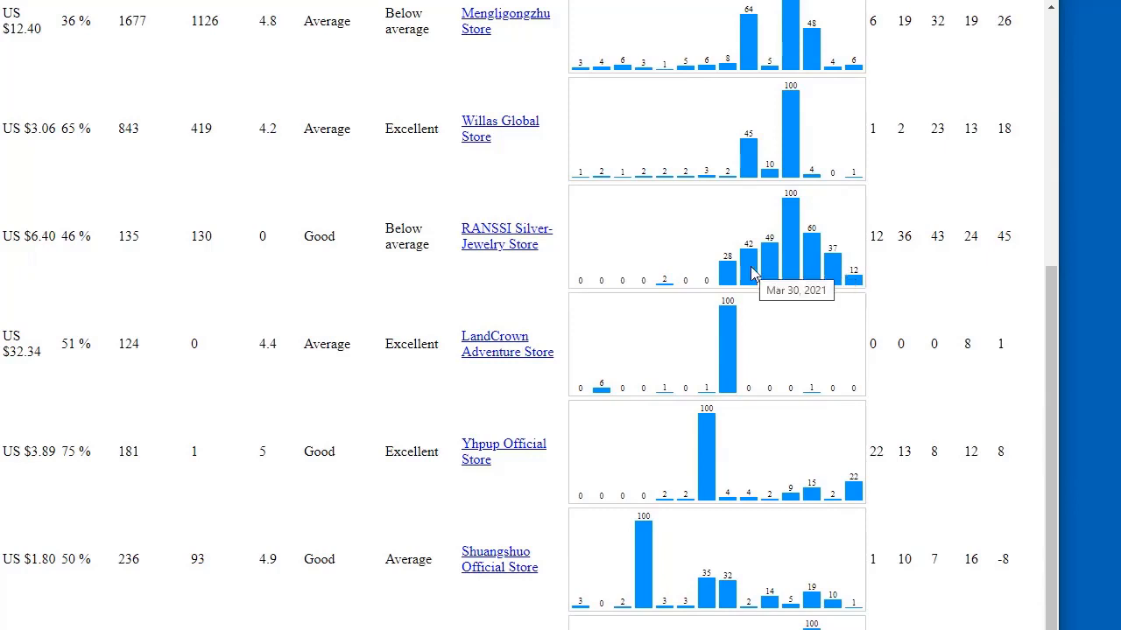
scroll(762, 272, up, 5)
scroll(765, 274, up, 1)
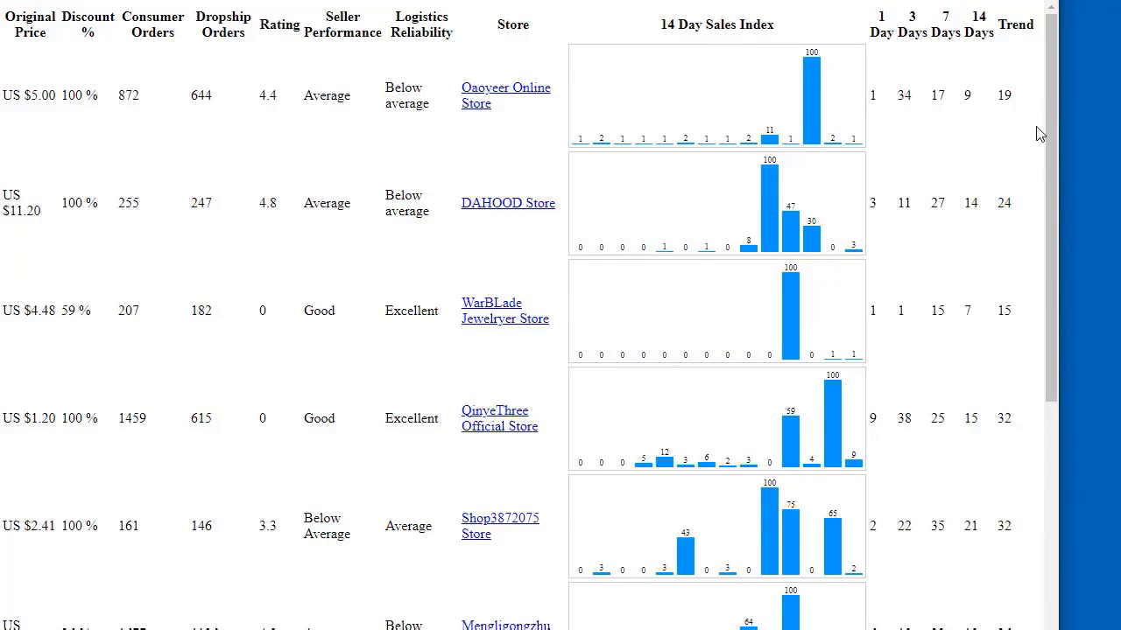
key(alt+Tab)
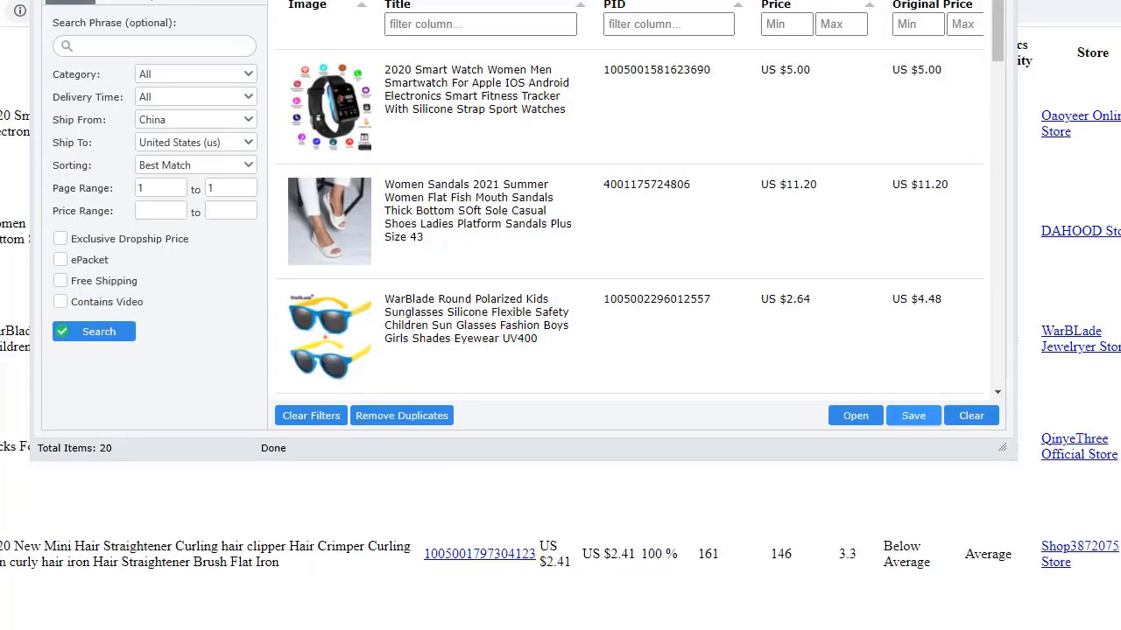
Move the browser aside and reposition the Dropship Analyzer window
drag(1068, 1, 1120, 2)
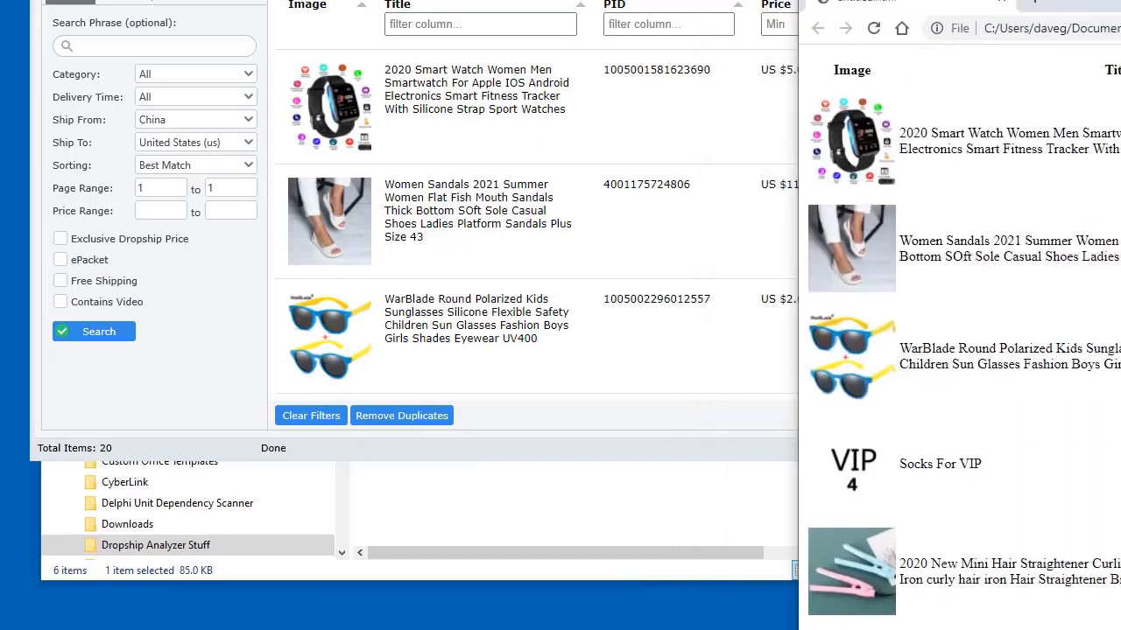
drag(884, 2, 860, 17)
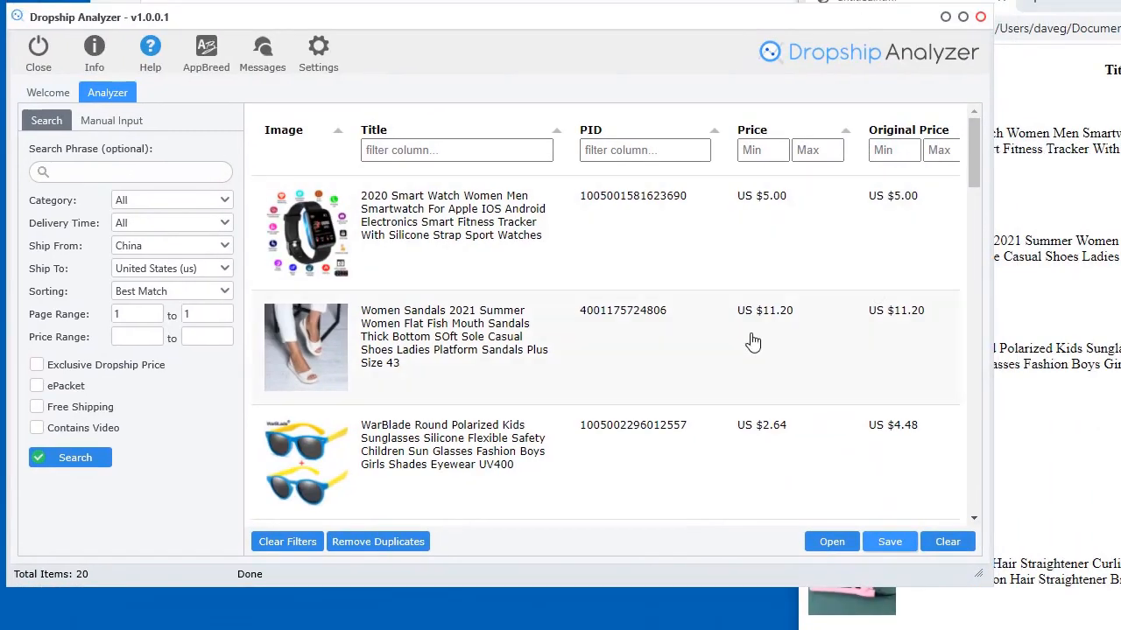
scroll(560, 342, down, 3)
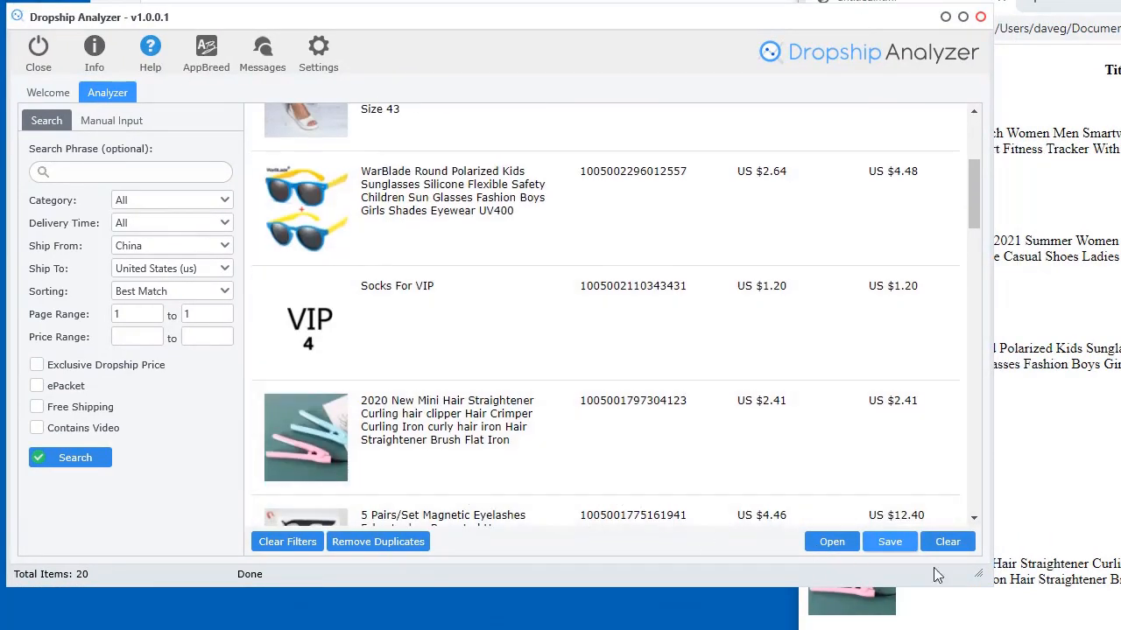
drag(978, 575, 1084, 613)
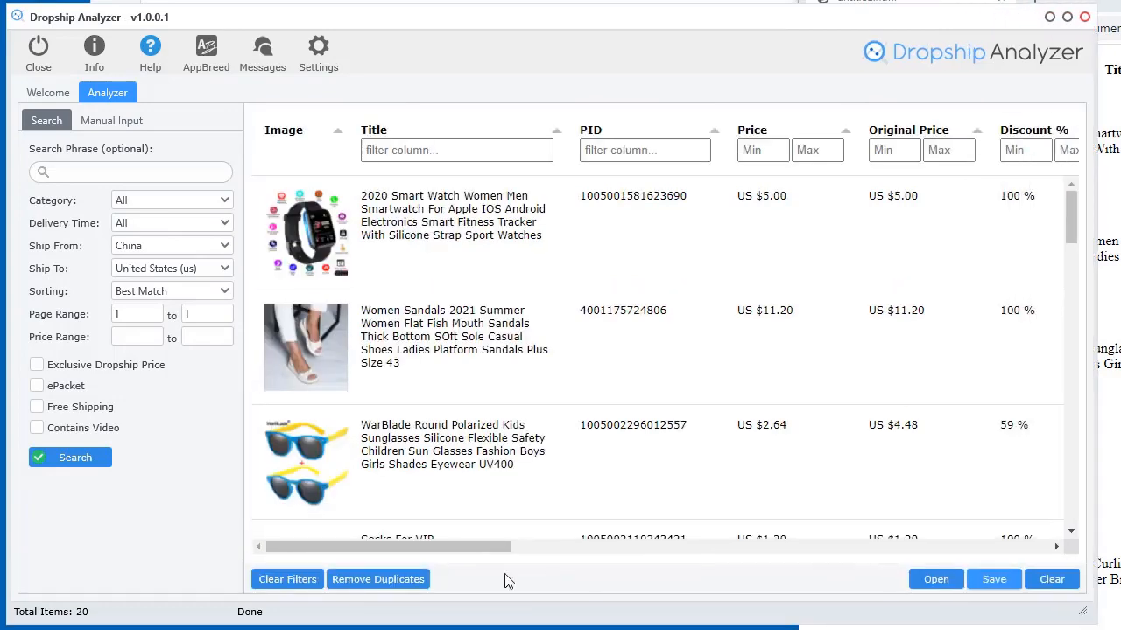
drag(473, 550, 472, 517)
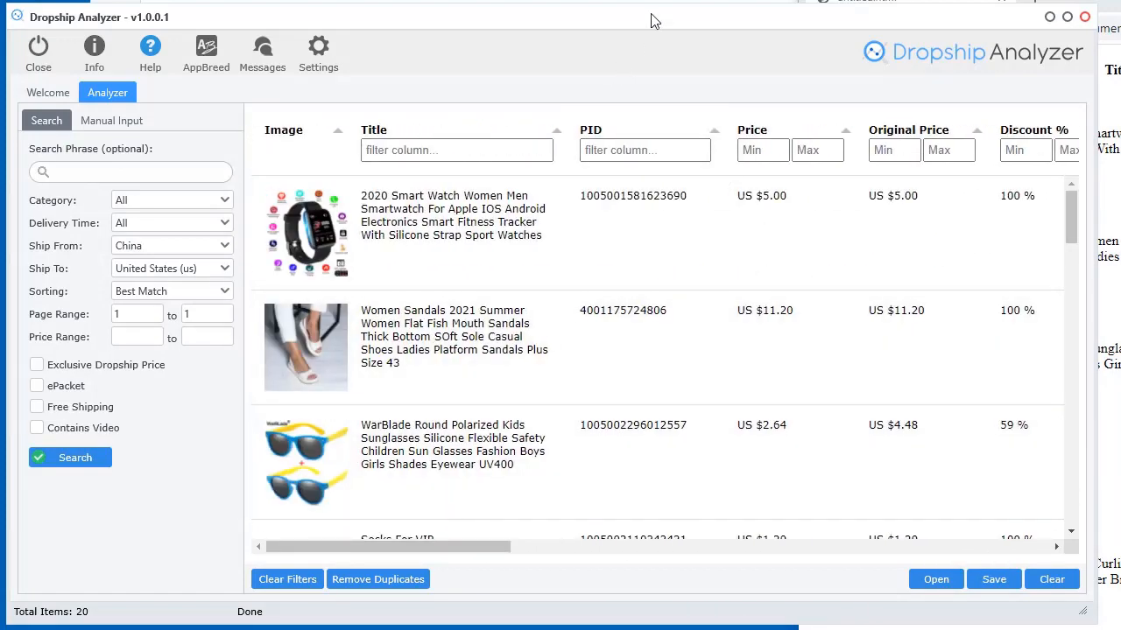
drag(651, 20, 599, 0)
Export the products as interactive HTML named untitled2.html and open it in the browser
click(945, 439)
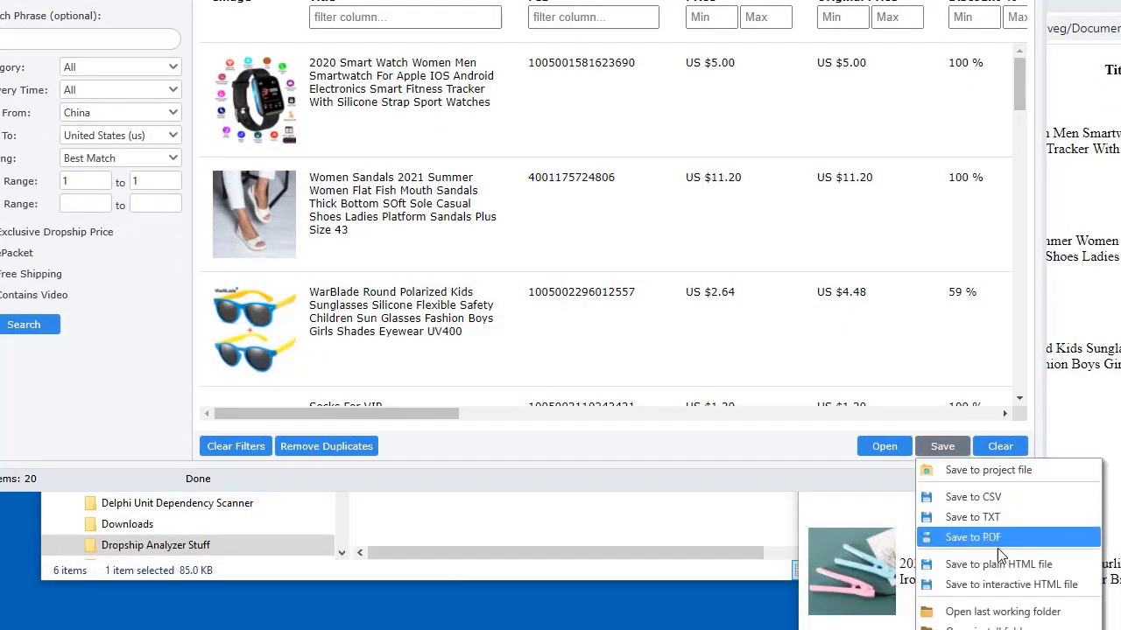
click(990, 585)
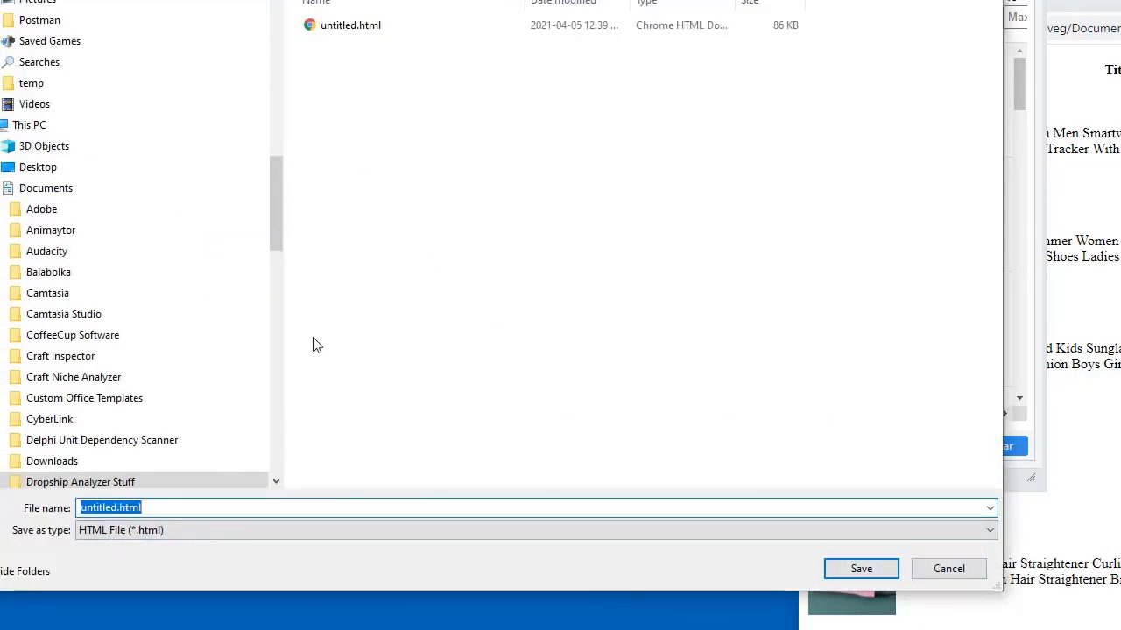
click(116, 512)
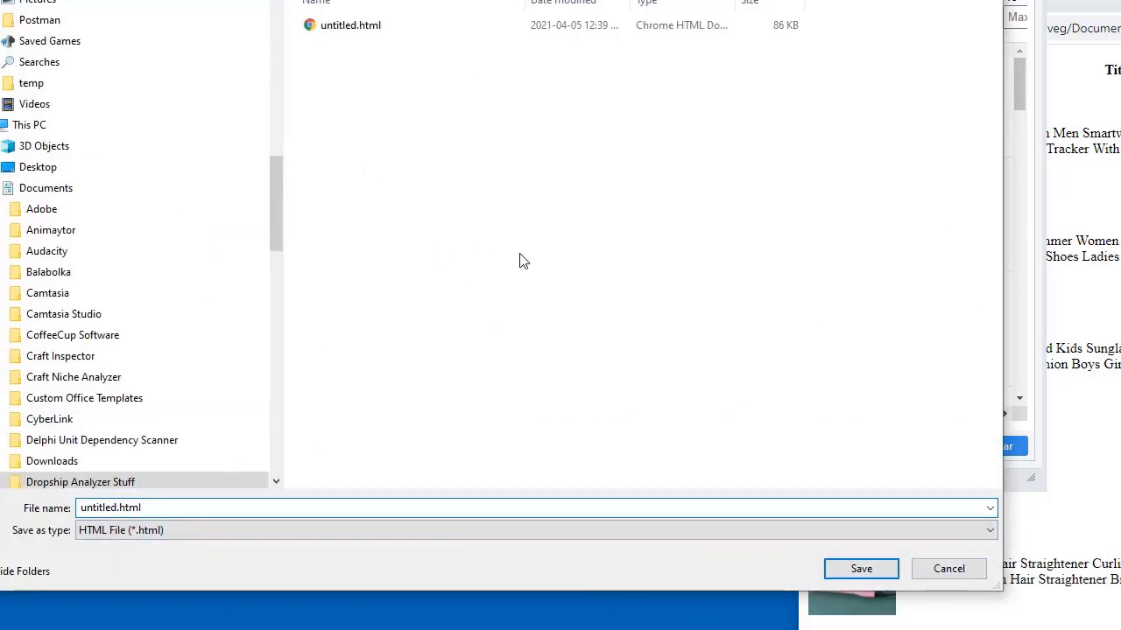
text(2)
click(879, 574)
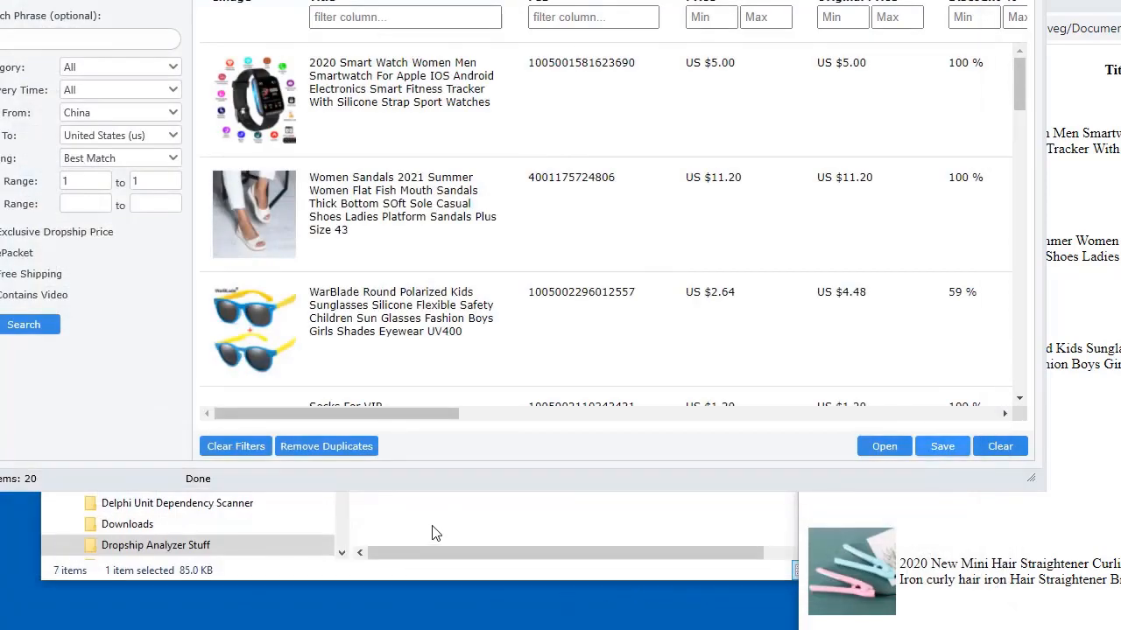
click(437, 530)
double_click(409, 178)
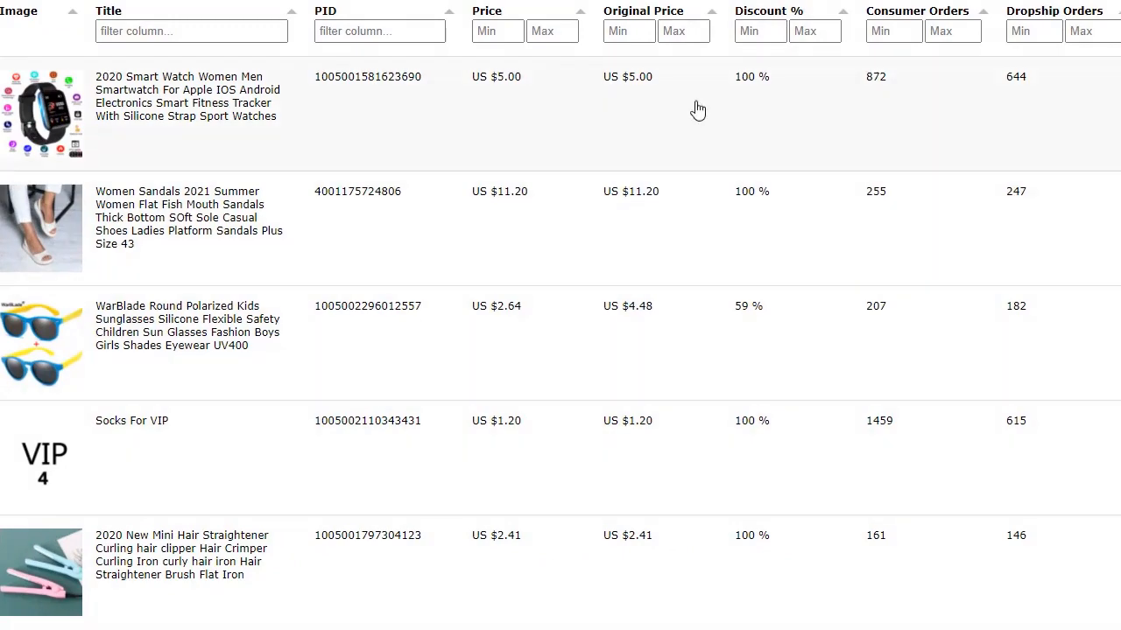
Browse through the product table in the untitled2.html report in Chrome
scroll(400, 310, down, 6)
scroll(400, 310, up, 8)
mouse_move(1120, 629)
mouse_down()
mouse_move(1082, 629)
mouse_move(1110, 624)
mouse_up()
scroll(680, 482, down, 5)
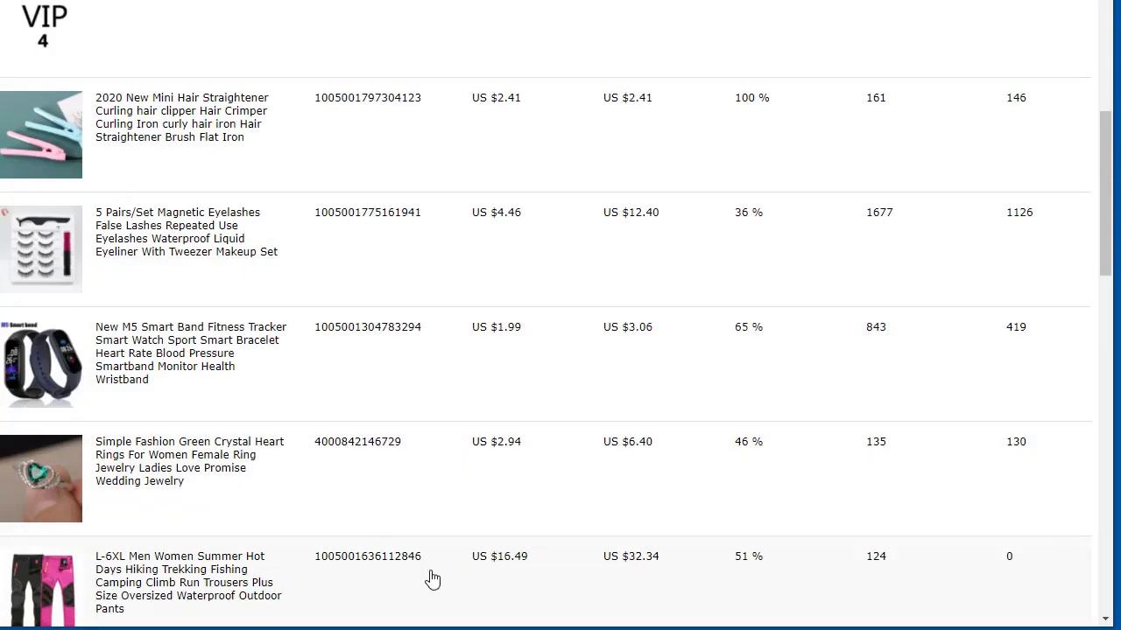
scroll(457, 478, down, 15)
drag(351, 612, 878, 618)
scroll(916, 615, up, 3)
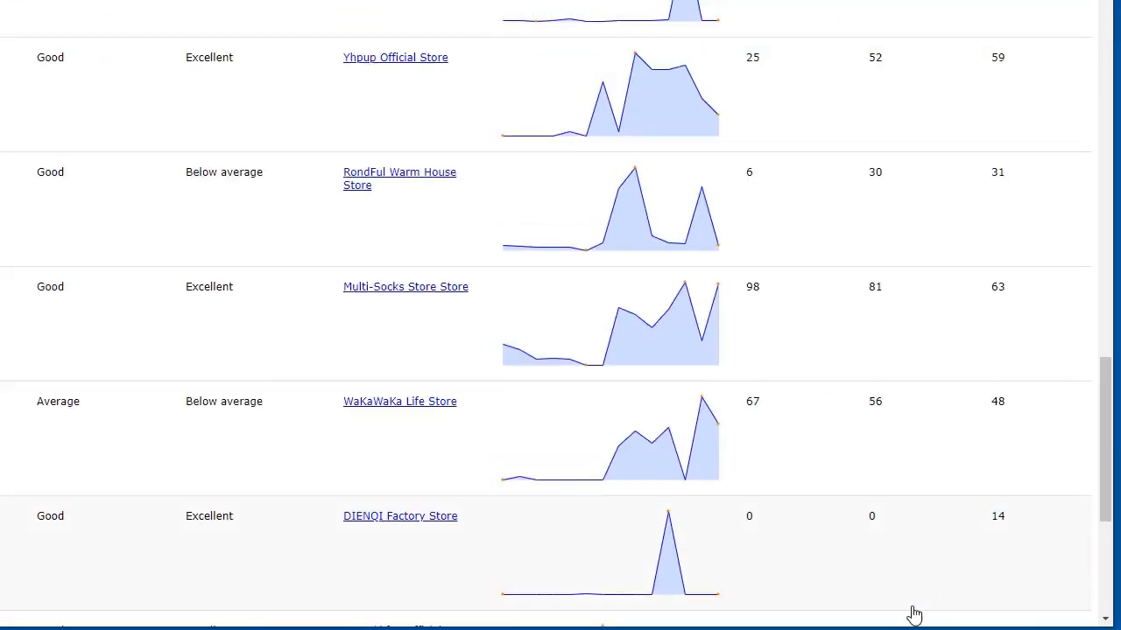
scroll(885, 461, up, 10)
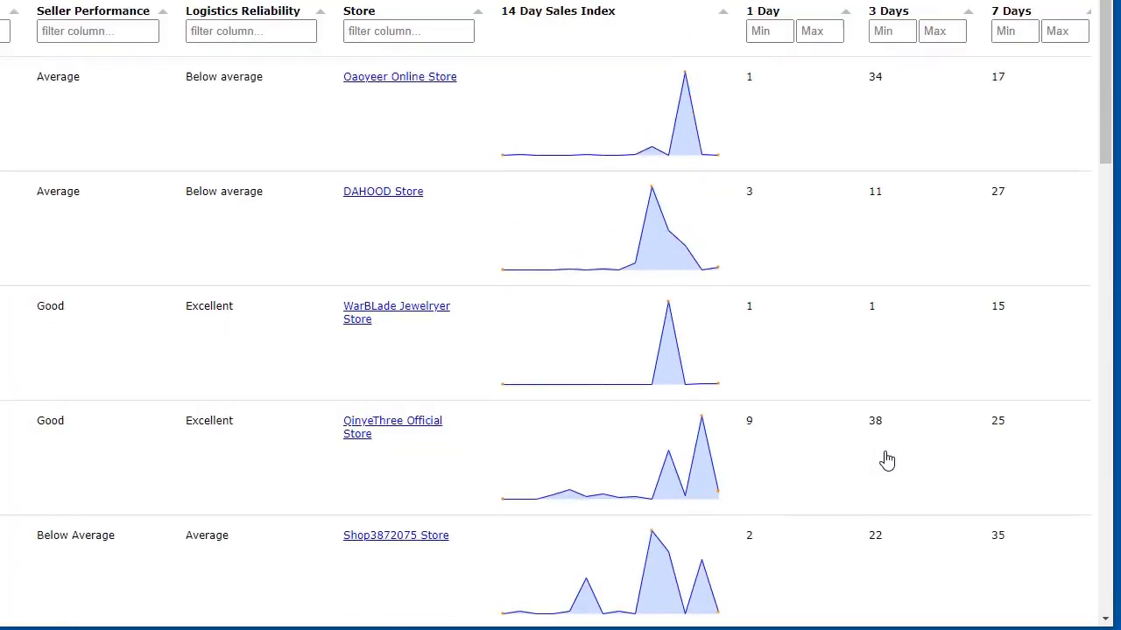
Sort the report's products by the 7 Days column, highest first, and review the result
click(1019, 12)
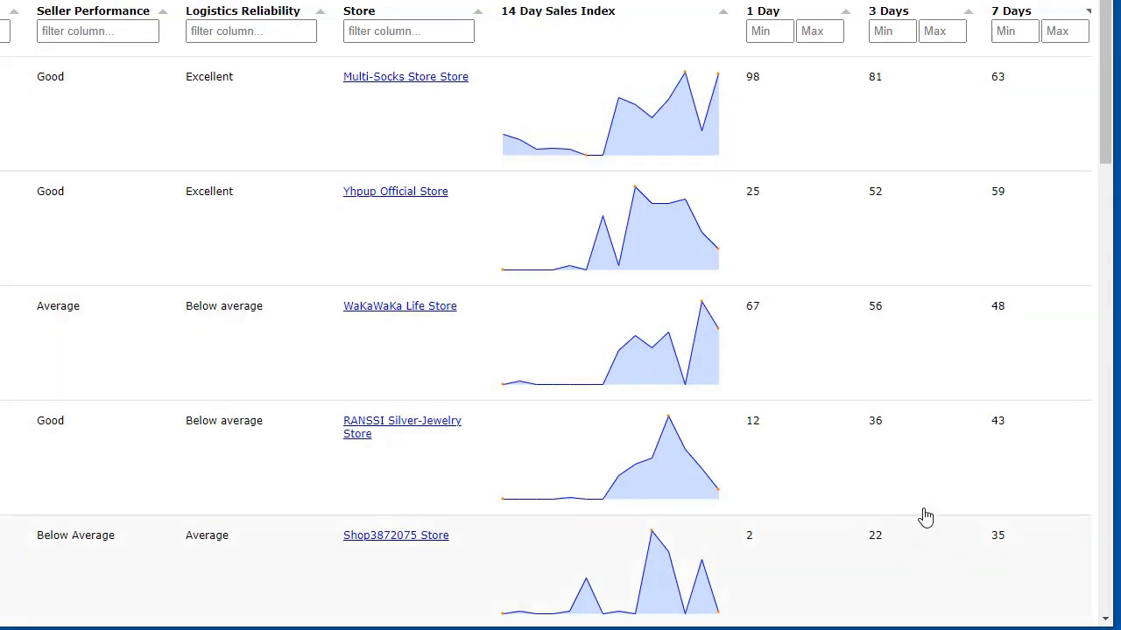
drag(1105, 80, 1103, 599)
drag(938, 618, 387, 620)
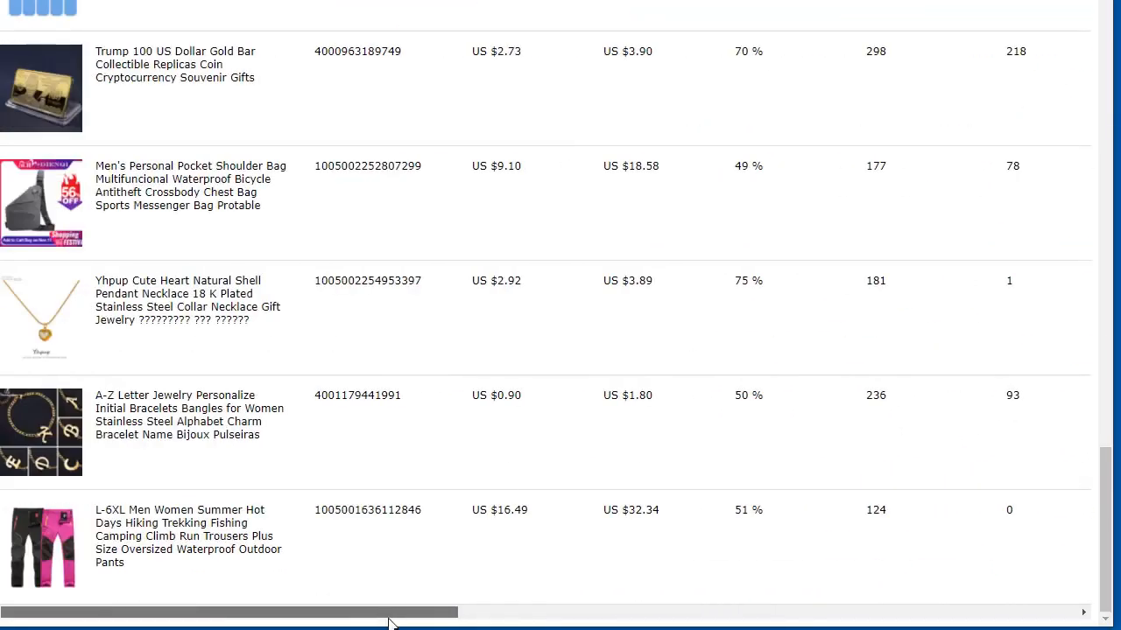
scroll(596, 587, up, 5)
scroll(596, 587, up, 10)
scroll(465, 321, down, 1)
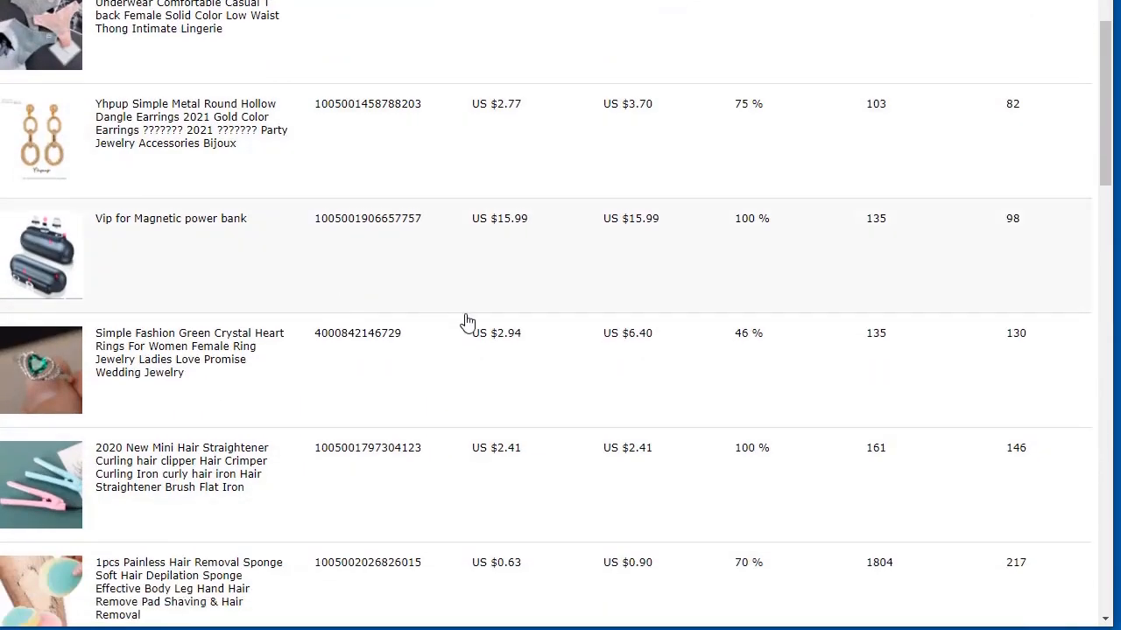
scroll(303, 225, up, 2)
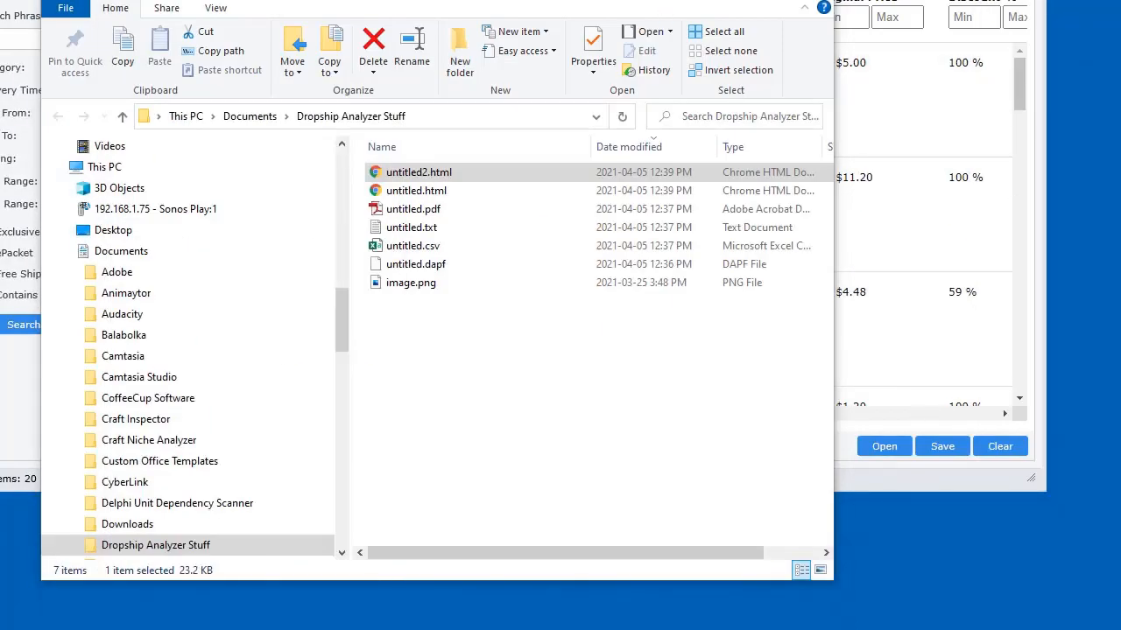
From Dropship Analyzer's save options, open the folder holding the latest exports
click(964, 181)
drag(963, 21, 944, 0)
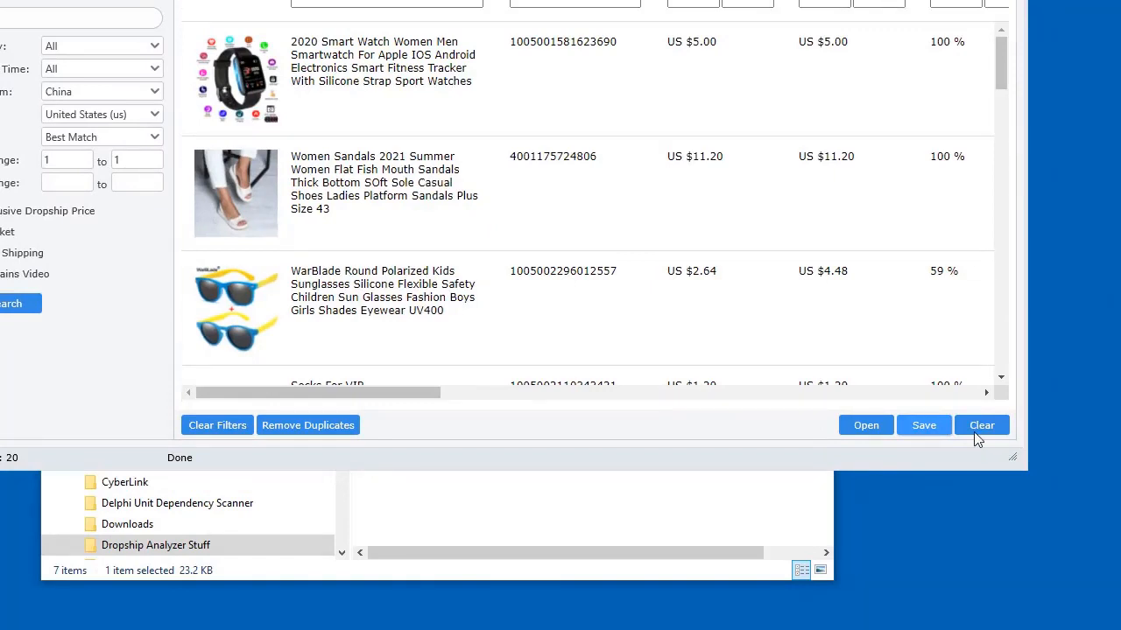
click(924, 429)
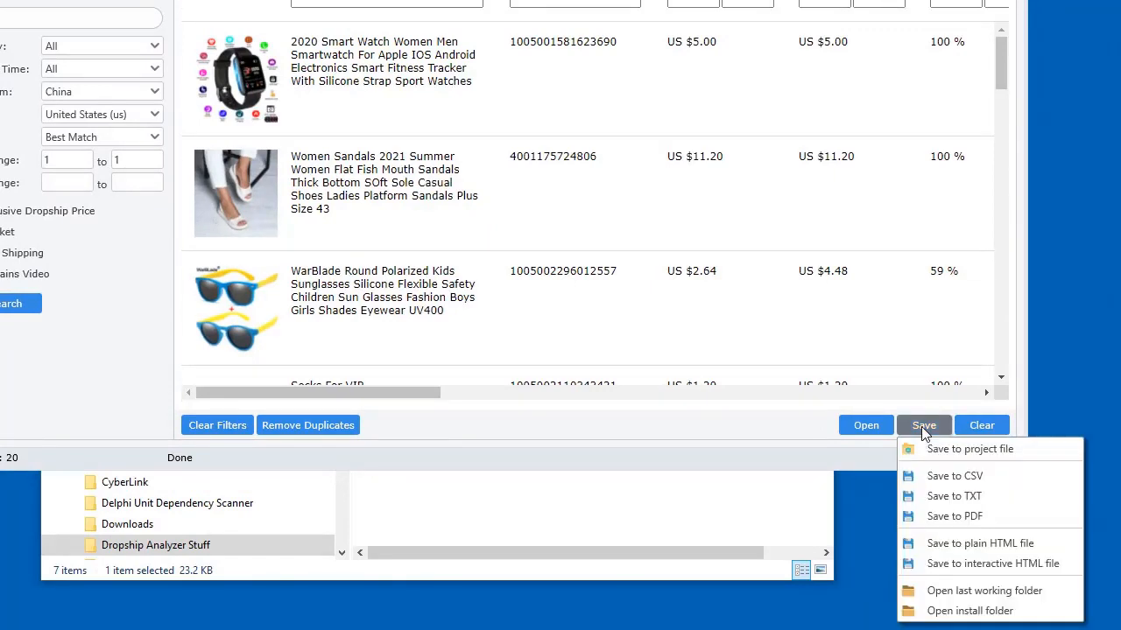
click(977, 591)
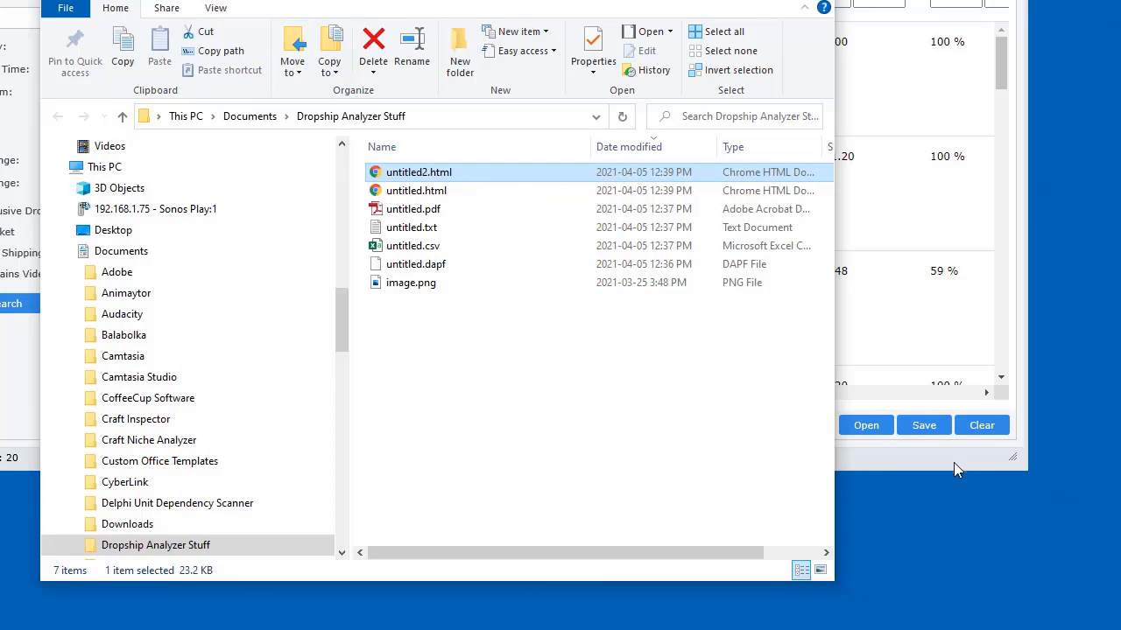
Open Dropship Analyzer's install folder, then close that Explorer window
click(927, 424)
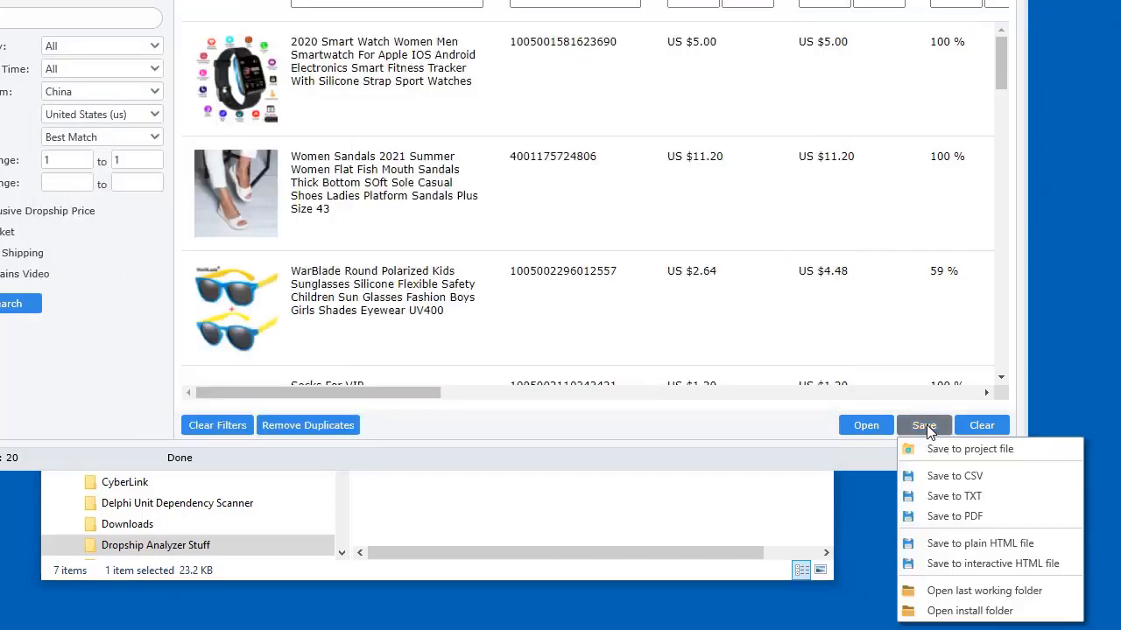
click(974, 611)
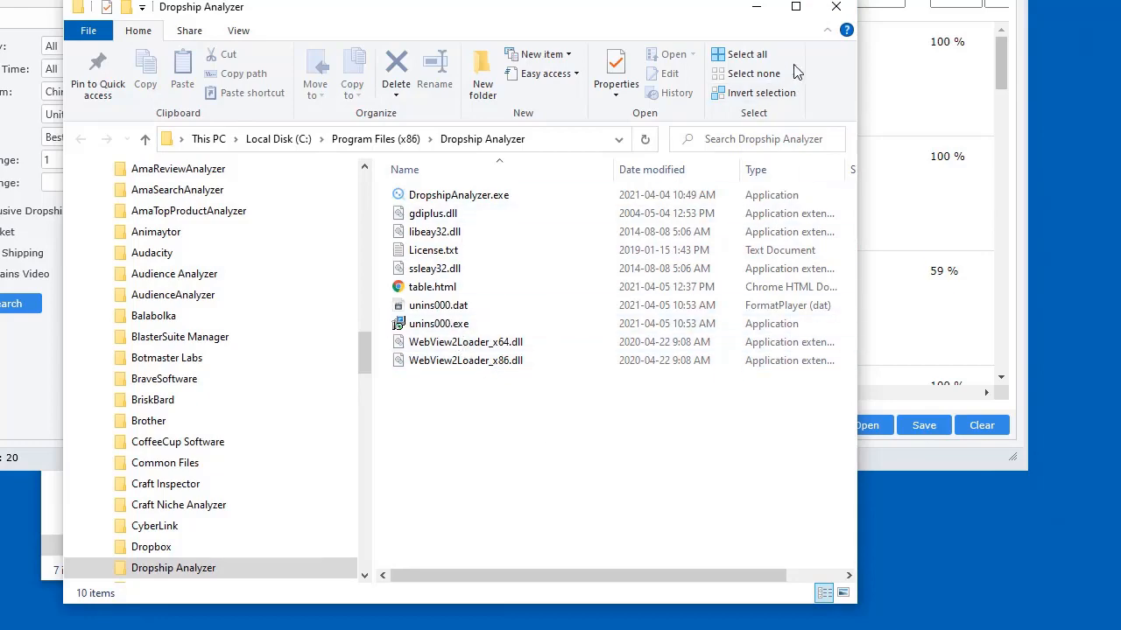
click(836, 7)
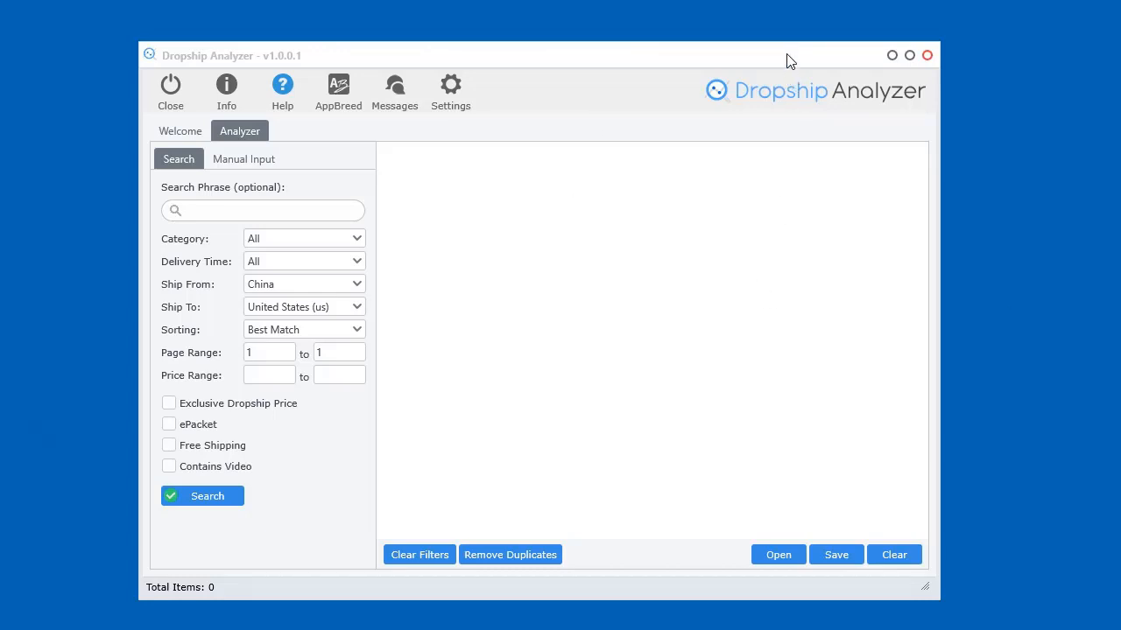
Move the Dropship Analyzer window left and enlarge it by its corner
drag(786, 61, 760, 50)
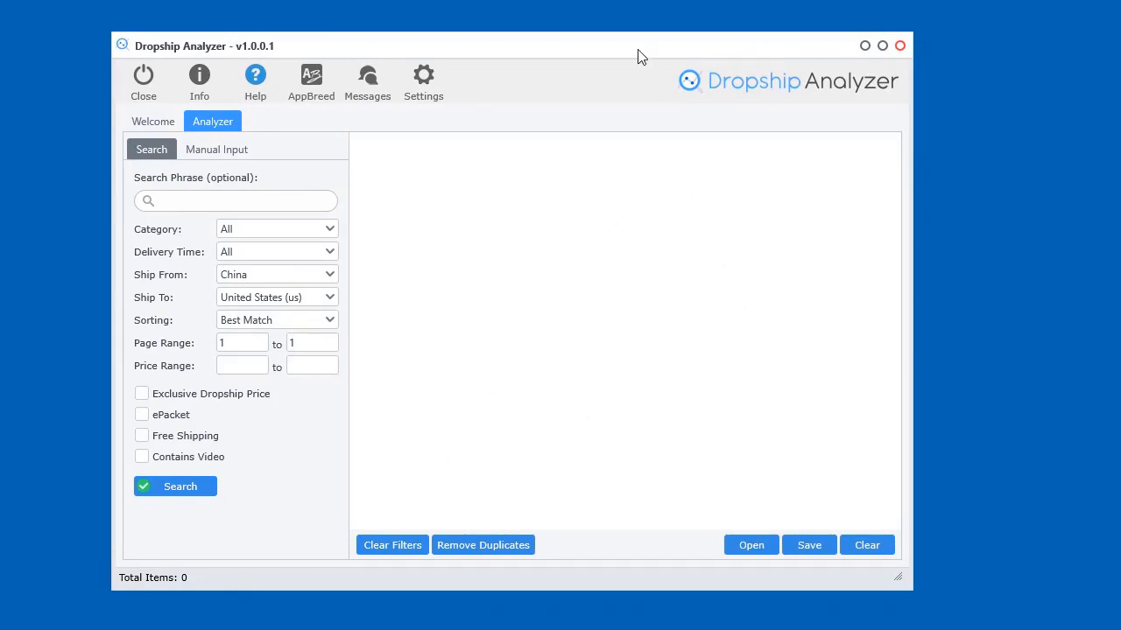
drag(641, 57, 610, 54)
drag(871, 573, 966, 590)
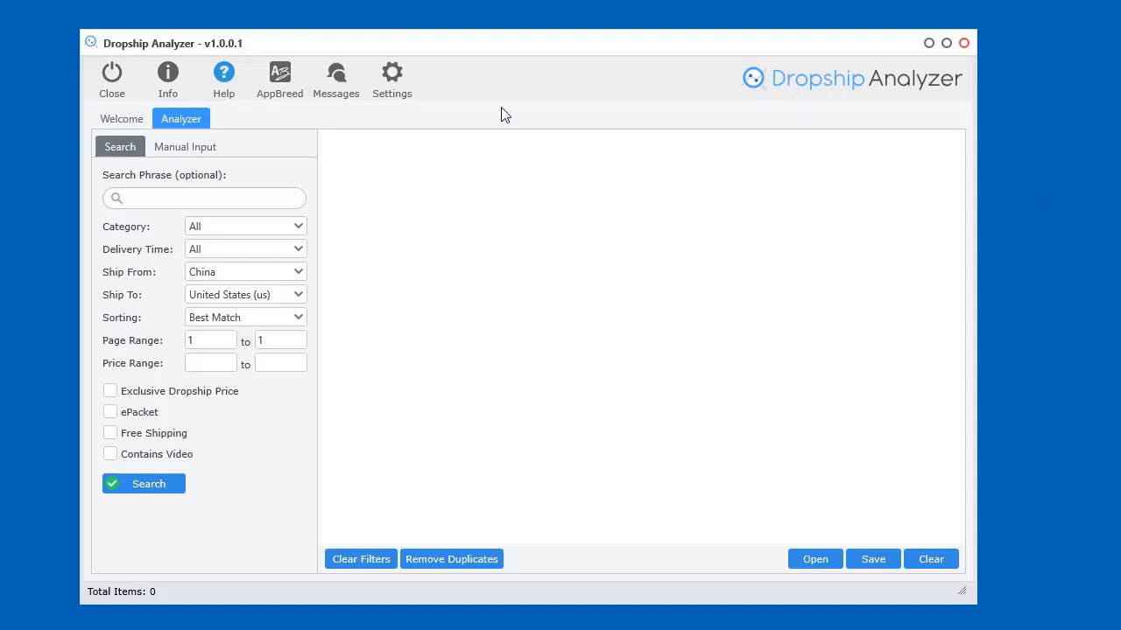
View the saved AliExpress username and encrypted password in Settings, then close without changes
click(401, 71)
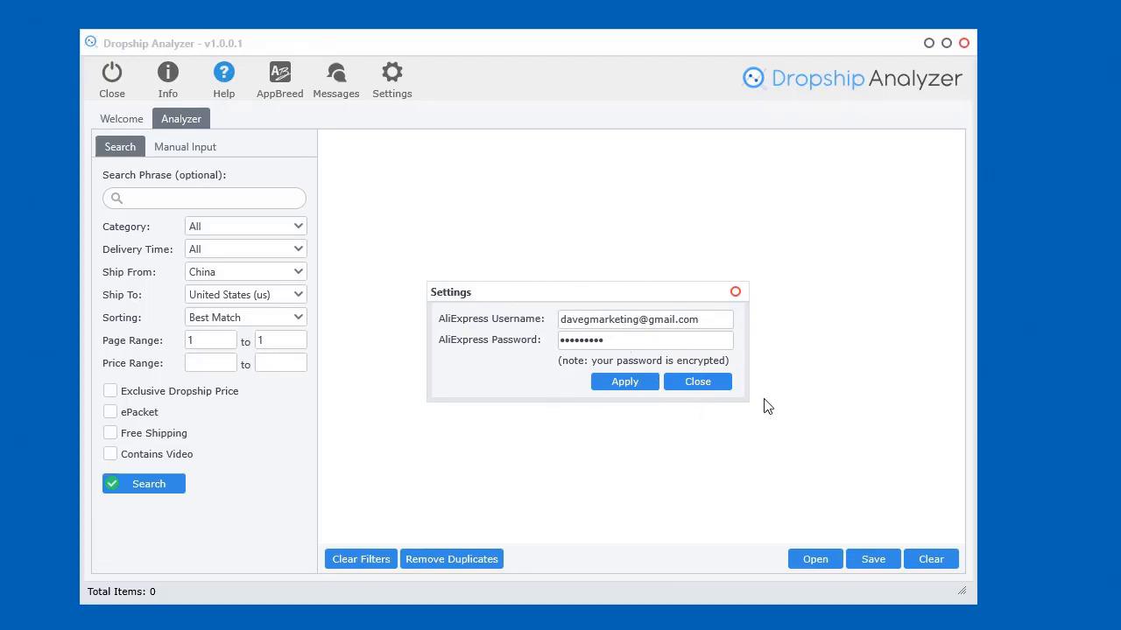
click(704, 383)
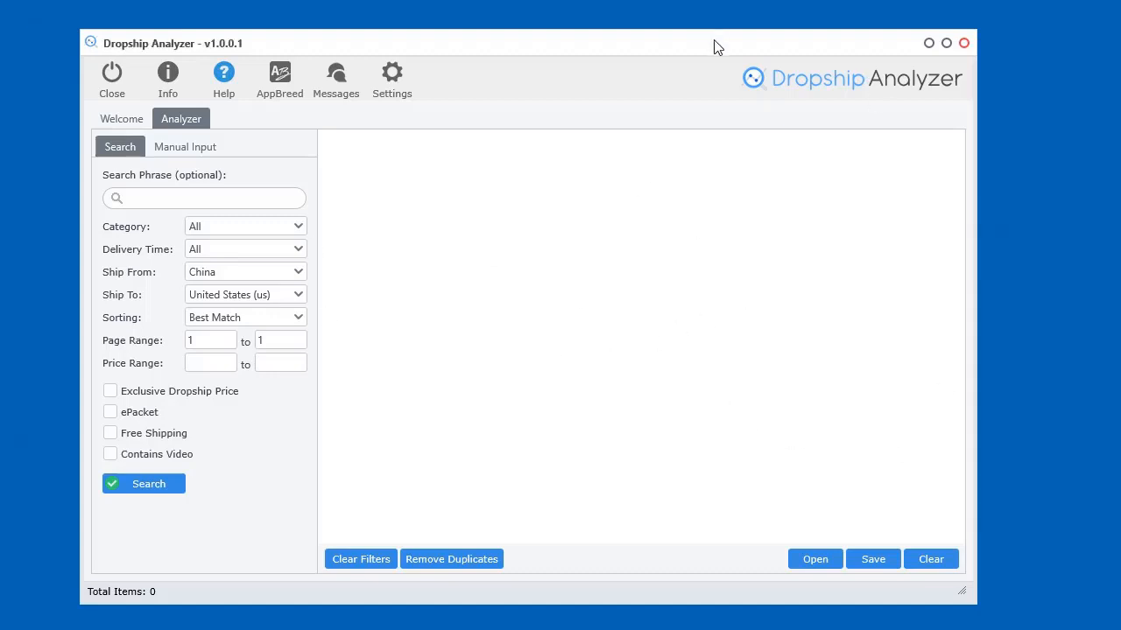
mouse_move(712, 43)
mouse_down()
mouse_move(691, 43)
mouse_move(705, 44)
mouse_up()
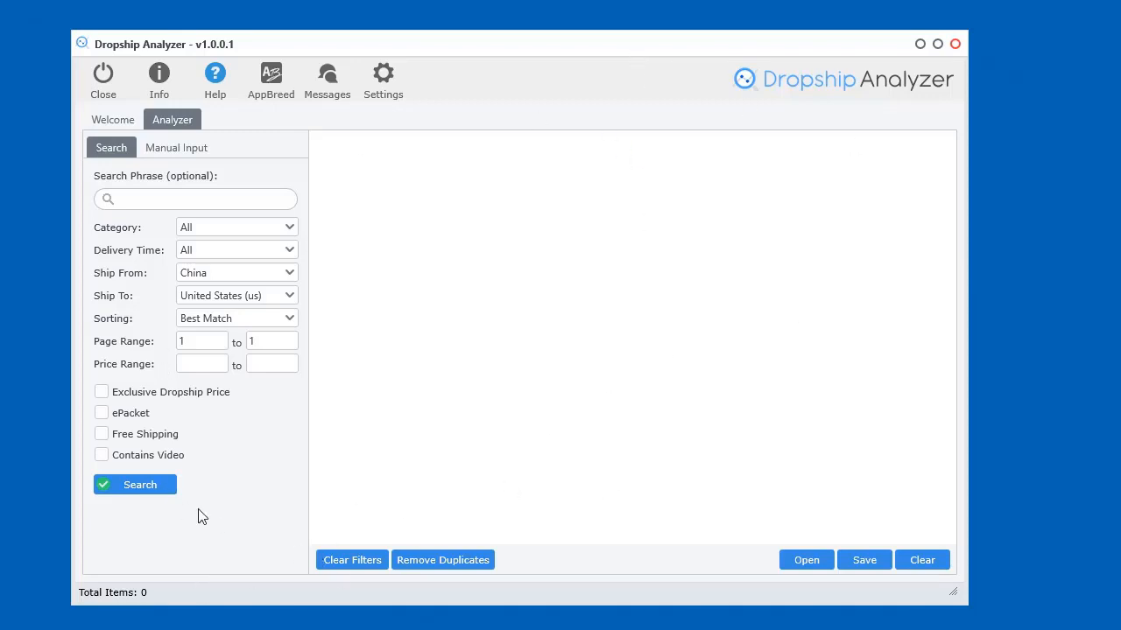
Run an AliExpress search with the default filters and stop it once 8 products are listed
click(158, 492)
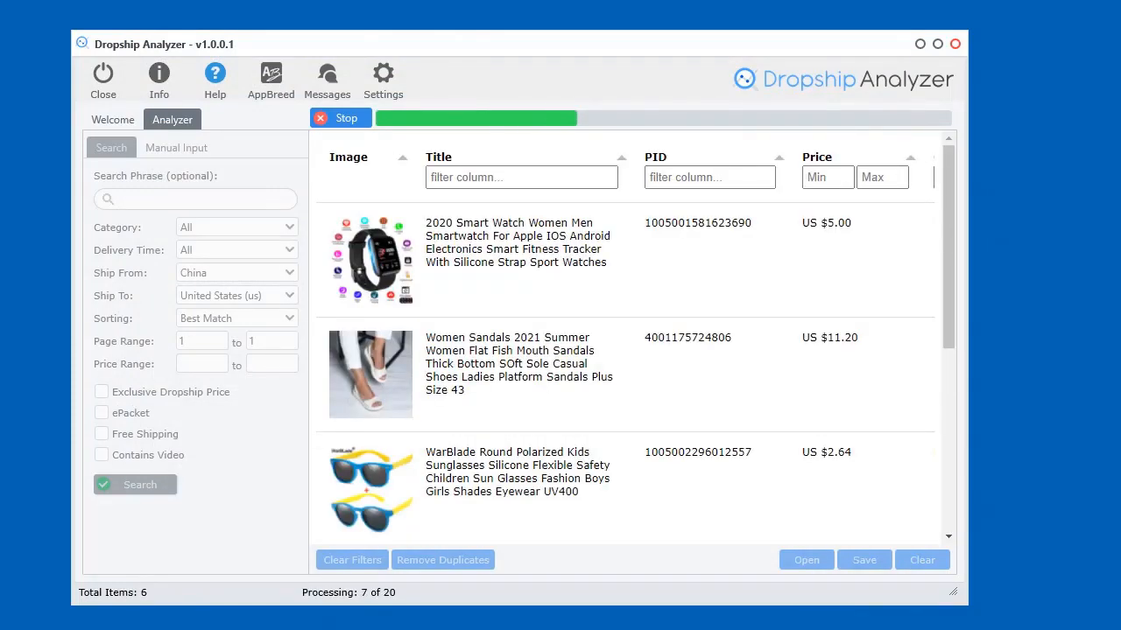
click(340, 118)
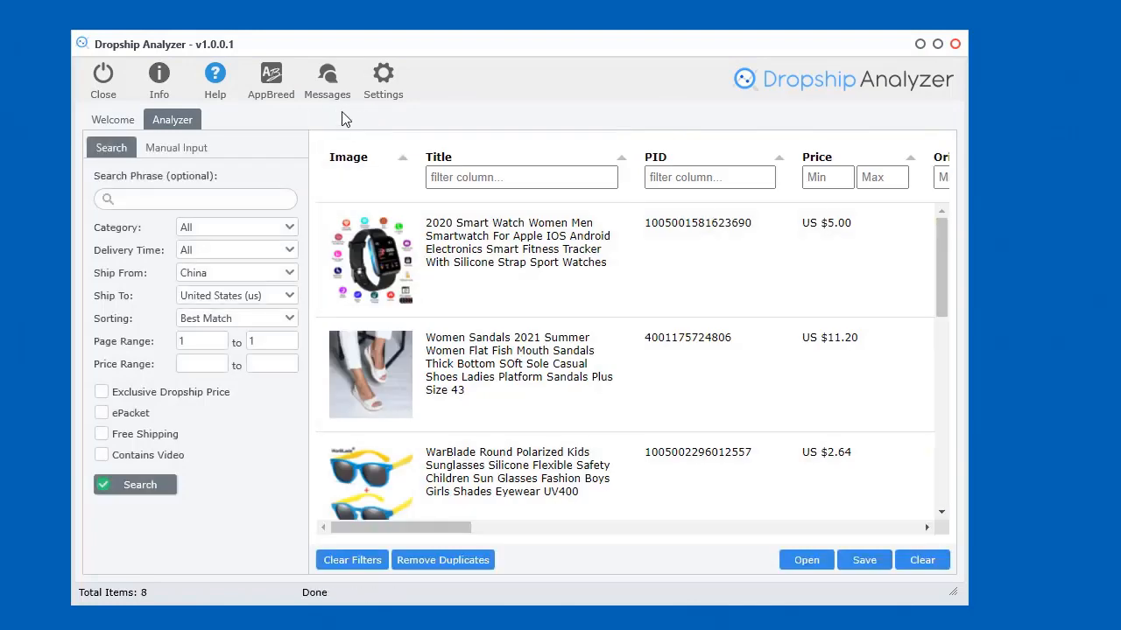
click(215, 79)
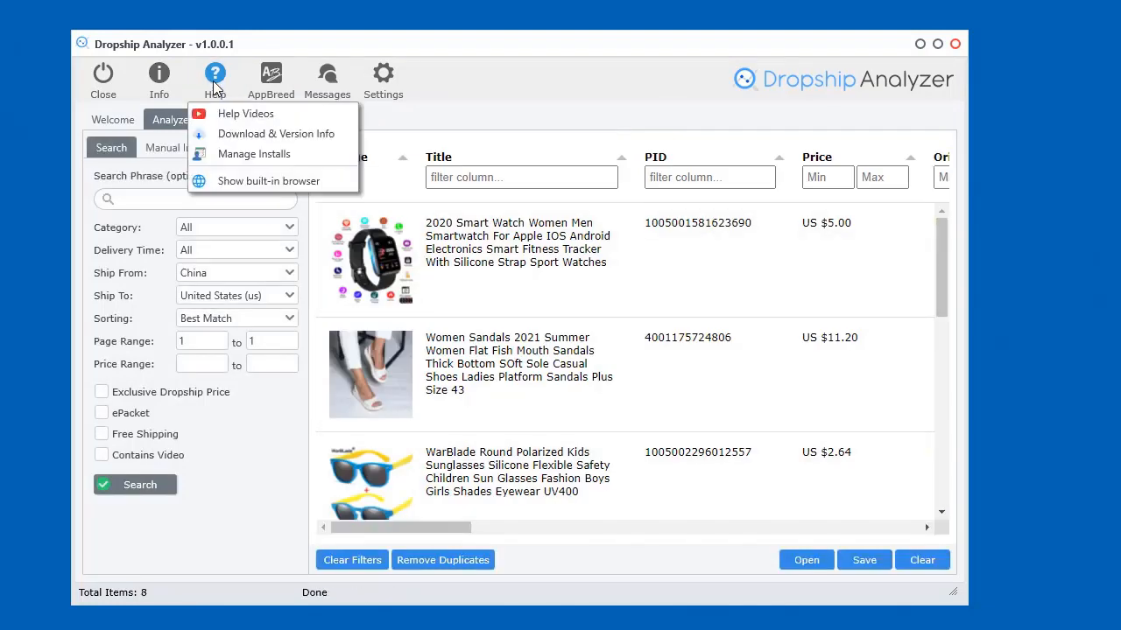
Show the built-in browser, turn off auto login, and log in to the AliExpress account
click(235, 181)
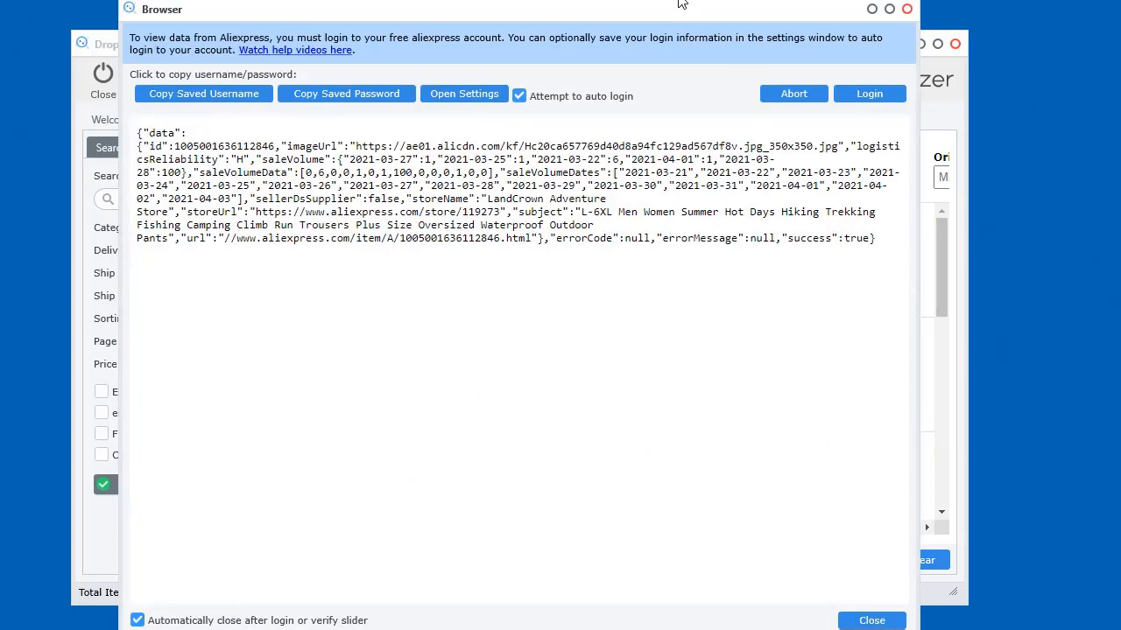
drag(680, 7, 677, 100)
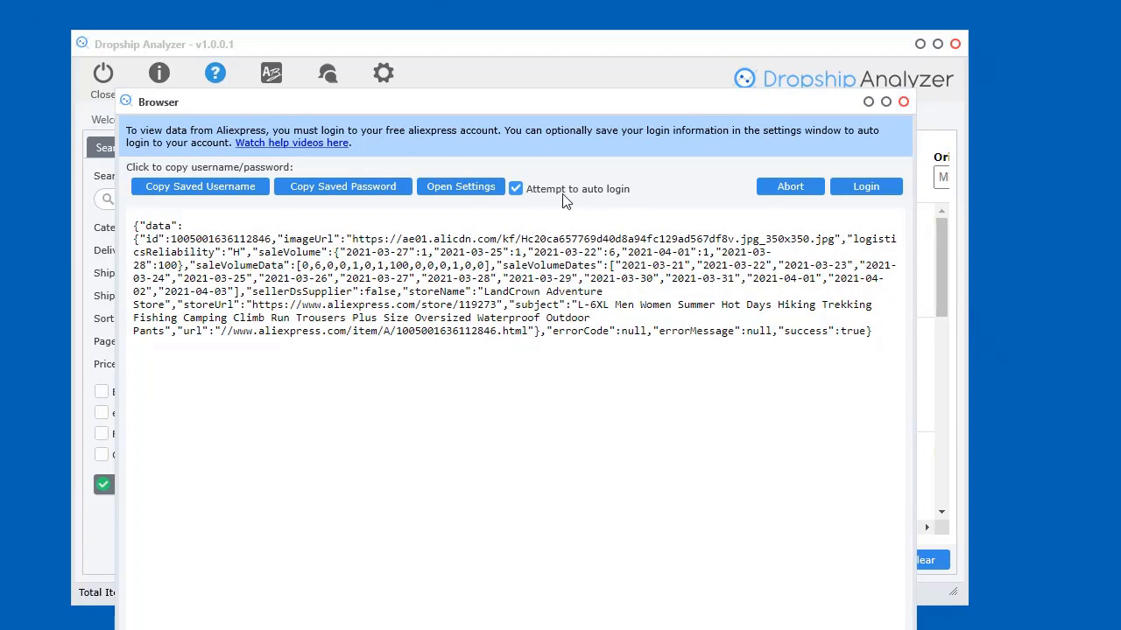
click(561, 196)
drag(563, 111, 526, 65)
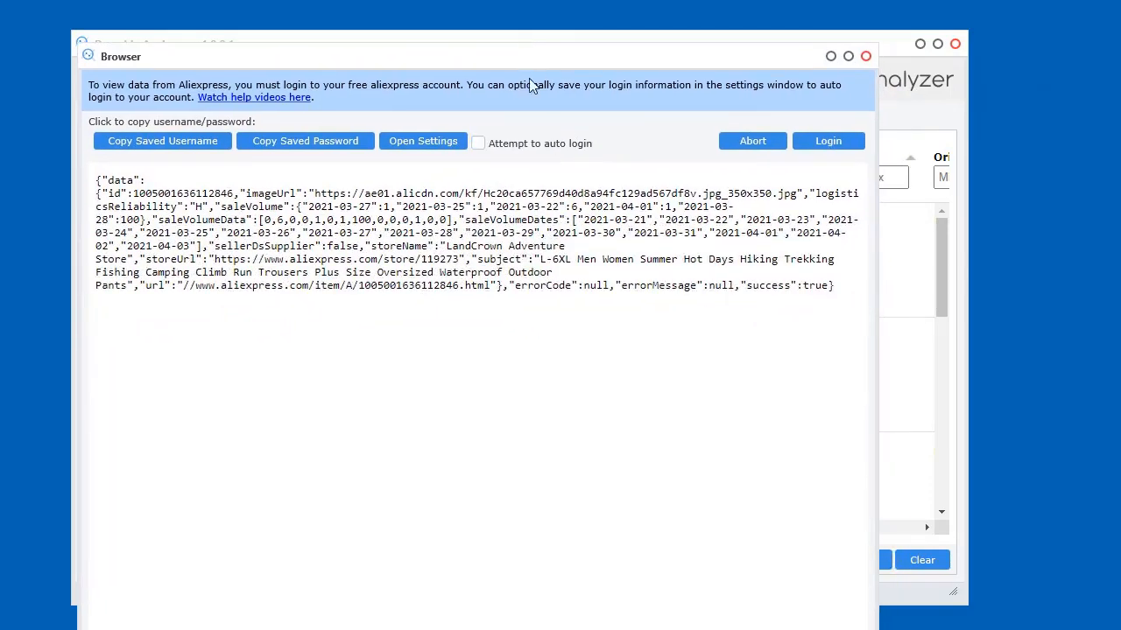
click(832, 142)
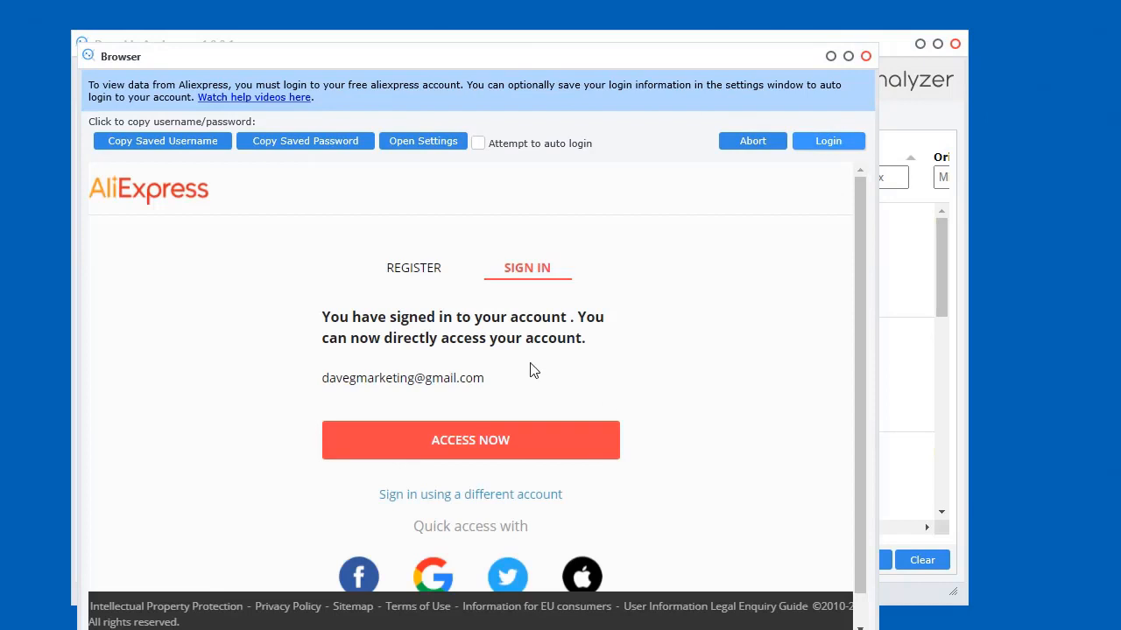
drag(620, 68, 619, 37)
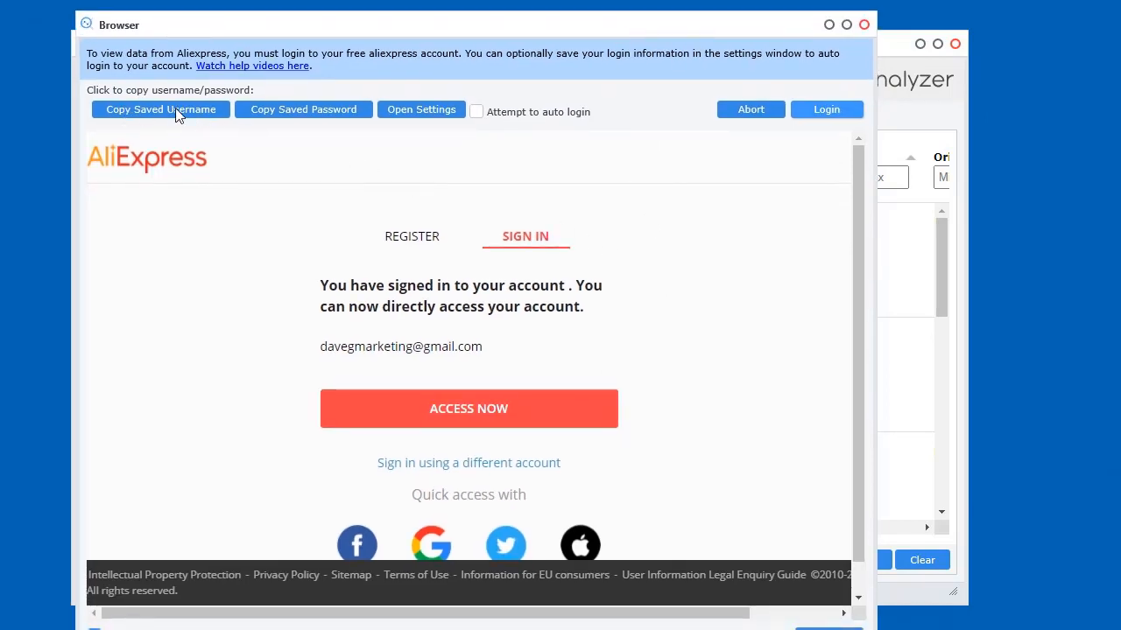
Copy the saved password, switch Attempt to auto login back on, and close the built-in browser
click(334, 109)
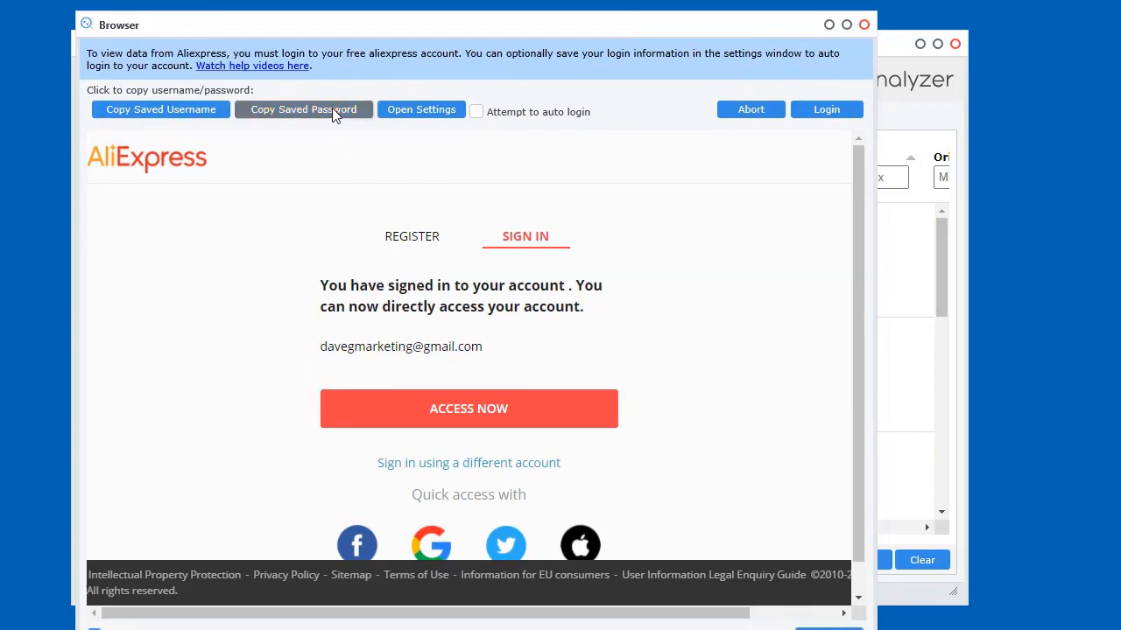
click(400, 112)
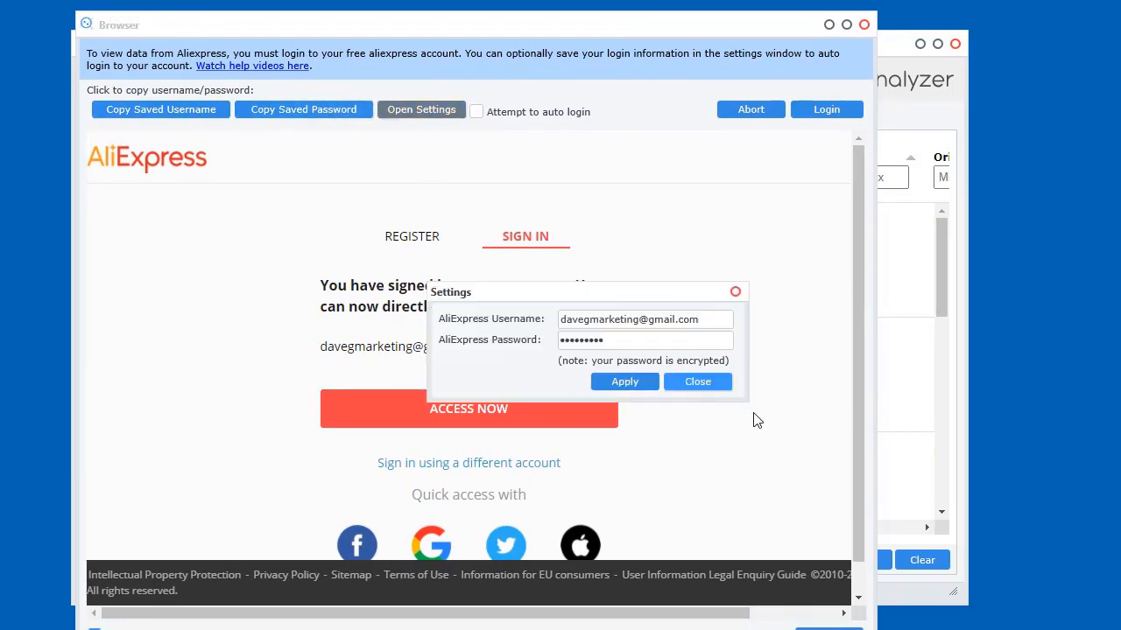
click(725, 385)
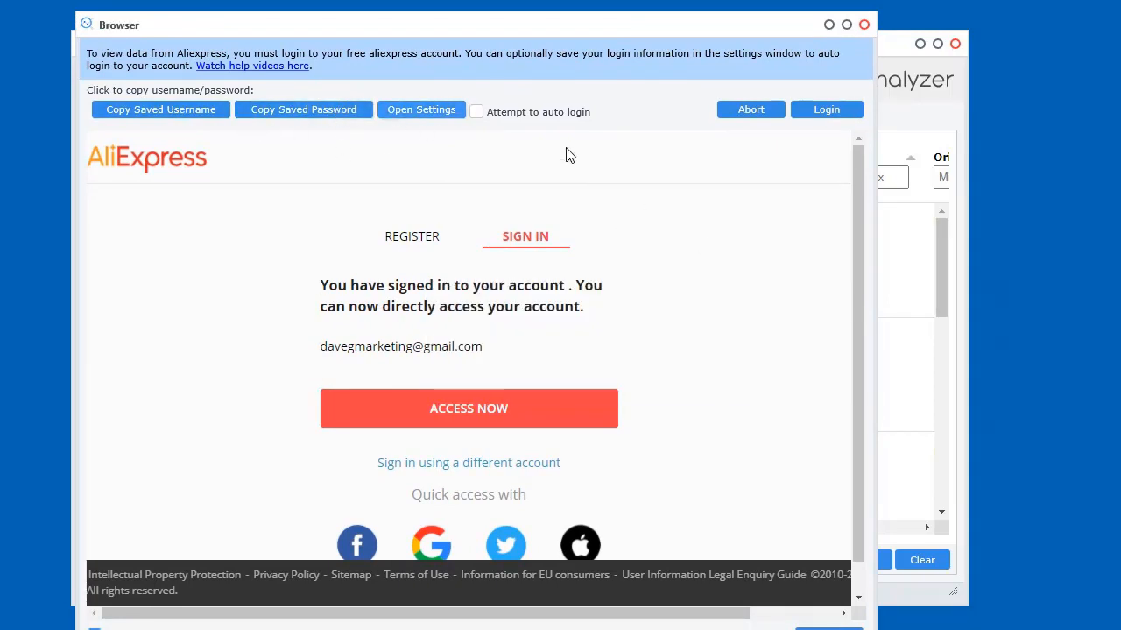
click(494, 115)
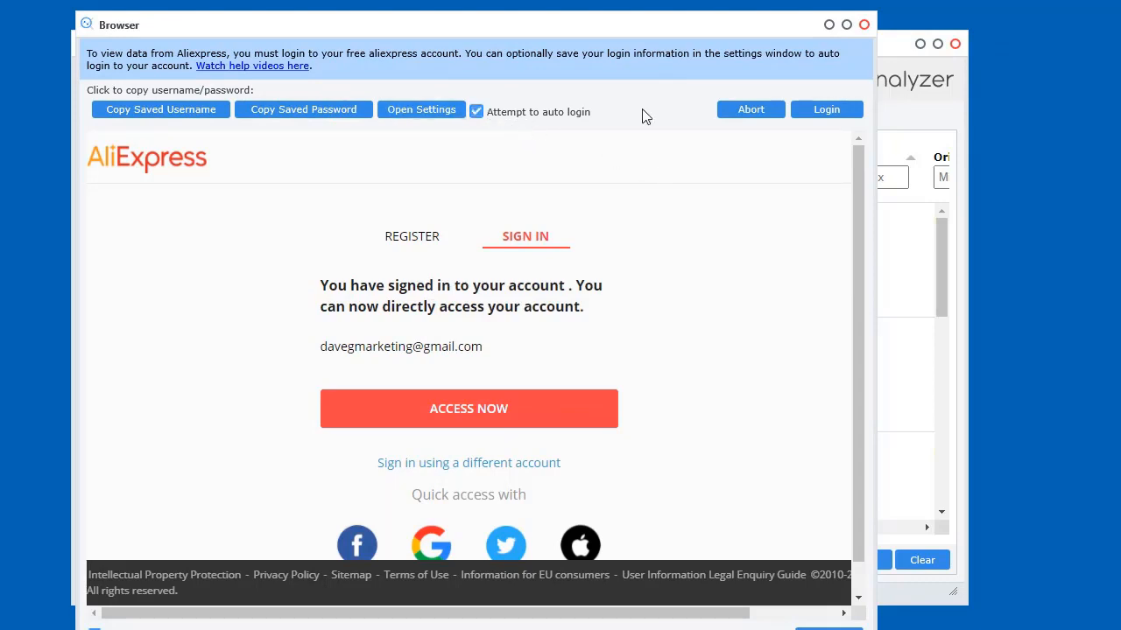
drag(644, 33, 618, 17)
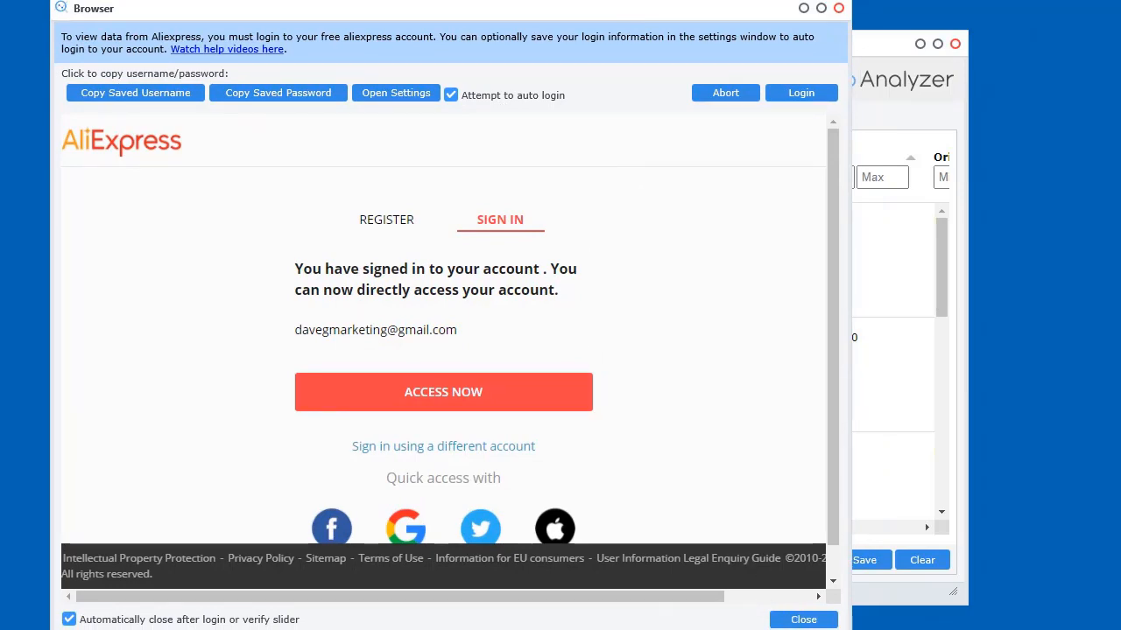
drag(271, 629, 269, 594)
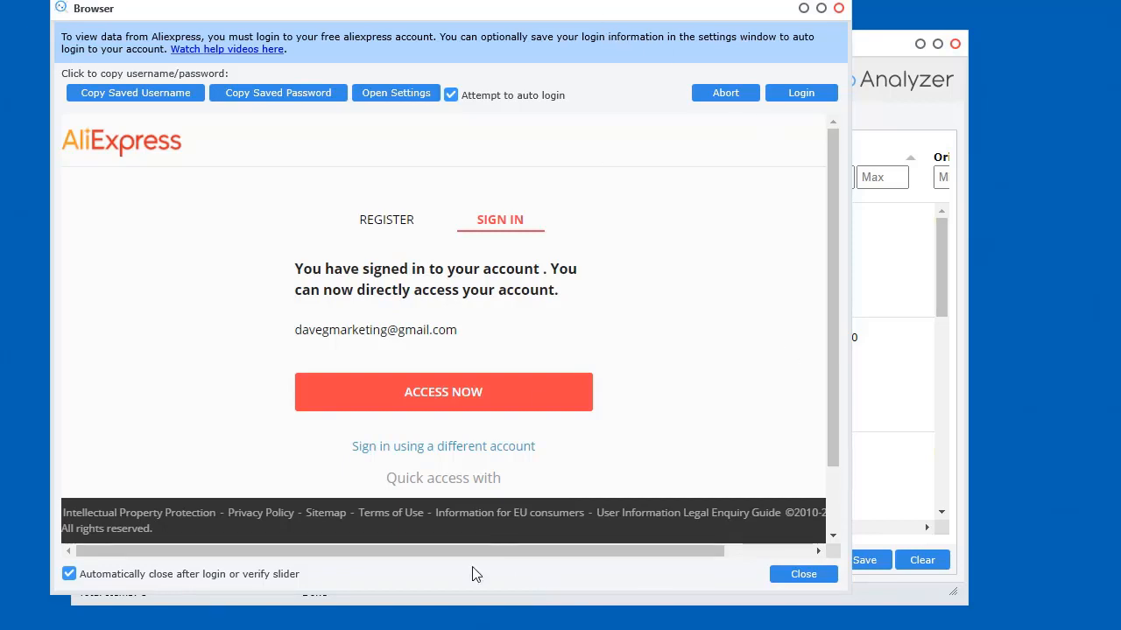
click(803, 574)
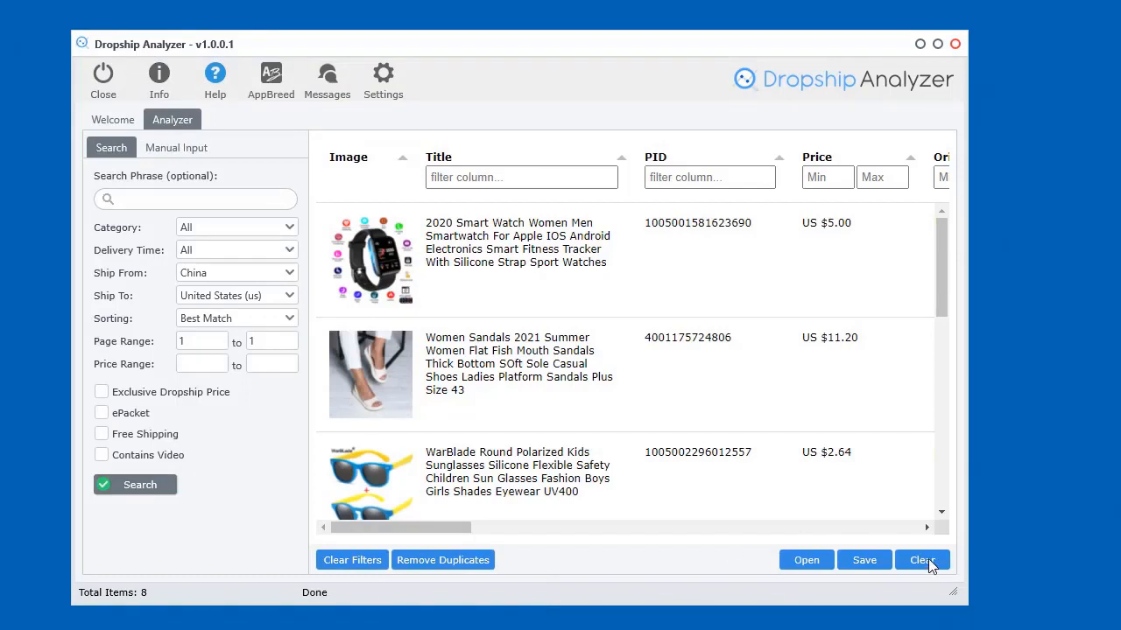
Clear all data from the results table, confirming with Yes
click(928, 563)
click(686, 446)
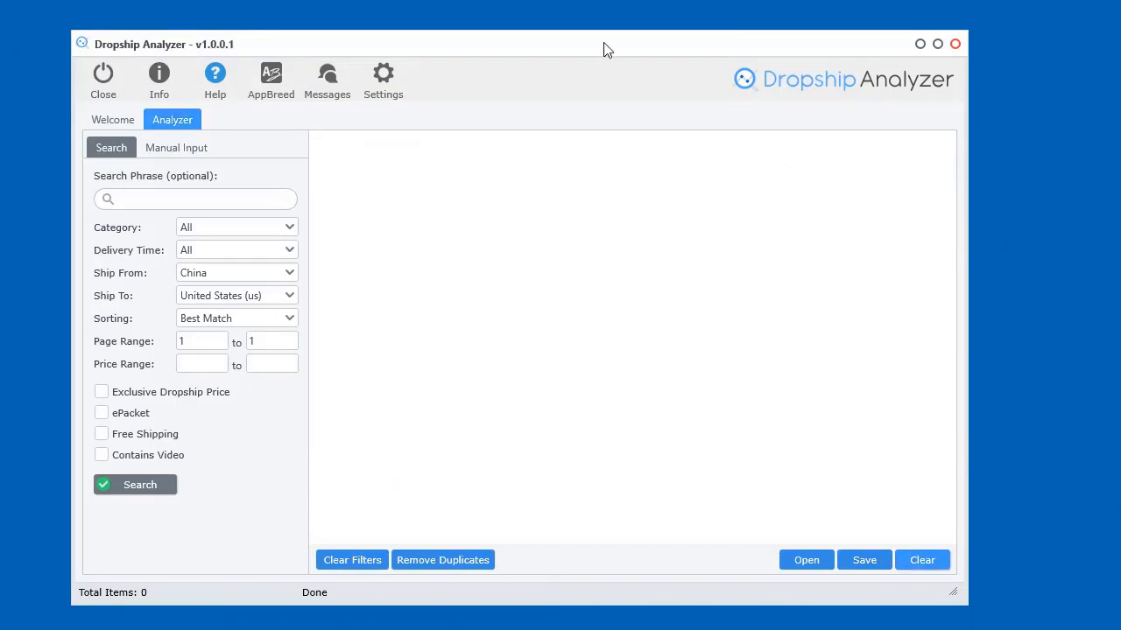
drag(609, 45, 598, 43)
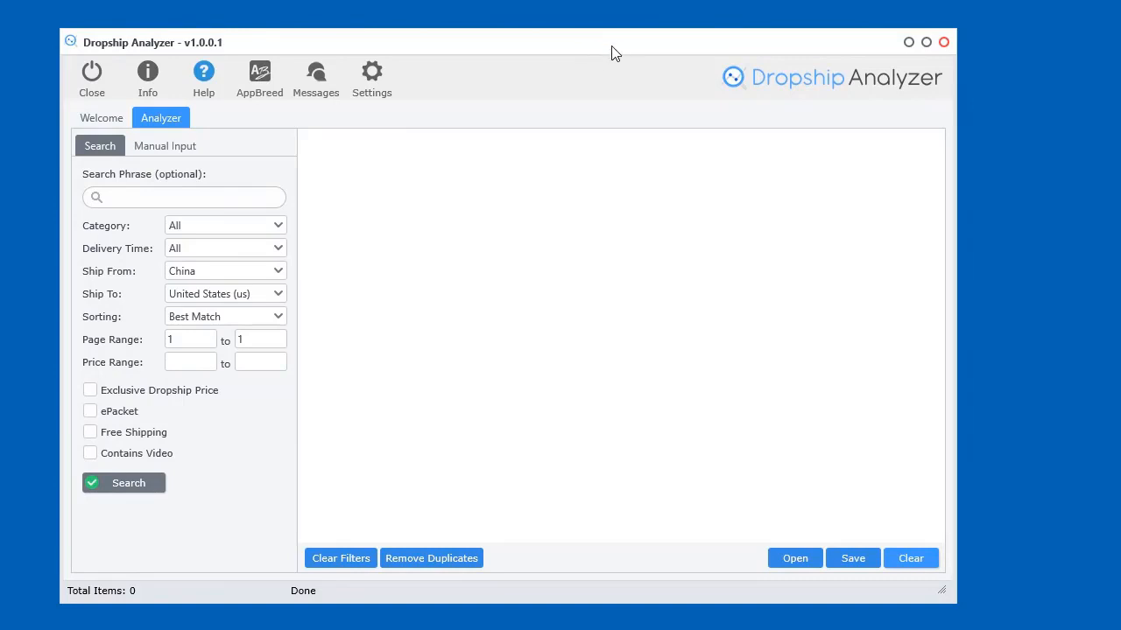
Rerun the search, stop at 6 products, and widen the window to show Original Price
click(125, 483)
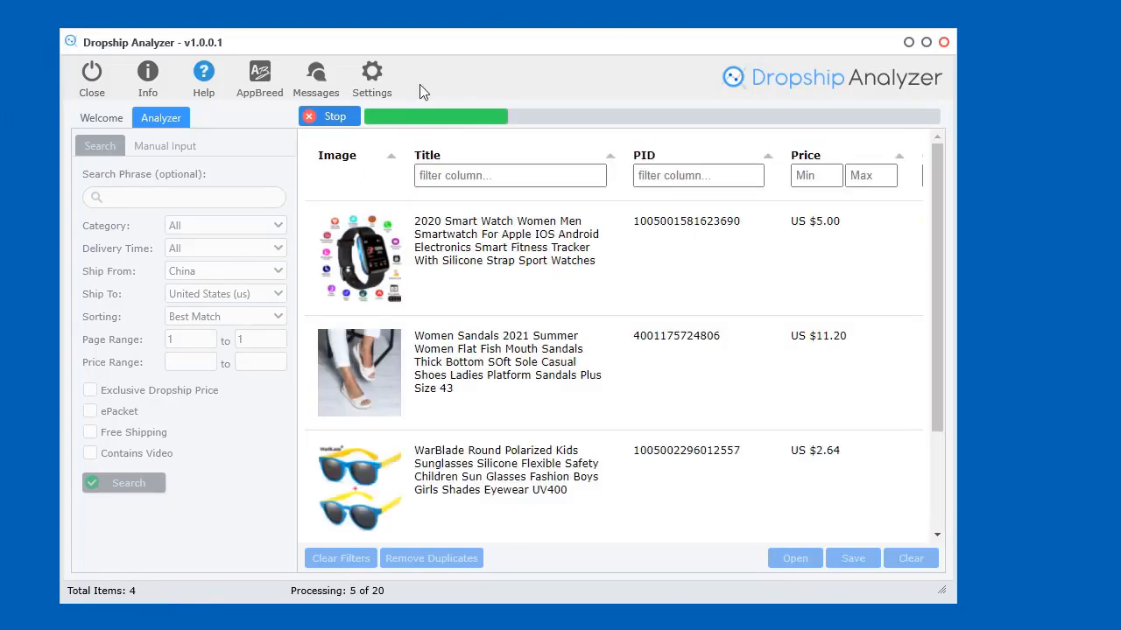
click(326, 114)
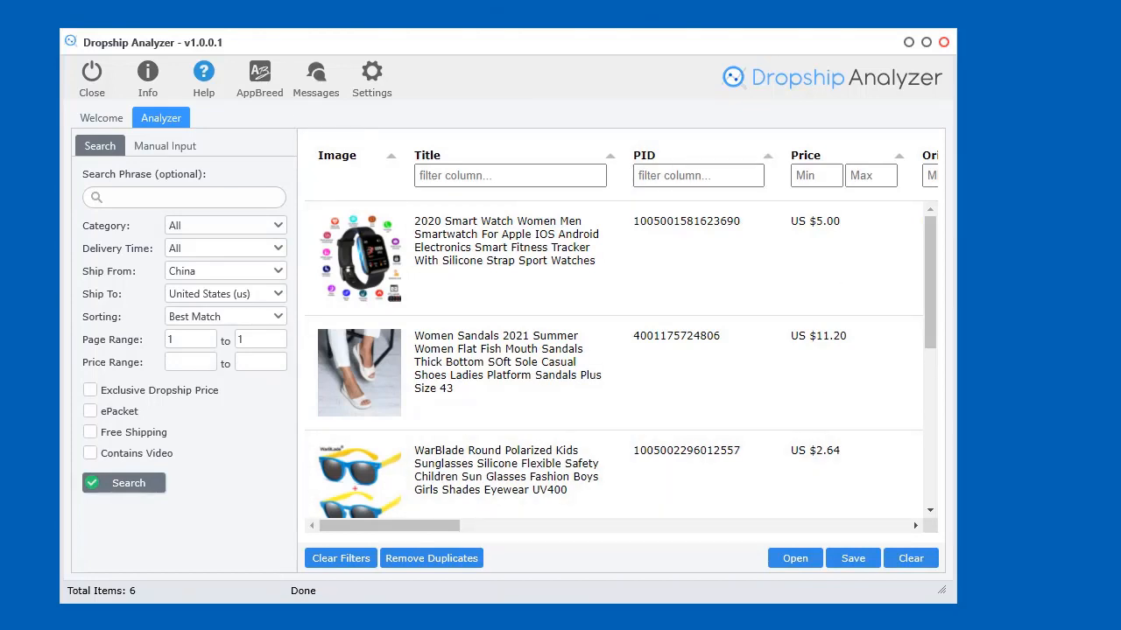
drag(959, 601, 1050, 610)
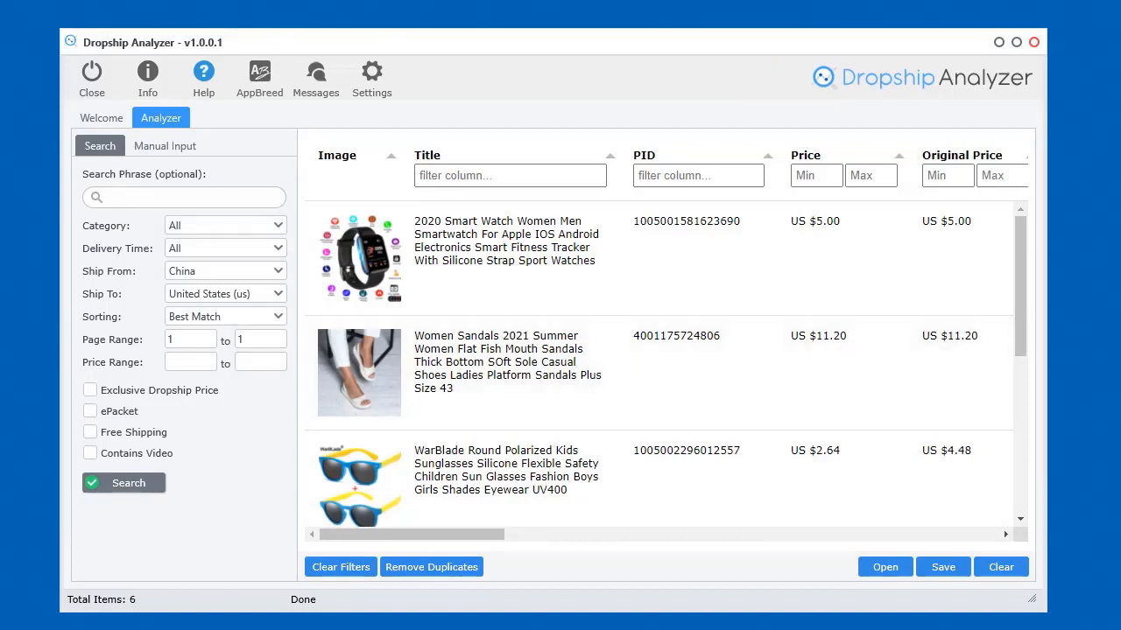
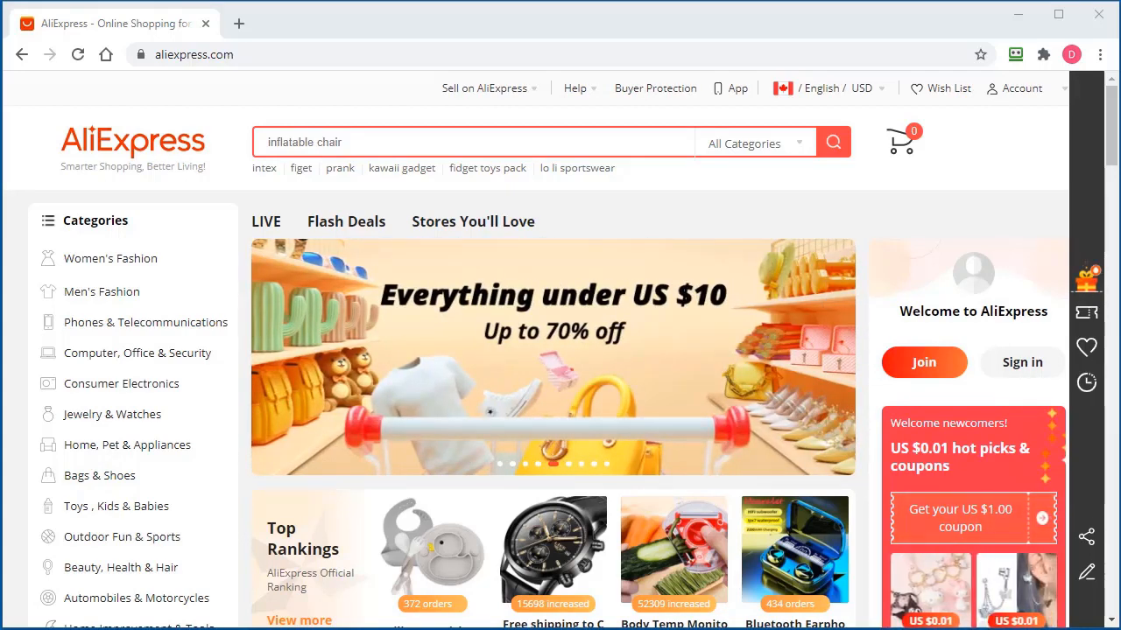
Sign in to AliExpress from the Account menu using the autofilled credentials
mouse_move(1018, 89)
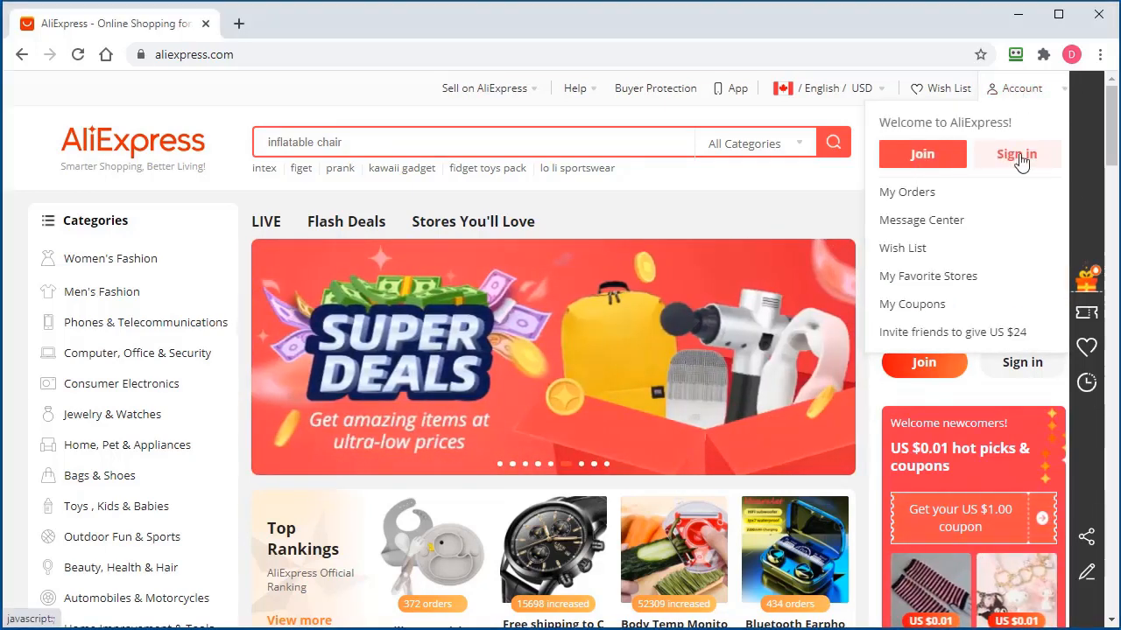
click(922, 362)
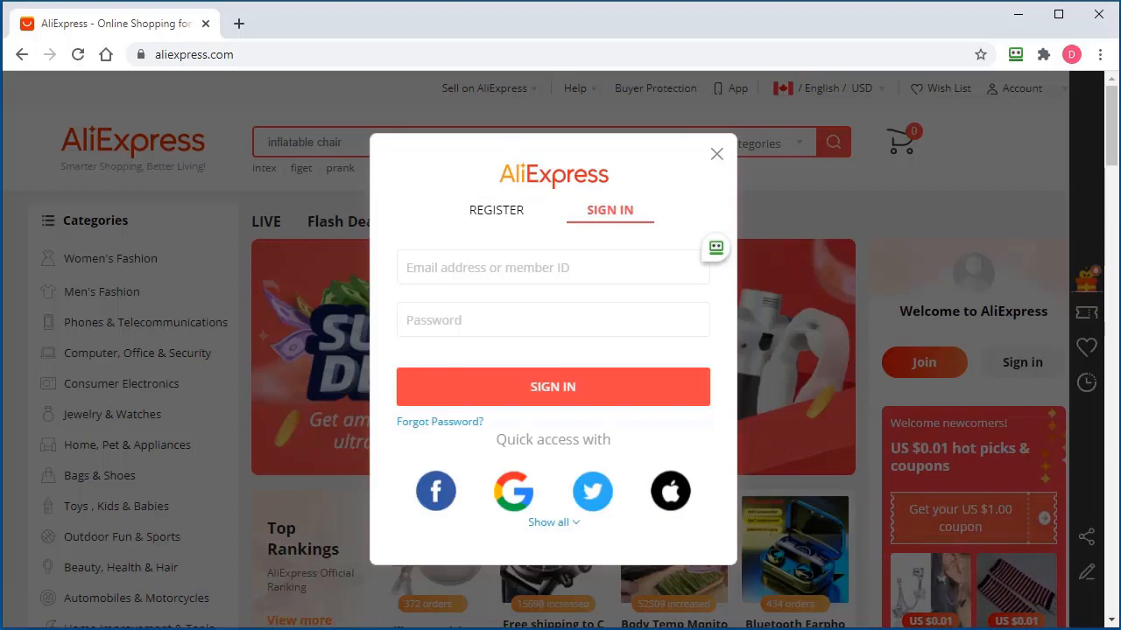
click(545, 393)
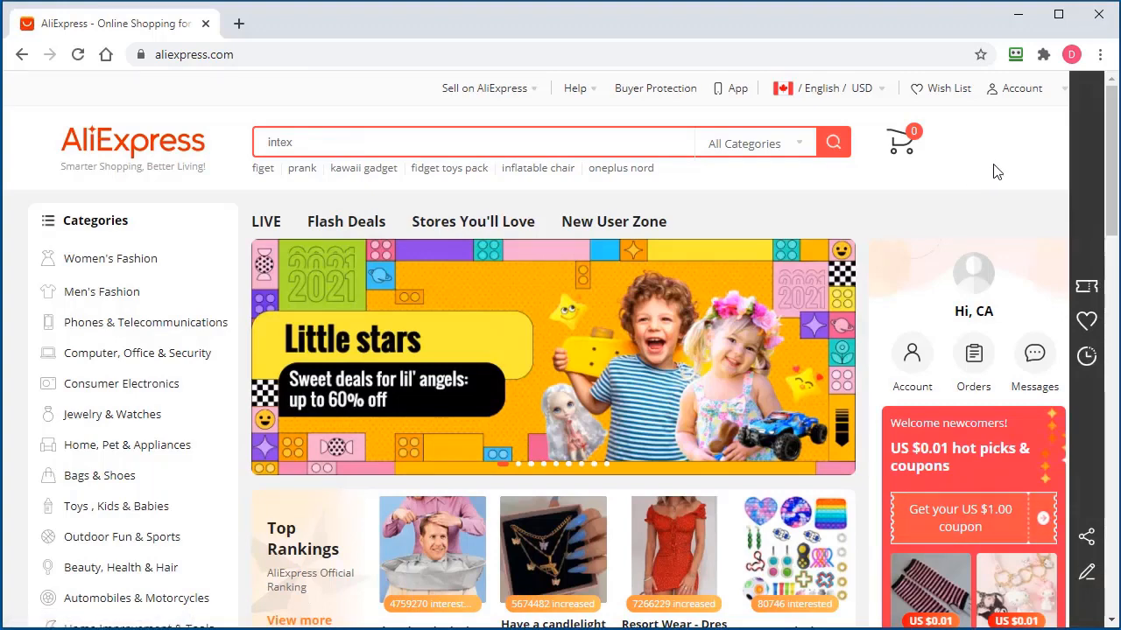
Go through My Orders to the account's My Profile page
mouse_move(1020, 96)
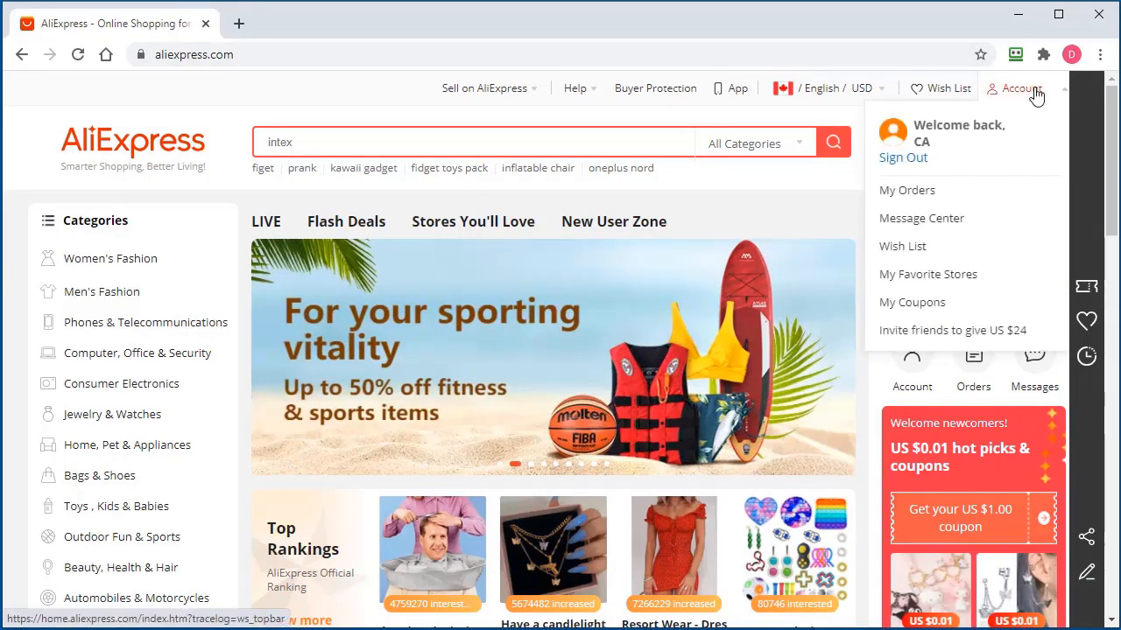
click(924, 198)
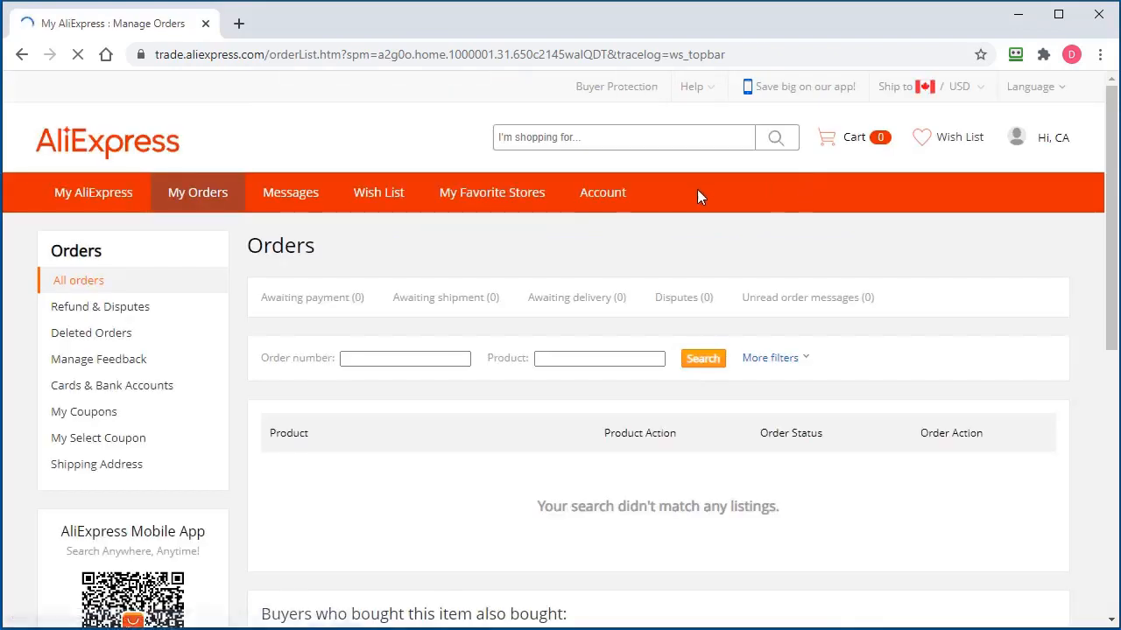
click(601, 203)
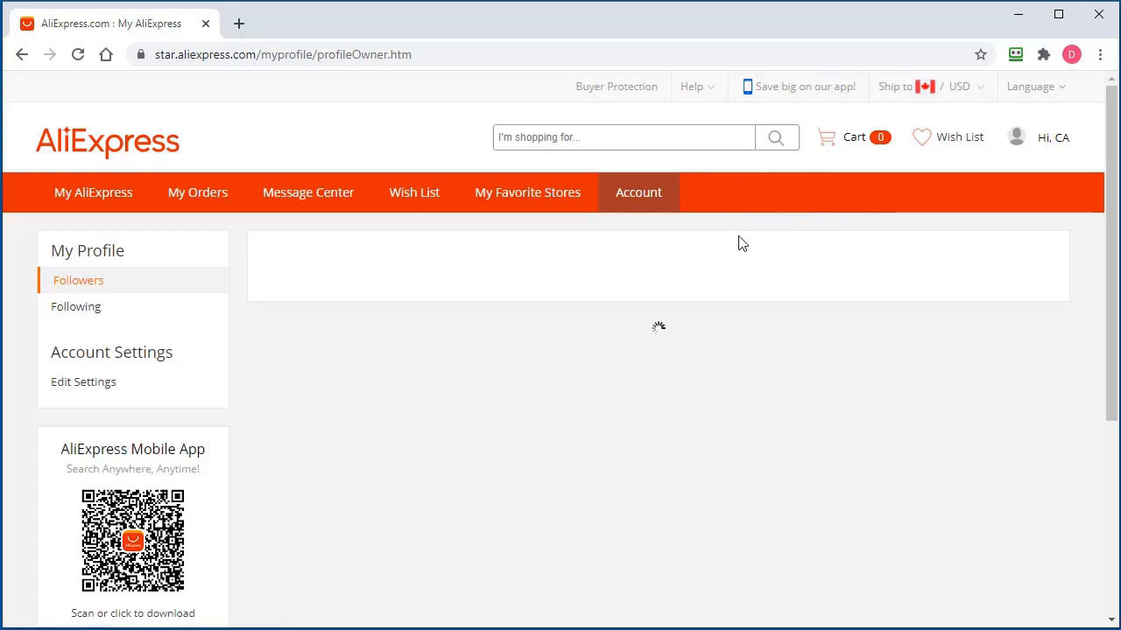
scroll(788, 378, down, 2)
scroll(783, 380, up, 2)
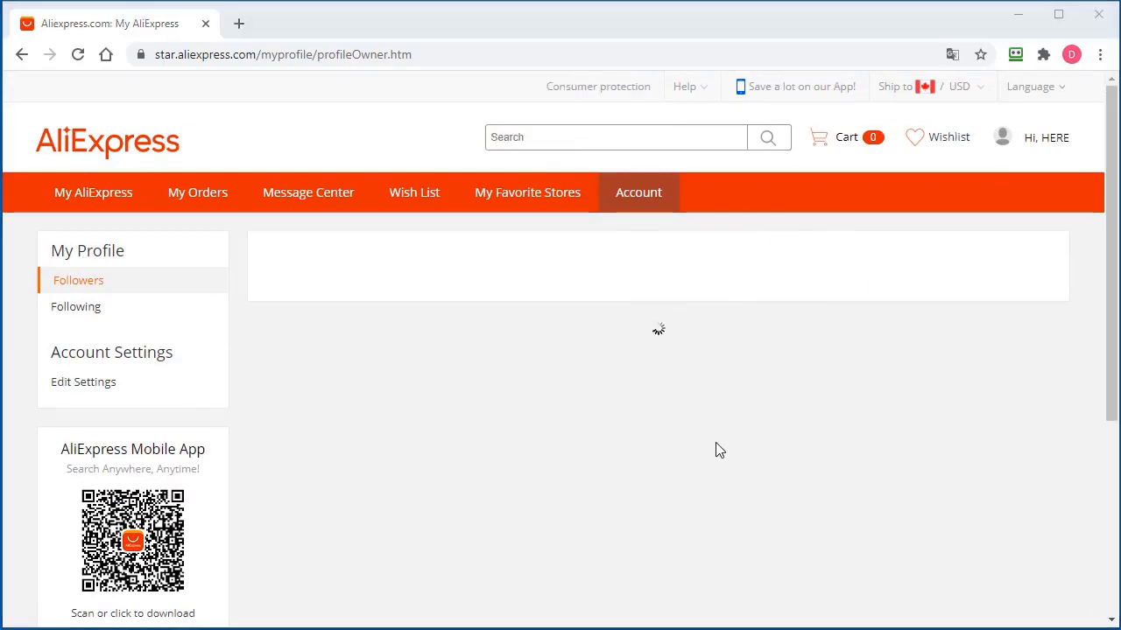
In a new tab, Google 'aliexpress dropship centre link' and copy the dropshipping centre result's link
click(239, 24)
click(473, 245)
text(aliexpress dropship centre link)
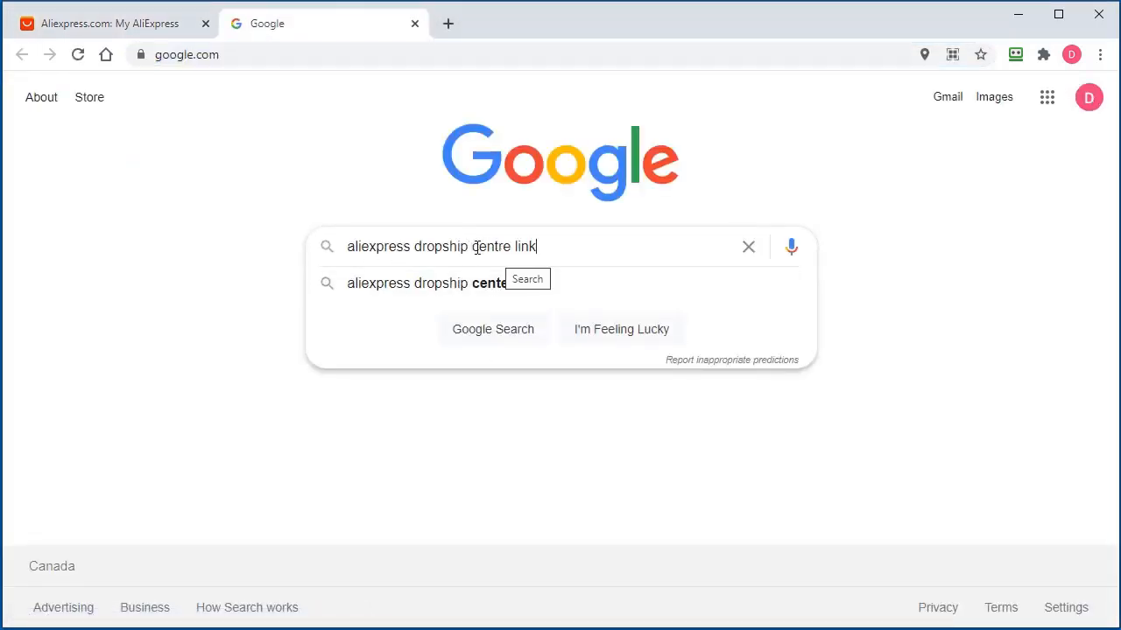
key(Return)
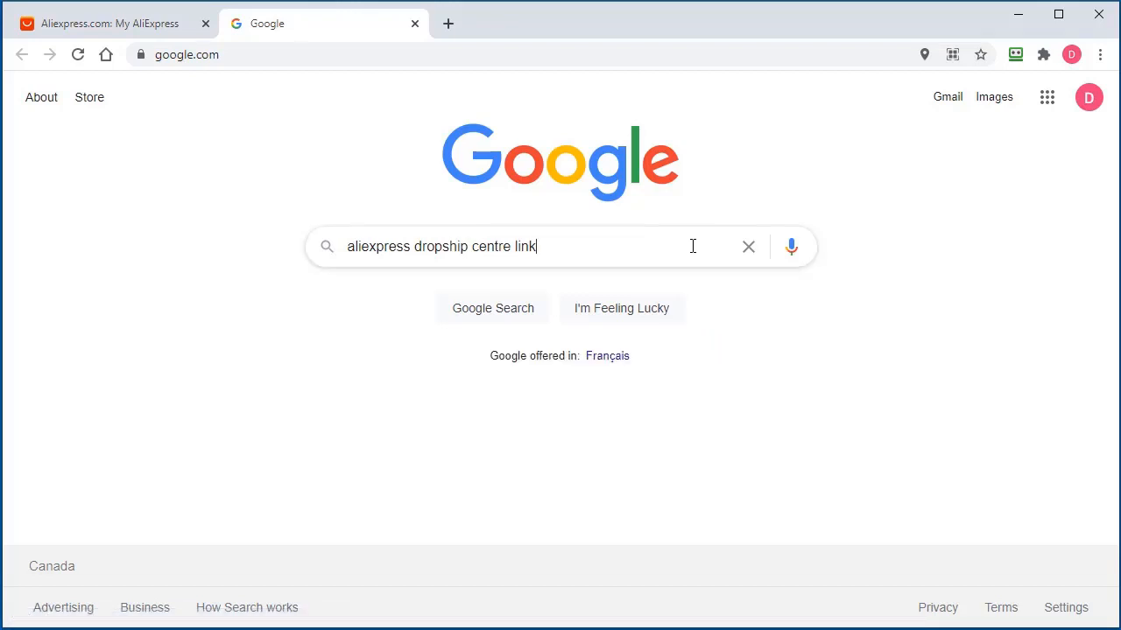
scroll(590, 403, down, 4)
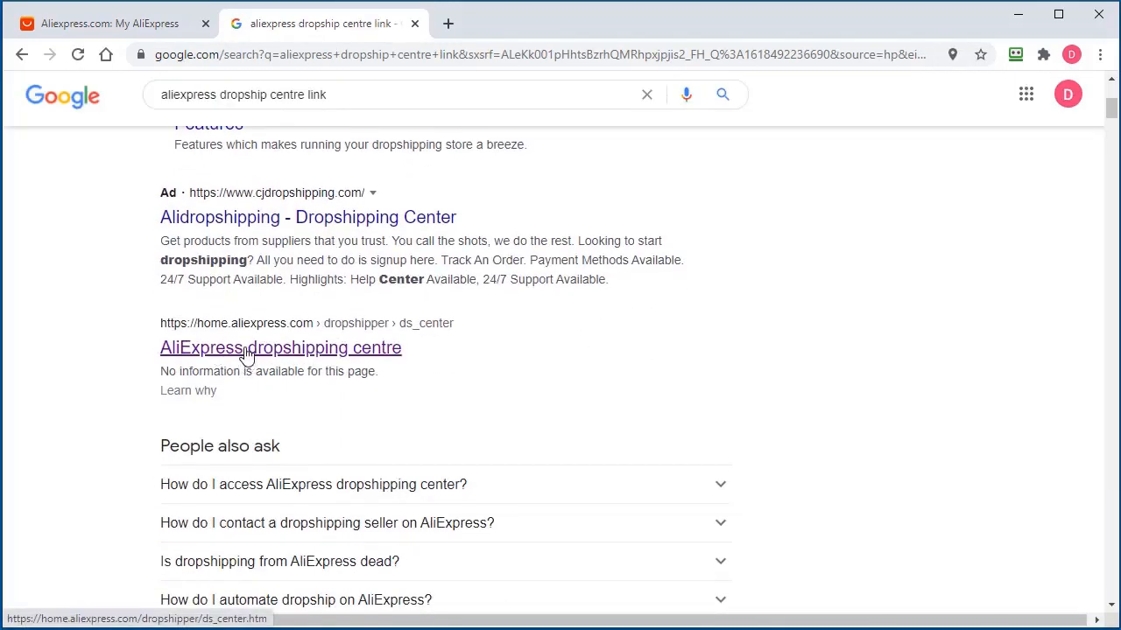
right_click(289, 357)
click(369, 459)
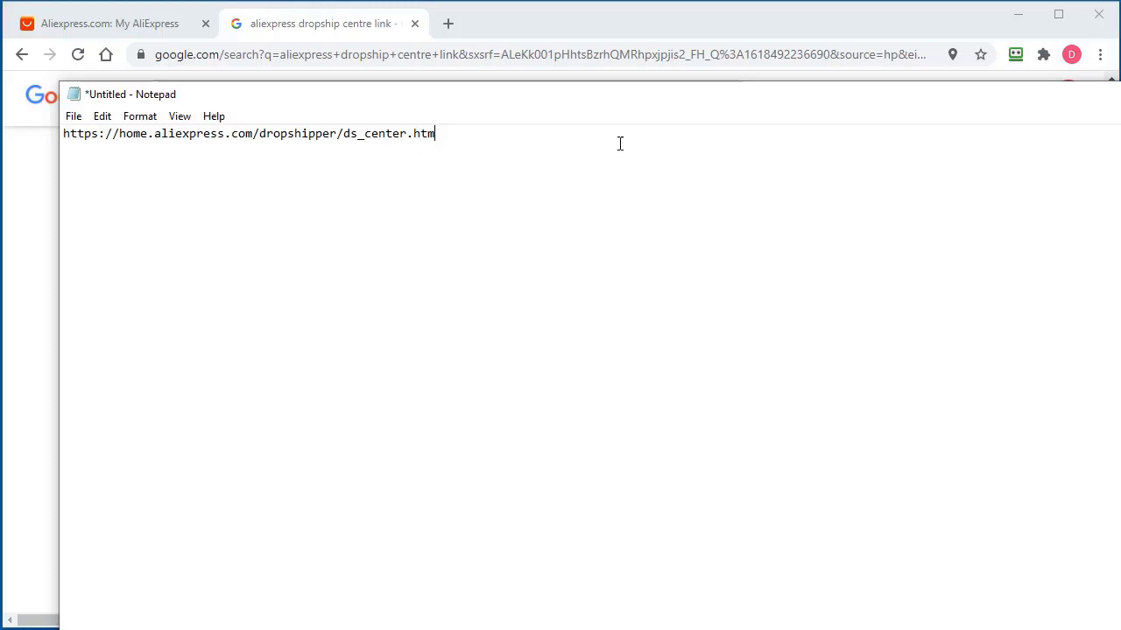
Copy the dropshipper centre URL from Notepad and load it in Chrome's address bar
drag(661, 105, 1003, 125)
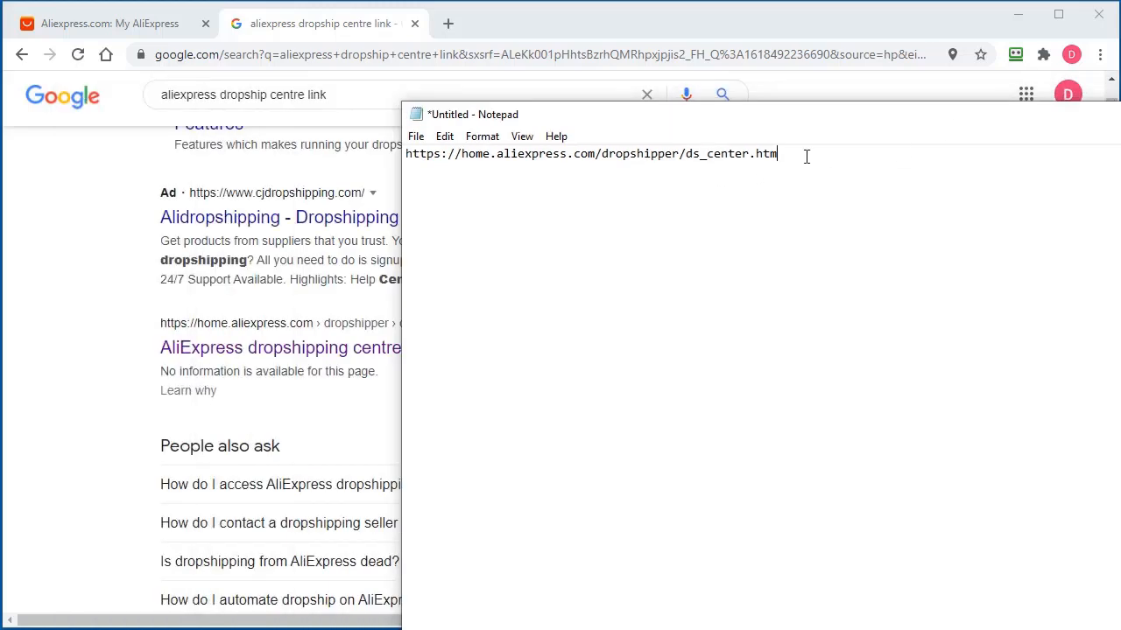
drag(806, 156, 405, 155)
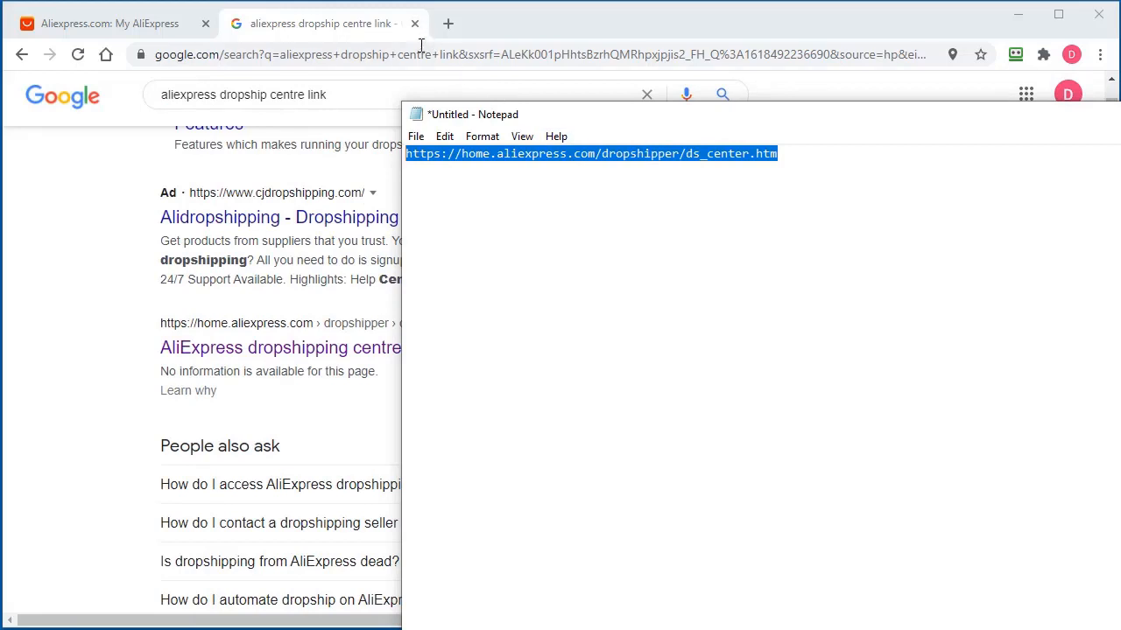
click(463, 54)
key(ctrl+v)
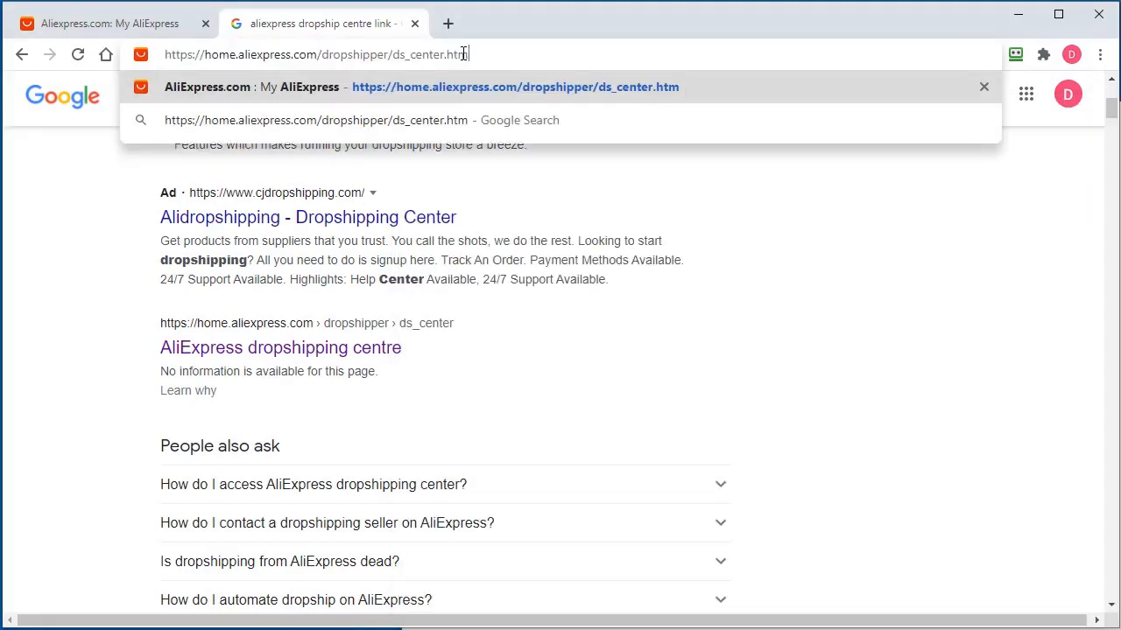
key(Return)
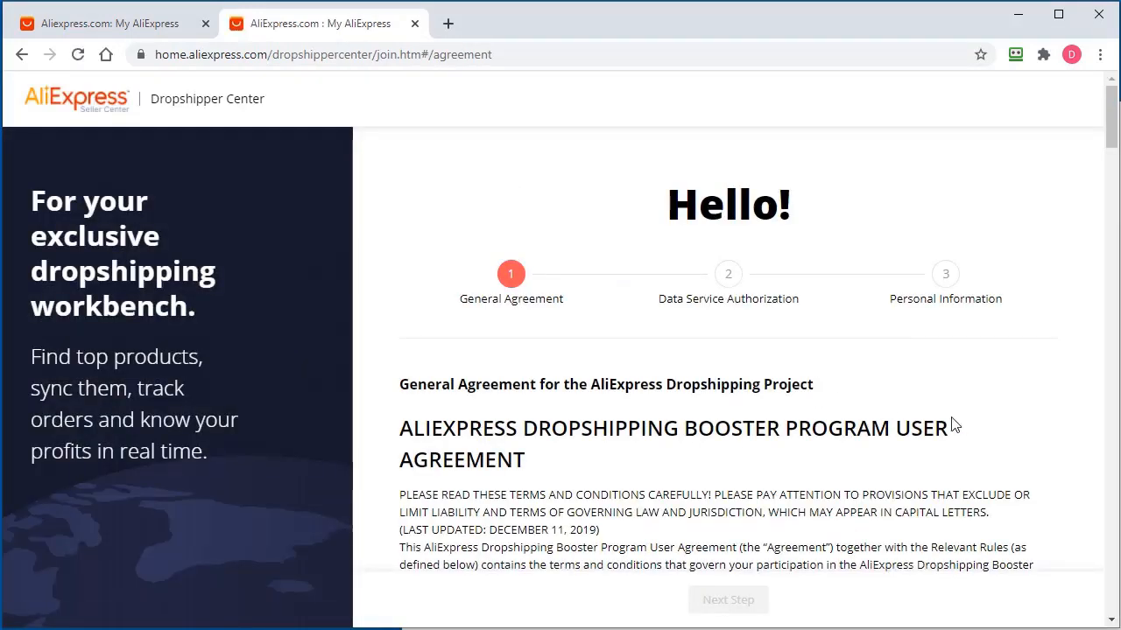
Read through and accept the General Agreement, then move to the next step
scroll(968, 423, down, 3)
scroll(981, 420, up, 3)
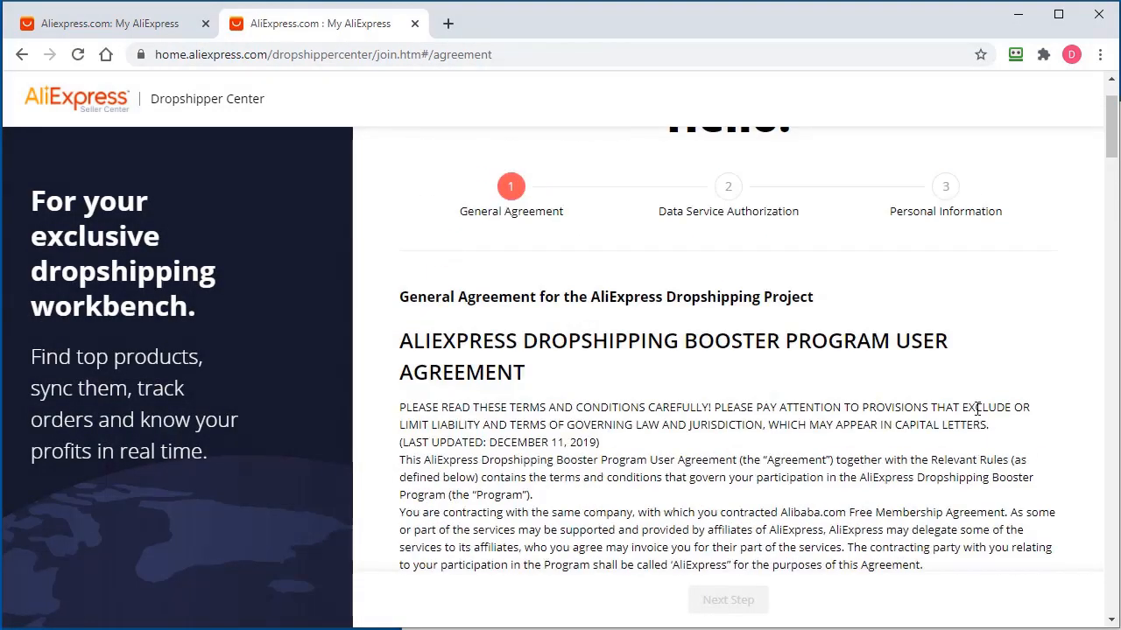
scroll(978, 408, down, 5)
scroll(978, 409, down, 20)
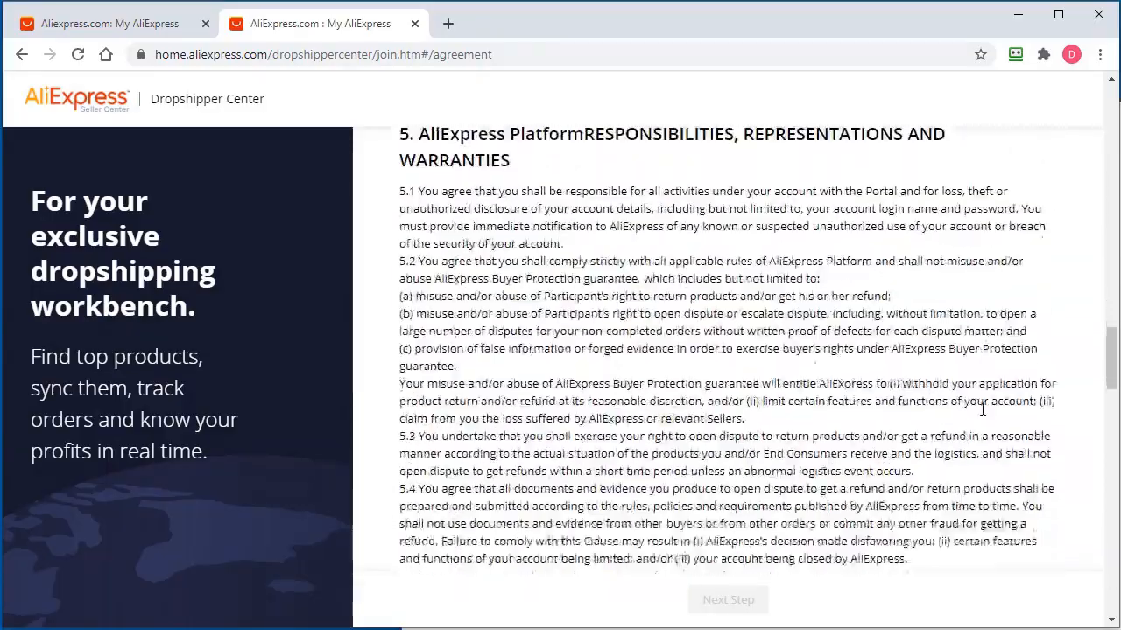
scroll(980, 408, down, 15)
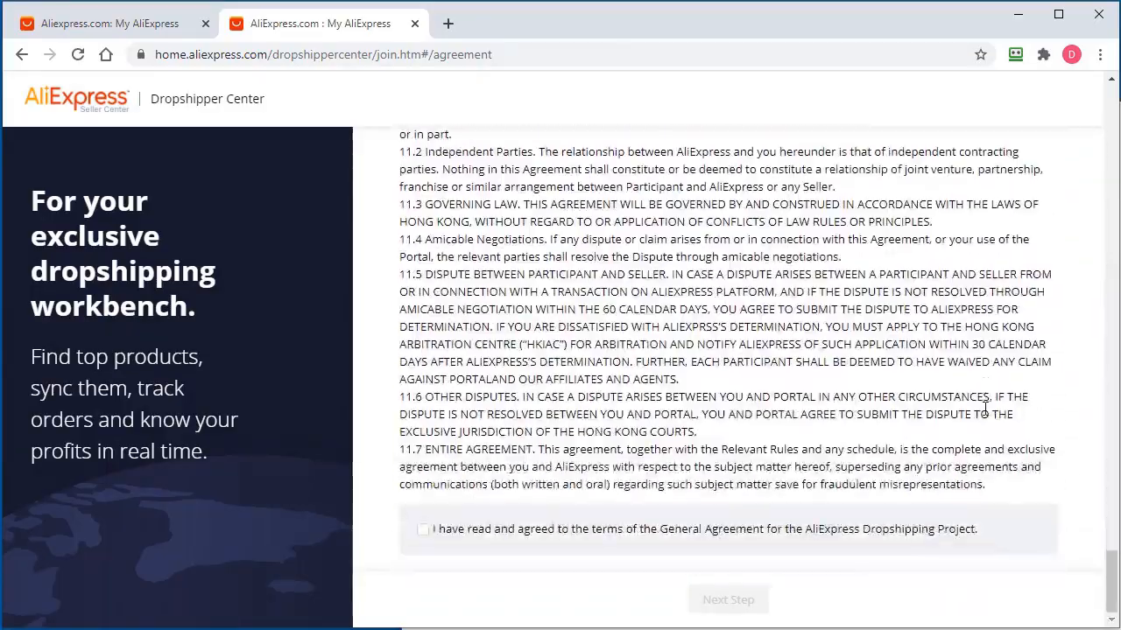
click(422, 530)
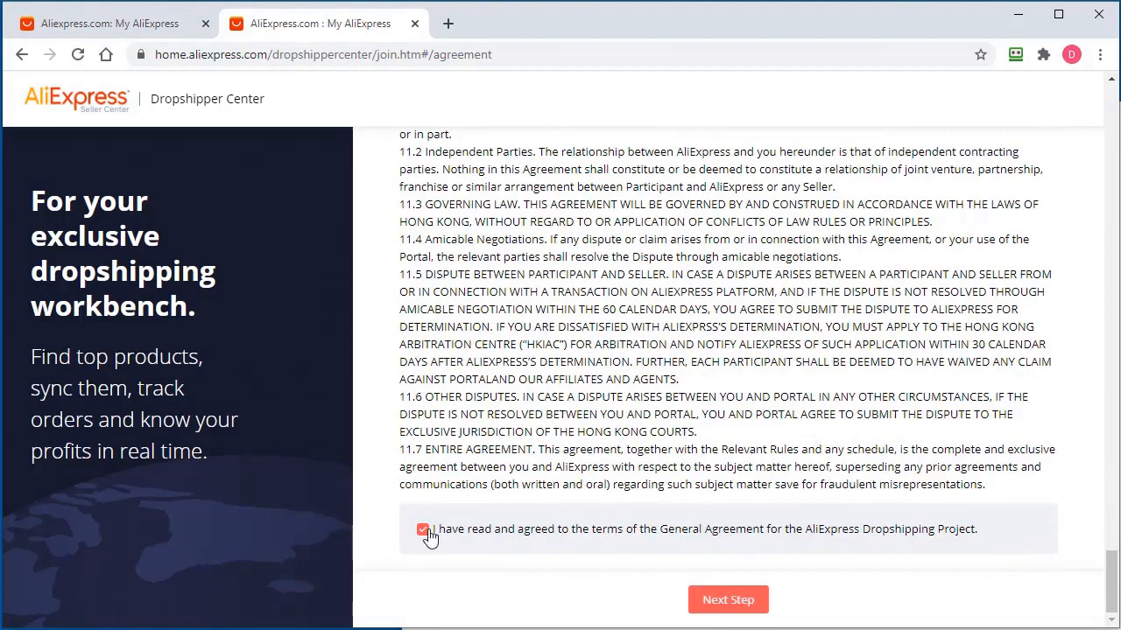
click(727, 603)
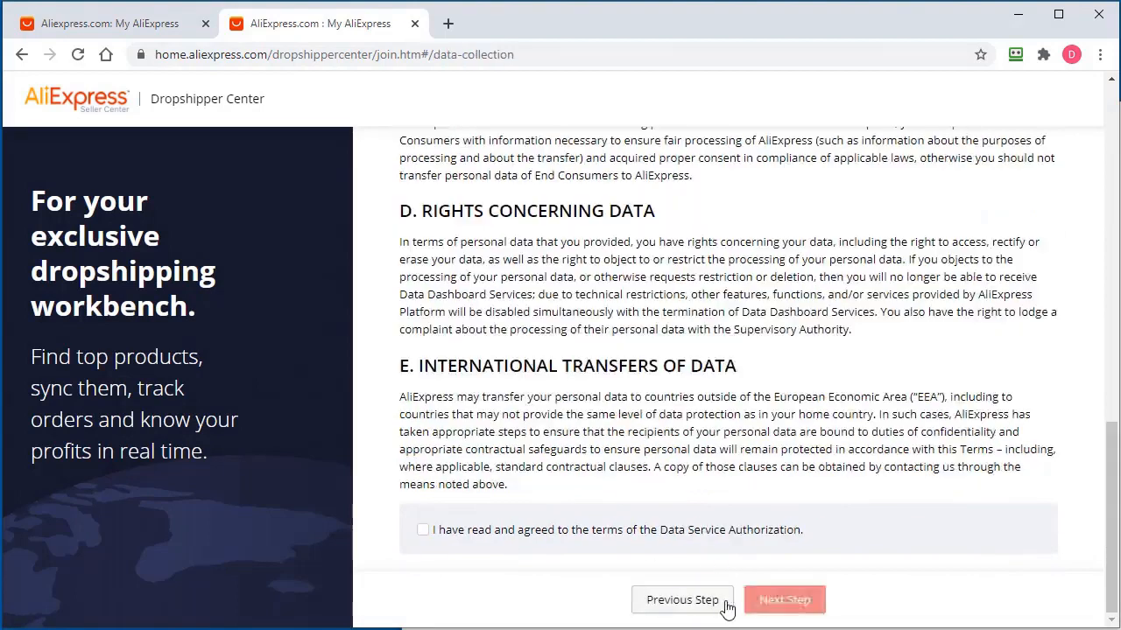
Accept the Data Service Authorization and submit the application to join
click(422, 530)
click(793, 601)
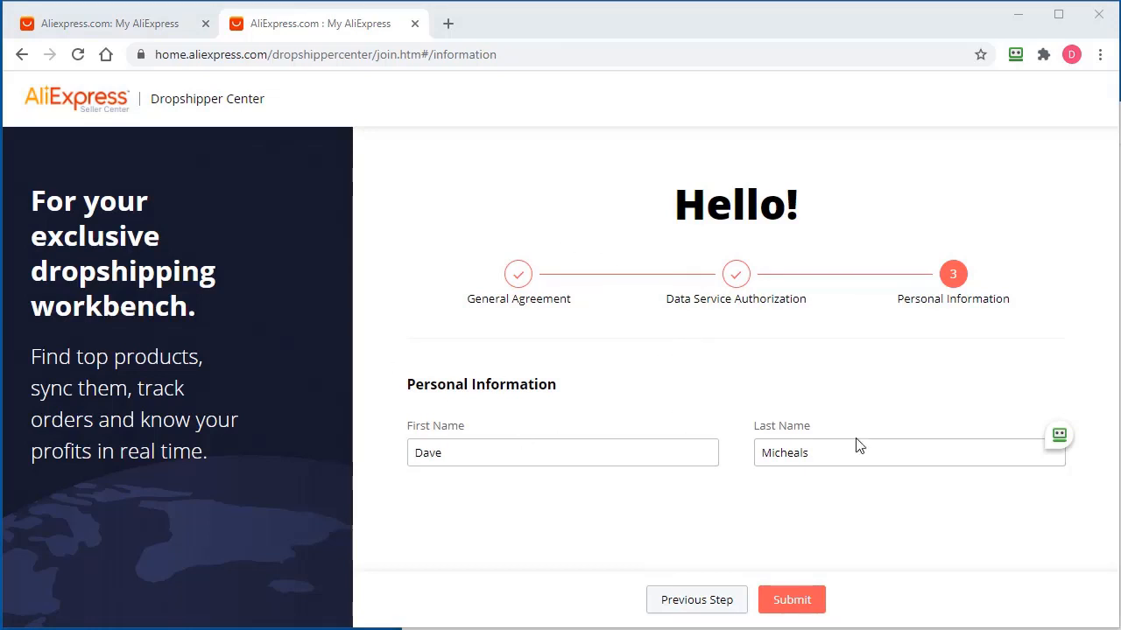
click(814, 606)
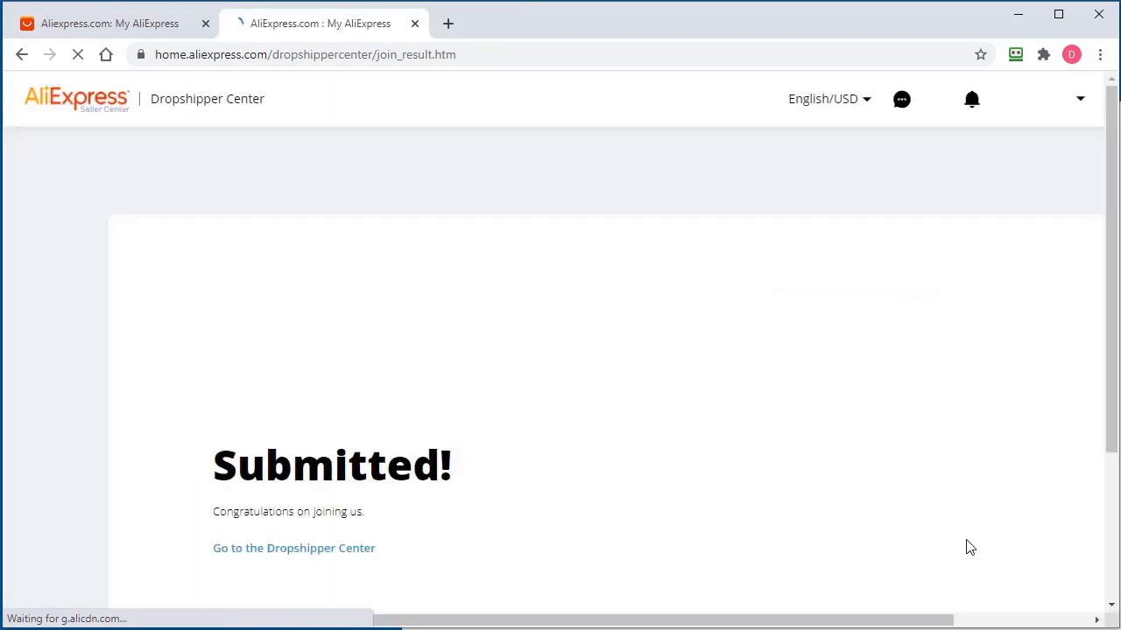
Continue from the confirmation page to the Dropshipper Center dashboard
scroll(959, 491, down, 3)
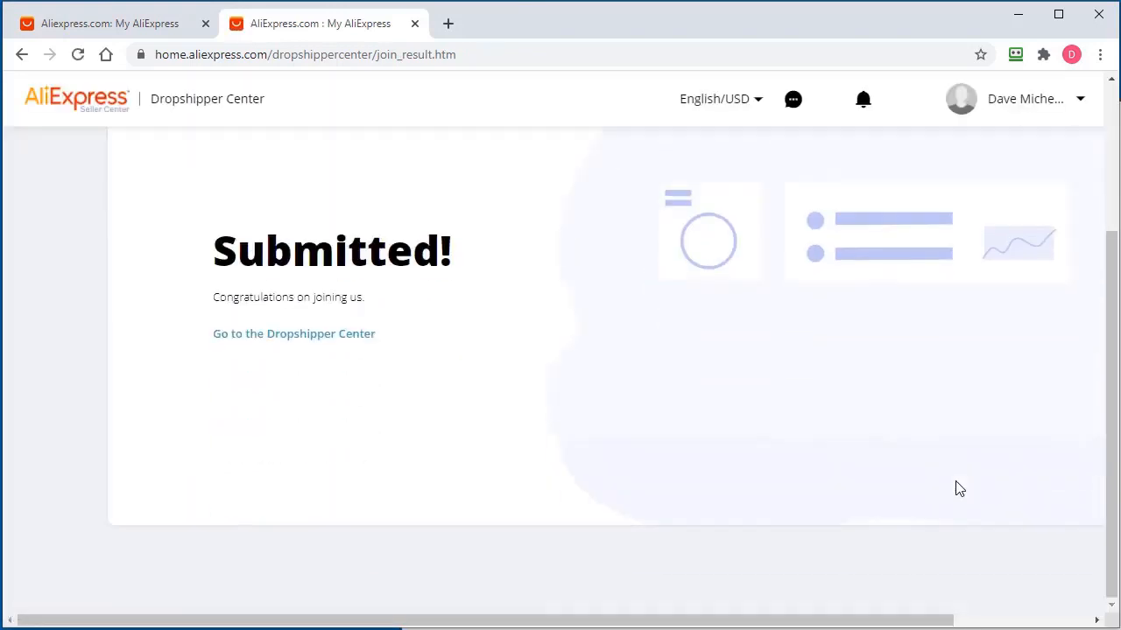
click(270, 343)
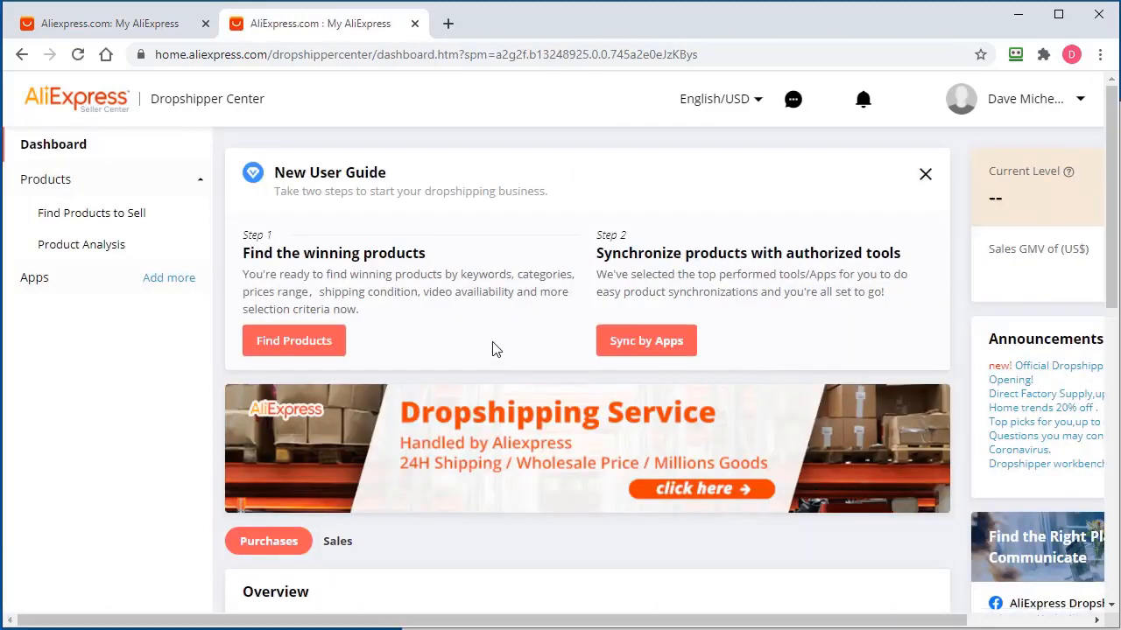
scroll(494, 351, down, 3)
scroll(495, 355, up, 3)
Refresh the first AliExpress tab and open Dropshipping Center's Find Products to Sell page
click(70, 20)
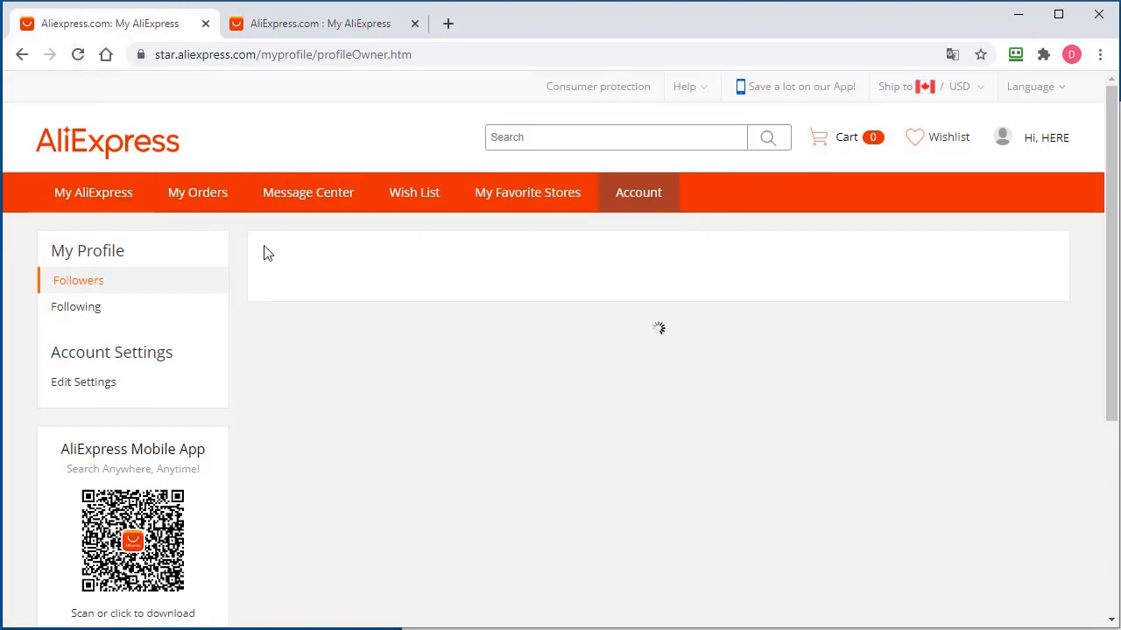
click(78, 57)
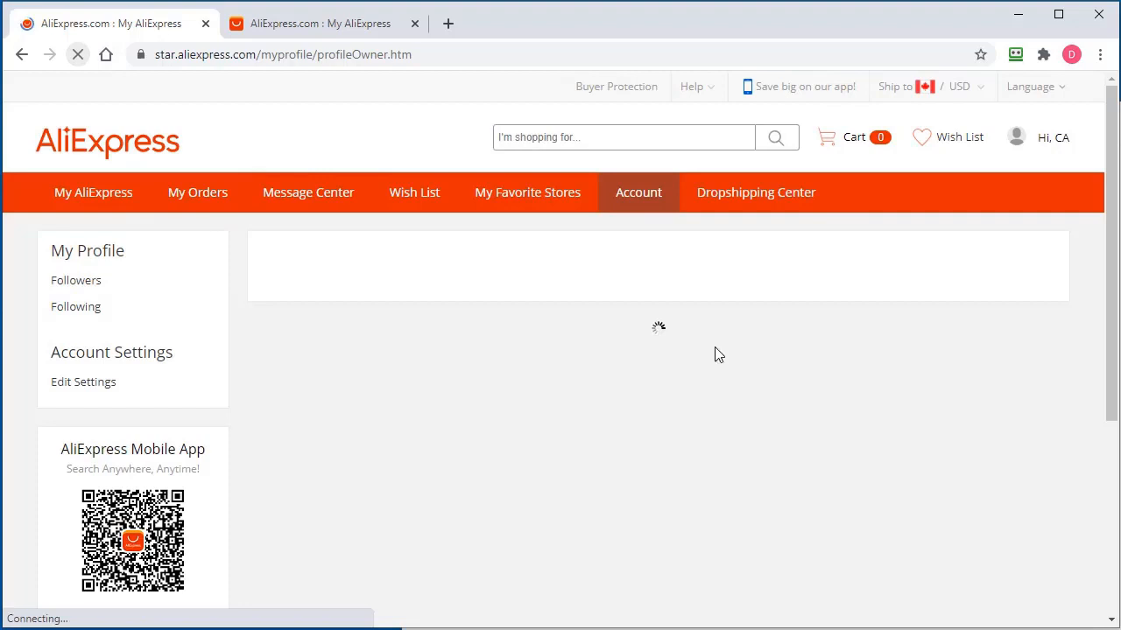
click(775, 210)
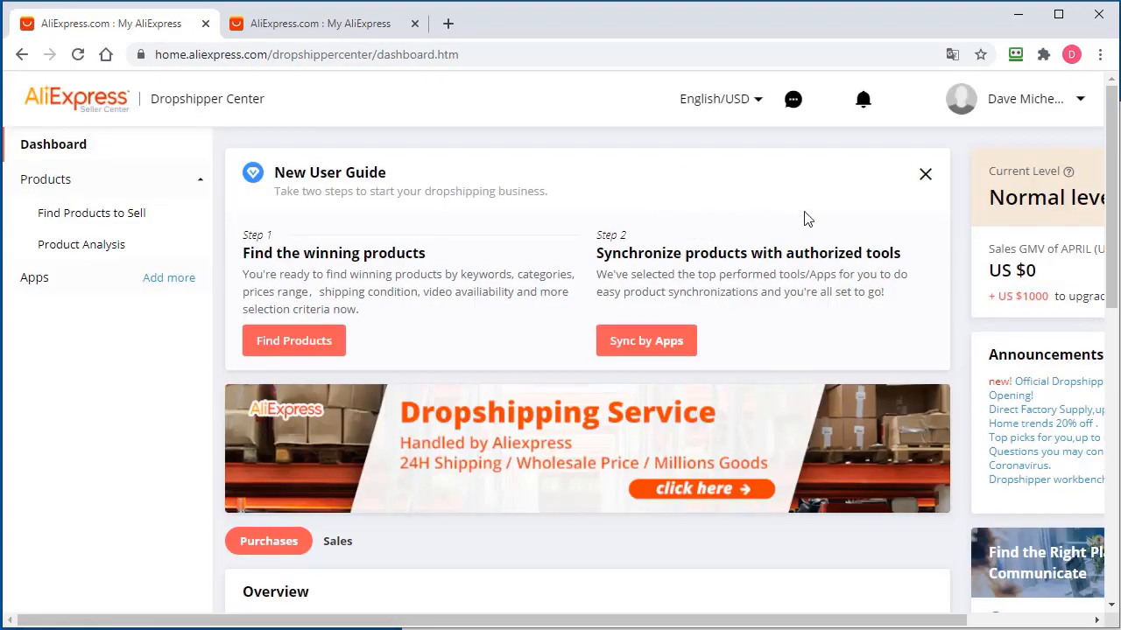
click(92, 217)
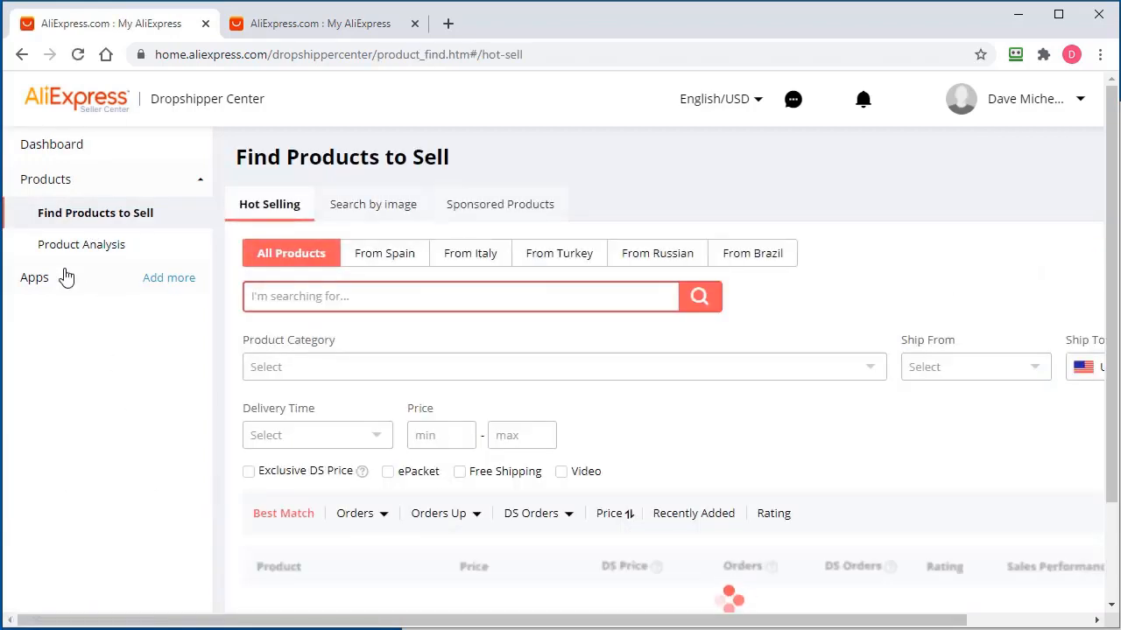
click(307, 26)
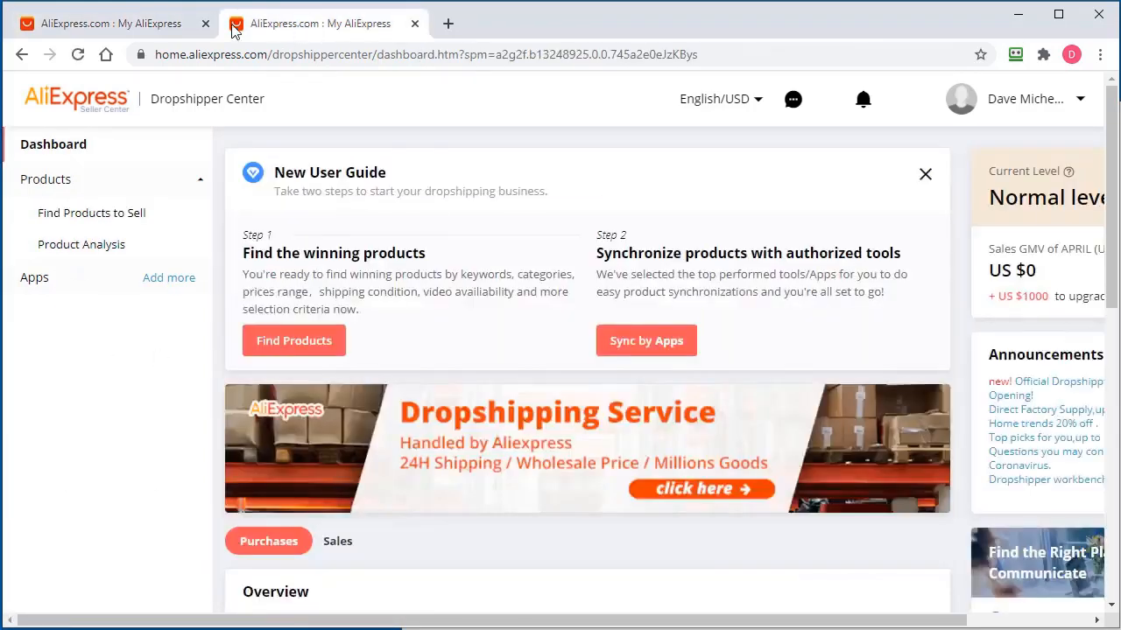
click(113, 24)
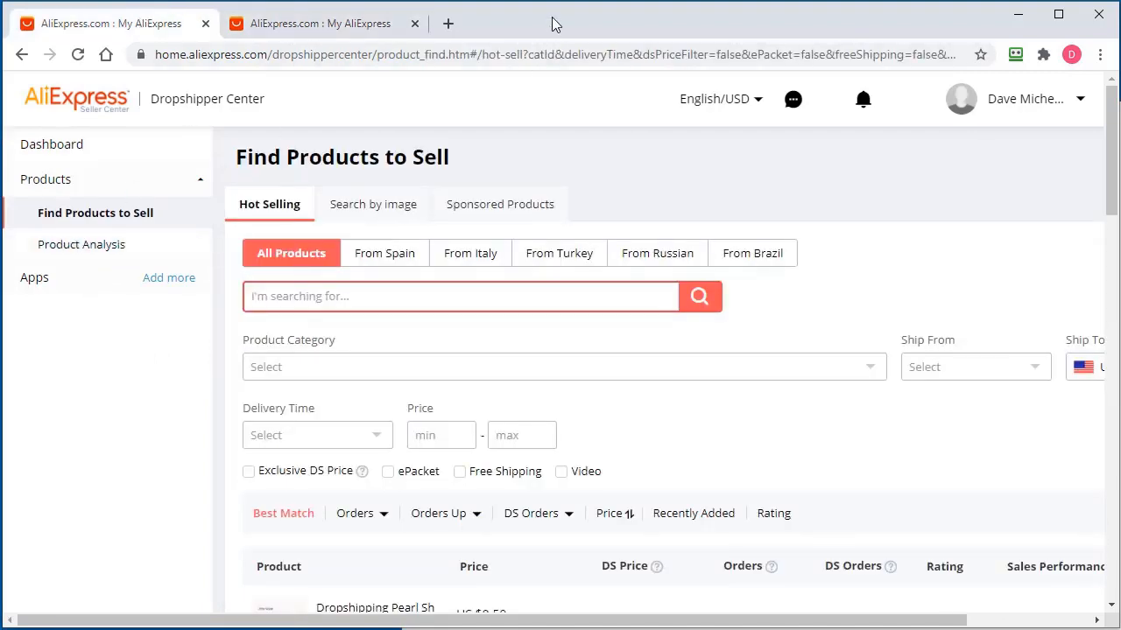